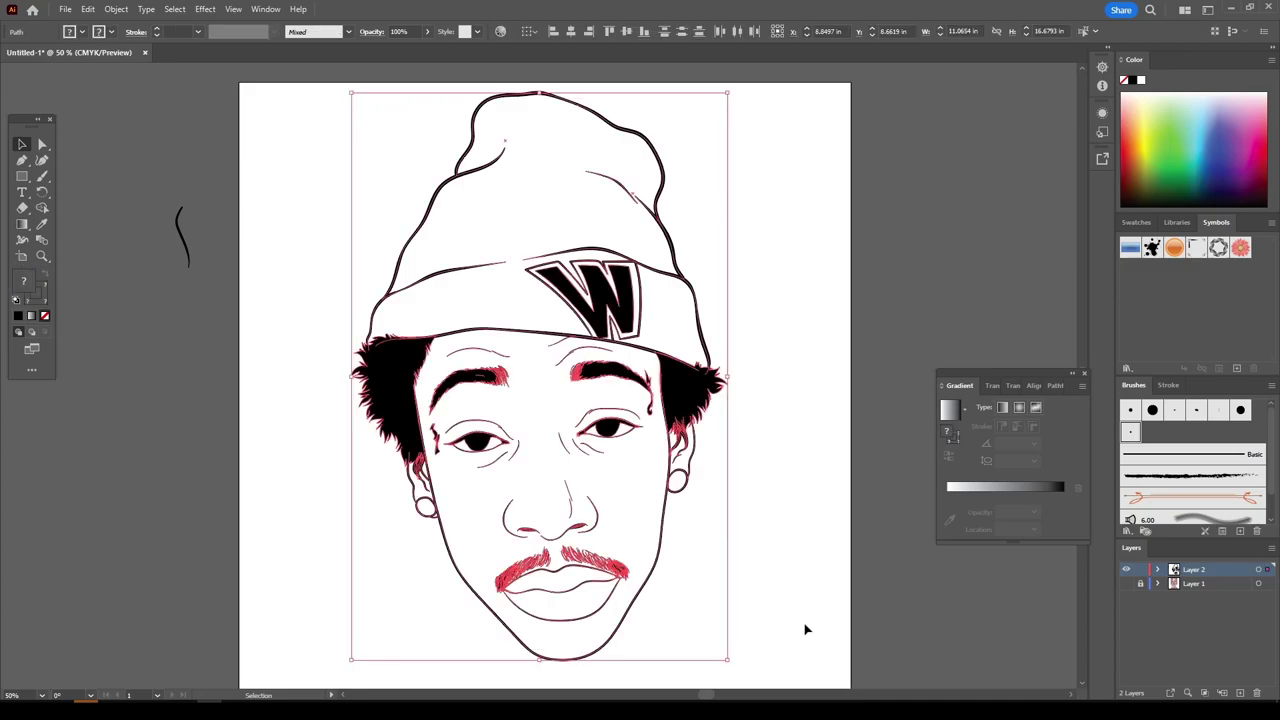
# - Expand the portrait's stroked line art and merge it with Pathfinder into solid black outlines
pyautogui.click(116, 9)
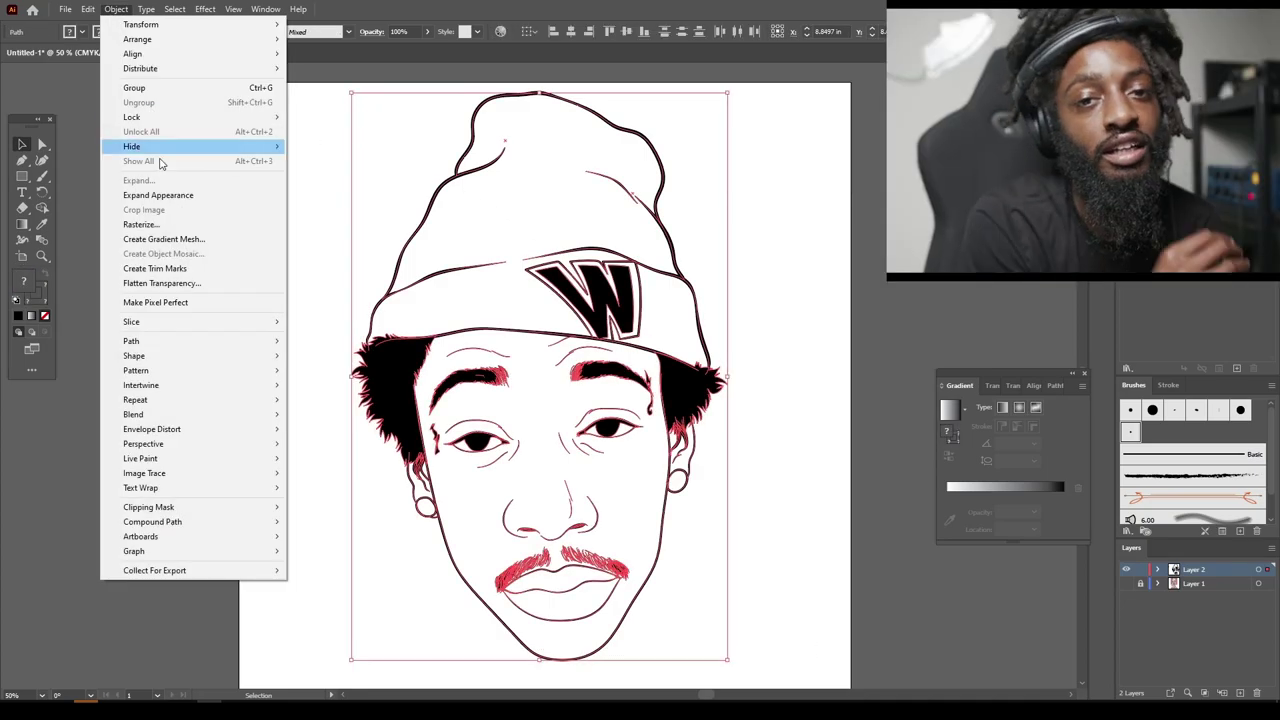
pyautogui.click(166, 195)
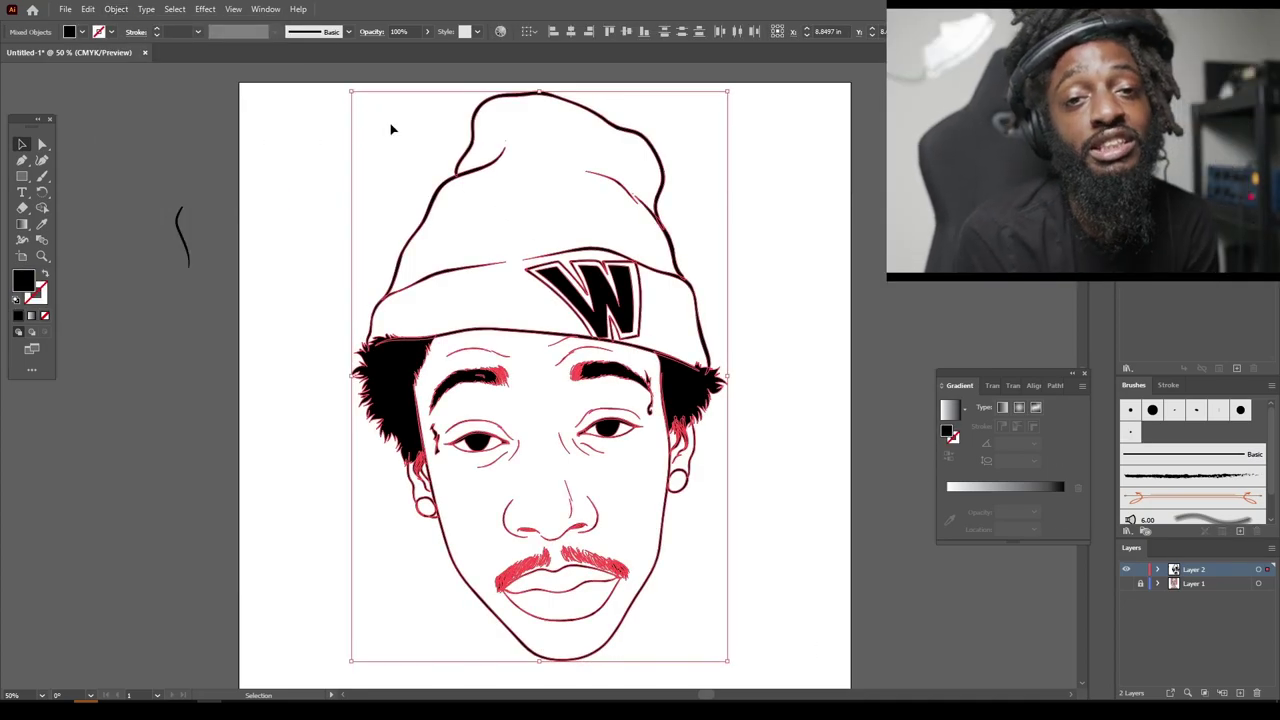
pyautogui.click(264, 10)
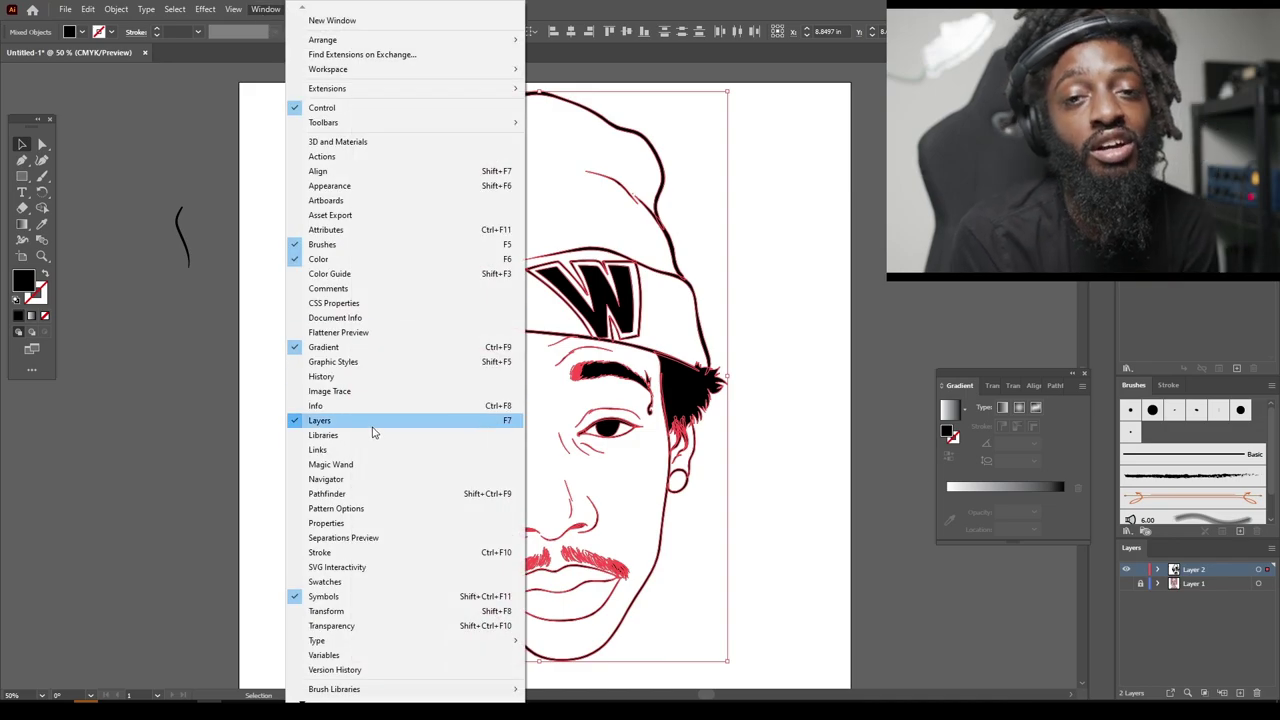
pyautogui.click(354, 494)
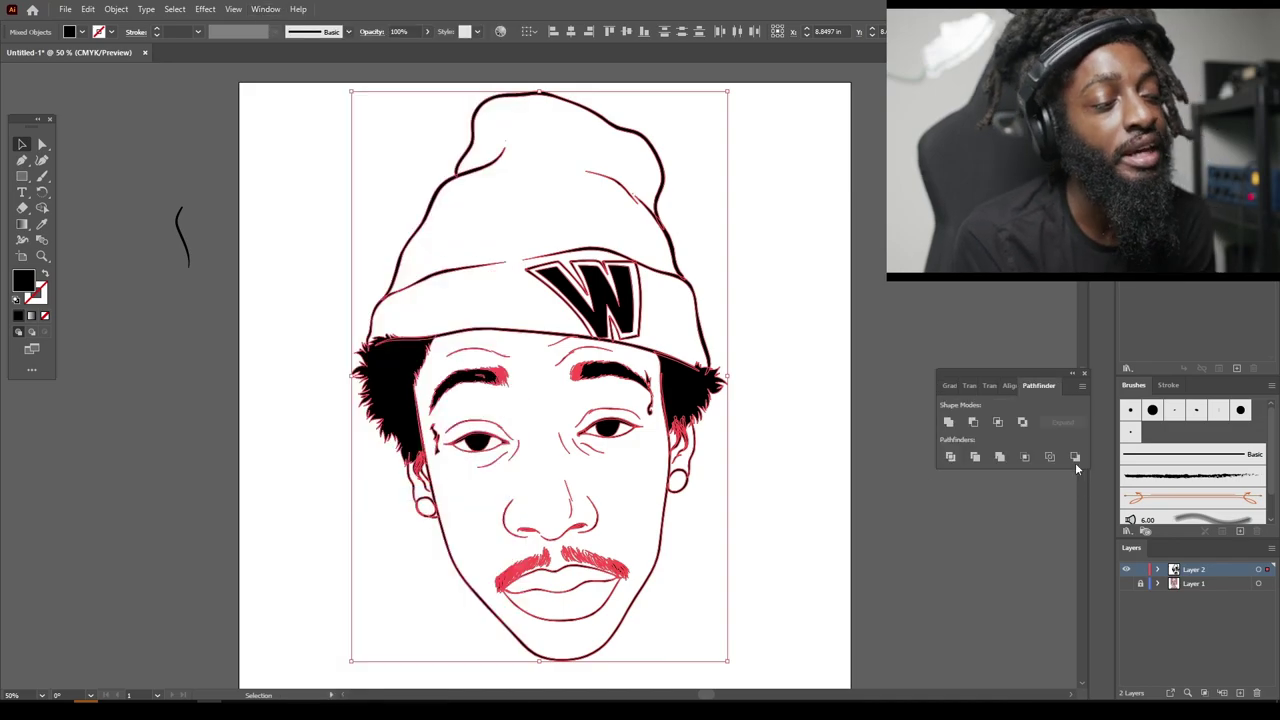
pyautogui.click(1001, 458)
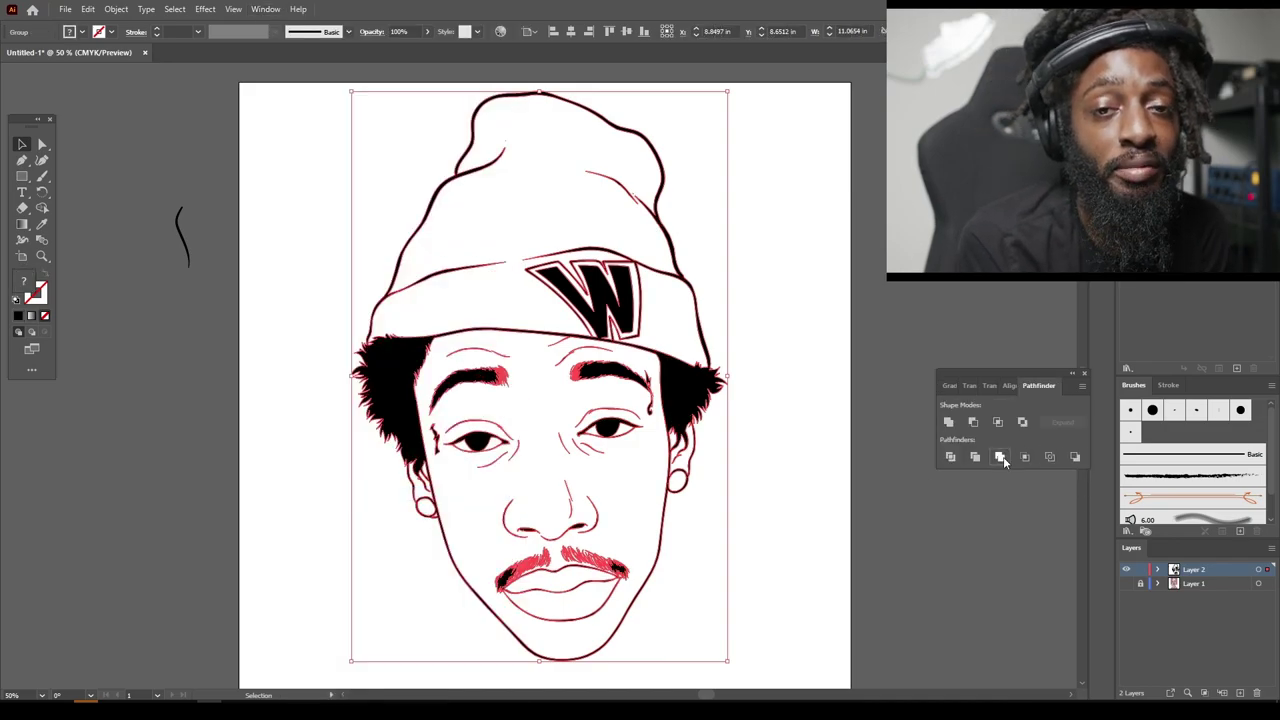
pyautogui.click(818, 350)
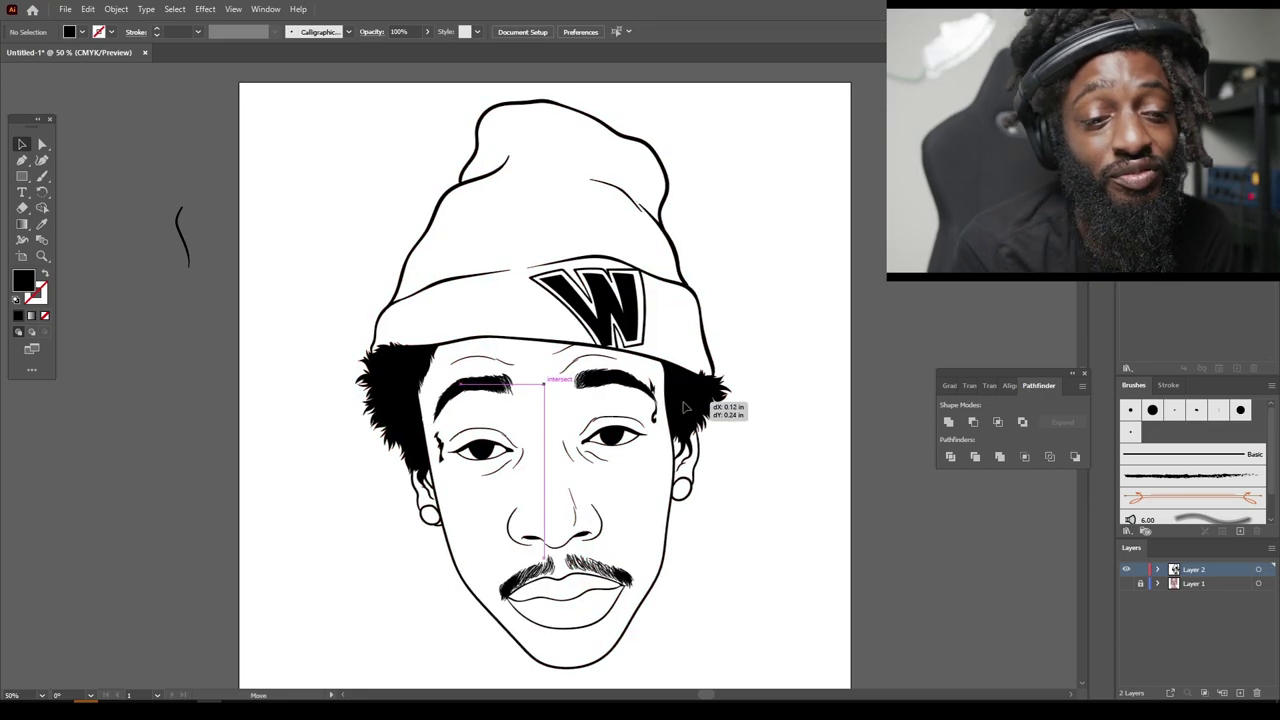
# - Duplicate Layer 2 as Layer 2 copy, lock the copy, and make Layer 2 active
pyautogui.click(712, 402)
pyautogui.scroll(-1, 812, 399)
pyautogui.click(843, 386)
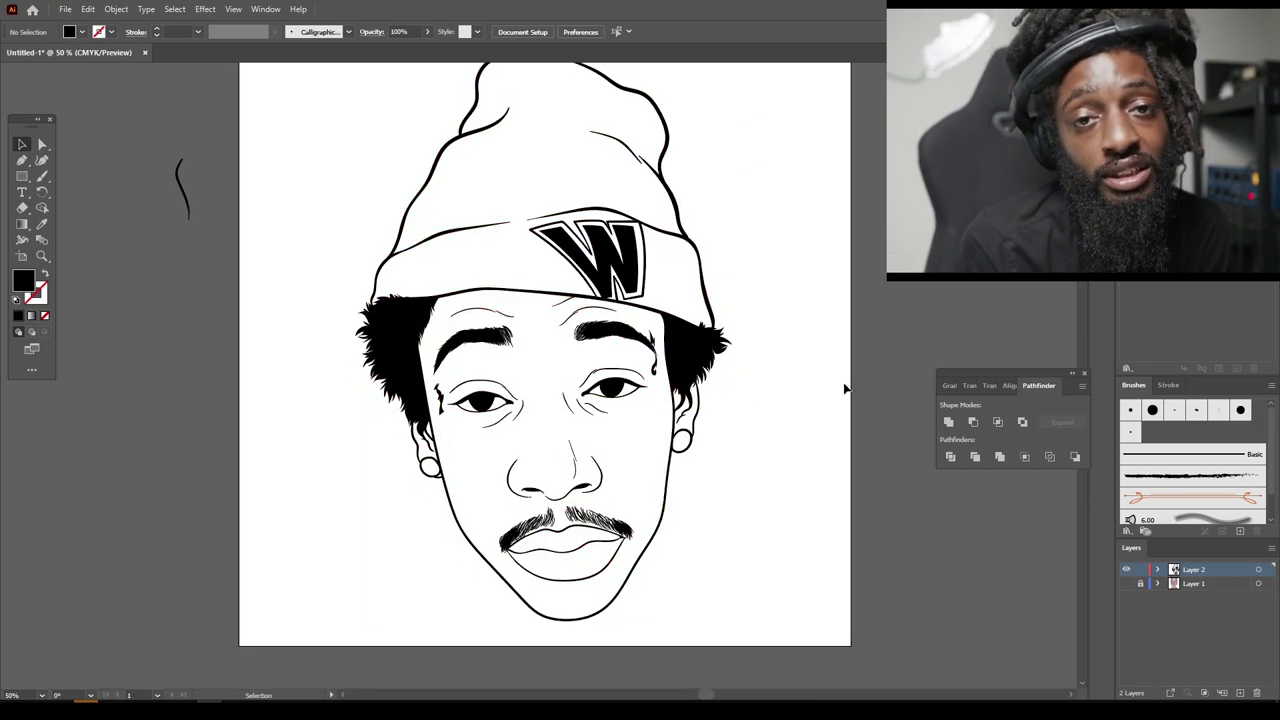
pyautogui.scroll(1, 848, 380)
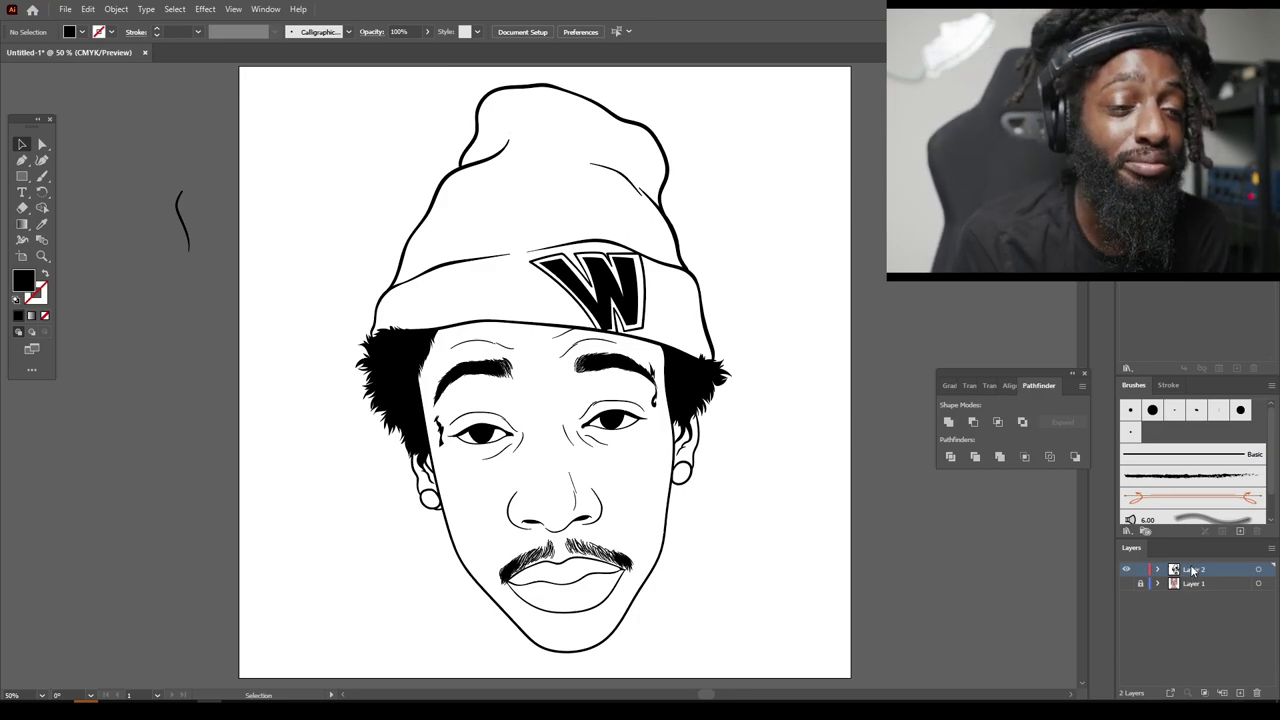
pyautogui.moveTo(1195, 569); pyautogui.dragTo(1240, 692)
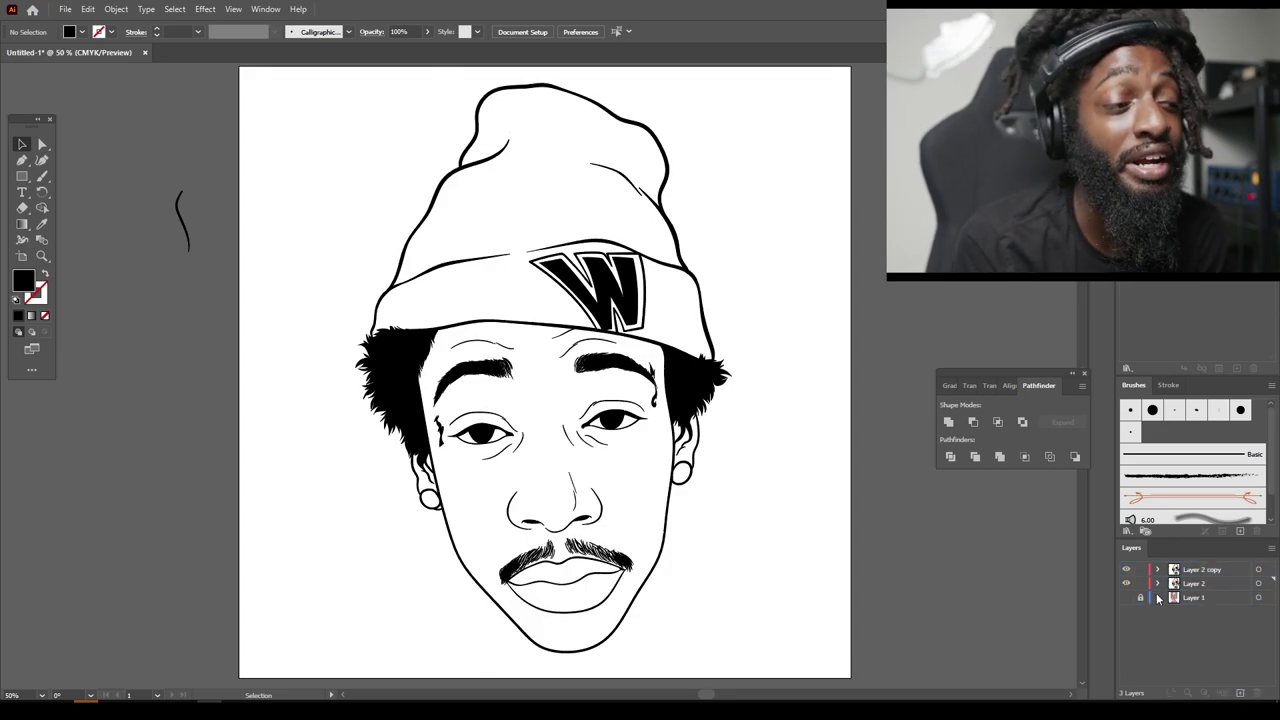
pyautogui.click(1141, 569)
pyautogui.click(1188, 585)
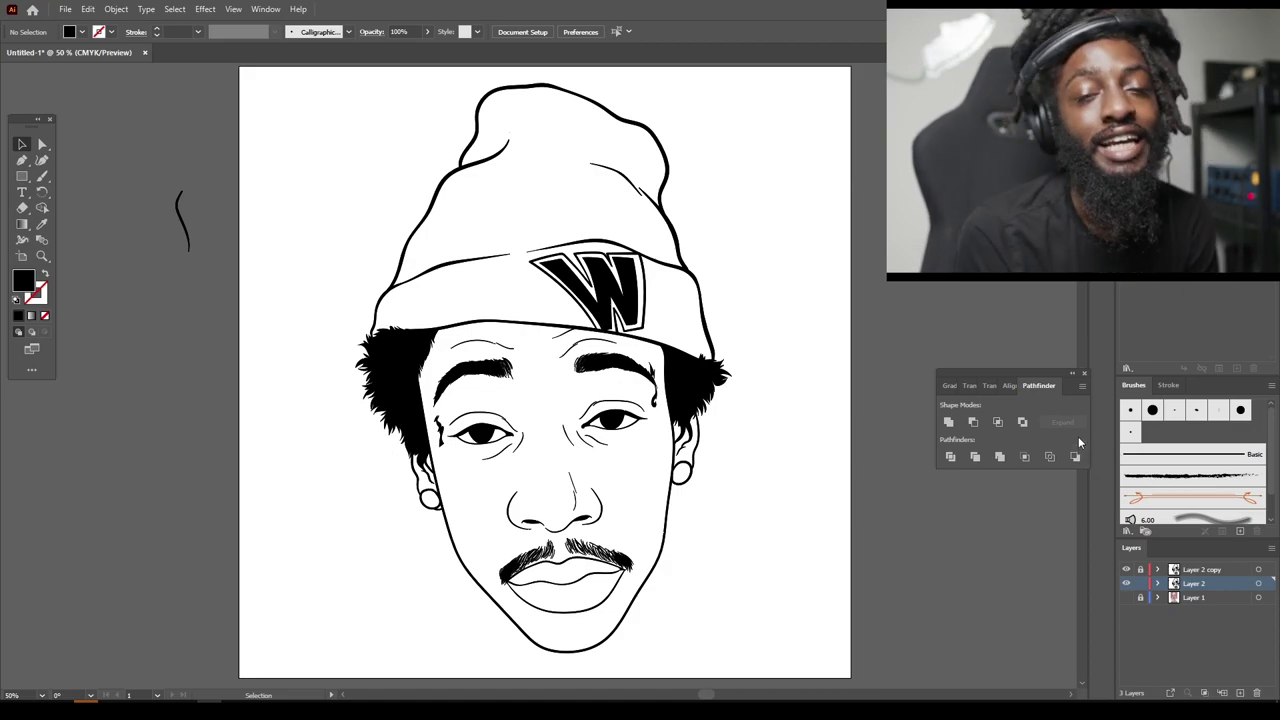
pyautogui.scroll(1, 1044, 479)
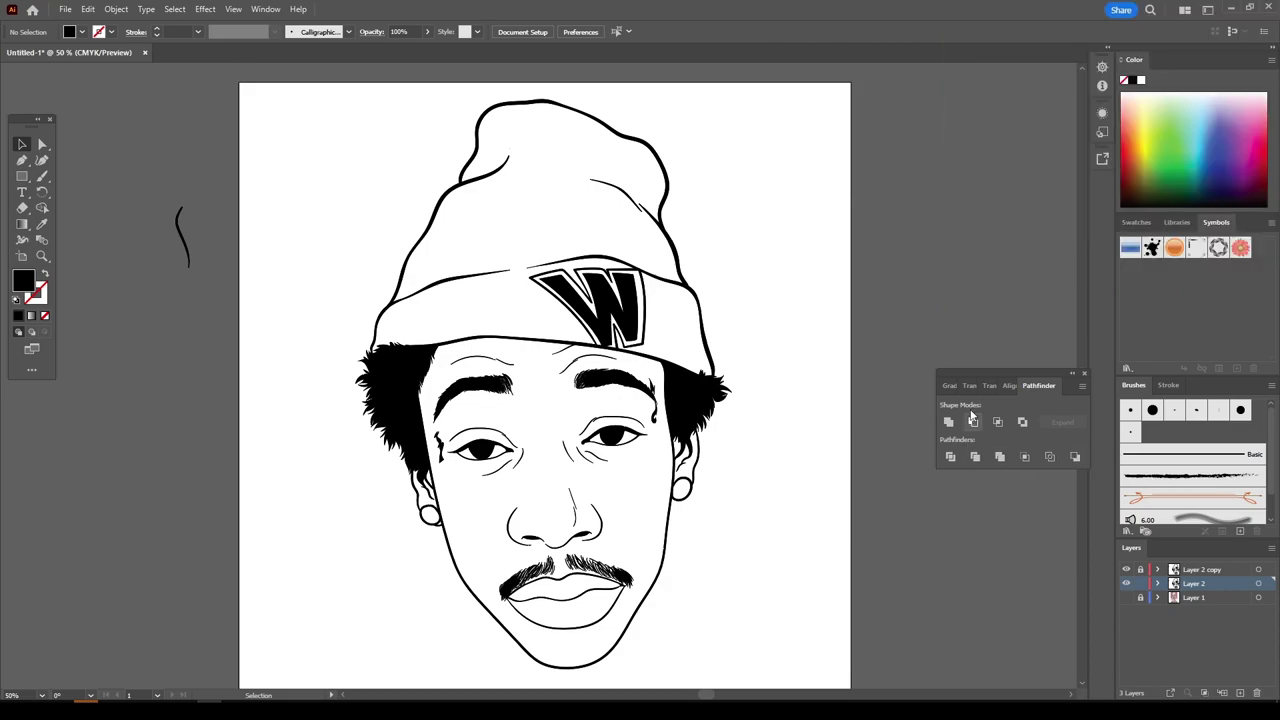
# - Load the User Defined SKIN TONE RELOAD swatch library and dock it with the swatches
pyautogui.scroll(1, 1022, 460)
pyautogui.scroll(-1, 1027, 521)
pyautogui.scroll(-1, 1027, 515)
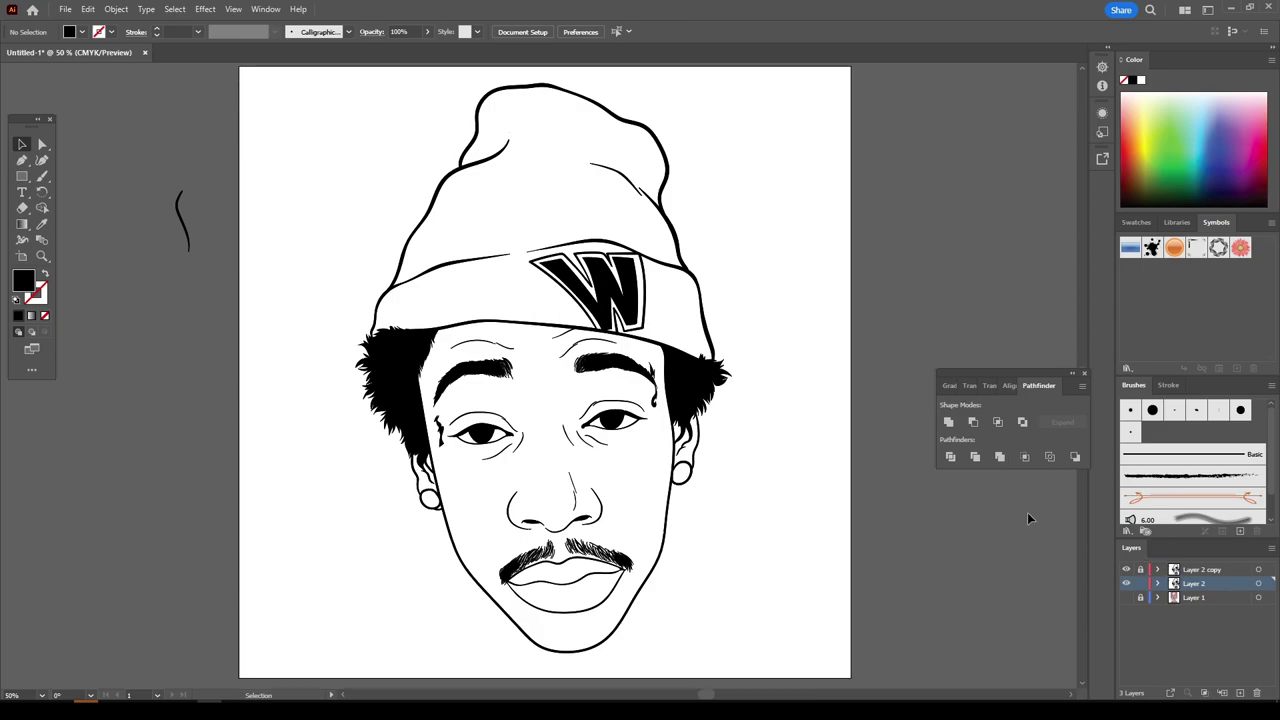
pyautogui.click(1136, 222)
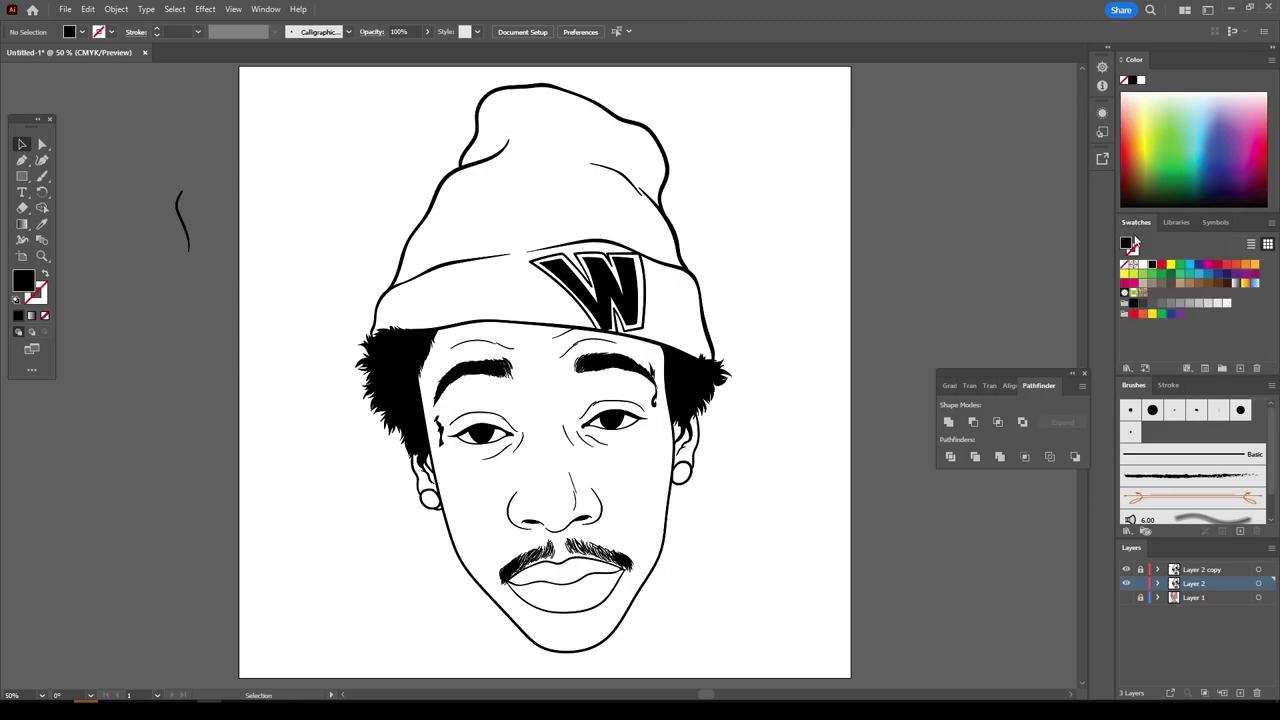
pyautogui.click(1128, 368)
pyautogui.moveTo(1182, 346)
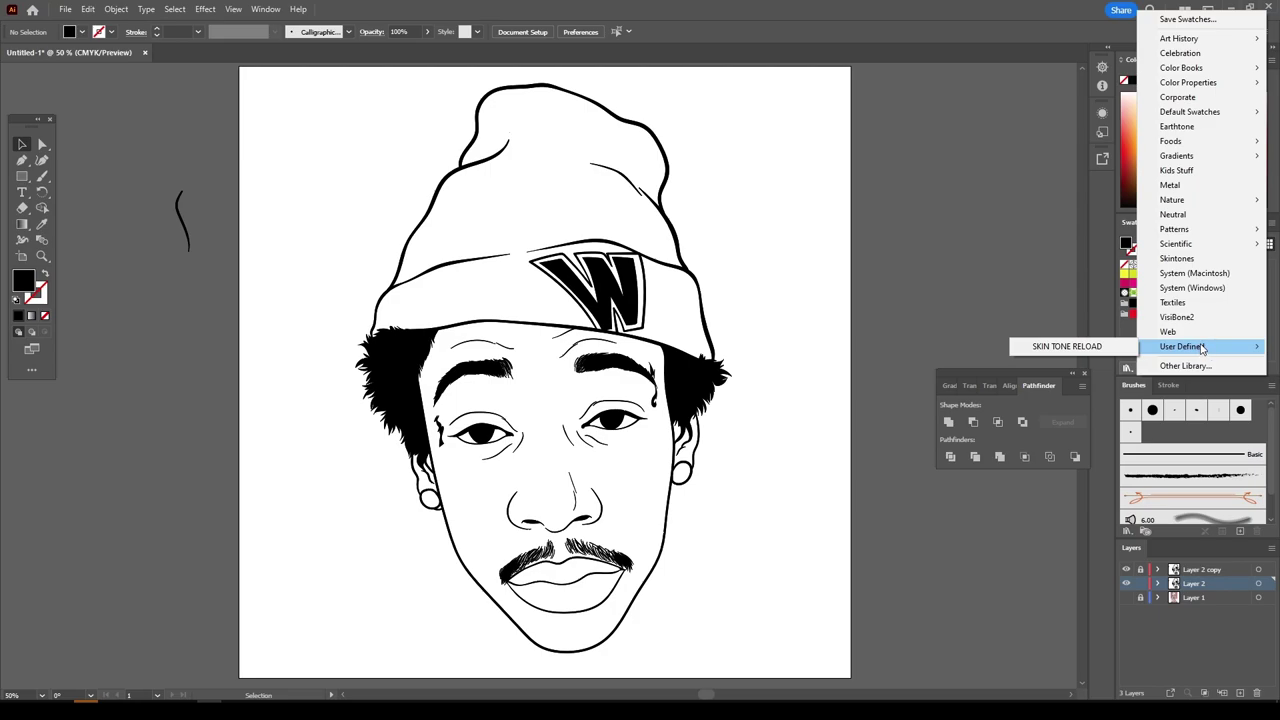
pyautogui.click(1082, 347)
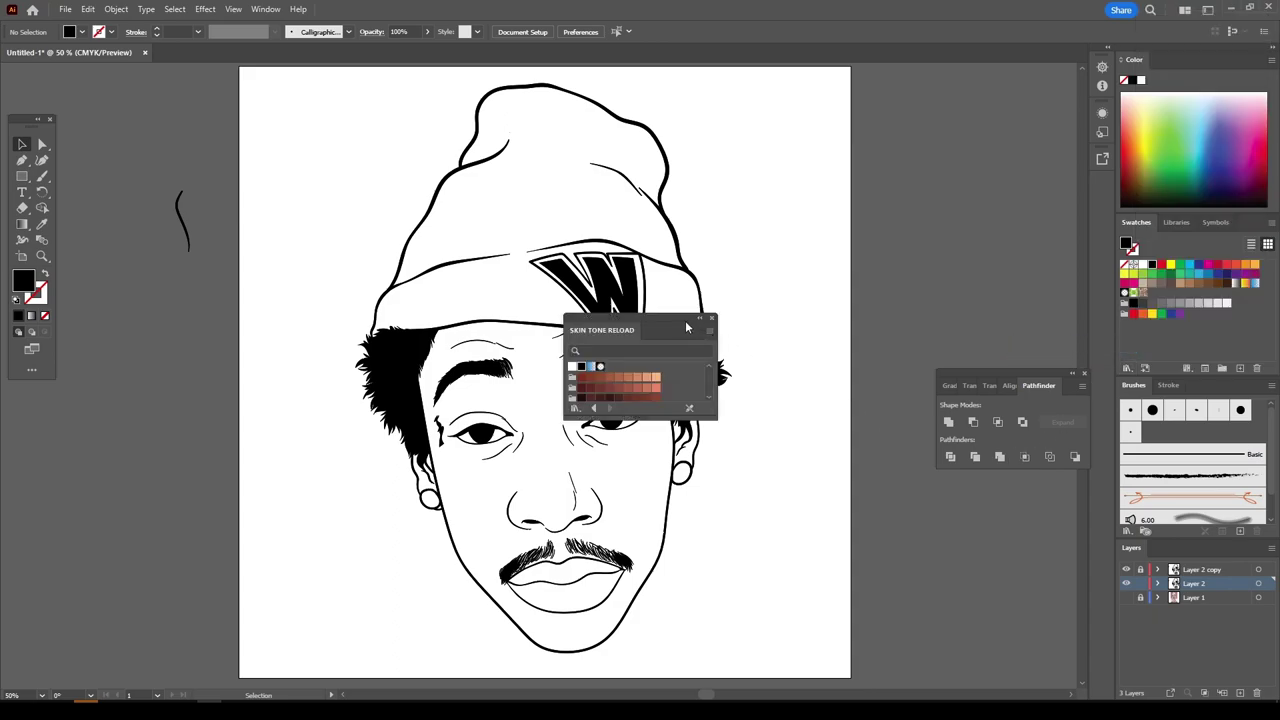
pyautogui.moveTo(685, 320); pyautogui.dragTo(1160, 224)
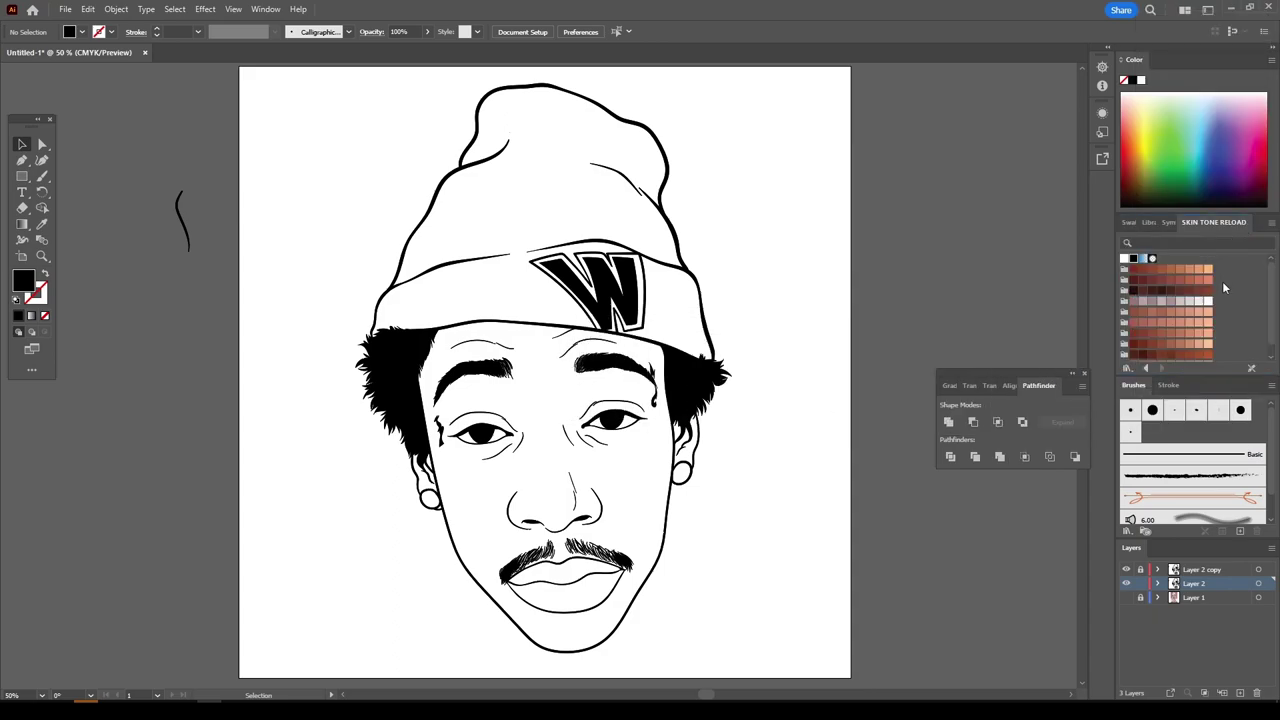
# - Set the fill to a peach skin swatch and browse for another swatch library file
pyautogui.scroll(-2, 1214, 330)
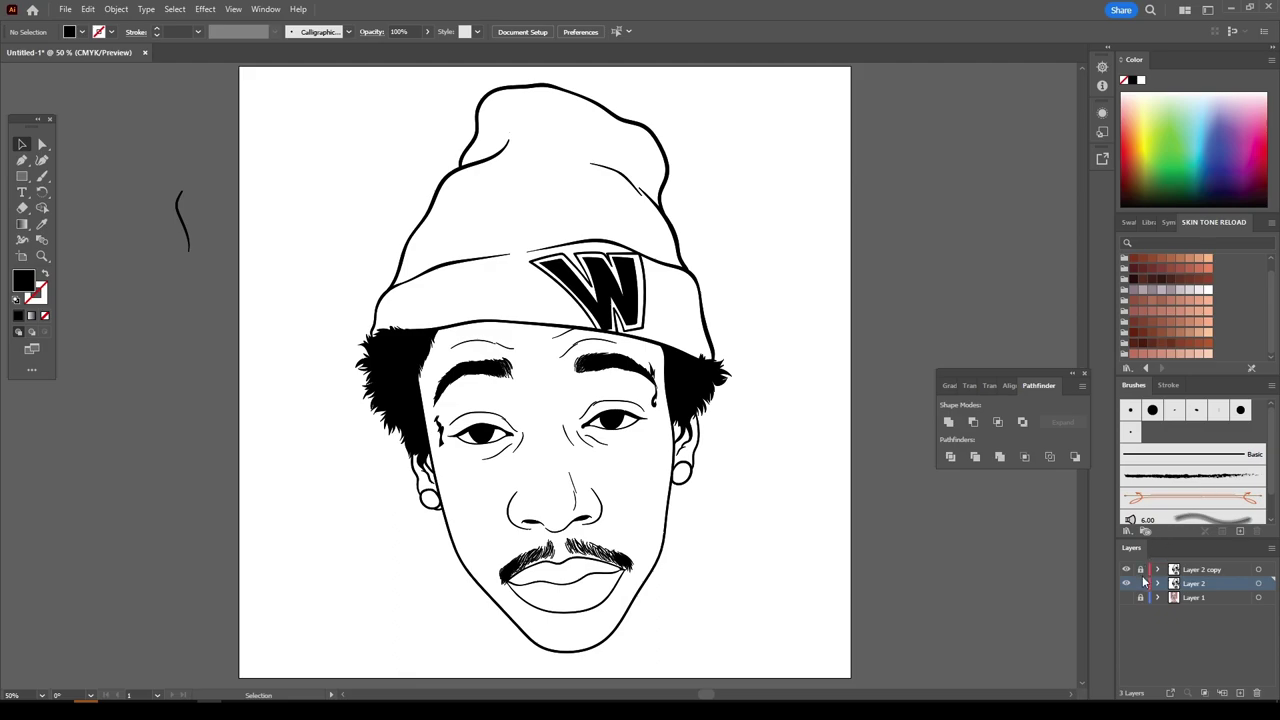
pyautogui.click(1198, 259)
pyautogui.scroll(1, 1246, 309)
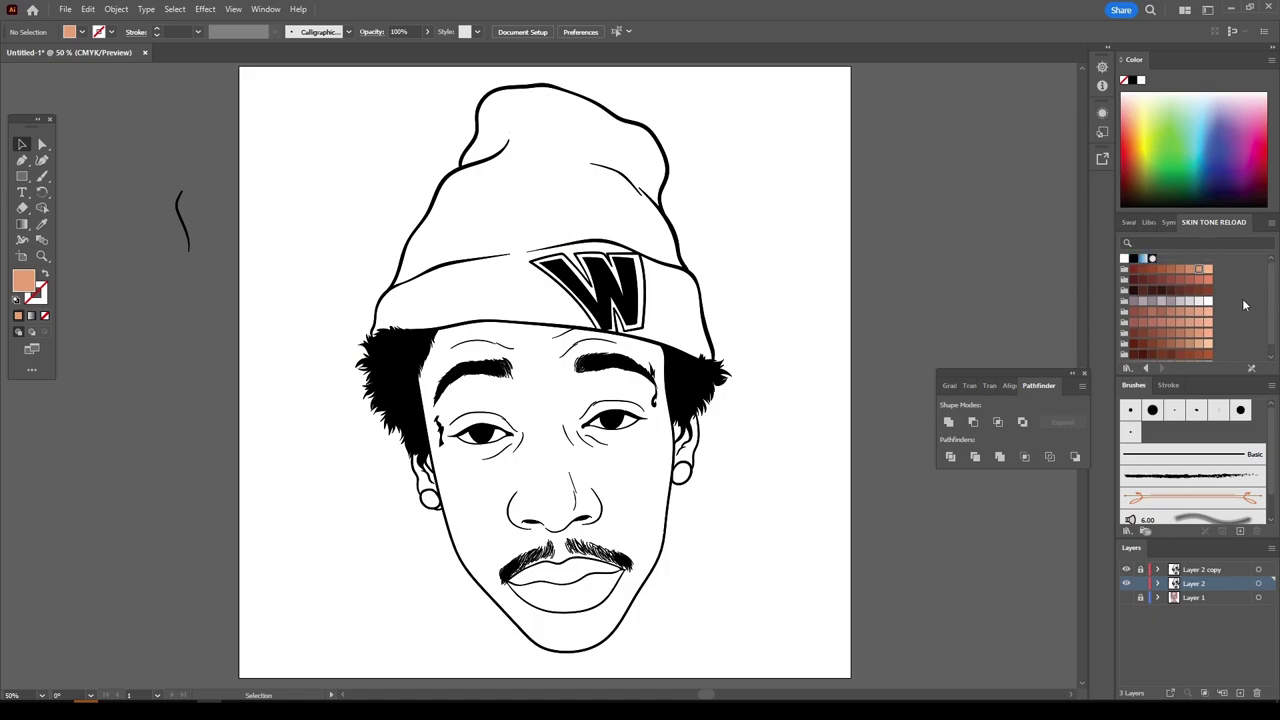
pyautogui.click(1127, 368)
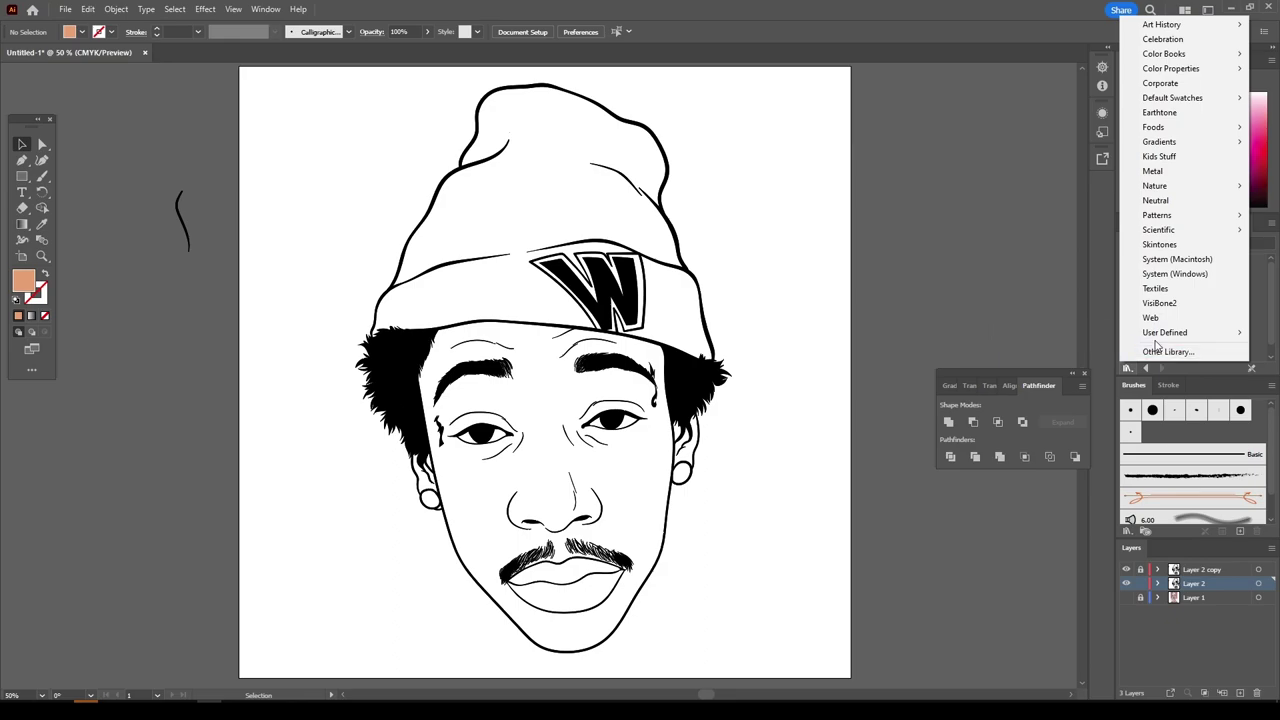
pyautogui.click(1160, 351)
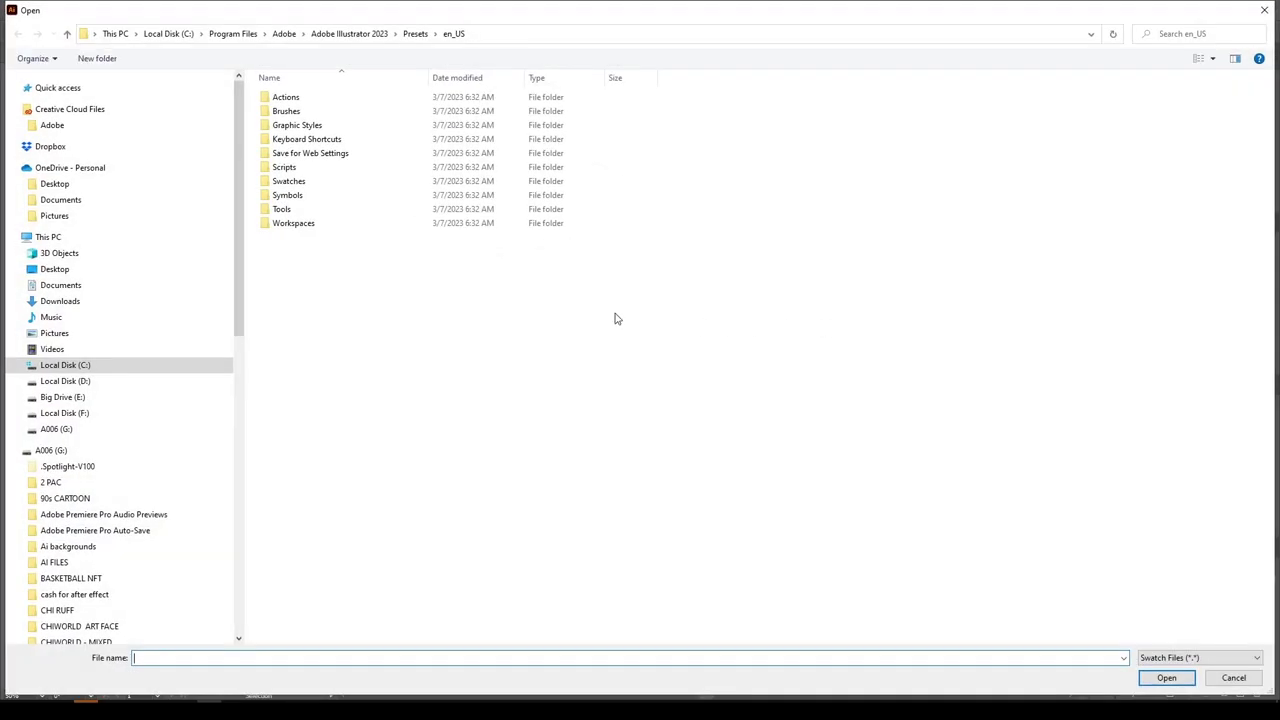
# - Load 'color pallete' from Desktop > NEW COLOR PALLET > New Skin Tones - Pack
pyautogui.click(56, 271)
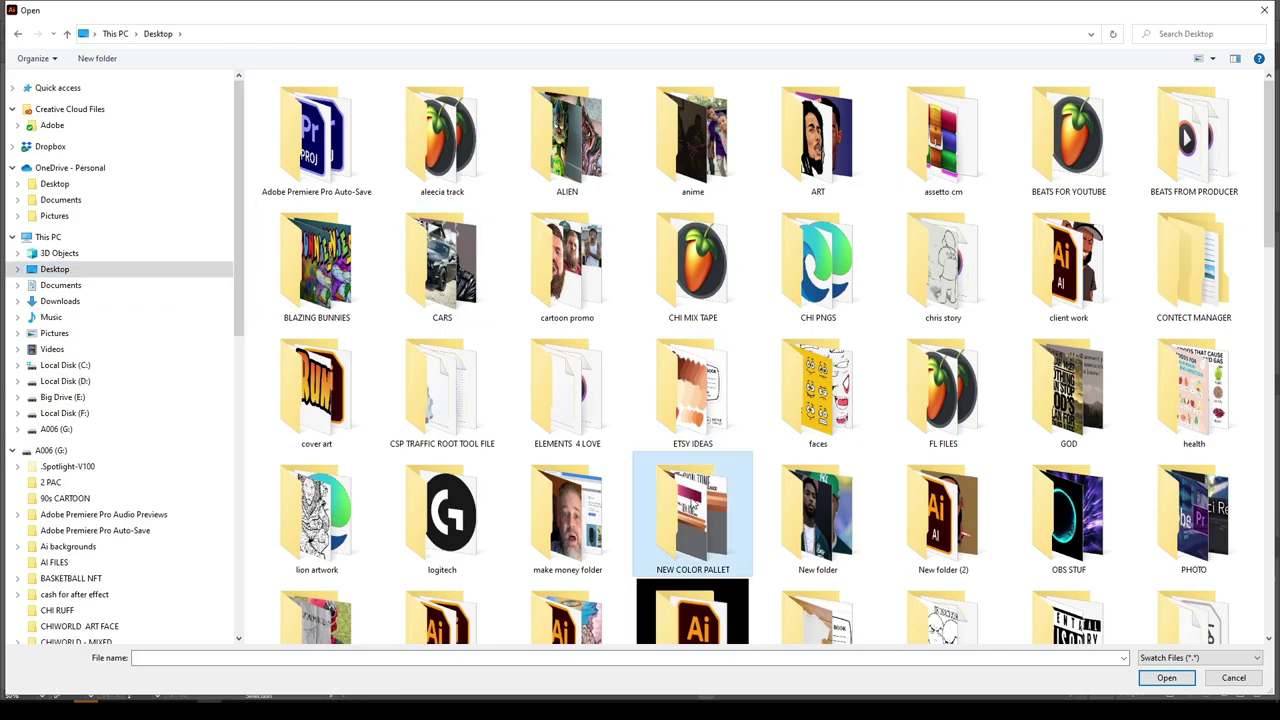
pyautogui.doubleClick(690, 505)
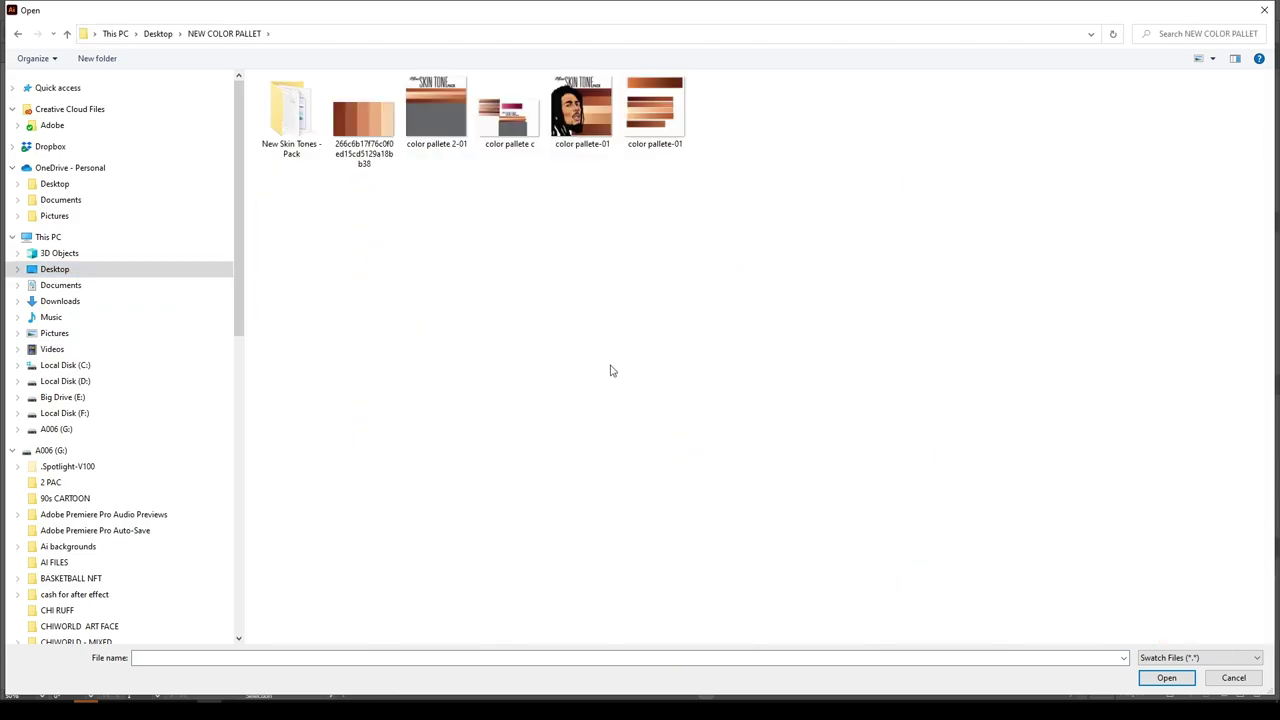
pyautogui.doubleClick(306, 119)
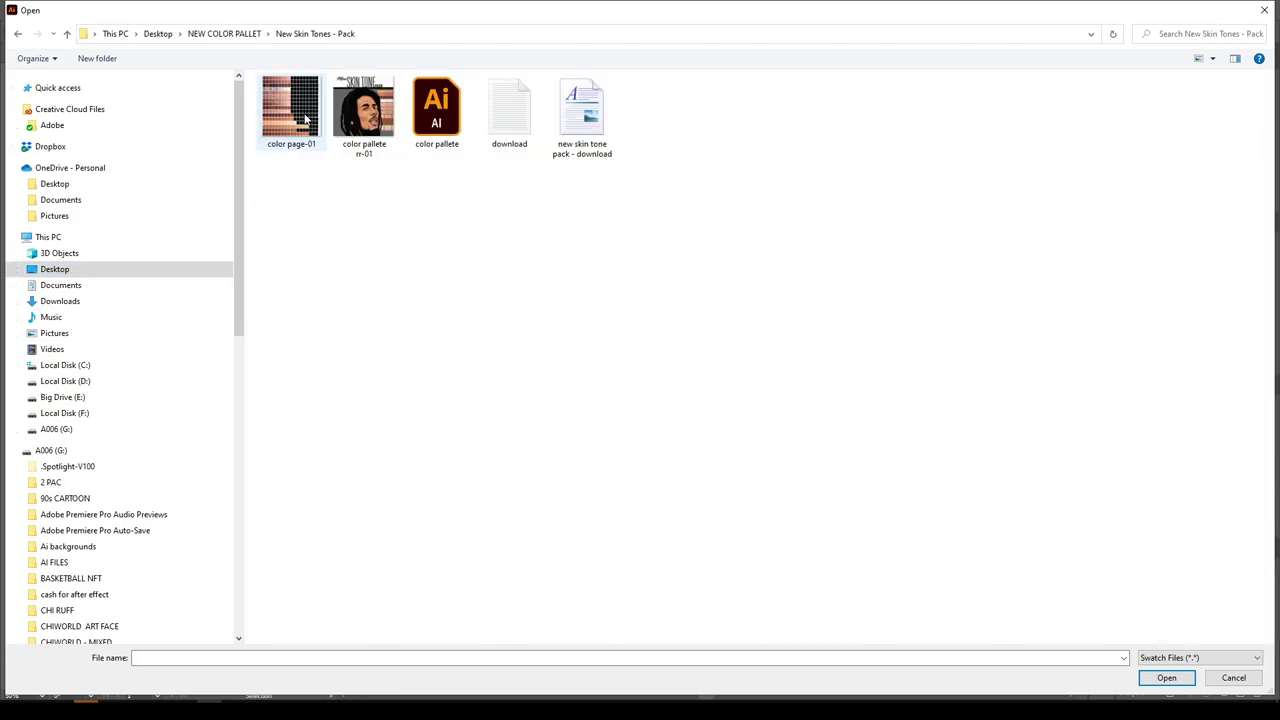
pyautogui.doubleClick(424, 110)
pyautogui.scroll(-3, 1226, 302)
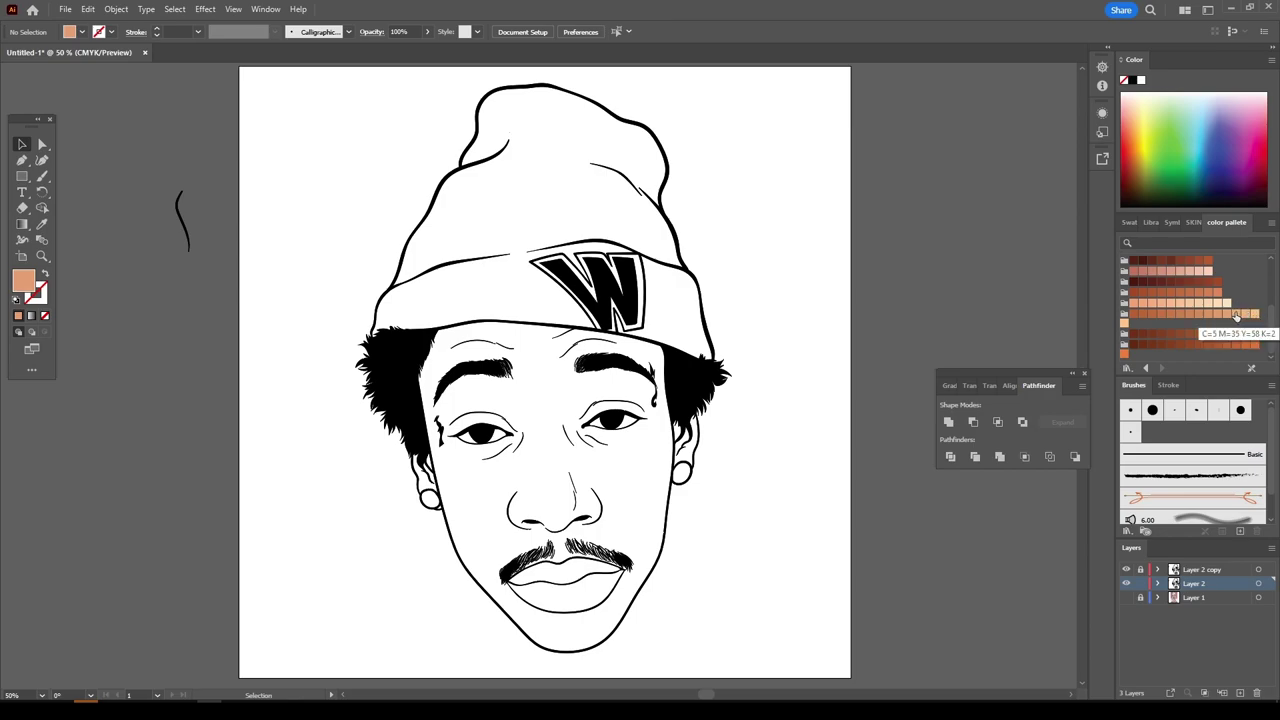
pyautogui.scroll(2, 1231, 312)
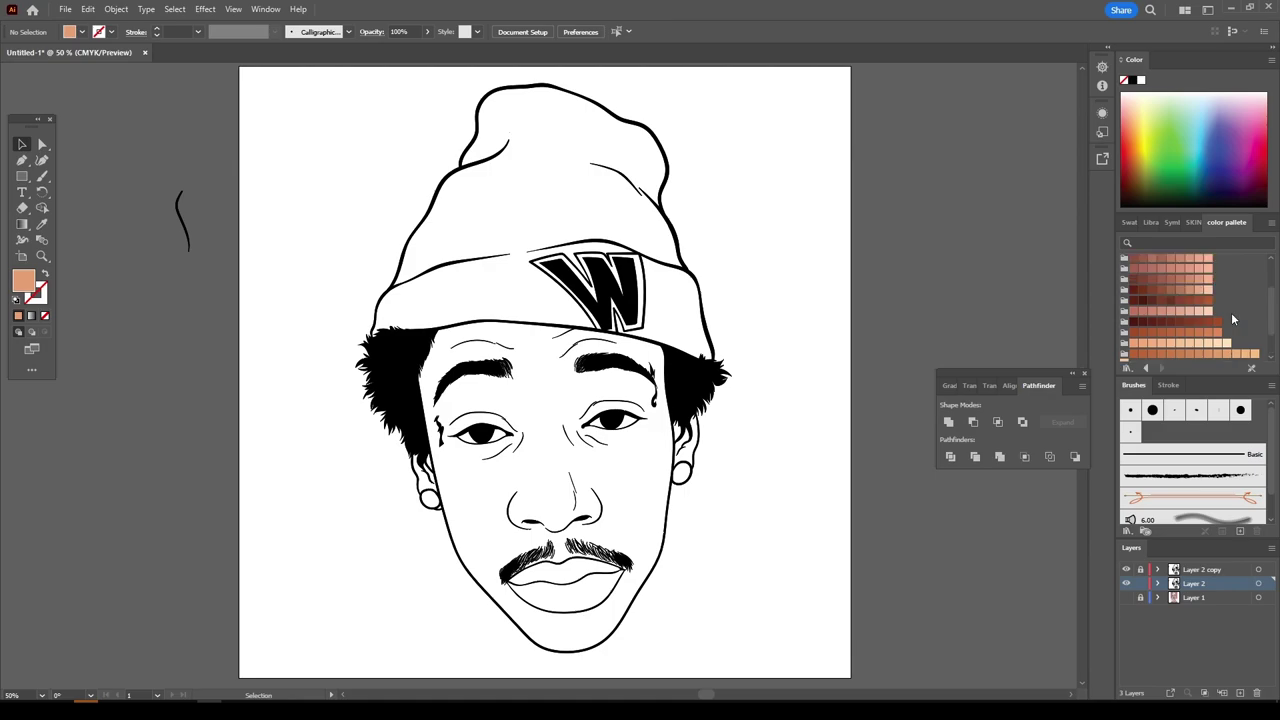
pyautogui.scroll(2, 1231, 312)
pyautogui.scroll(-2, 1231, 312)
pyautogui.scroll(-2, 1231, 312)
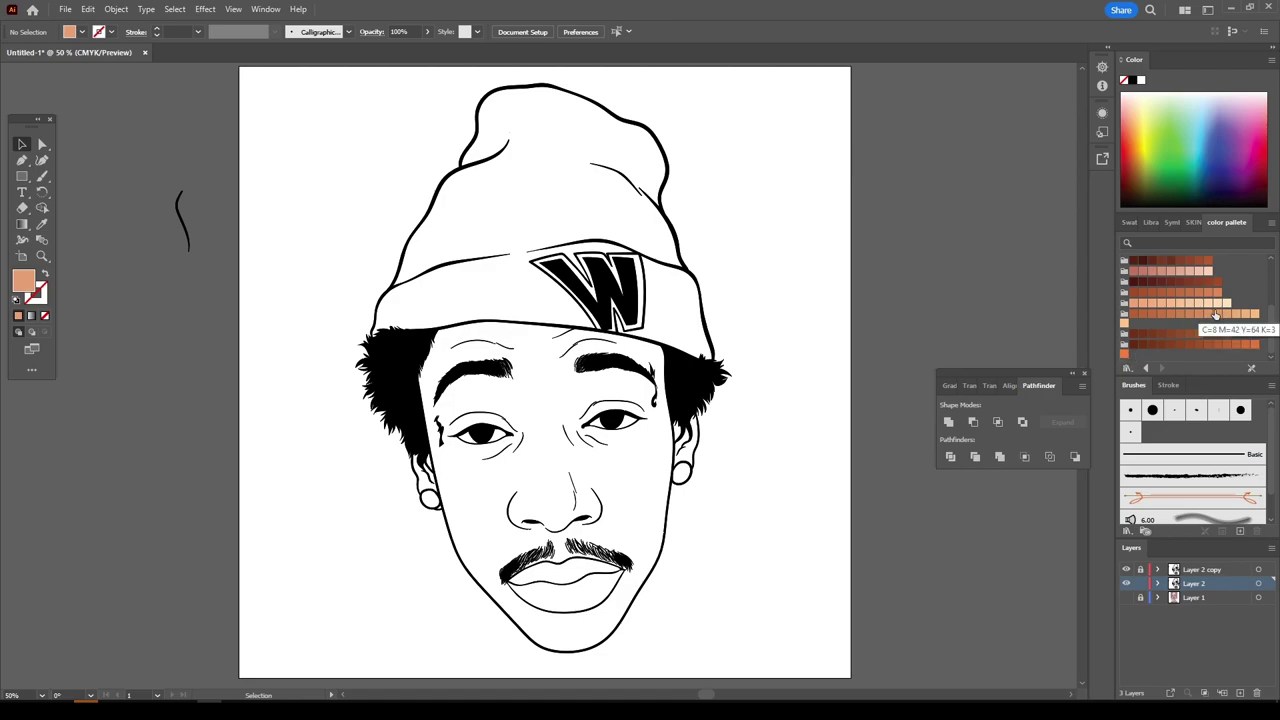
# - Draw a peach rectangle over the portrait and send it behind the line art
pyautogui.click(1123, 353)
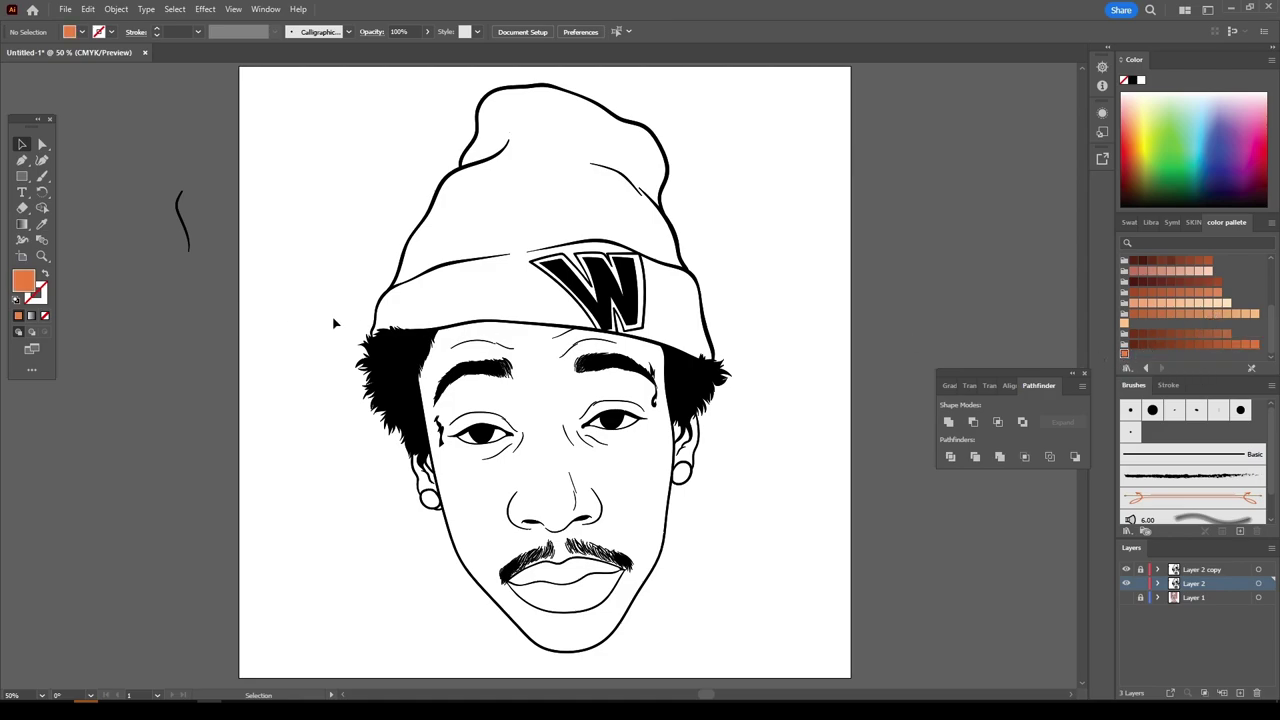
pyautogui.click(1208, 316)
pyautogui.click(1223, 315)
pyautogui.click(1207, 316)
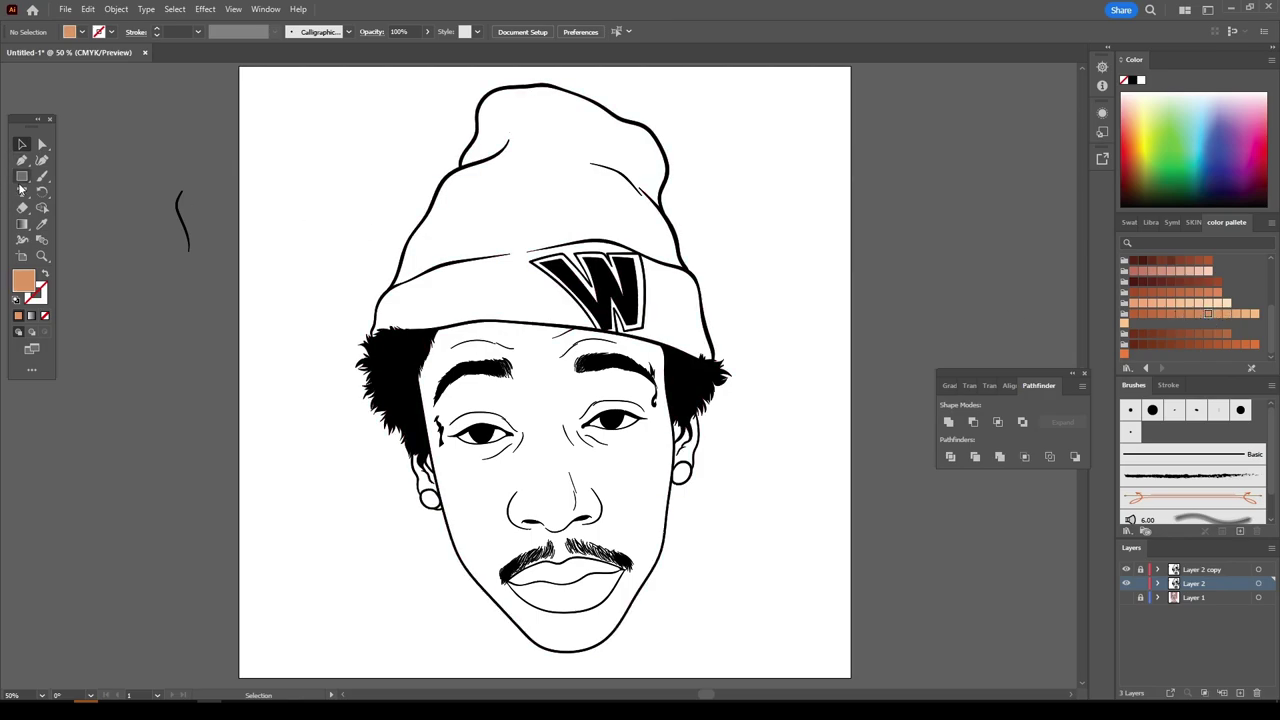
pyautogui.click(22, 177)
pyautogui.moveTo(290, 79); pyautogui.dragTo(827, 675)
pyautogui.click(22, 145)
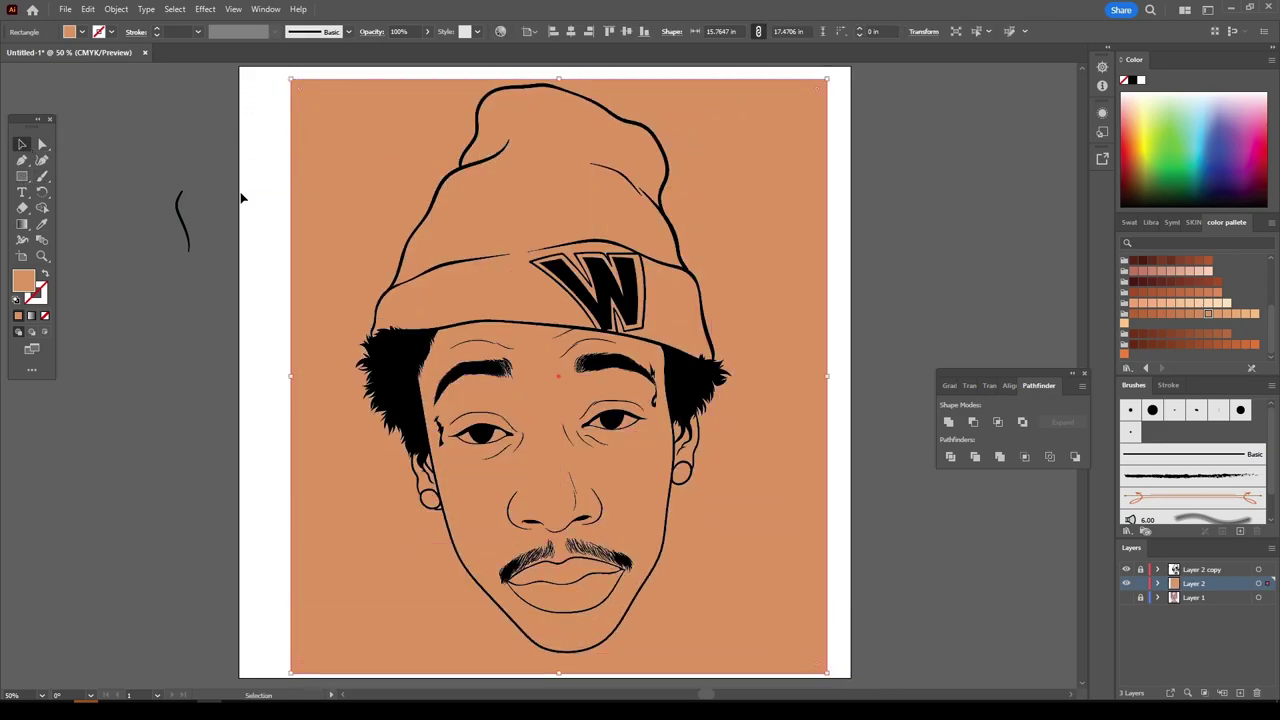
pyautogui.rightClick(770, 249)
pyautogui.moveTo(807, 550)
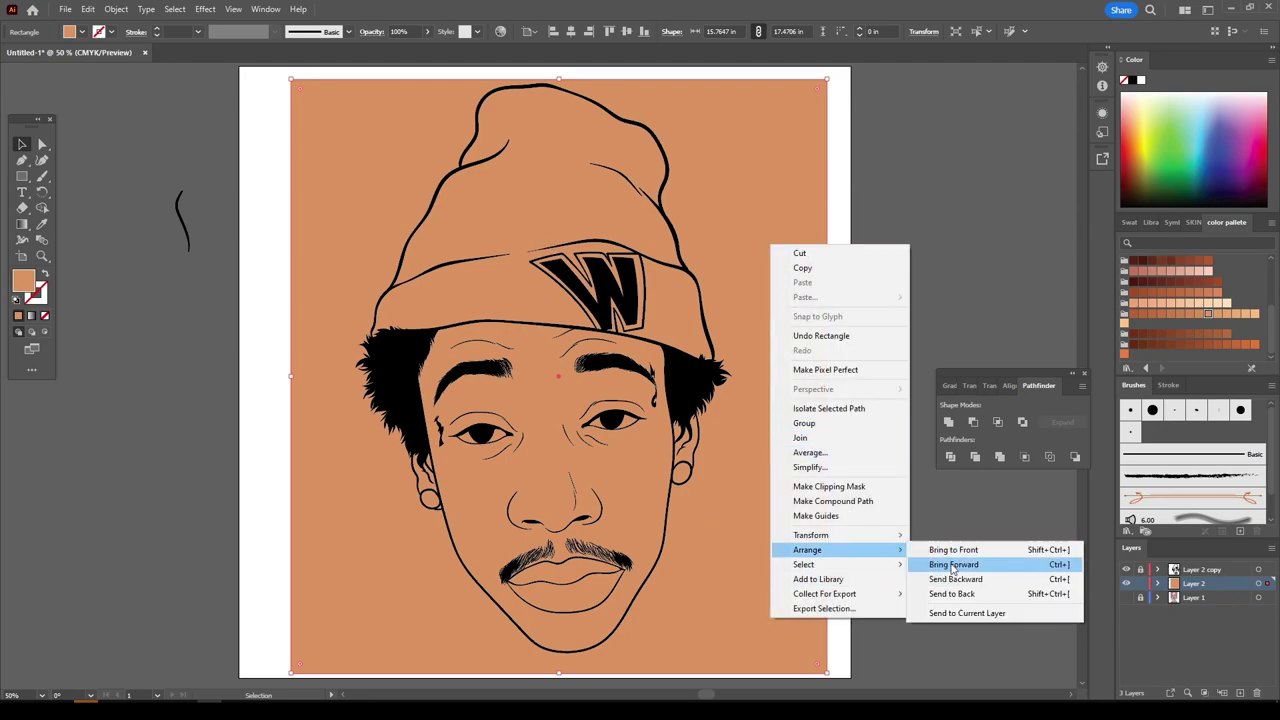
pyautogui.click(960, 595)
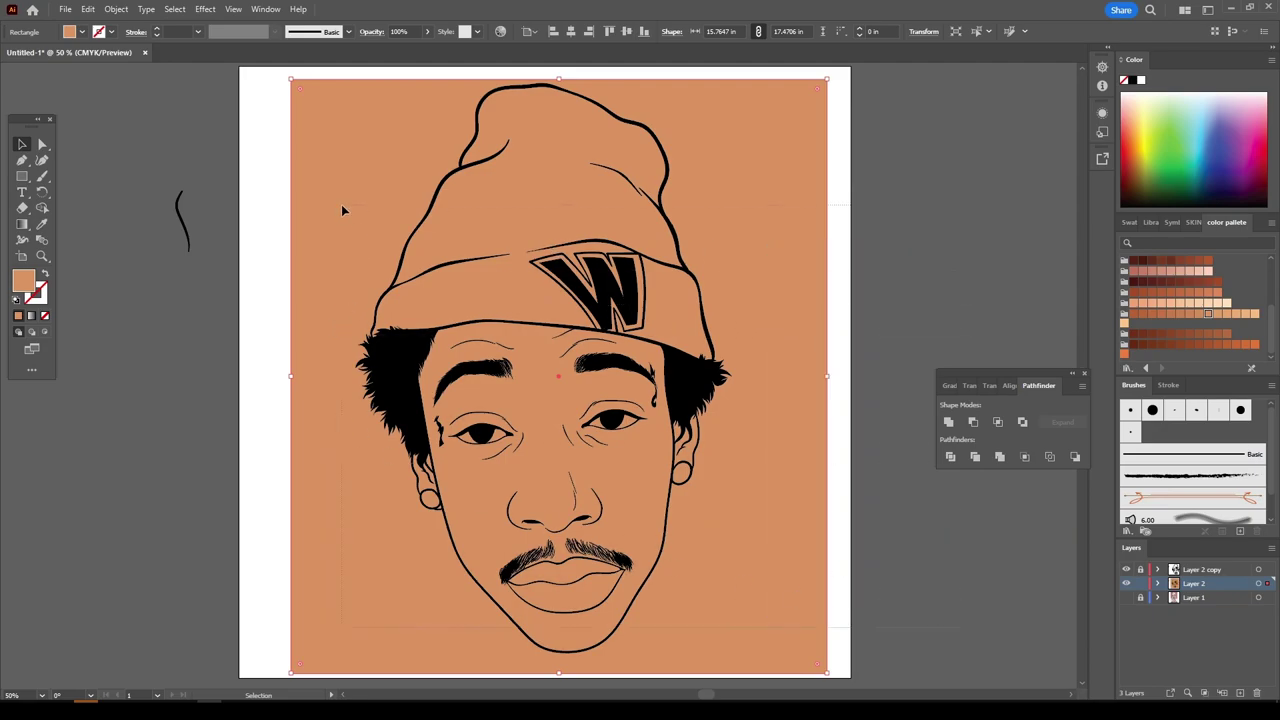
# - Isolate the artwork group, delete the peach background rectangle, and exit isolation
pyautogui.hotkey('ctrl', 'a')
pyautogui.rightClick(773, 421)
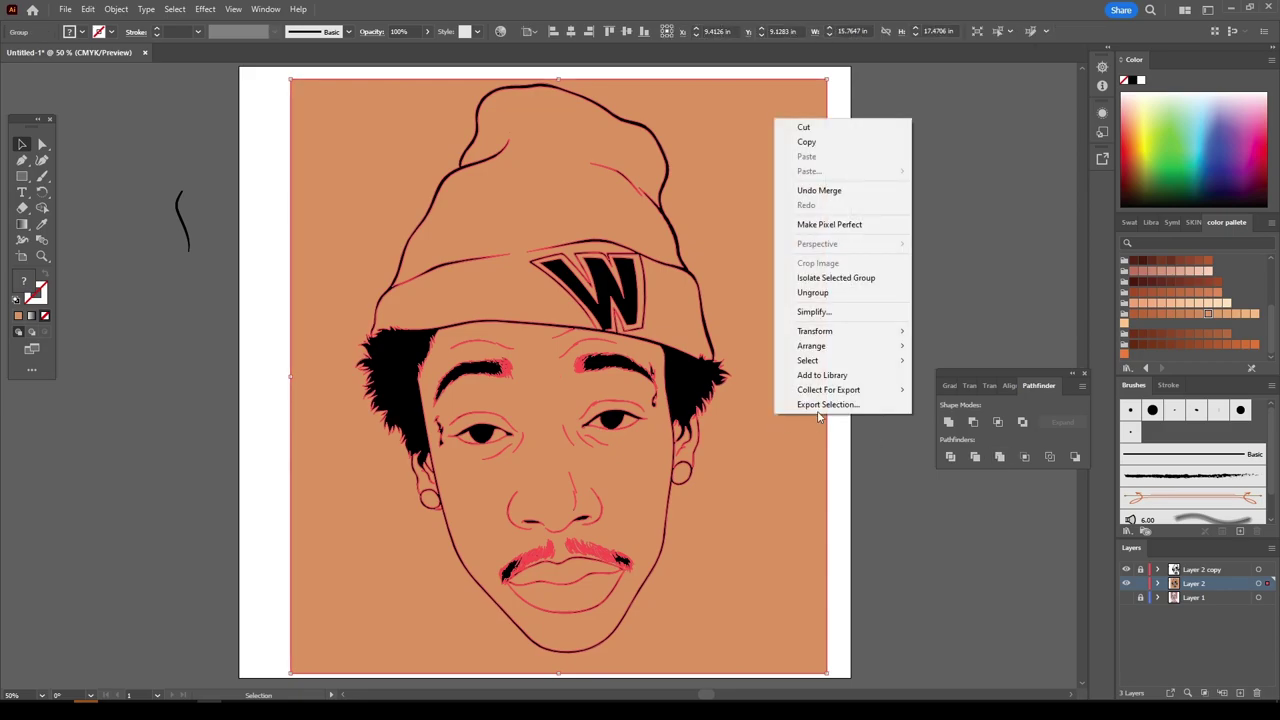
pyautogui.click(845, 278)
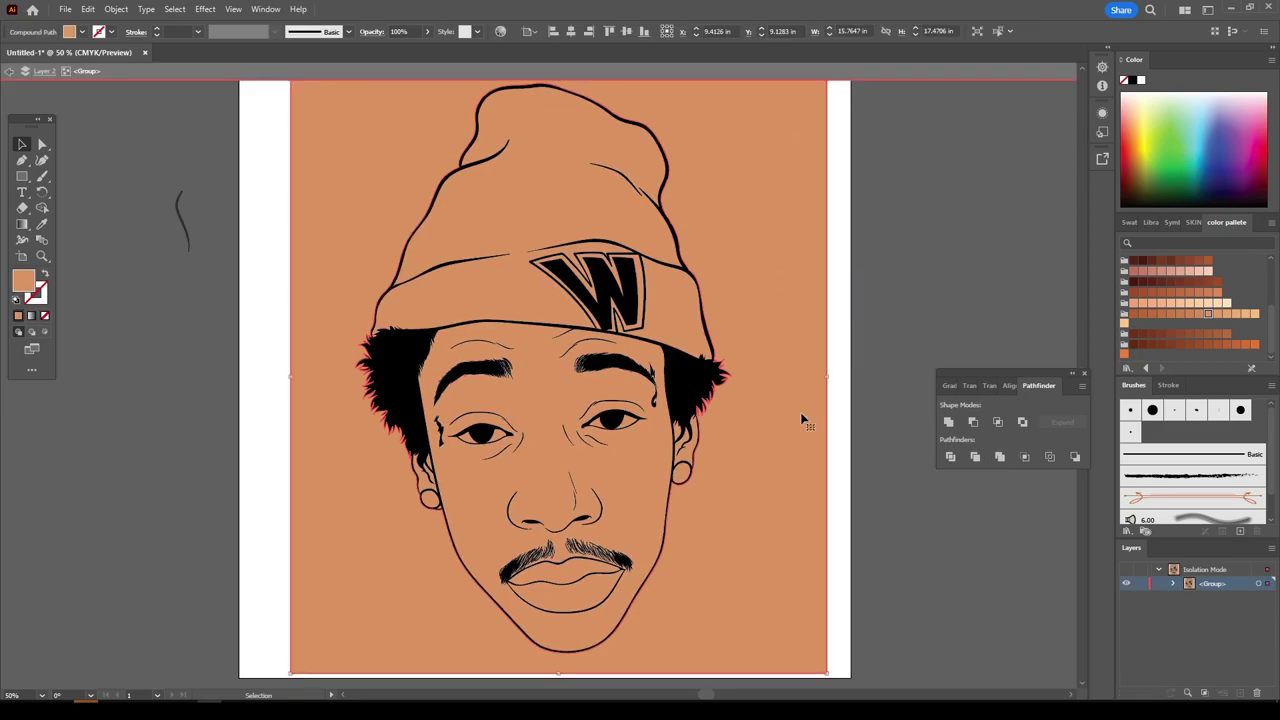
pyautogui.press('Delete')
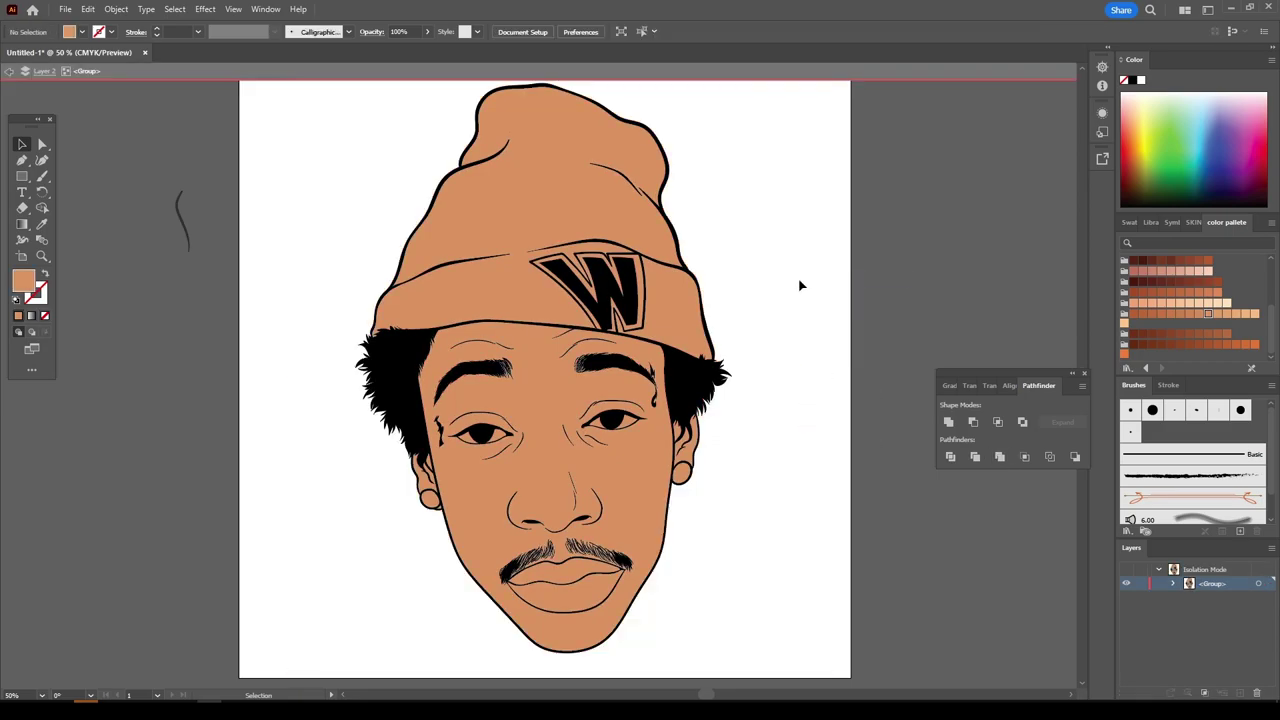
pyautogui.press('Escape')
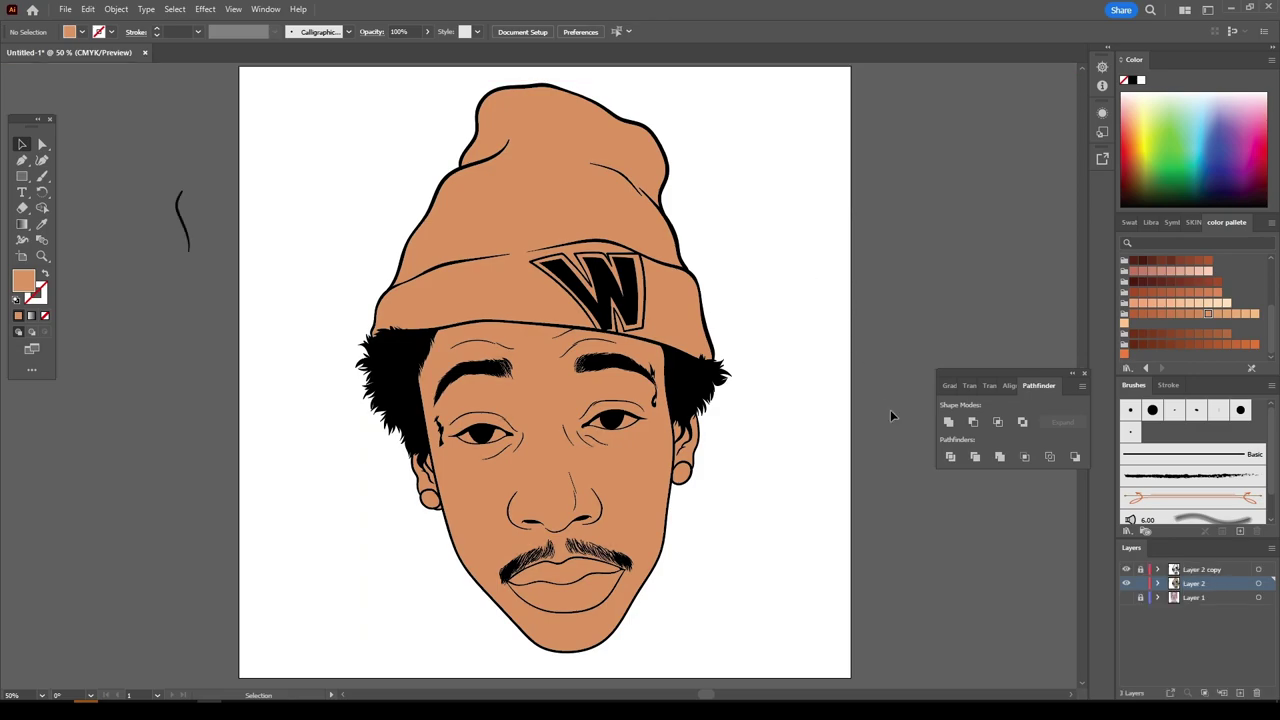
# - Expand Layer 2's contents, zoom onto the hat, and isolate the artwork group
pyautogui.click(1159, 584)
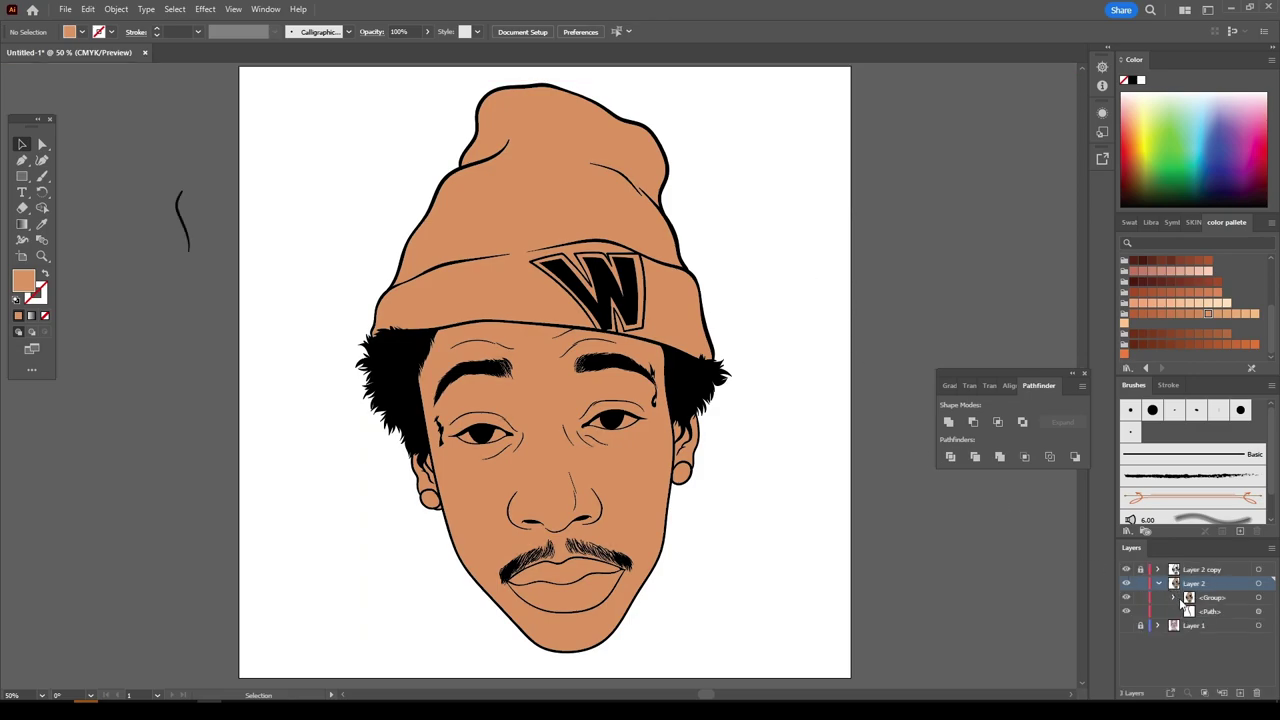
pyautogui.click(1174, 597)
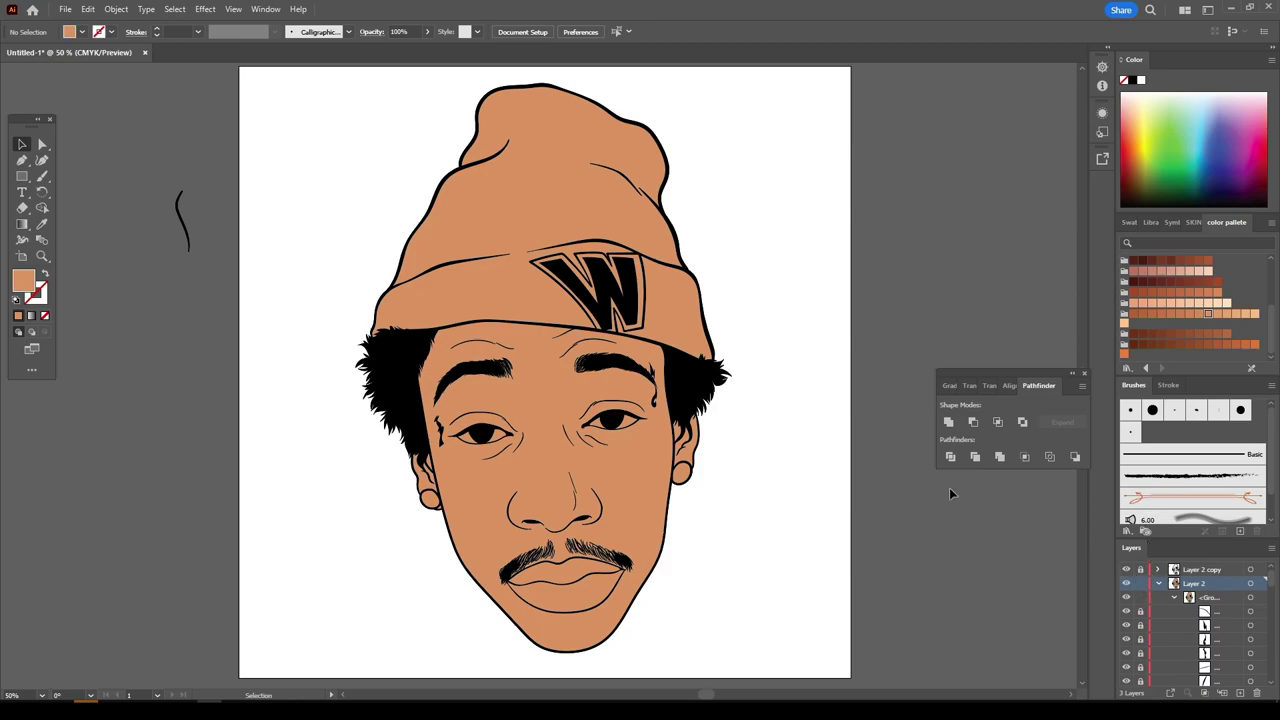
pyautogui.scroll(2, 952, 493)
pyautogui.hotkey('ctrl', '=')
pyautogui.moveTo(831, 438)
pyautogui.mouseDown()
pyautogui.moveTo(438, 270)
pyautogui.moveTo(309, 188)
pyautogui.mouseUp()
pyautogui.rightClick(279, 212)
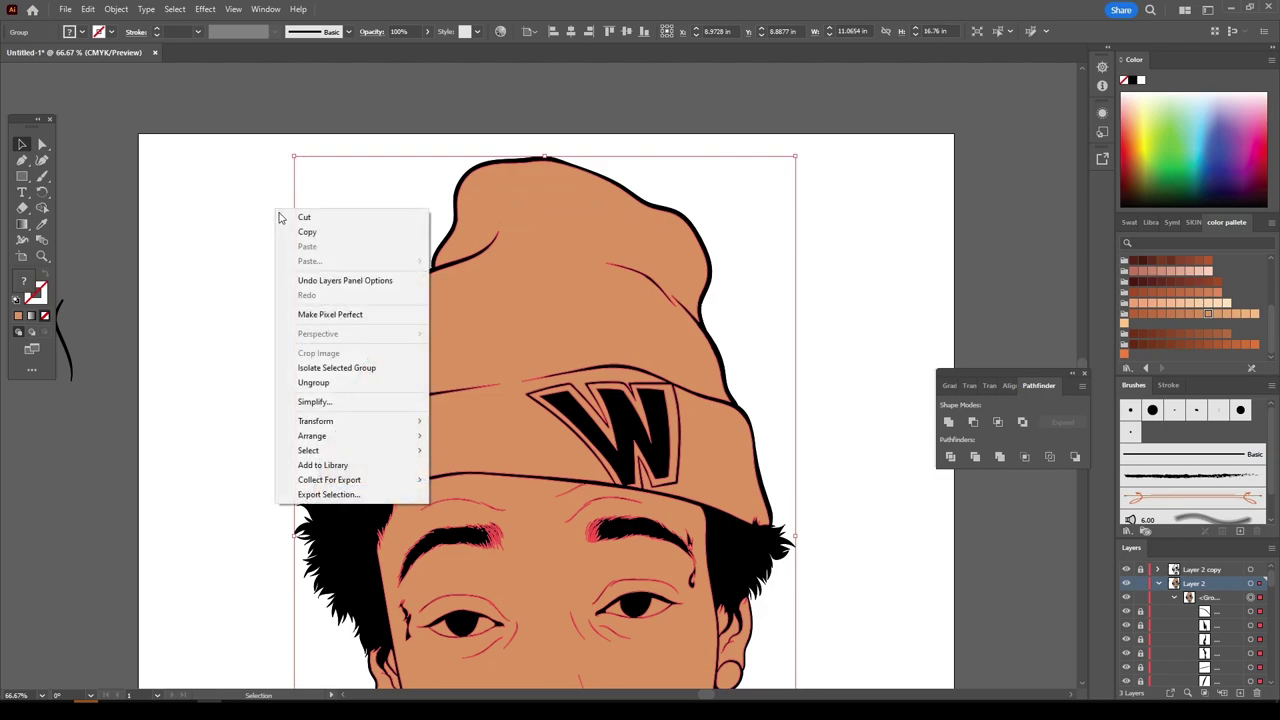
pyautogui.click(336, 367)
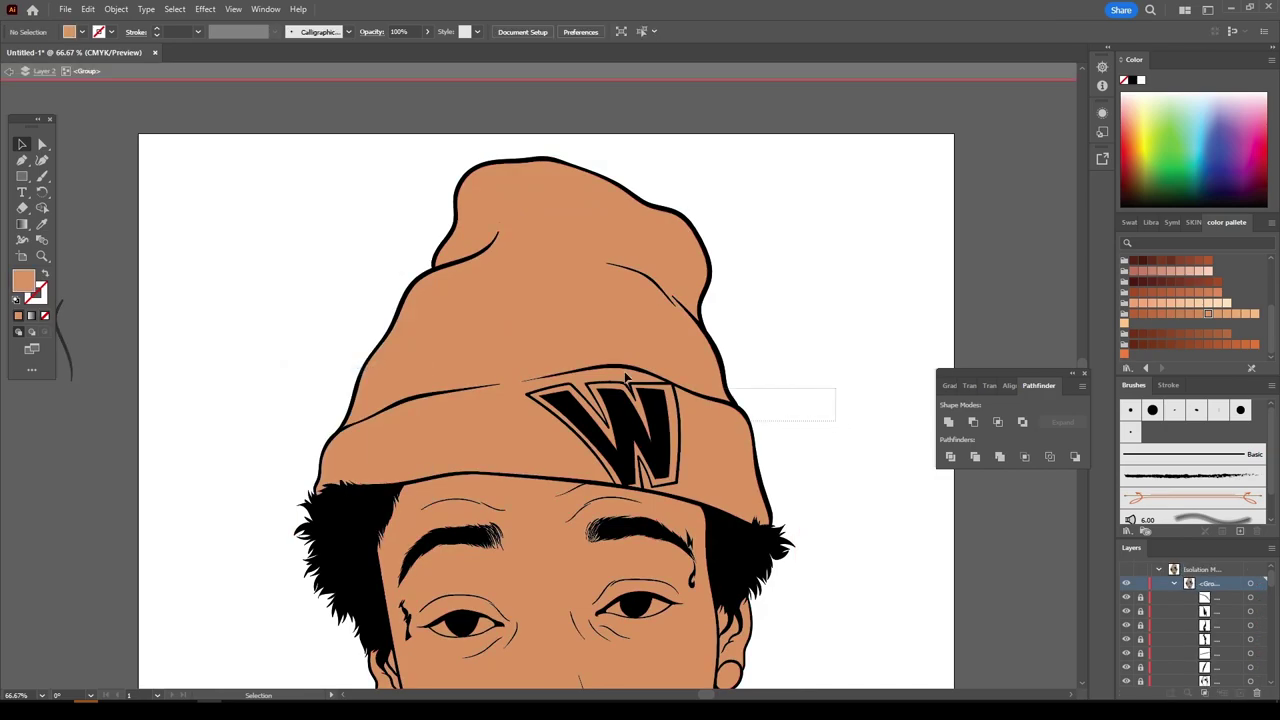
# - Fill the beanie shapes with light grey chosen in the Color Picker
pyautogui.moveTo(627, 376); pyautogui.dragTo(343, 249)
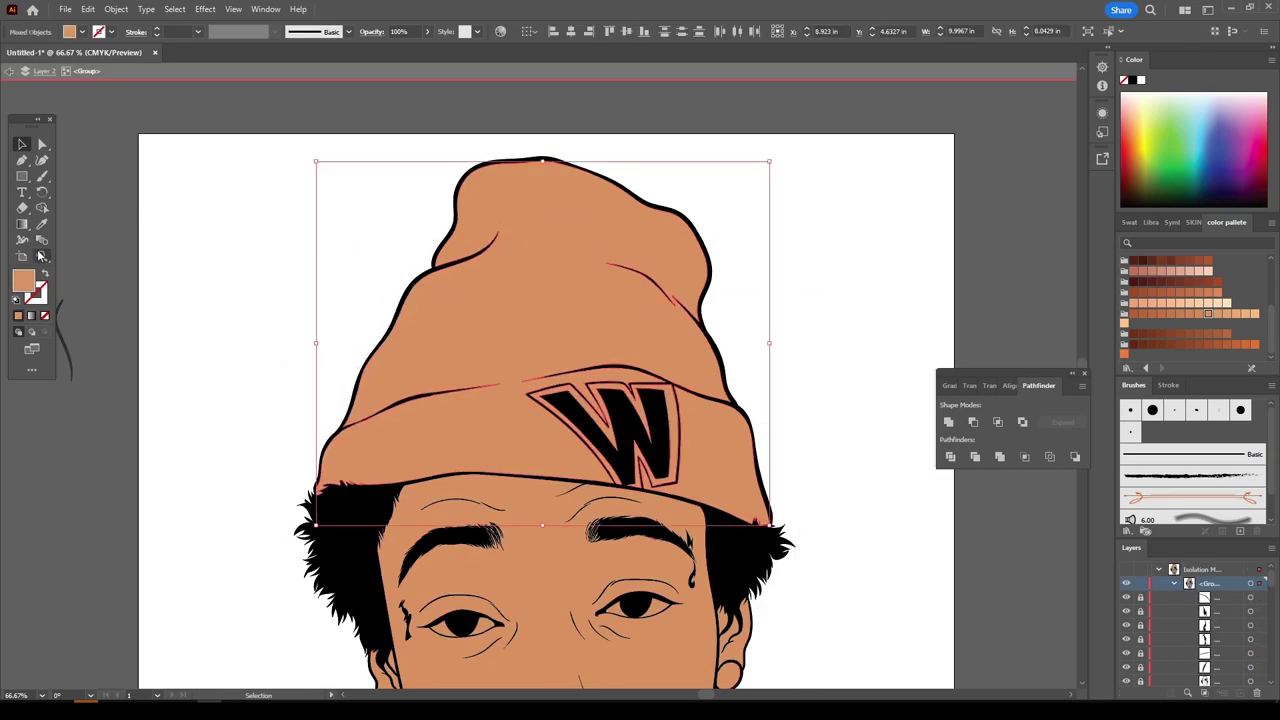
pyautogui.doubleClick(23, 280)
pyautogui.click(836, 455)
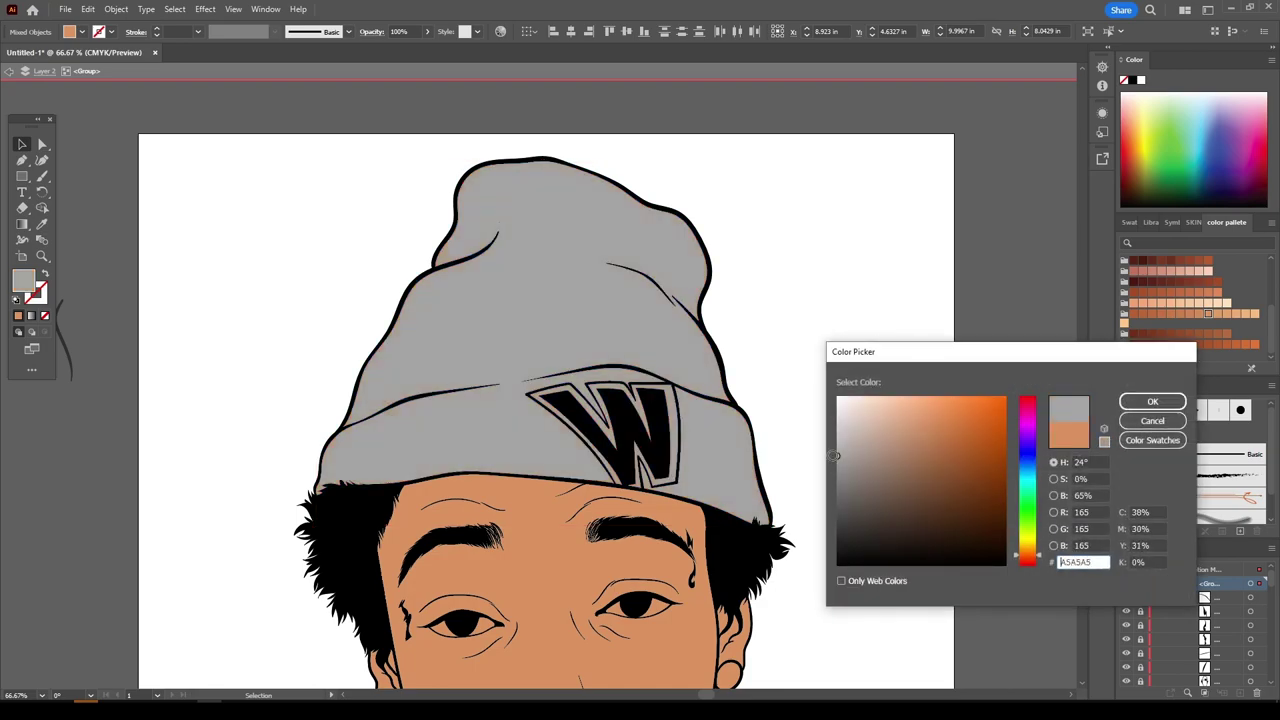
pyautogui.moveTo(836, 455); pyautogui.dragTo(840, 452)
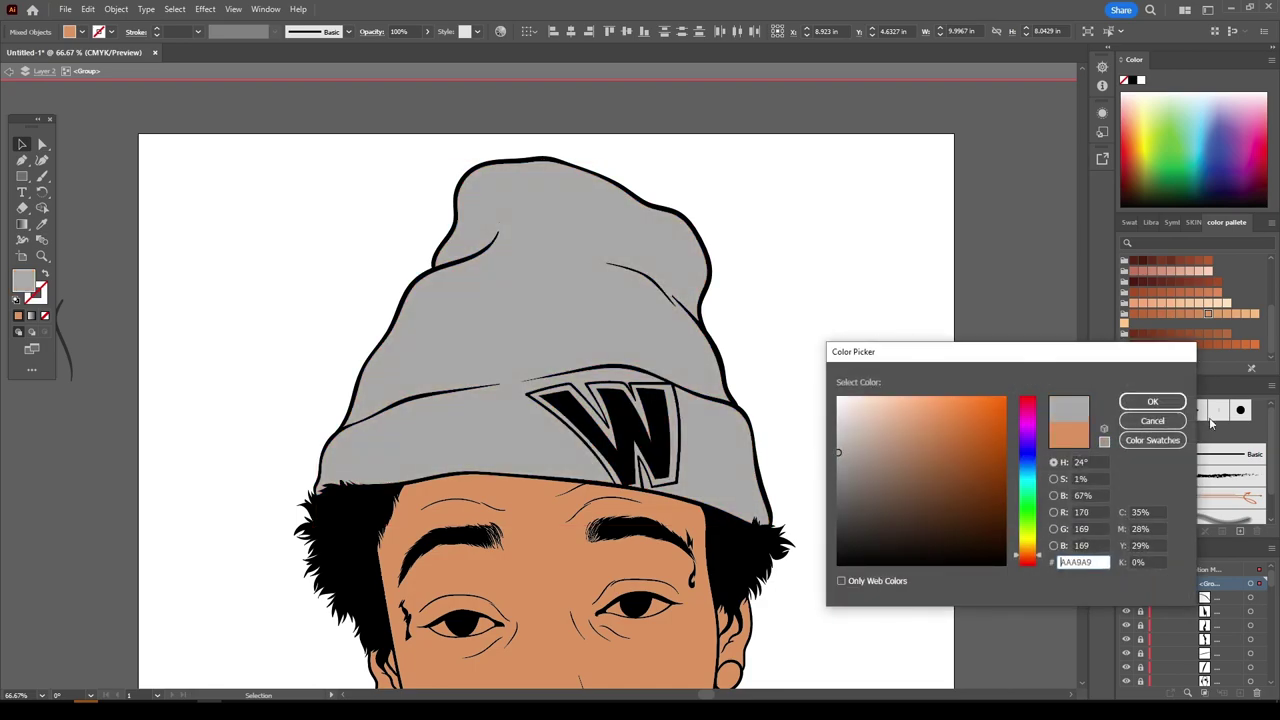
pyautogui.click(1152, 401)
pyautogui.click(915, 627)
# - Color the W logo's outline white, then exit isolation mode
pyautogui.scroll(-3, 935, 520)
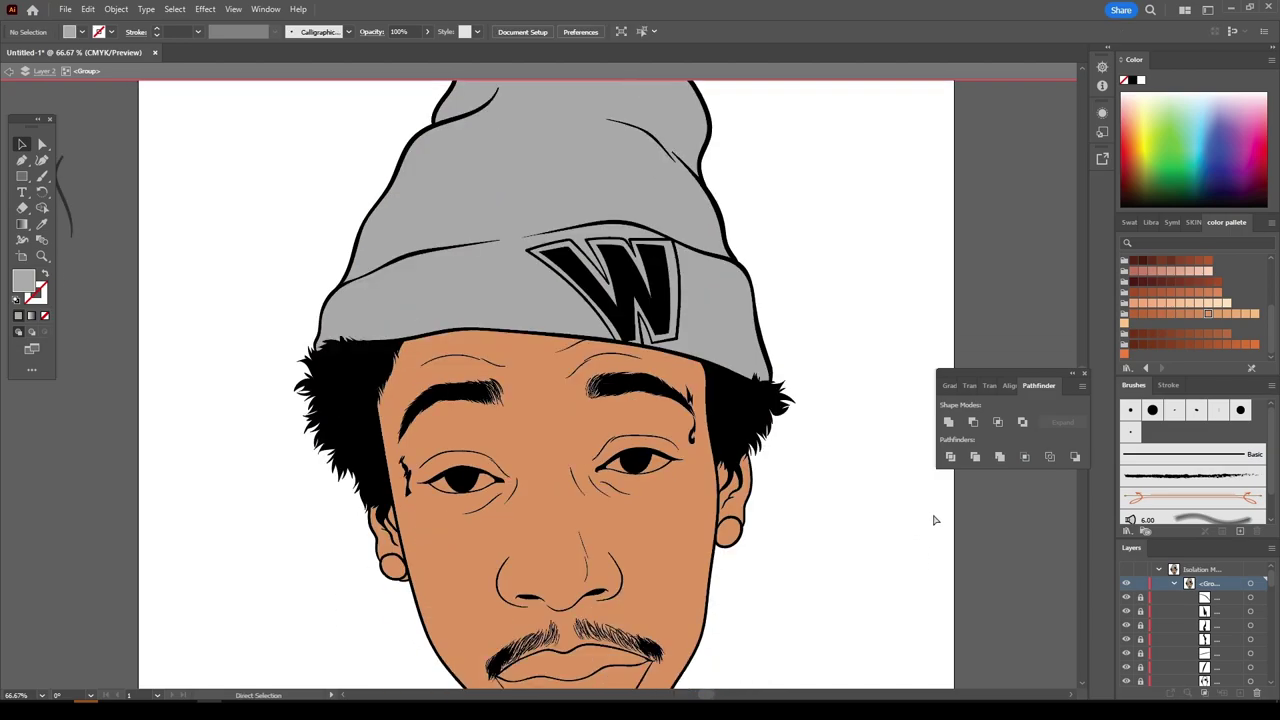
pyautogui.hotkey('ctrl', '=')
pyautogui.hotkey('ctrl', '=')
pyautogui.scroll(2, 765, 185)
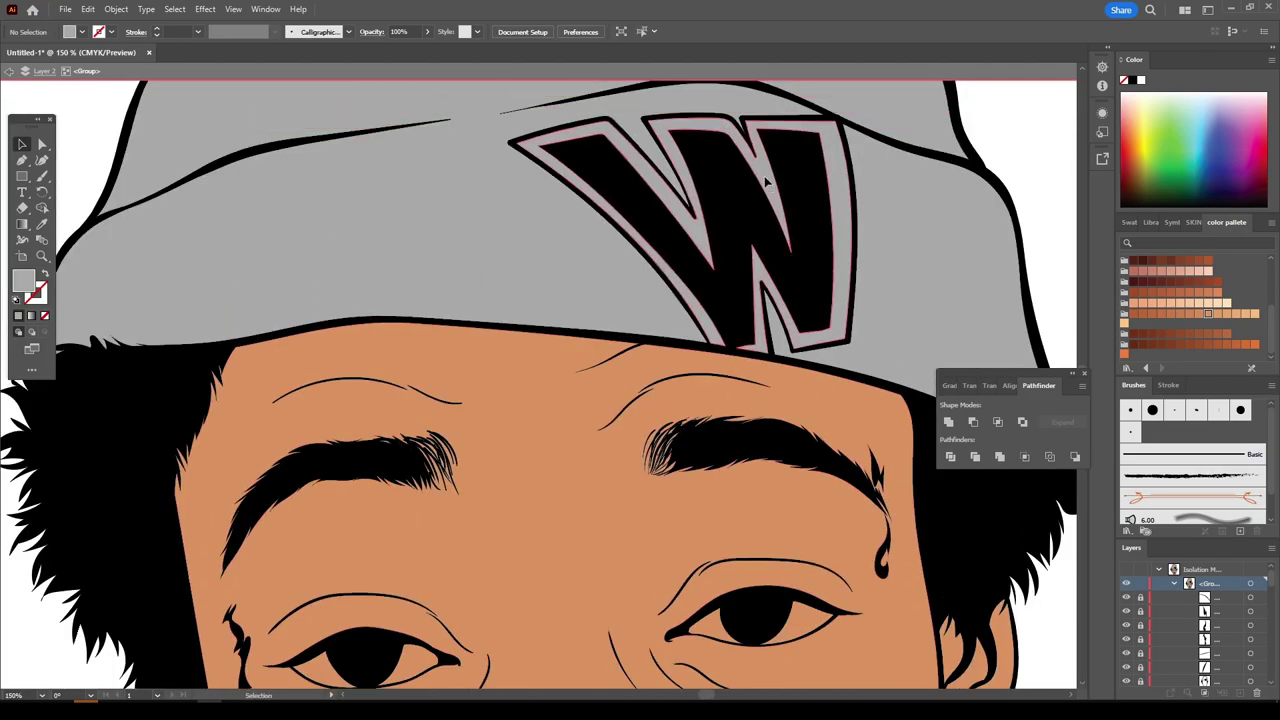
pyautogui.click(766, 181)
pyautogui.scroll(3, 1165, 285)
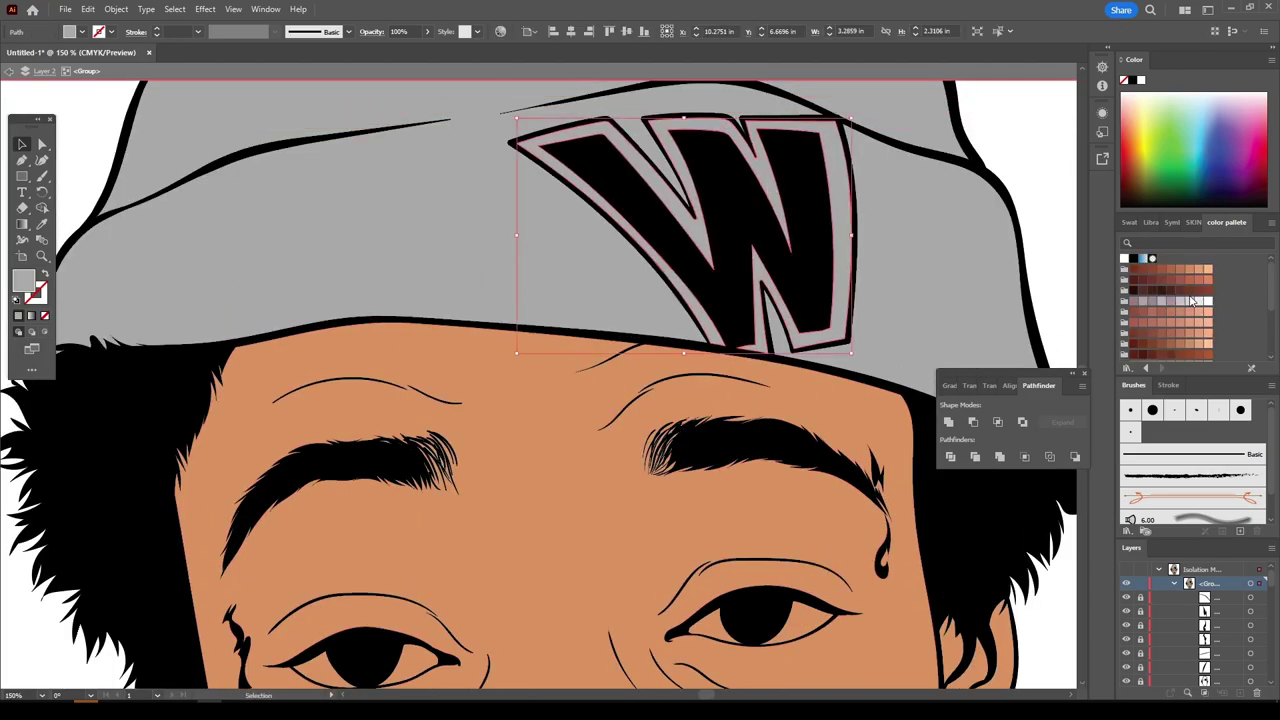
pyautogui.click(1206, 302)
pyautogui.hotkey('ctrl', 'shift', 'a')
pyautogui.hotkey('ctrl', '-')
pyautogui.hotkey('ctrl', '-')
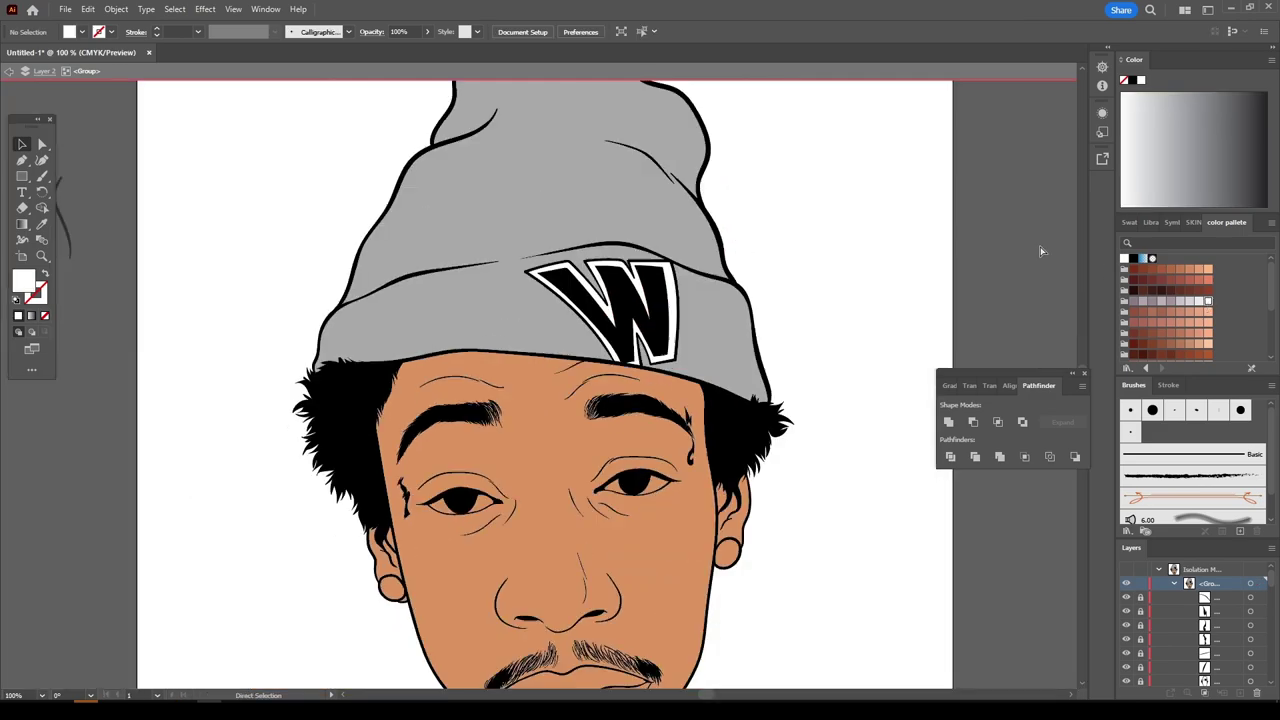
pyautogui.hotkey('ctrl', '-')
pyautogui.hotkey('ctrl', '-')
pyautogui.press('Escape')
pyautogui.hotkey('ctrl', '=')
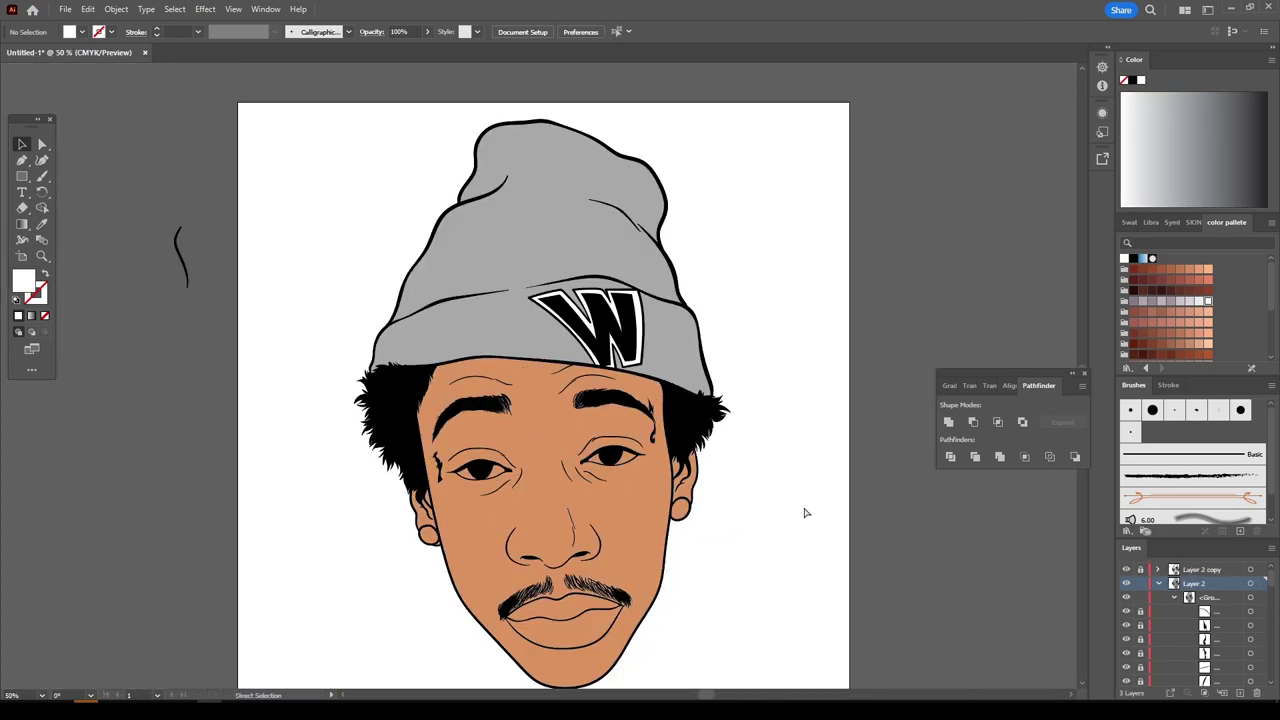
pyautogui.scroll(-2, 812, 497)
# - Isolate the face group and fill both eye whites with white
pyautogui.scroll(-1, 812, 497)
pyautogui.hotkey('ctrl', '=')
pyautogui.hotkey('ctrl', '=')
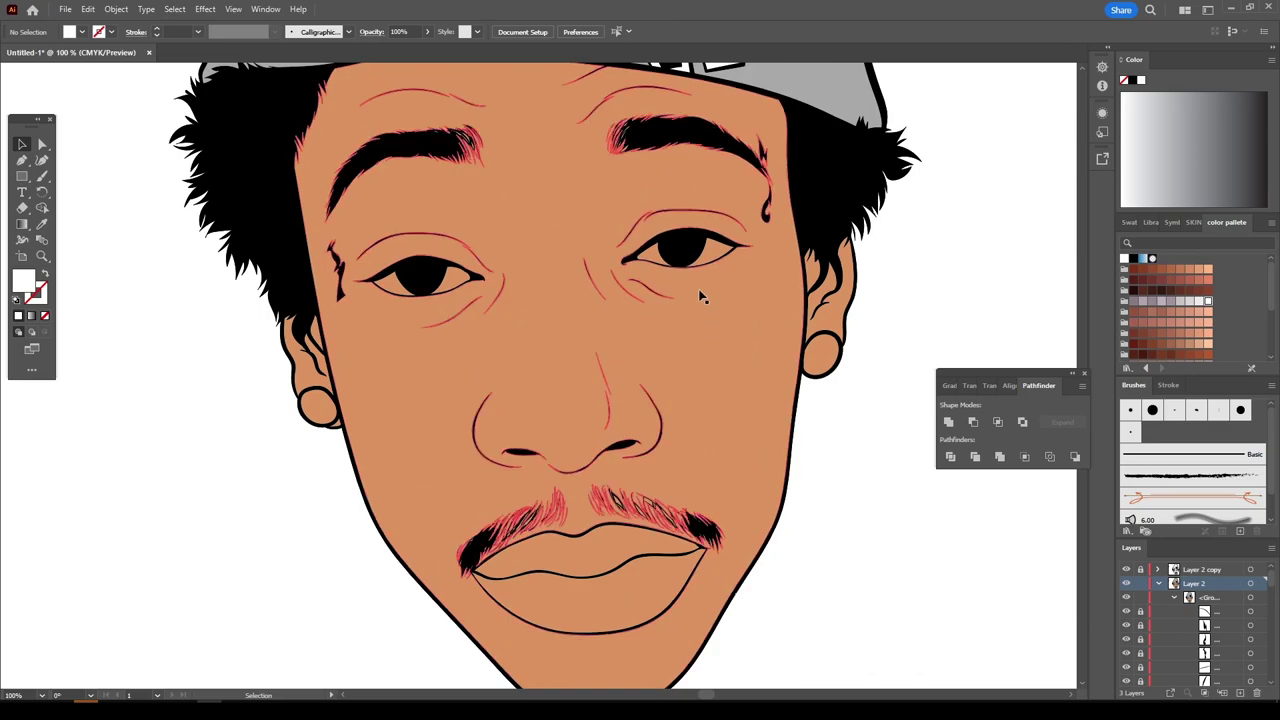
pyautogui.click(716, 261)
pyautogui.rightClick(714, 255)
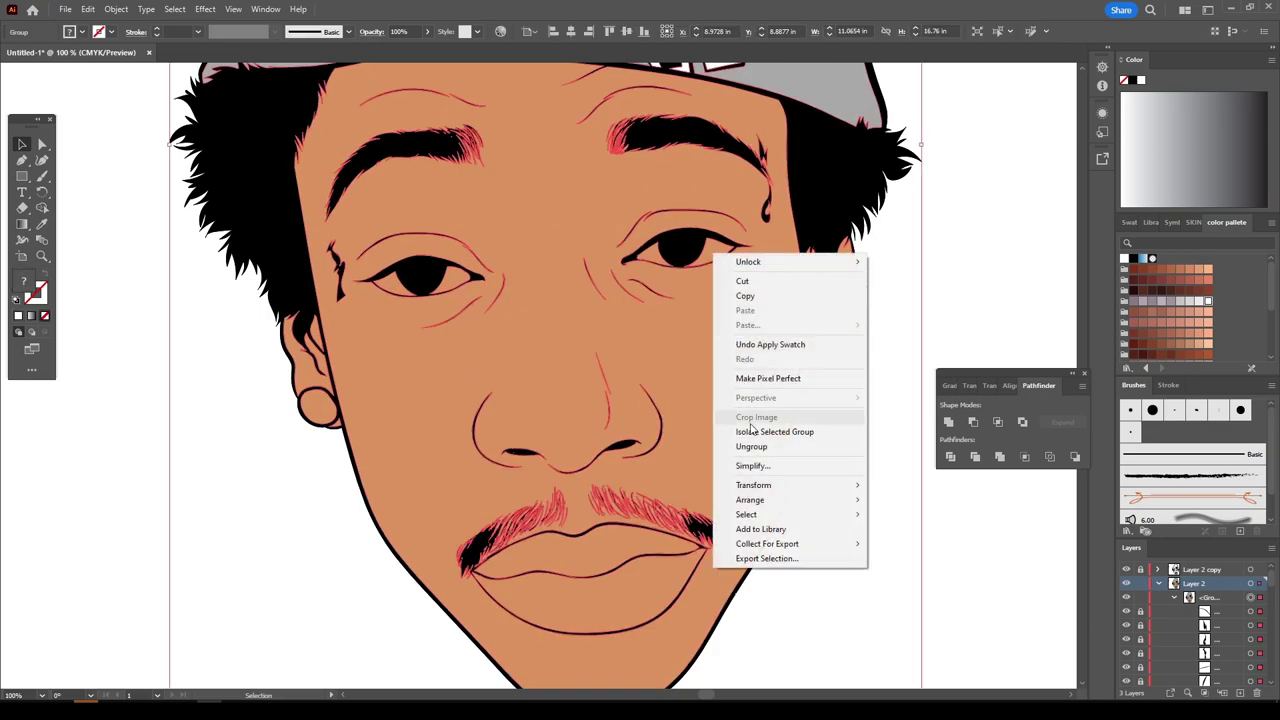
pyautogui.click(758, 433)
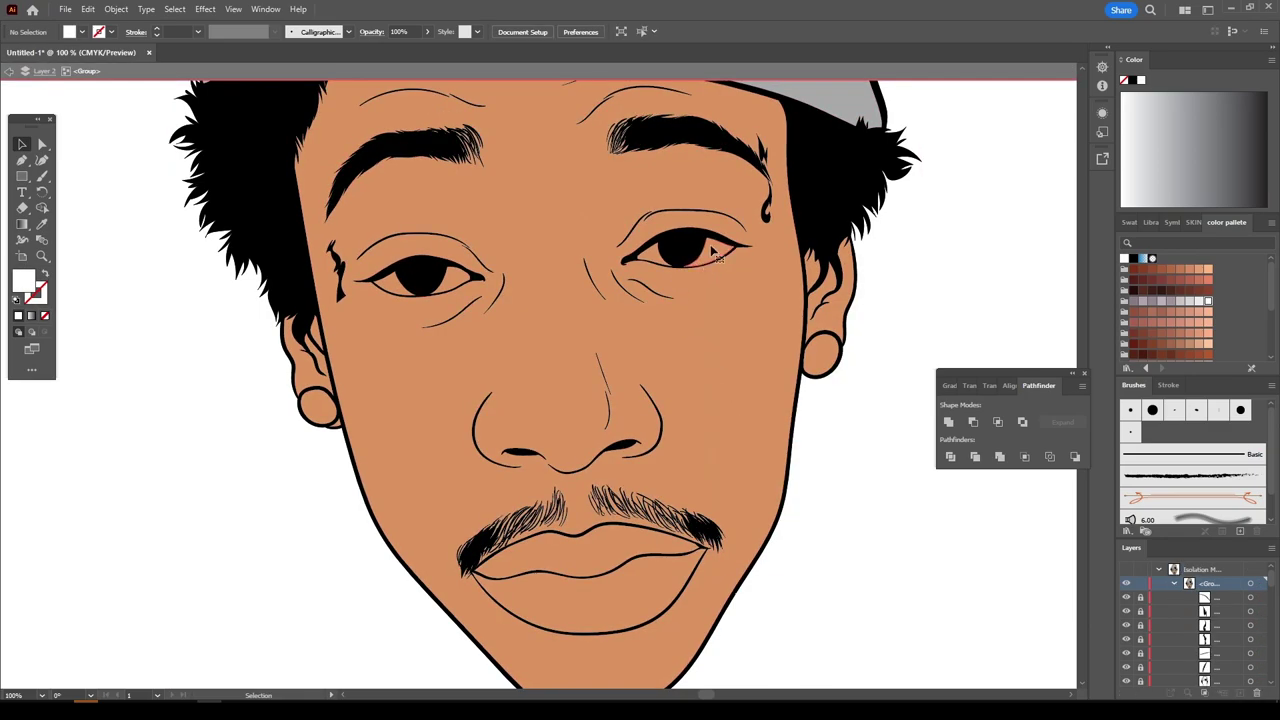
pyautogui.click(716, 255)
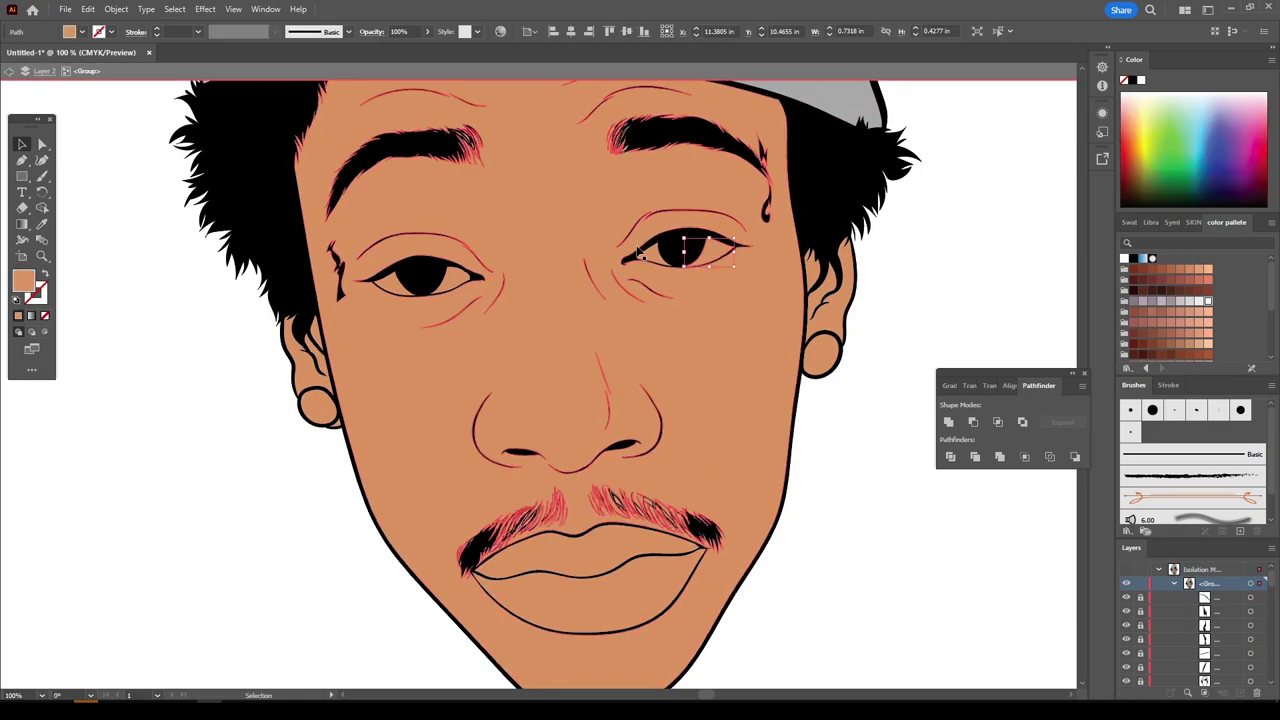
pyautogui.click(729, 258)
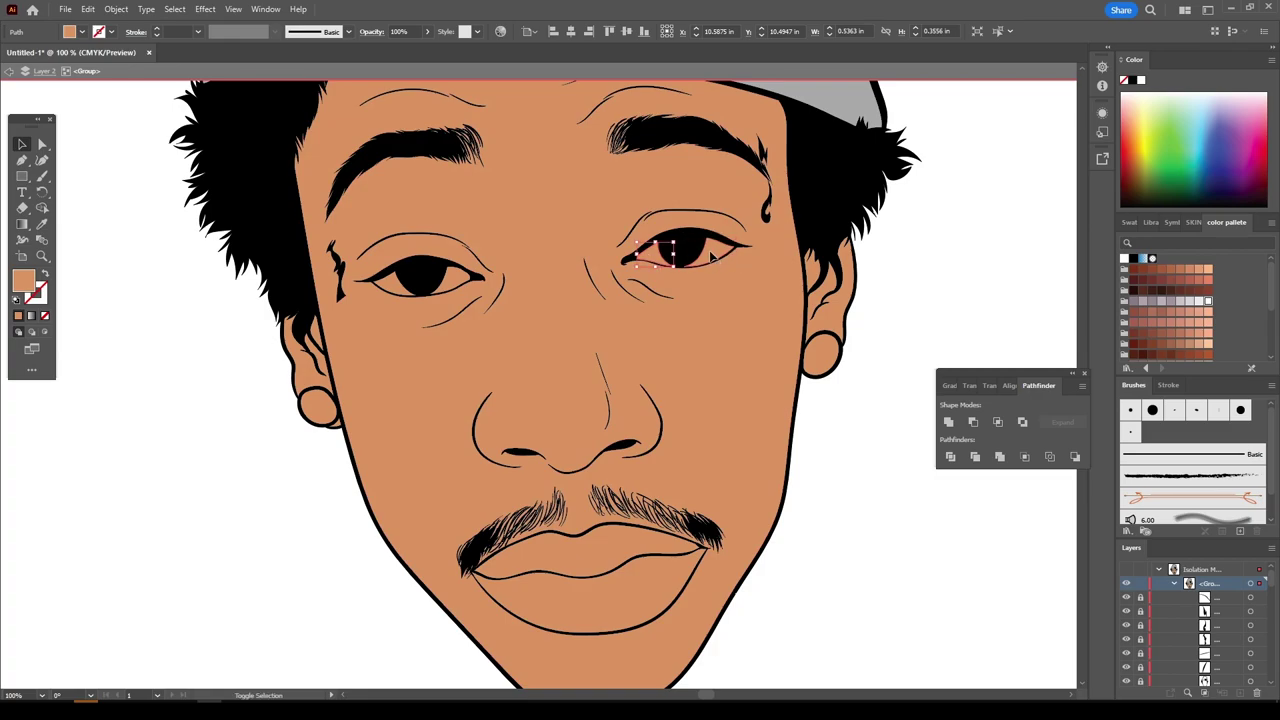
pyautogui.keyDown('shift'); pyautogui.click(450, 280); pyautogui.keyUp('shift')
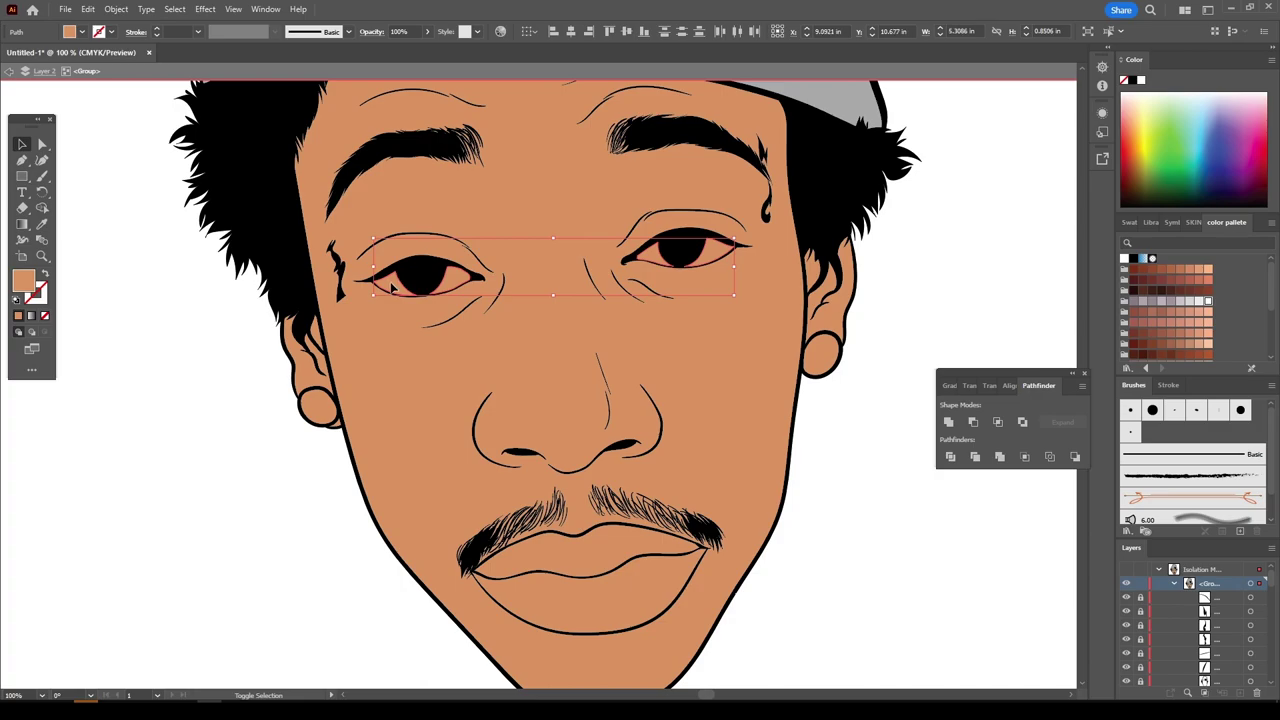
pyautogui.click(1207, 303)
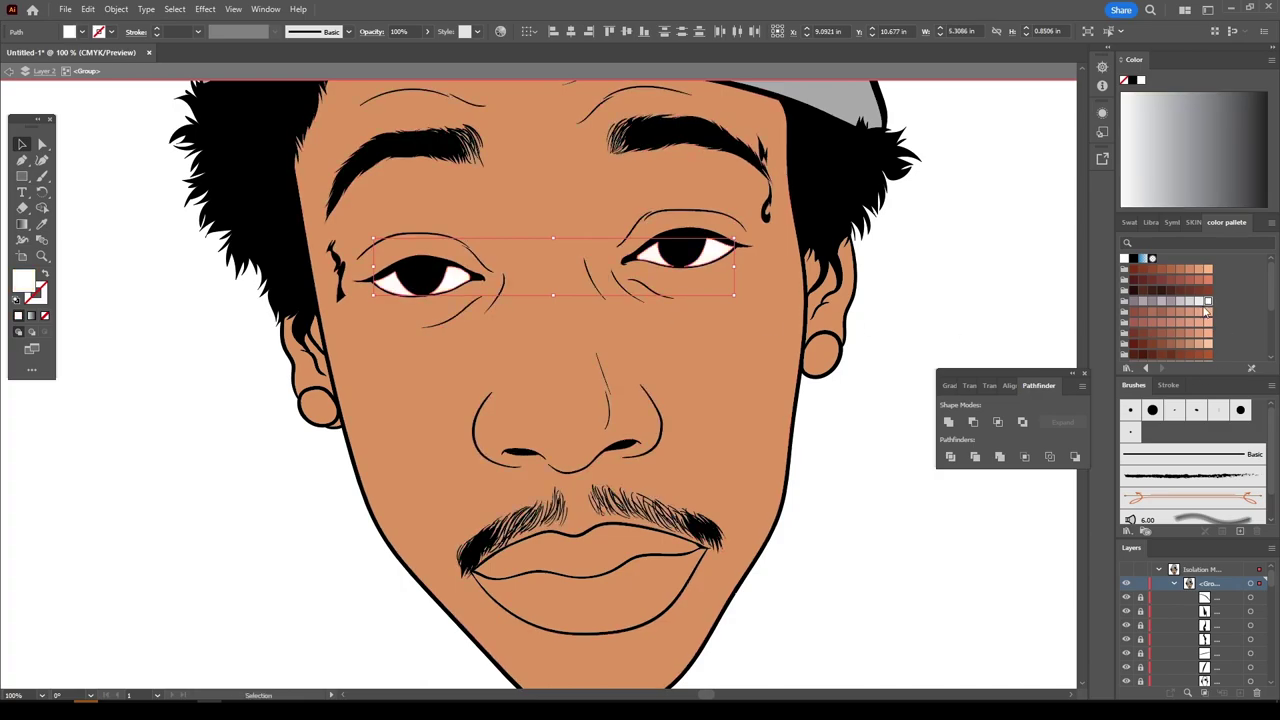
# - Color the upper lip reddish-brown and the lower lip a lighter salmon
pyautogui.click(652, 558)
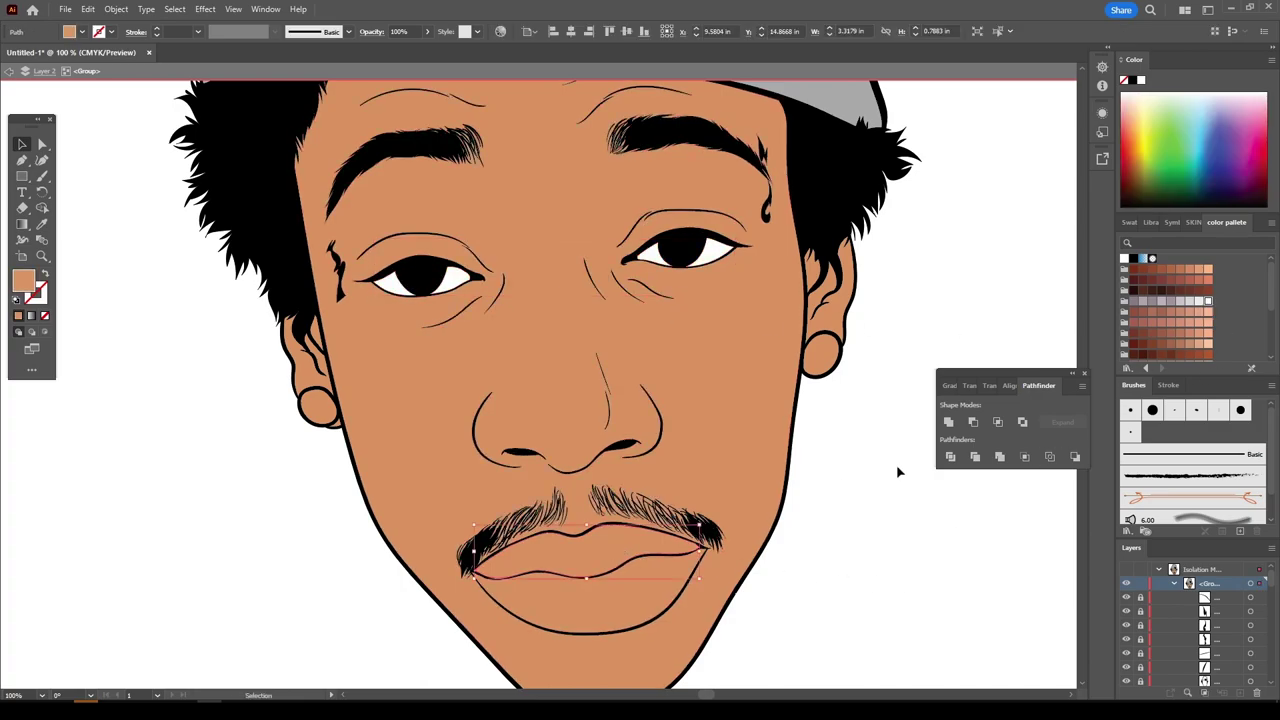
pyautogui.click(1179, 283)
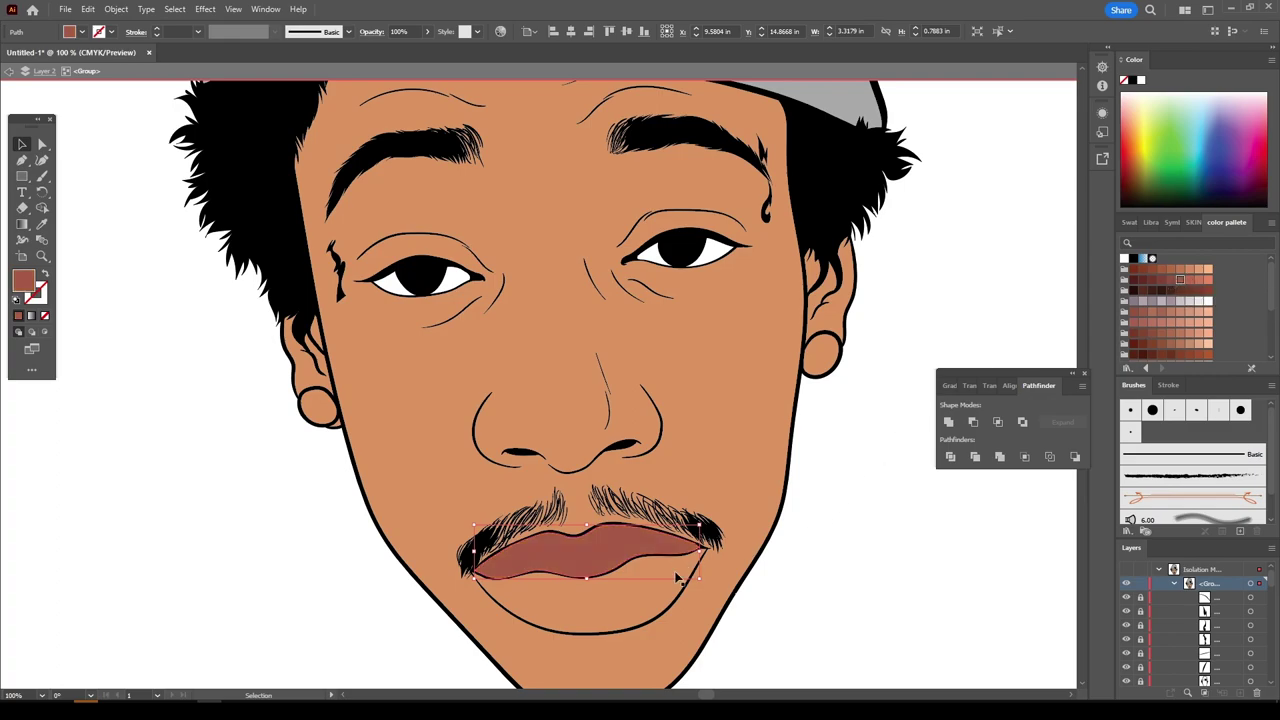
pyautogui.click(663, 600)
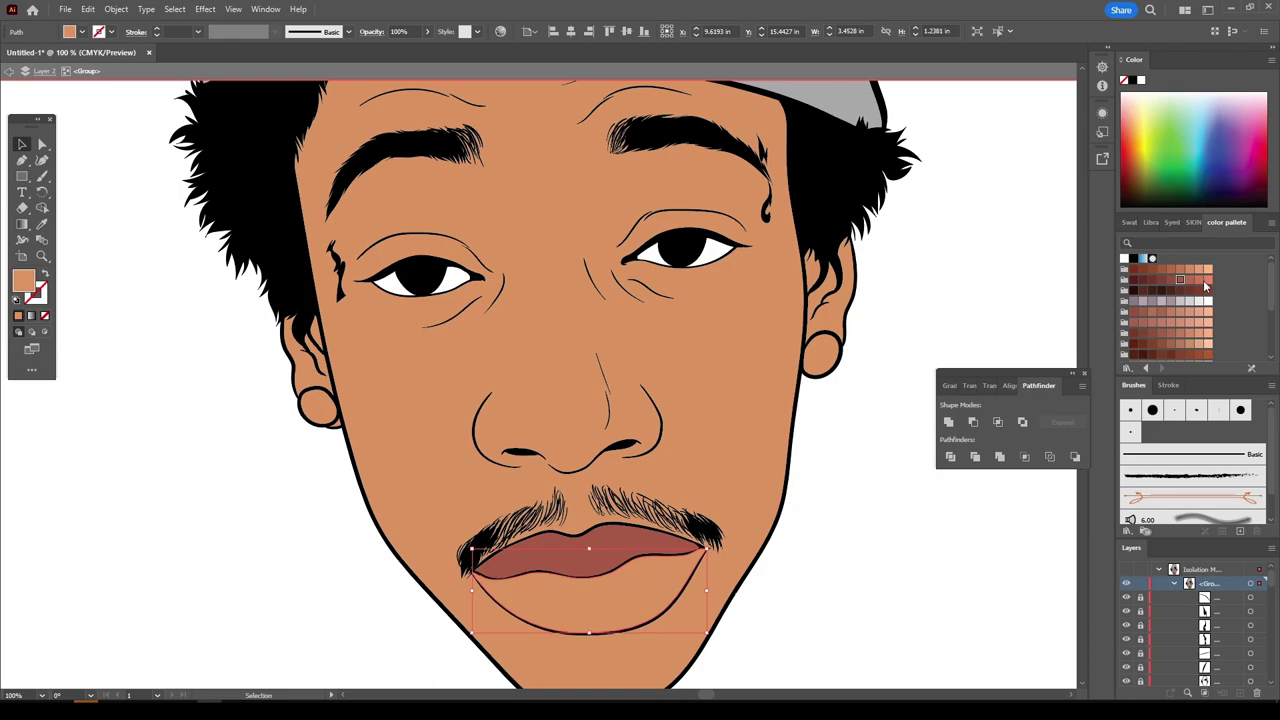
pyautogui.click(940, 518)
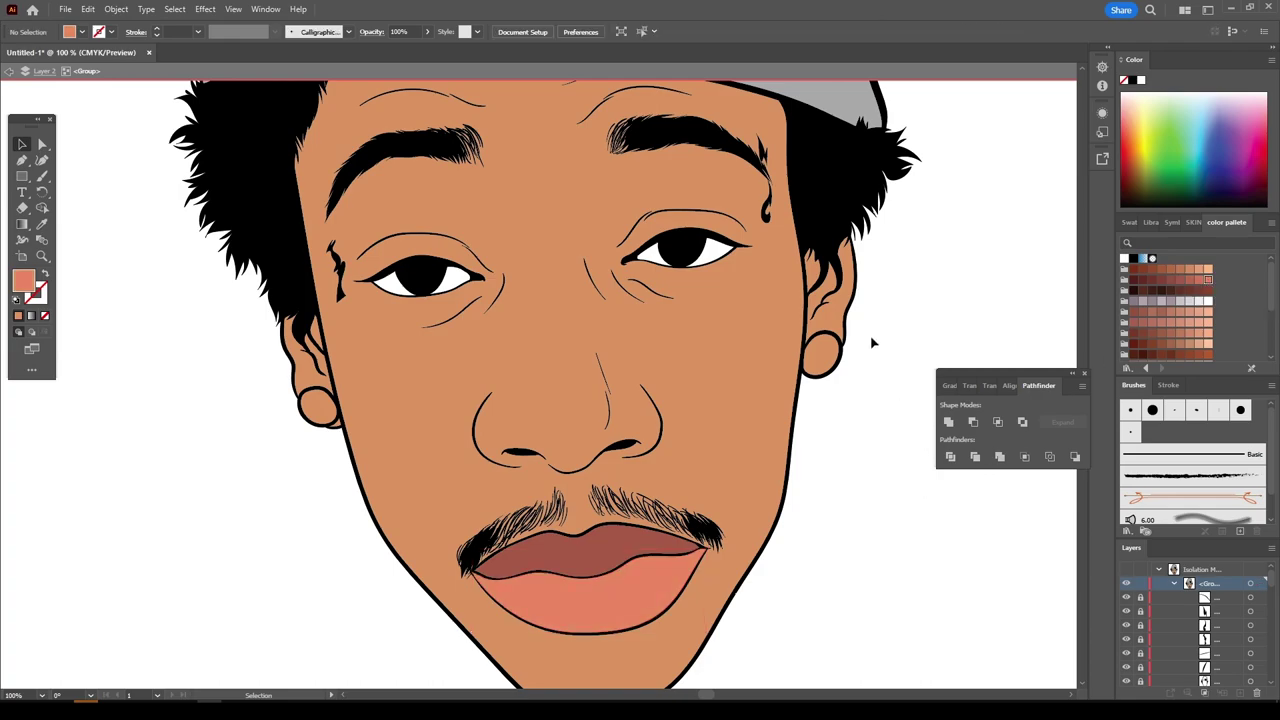
# - Give both earrings a yellow-orange fill
pyautogui.click(830, 360)
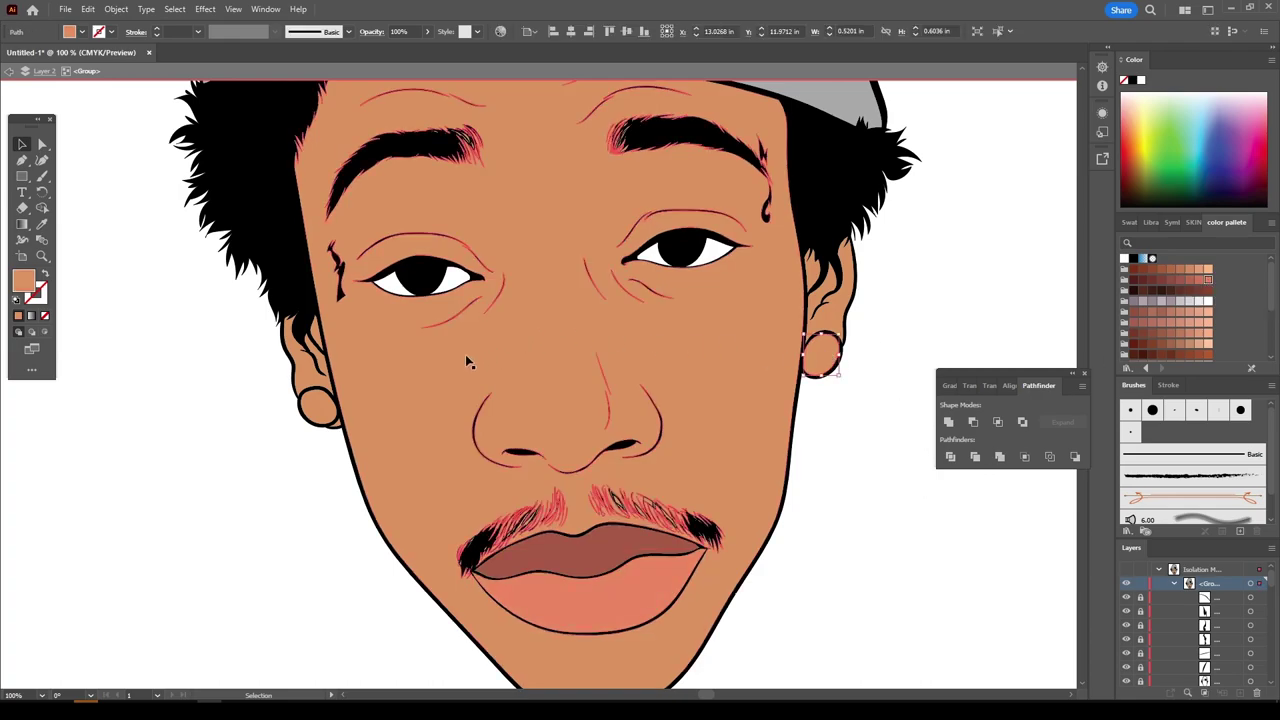
pyautogui.keyDown('shift'); pyautogui.click(335, 406); pyautogui.keyUp('shift')
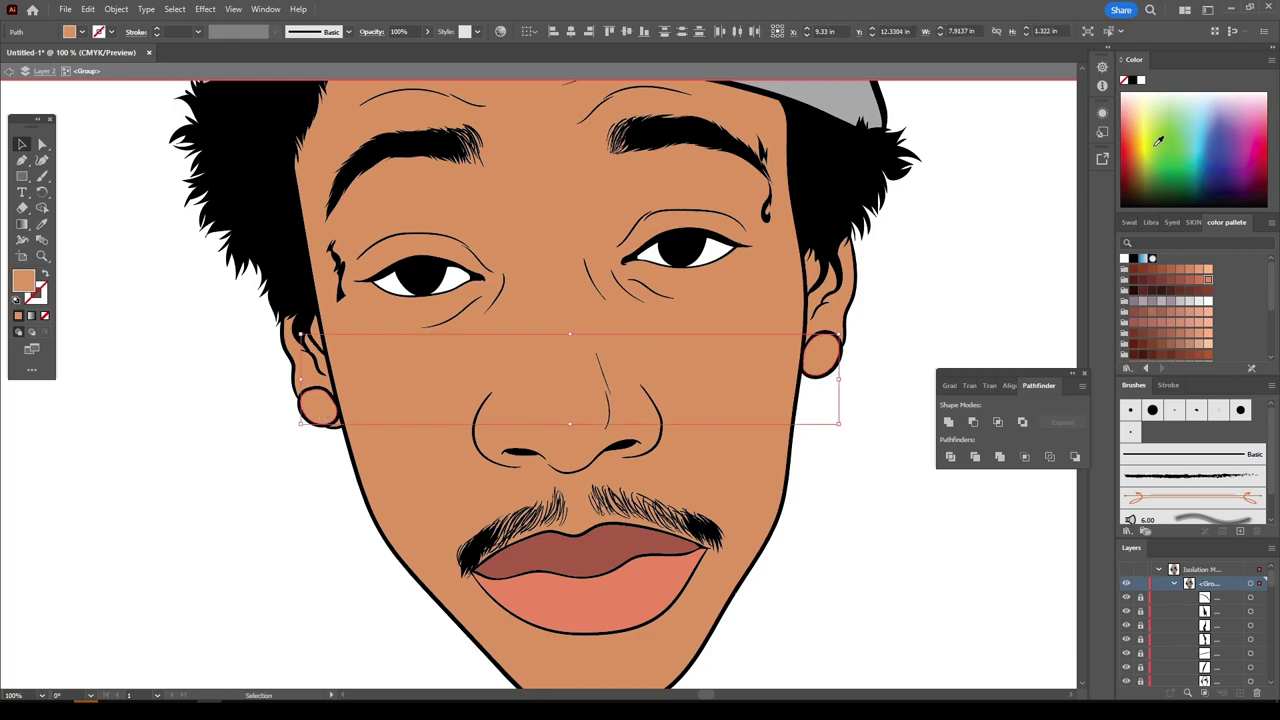
pyautogui.moveTo(1158, 141); pyautogui.dragTo(1138, 128)
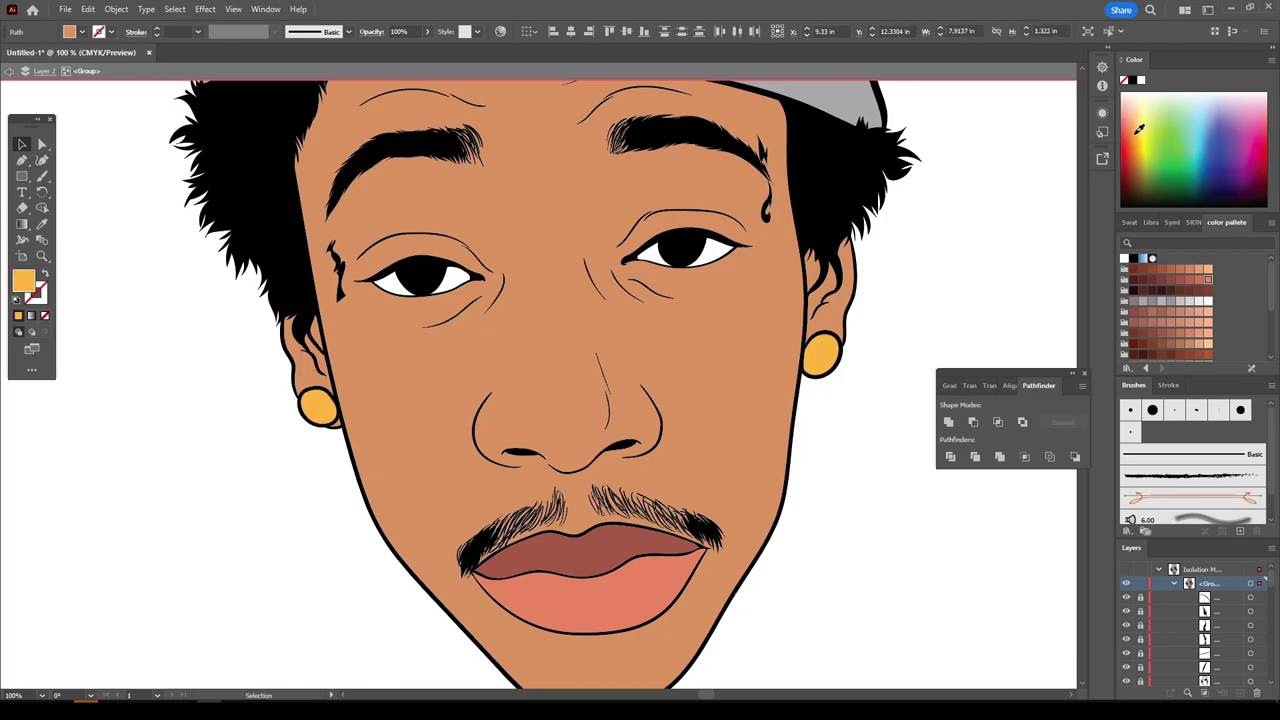
pyautogui.click(1006, 291)
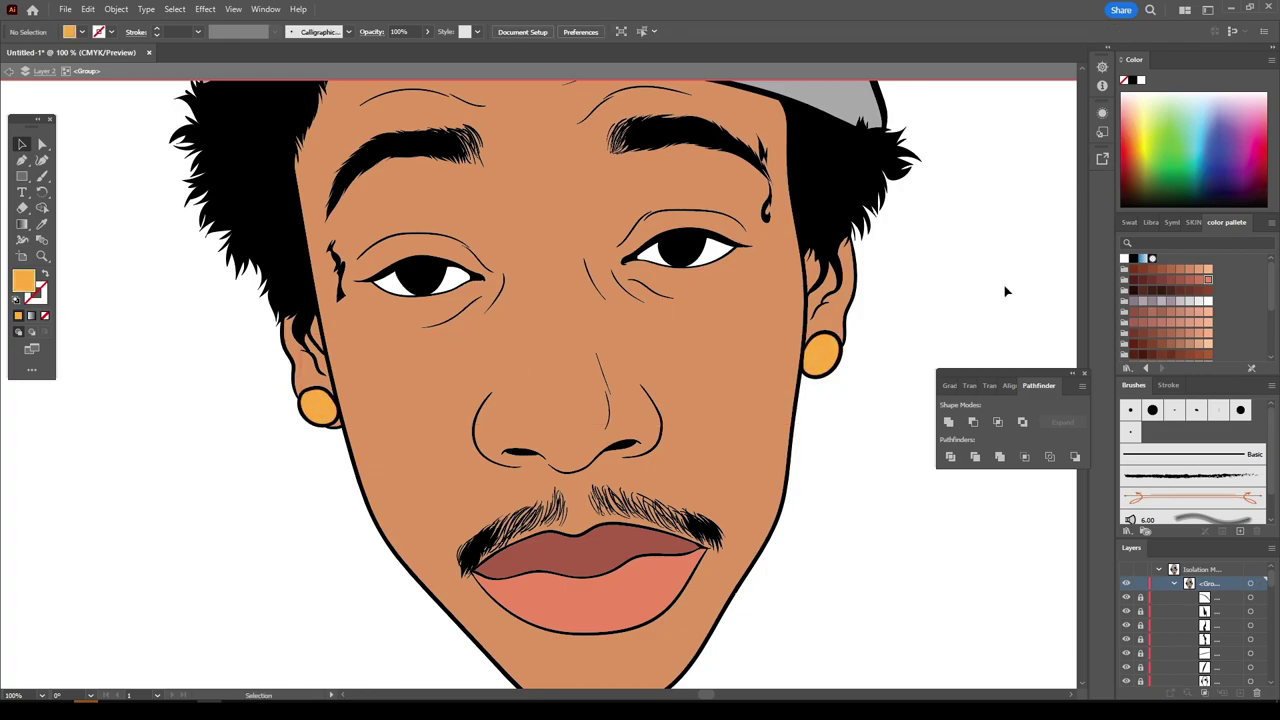
pyautogui.hotkey('ctrl', '-')
pyautogui.hotkey('ctrl', '-')
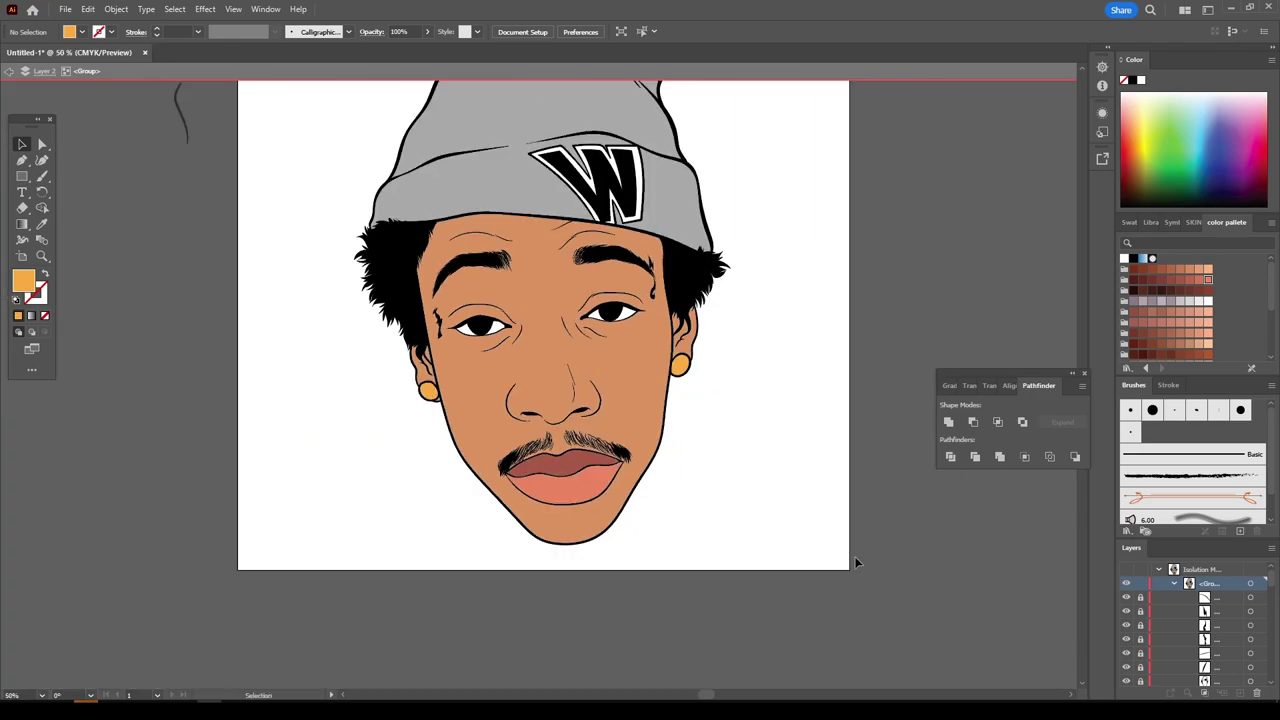
# - Exit isolation, collapse Layer 2, and duplicate it as Layer 2 copy 2
pyautogui.scroll(1, 868, 551)
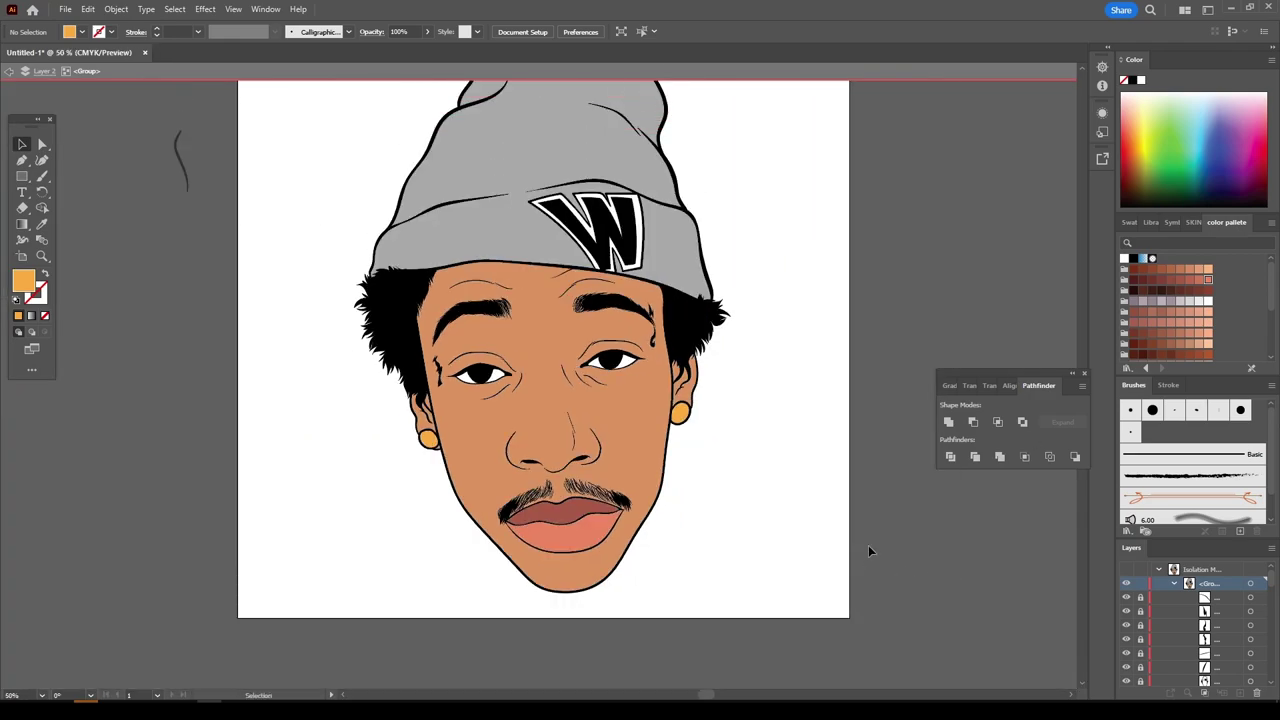
pyautogui.doubleClick(977, 583)
pyautogui.click(1158, 584)
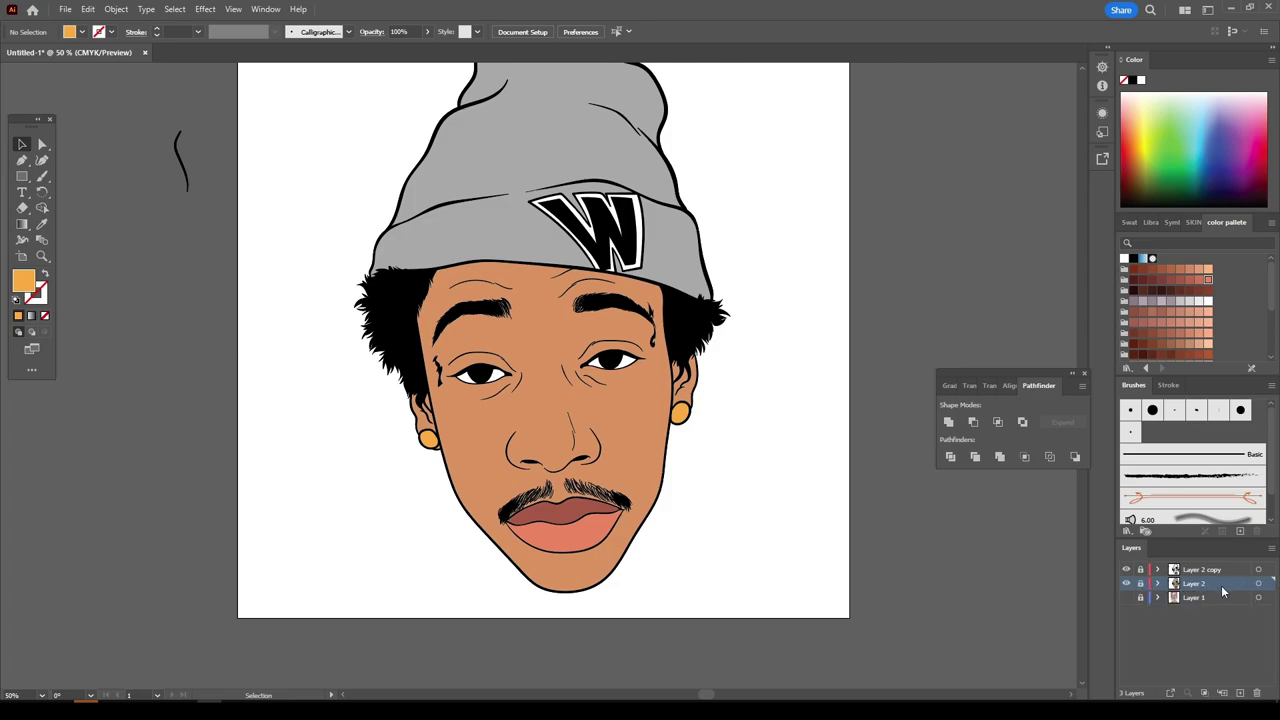
pyautogui.moveTo(1222, 591); pyautogui.dragTo(1240, 692)
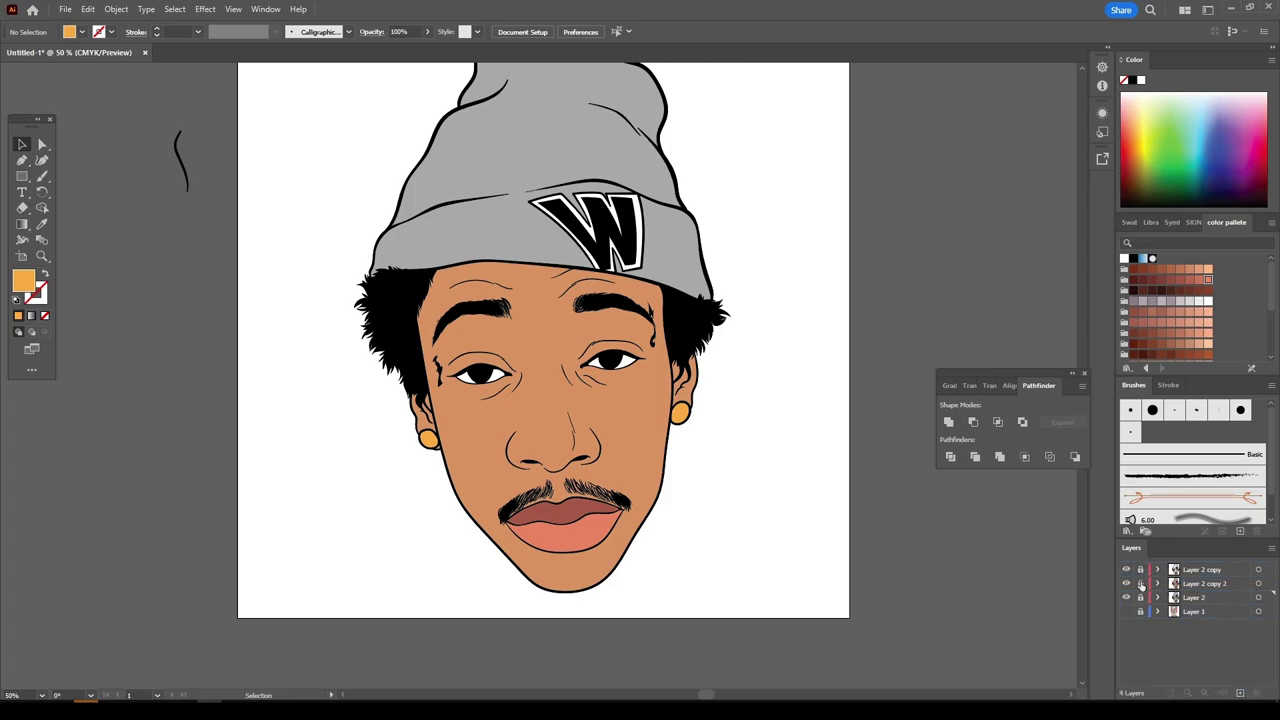
pyautogui.click(1203, 586)
# - Magic Wand-select the red face strokes, deselect, then add Layer 5 above Layer 2
pyautogui.hotkey('ctrl', '+')
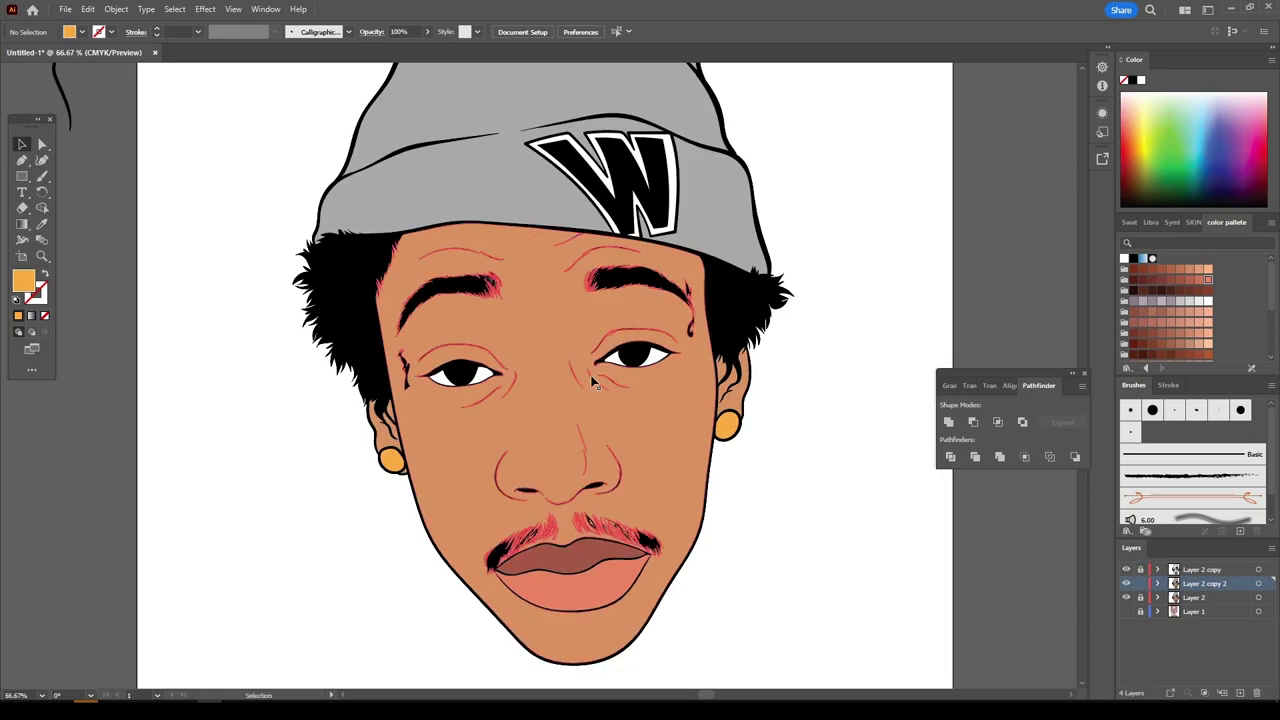
pyautogui.press('y')
pyautogui.click(679, 448)
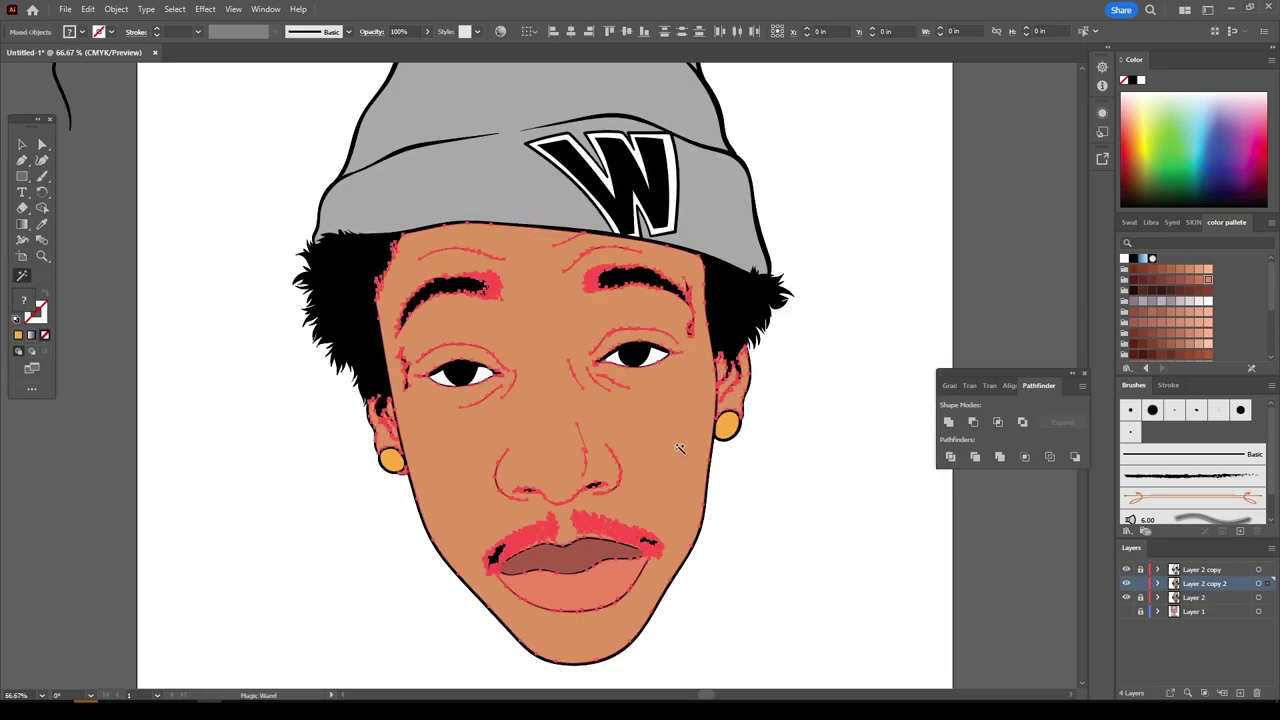
pyautogui.hotkey('ctrl', 'shift', 'a')
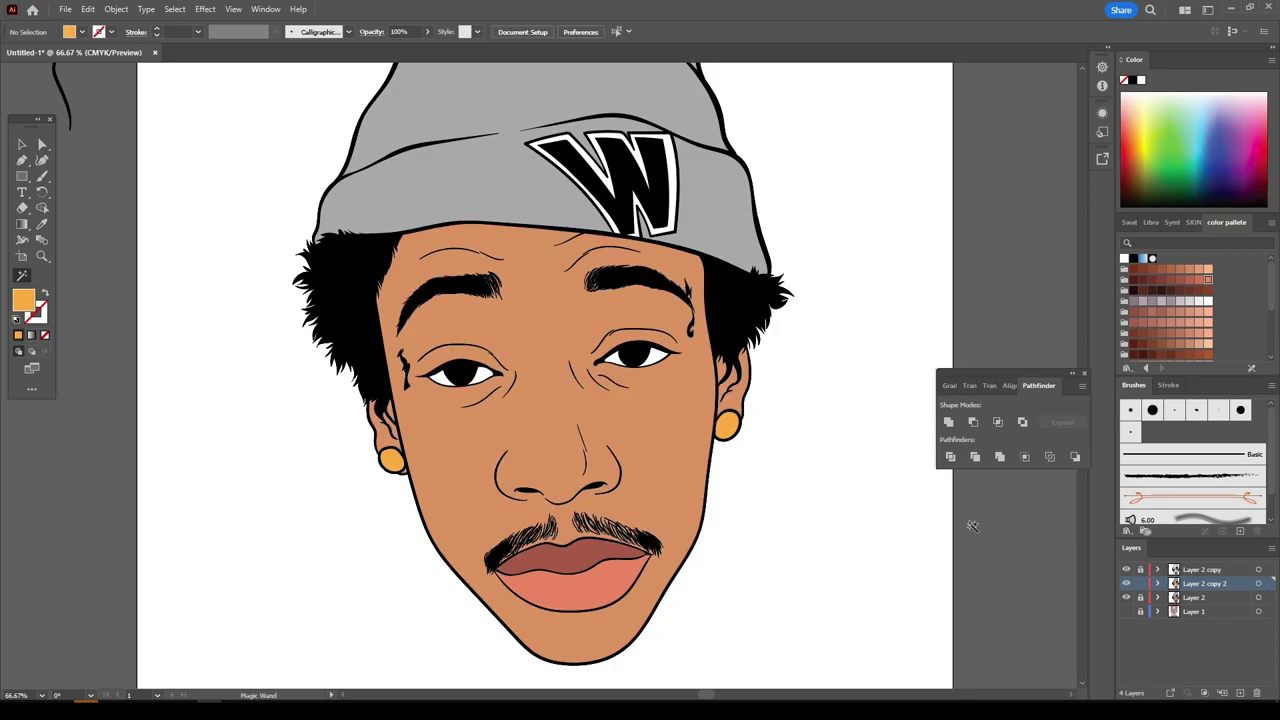
pyautogui.click(1205, 598)
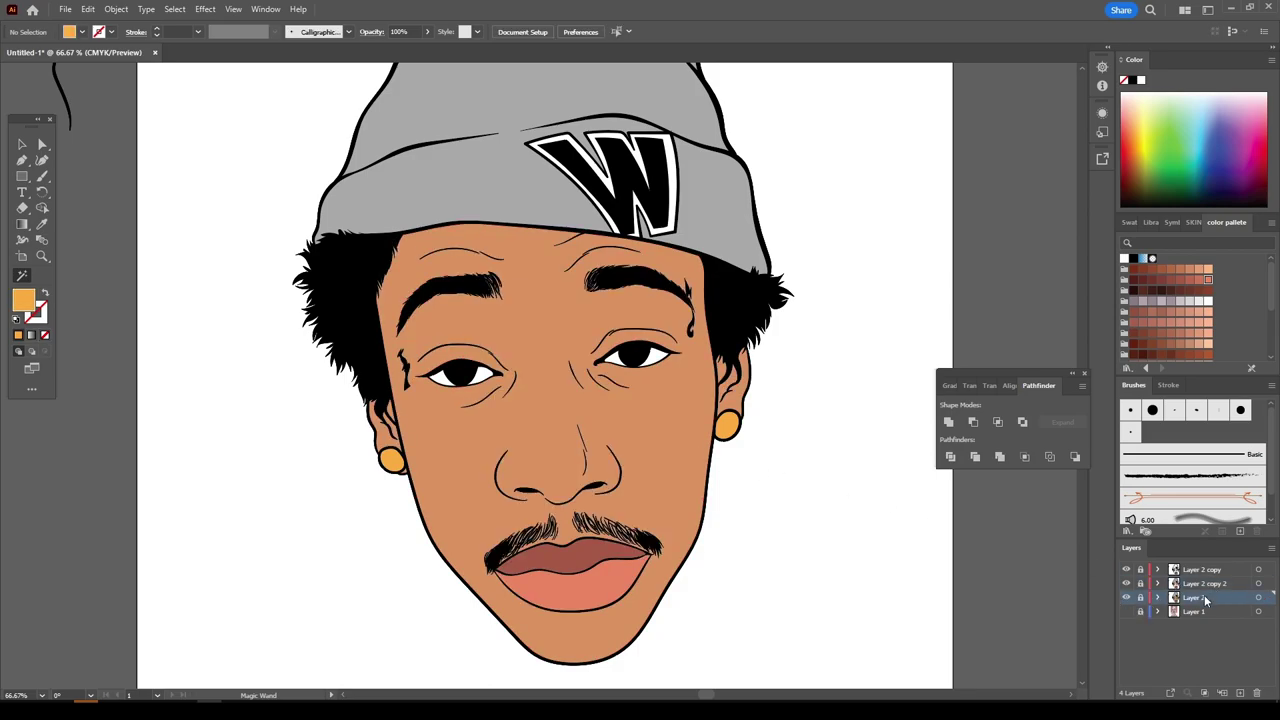
pyautogui.click(1240, 692)
# - With a tan fill, pencil a closed shading shape under the right-hand eye
pyautogui.scroll(-3, 1186, 335)
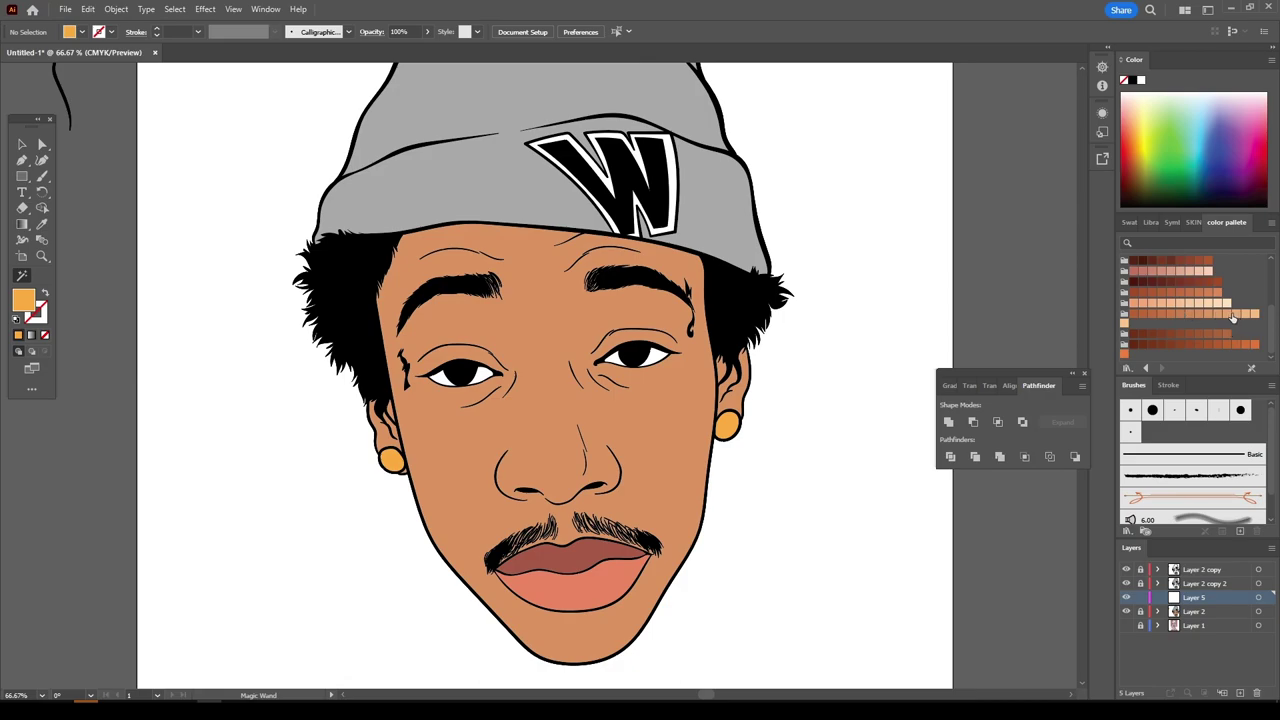
pyautogui.click(1219, 316)
pyautogui.moveTo(40, 181); pyautogui.dragTo(85, 206)
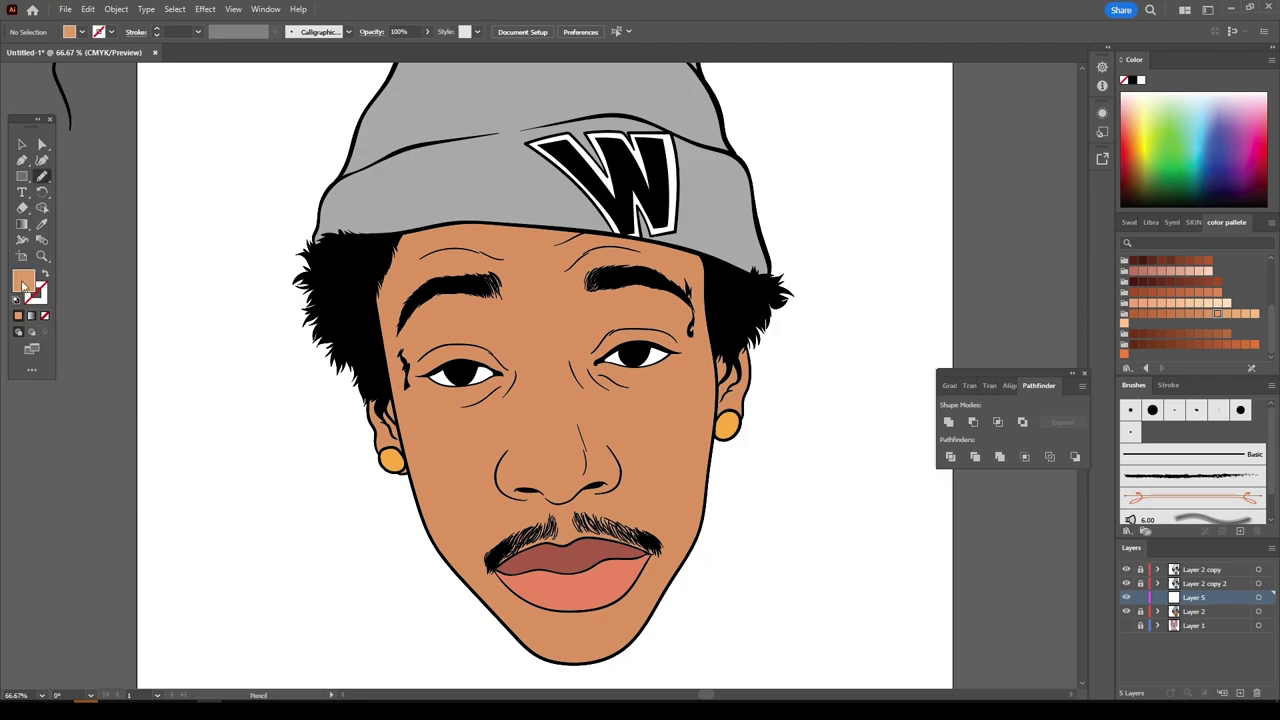
pyautogui.hotkey('ctrl', '+')
pyautogui.hotkey('ctrl', '+')
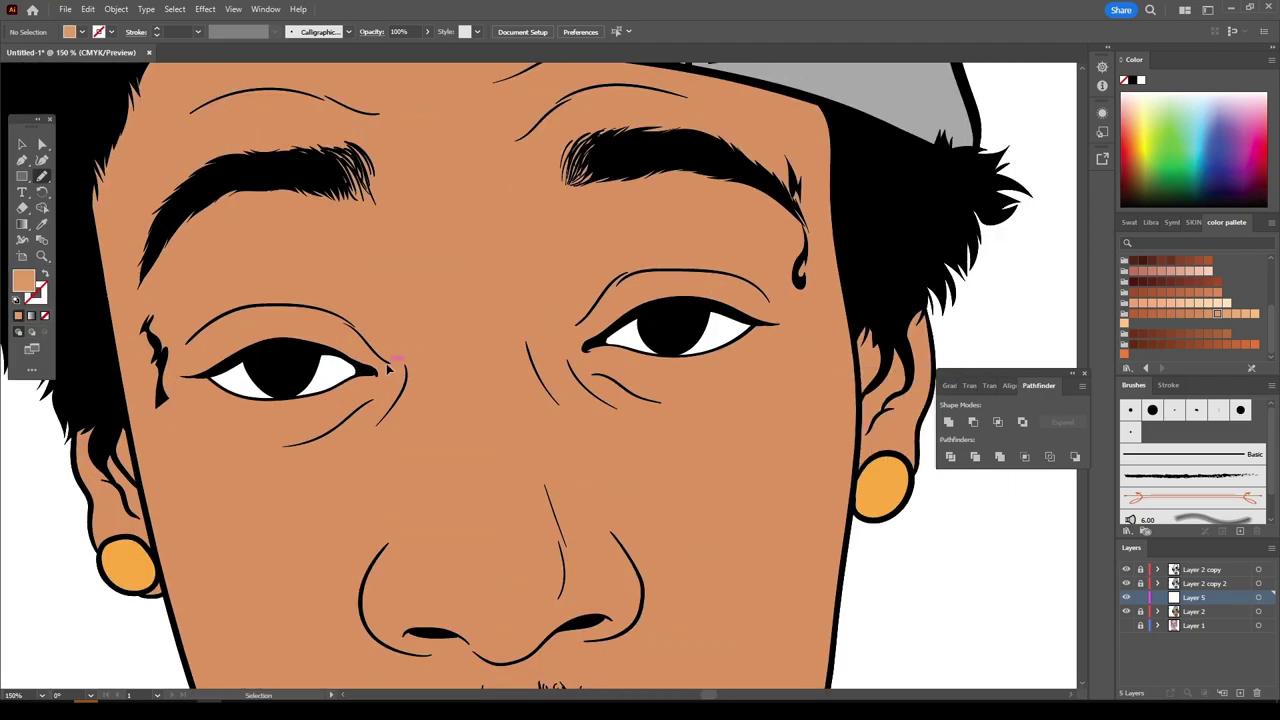
pyautogui.hotkey('ctrl', '+')
pyautogui.hscroll(2, 388, 367)
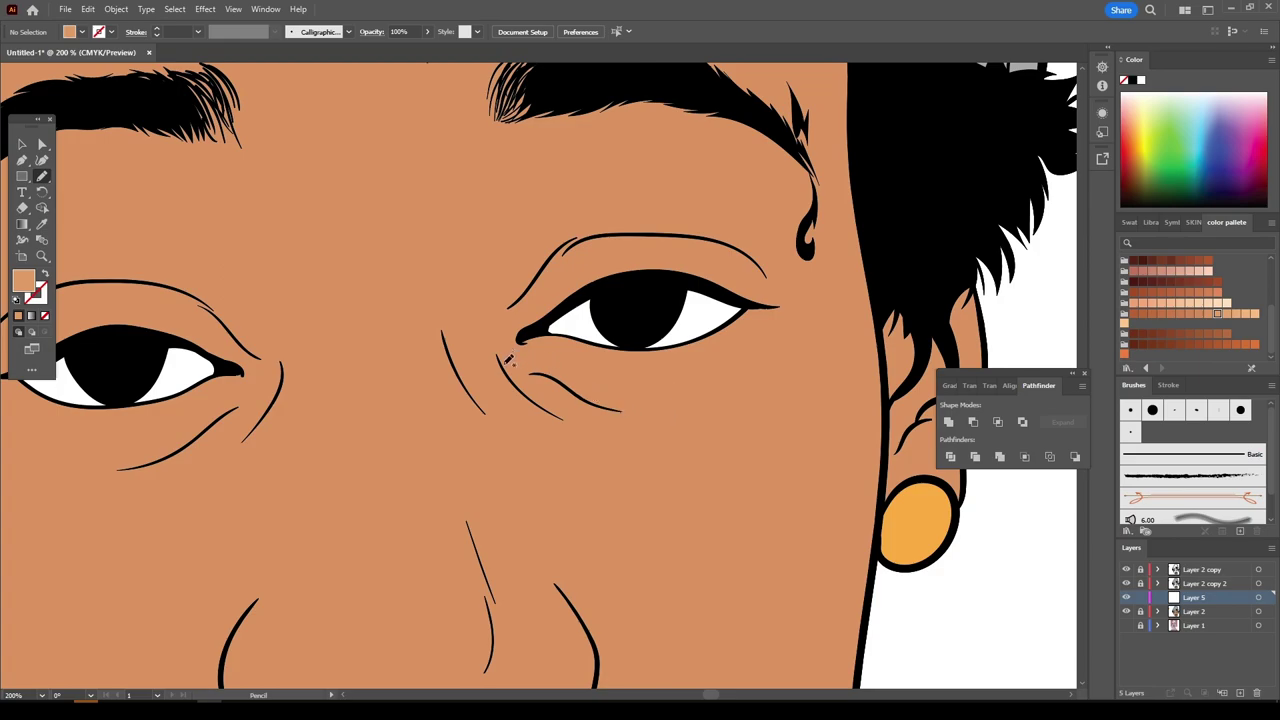
pyautogui.moveTo(532, 377)
pyautogui.mouseDown()
pyautogui.moveTo(733, 401)
pyautogui.moveTo(788, 331)
pyautogui.mouseUp()
pyautogui.moveTo(633, 367)
pyautogui.mouseDown()
pyautogui.moveTo(588, 356)
pyautogui.moveTo(510, 374)
pyautogui.mouseUp()
# - Recolor the under-eye shape a darker brown
pyautogui.click(22, 146)
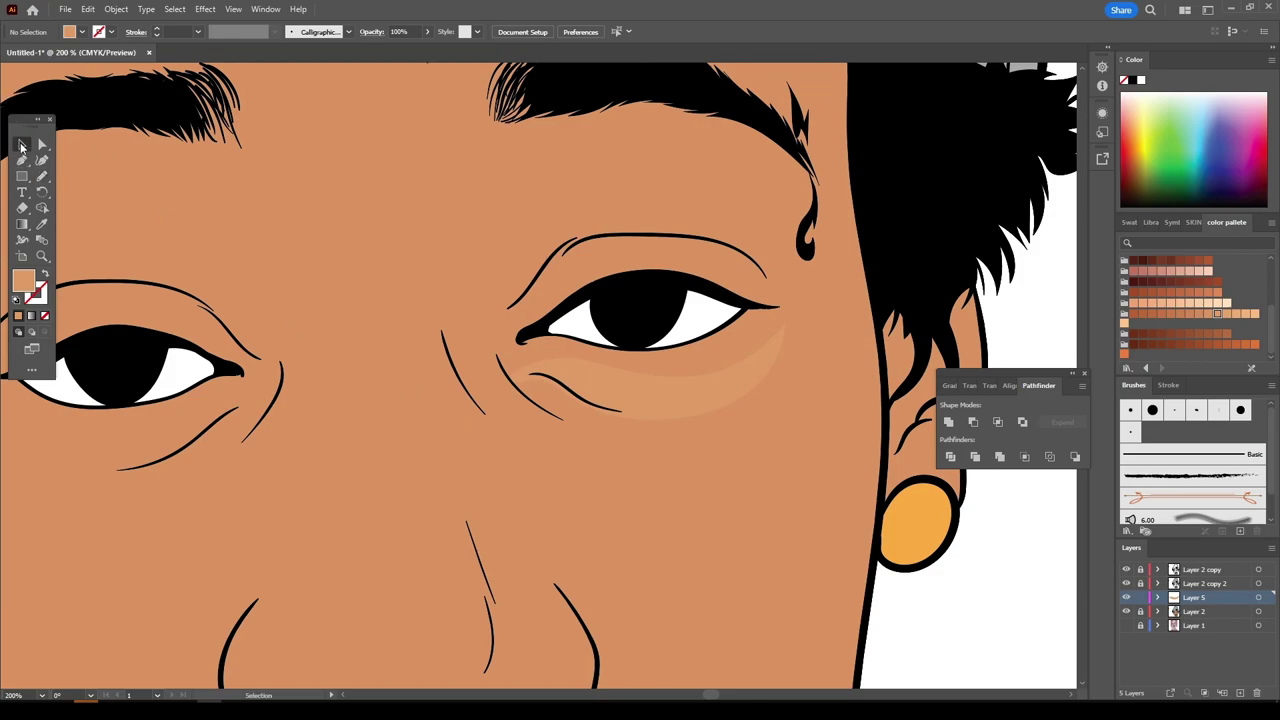
pyautogui.click(616, 400)
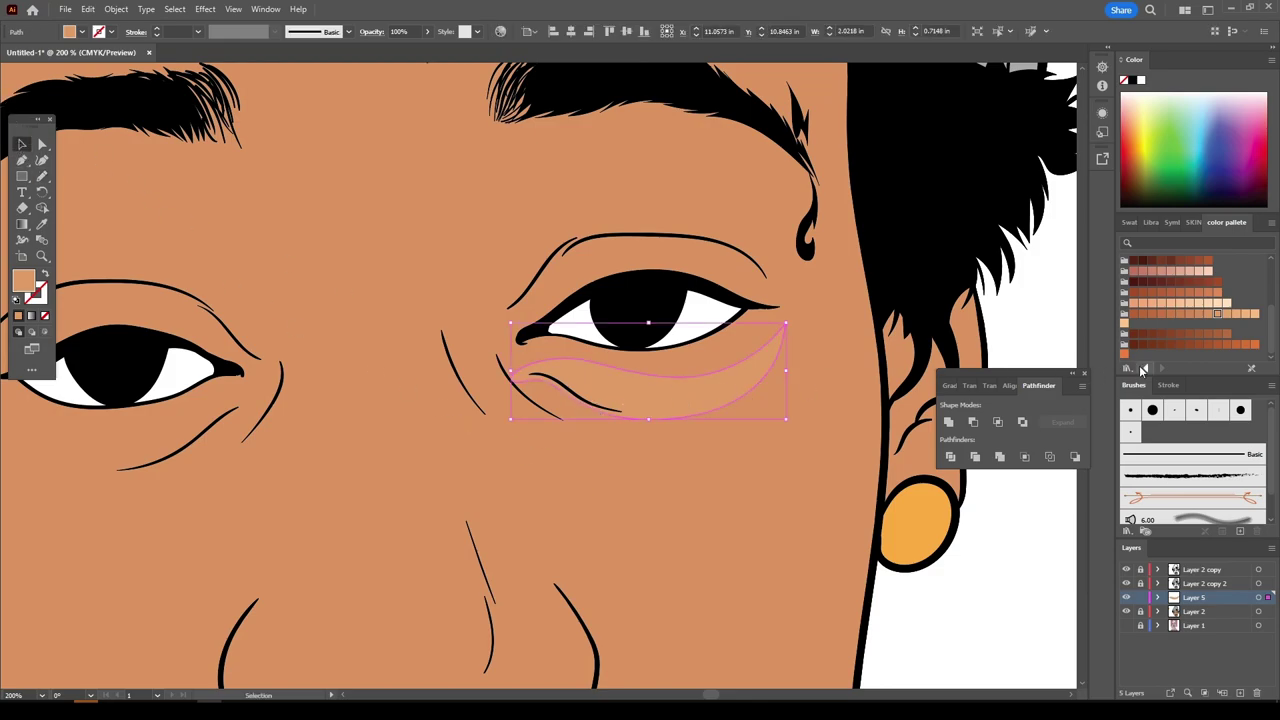
pyautogui.click(1175, 318)
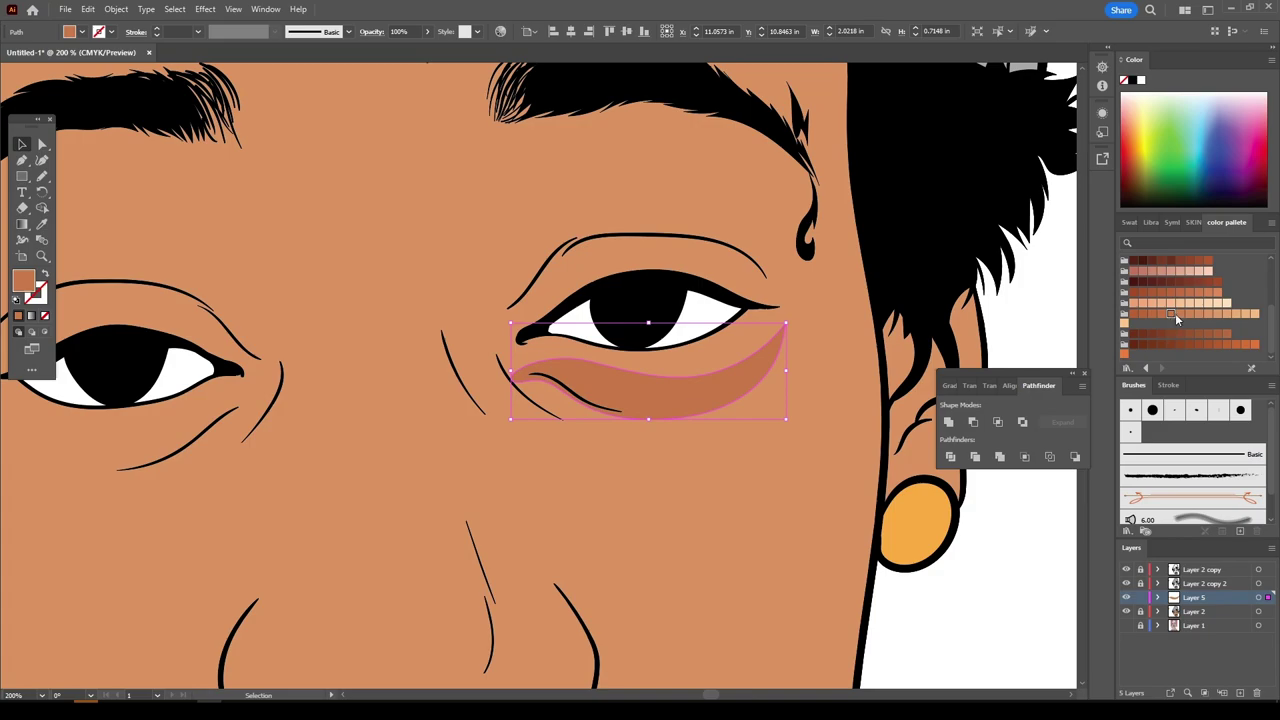
pyautogui.click(1179, 316)
pyautogui.click(1182, 316)
pyautogui.hotkey('ctrl', 'shift', 'a')
pyautogui.hotkey('ctrl', '-')
pyautogui.hotkey('ctrl', '-')
pyautogui.hotkey('ctrl', '-')
pyautogui.hotkey('ctrl', '-')
# - Pencil brown shading below the right eye along the lower-lid crease
pyautogui.hotkey('ctrl', '+')
pyautogui.hotkey('ctrl', '+')
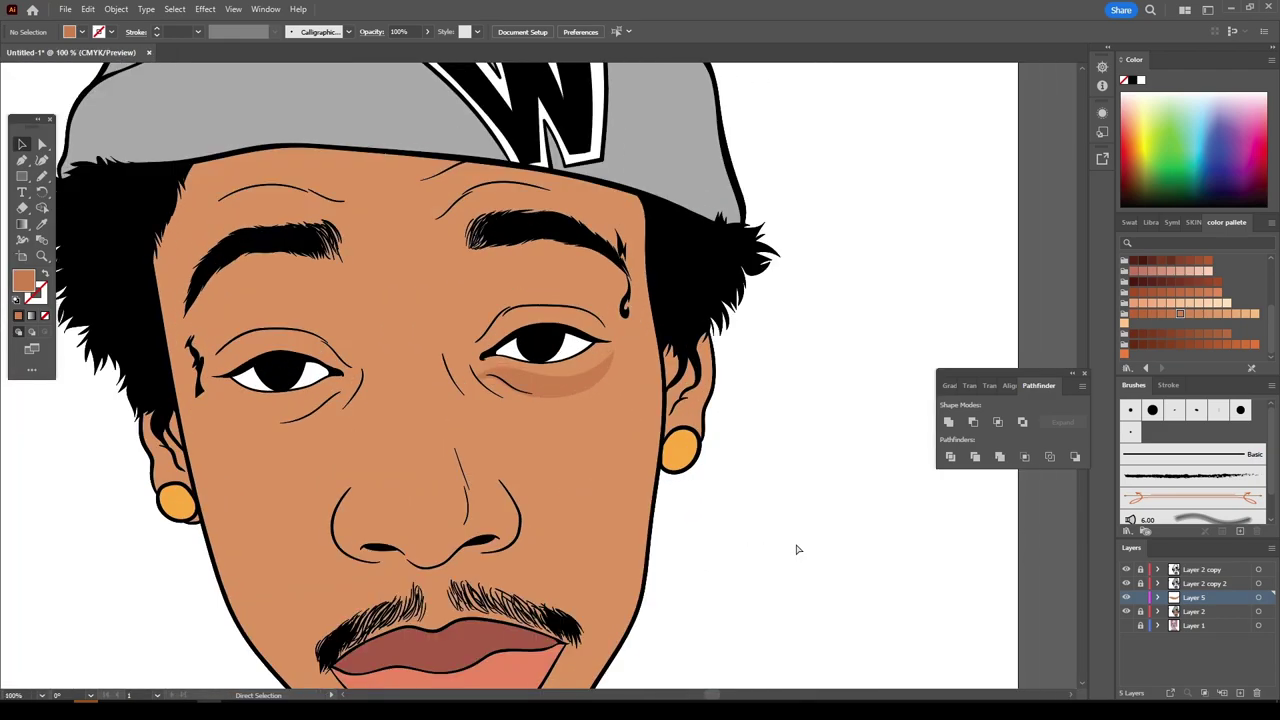
pyautogui.hotkey('ctrl', '+')
pyautogui.scroll(3, 795, 539)
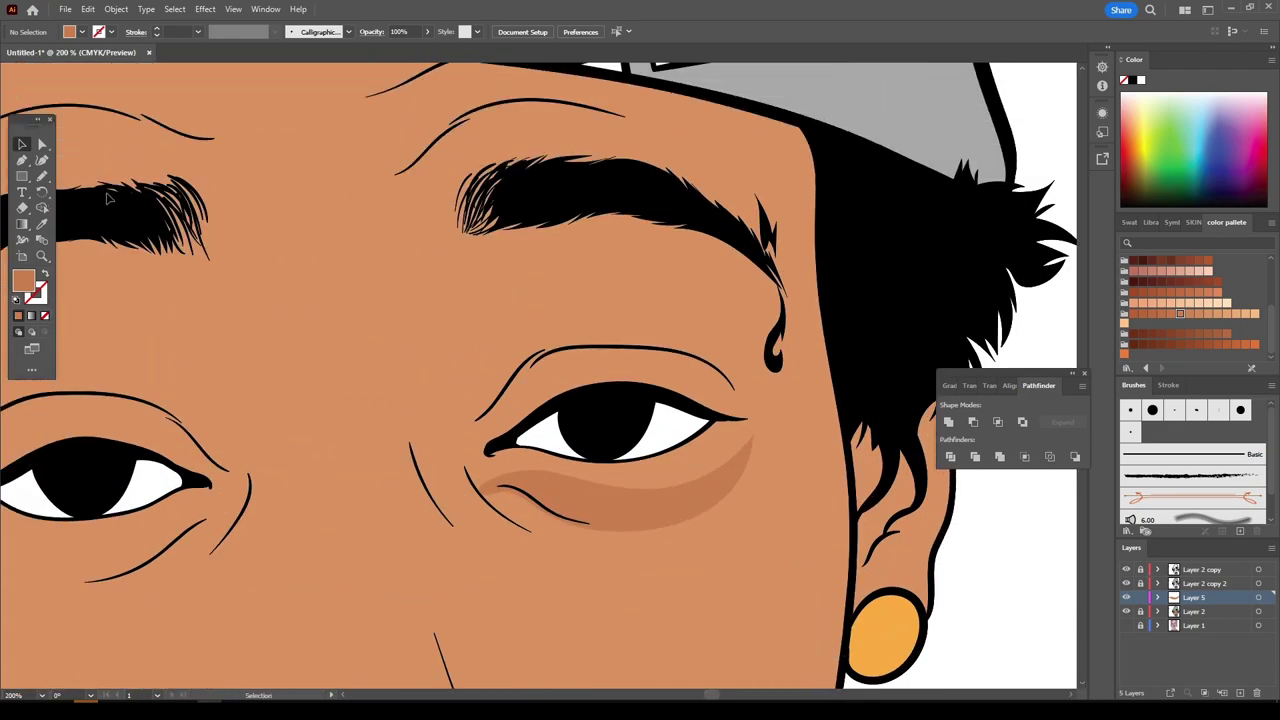
pyautogui.click(40, 177)
pyautogui.moveTo(578, 487)
pyautogui.mouseDown()
pyautogui.moveTo(586, 415)
pyautogui.moveTo(632, 398)
pyautogui.moveTo(560, 388)
pyautogui.moveTo(568, 352)
pyautogui.moveTo(684, 348)
pyautogui.moveTo(598, 340)
pyautogui.moveTo(466, 410)
pyautogui.moveTo(461, 398)
pyautogui.mouseUp()
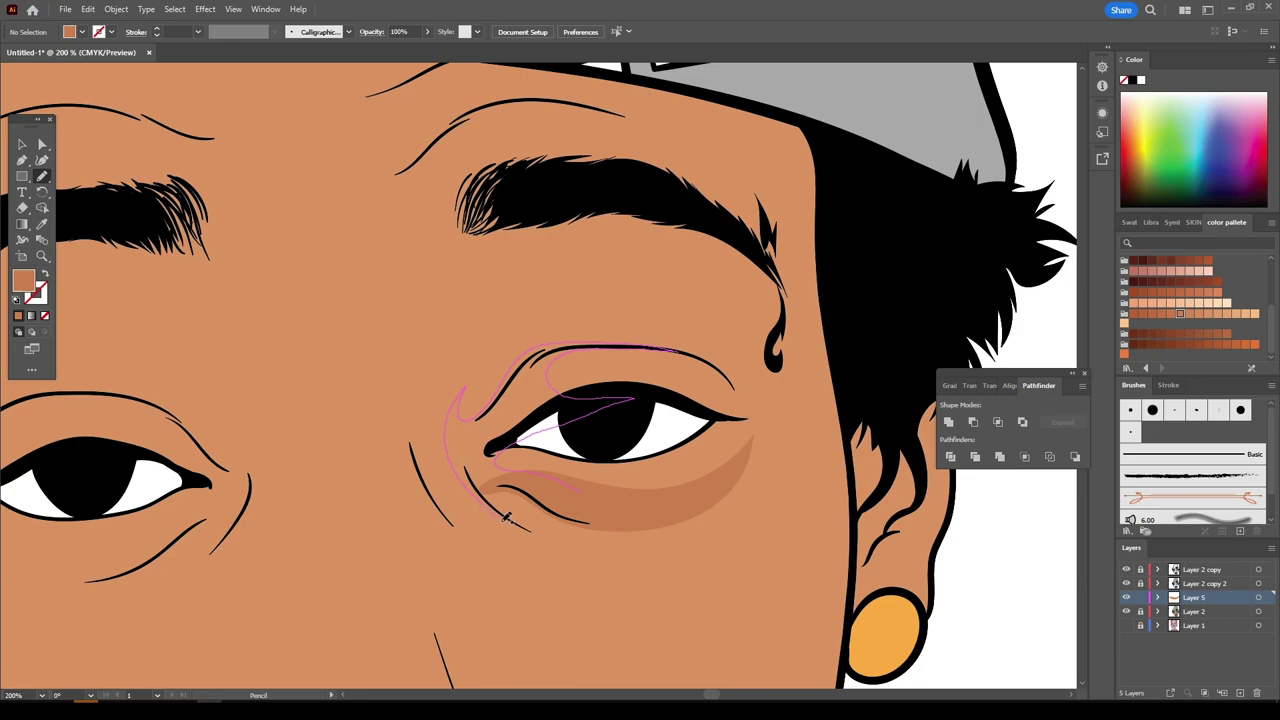
pyautogui.moveTo(505, 518); pyautogui.dragTo(549, 541)
pyautogui.moveTo(509, 495); pyautogui.dragTo(520, 486)
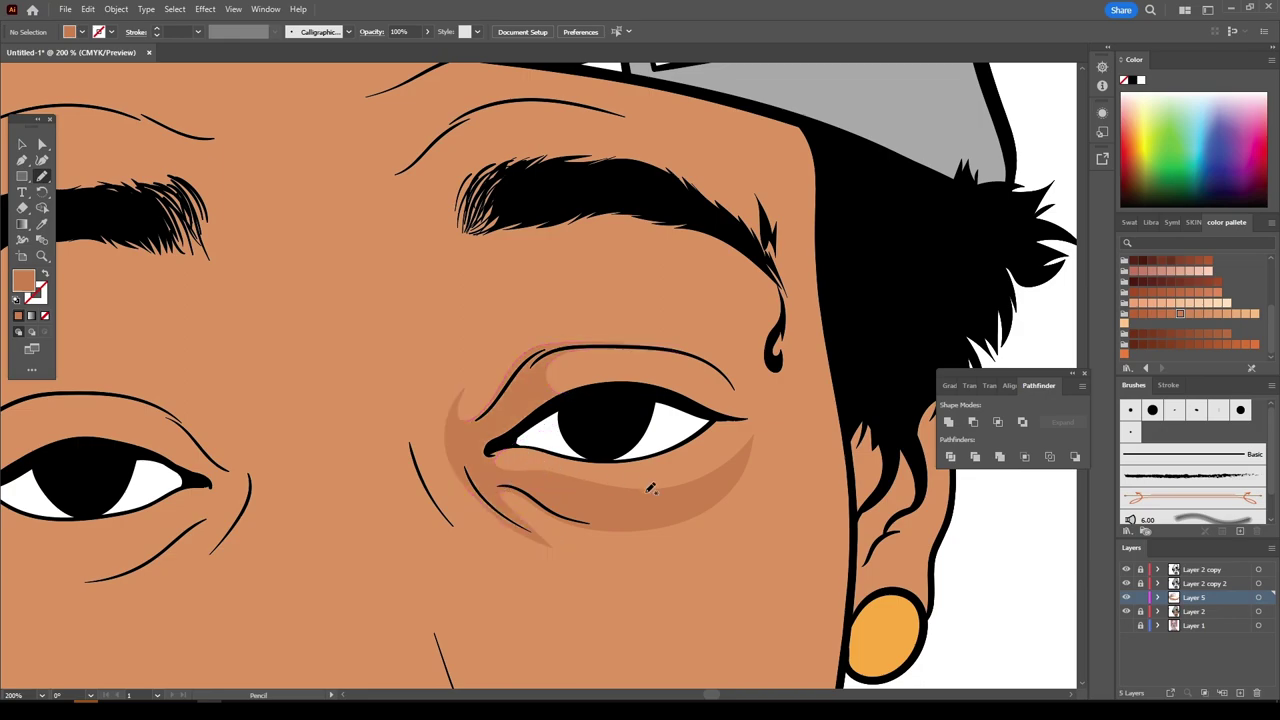
# - Add brown shading at the inner eye corner, upper eyelid, and from brow down the temple
pyautogui.hotkey('ctrl', '1')
pyautogui.hotkey('ctrl', '+')
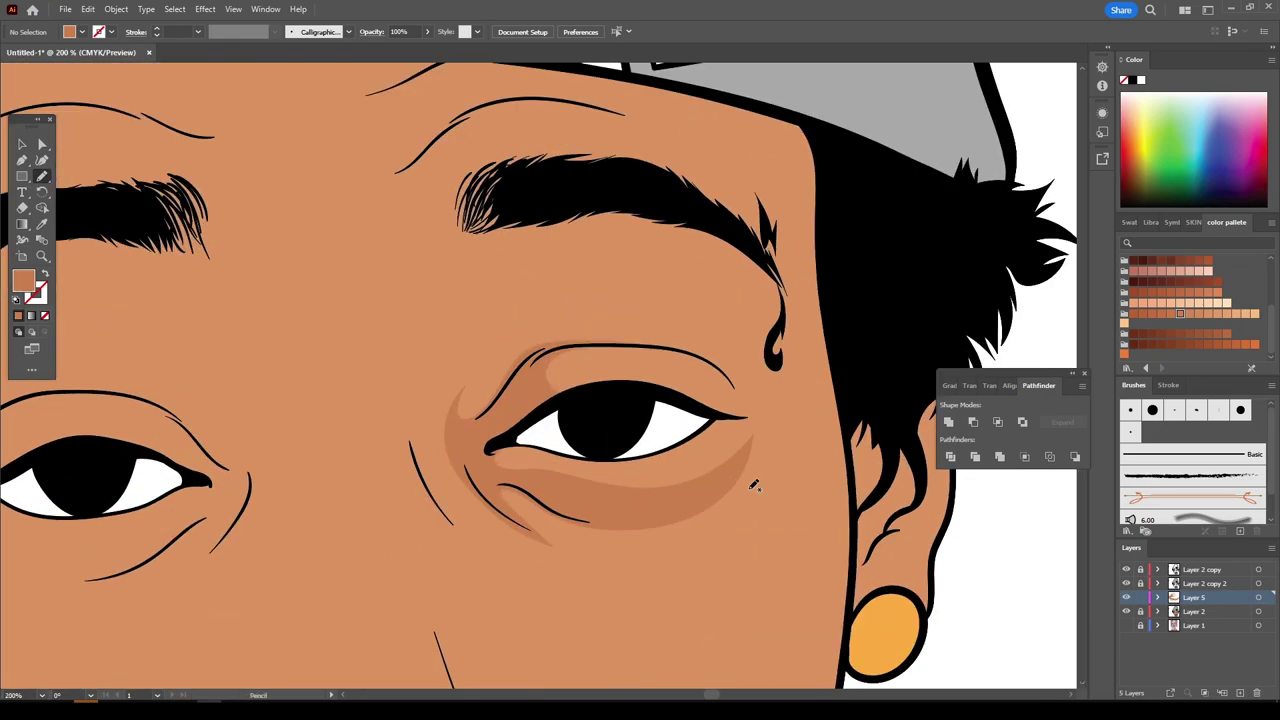
pyautogui.scroll(-1, 755, 485)
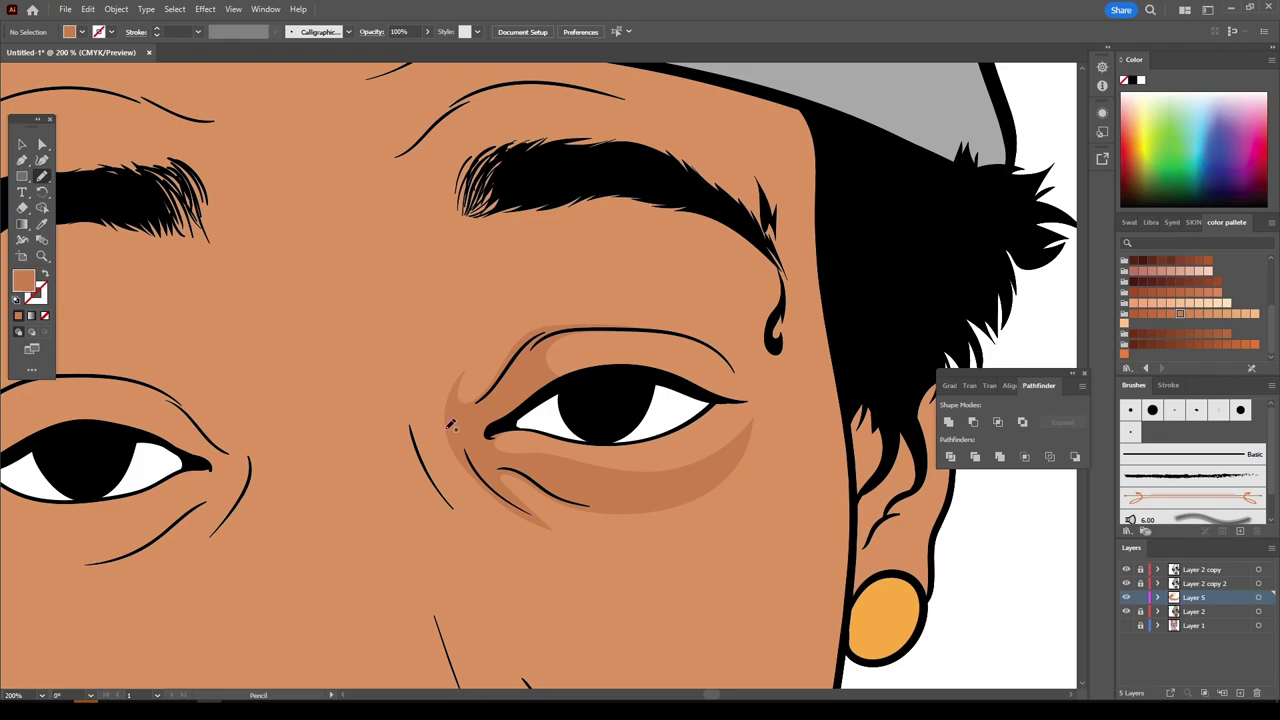
pyautogui.moveTo(473, 322); pyautogui.dragTo(521, 283)
pyautogui.moveTo(443, 283)
pyautogui.mouseDown()
pyautogui.moveTo(400, 381)
pyautogui.moveTo(420, 468)
pyautogui.moveTo(493, 549)
pyautogui.moveTo(452, 460)
pyautogui.moveTo(472, 390)
pyautogui.mouseUp()
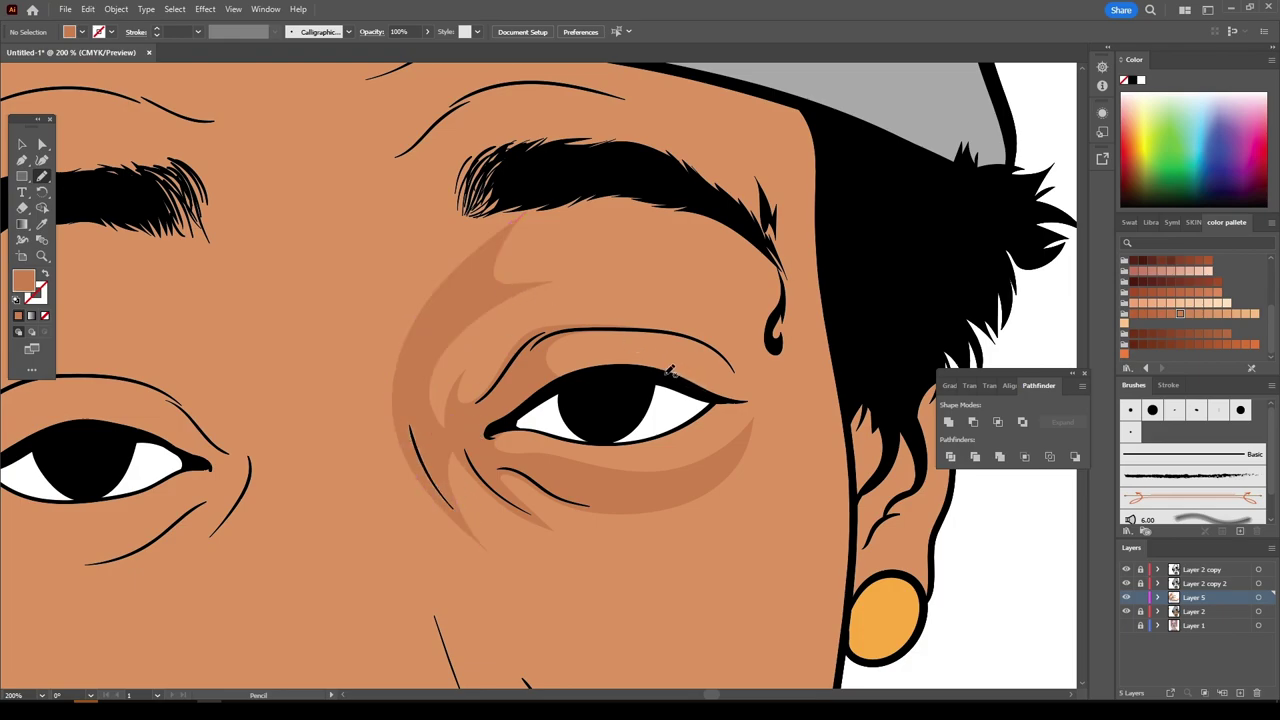
pyautogui.moveTo(668, 374)
pyautogui.mouseDown()
pyautogui.moveTo(722, 374)
pyautogui.moveTo(704, 337)
pyautogui.moveTo(745, 342)
pyautogui.mouseUp()
pyautogui.moveTo(658, 248)
pyautogui.mouseDown()
pyautogui.moveTo(755, 288)
pyautogui.moveTo(797, 334)
pyautogui.moveTo(779, 390)
pyautogui.moveTo(658, 427)
pyautogui.mouseUp()
pyautogui.hotkey('ctrl', '-')
pyautogui.hotkey('ctrl', '-')
pyautogui.hotkey('ctrl', '-')
pyautogui.hotkey('ctrl', '-')
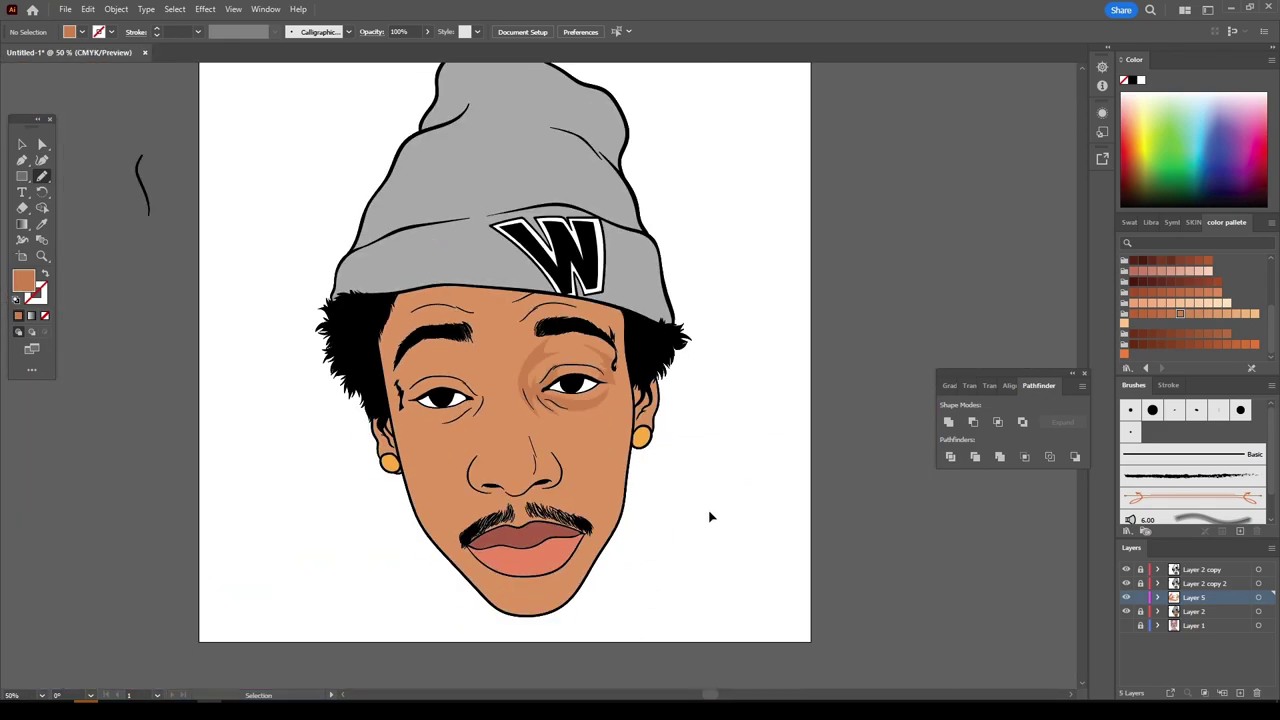
pyautogui.hotkey('ctrl', '+')
pyautogui.hotkey('ctrl', '+')
pyautogui.hotkey('ctrl', '+')
# - Shade the right nostril and both sides of the nose with brown shadow shapes
pyautogui.hscroll(1, 707, 509)
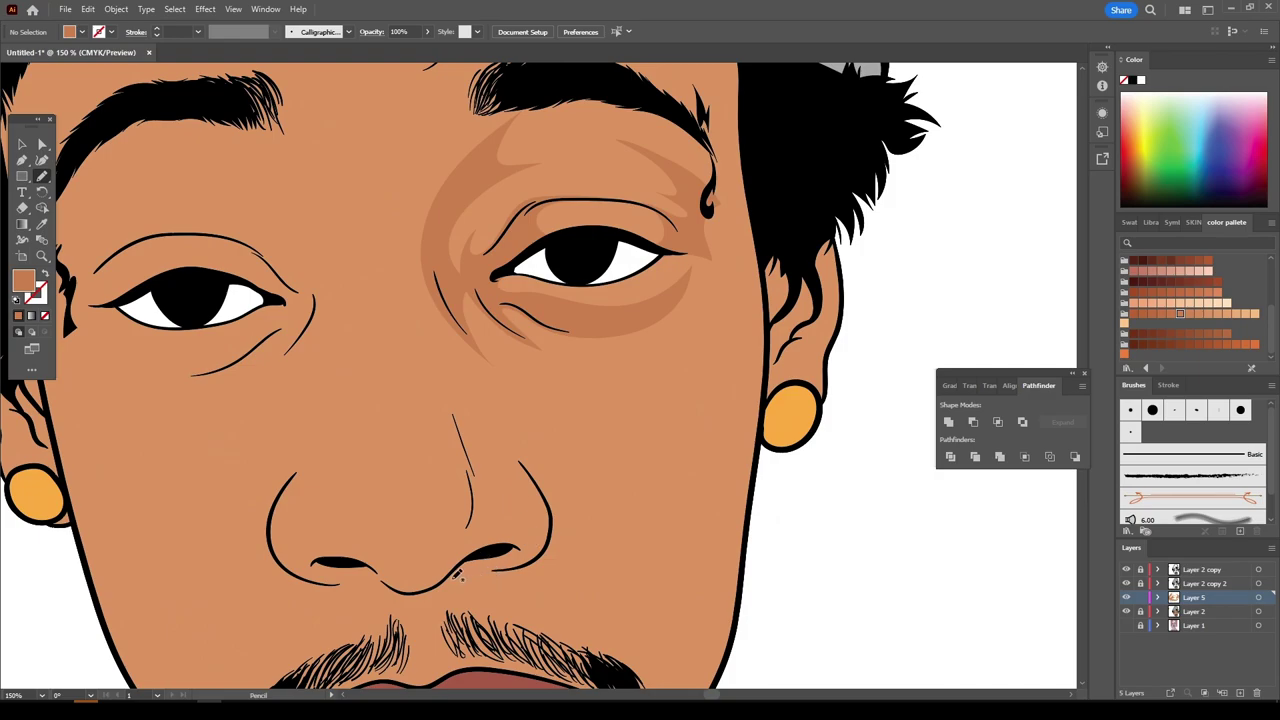
pyautogui.moveTo(462, 573)
pyautogui.mouseDown()
pyautogui.moveTo(518, 565)
pyautogui.moveTo(552, 524)
pyautogui.mouseUp()
pyautogui.moveTo(476, 497)
pyautogui.mouseDown()
pyautogui.moveTo(466, 528)
pyautogui.moveTo(416, 550)
pyautogui.mouseUp()
pyautogui.moveTo(286, 526)
pyautogui.mouseDown()
pyautogui.moveTo(287, 495)
pyautogui.moveTo(282, 558)
pyautogui.moveTo(345, 585)
pyautogui.moveTo(545, 583)
pyautogui.mouseUp()
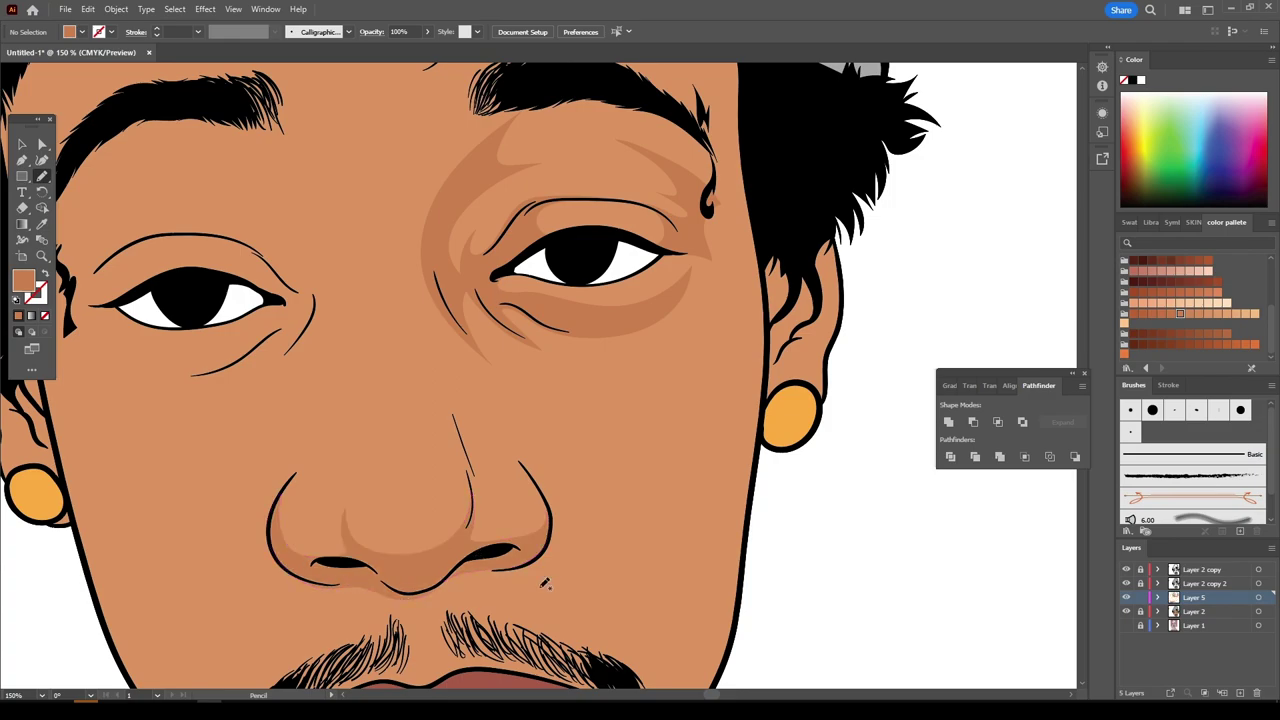
pyautogui.hotkey('ctrl', '-')
pyautogui.hotkey('ctrl', '-')
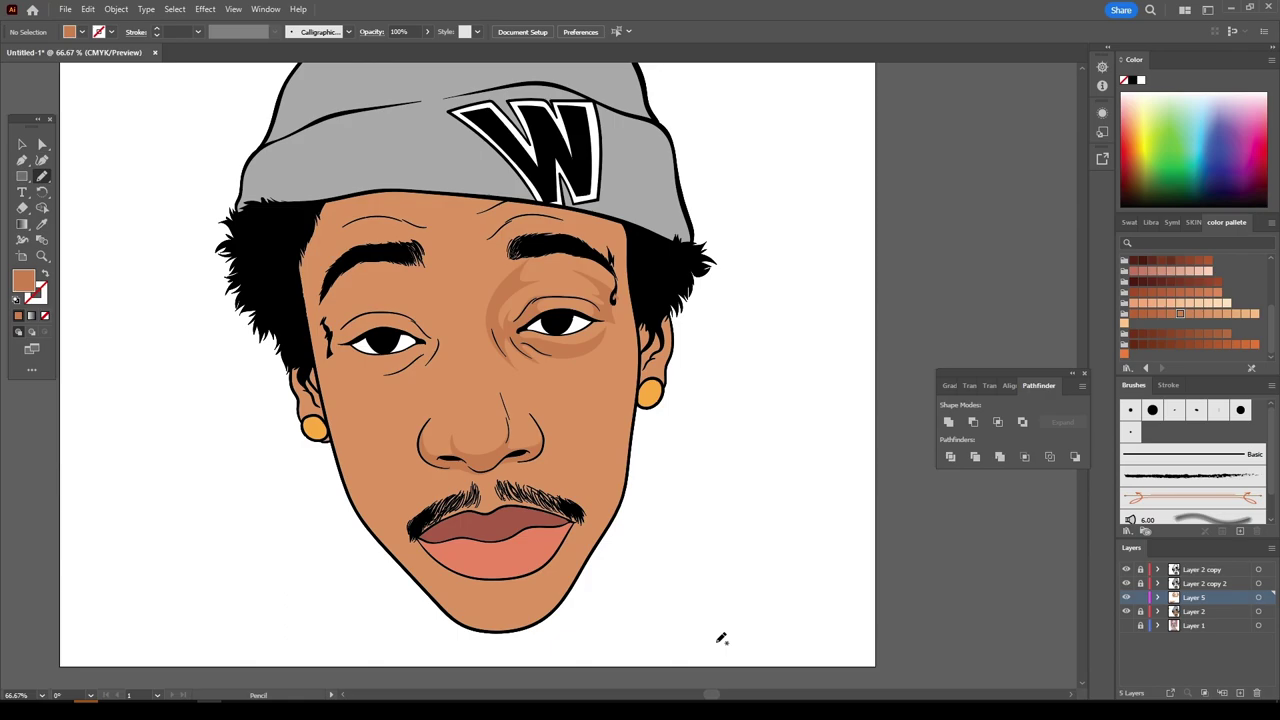
pyautogui.hotkey('ctrl', '+')
pyautogui.hotkey('ctrl', '+')
# - Draw brown shadow shapes along the upper-left nose and up the nose bridge
pyautogui.moveTo(473, 523); pyautogui.dragTo(573, 557)
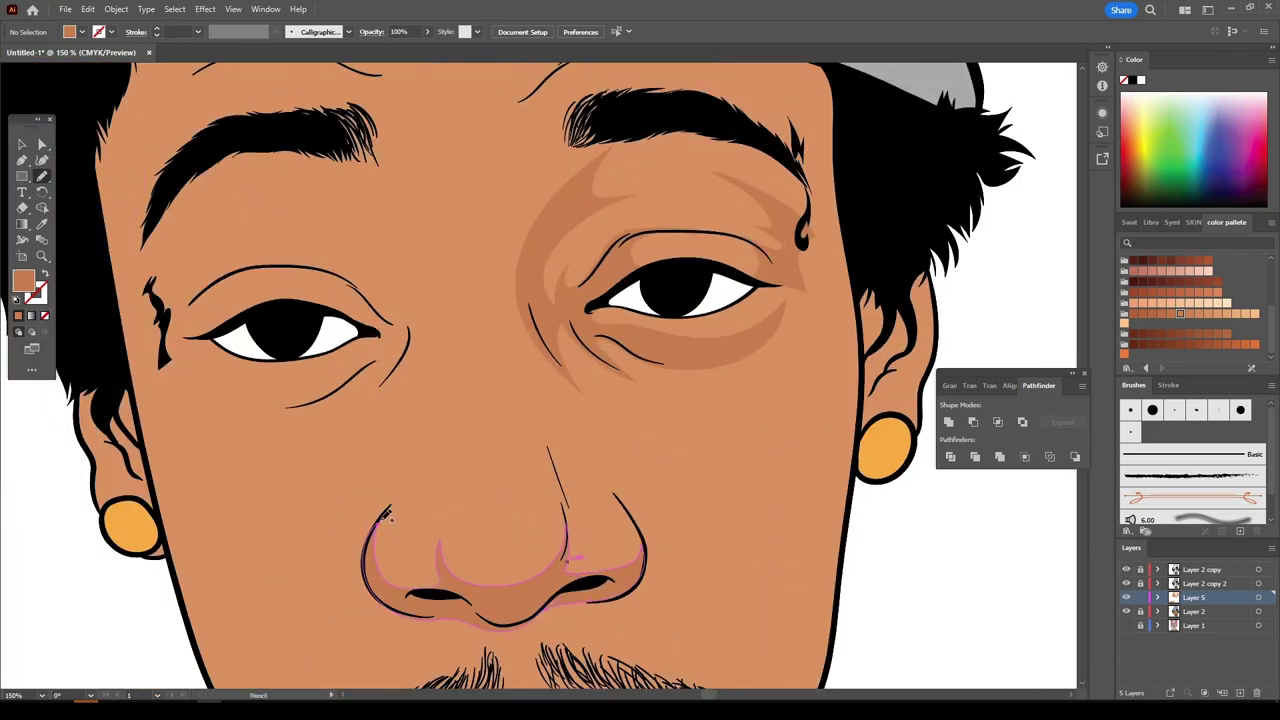
pyautogui.moveTo(386, 514)
pyautogui.mouseDown()
pyautogui.moveTo(420, 486)
pyautogui.moveTo(437, 342)
pyautogui.mouseUp()
pyautogui.moveTo(390, 482); pyautogui.dragTo(371, 536)
pyautogui.hotkey('ctrl', 'shift', 'a')
pyautogui.hotkey('ctrl', '-')
pyautogui.hotkey('ctrl', '-')
pyautogui.hotkey('ctrl', '-')
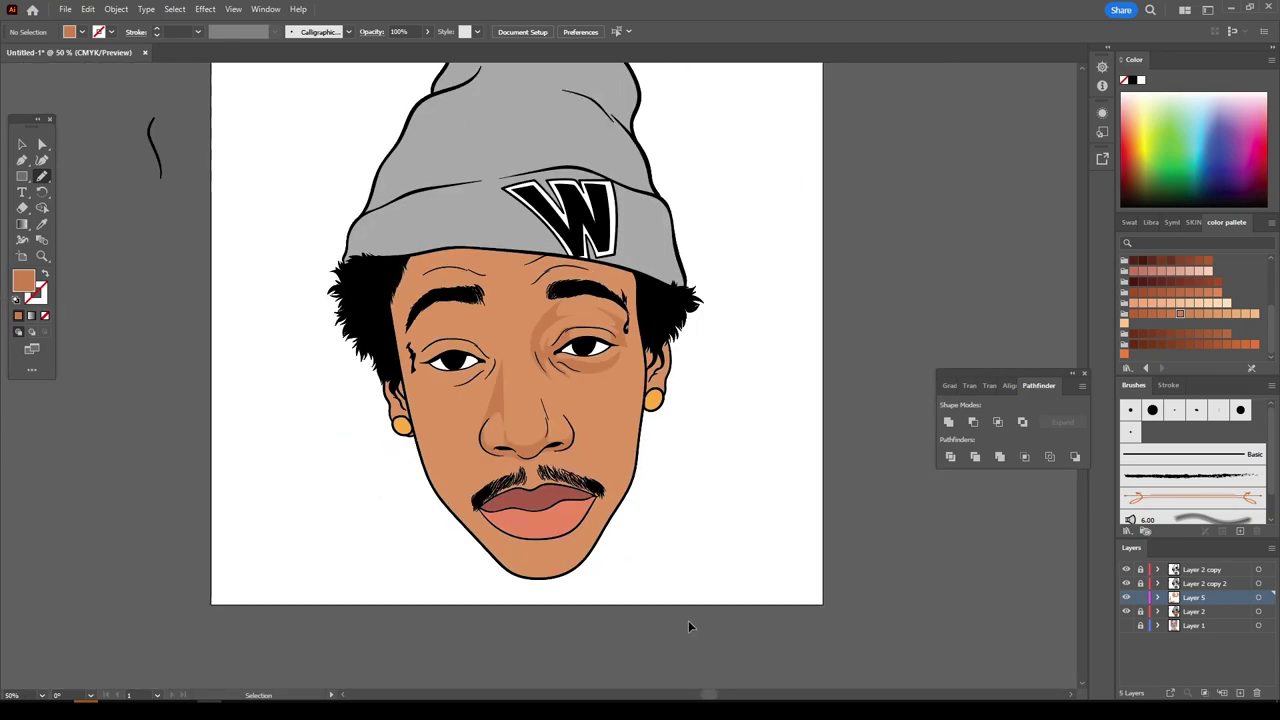
pyautogui.hotkey('ctrl', '+')
pyautogui.hotkey('ctrl', '+')
pyautogui.hotkey('ctrl', '+')
pyautogui.hotkey('ctrl', '+')
pyautogui.hotkey('ctrl', '+')
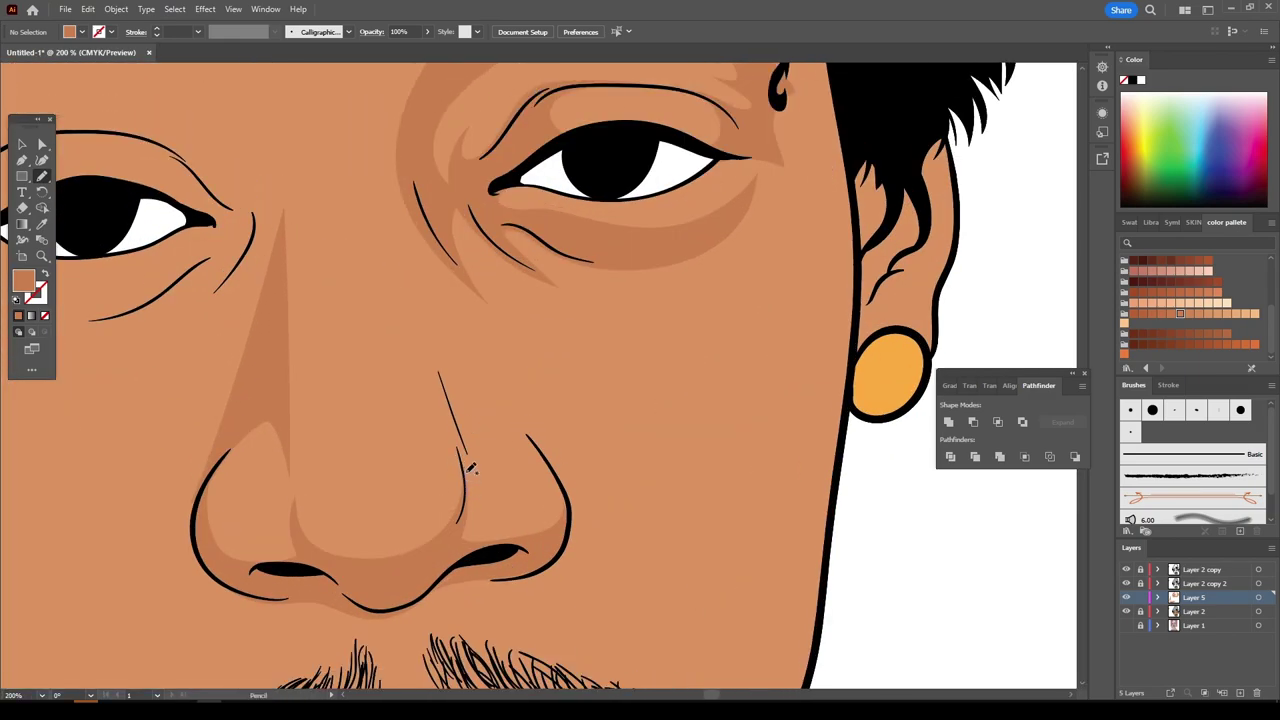
pyautogui.moveTo(470, 435); pyautogui.dragTo(518, 415)
pyautogui.moveTo(453, 343); pyautogui.dragTo(425, 312)
pyautogui.moveTo(440, 378); pyautogui.dragTo(464, 500)
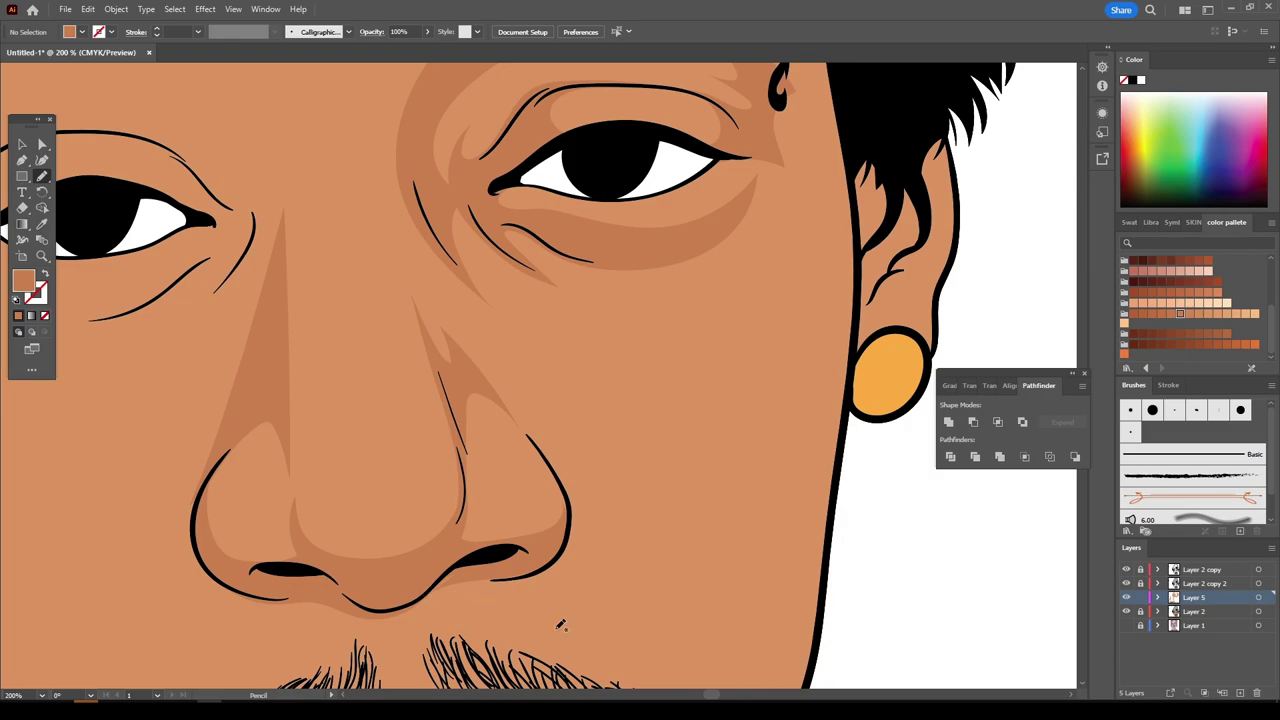
# - Shade the left-hand eye's lower lid, outer corner, upper lid and brow in brown
pyautogui.hotkey('ctrl', '-')
pyautogui.hotkey('ctrl', '-')
pyautogui.hotkey('ctrl', '-')
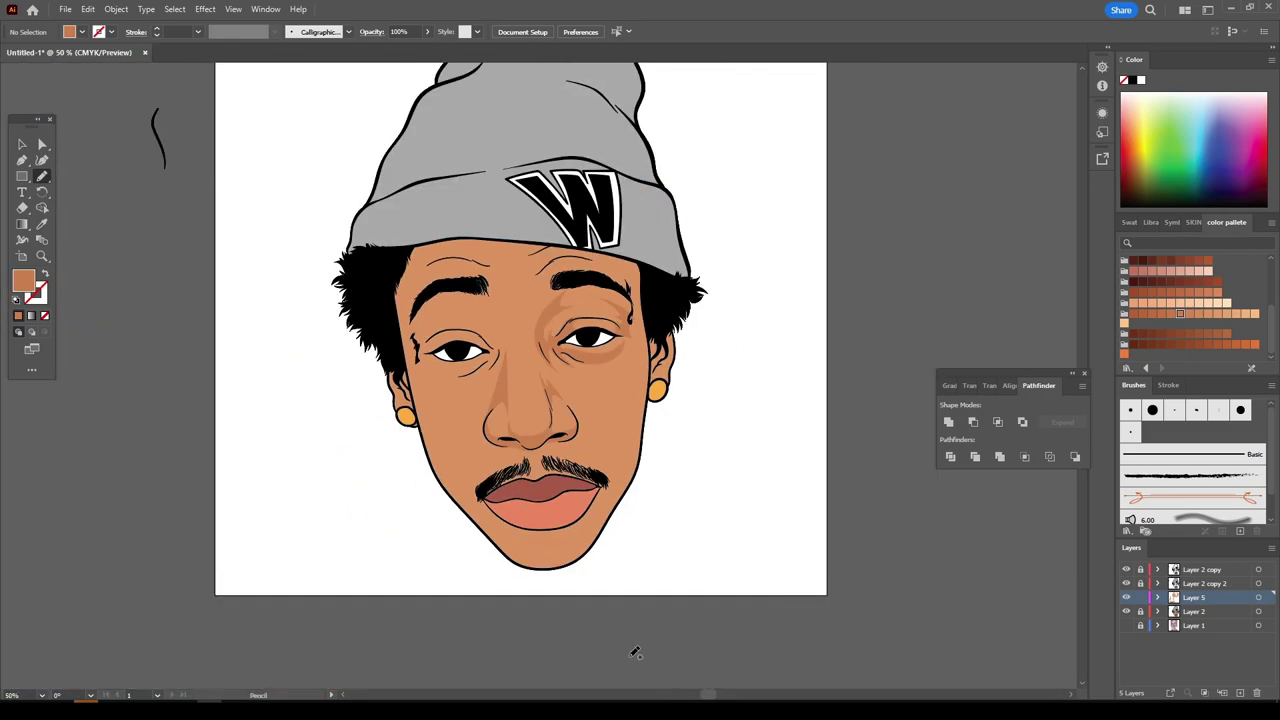
pyautogui.hotkey('ctrl', '+')
pyautogui.hotkey('ctrl', '+')
pyautogui.hotkey('ctrl', '+')
pyautogui.hotkey('ctrl', '+')
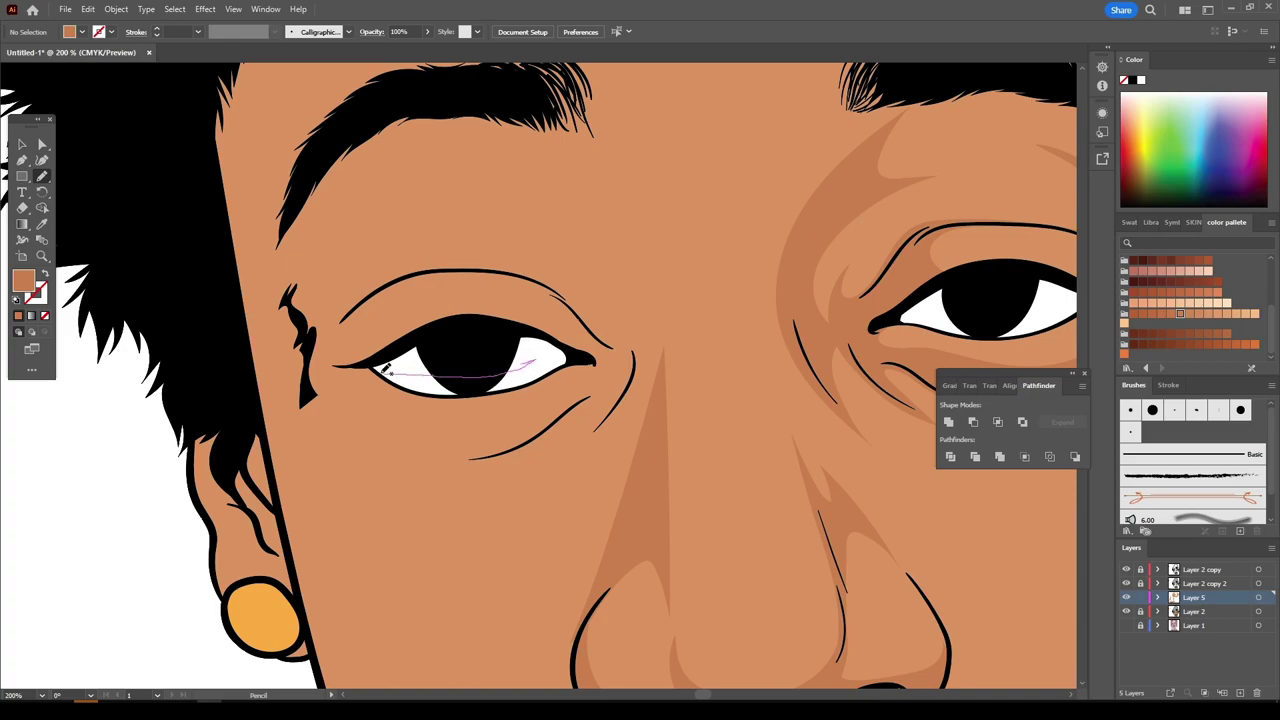
pyautogui.moveTo(539, 356); pyautogui.dragTo(362, 366)
pyautogui.moveTo(452, 458)
pyautogui.mouseDown()
pyautogui.moveTo(576, 455)
pyautogui.moveTo(633, 338)
pyautogui.moveTo(544, 272)
pyautogui.moveTo(452, 268)
pyautogui.moveTo(551, 321)
pyautogui.moveTo(651, 348)
pyautogui.moveTo(664, 394)
pyautogui.moveTo(675, 278)
pyautogui.mouseUp()
pyautogui.moveTo(568, 146)
pyautogui.mouseDown()
pyautogui.moveTo(400, 96)
pyautogui.moveTo(558, 229)
pyautogui.moveTo(556, 282)
pyautogui.moveTo(589, 346)
pyautogui.mouseUp()
# - Draw a light skin-tone highlight shape above the right eye
pyautogui.scroll(-3, 900, 530)
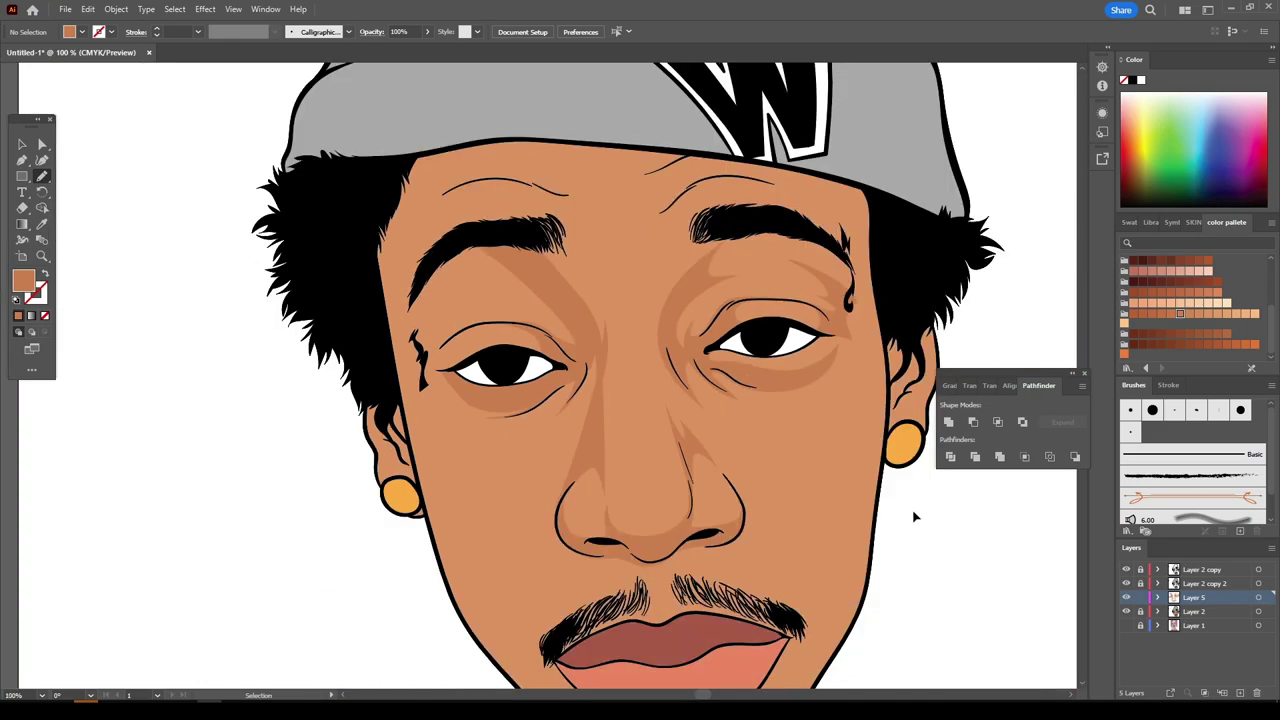
pyautogui.scroll(-1, 860, 495)
pyautogui.scroll(3, 806, 474)
pyautogui.scroll(2, 810, 463)
pyautogui.scroll(3, 810, 463)
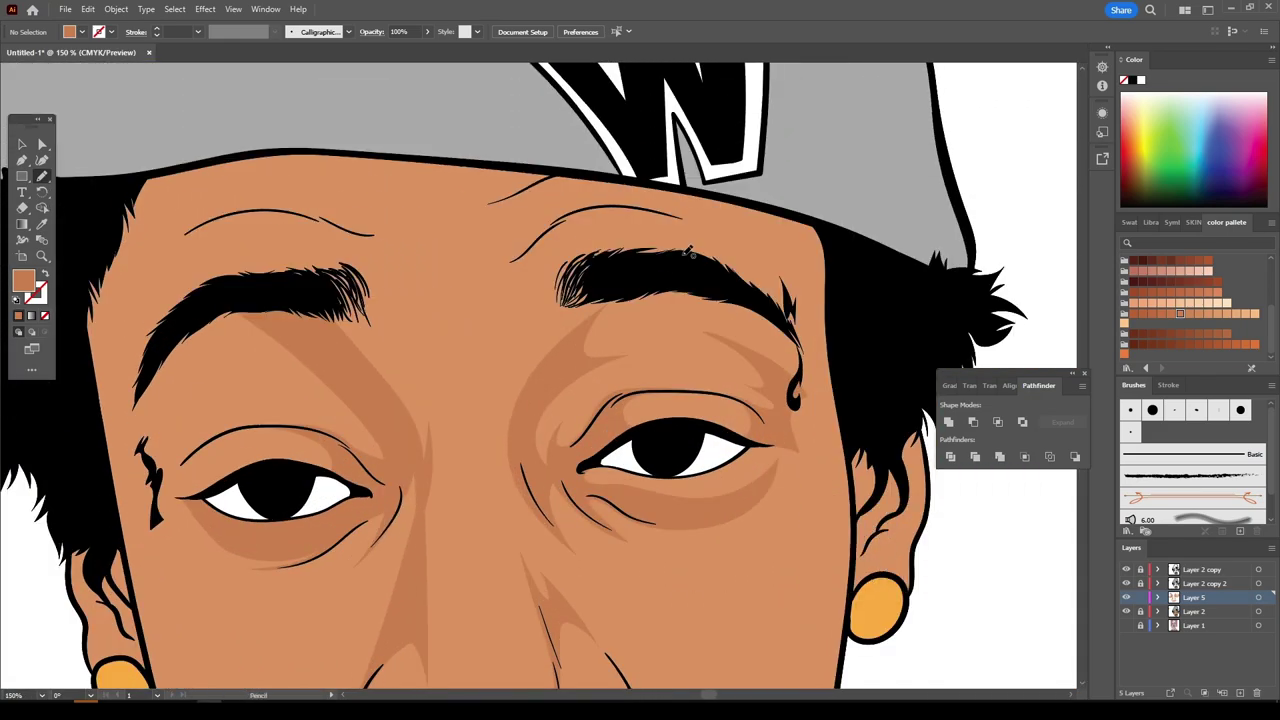
pyautogui.moveTo(595, 360)
pyautogui.mouseDown()
pyautogui.moveTo(660, 288)
pyautogui.moveTo(517, 410)
pyautogui.moveTo(524, 464)
pyautogui.moveTo(573, 378)
pyautogui.moveTo(572, 404)
pyautogui.mouseUp()
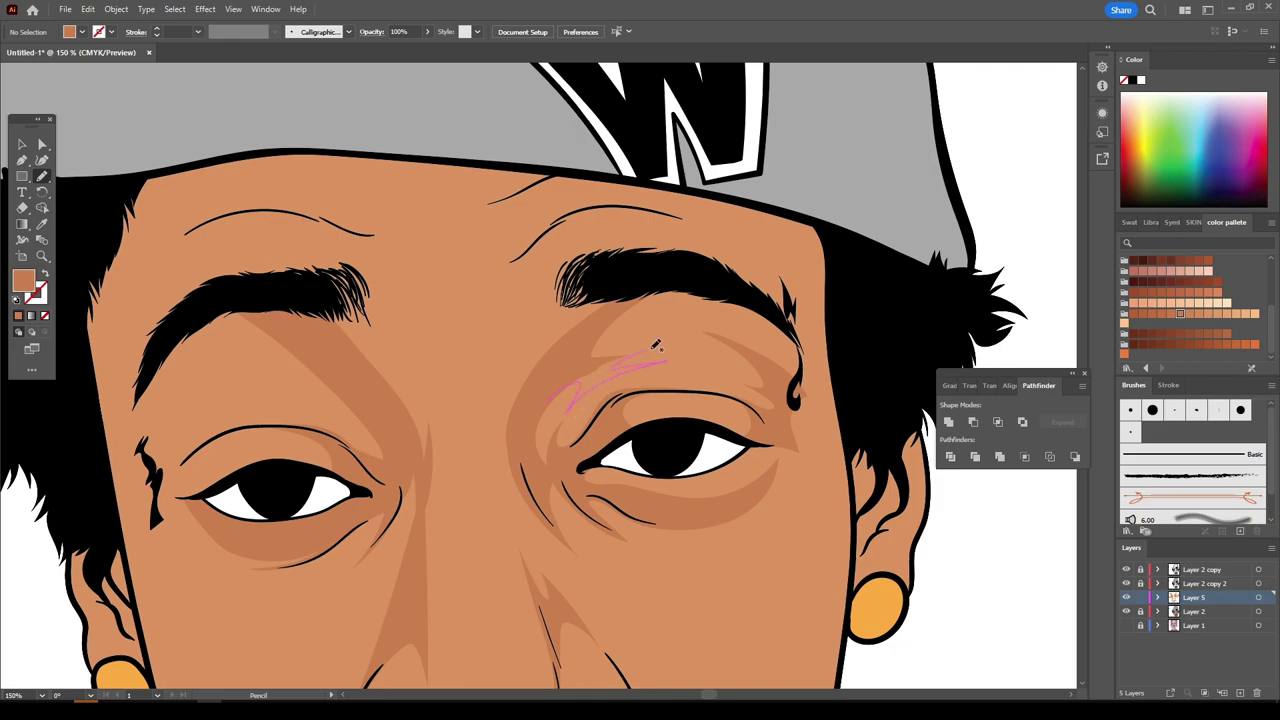
pyautogui.moveTo(657, 362); pyautogui.dragTo(656, 344)
# - Add light highlights along the top of the right eyebrow and the hat brim
pyautogui.moveTo(598, 262); pyautogui.dragTo(657, 236)
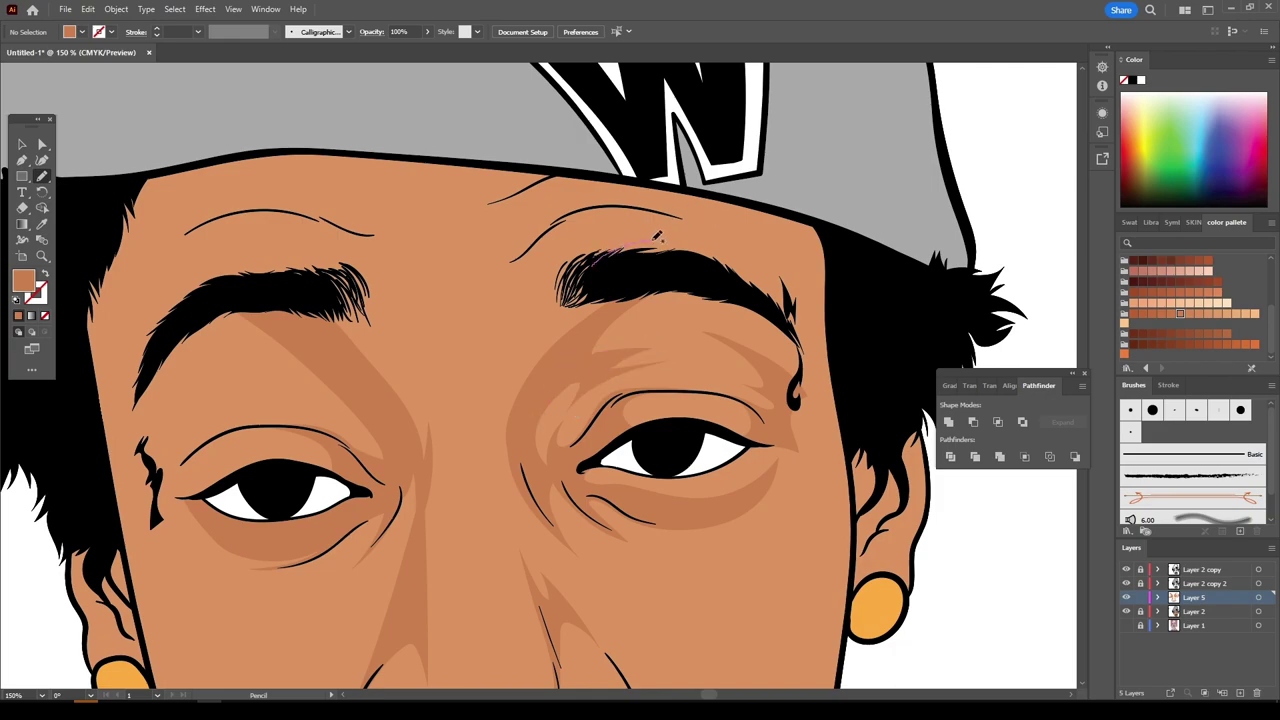
pyautogui.moveTo(576, 241)
pyautogui.mouseDown()
pyautogui.moveTo(556, 262)
pyautogui.moveTo(775, 305)
pyautogui.moveTo(613, 192)
pyautogui.mouseUp()
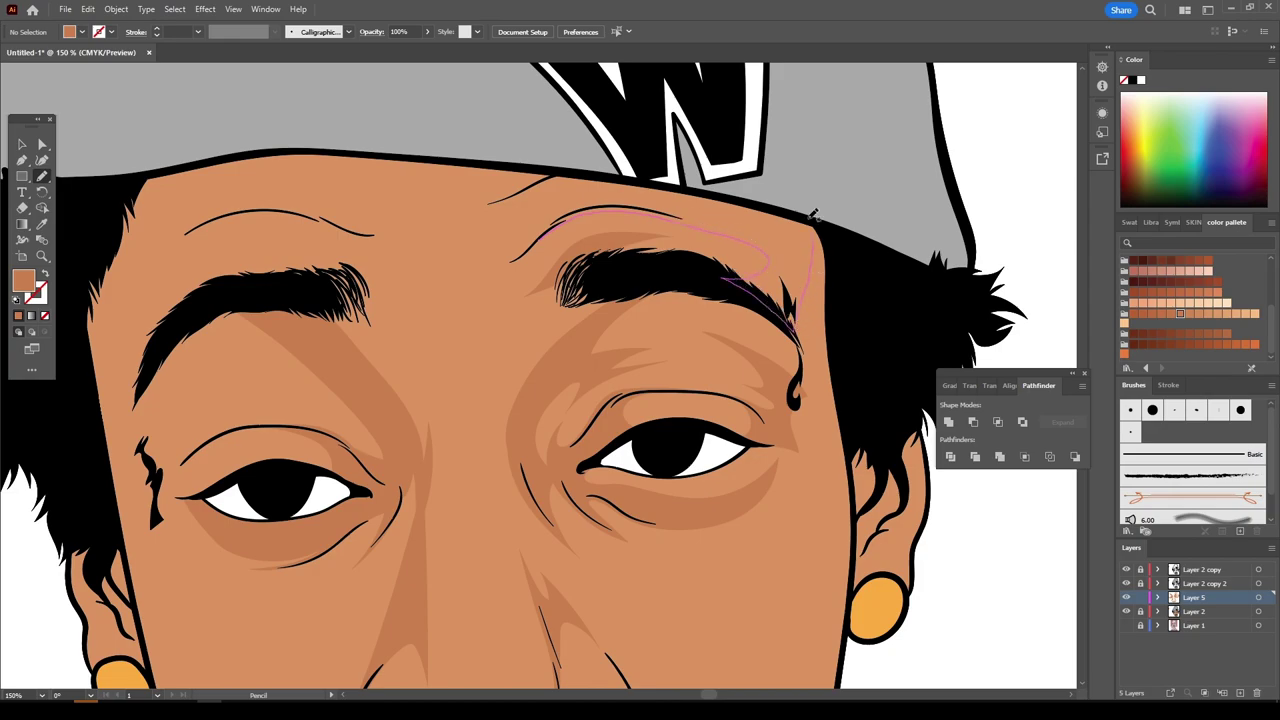
pyautogui.moveTo(492, 252); pyautogui.dragTo(496, 256)
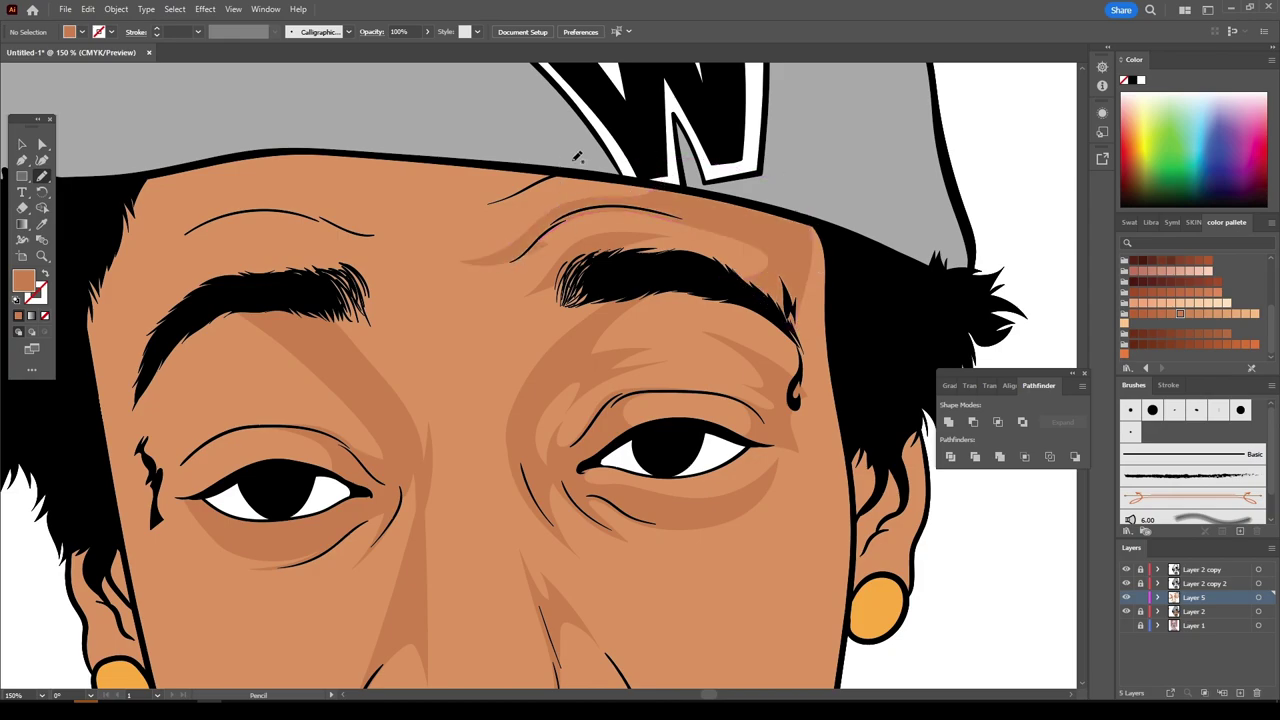
pyautogui.moveTo(590, 169)
pyautogui.mouseDown()
pyautogui.moveTo(530, 195)
pyautogui.moveTo(540, 162)
pyautogui.mouseUp()
pyautogui.moveTo(580, 212); pyautogui.dragTo(545, 233)
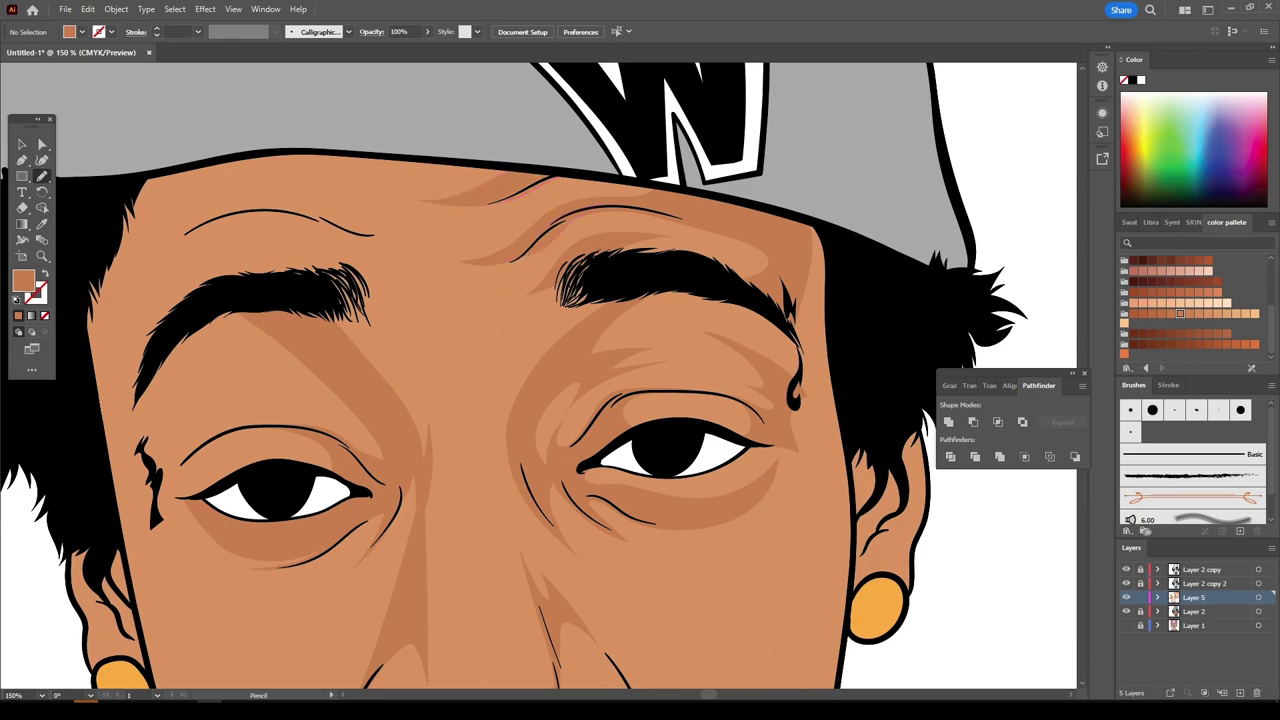
pyautogui.hotkey('ctrl', '0')
pyautogui.hotkey('ctrl', '+')
pyautogui.hotkey('ctrl', '+')
pyautogui.hotkey('ctrl', '+')
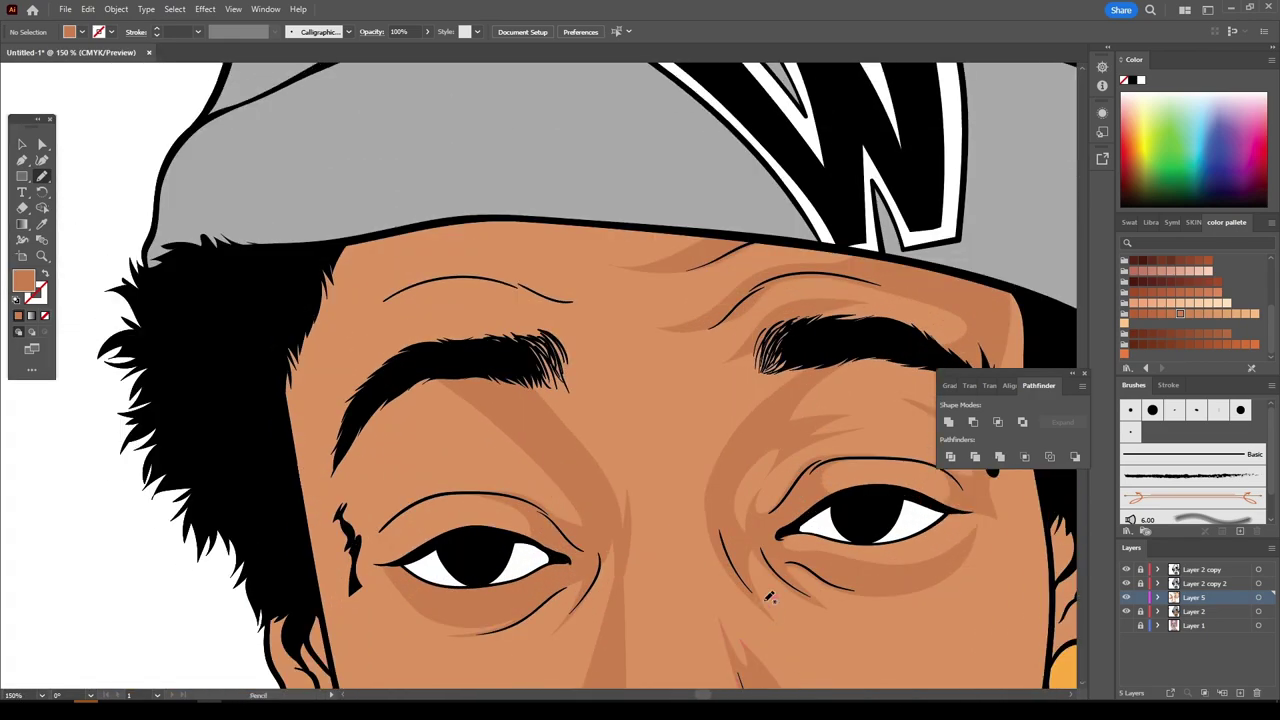
# - Draw a large forehead highlight along the wrinkle and cap edge, plus one atop the left eyebrow
pyautogui.moveTo(540, 345); pyautogui.dragTo(521, 320)
pyautogui.moveTo(363, 318); pyautogui.dragTo(632, 297)
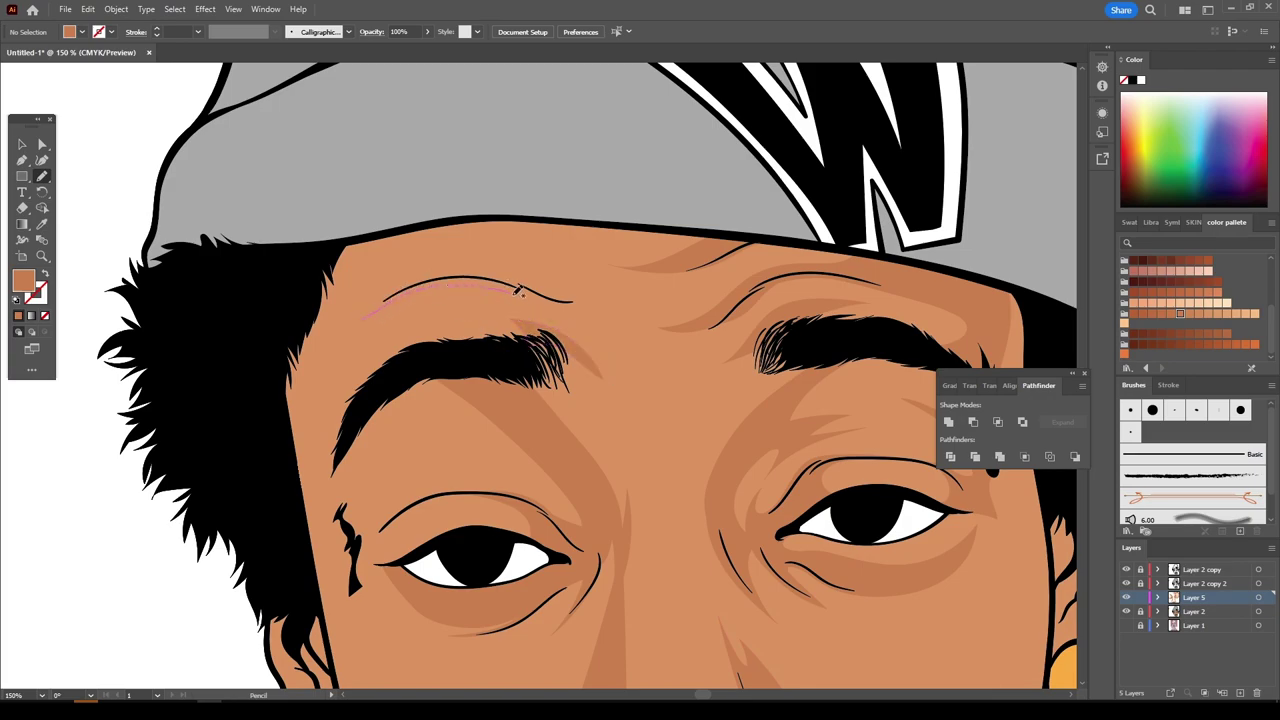
pyautogui.moveTo(534, 264)
pyautogui.mouseDown()
pyautogui.moveTo(572, 231)
pyautogui.moveTo(292, 250)
pyautogui.moveTo(280, 322)
pyautogui.moveTo(296, 418)
pyautogui.mouseUp()
pyautogui.moveTo(325, 486); pyautogui.dragTo(341, 385)
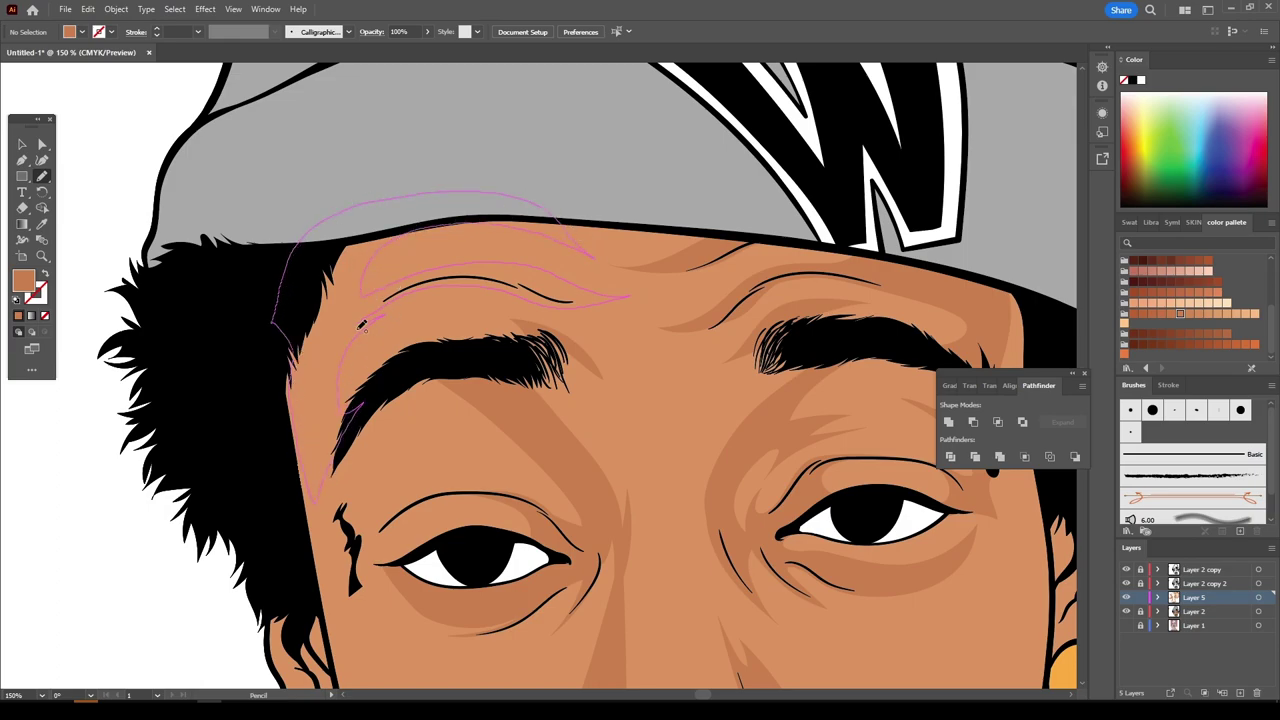
pyautogui.moveTo(362, 326); pyautogui.dragTo(364, 328)
pyautogui.moveTo(494, 320)
pyautogui.mouseDown()
pyautogui.moveTo(378, 345)
pyautogui.moveTo(337, 418)
pyautogui.mouseUp()
# - Highlight the left upper eyelid crease and down the temple
pyautogui.hotkey('ctrl', '-')
pyautogui.hotkey('ctrl', '-')
pyautogui.hotkey('ctrl', '-')
pyautogui.hotkey('ctrl', '-')
pyautogui.hotkey('ctrl', '1')
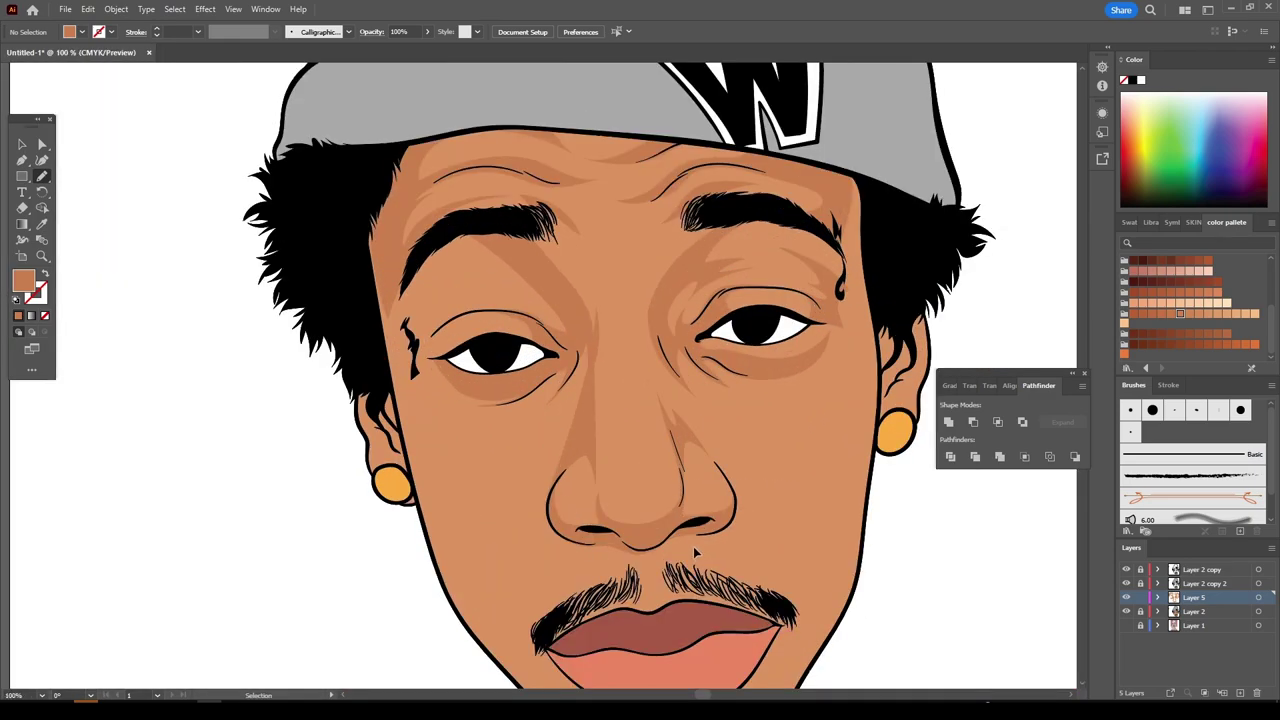
pyautogui.hotkey('ctrl', '+')
pyautogui.moveTo(470, 408); pyautogui.dragTo(580, 302)
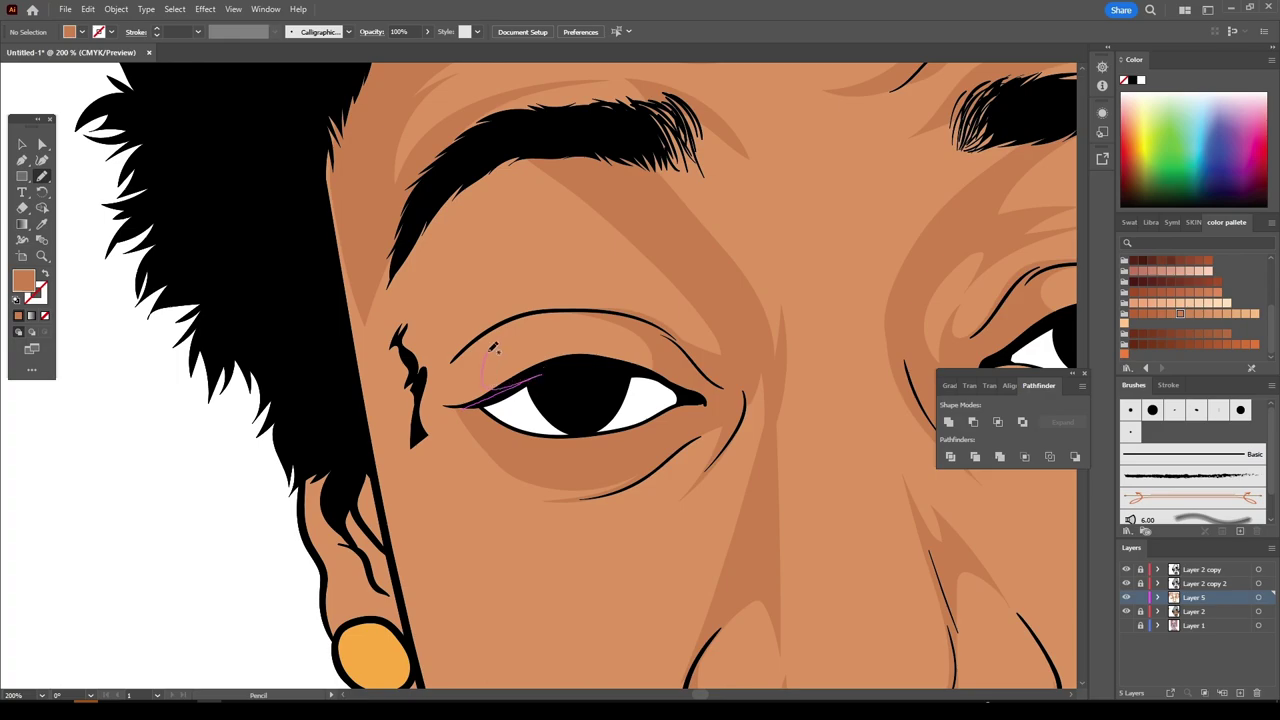
pyautogui.moveTo(497, 314); pyautogui.dragTo(533, 258)
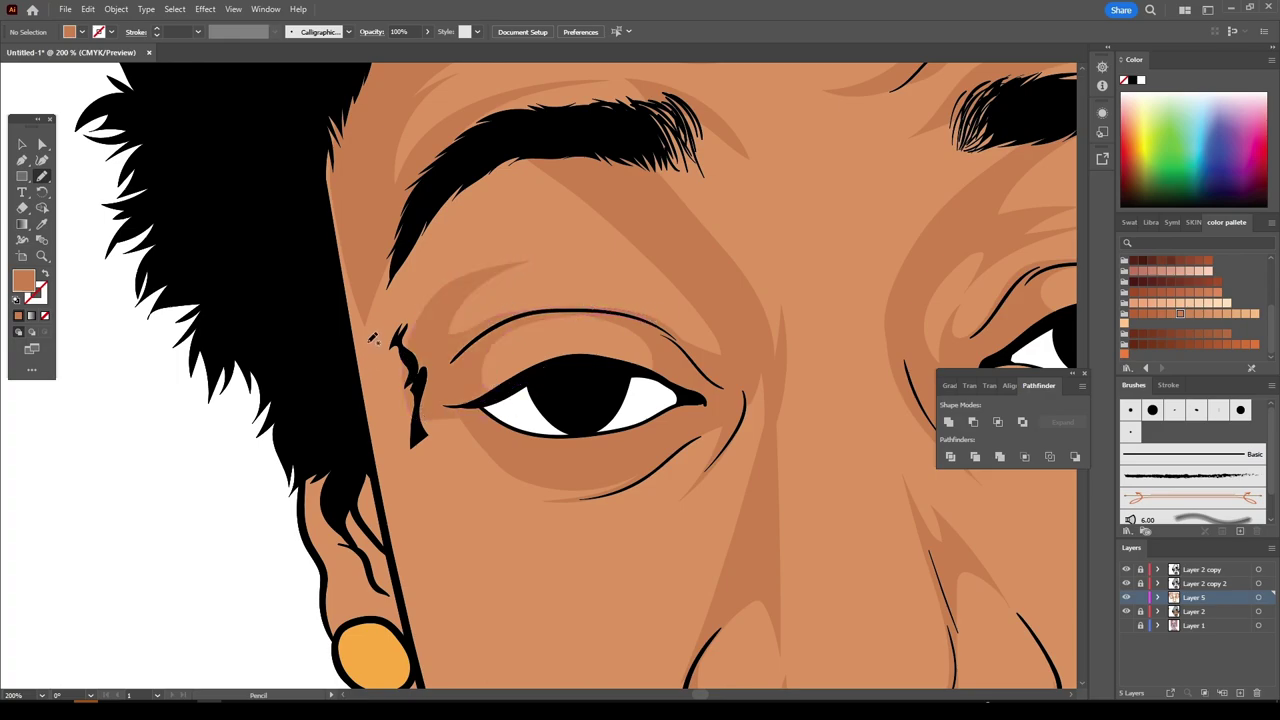
pyautogui.moveTo(418, 216); pyautogui.dragTo(405, 393)
# - Add a cheek highlight below the left eye extending down toward the jaw
pyautogui.hotkey('ctrl', '-')
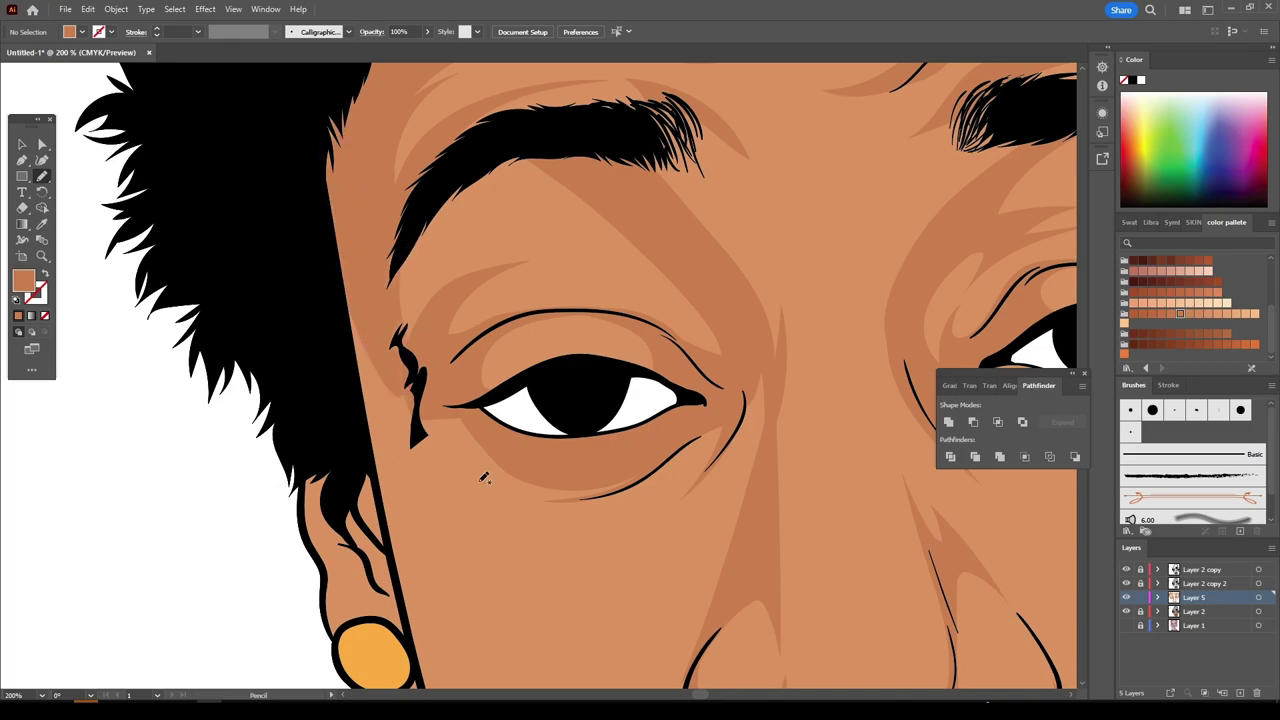
pyautogui.hotkey('ctrl', '0')
pyautogui.hotkey('ctrl', '+')
pyautogui.hotkey('ctrl', '+')
pyautogui.hotkey('ctrl', '+')
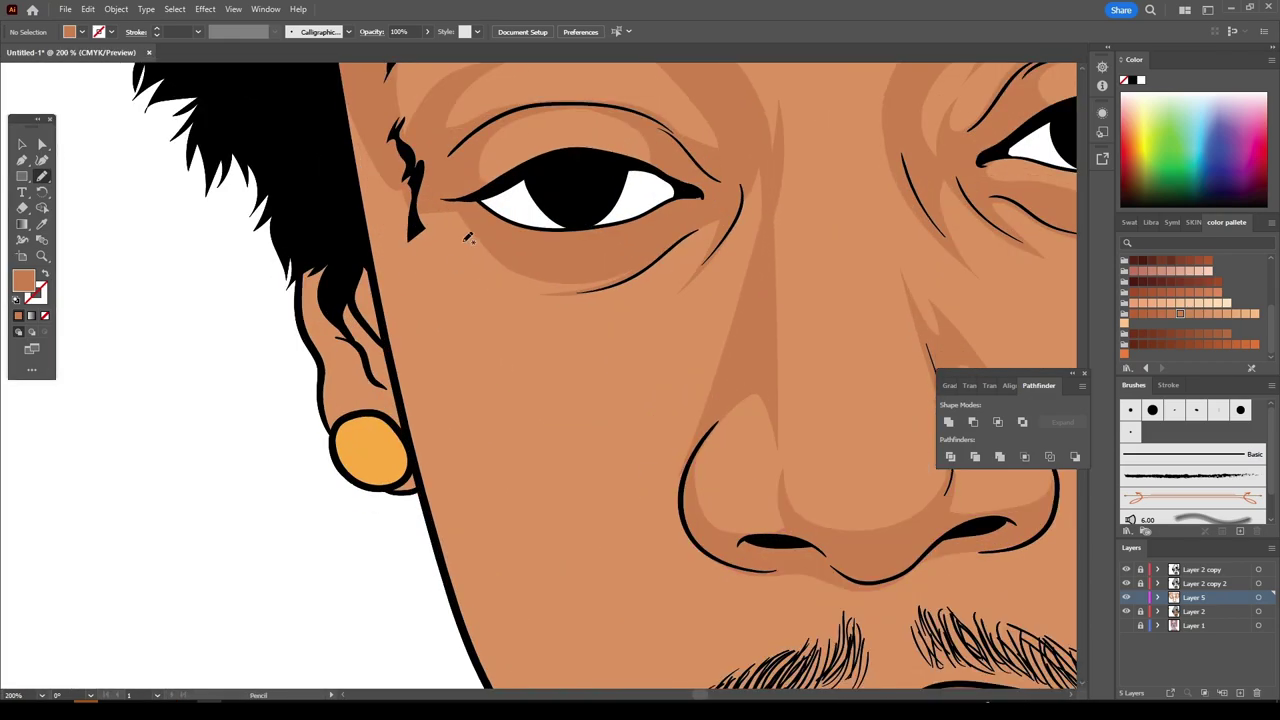
pyautogui.moveTo(445, 318)
pyautogui.mouseDown()
pyautogui.moveTo(476, 398)
pyautogui.moveTo(592, 360)
pyautogui.mouseUp()
pyautogui.moveTo(531, 413); pyautogui.dragTo(493, 598)
pyautogui.press('v')
pyautogui.hotkey('ctrl', '0')
# - Draw a long highlight from the right brow down to the earring, curving under the right eye
pyautogui.hotkey('ctrl', '+')
pyautogui.hotkey('ctrl', '+')
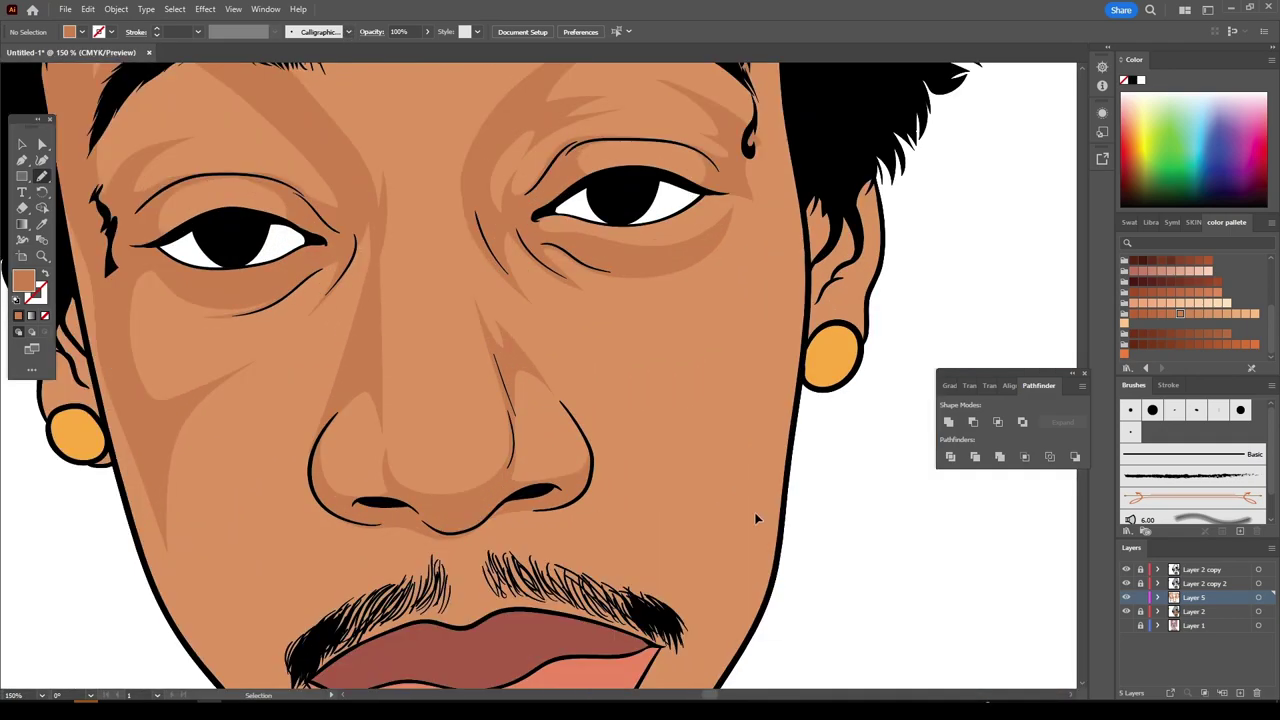
pyautogui.scroll(2, 756, 518)
pyautogui.scroll(4, 700, 400)
pyautogui.press('n')
pyautogui.moveTo(712, 312)
pyautogui.mouseDown()
pyautogui.moveTo(762, 562)
pyautogui.moveTo(735, 651)
pyautogui.mouseUp()
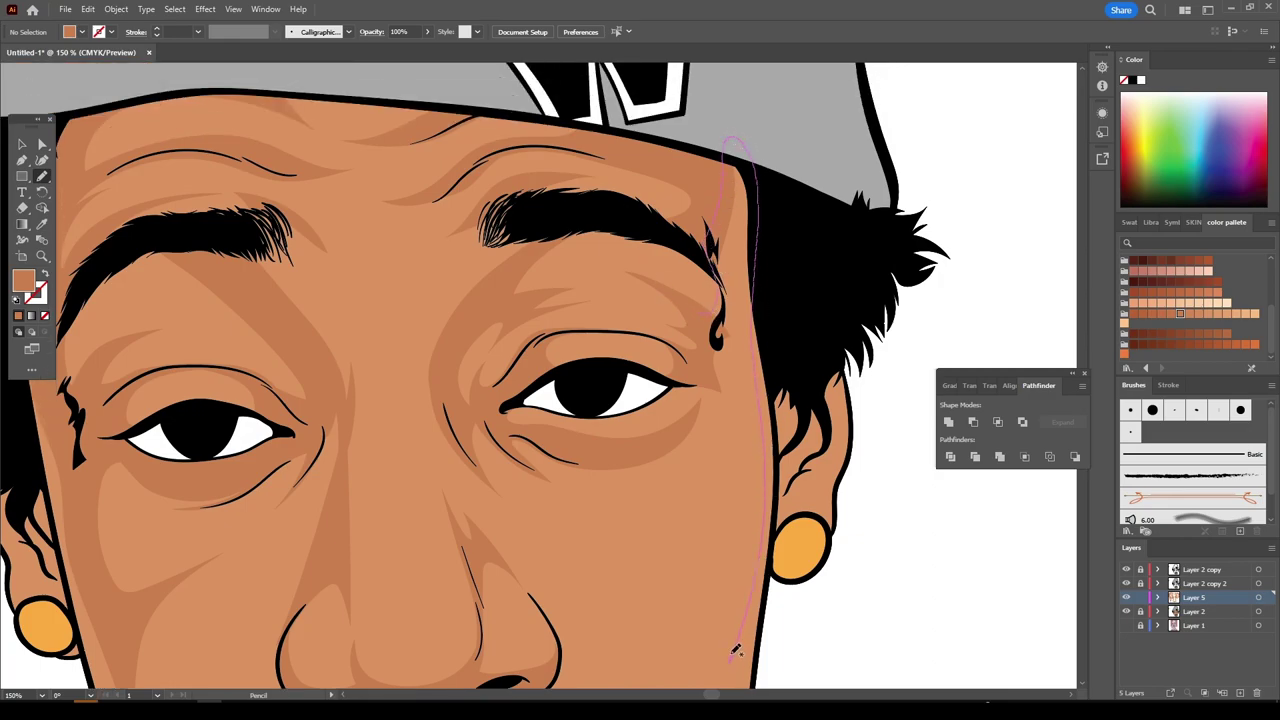
pyautogui.moveTo(740, 432); pyautogui.dragTo(672, 449)
pyautogui.moveTo(688, 388); pyautogui.dragTo(707, 318)
pyautogui.hotkey('ctrl', '-')
pyautogui.hotkey('ctrl', '-')
pyautogui.hotkey('ctrl', '-')
pyautogui.hotkey('ctrl', '+')
pyautogui.hotkey('ctrl', '+')
pyautogui.hotkey('ctrl', '+')
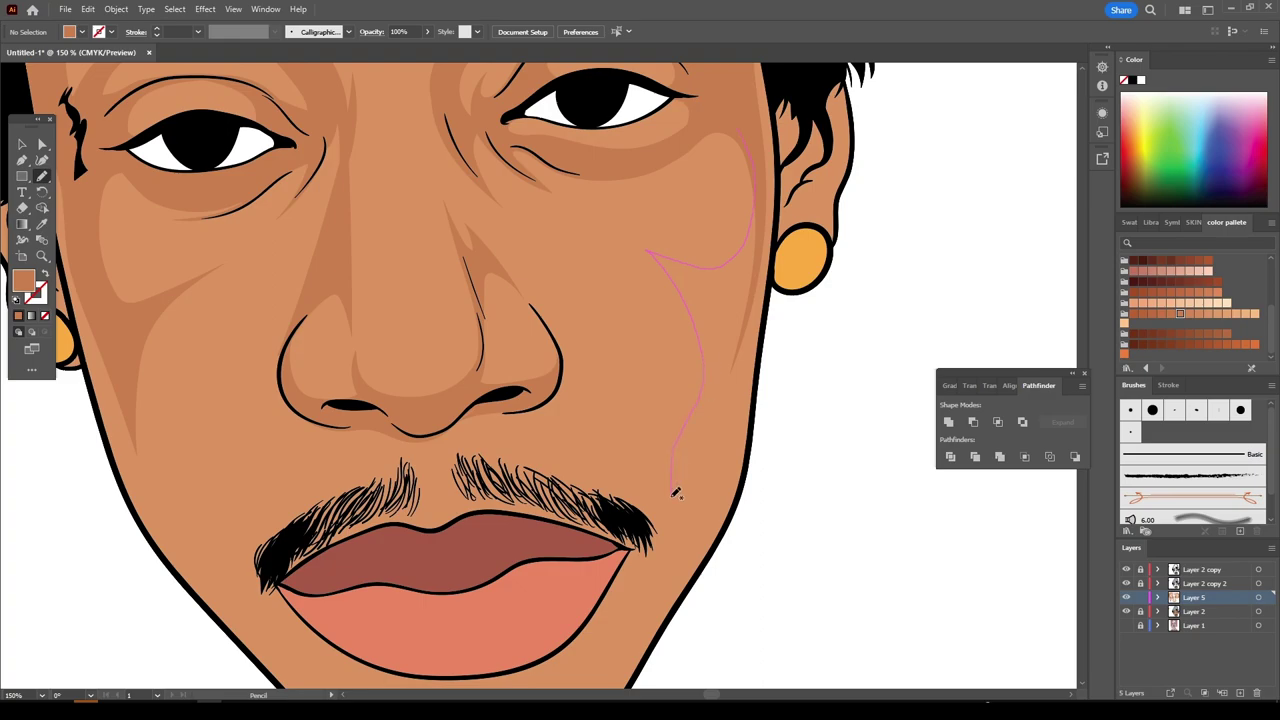
pyautogui.moveTo(765, 230); pyautogui.dragTo(768, 228)
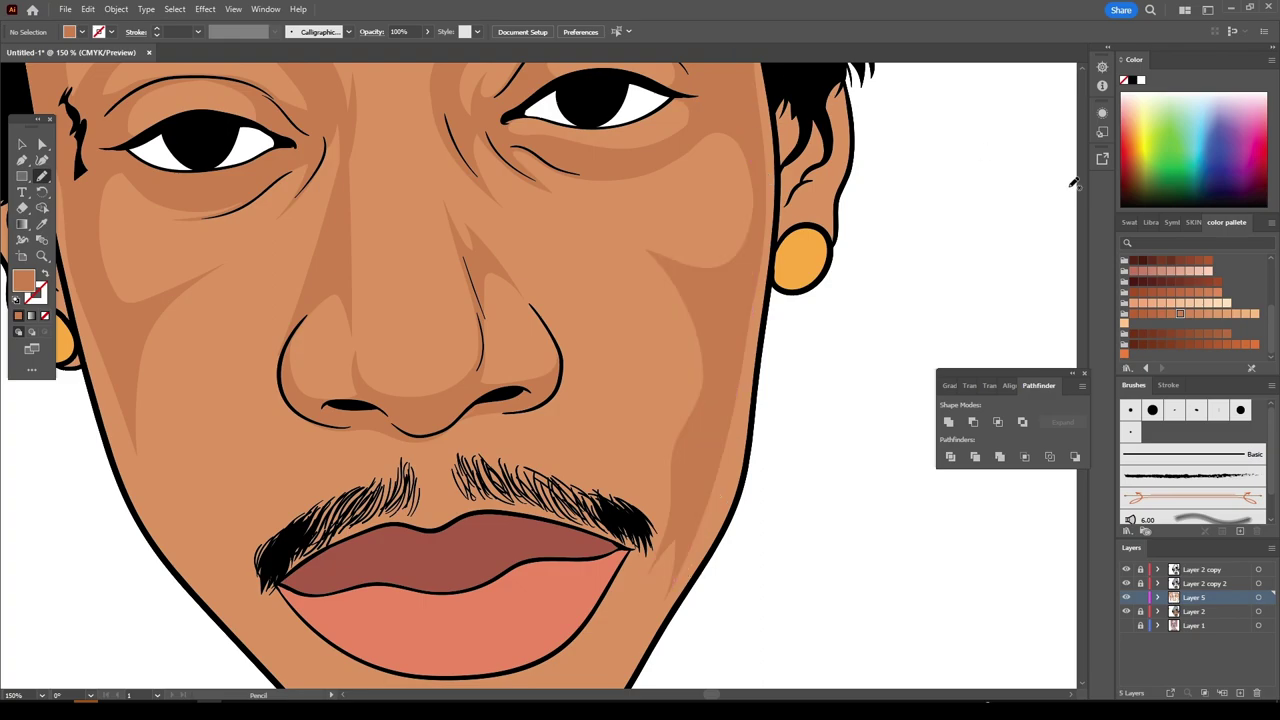
# - Add a right-cheek highlight and a highlight curving around the chin below the lips
pyautogui.hotkey('ctrl', '-')
pyautogui.hotkey('ctrl', '-')
pyautogui.hotkey('ctrl', '-')
pyautogui.hotkey('ctrl', '+')
pyautogui.hotkey('ctrl', '+')
pyautogui.hotkey('ctrl', '+')
pyautogui.scroll(-1, 680, 372)
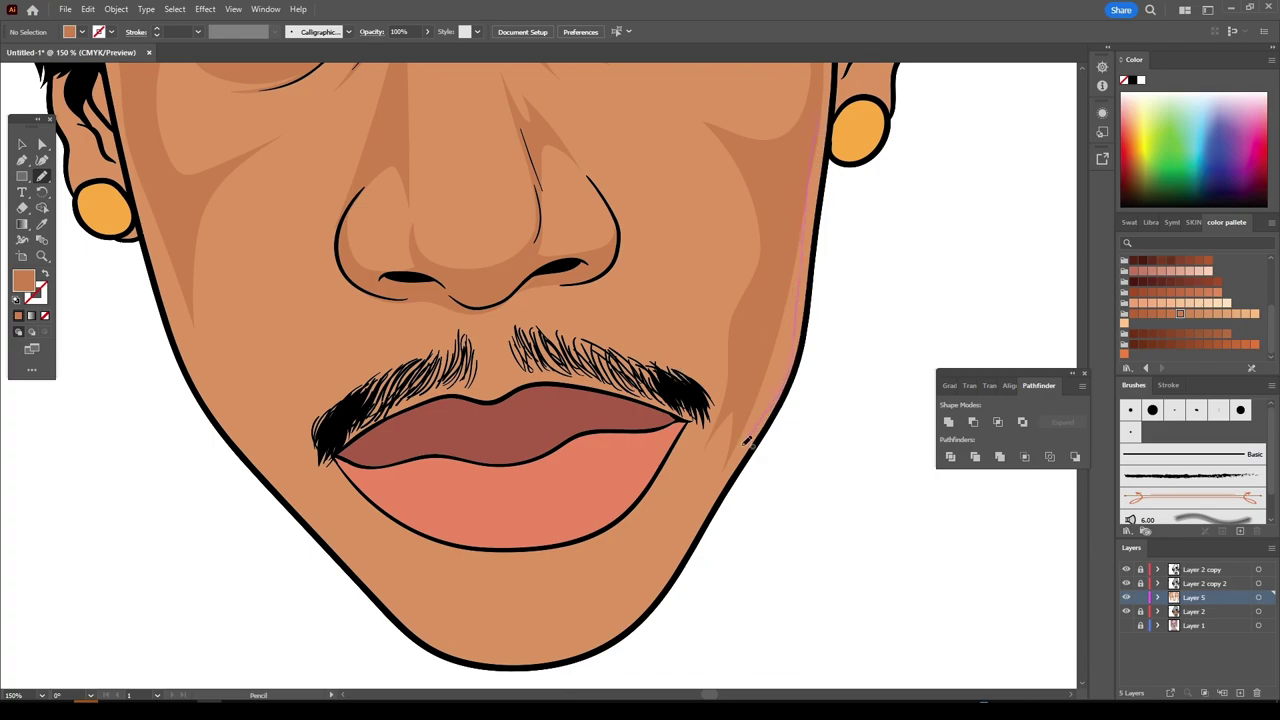
pyautogui.moveTo(772, 298); pyautogui.dragTo(768, 300)
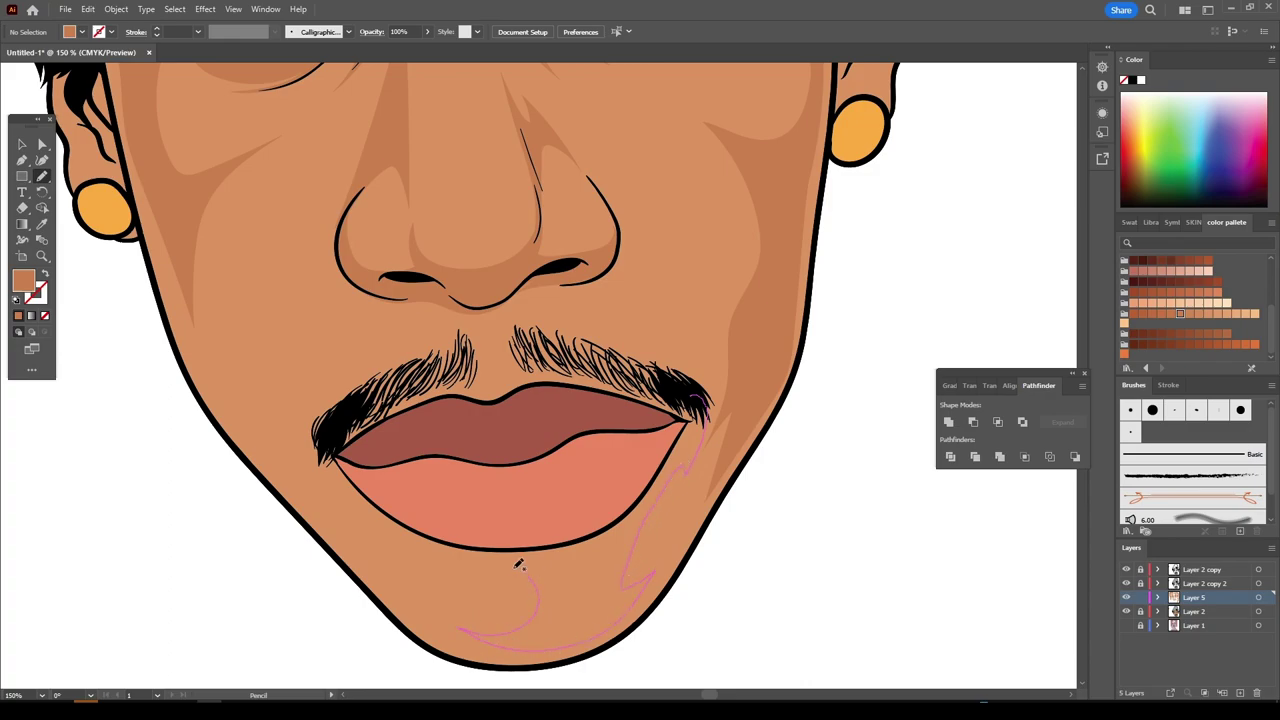
pyautogui.moveTo(519, 565); pyautogui.dragTo(604, 452)
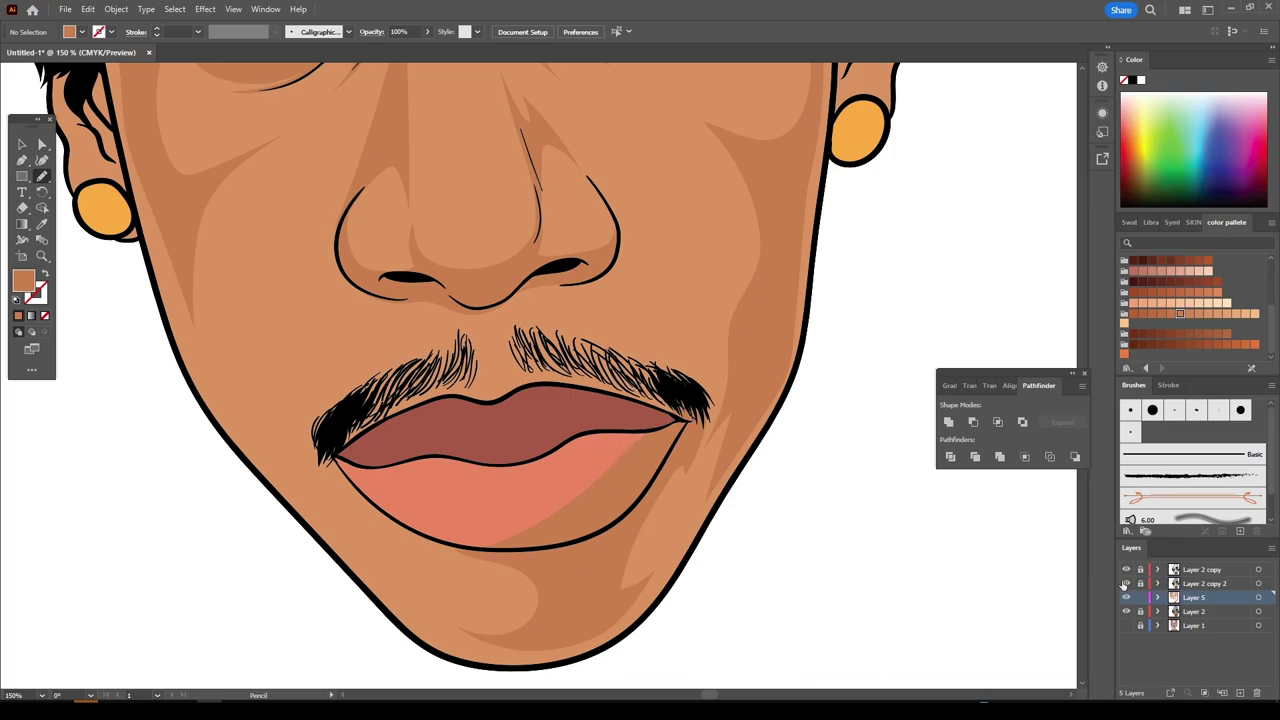
pyautogui.scroll(-2, 841, 526)
# - On Layer 2 copy 2, sample the lower lip's salmon and hide Layer 2 to expose the lip outlines
pyautogui.hotkey('ctrl', '=')
pyautogui.hotkey('ctrl', '=')
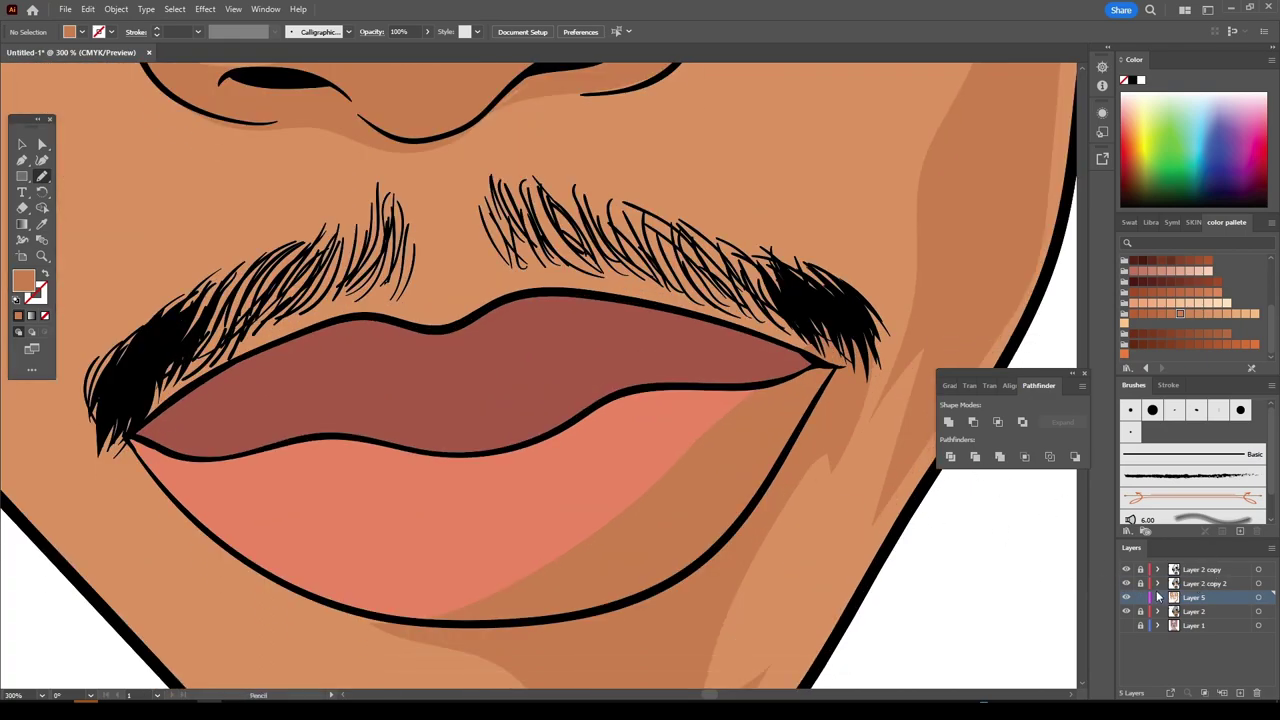
pyautogui.click(1189, 585)
pyautogui.press('i')
pyautogui.click(346, 508)
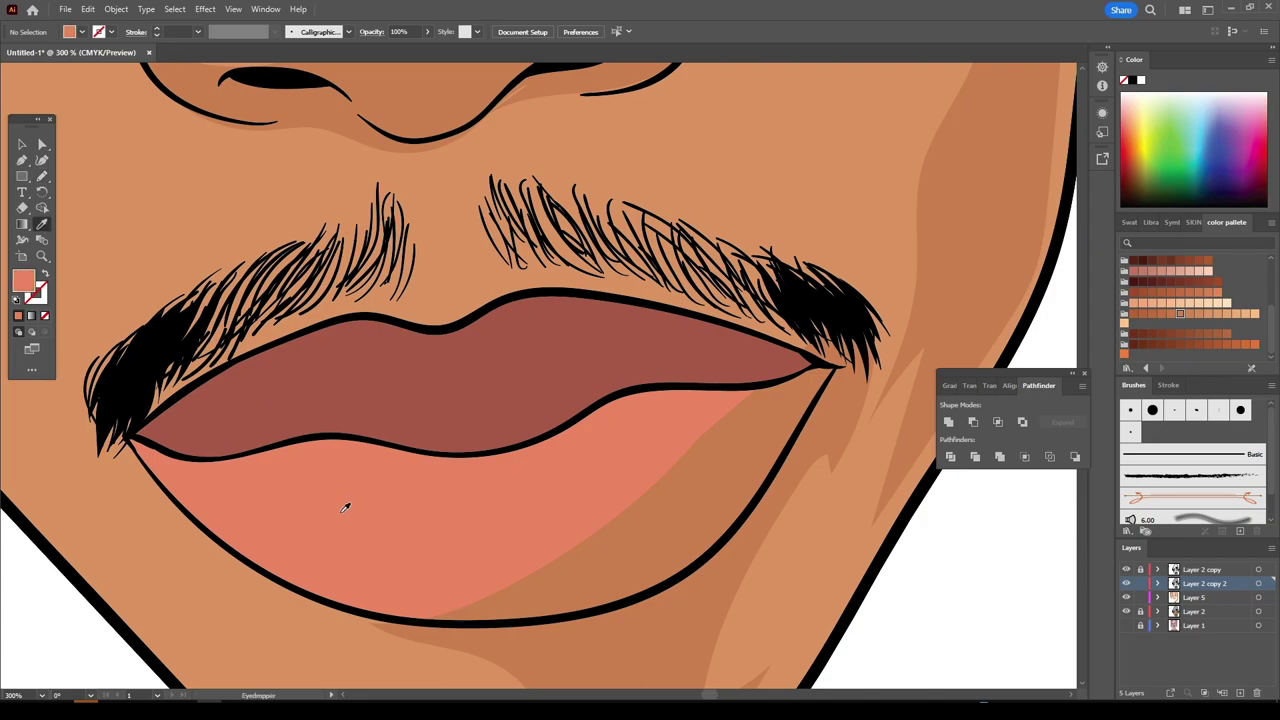
pyautogui.press('n')
pyautogui.click(1126, 611)
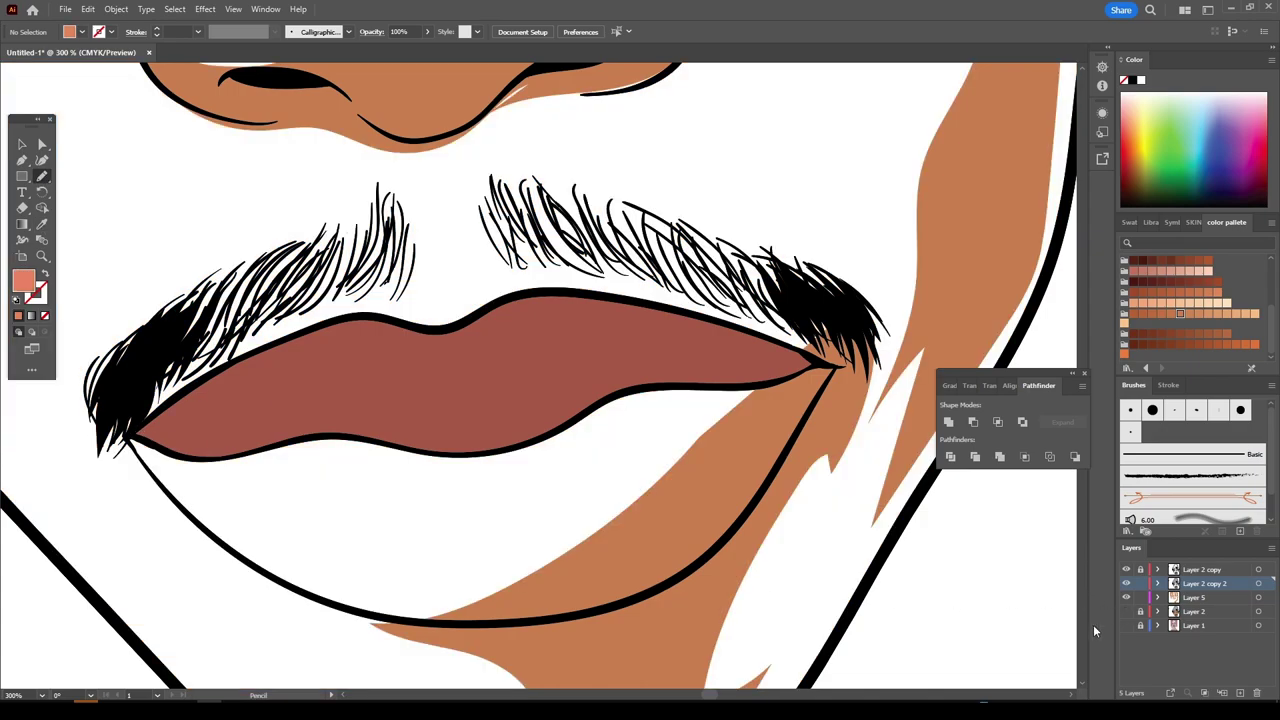
# - Trace a solid salmon fill shape around the entire lower-lip outline
pyautogui.moveTo(365, 607)
pyautogui.mouseDown()
pyautogui.moveTo(803, 428)
pyautogui.moveTo(838, 376)
pyautogui.moveTo(406, 508)
pyautogui.moveTo(402, 548)
pyautogui.mouseUp()
pyautogui.hotkey('ctrl', '+')
pyautogui.hotkey('ctrl', '+')
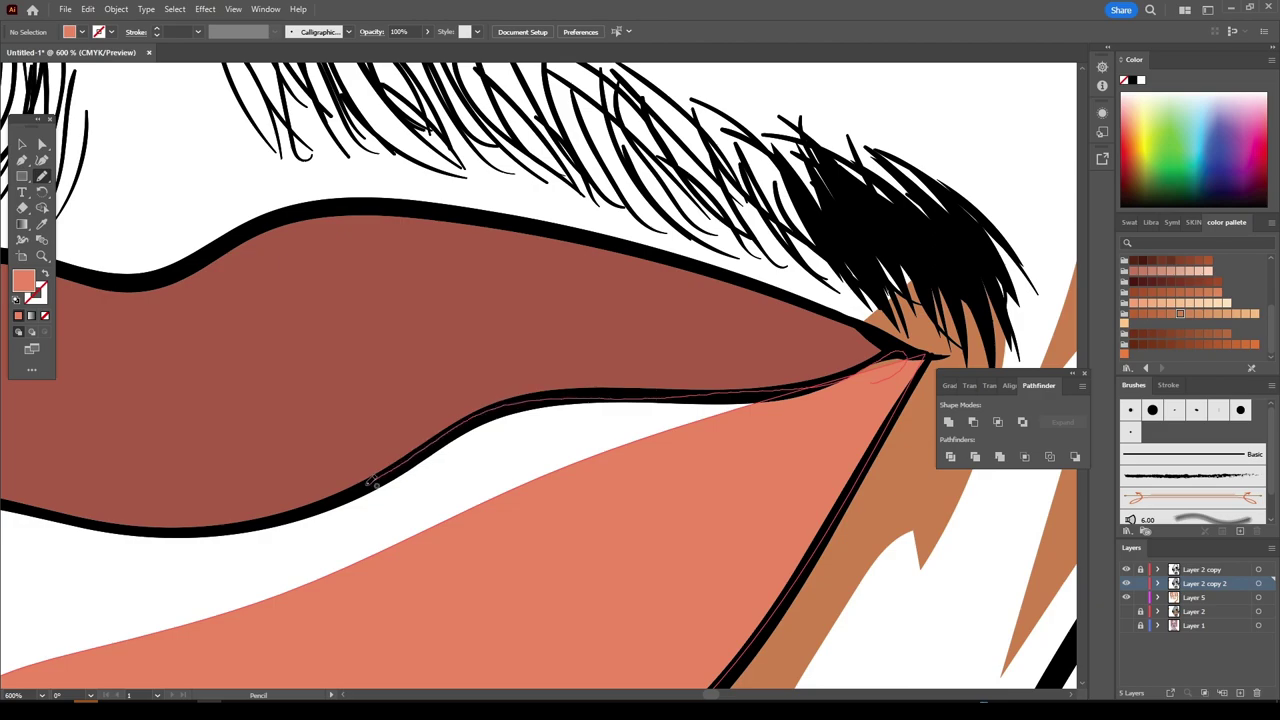
pyautogui.moveTo(894, 349); pyautogui.dragTo(430, 610)
pyautogui.hotkey('ctrl', '-')
pyautogui.hotkey('ctrl', '-')
pyautogui.hotkey('ctrl', '+')
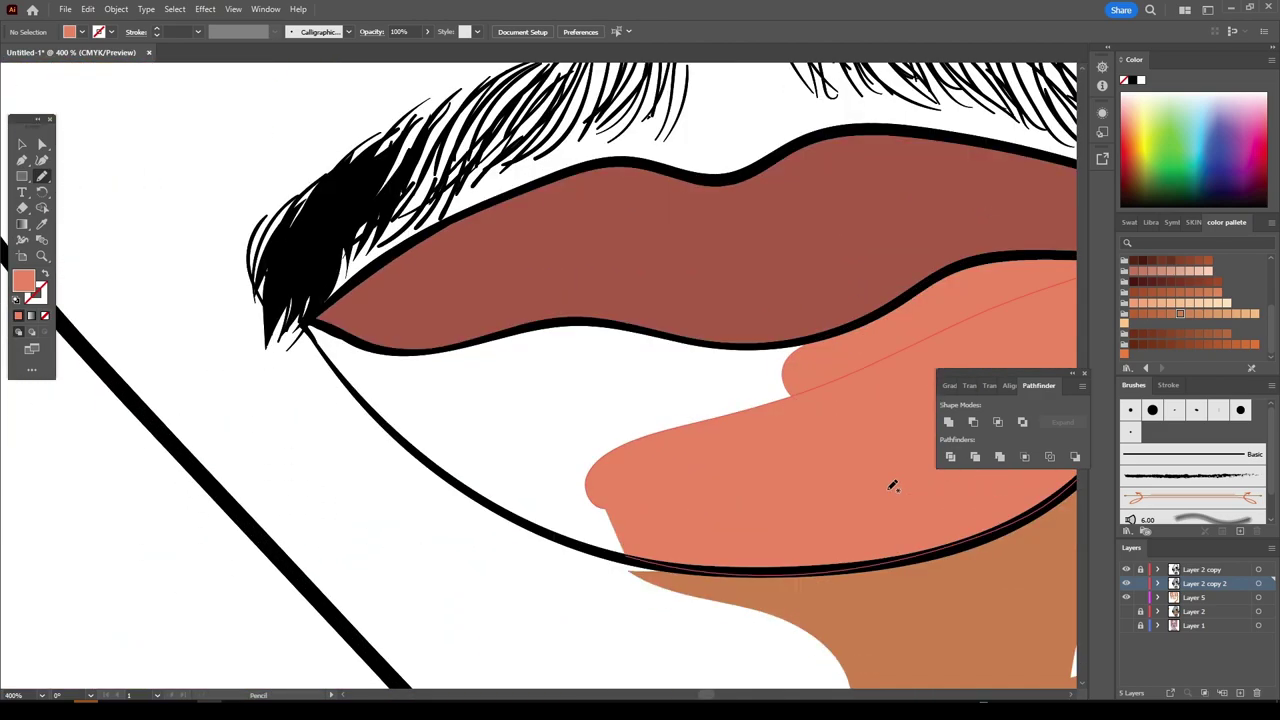
pyautogui.moveTo(666, 557)
pyautogui.mouseDown()
pyautogui.moveTo(469, 486)
pyautogui.moveTo(392, 424)
pyautogui.mouseUp()
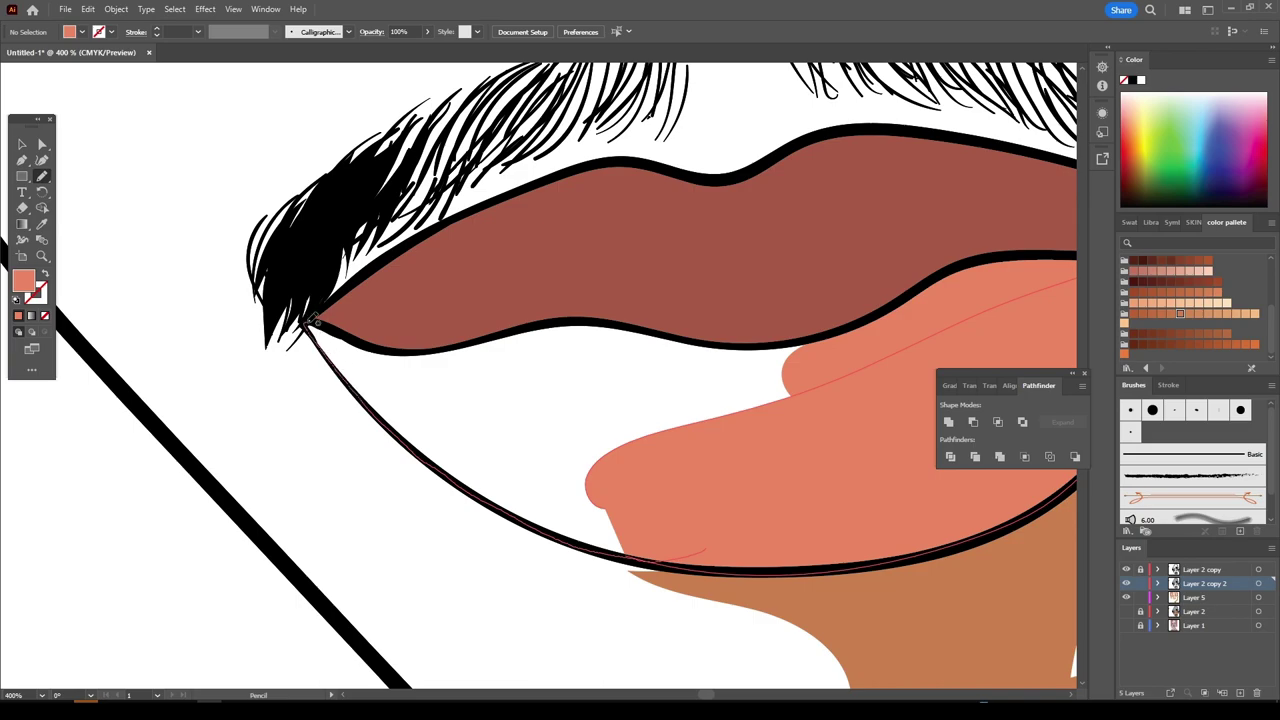
pyautogui.moveTo(312, 318)
pyautogui.mouseDown()
pyautogui.moveTo(384, 344)
pyautogui.moveTo(610, 320)
pyautogui.moveTo(762, 344)
pyautogui.moveTo(826, 338)
pyautogui.mouseUp()
pyautogui.hotkey('ctrl', '-')
pyautogui.hotkey('ctrl', '+')
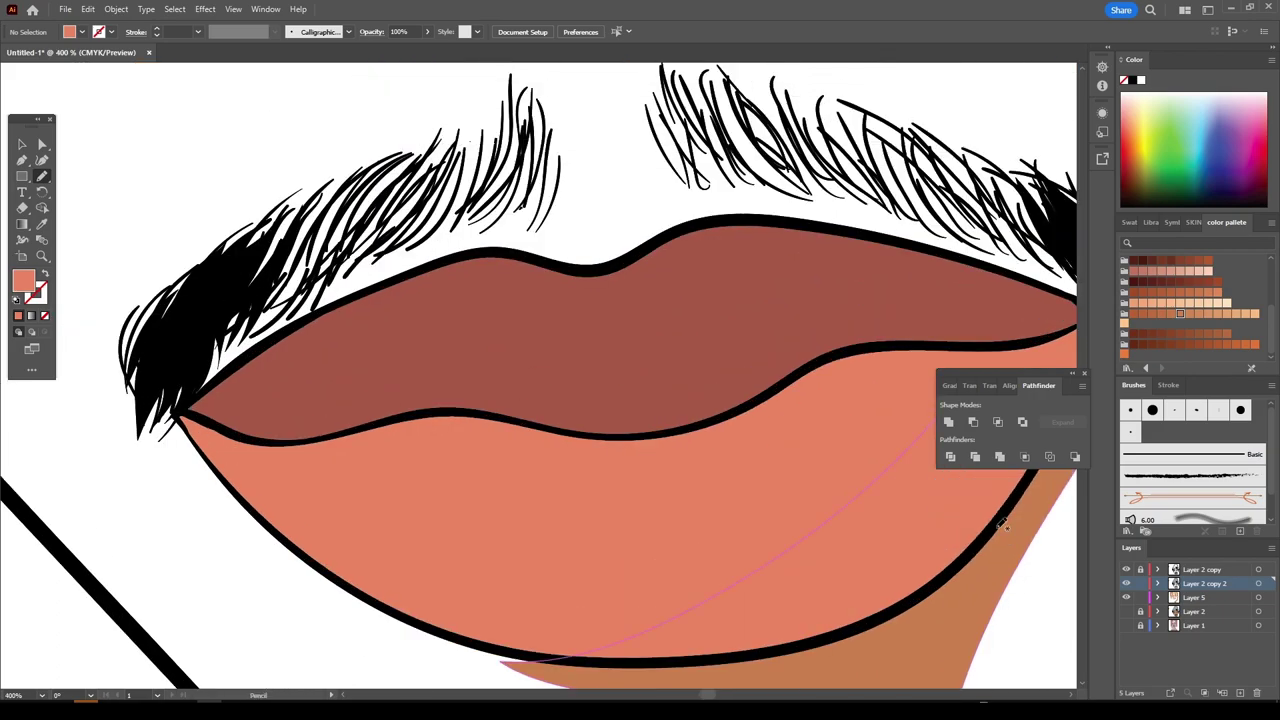
# - Sample the upper lip's dark red, return to Layer 5, and show Layer 2 again
pyautogui.click(42, 224)
pyautogui.click(300, 330)
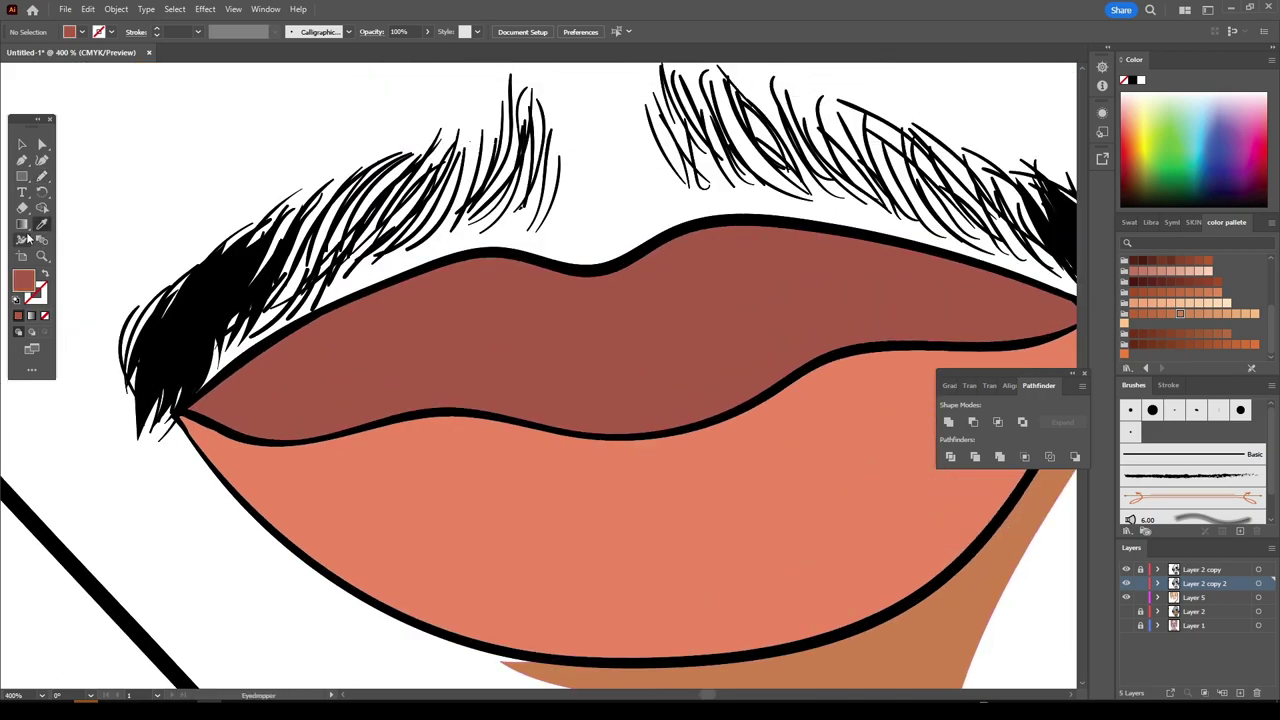
pyautogui.click(1145, 597)
pyautogui.hotkey('ctrl', '-')
pyautogui.hotkey('ctrl', '-')
pyautogui.hotkey('ctrl', '-')
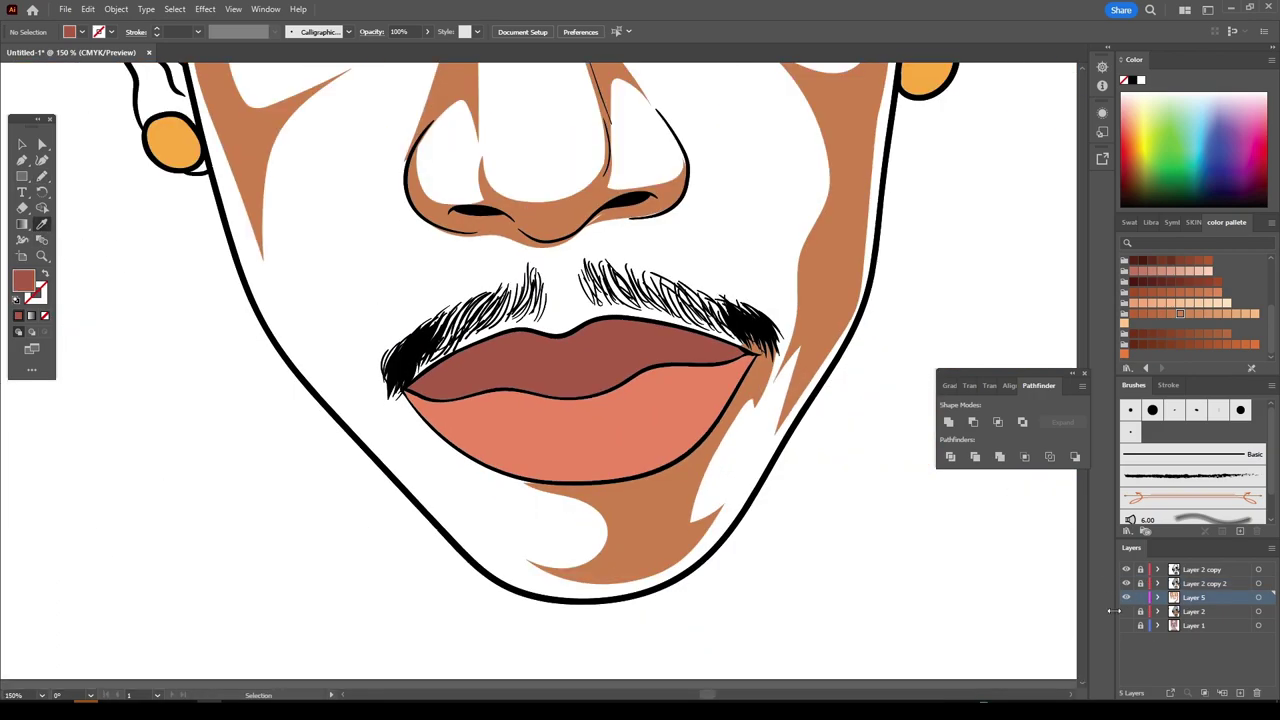
pyautogui.click(1127, 612)
pyautogui.hotkey('ctrl', '-')
pyautogui.hotkey('ctrl', '-')
# - Sample the skin colour as the fill for the Pencil
pyautogui.scroll(1, 902, 521)
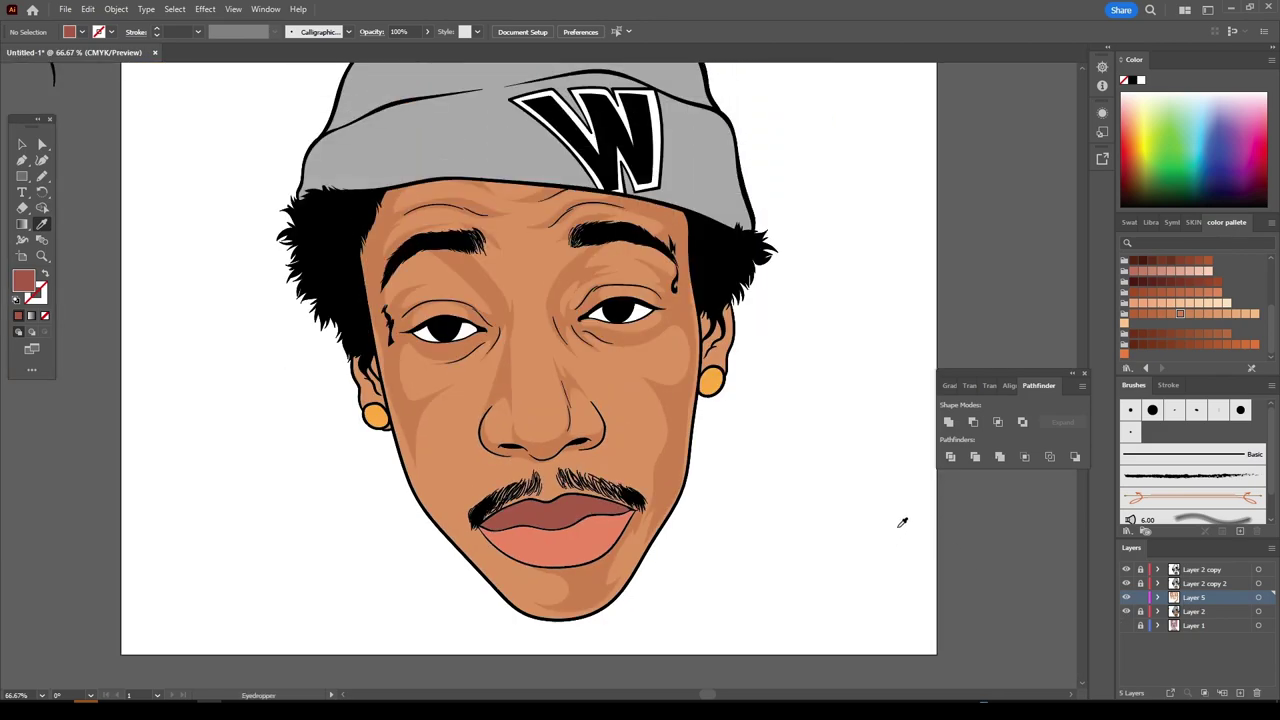
pyautogui.scroll(1, 902, 521)
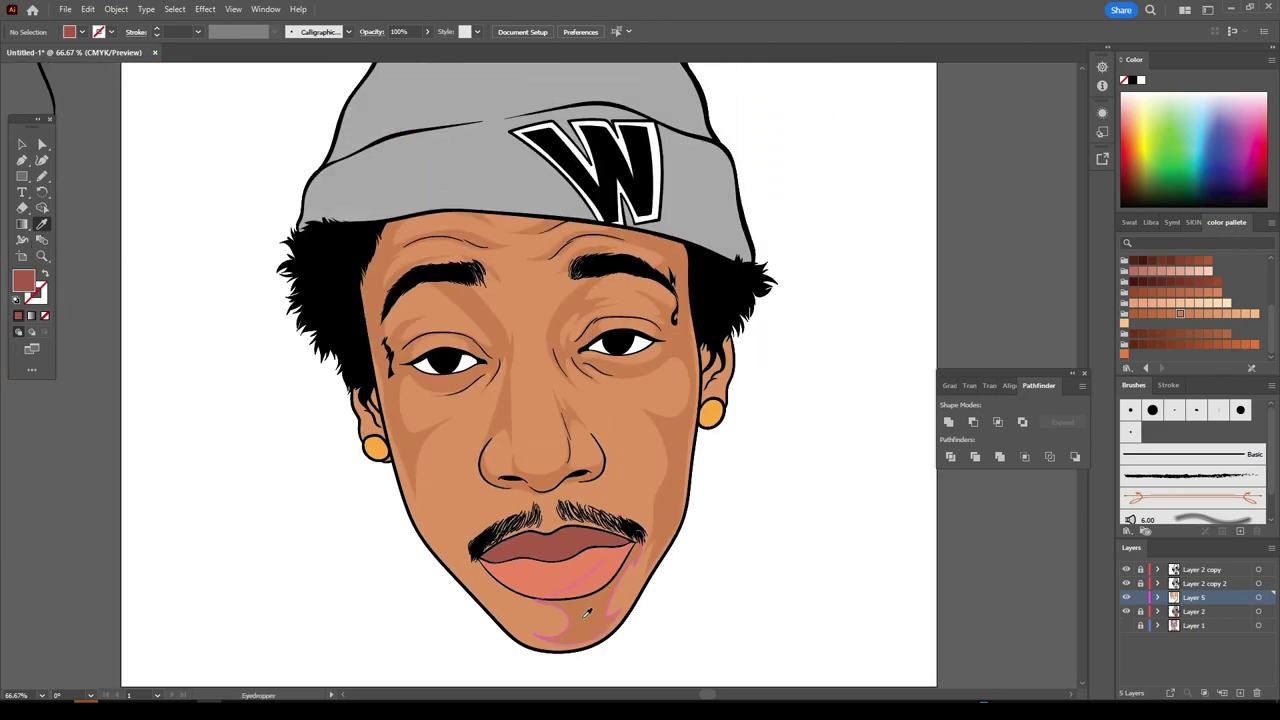
pyautogui.click(587, 612)
pyautogui.press('n')
pyautogui.hotkey('ctrl', '-')
pyautogui.hotkey('ctrl', '-')
pyautogui.hotkey('ctrl', '+')
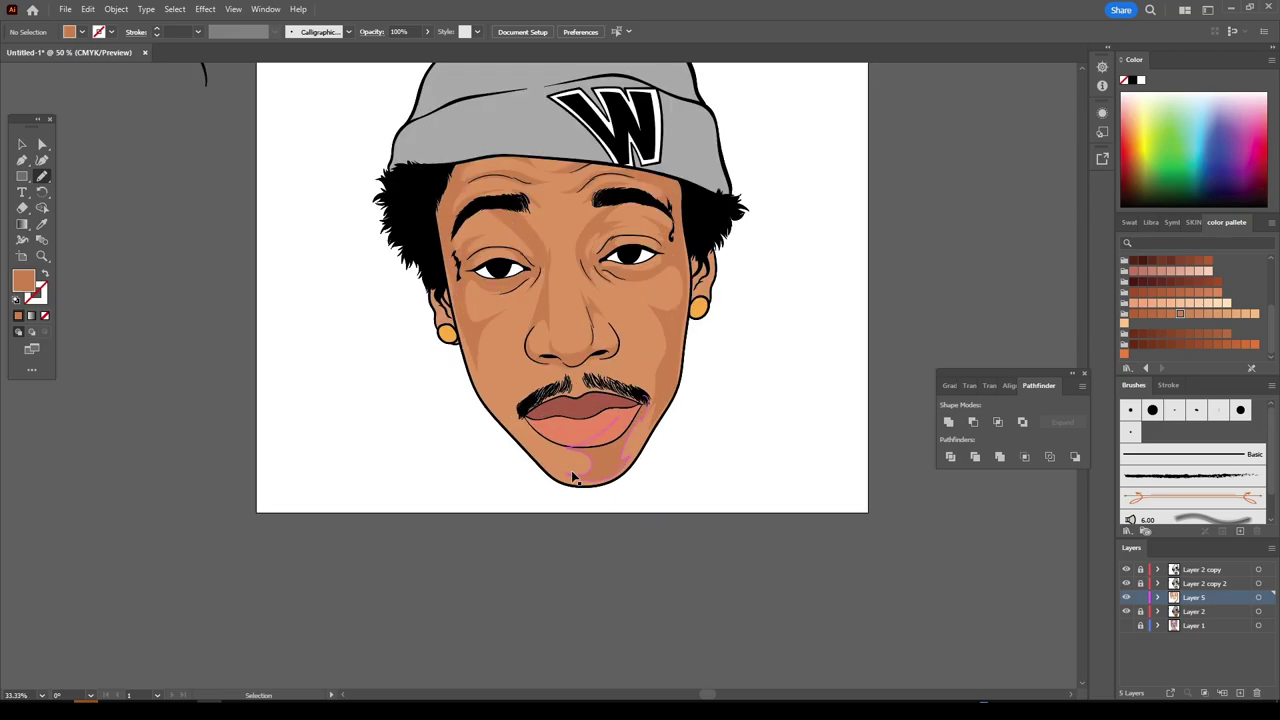
pyautogui.hotkey('ctrl', '+')
pyautogui.hotkey('ctrl', '+')
pyautogui.hotkey('ctrl', '+')
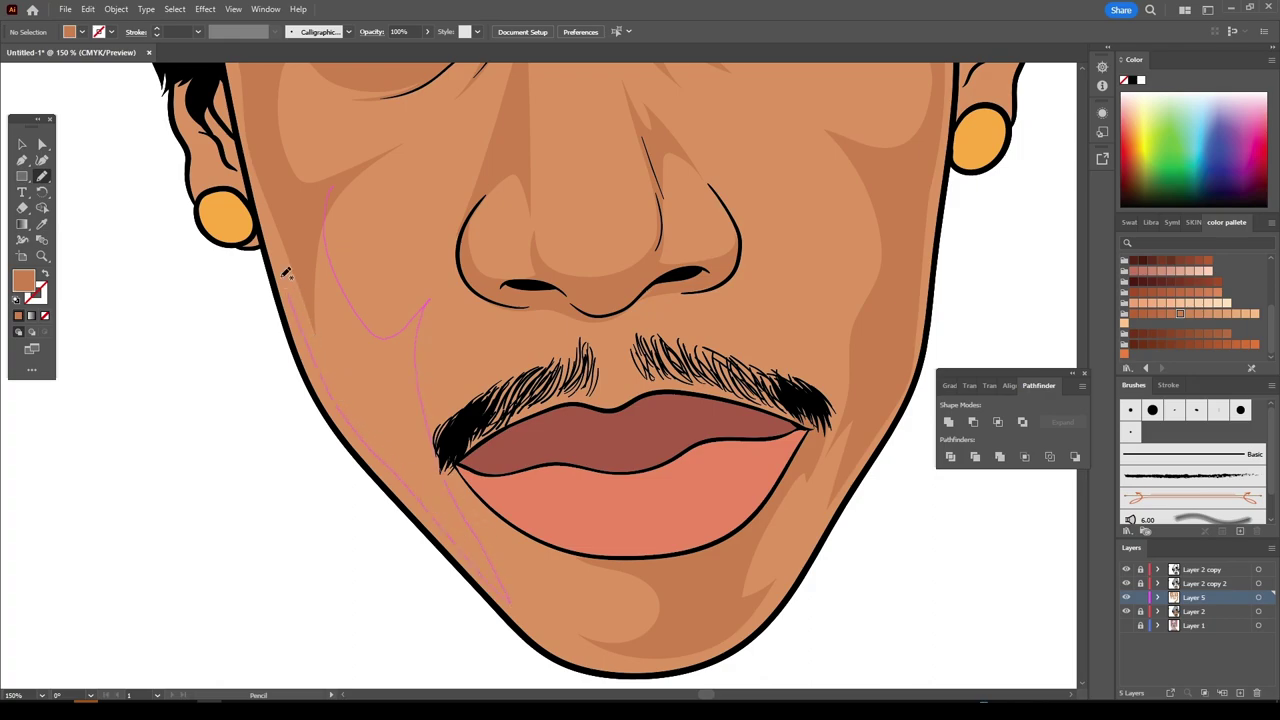
# - Draw a left-jaw shape, a shadow below the lower lip, and highlights on the chin and right jaw
pyautogui.moveTo(277, 182); pyautogui.dragTo(272, 178)
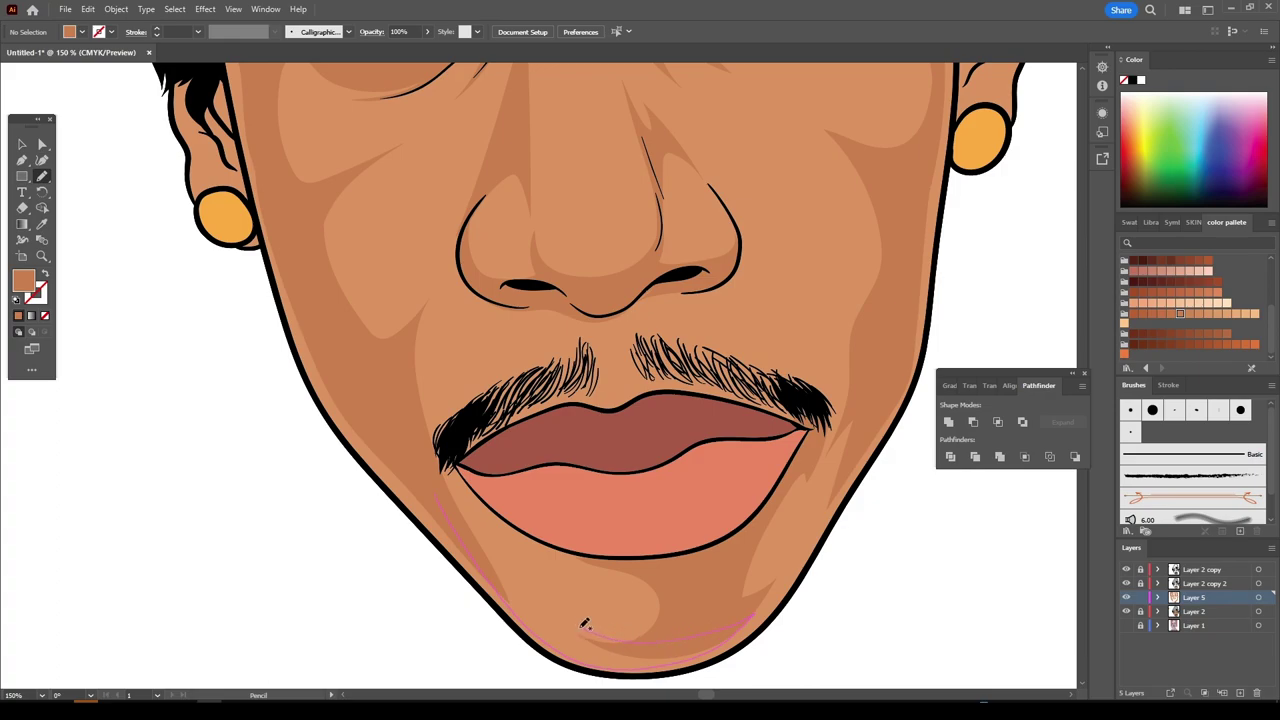
pyautogui.moveTo(457, 445); pyautogui.dragTo(452, 450)
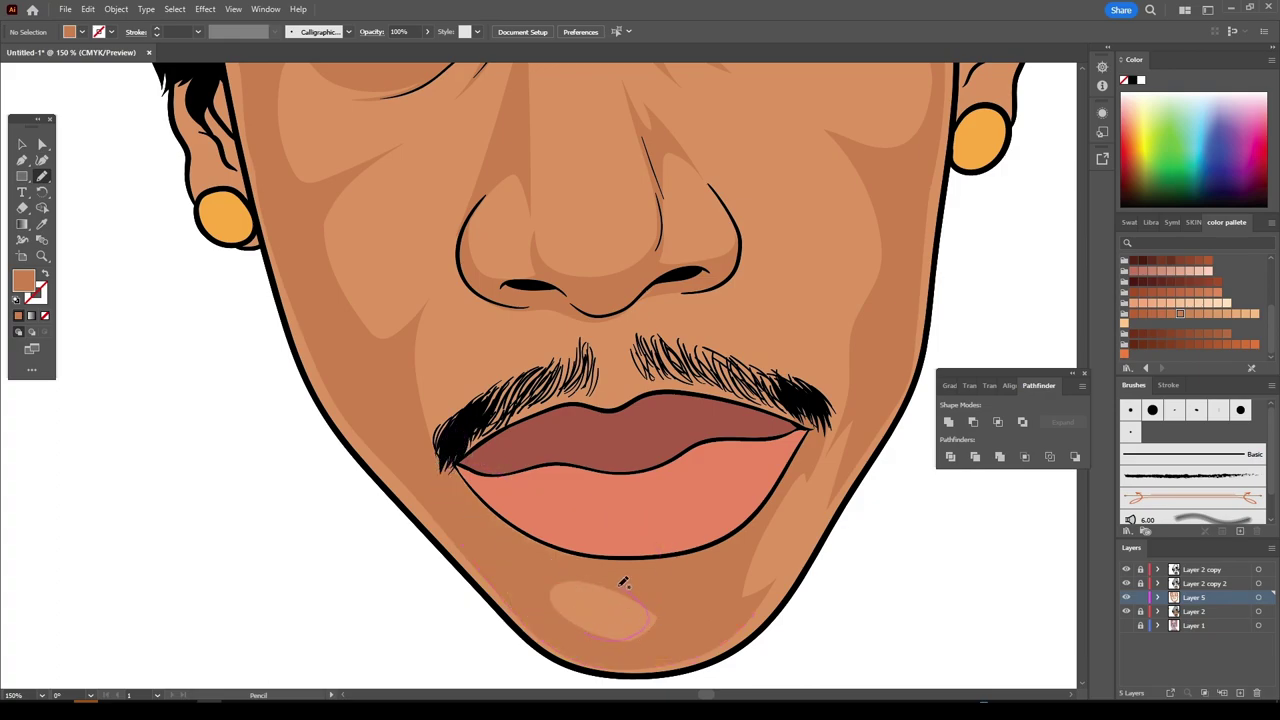
pyautogui.moveTo(623, 582); pyautogui.dragTo(626, 585)
pyautogui.moveTo(793, 462); pyautogui.dragTo(795, 458)
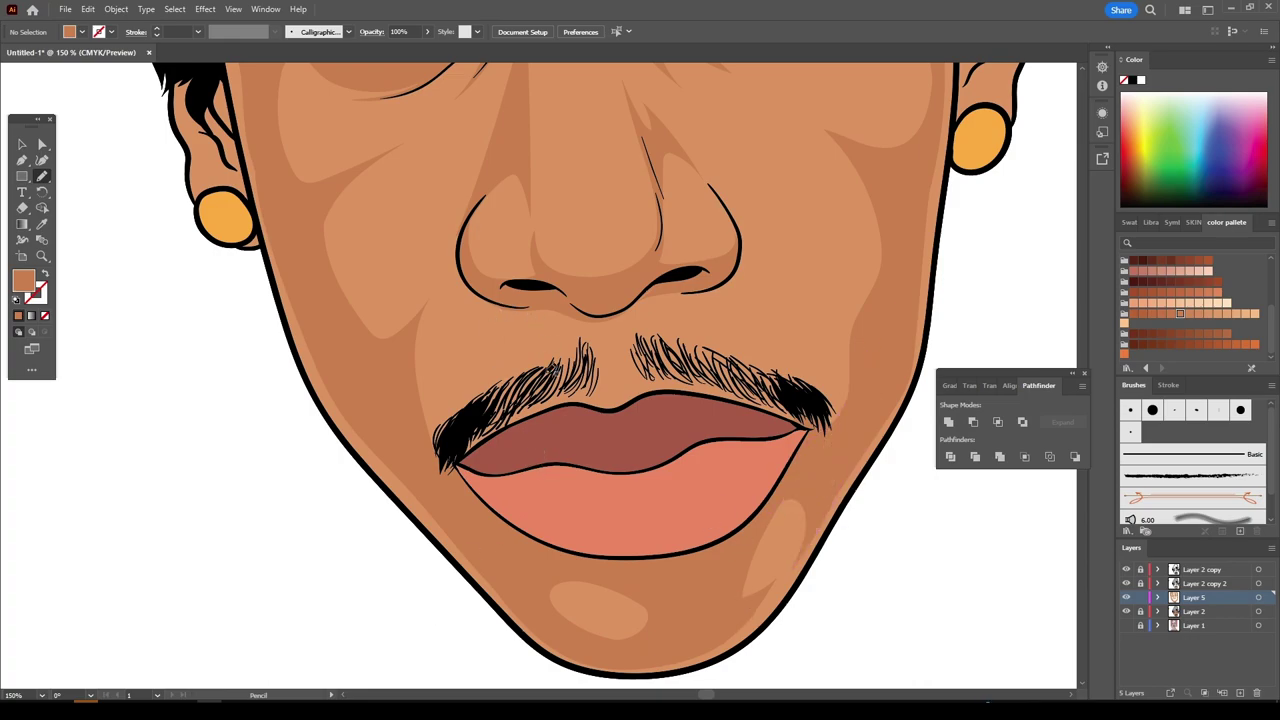
pyautogui.hotkey('ctrl', '0')
pyautogui.hotkey('ctrl', '+')
pyautogui.hotkey('ctrl', '+')
pyautogui.hotkey('ctrl', '+')
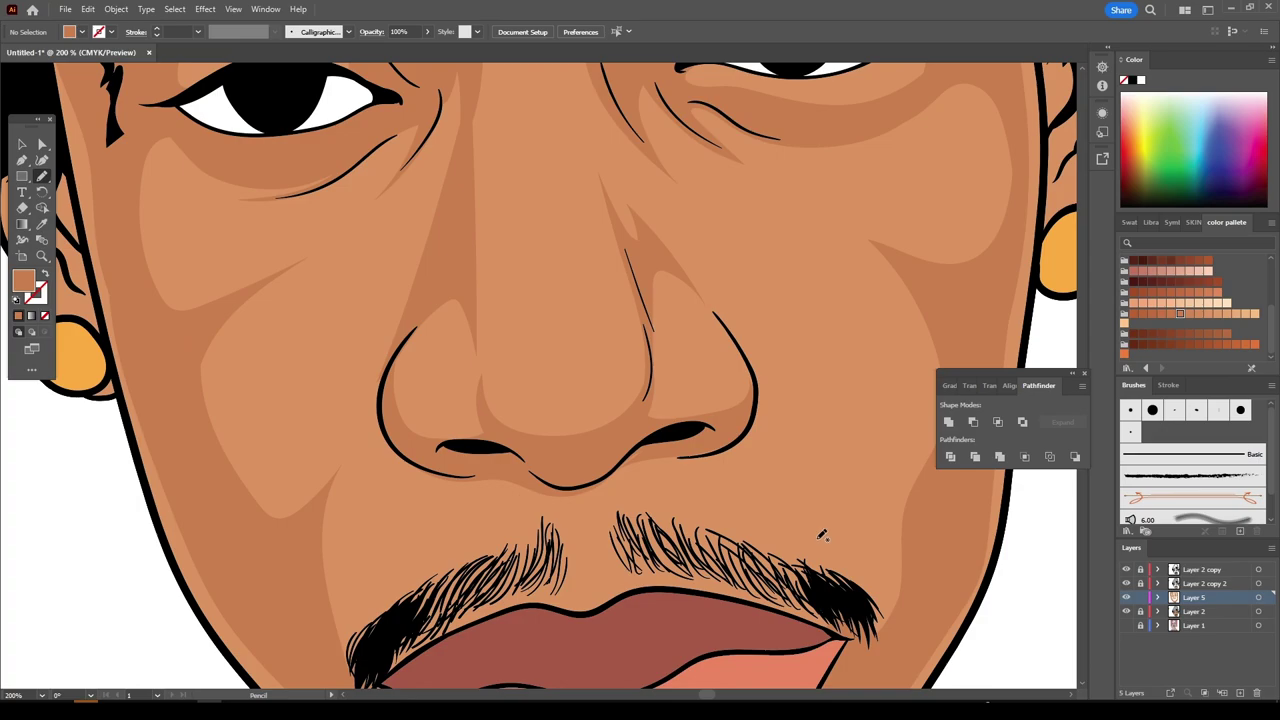
# - Draw a shape under the nose and add a new Layer 6
pyautogui.moveTo(716, 451); pyautogui.dragTo(674, 473)
pyautogui.moveTo(492, 464); pyautogui.dragTo(488, 468)
pyautogui.hotkey('ctrl', '-')
pyautogui.hotkey('ctrl', '-')
pyautogui.hotkey('ctrl', '-')
pyautogui.hotkey('ctrl', '-')
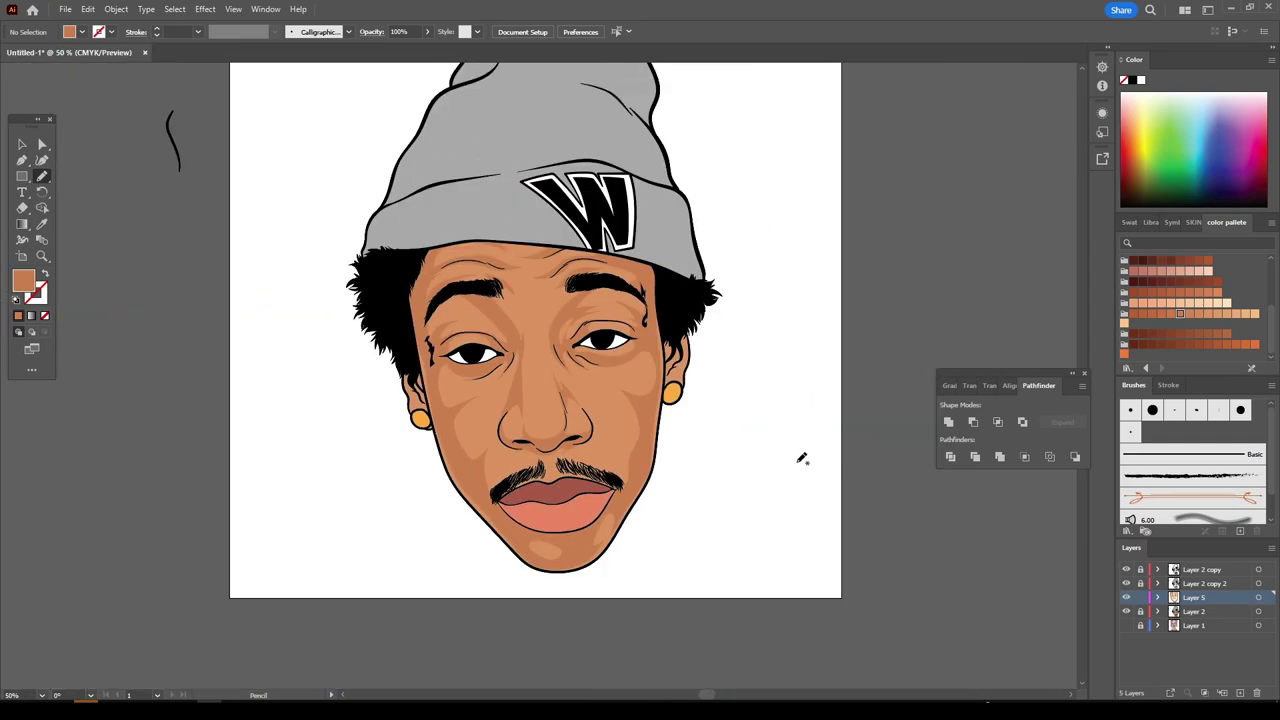
pyautogui.hotkey('ctrl', '+')
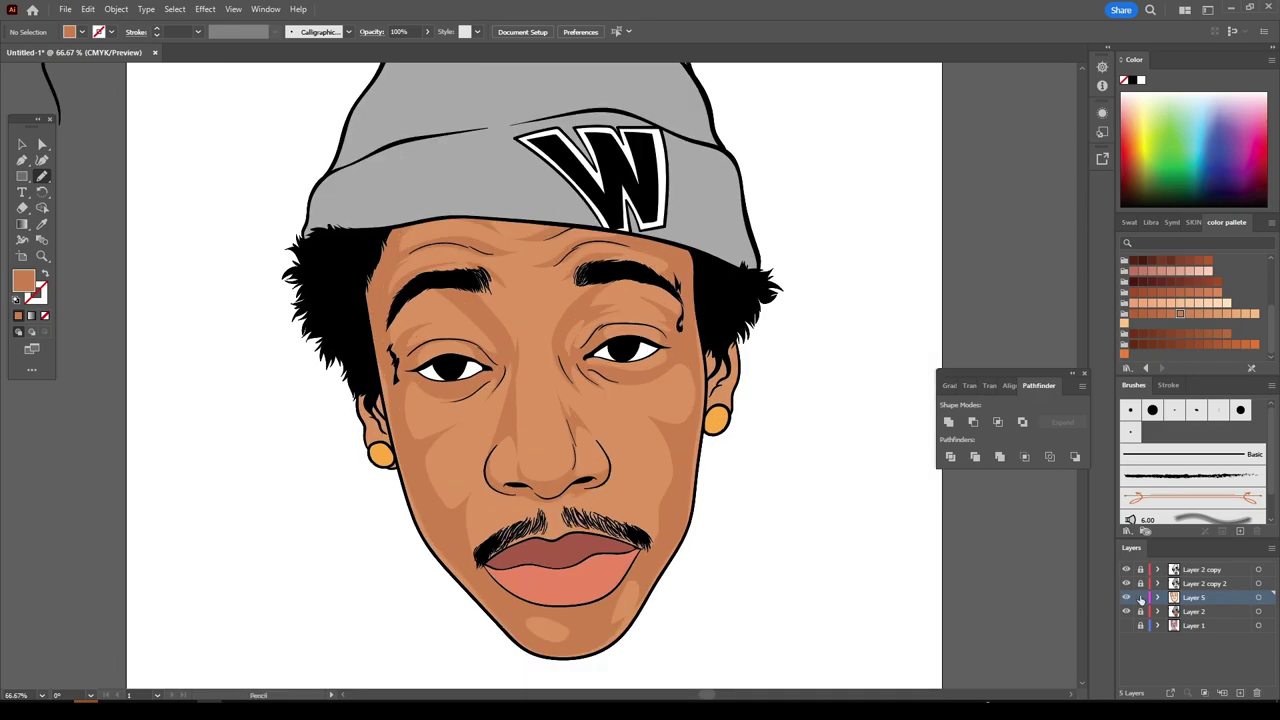
pyautogui.click(1200, 611)
# - On Layer 6, draw a closed shape around the nose tip and nostrils
pyautogui.click(1240, 692)
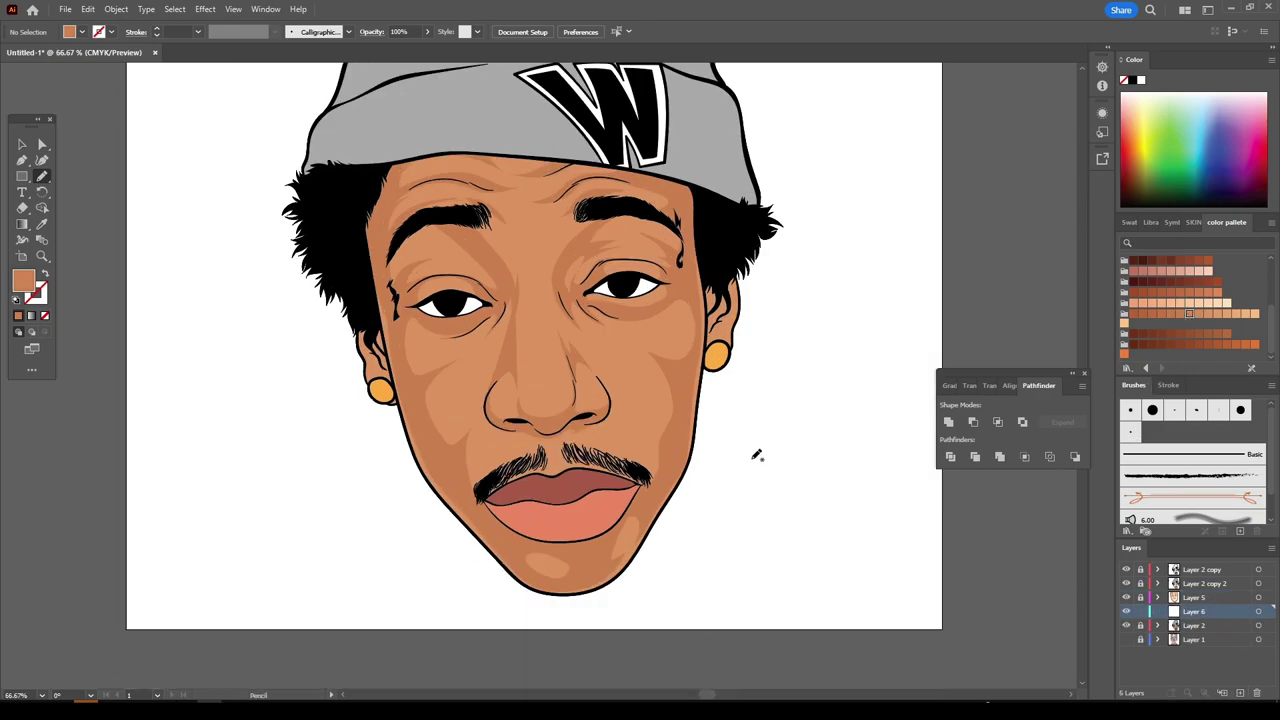
pyautogui.hotkey('ctrl', '+')
pyautogui.hotkey('ctrl', '+')
pyautogui.hotkey('ctrl', '+')
pyautogui.moveTo(758, 544)
pyautogui.mouseDown()
pyautogui.moveTo(641, 380)
pyautogui.moveTo(376, 485)
pyautogui.mouseUp()
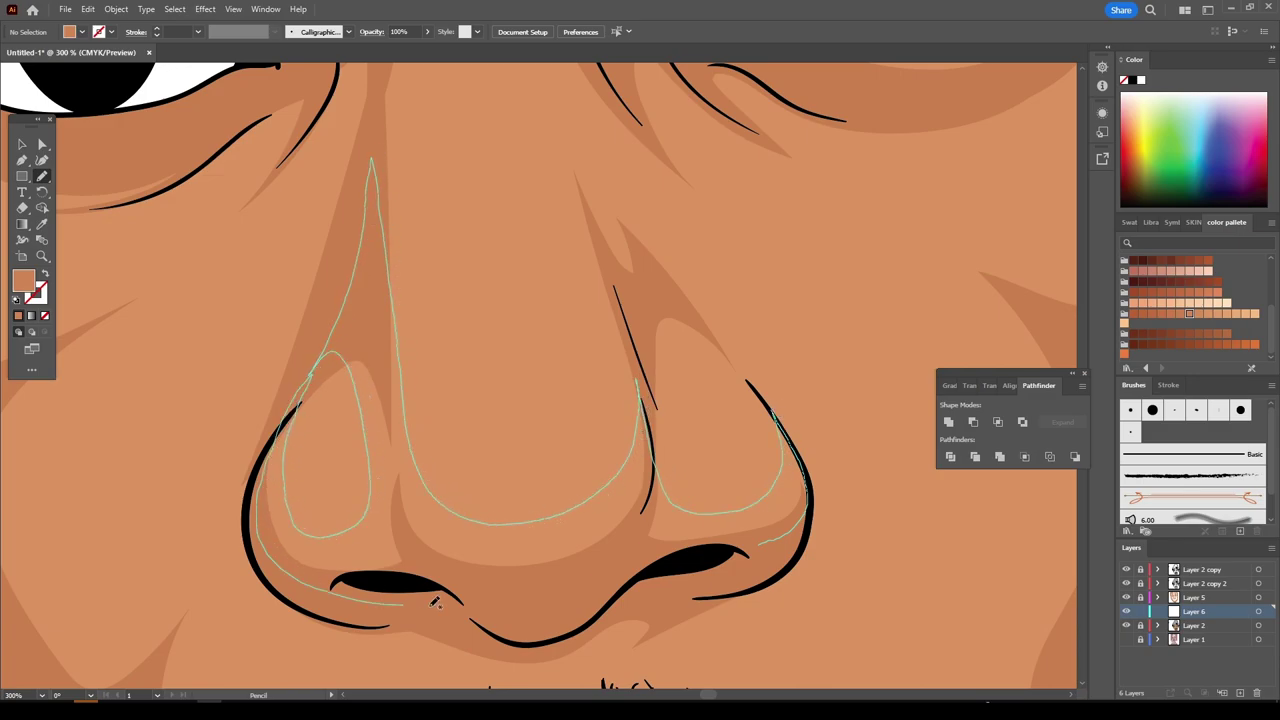
pyautogui.moveTo(376, 485); pyautogui.dragTo(436, 602)
pyautogui.hotkey('ctrl', '-')
pyautogui.hotkey('ctrl', '-')
pyautogui.hotkey('ctrl', '-')
pyautogui.hotkey('ctrl', '+')
pyautogui.hotkey('ctrl', '+')
pyautogui.hotkey('ctrl', '+')
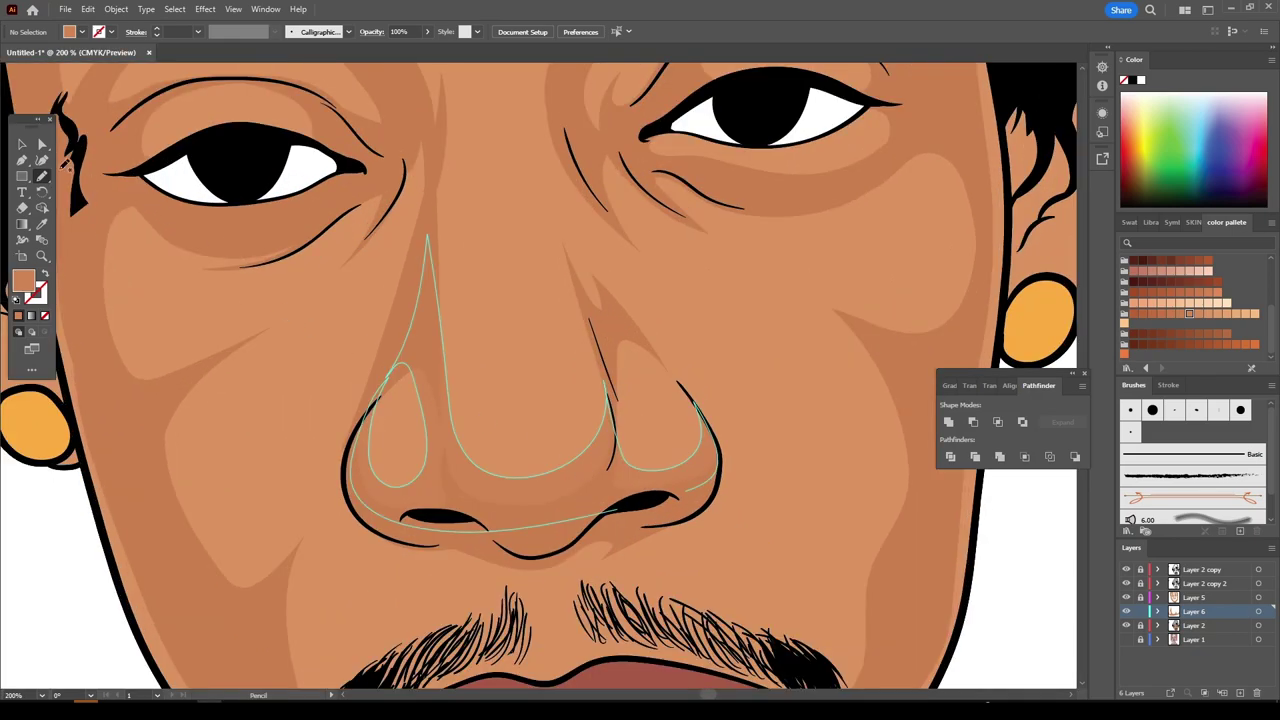
# - Check the new nose shape, then draw a highlight shape down the nose bridge
pyautogui.press('v')
pyautogui.click(478, 483)
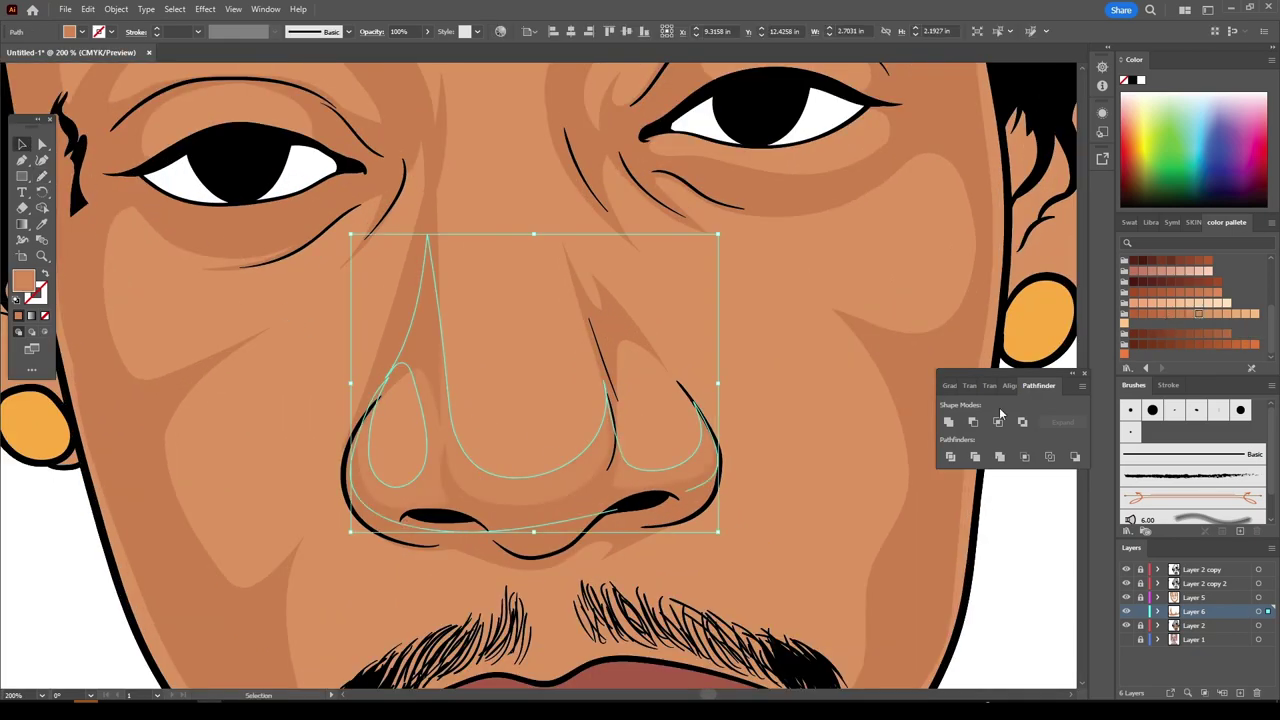
pyautogui.hotkey('ctrl', 'shift', 'a')
pyautogui.hotkey('ctrl', '-')
pyautogui.hotkey('ctrl', '-')
pyautogui.hotkey('ctrl', '+')
pyautogui.hotkey('ctrl', '+')
pyautogui.scroll(1, 829, 525)
pyautogui.click(41, 177)
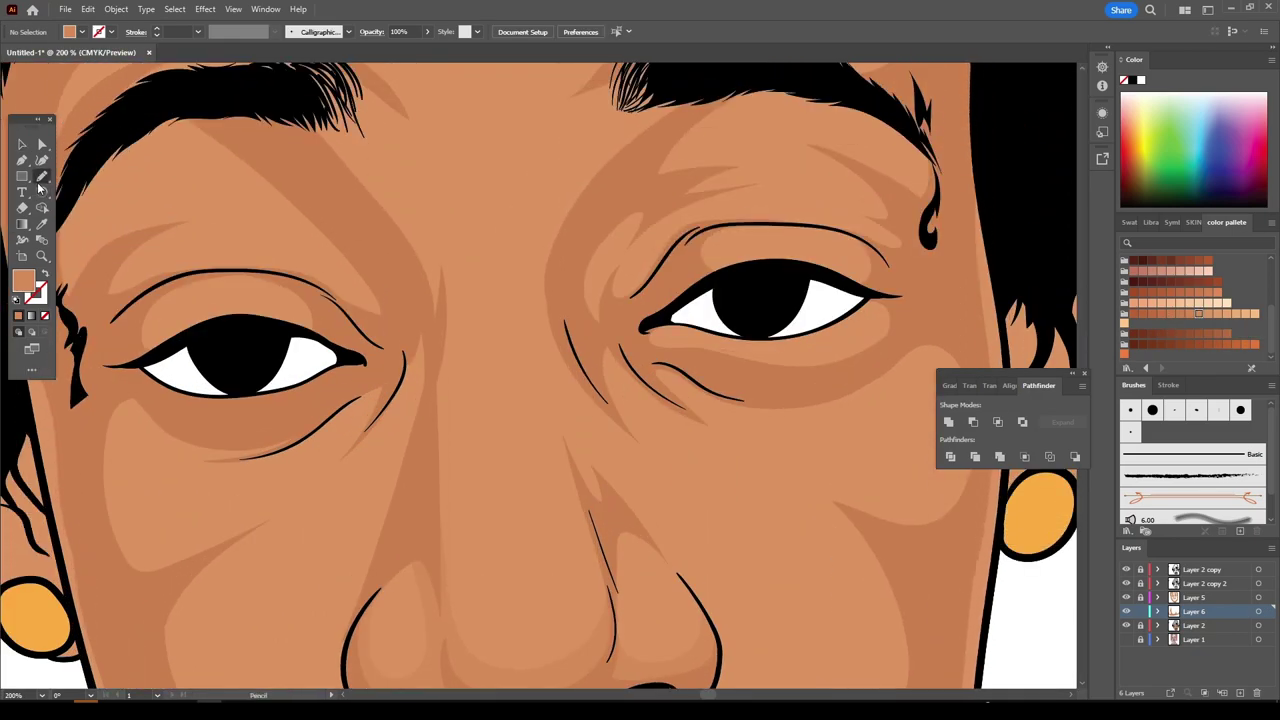
pyautogui.moveTo(460, 624)
pyautogui.mouseDown()
pyautogui.moveTo(618, 568)
pyautogui.moveTo(546, 200)
pyautogui.moveTo(445, 600)
pyautogui.mouseUp()
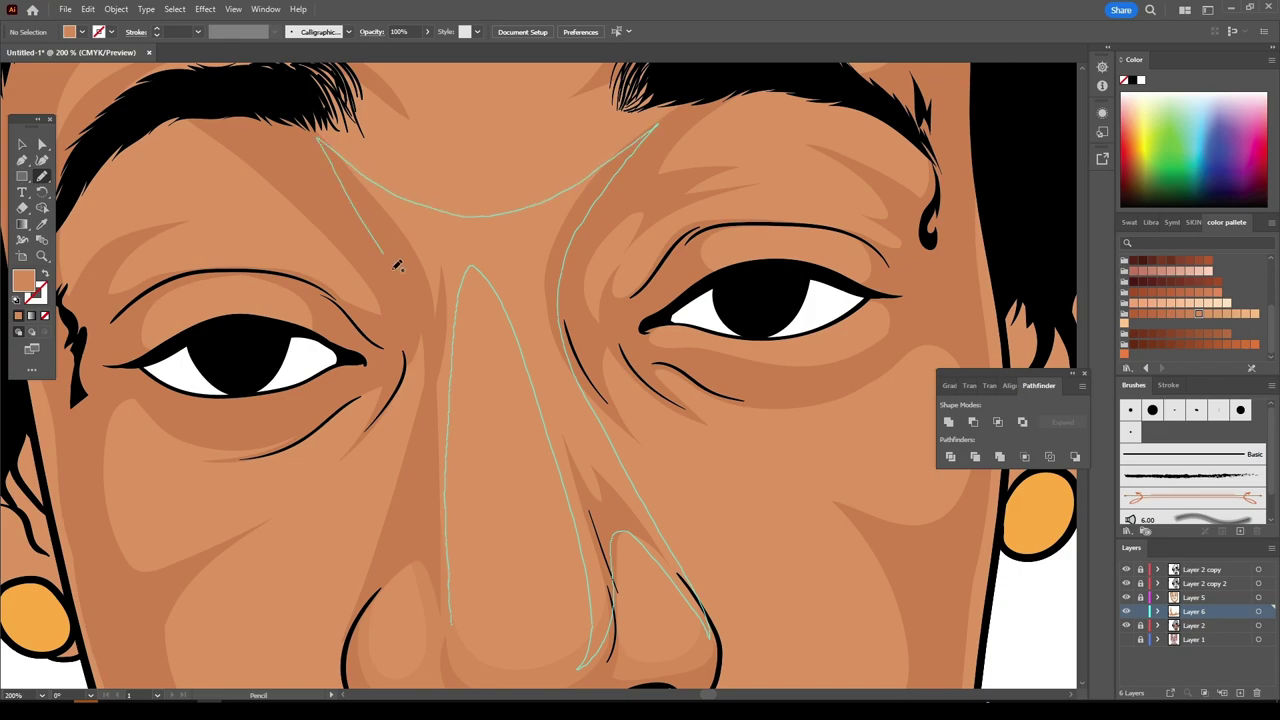
pyautogui.hotkey('ctrl', 'shift', 'a')
# - Draw a highlight shape across the forehead over the eyebrows
pyautogui.hotkey('ctrl', '-')
pyautogui.hotkey('ctrl', '-')
pyautogui.hotkey('ctrl', '-')
pyautogui.hotkey('ctrl', '+')
pyautogui.hotkey('ctrl', '+')
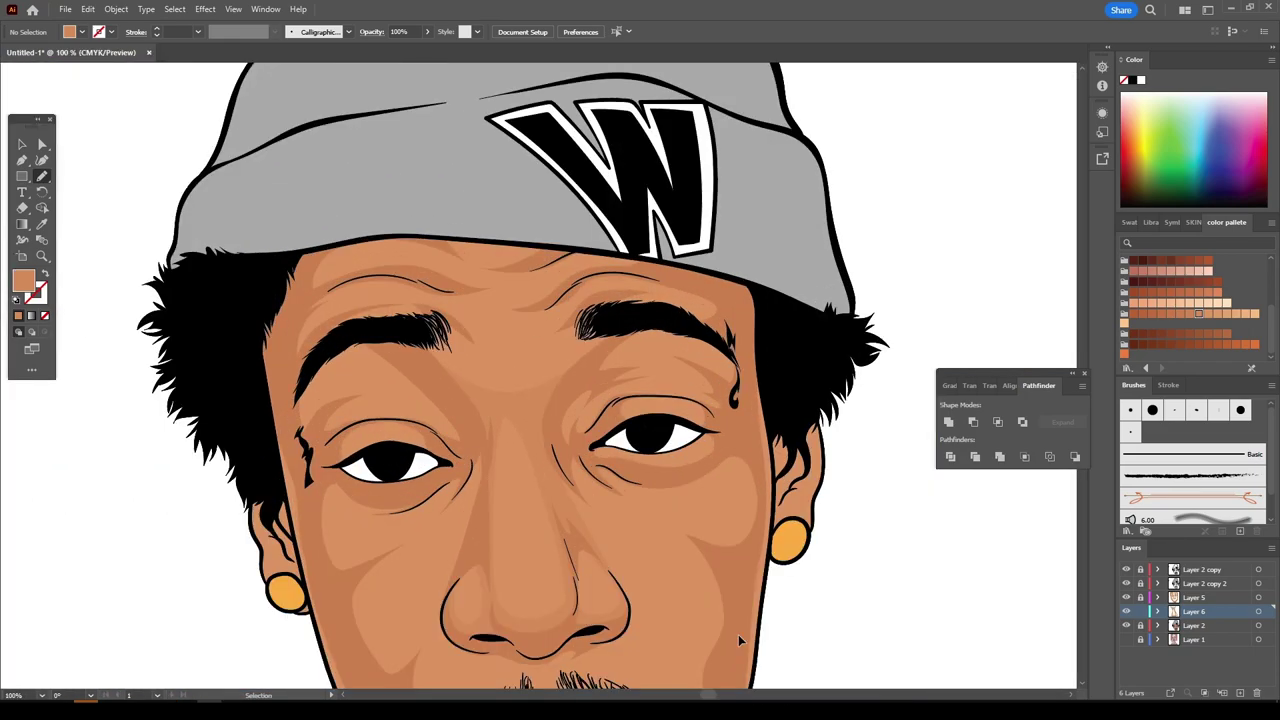
pyautogui.hotkey('ctrl', '+')
pyautogui.hotkey('ctrl', '+')
pyautogui.moveTo(548, 460); pyautogui.dragTo(630, 253)
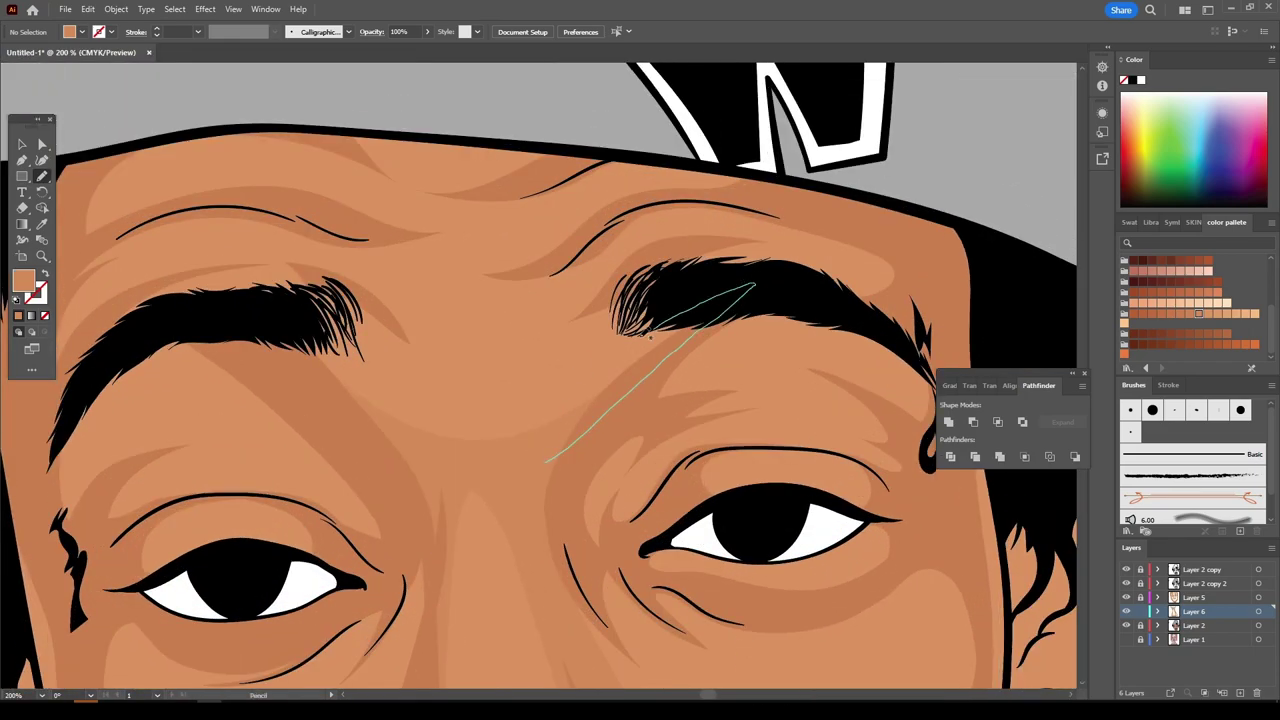
pyautogui.moveTo(587, 297)
pyautogui.mouseDown()
pyautogui.moveTo(605, 241)
pyautogui.moveTo(481, 270)
pyautogui.moveTo(537, 470)
pyautogui.mouseUp()
pyautogui.hotkey('ctrl', '0')
# - Draw light skin-tone Pencil shapes down the side of the nose and beside the mustache
pyautogui.scroll(2, 803, 586)
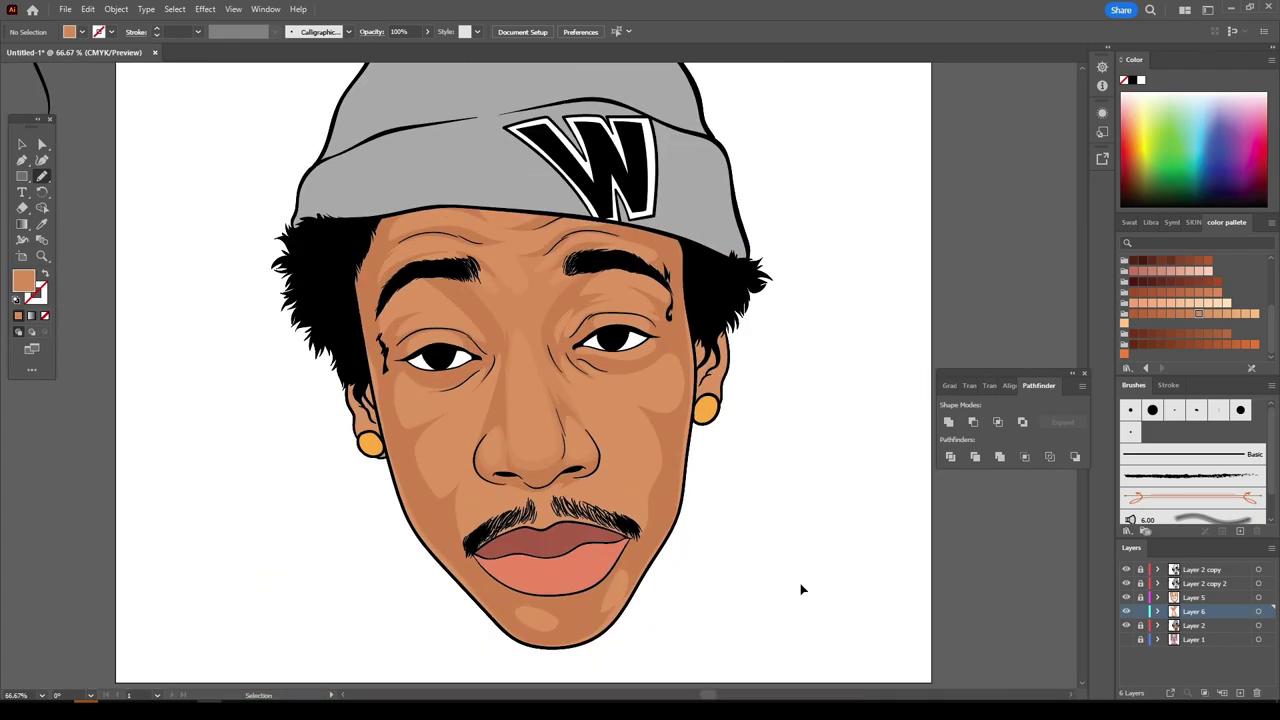
pyautogui.scroll(3, 587, 290)
pyautogui.scroll(2, 587, 290)
pyautogui.moveTo(608, 240); pyautogui.dragTo(667, 341)
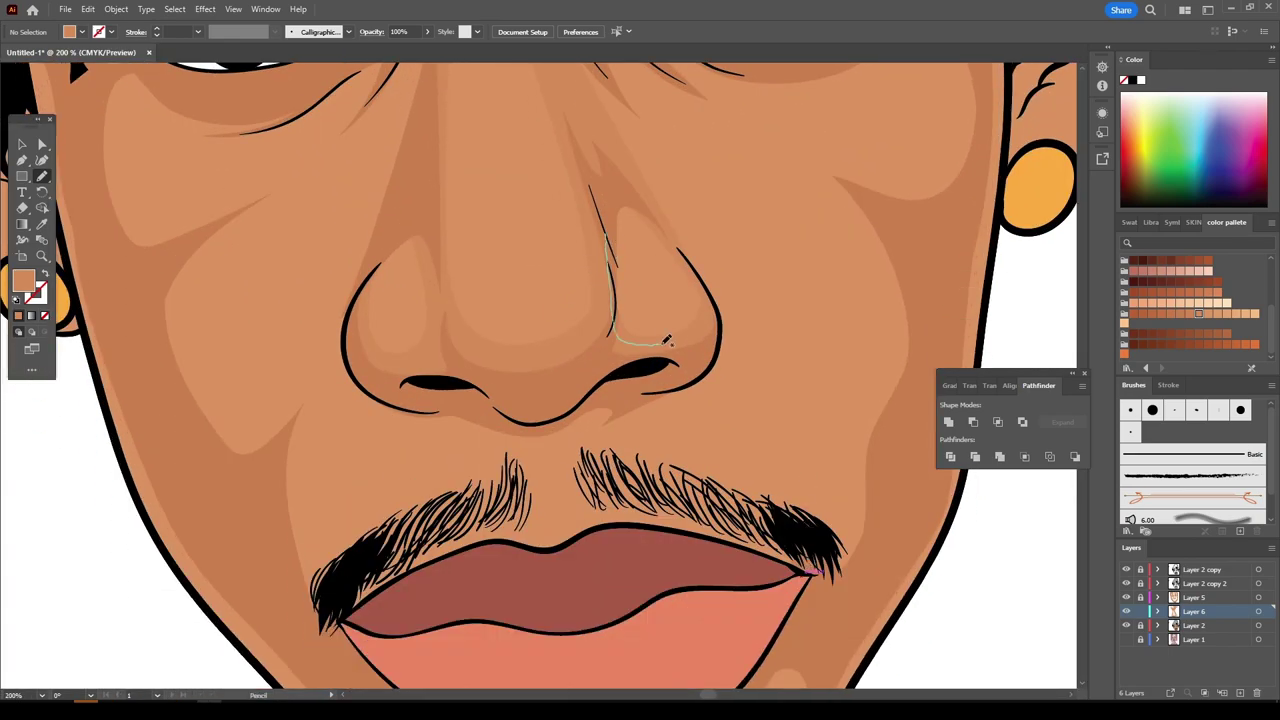
pyautogui.moveTo(634, 281); pyautogui.dragTo(672, 232)
pyautogui.scroll(-2, 660, 300)
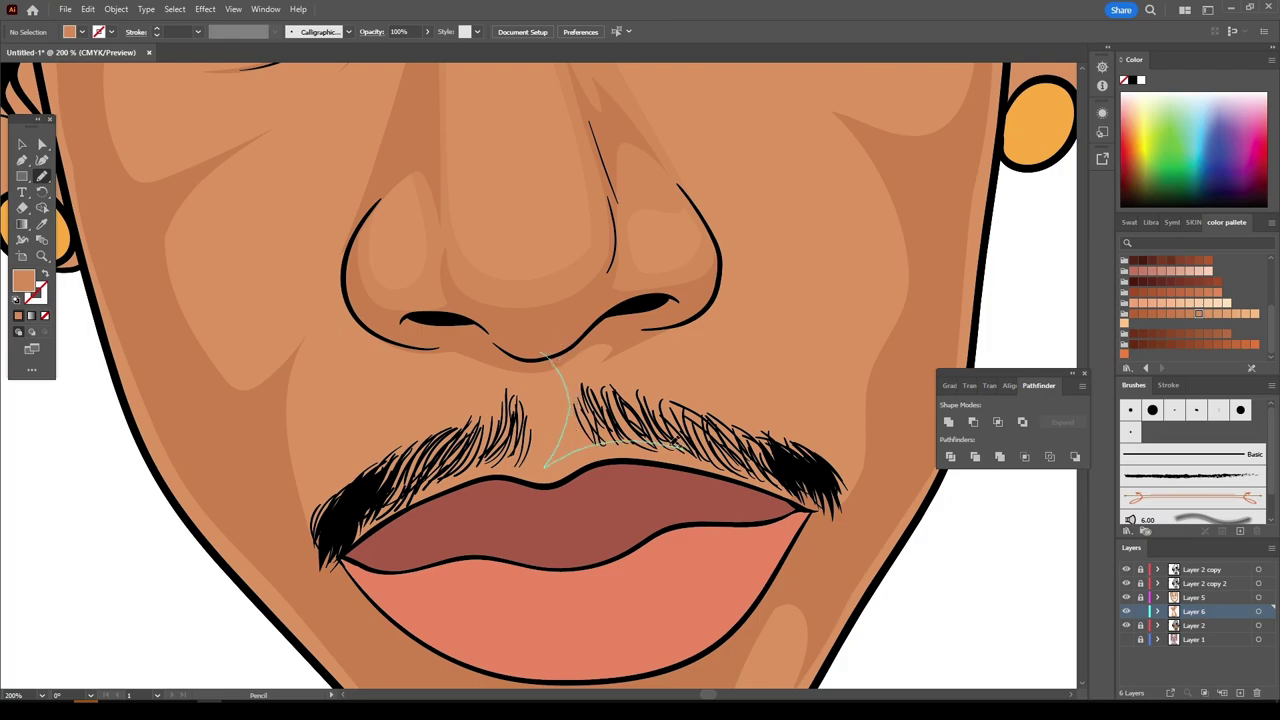
pyautogui.moveTo(549, 463); pyautogui.dragTo(681, 322)
pyautogui.moveTo(583, 385); pyautogui.dragTo(430, 466)
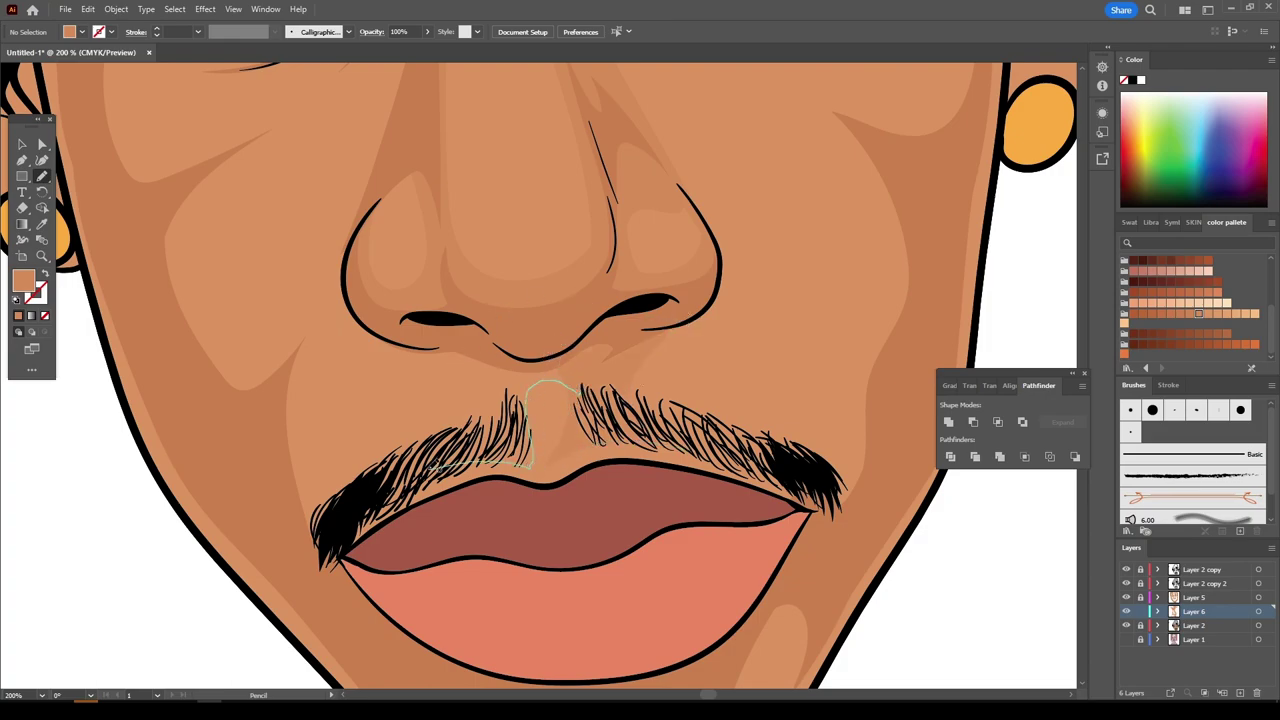
pyautogui.moveTo(320, 578)
pyautogui.mouseDown()
pyautogui.moveTo(479, 360)
pyautogui.moveTo(287, 308)
pyautogui.mouseUp()
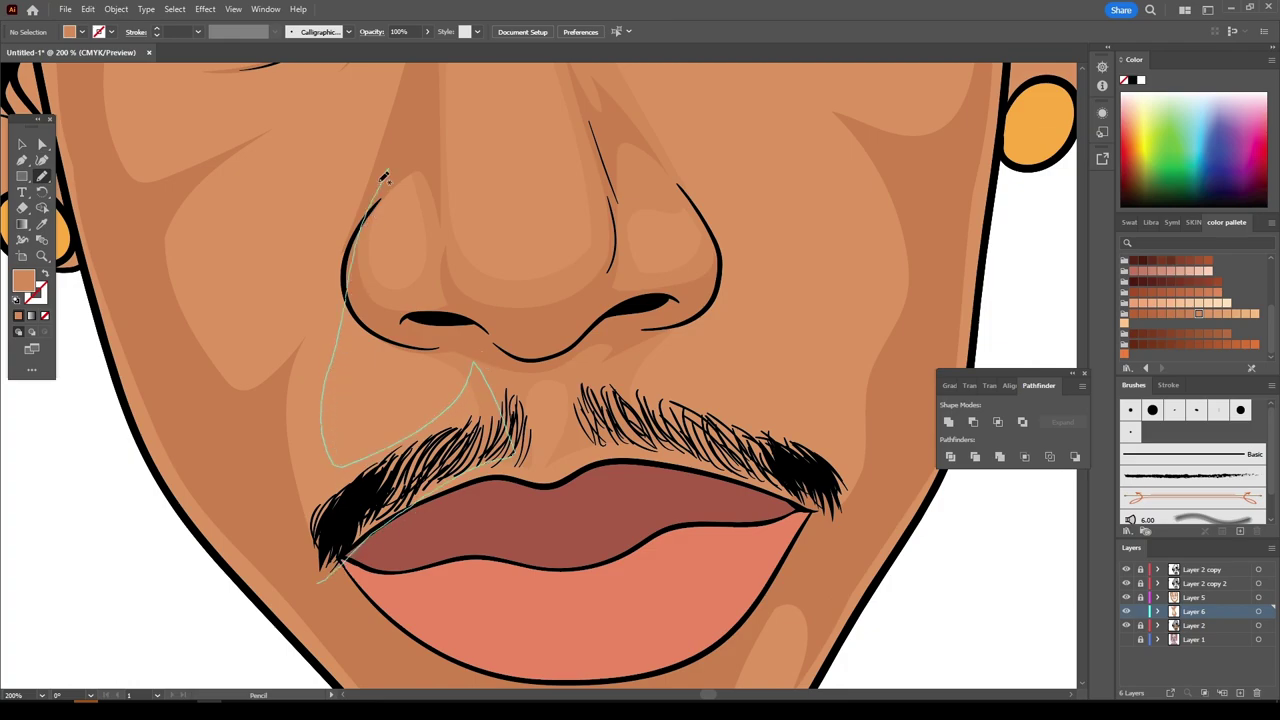
pyautogui.moveTo(287, 308); pyautogui.dragTo(288, 514)
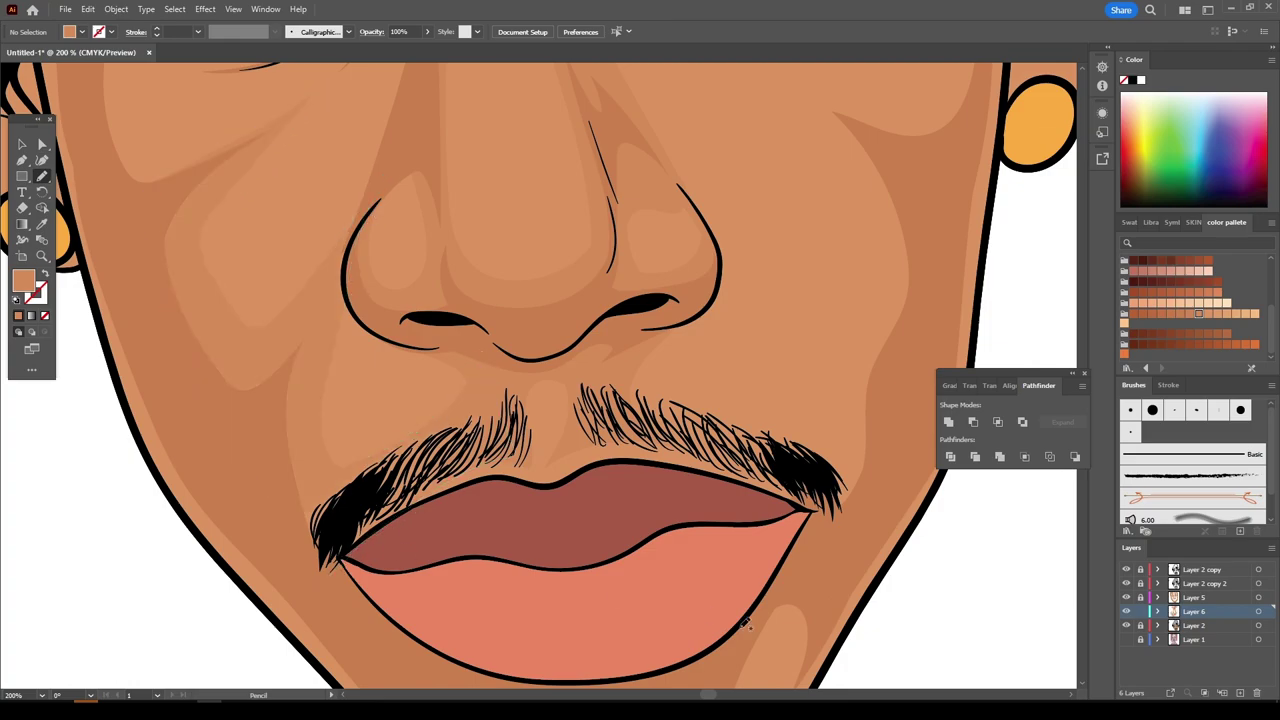
# - Add highlight shapes near the mustache, down the left side of the nose and near the chin
pyautogui.hotkey('ctrl', '-')
pyautogui.hotkey('ctrl', '-')
pyautogui.hotkey('ctrl', '-')
pyautogui.hotkey('ctrl', '-')
pyautogui.hotkey('ctrl', '-')
pyautogui.hotkey('ctrl', '+')
pyautogui.hotkey('ctrl', '+')
pyautogui.hotkey('ctrl', '+')
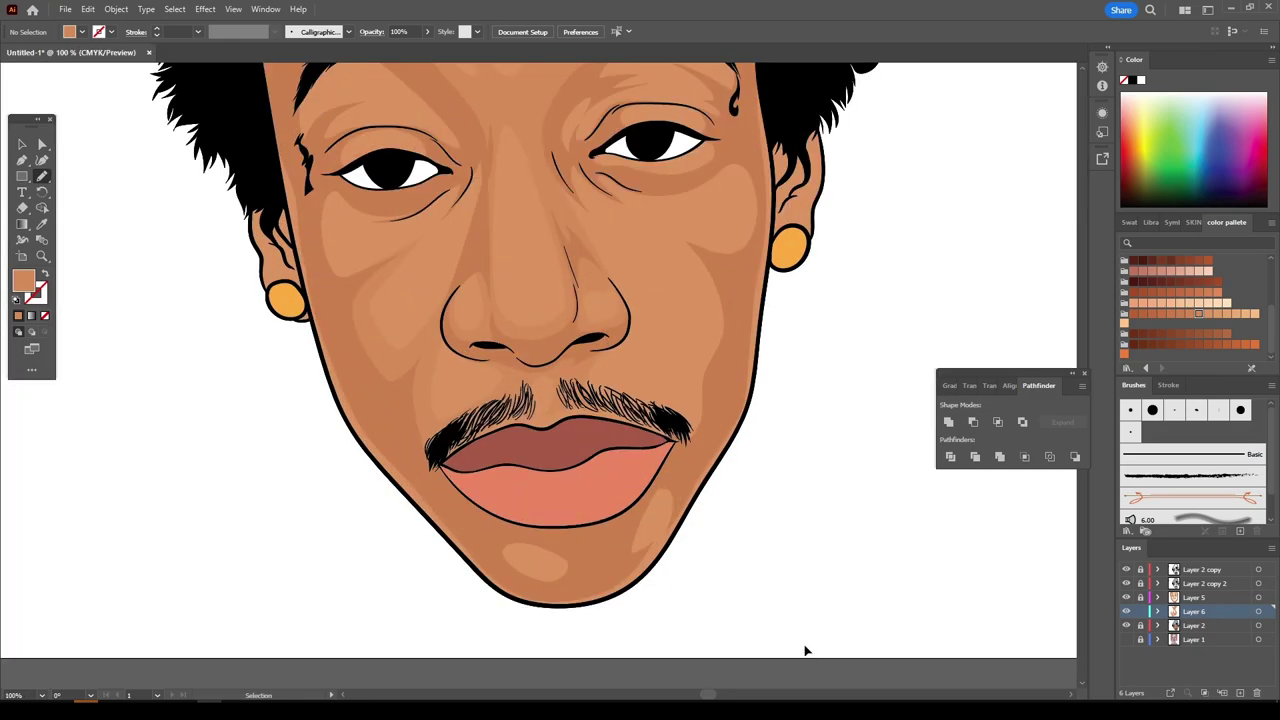
pyautogui.hotkey('ctrl', '+')
pyautogui.moveTo(490, 638); pyautogui.dragTo(625, 520)
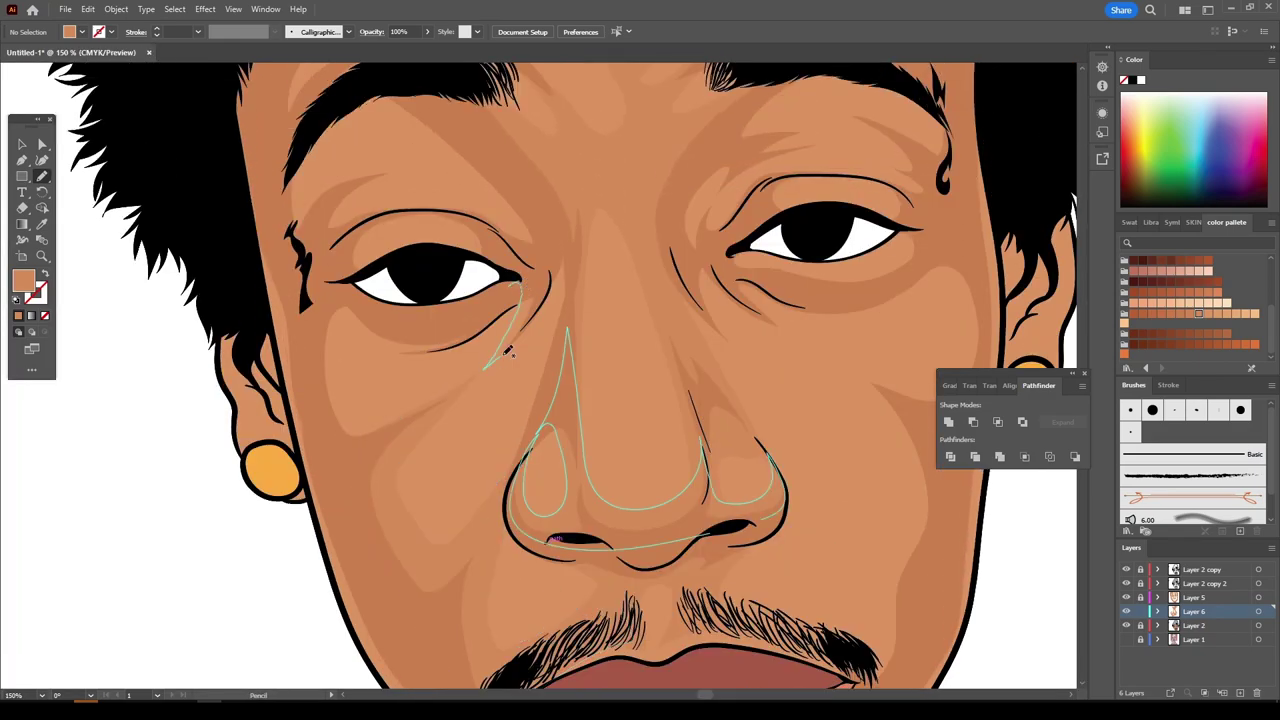
pyautogui.moveTo(565, 295); pyautogui.dragTo(510, 485)
pyautogui.hotkey('ctrl', '-')
pyautogui.hotkey('ctrl', '-')
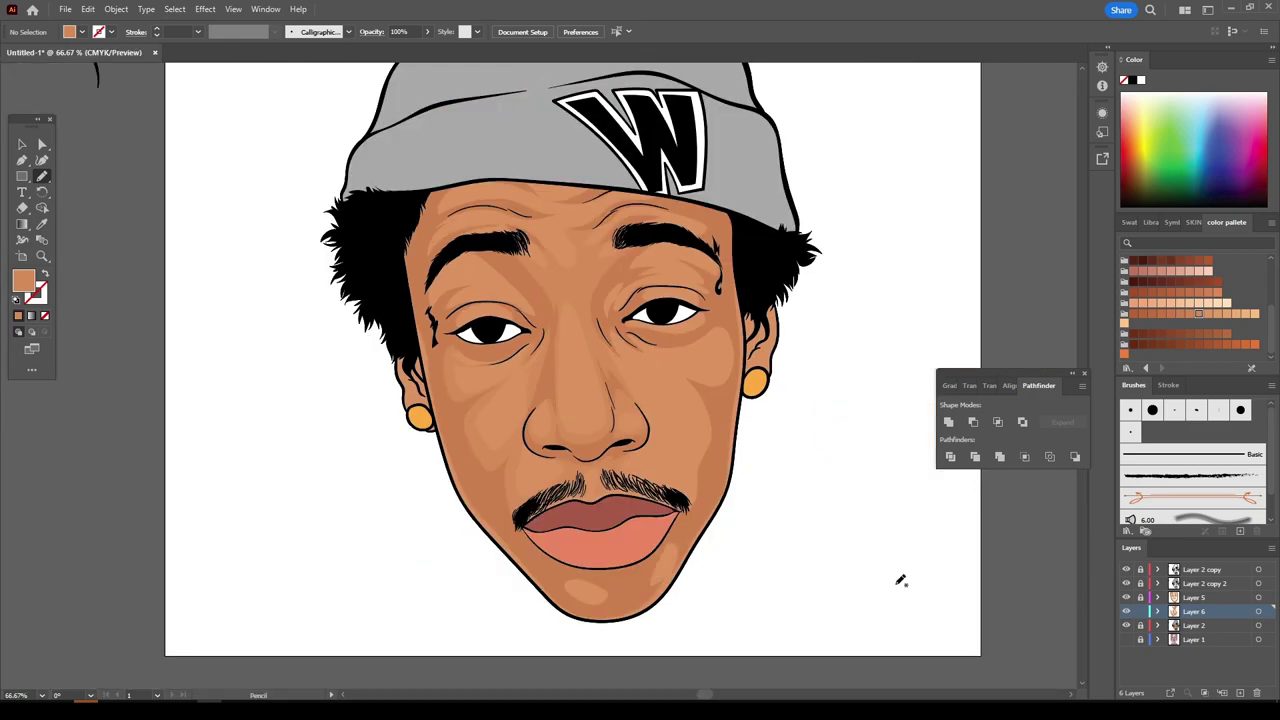
pyautogui.hotkey('ctrl', '+')
pyautogui.hotkey('ctrl', '+')
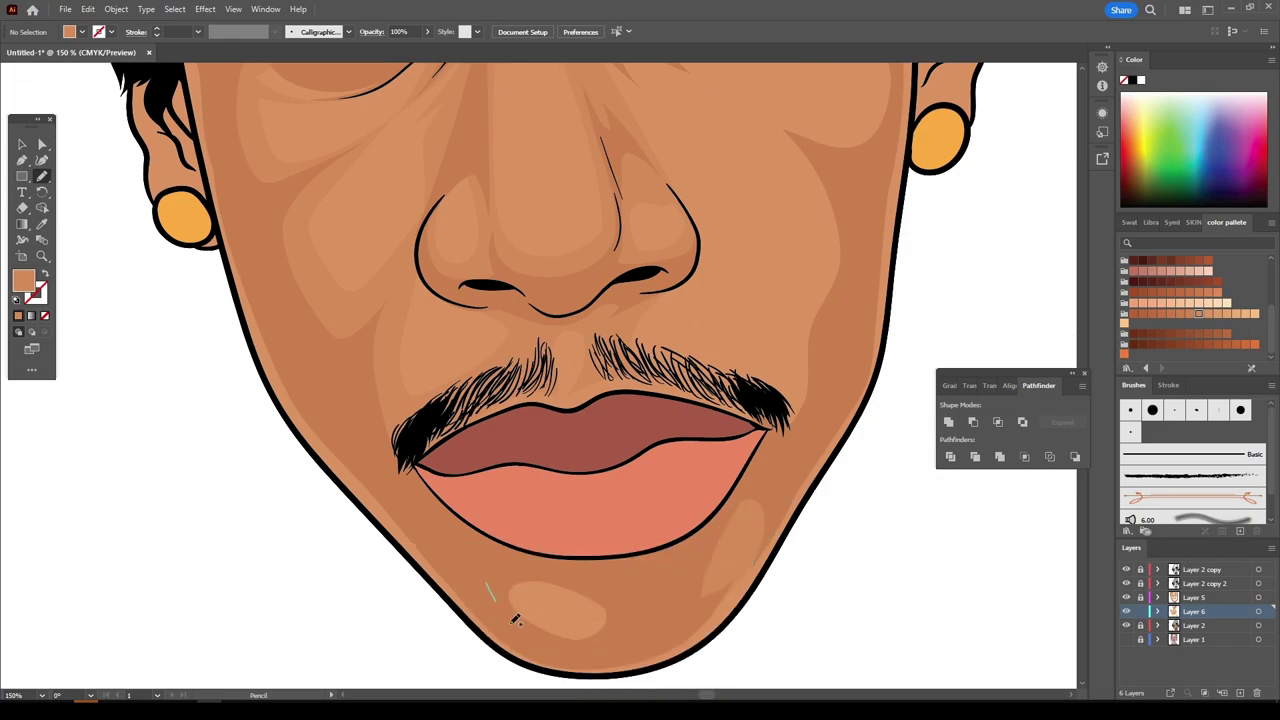
pyautogui.hotkey('ctrl', '-')
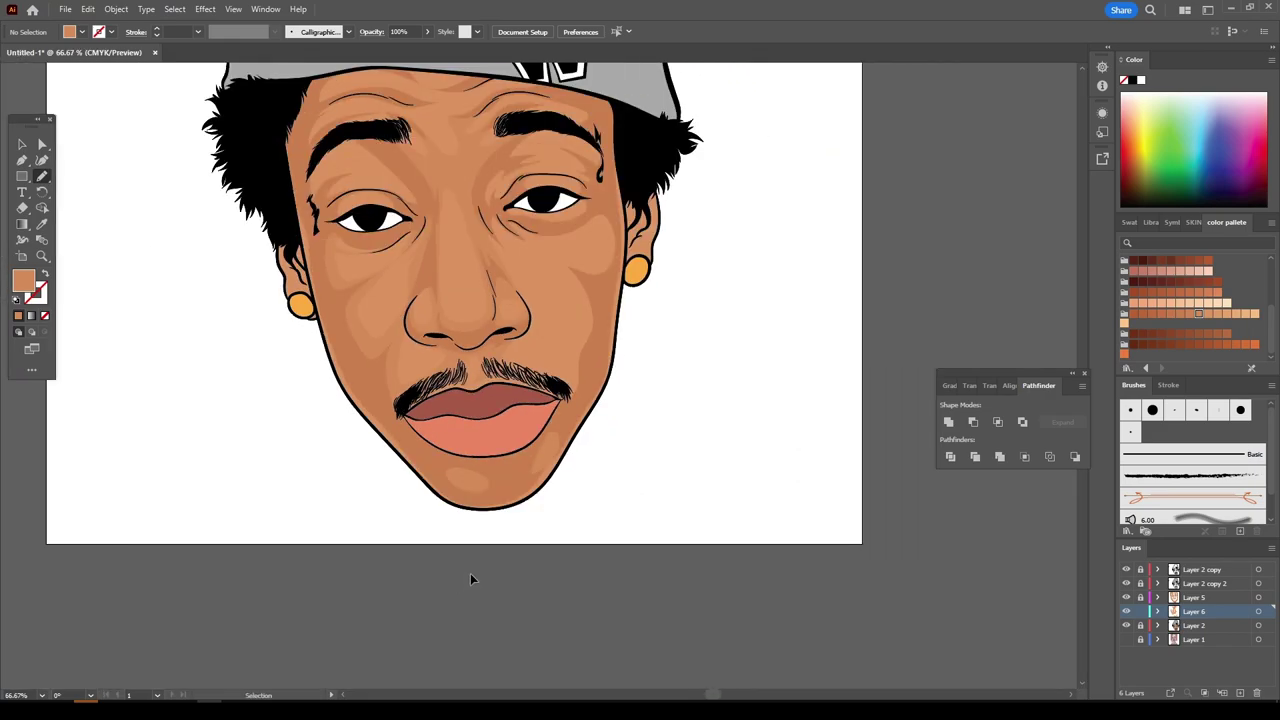
pyautogui.hotkey('ctrl', '+')
pyautogui.hotkey('ctrl', '+')
# - Draw a highlight down the right cheek and a zigzag shape around and below the left eye
pyautogui.scroll(1, 700, 514)
pyautogui.moveTo(691, 520)
pyautogui.mouseDown()
pyautogui.moveTo(440, 610)
pyautogui.moveTo(580, 600)
pyautogui.moveTo(541, 388)
pyautogui.moveTo(590, 424)
pyautogui.moveTo(637, 296)
pyautogui.moveTo(503, 171)
pyautogui.moveTo(697, 223)
pyautogui.moveTo(623, 129)
pyautogui.moveTo(455, 83)
pyautogui.moveTo(735, 474)
pyautogui.mouseUp()
pyautogui.hotkey('ctrl', '-')
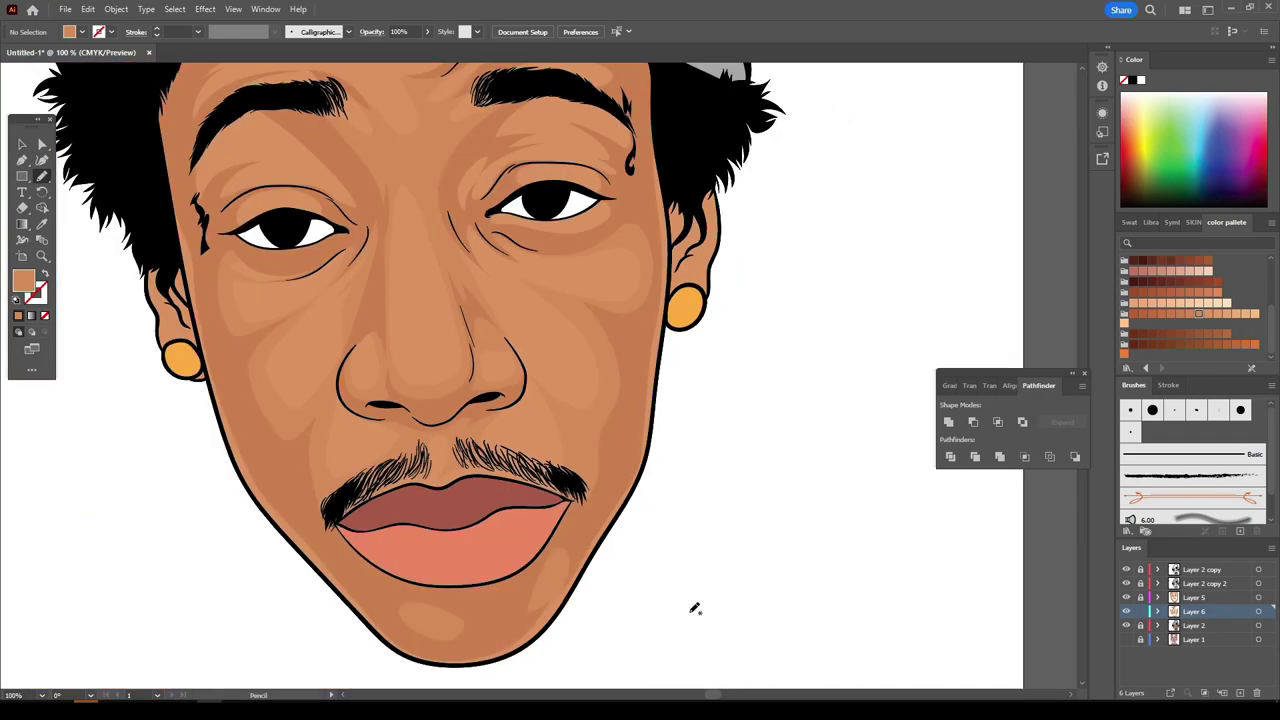
pyautogui.hotkey('ctrl', '+')
pyautogui.moveTo(355, 292); pyautogui.dragTo(520, 355)
pyautogui.scroll(3, 520, 355)
pyautogui.moveTo(440, 428)
pyautogui.mouseDown()
pyautogui.moveTo(571, 449)
pyautogui.moveTo(700, 390)
pyautogui.moveTo(470, 378)
pyautogui.mouseUp()
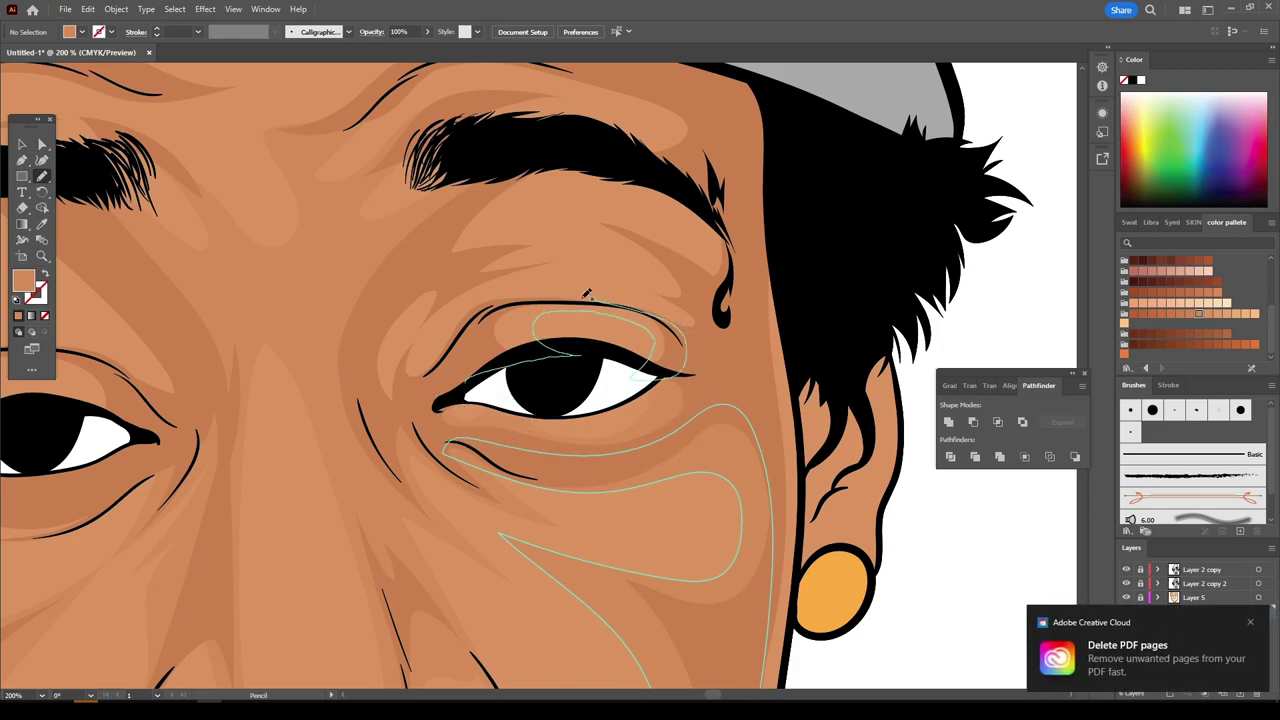
pyautogui.scroll(1, 362, 393)
pyautogui.moveTo(485, 405)
pyautogui.mouseDown()
pyautogui.moveTo(508, 363)
pyautogui.moveTo(583, 327)
pyautogui.moveTo(677, 349)
pyautogui.moveTo(694, 277)
pyautogui.moveTo(491, 271)
pyautogui.moveTo(356, 432)
pyautogui.moveTo(448, 440)
pyautogui.mouseUp()
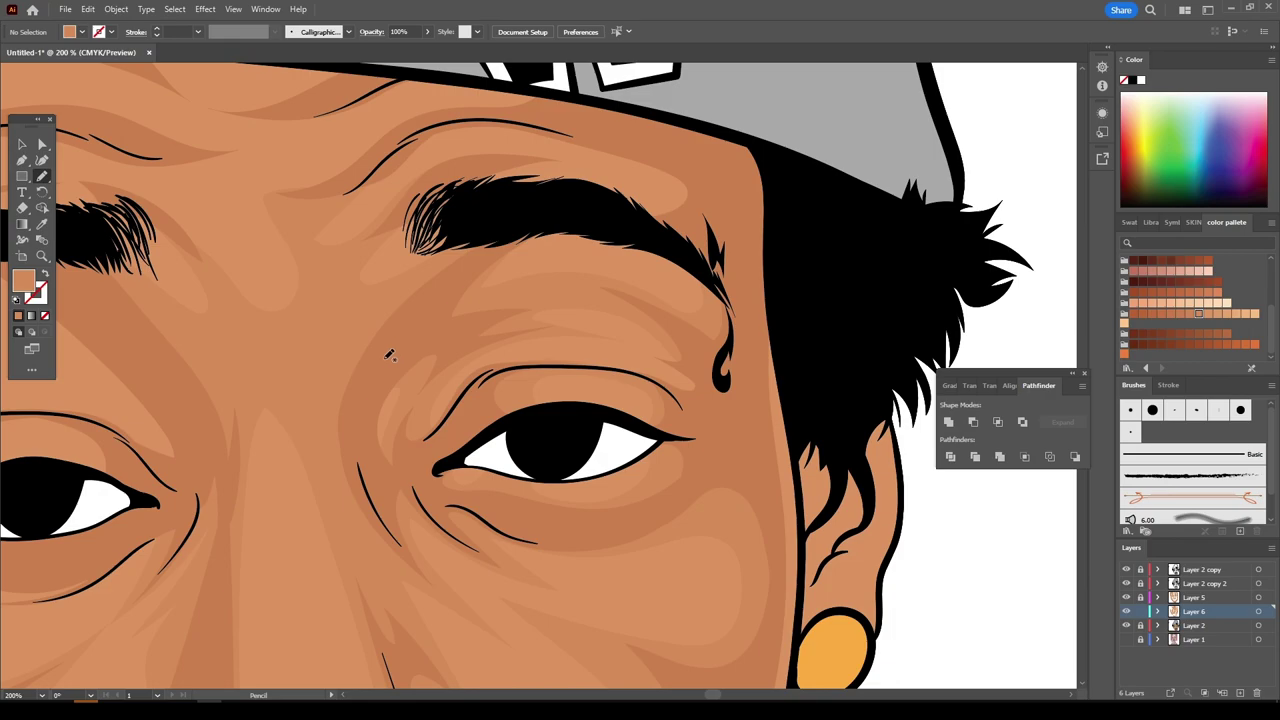
pyautogui.moveTo(357, 520); pyautogui.dragTo(470, 560)
pyautogui.scroll(-3, 383, 540)
pyautogui.scroll(4, 383, 540)
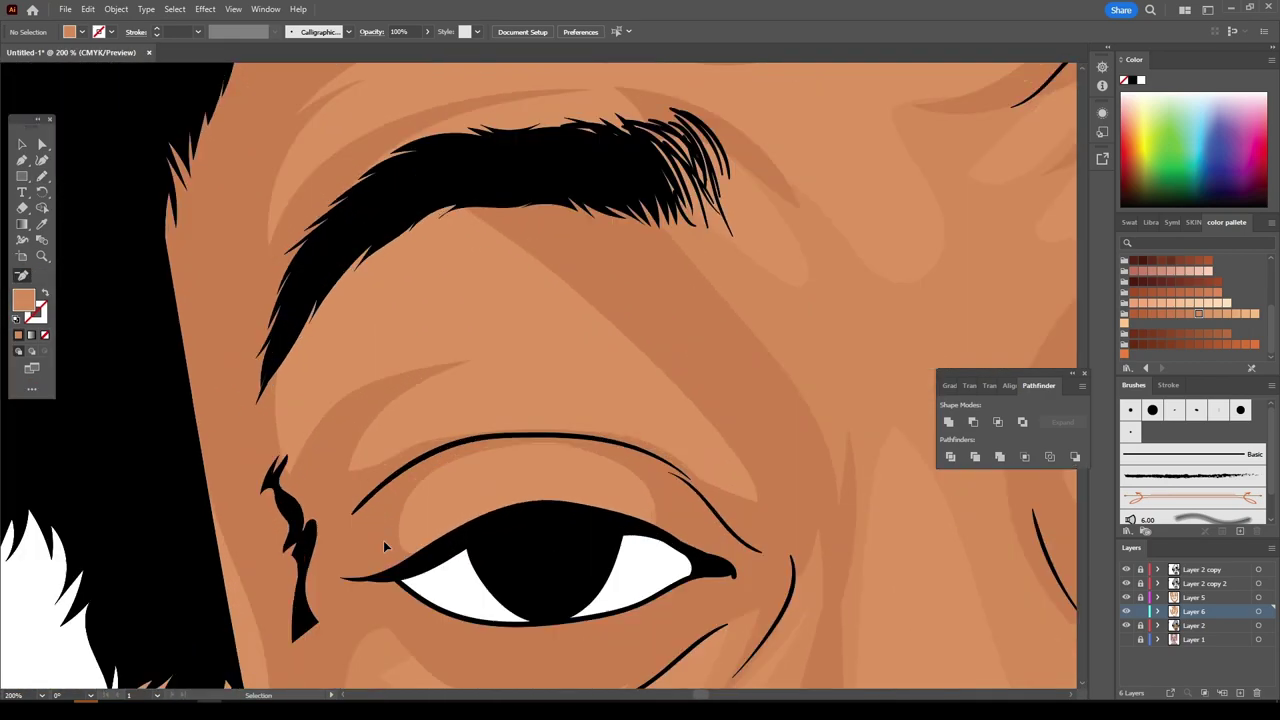
# - Add shading over the upper eyelid and along the brow up to the forehead
pyautogui.press('n')
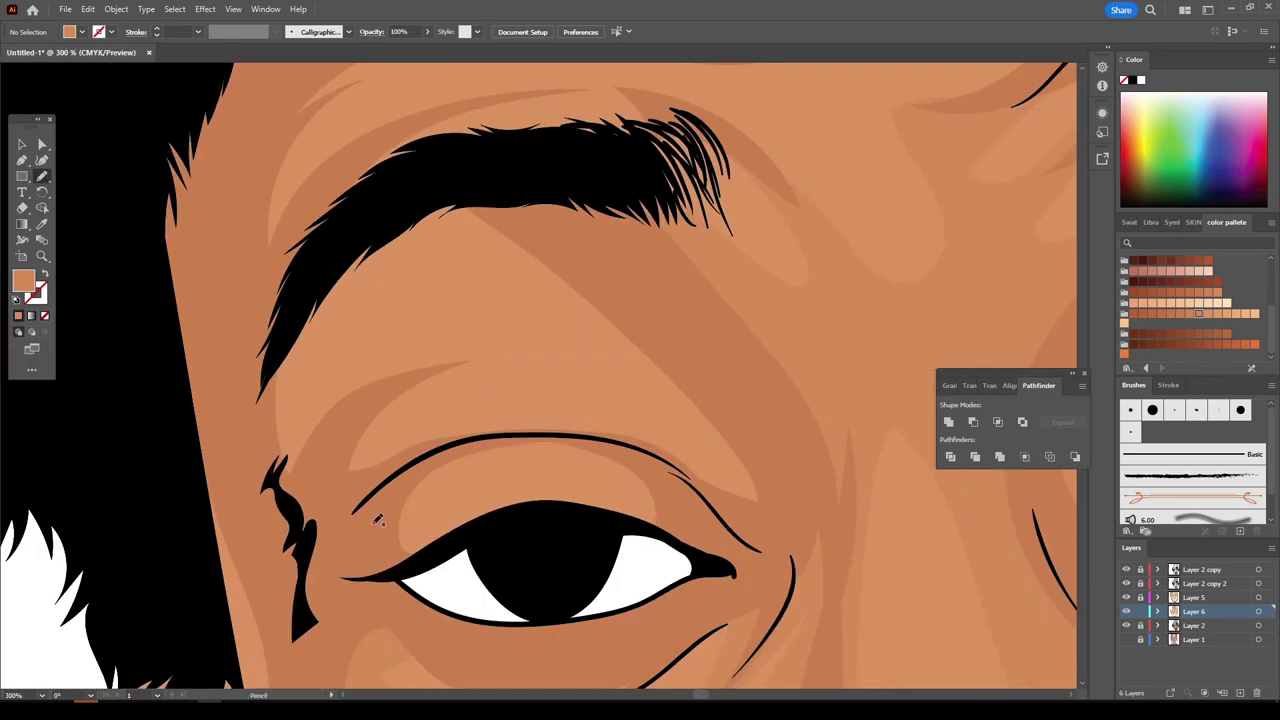
pyautogui.moveTo(378, 520); pyautogui.dragTo(381, 494)
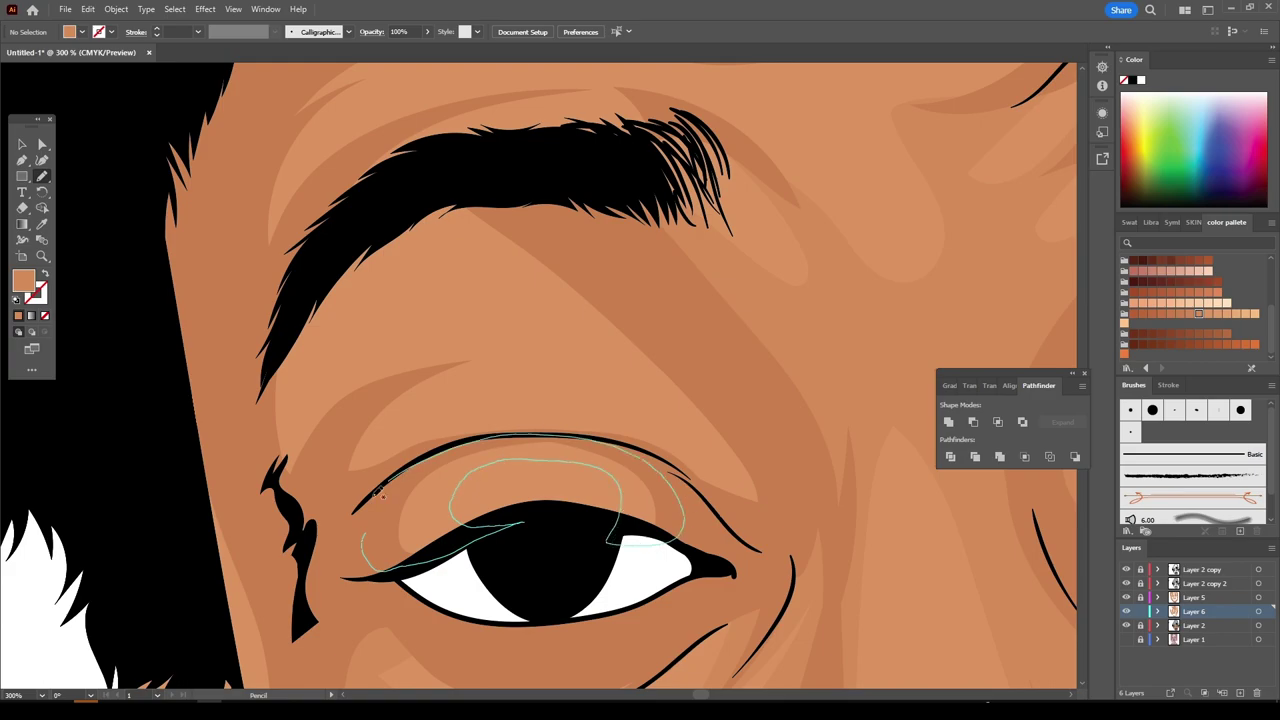
pyautogui.moveTo(650, 463)
pyautogui.mouseDown()
pyautogui.moveTo(300, 458)
pyautogui.moveTo(767, 426)
pyautogui.moveTo(757, 555)
pyautogui.mouseUp()
pyautogui.keyDown('alt'); pyautogui.scroll(-3, 757, 555); pyautogui.keyUp('alt')
pyautogui.keyDown('alt'); pyautogui.scroll(2, 355, 325); pyautogui.keyUp('alt')
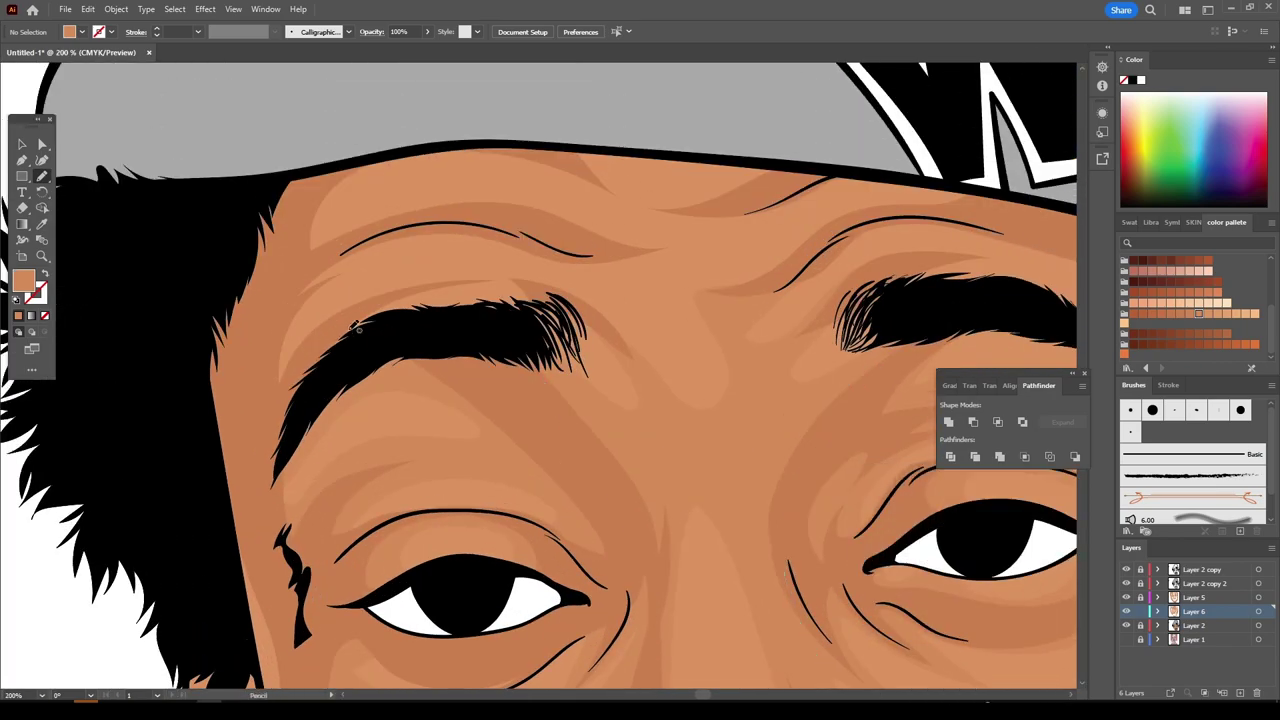
pyautogui.moveTo(355, 325)
pyautogui.mouseDown()
pyautogui.moveTo(680, 245)
pyautogui.moveTo(460, 188)
pyautogui.moveTo(694, 185)
pyautogui.moveTo(262, 446)
pyautogui.mouseUp()
pyautogui.keyDown('alt'); pyautogui.scroll(-4, 262, 446); pyautogui.keyUp('alt')
pyautogui.keyDown('alt'); pyautogui.scroll(2, 748, 606); pyautogui.keyUp('alt')
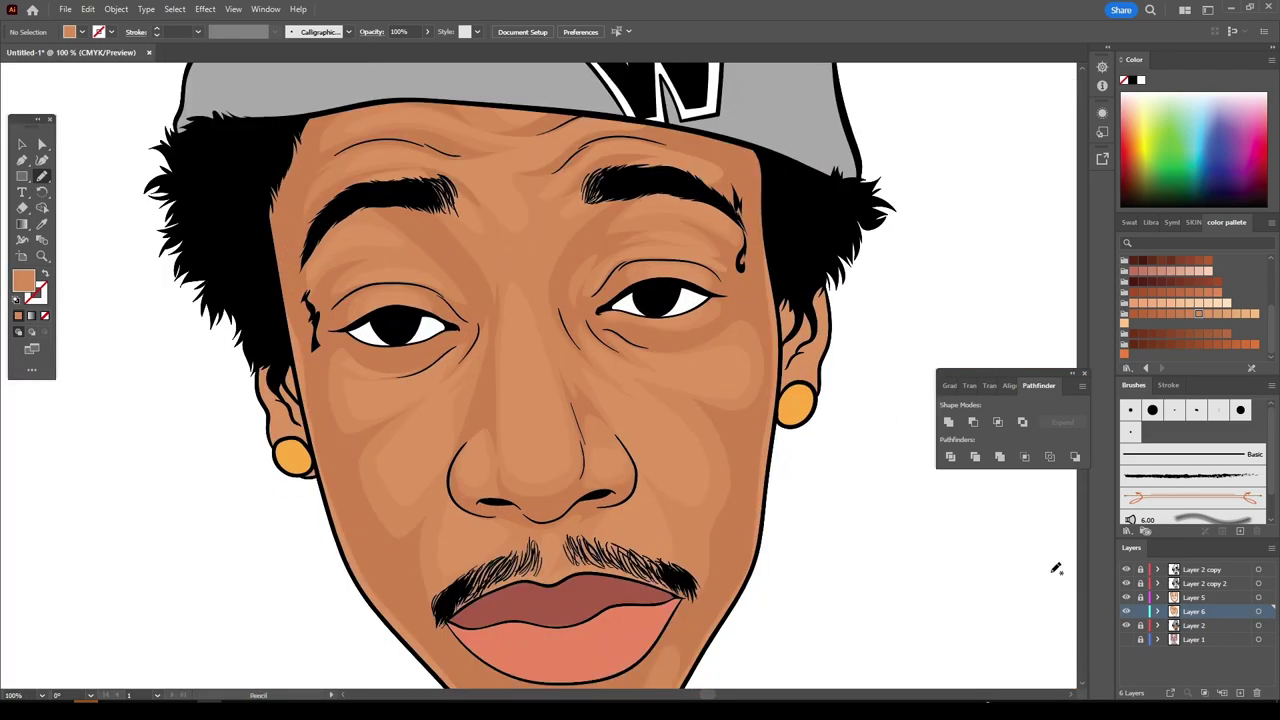
pyautogui.hotkey('ctrl', '-')
# - Create a new Layer 7 for shading and zoom in close on the nose
pyautogui.click(1195, 597)
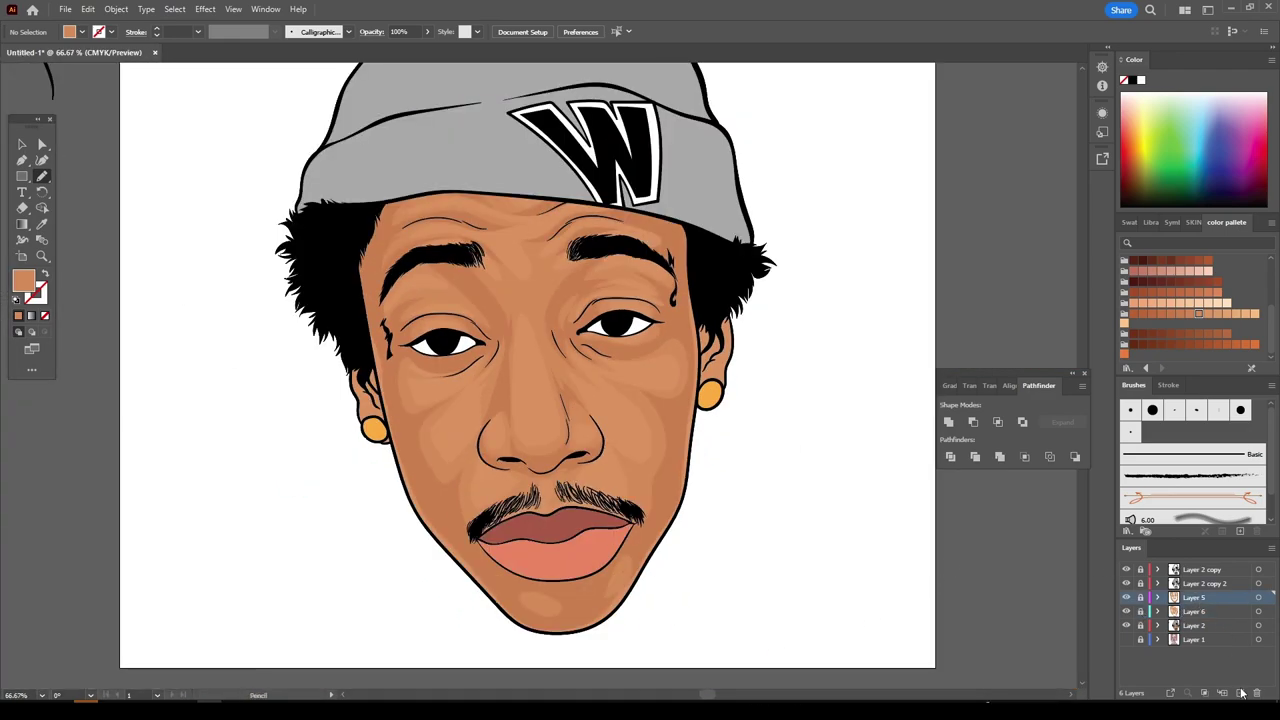
pyautogui.click(1240, 692)
pyautogui.scroll(-1, 766, 523)
pyautogui.hotkey('ctrl', '+')
pyautogui.hotkey('ctrl', '+')
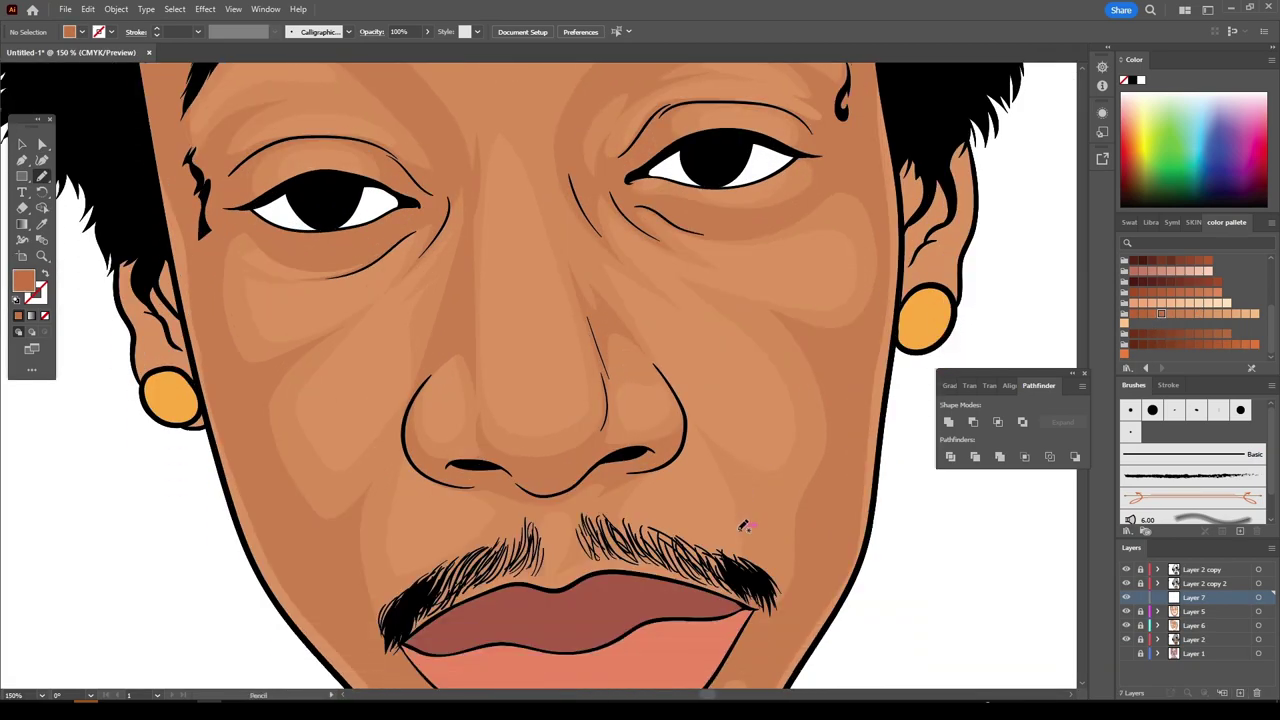
pyautogui.hotkey('ctrl', '+')
pyautogui.hotkey('ctrl', '+')
pyautogui.hotkey('ctrl', '+')
pyautogui.scroll(1, 566, 460)
# - Draw a closed shadow shape beneath the nose tip along the nostril edges
pyautogui.moveTo(627, 446); pyautogui.dragTo(770, 424)
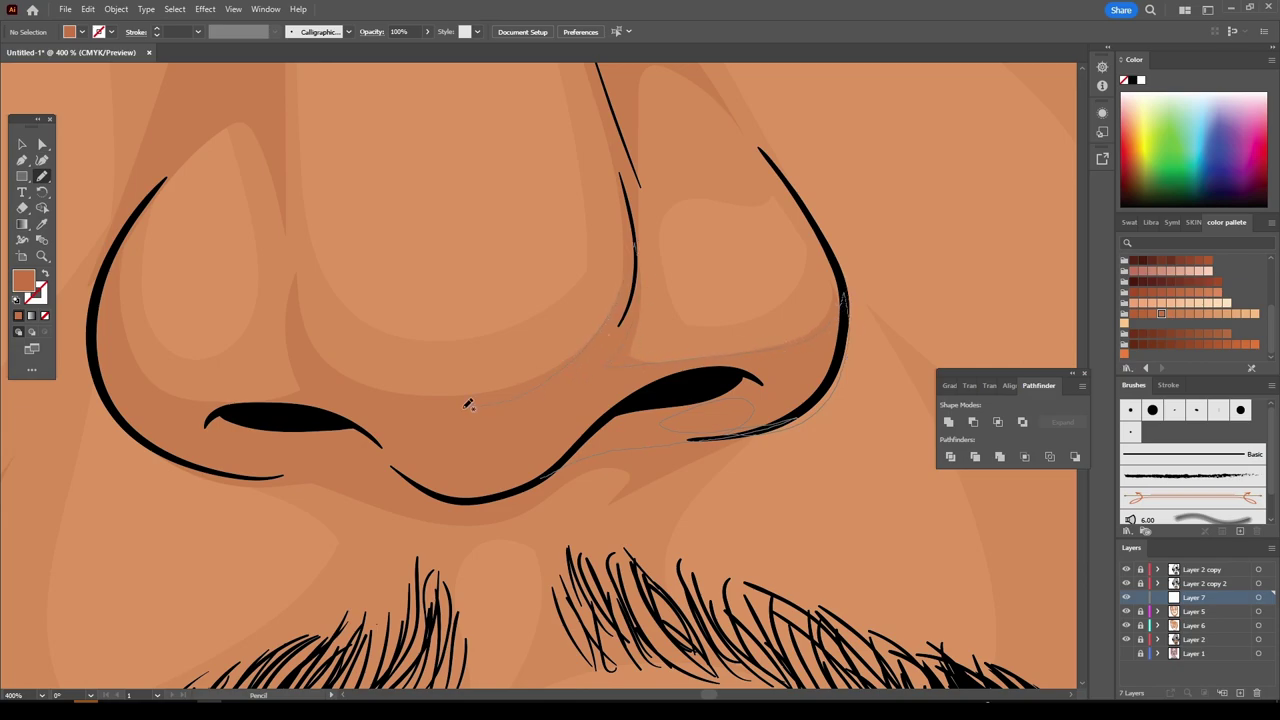
pyautogui.moveTo(401, 452); pyautogui.dragTo(561, 464)
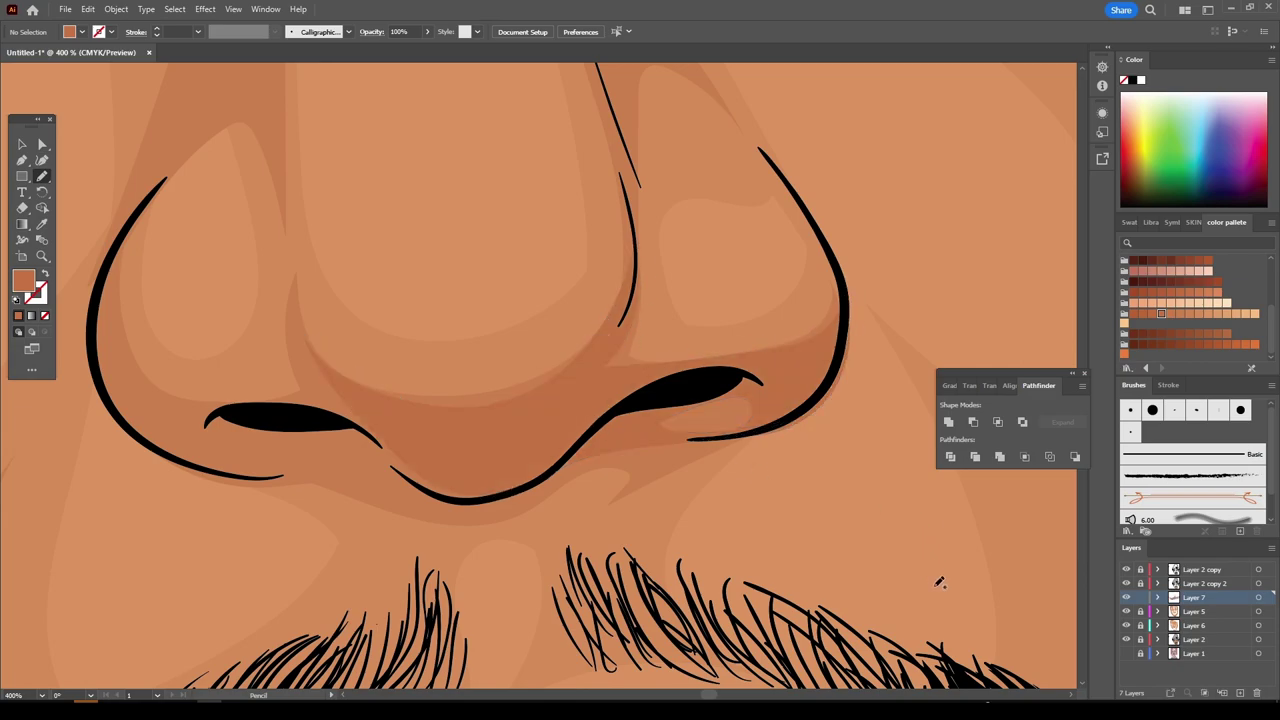
pyautogui.hotkey('ctrl', '-')
pyautogui.hotkey('ctrl', '-')
pyautogui.hotkey('ctrl', '-')
pyautogui.hotkey('ctrl', '+')
pyautogui.hotkey('ctrl', '+')
pyautogui.hotkey('ctrl', '+')
pyautogui.scroll(2, 809, 532)
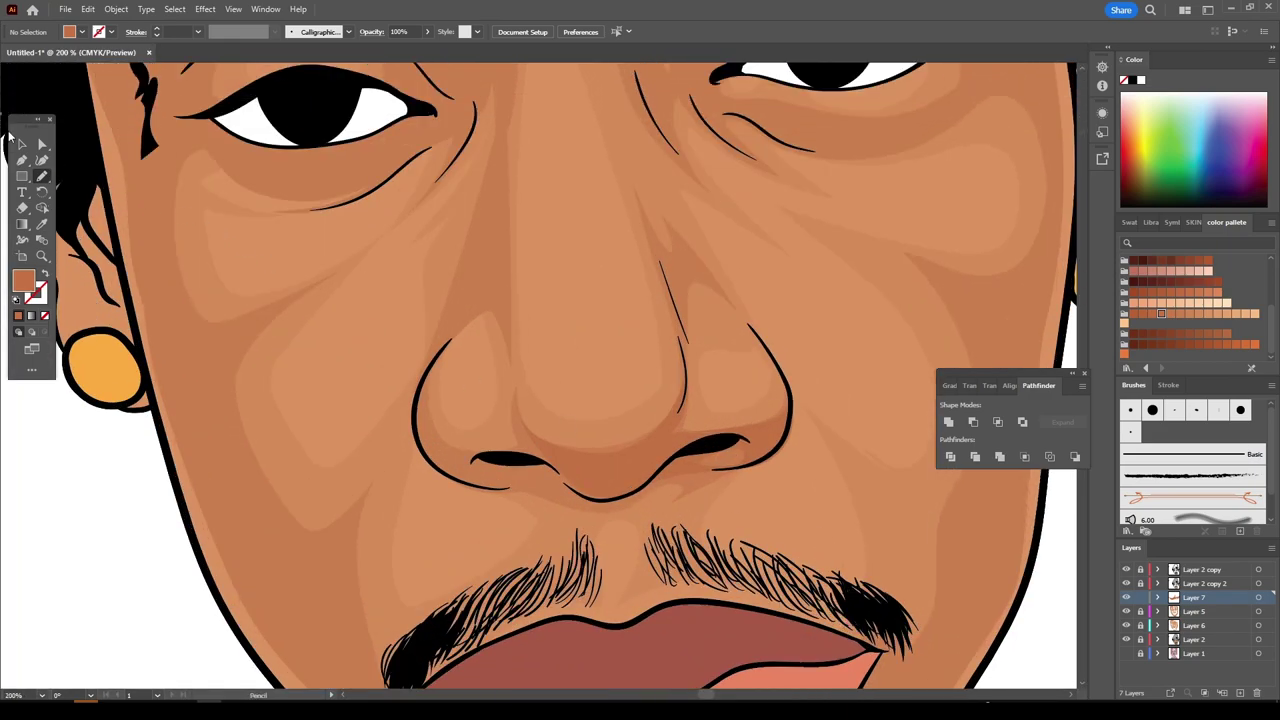
# - Select the nose shadow shape and refine it with a Pencil stroke along the nose outline
pyautogui.click(22, 143)
pyautogui.click(572, 416)
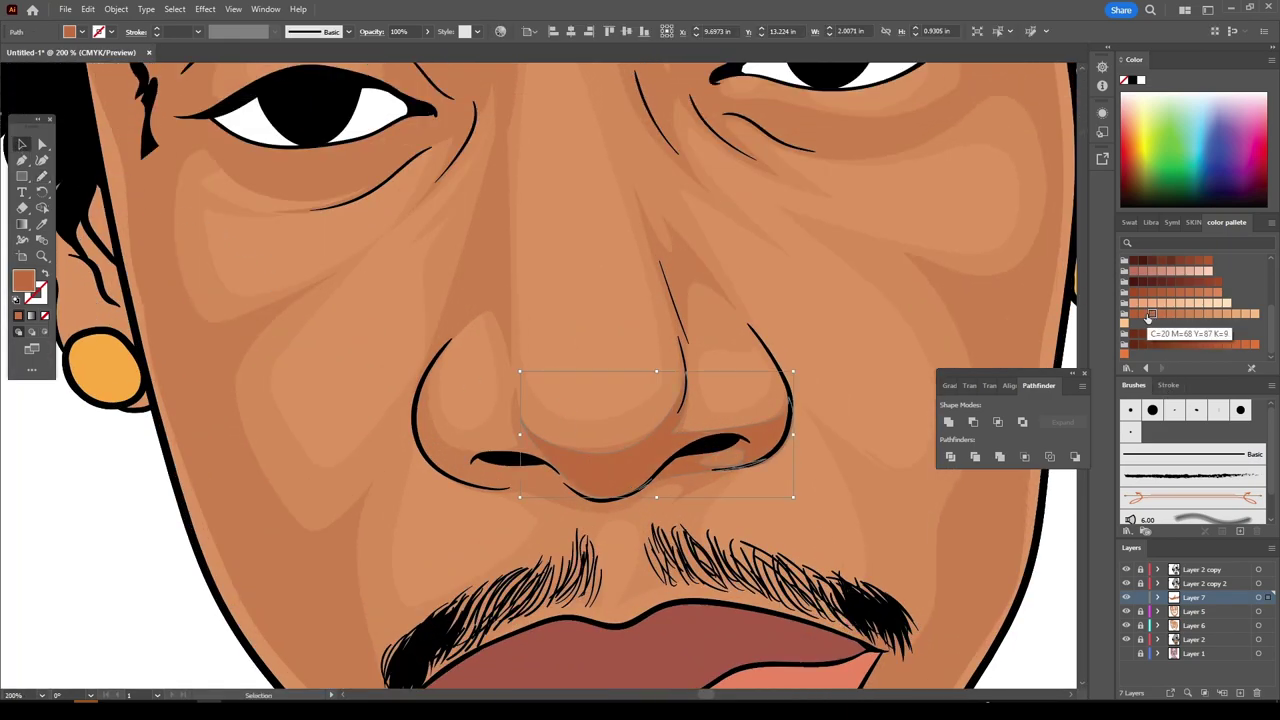
pyautogui.hotkey('ctrl', '0')
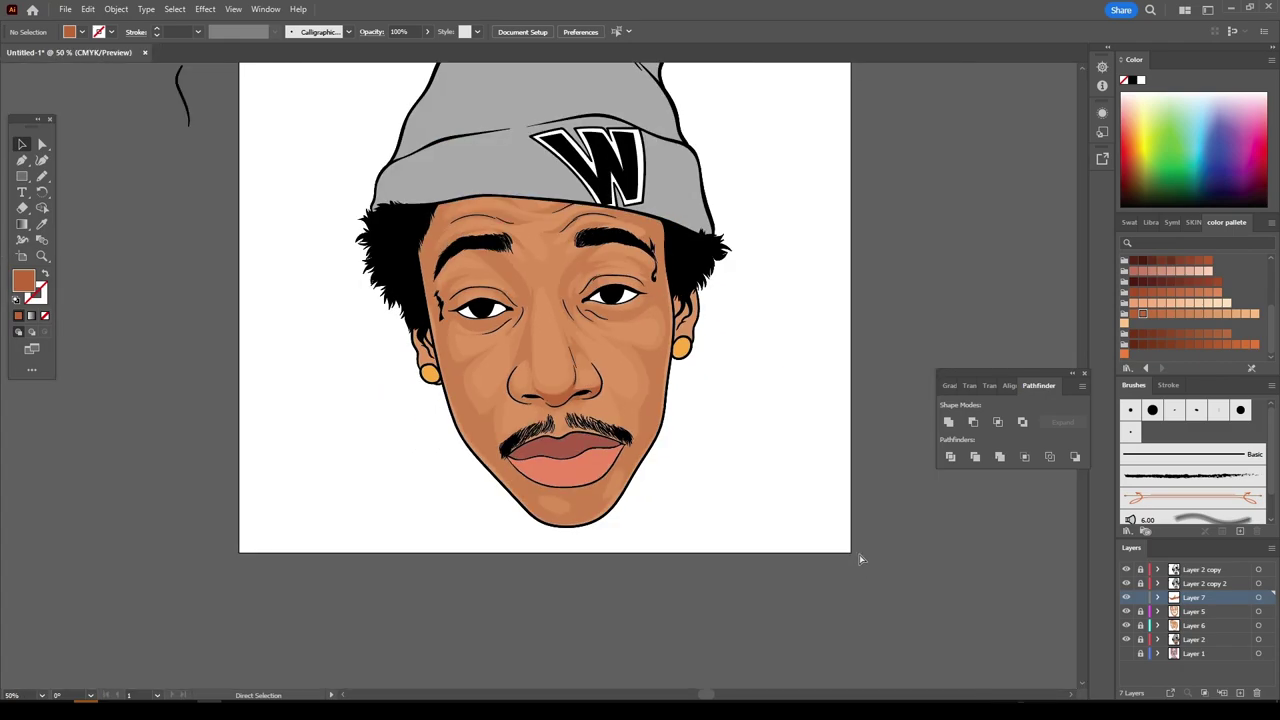
pyautogui.scroll(4, 845, 560)
pyautogui.click(42, 175)
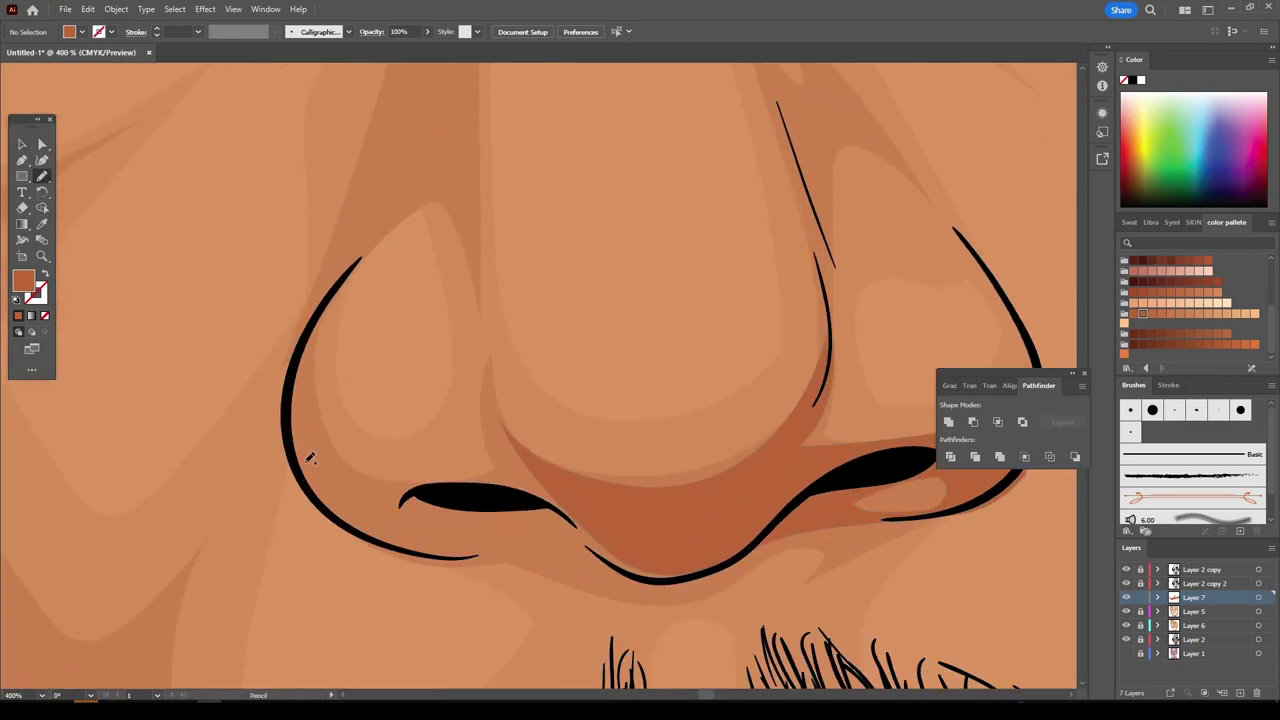
pyautogui.moveTo(292, 436); pyautogui.dragTo(600, 553)
pyautogui.hotkey('ctrl', '-')
pyautogui.hotkey('ctrl', '-')
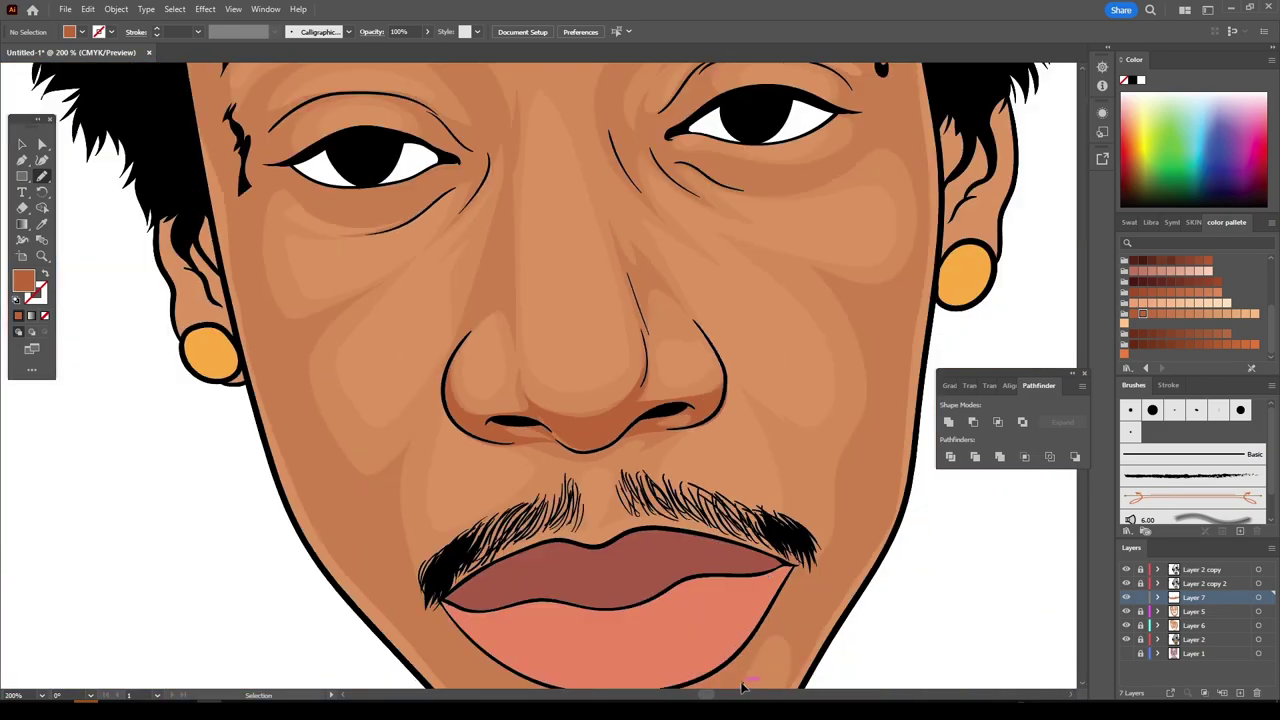
pyautogui.hotkey('ctrl', '-')
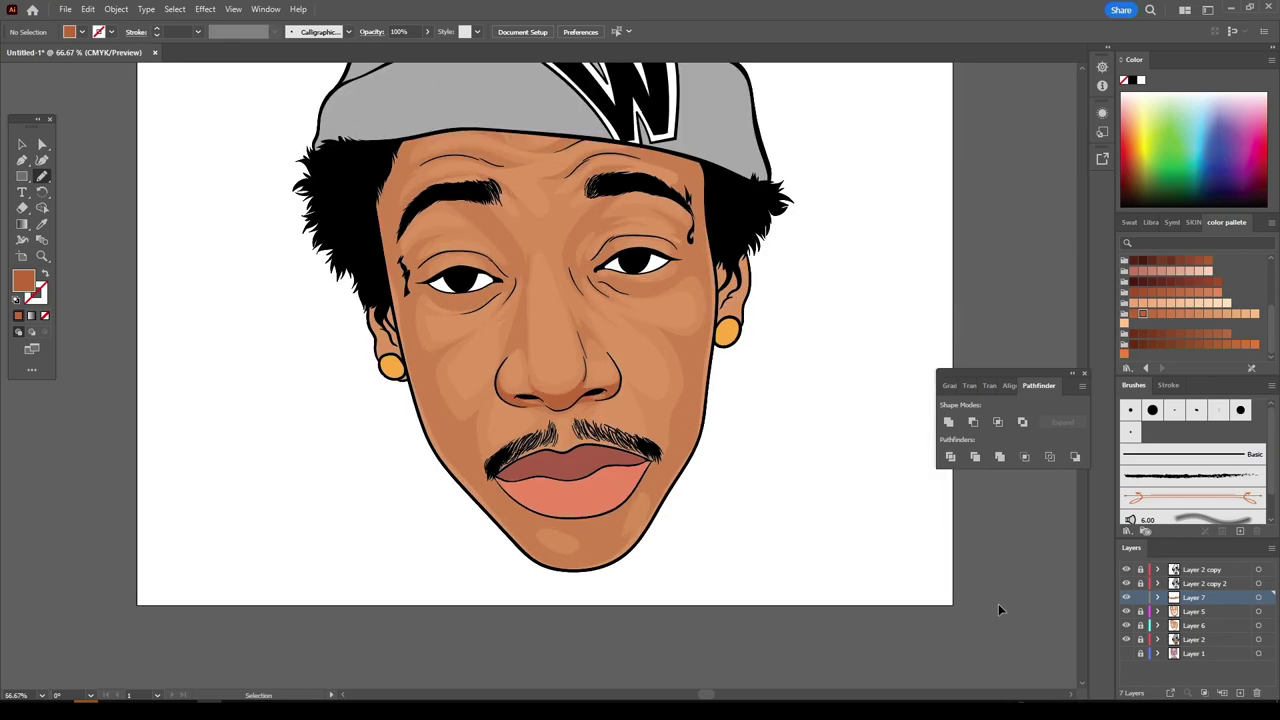
# - Draw a dark brown shadow shape under the right eye's lower lid
pyautogui.hotkey('ctrl', '+')
pyautogui.hotkey('ctrl', '+')
pyautogui.hotkey('ctrl', '+')
pyautogui.hotkey('ctrl', '+')
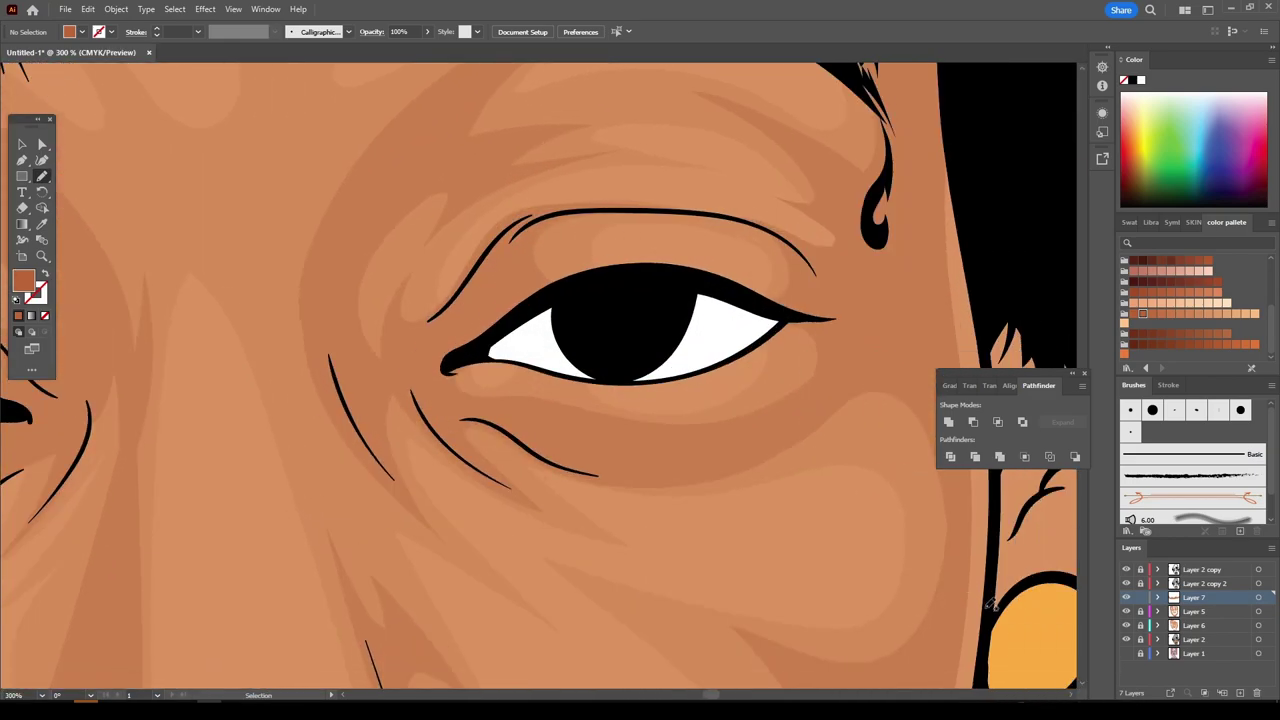
pyautogui.moveTo(810, 318); pyautogui.dragTo(768, 333)
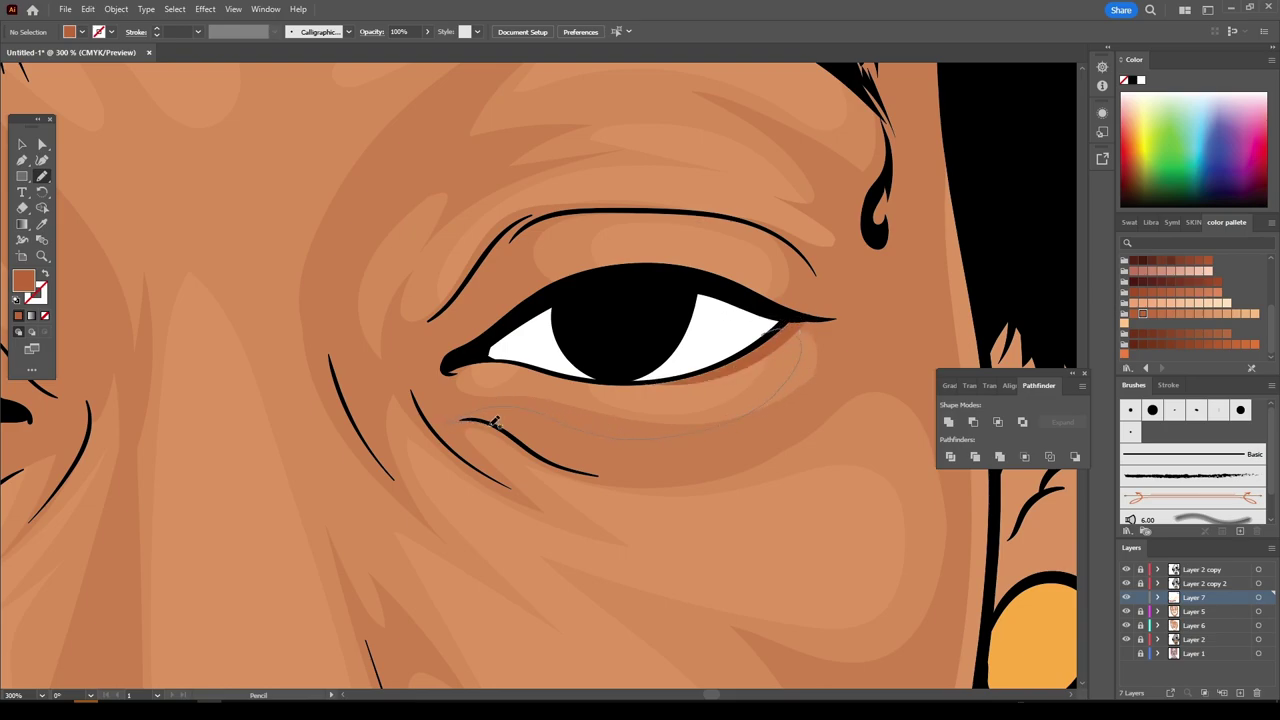
pyautogui.moveTo(525, 405); pyautogui.dragTo(837, 320)
pyautogui.scroll(-3, 914, 600)
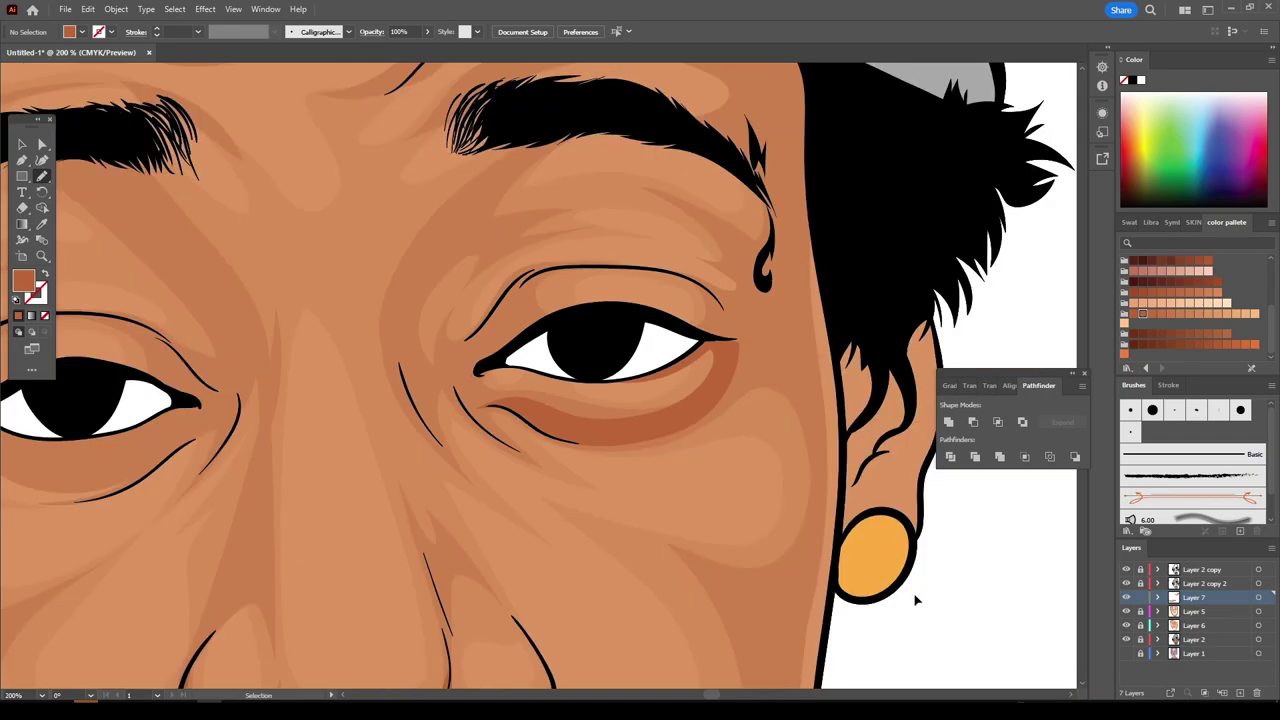
pyautogui.scroll(-3, 843, 570)
pyautogui.scroll(3, 845, 571)
pyautogui.scroll(3, 845, 571)
# - Retrace the right eye's upper eyelid crease lines, extending one up from the eye corner
pyautogui.moveTo(554, 353); pyautogui.dragTo(610, 360)
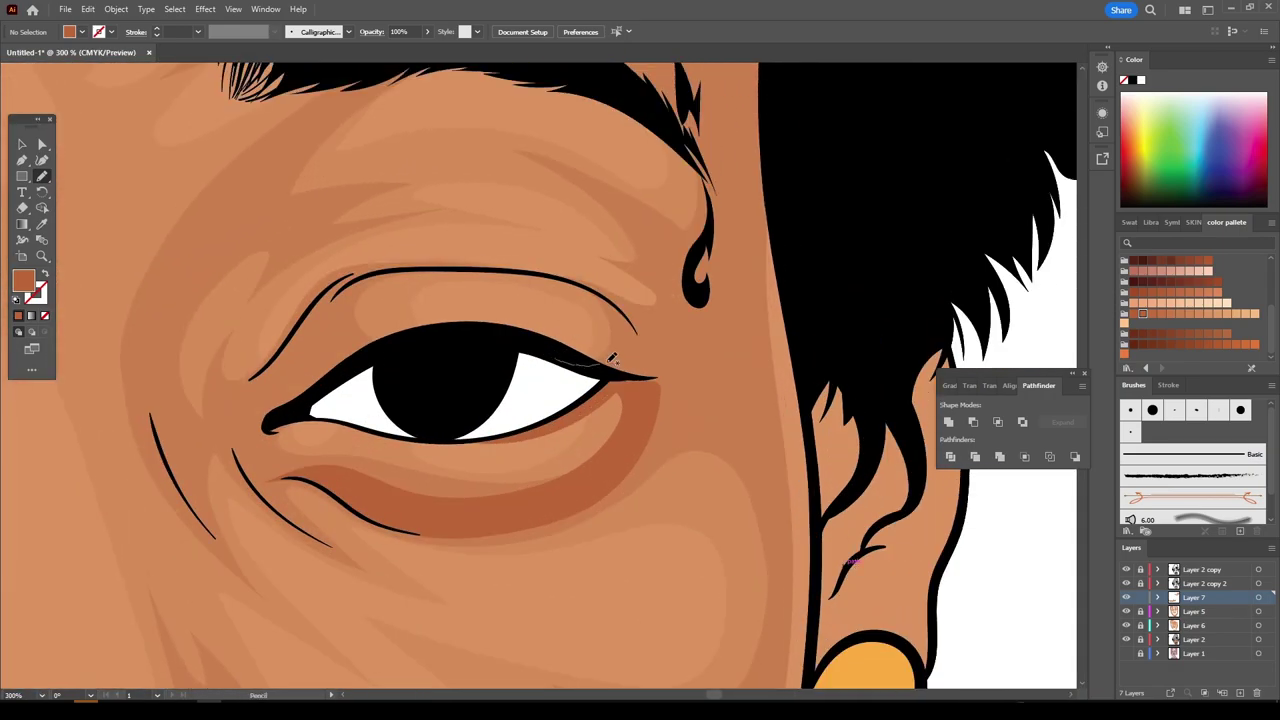
pyautogui.moveTo(500, 270); pyautogui.dragTo(569, 276)
pyautogui.moveTo(680, 388); pyautogui.dragTo(682, 390)
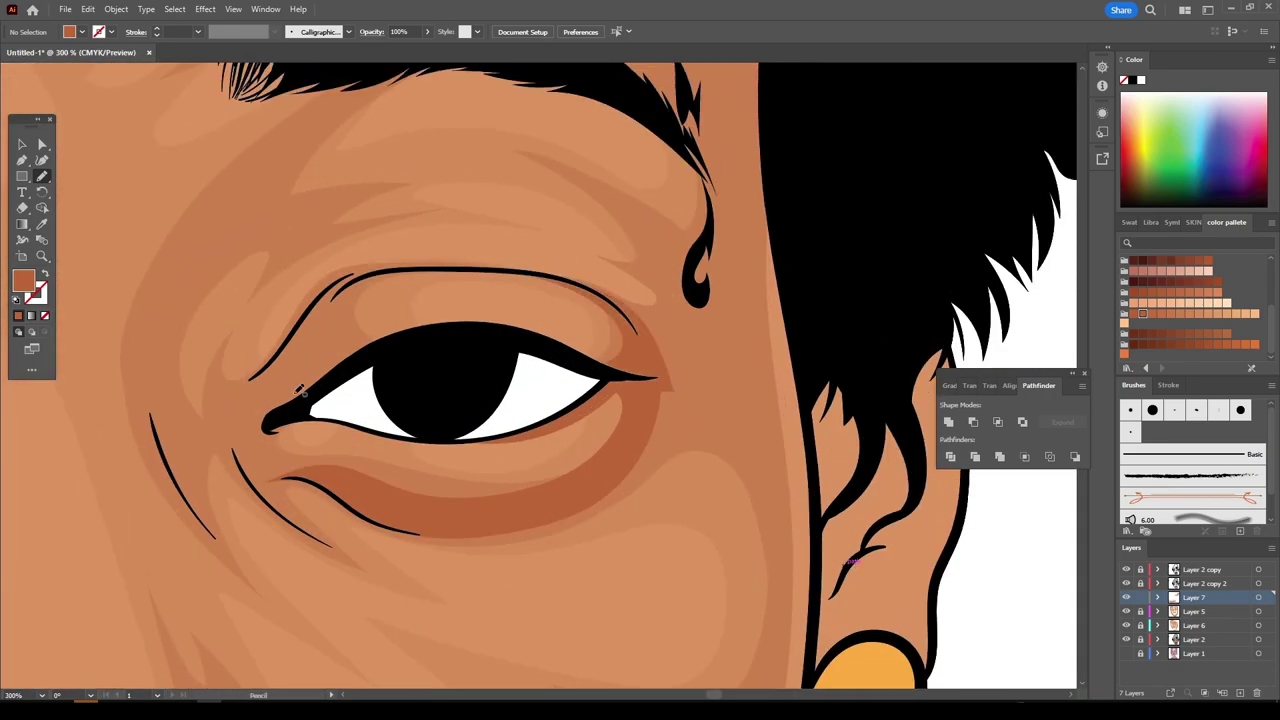
pyautogui.moveTo(360, 362); pyautogui.dragTo(368, 278)
pyautogui.hotkey('ctrl', '1')
pyautogui.scroll(-2, 817, 546)
pyautogui.scroll(4, 771, 522)
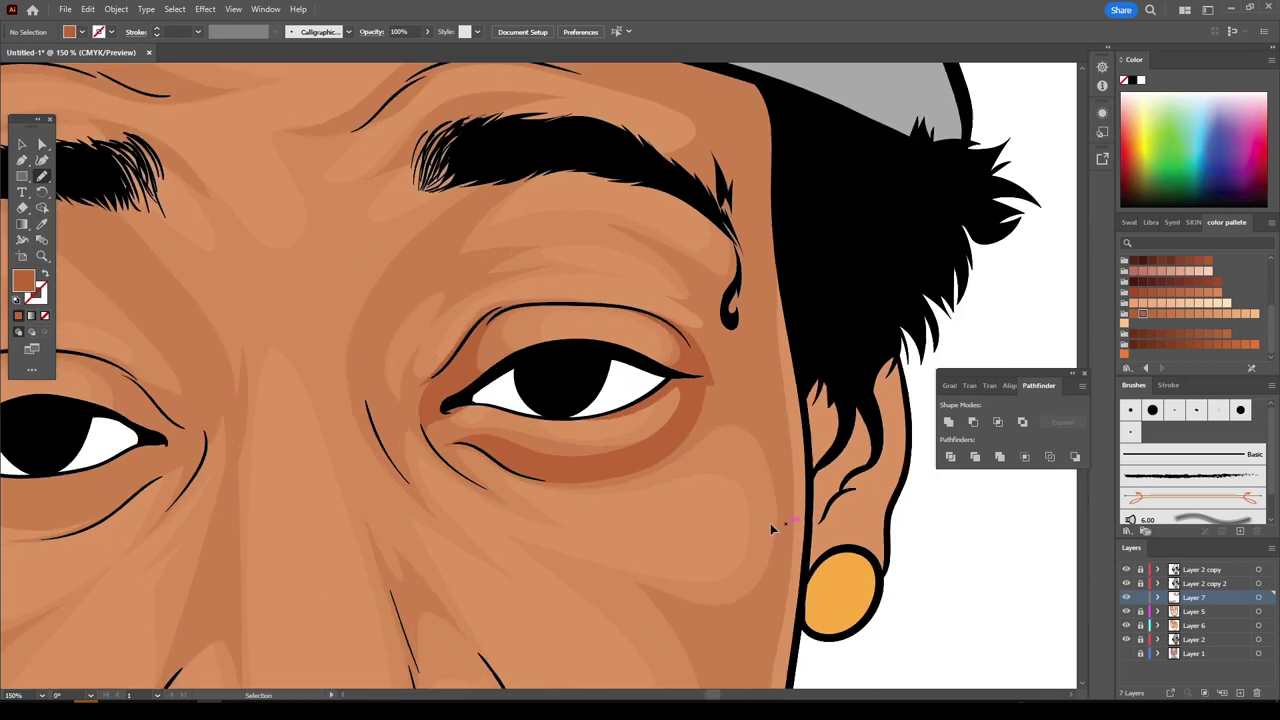
pyautogui.scroll(1, 771, 522)
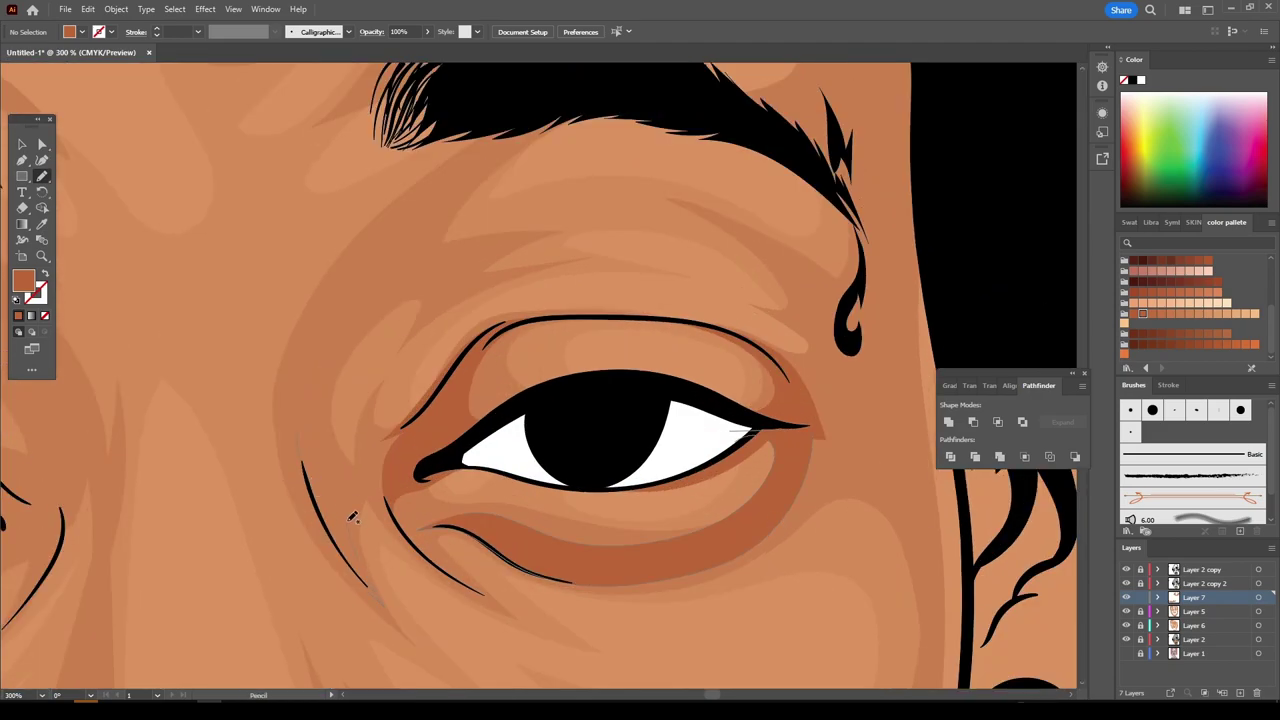
# - Redraw the crease beside the eye and lines from its outer corner toward the eyebrow end
pyautogui.moveTo(352, 516); pyautogui.dragTo(322, 366)
pyautogui.scroll(-2, 768, 625)
pyautogui.scroll(2, 768, 625)
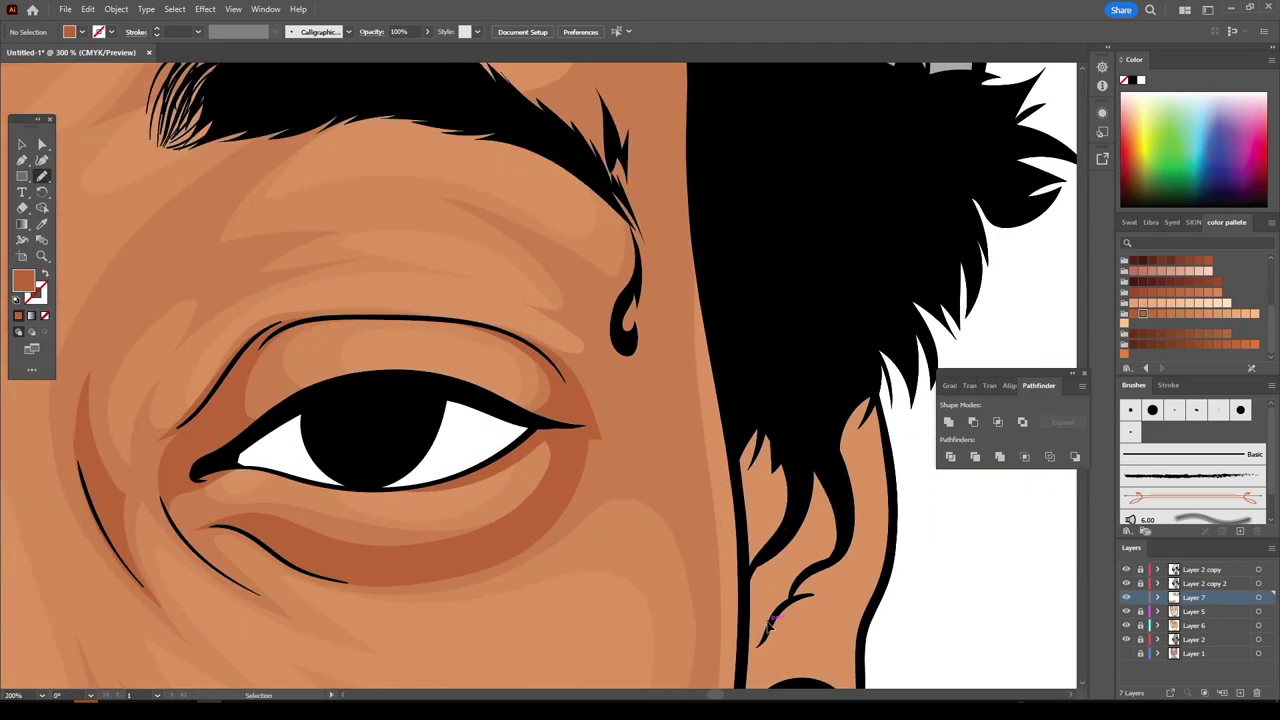
pyautogui.hscroll(1, 768, 625)
pyautogui.moveTo(530, 440); pyautogui.dragTo(624, 468)
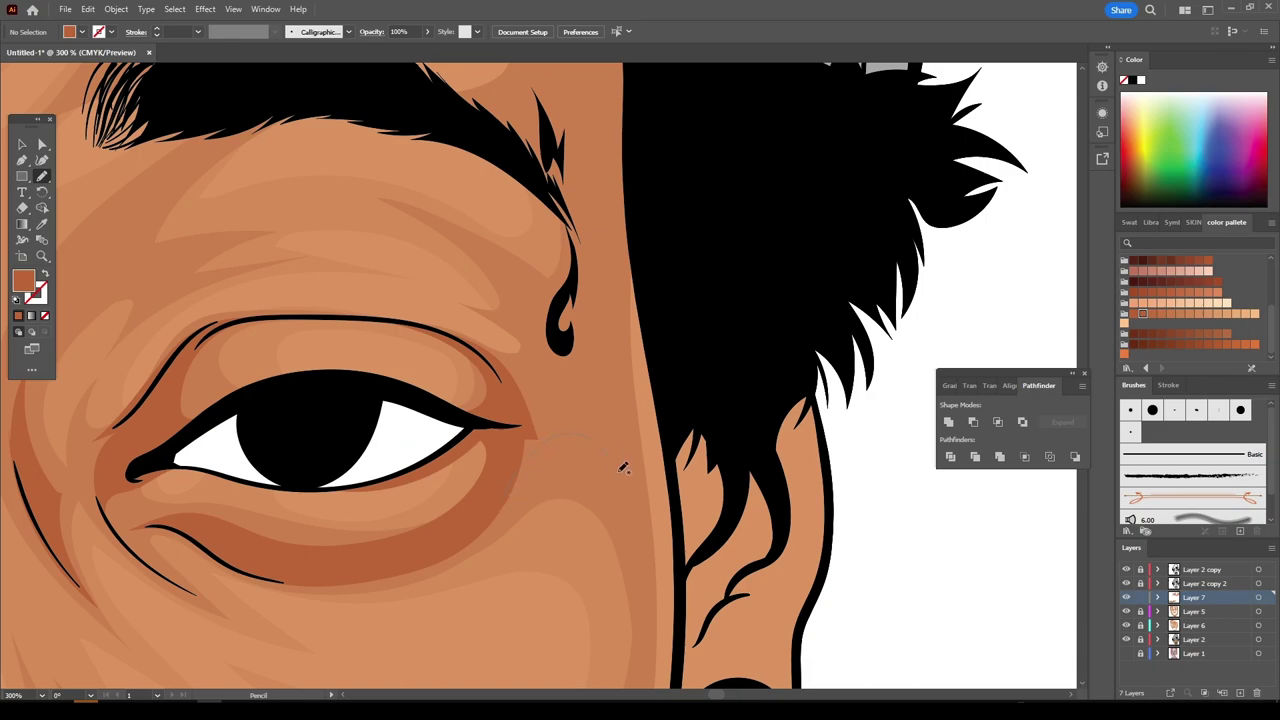
pyautogui.moveTo(448, 104); pyautogui.dragTo(574, 298)
# - Draw a forehead crease stroke running from the right eyebrow end
pyautogui.hotkey('ctrl', '0')
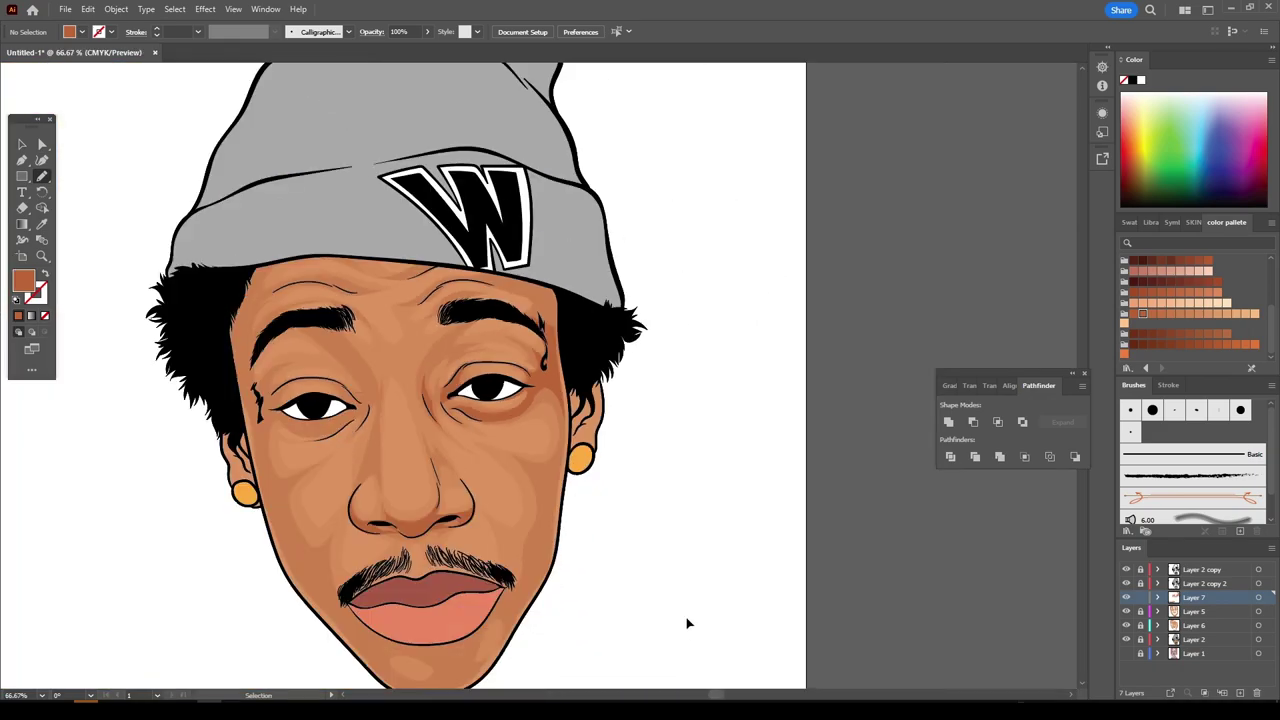
pyautogui.hotkey('ctrl', '+')
pyautogui.hotkey('ctrl', '+')
pyautogui.hotkey('ctrl', '+')
pyautogui.hotkey('ctrl', '+')
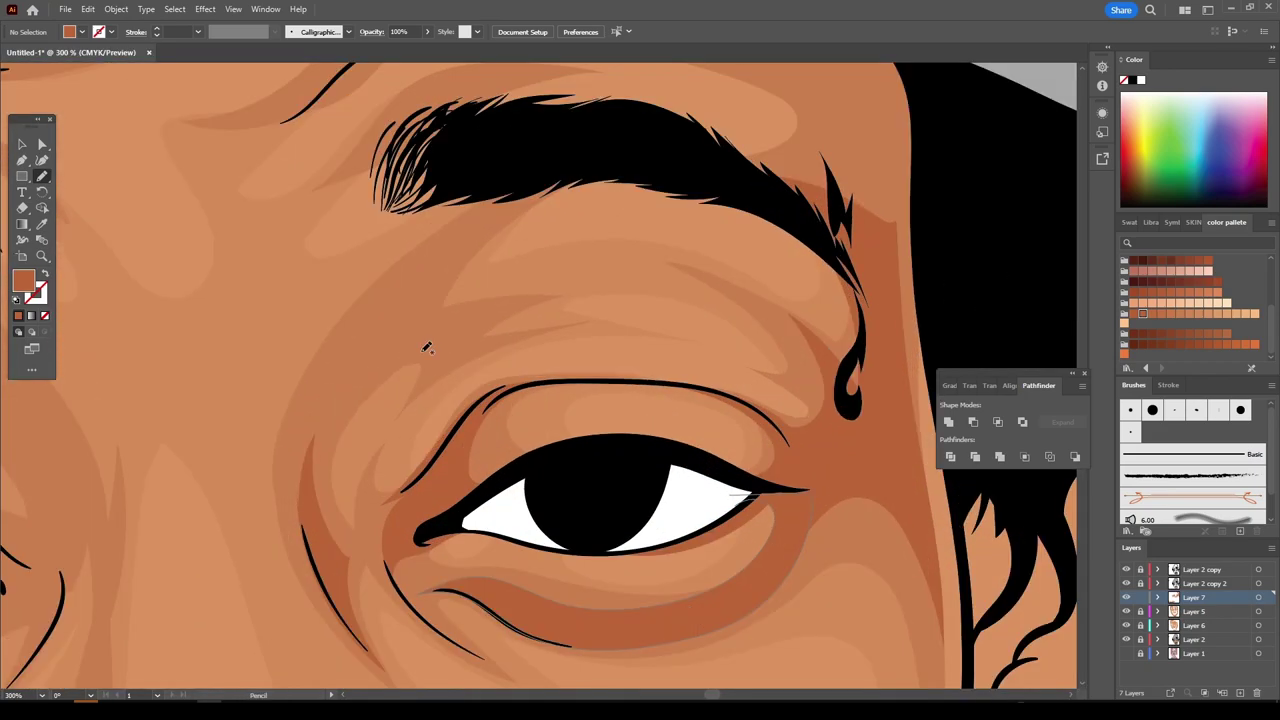
pyautogui.hotkey('ctrl', '-')
pyautogui.hotkey('ctrl', '-')
pyautogui.hotkey('ctrl', '+')
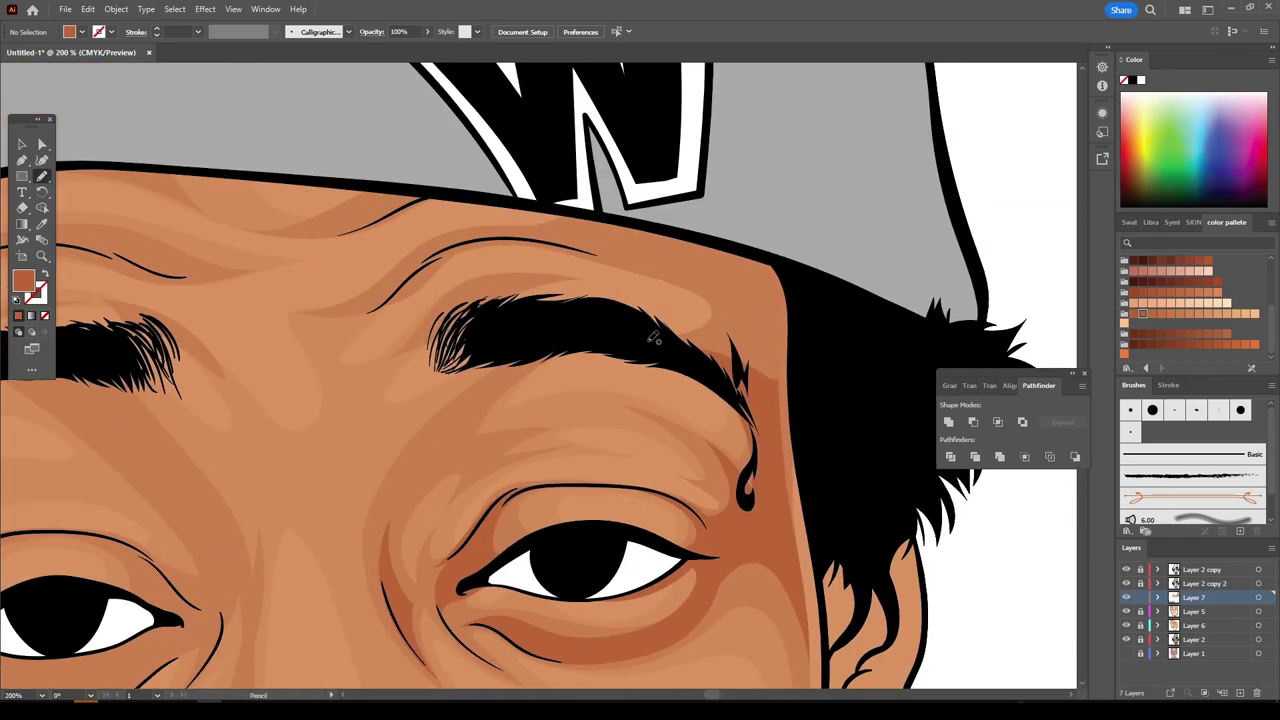
pyautogui.moveTo(655, 338)
pyautogui.mouseDown()
pyautogui.moveTo(410, 282)
pyautogui.moveTo(468, 234)
pyautogui.mouseUp()
pyautogui.moveTo(612, 242); pyautogui.dragTo(694, 347)
pyautogui.hotkey('ctrl', '-')
pyautogui.hotkey('ctrl', '-')
pyautogui.hotkey('ctrl', '-')
pyautogui.hotkey('ctrl', '-')
pyautogui.hotkey('ctrl', '+')
pyautogui.hotkey('ctrl', '+')
pyautogui.hotkey('ctrl', '+')
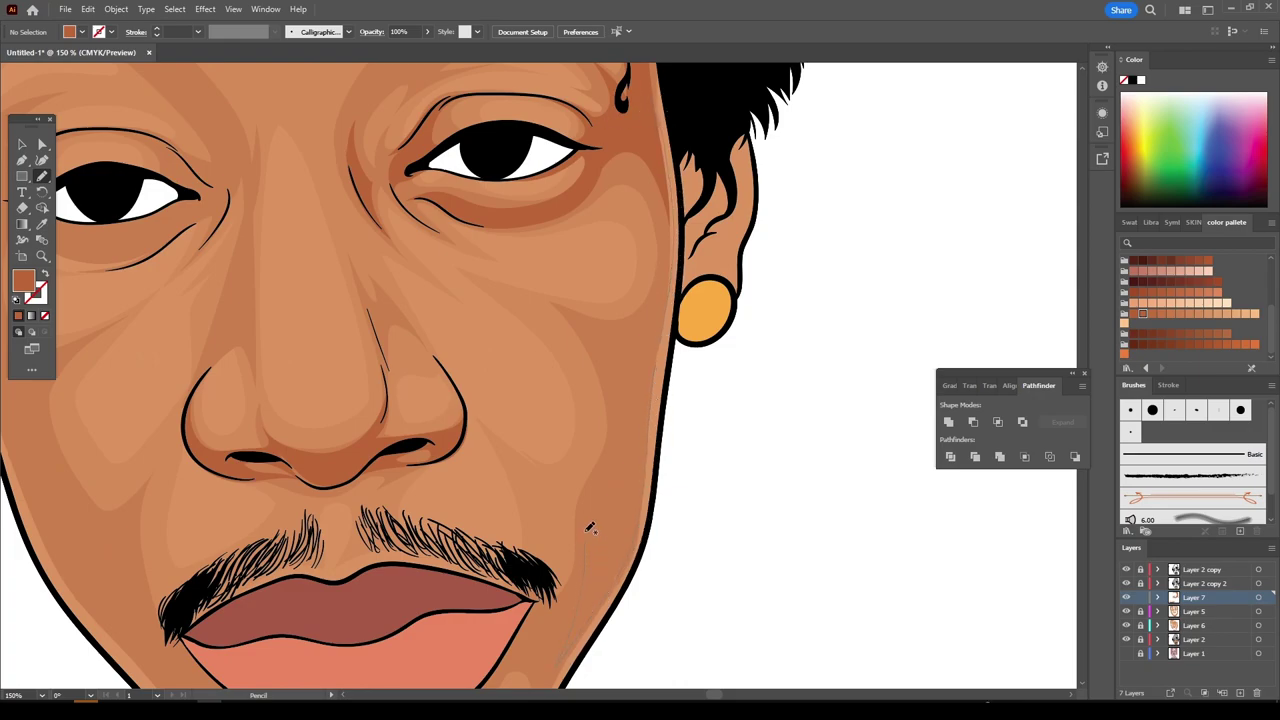
# - Add a dark shading shape along the cheek and a light line on the under-eye wrinkle
pyautogui.moveTo(666, 284); pyautogui.dragTo(668, 201)
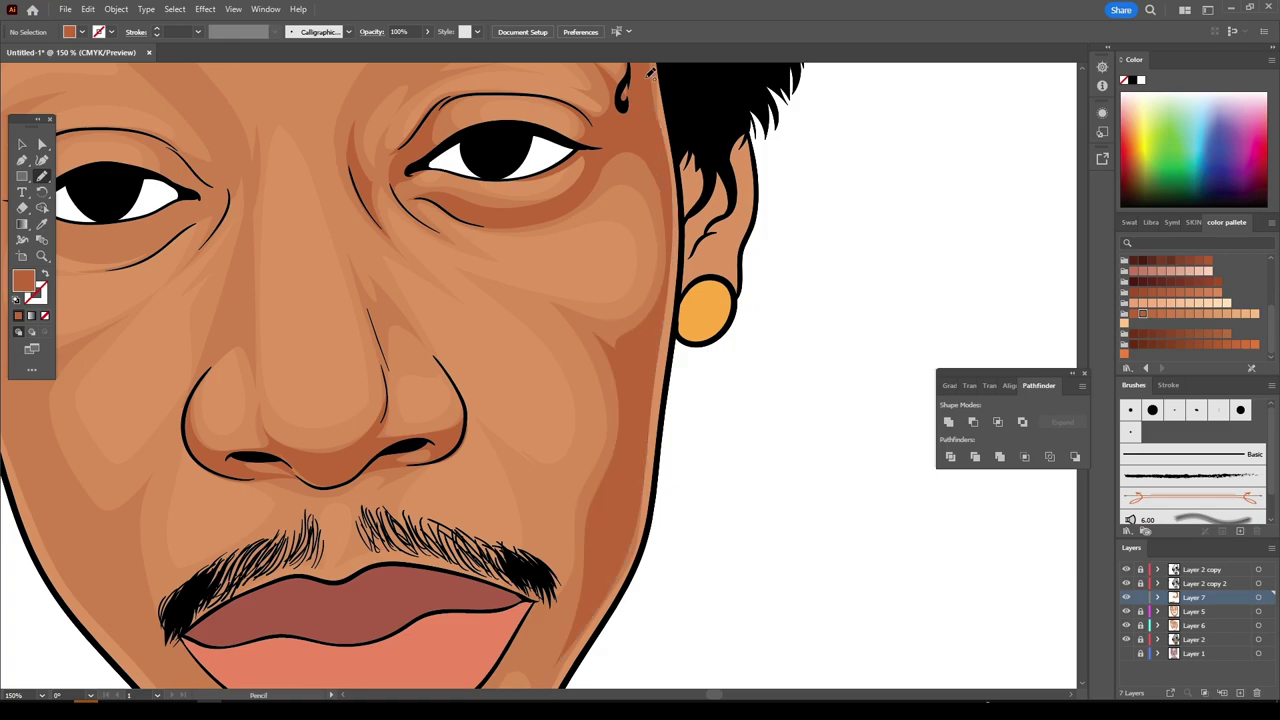
pyautogui.hotkey('ctrl', '-')
pyautogui.hotkey('ctrl', '-')
pyautogui.hotkey('ctrl', '-')
pyautogui.hotkey('ctrl', '+')
pyautogui.hotkey('ctrl', '+')
pyautogui.hotkey('ctrl', '+')
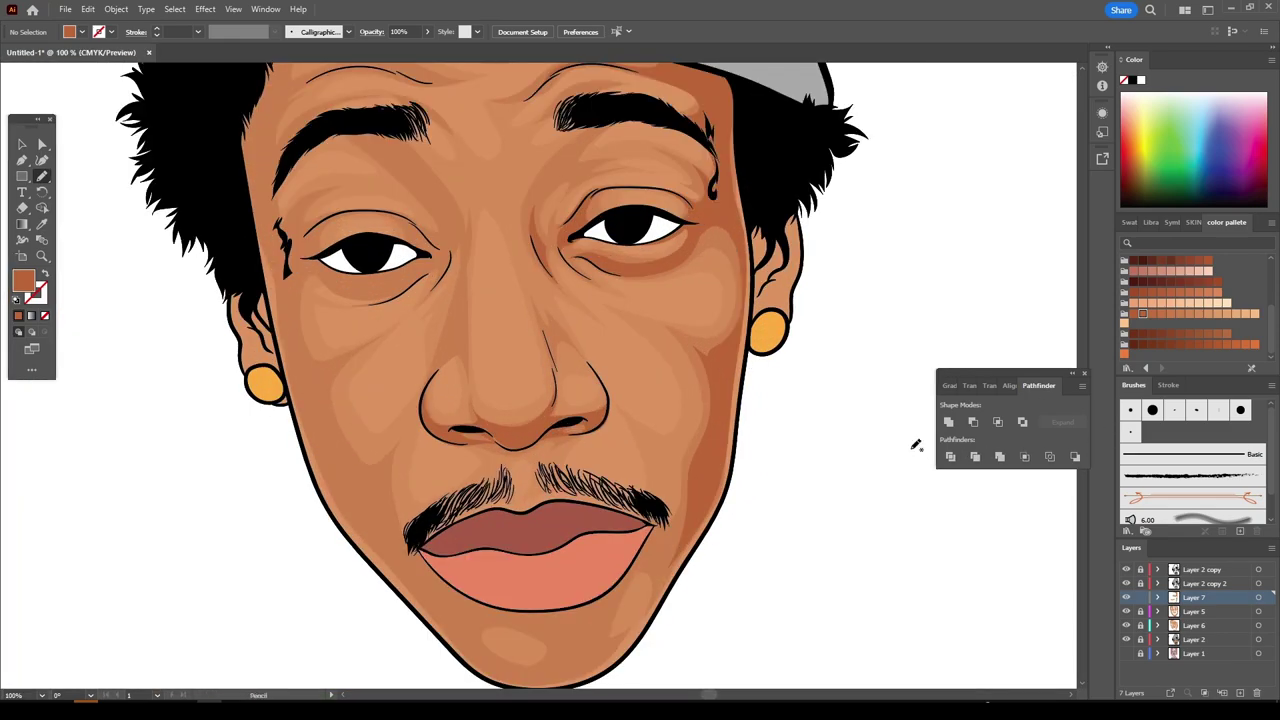
pyautogui.hotkey('ctrl', '+')
pyautogui.hotkey('ctrl', '+')
pyautogui.scroll(2, 914, 443)
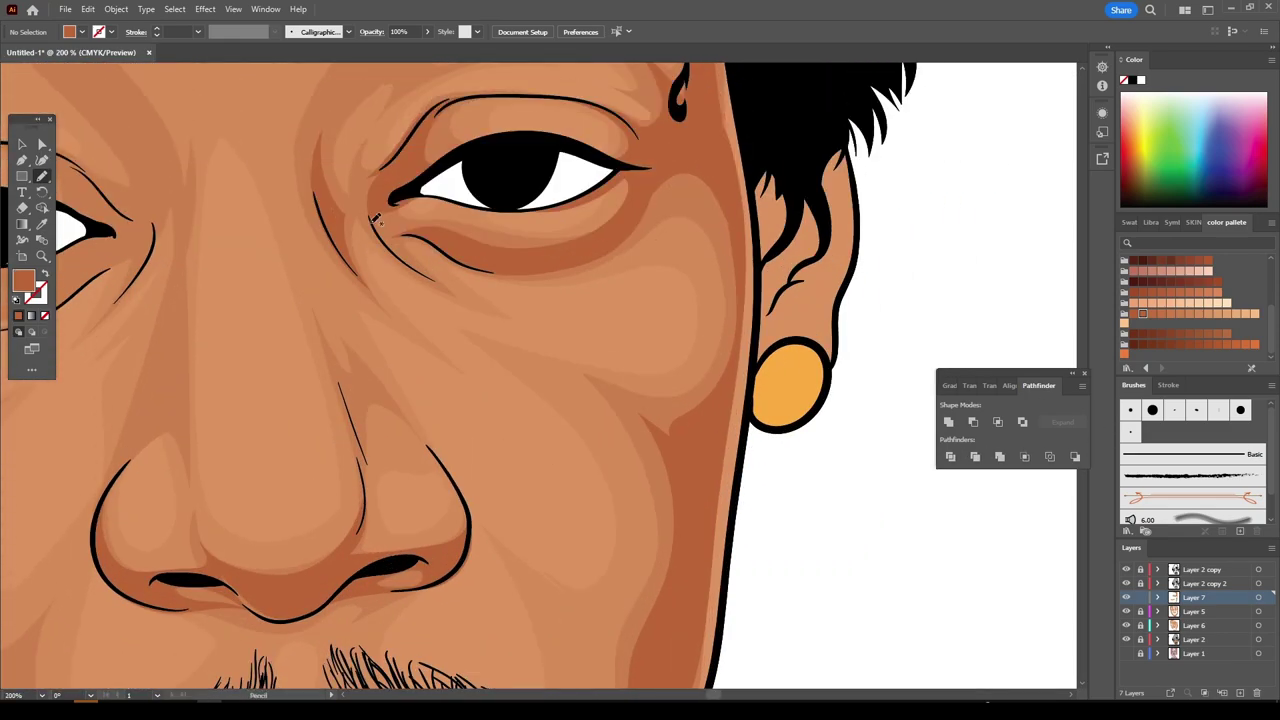
pyautogui.moveTo(476, 309); pyautogui.dragTo(448, 272)
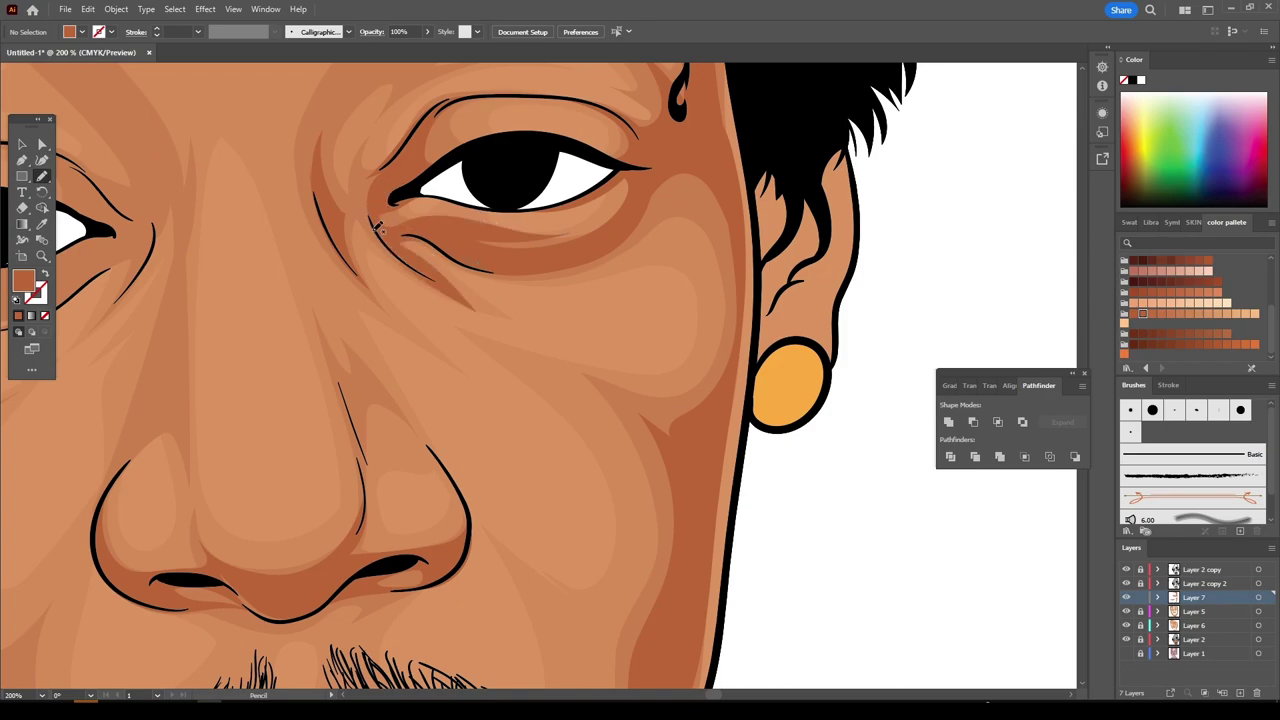
pyautogui.hotkey('ctrl', '-')
pyautogui.hotkey('ctrl', '-')
pyautogui.hotkey('ctrl', '0')
pyautogui.hotkey('ctrl', '1')
pyautogui.scroll(1, 730, 474)
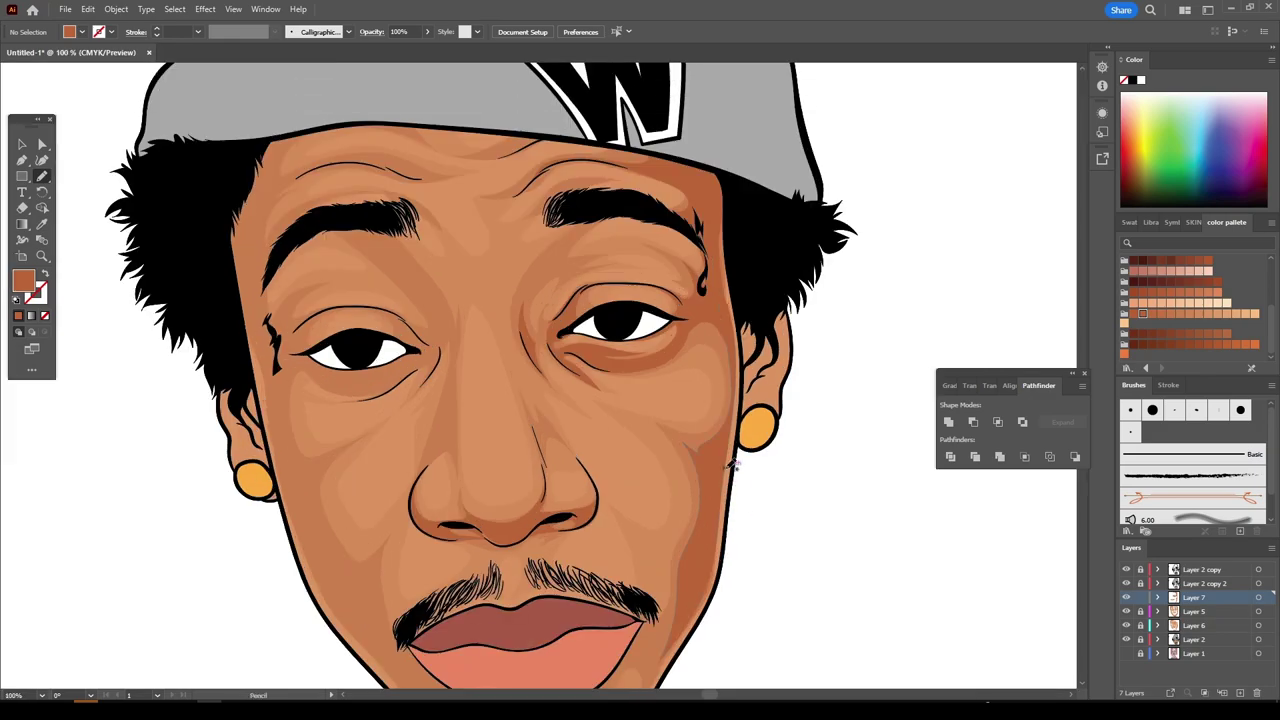
# - Draw a darker shading stroke along the right eye's upper eyelid crease
pyautogui.hotkey('ctrl', '+')
pyautogui.hotkey('ctrl', '+')
pyautogui.hotkey('ctrl', '+')
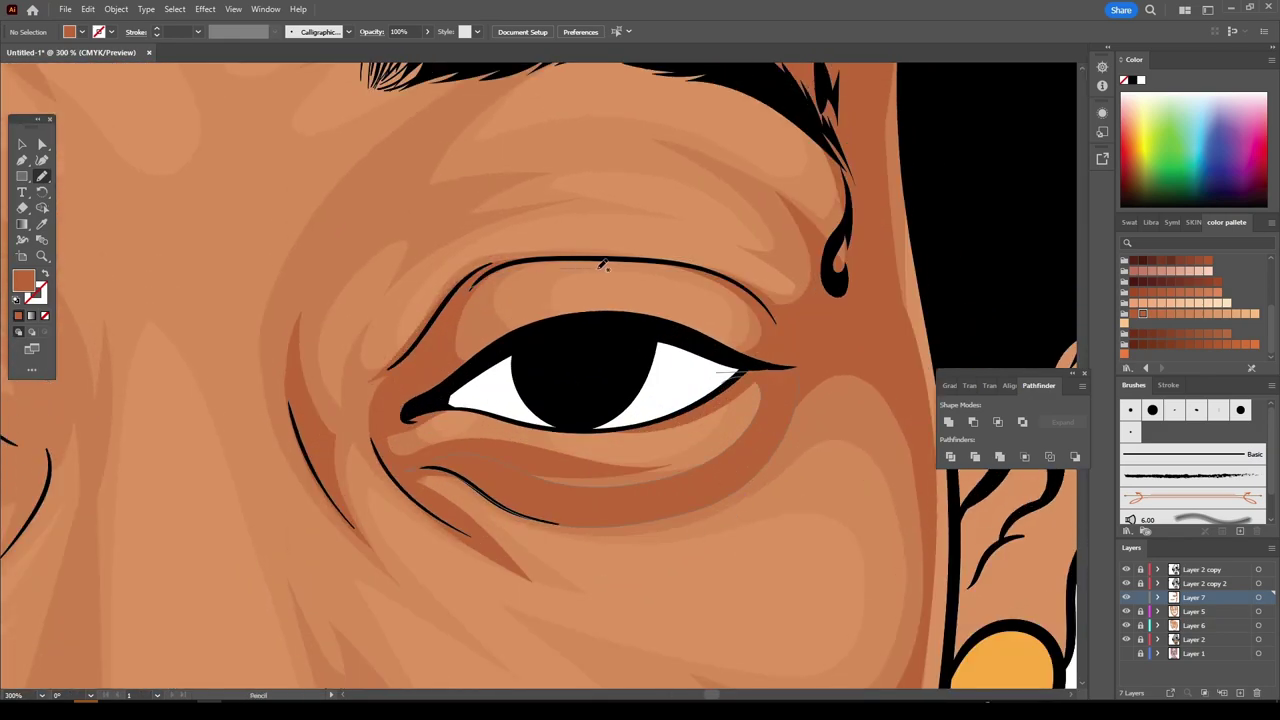
pyautogui.moveTo(603, 265); pyautogui.dragTo(662, 256)
pyautogui.moveTo(500, 250); pyautogui.dragTo(436, 320)
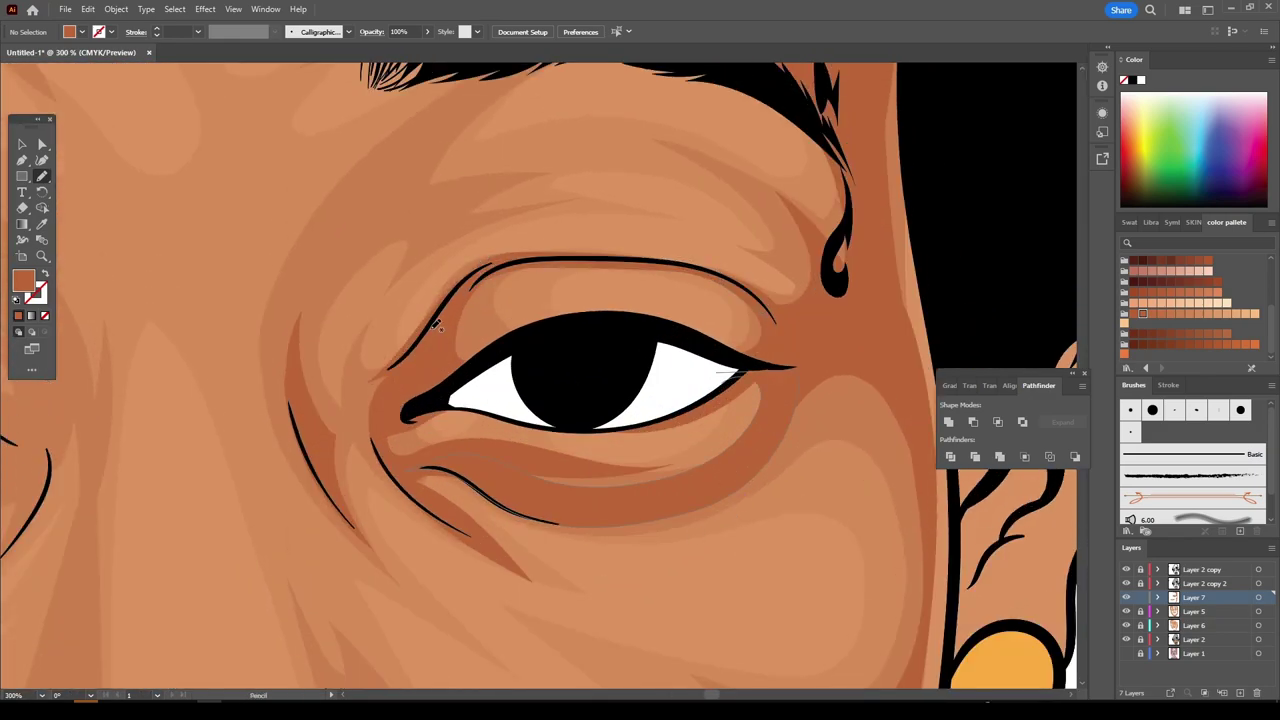
pyautogui.scroll(2, 333, 347)
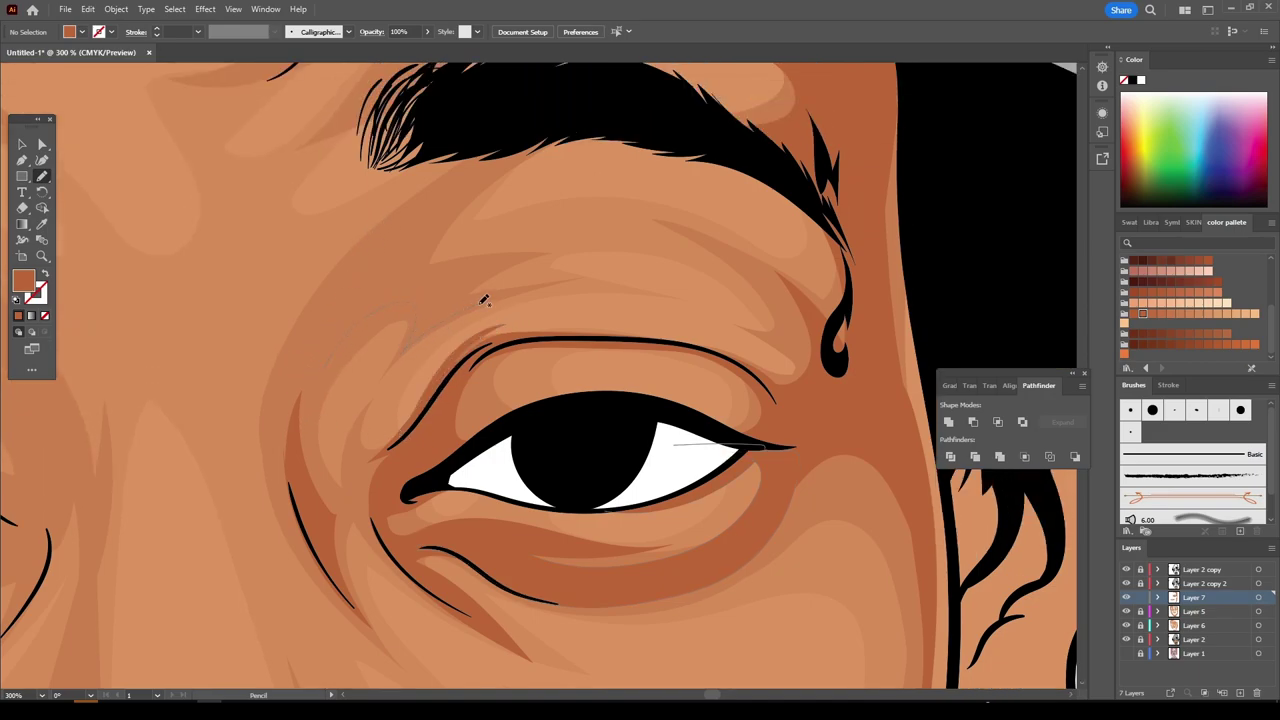
pyautogui.scroll(-3, 700, 620)
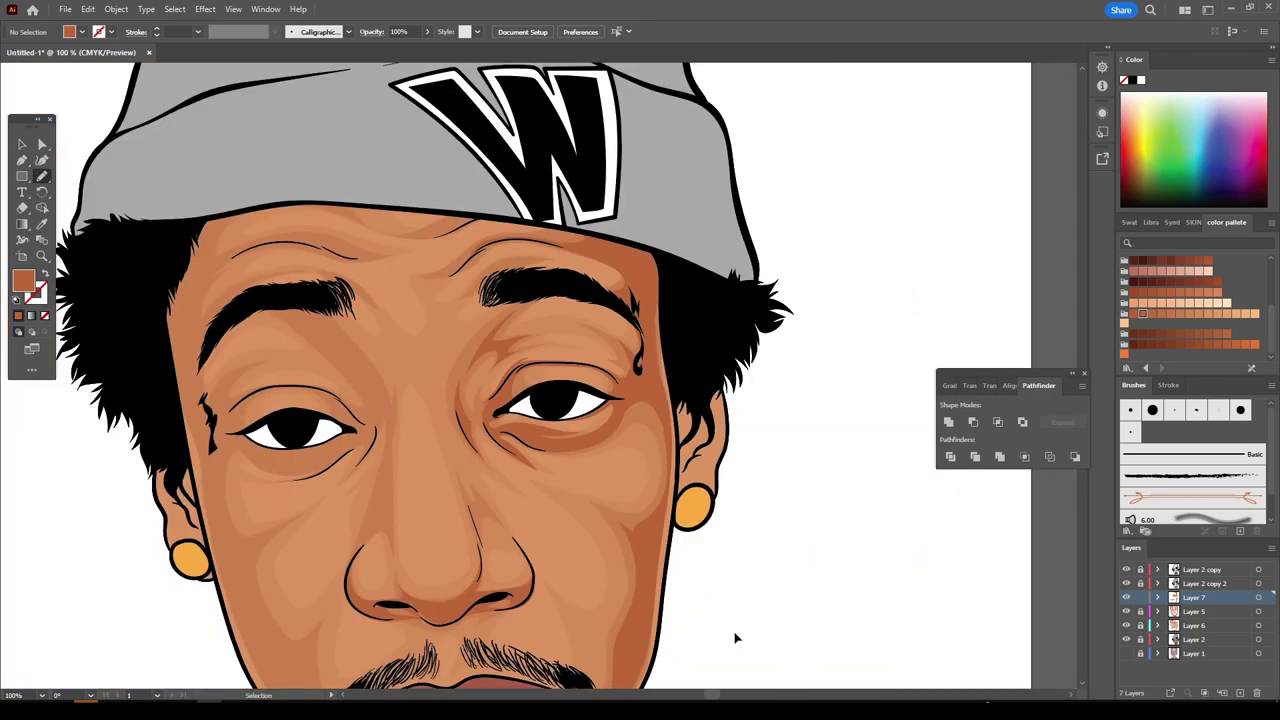
pyautogui.scroll(2, 640, 600)
pyautogui.scroll(1, 634, 574)
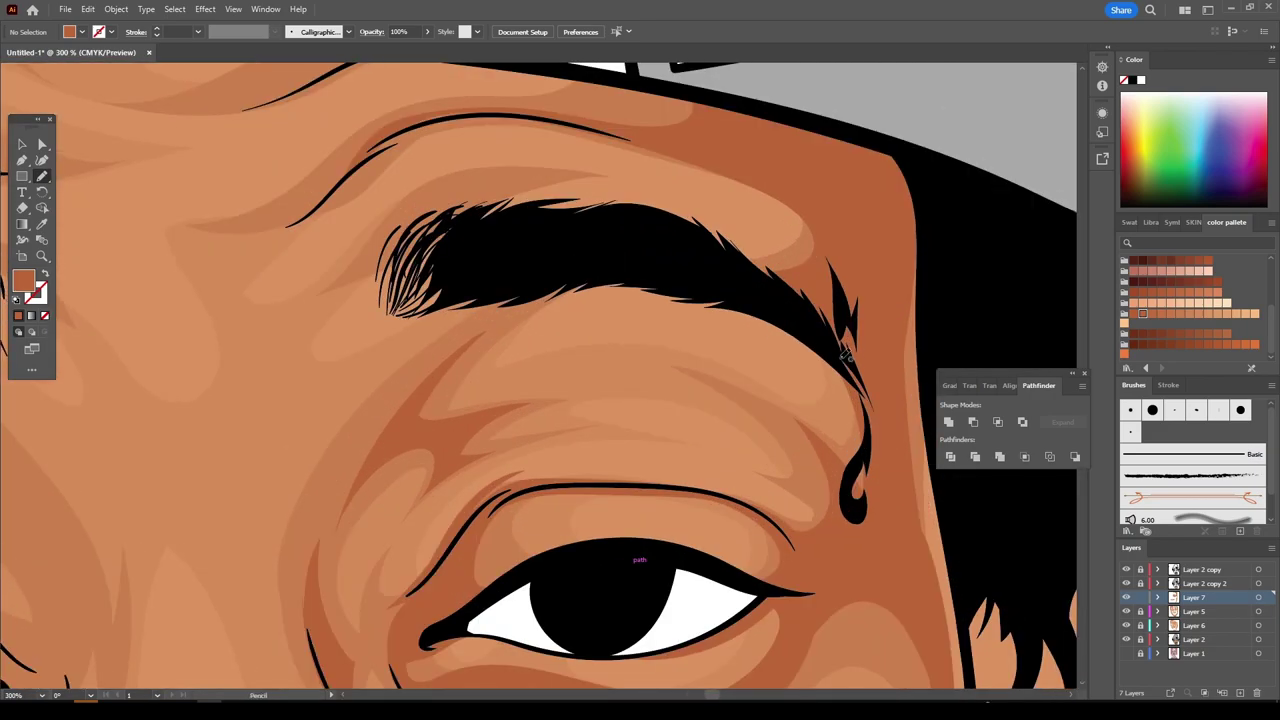
# - Add a closed darker shading shape beneath the right eyebrow
pyautogui.moveTo(846, 354)
pyautogui.mouseDown()
pyautogui.moveTo(563, 296)
pyautogui.moveTo(383, 225)
pyautogui.mouseUp()
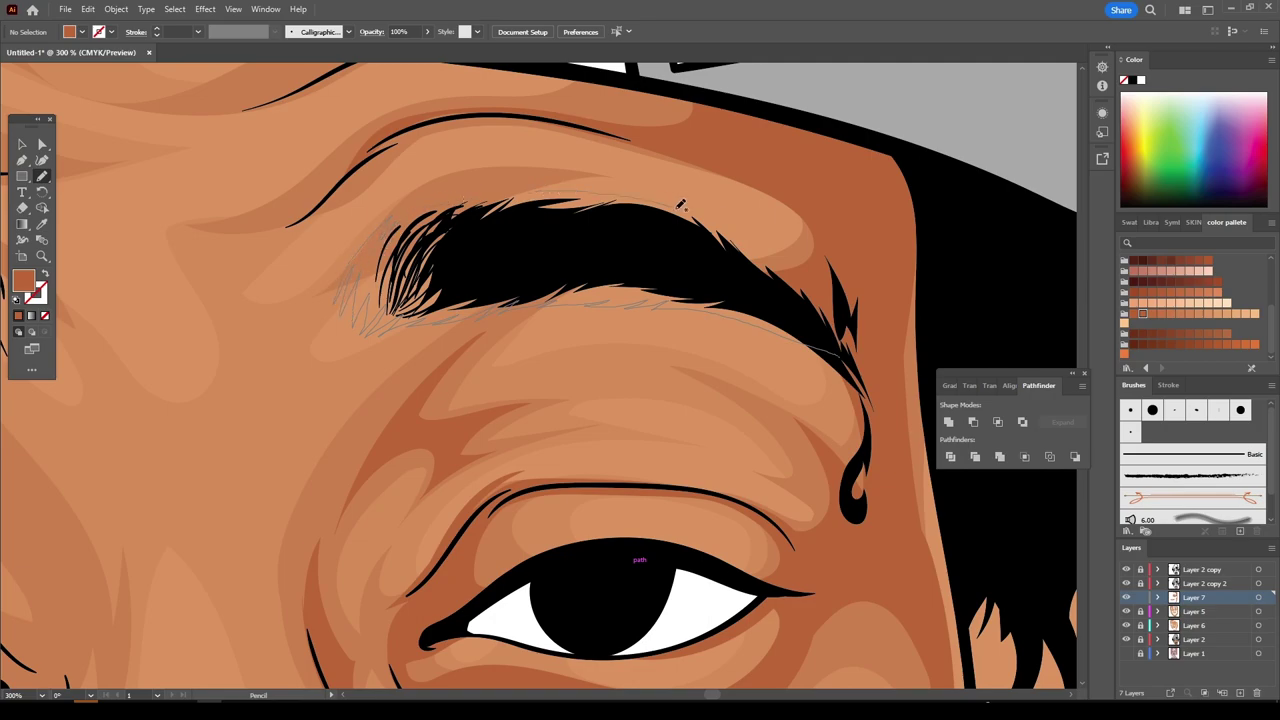
pyautogui.moveTo(681, 204); pyautogui.dragTo(807, 282)
pyautogui.scroll(-2, 807, 282)
pyautogui.scroll(-2, 834, 603)
pyautogui.scroll(3, 240, 291)
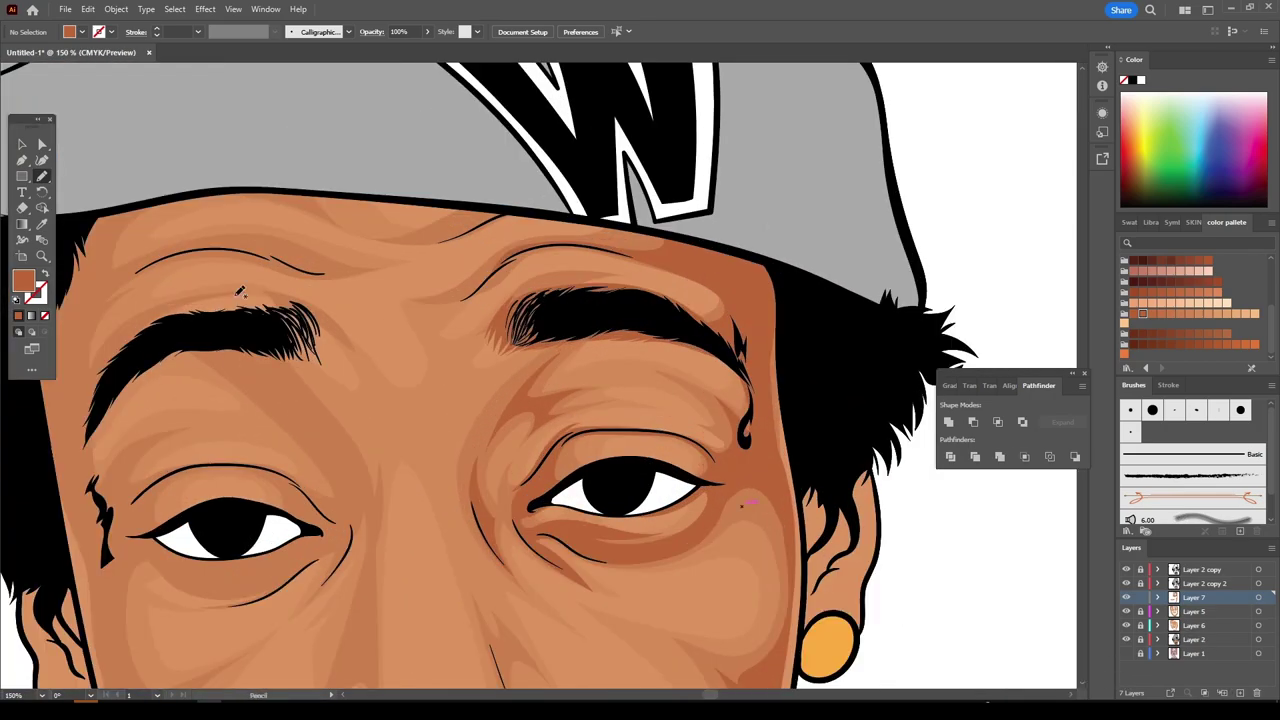
pyautogui.click(22, 145)
# - Draw a darker shading shape above the right eyebrow along the cap line
pyautogui.scroll(-2, 530, 405)
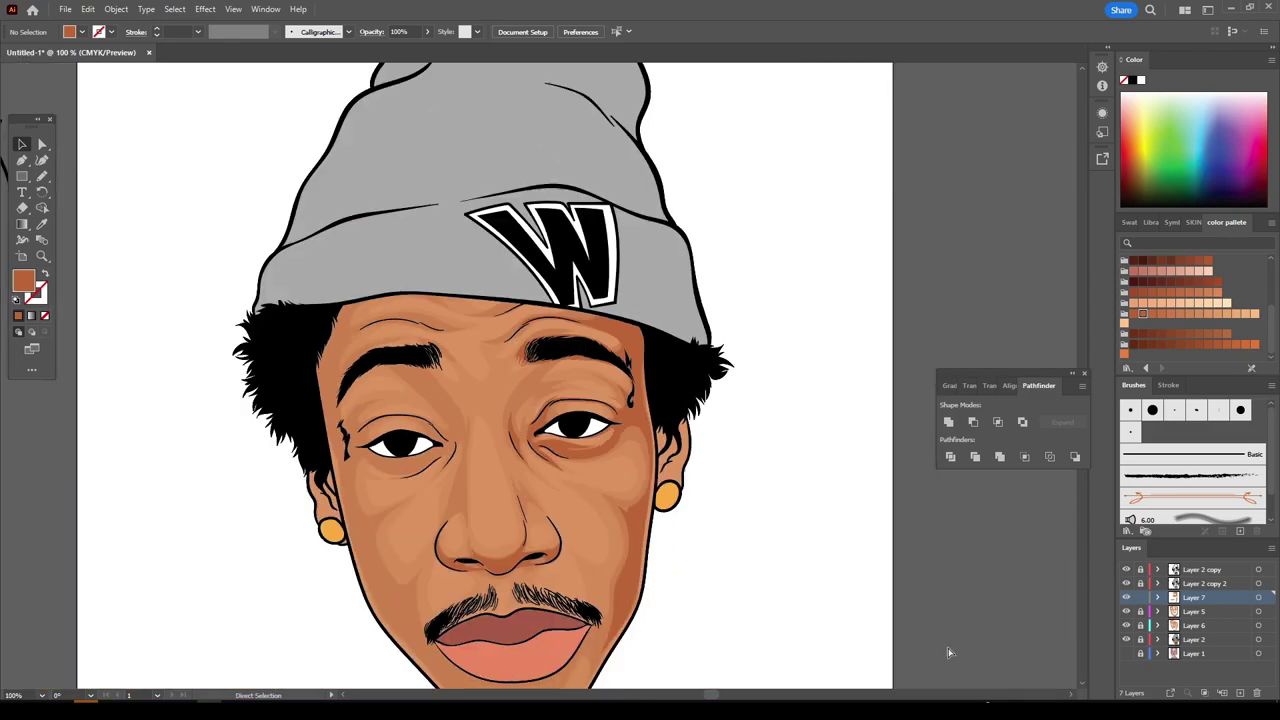
pyautogui.scroll(-2, 640, 480)
pyautogui.scroll(3, 741, 569)
pyautogui.scroll(1, 732, 570)
pyautogui.scroll(1, 732, 570)
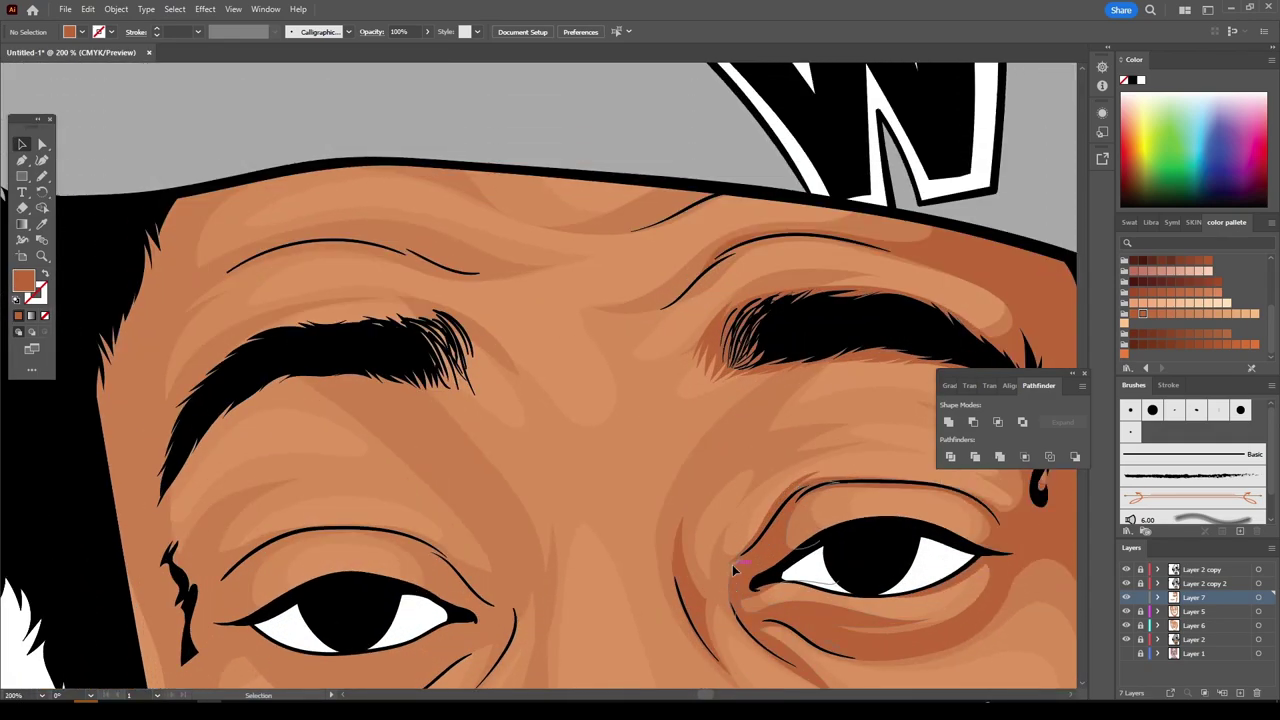
pyautogui.click(42, 176)
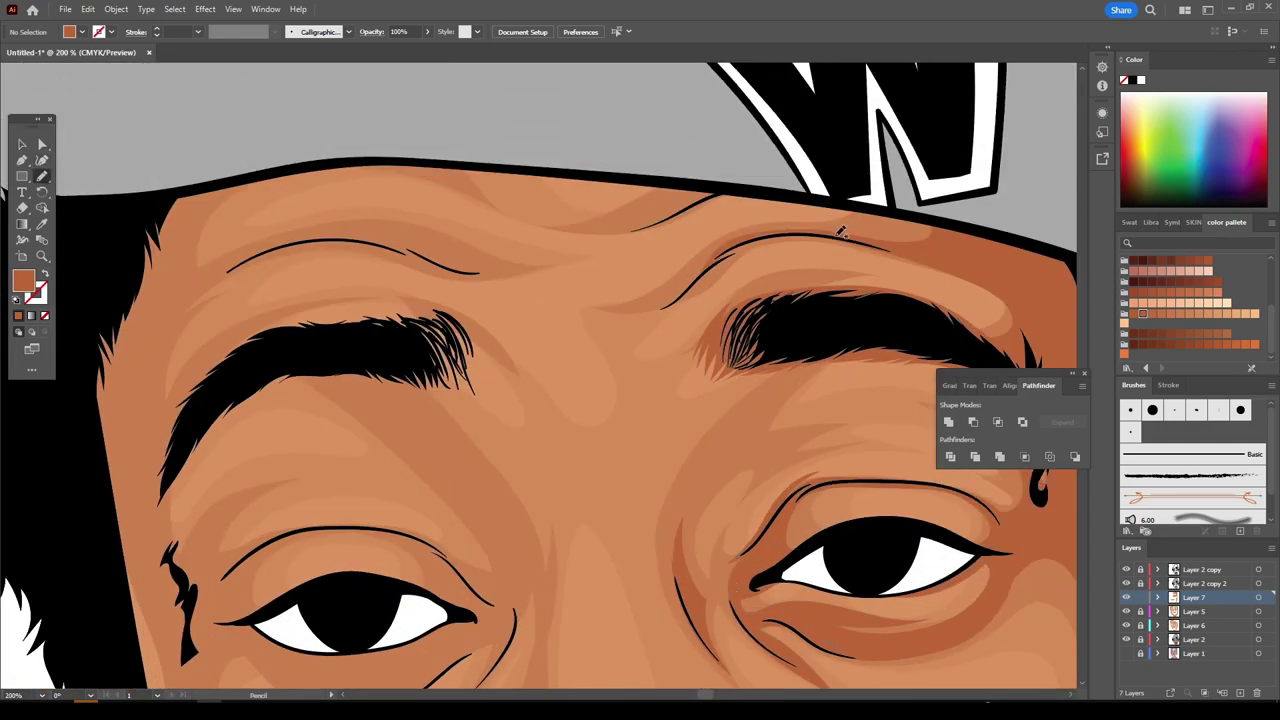
pyautogui.moveTo(888, 214)
pyautogui.mouseDown()
pyautogui.moveTo(750, 218)
pyautogui.moveTo(900, 228)
pyautogui.moveTo(880, 246)
pyautogui.mouseUp()
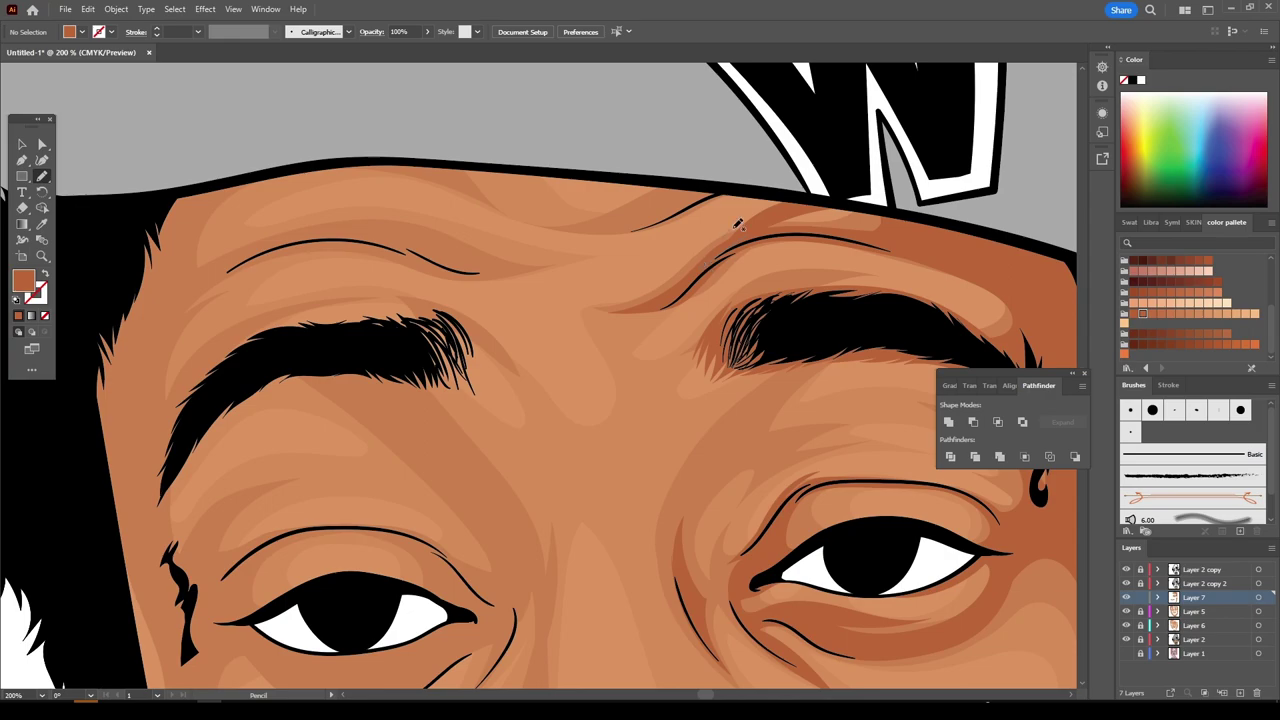
pyautogui.moveTo(782, 197); pyautogui.dragTo(748, 189)
pyautogui.moveTo(603, 229); pyautogui.dragTo(590, 224)
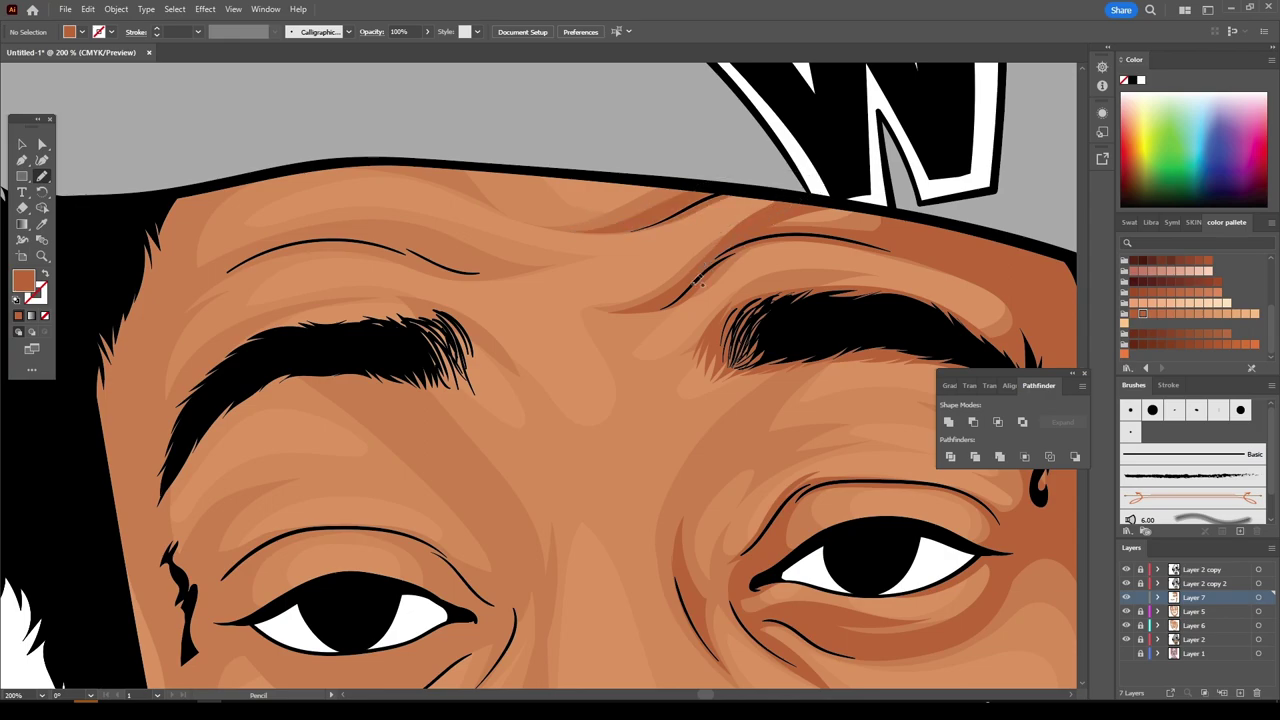
# - Shade down the left temple across the forehead and add a light highlight under the cap brim
pyautogui.hotkey('ctrl', '-')
pyautogui.hotkey('ctrl', '-')
pyautogui.hotkey('ctrl', '-')
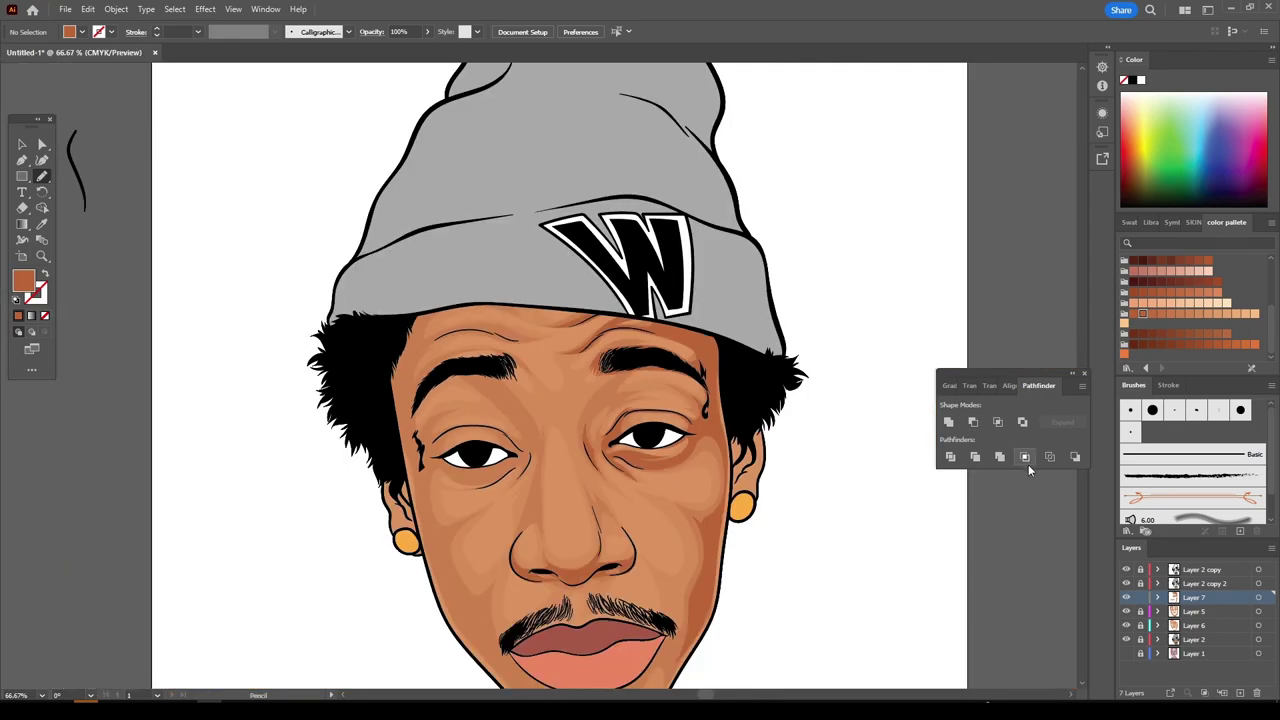
pyautogui.hotkey('ctrl', '+')
pyautogui.hotkey('ctrl', '+')
pyautogui.hotkey('ctrl', '+')
pyautogui.scroll(2, 918, 418)
pyautogui.hscroll(-2, 918, 418)
pyautogui.moveTo(258, 338); pyautogui.dragTo(220, 478)
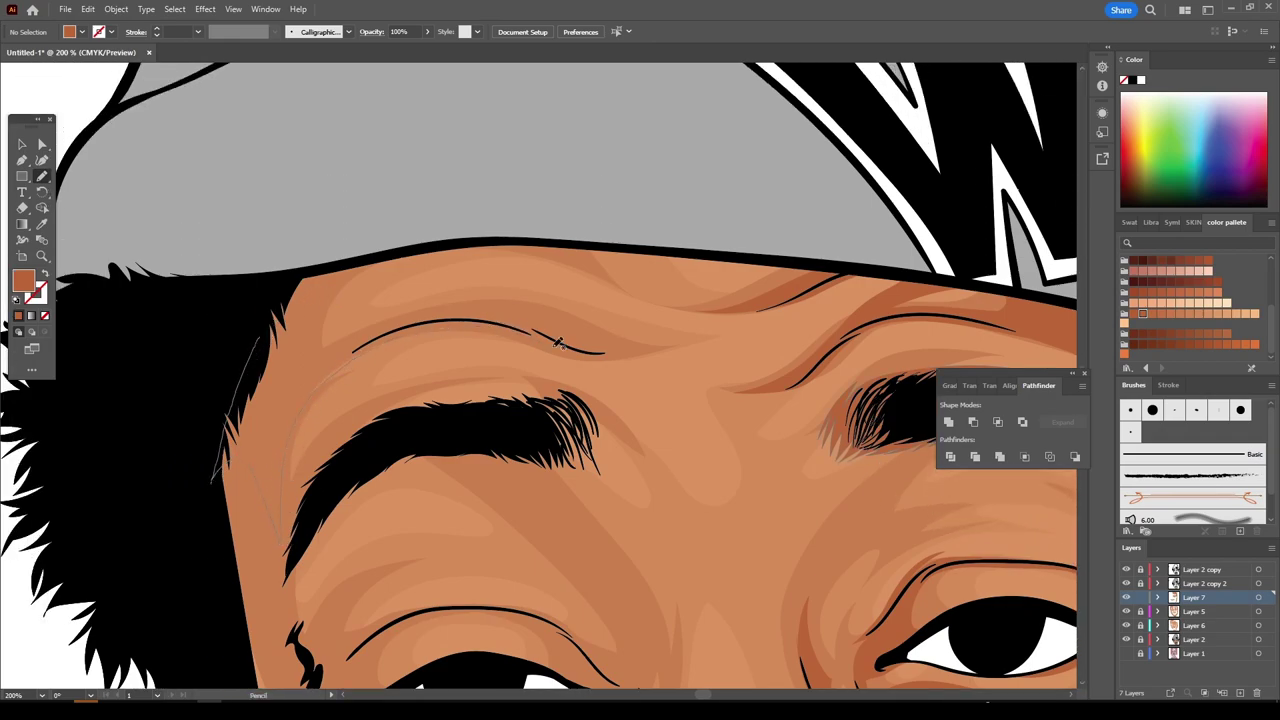
pyautogui.moveTo(358, 340); pyautogui.dragTo(657, 302)
pyautogui.moveTo(521, 225); pyautogui.dragTo(511, 246)
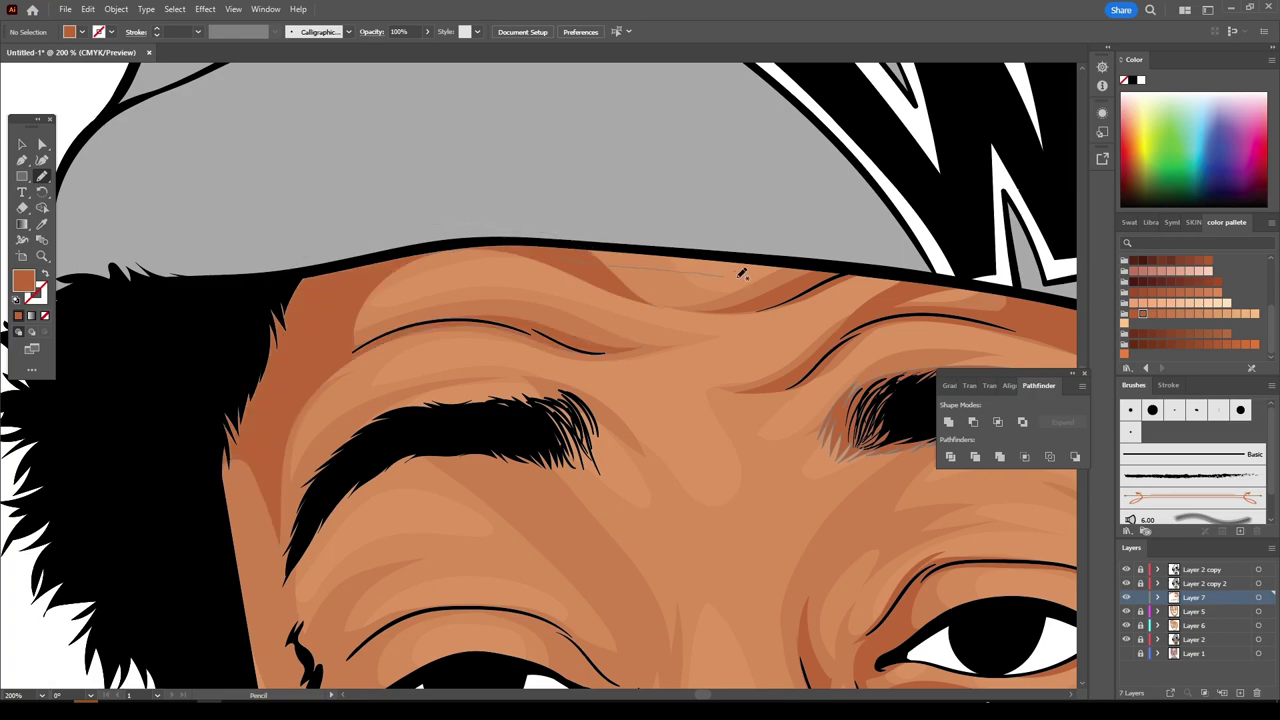
pyautogui.moveTo(742, 274); pyautogui.dragTo(916, 286)
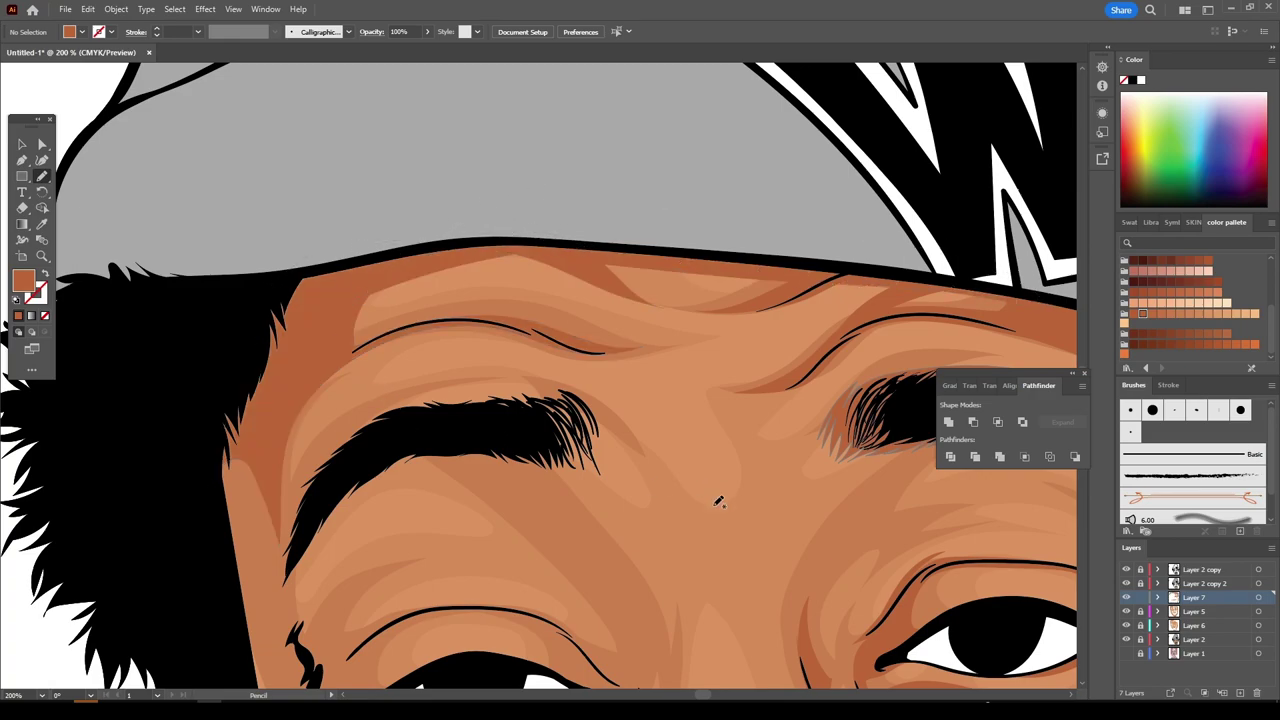
pyautogui.hotkey('ctrl', '-')
pyautogui.hotkey('ctrl', '-')
pyautogui.hotkey('ctrl', '-')
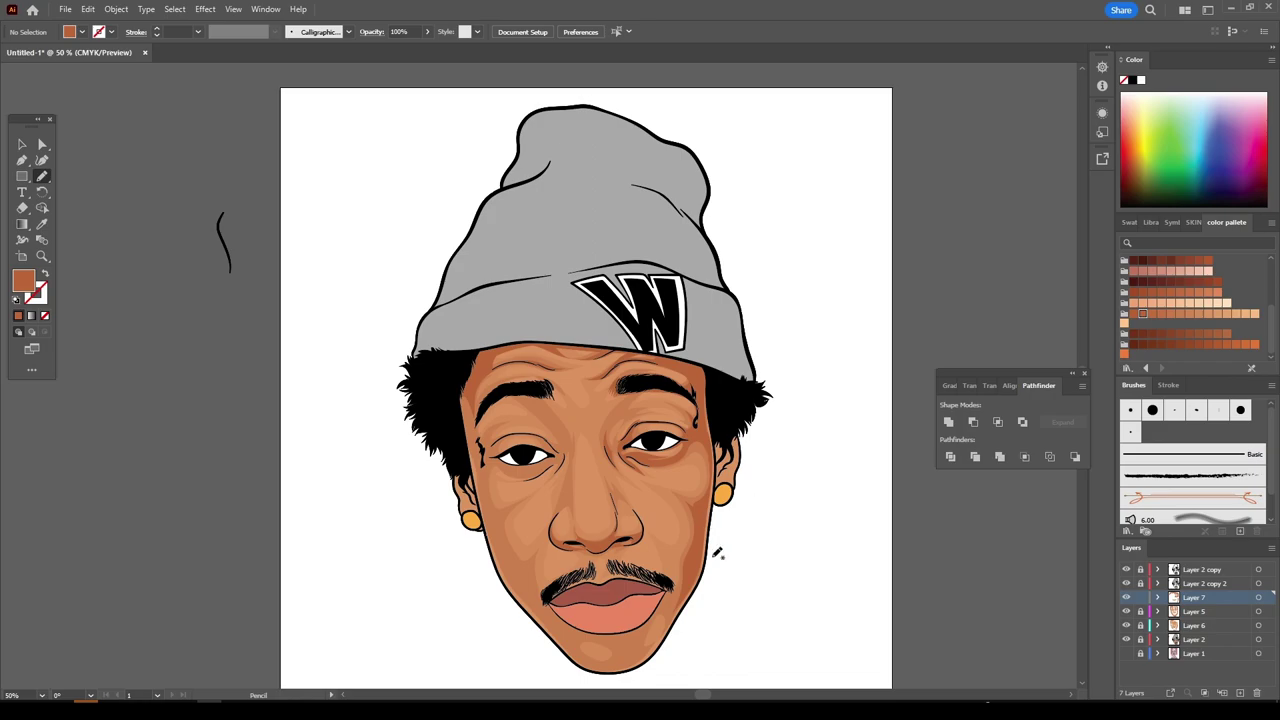
# - Draw a shading path from the left eyebrow to the inner eye corner, checking it at several zoom levels
pyautogui.hotkey('ctrl', '-')
pyautogui.hotkey('ctrl', '-')
pyautogui.hotkey('ctrl', '+')
pyautogui.hotkey('ctrl', '+')
pyautogui.hotkey('ctrl', '+')
pyautogui.hotkey('ctrl', '+')
pyautogui.hotkey('ctrl', '+')
pyautogui.scroll(2, 666, 533)
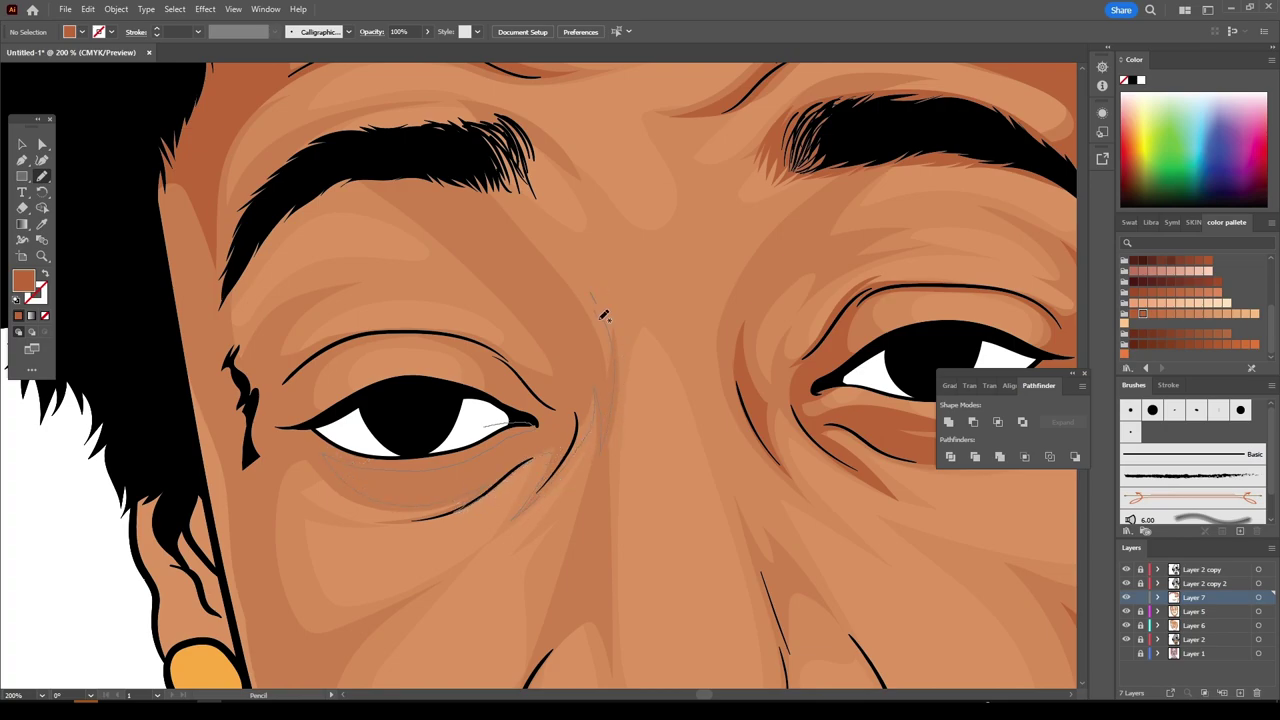
pyautogui.moveTo(604, 316)
pyautogui.mouseDown()
pyautogui.moveTo(420, 165)
pyautogui.moveTo(354, 184)
pyautogui.moveTo(544, 354)
pyautogui.mouseUp()
pyautogui.hotkey('ctrl', 'z')
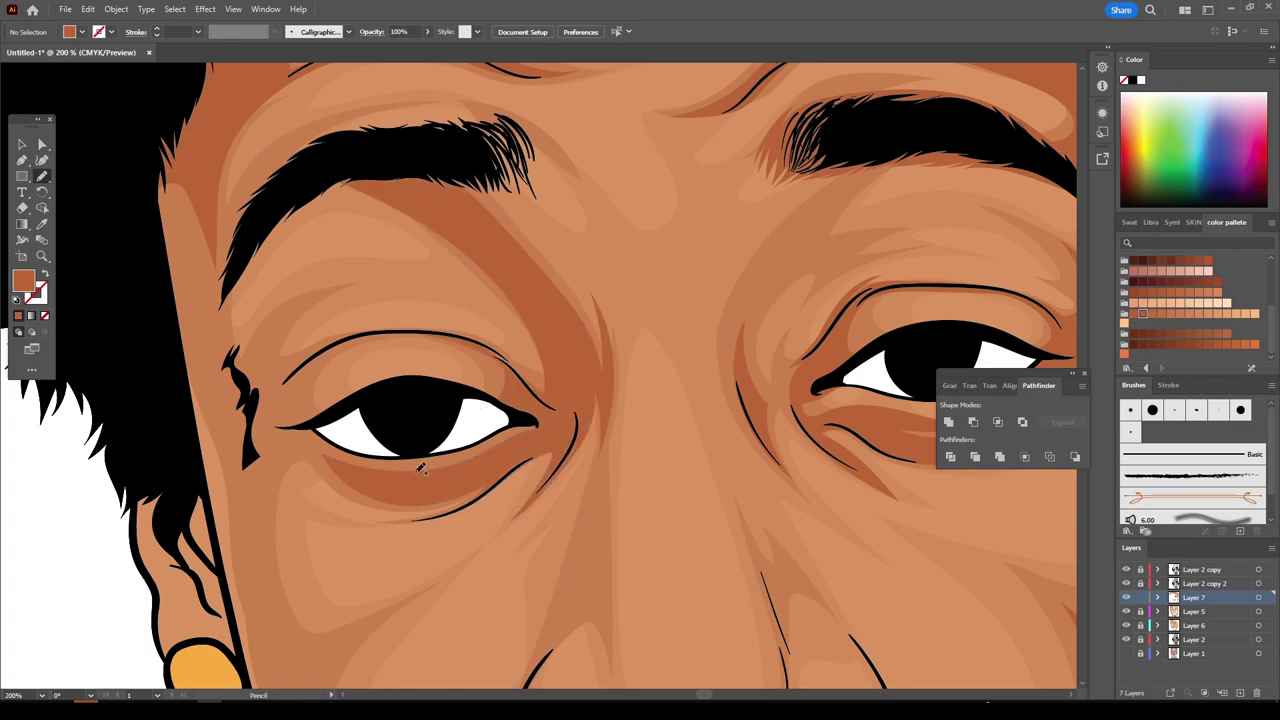
pyautogui.hotkey('ctrl', '-')
pyautogui.hotkey('ctrl', '-')
pyautogui.hotkey('ctrl', '-')
pyautogui.hotkey('ctrl', '-')
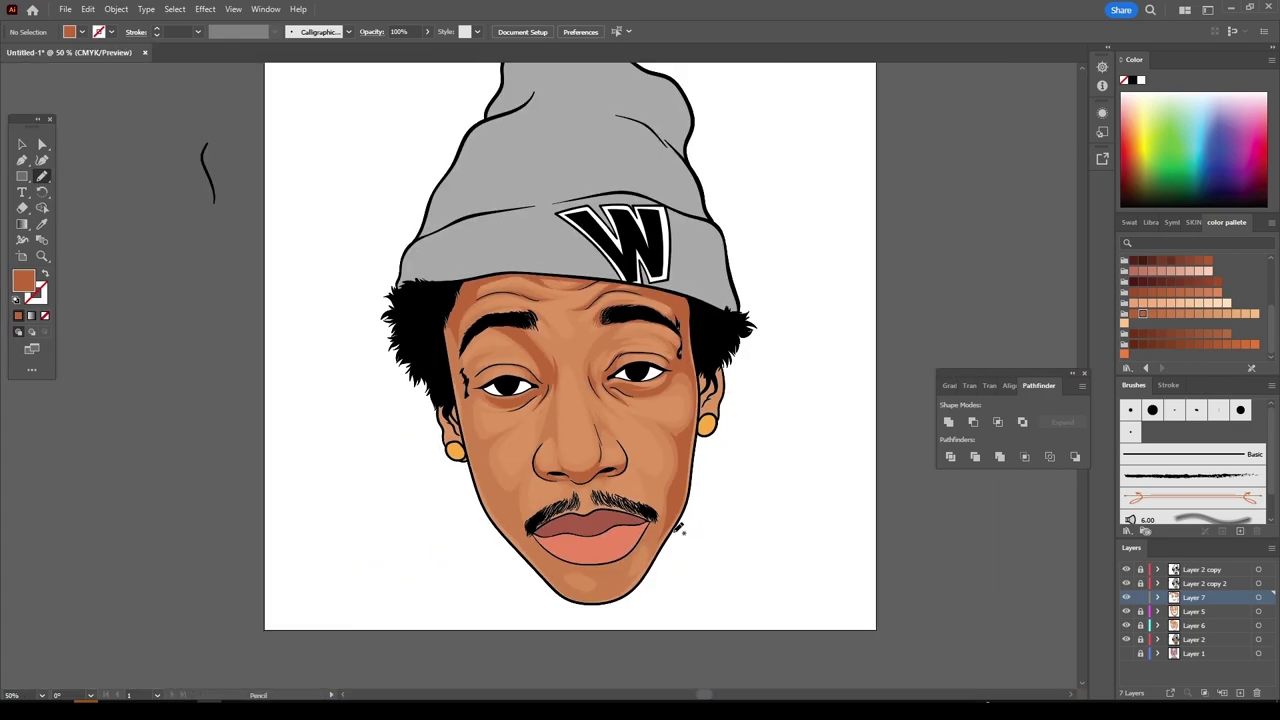
pyautogui.hotkey('ctrl', '+')
pyautogui.hotkey('ctrl', '+')
pyautogui.hotkey('ctrl', '+')
pyautogui.hotkey('ctrl', '+')
pyautogui.hotkey('ctrl', '+')
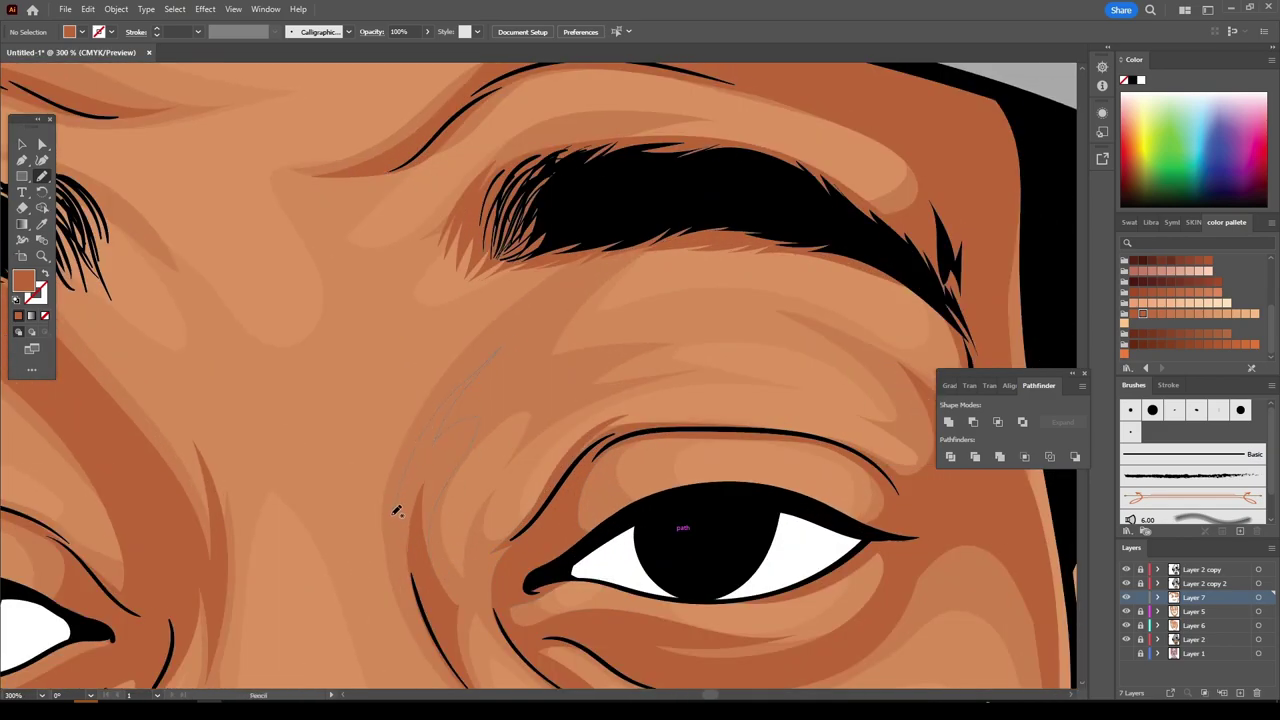
pyautogui.hotkey('ctrl', 'z')
pyautogui.hotkey('ctrl', '-')
pyautogui.hotkey('ctrl', '-')
pyautogui.hotkey('ctrl', '-')
pyautogui.hotkey('ctrl', '-')
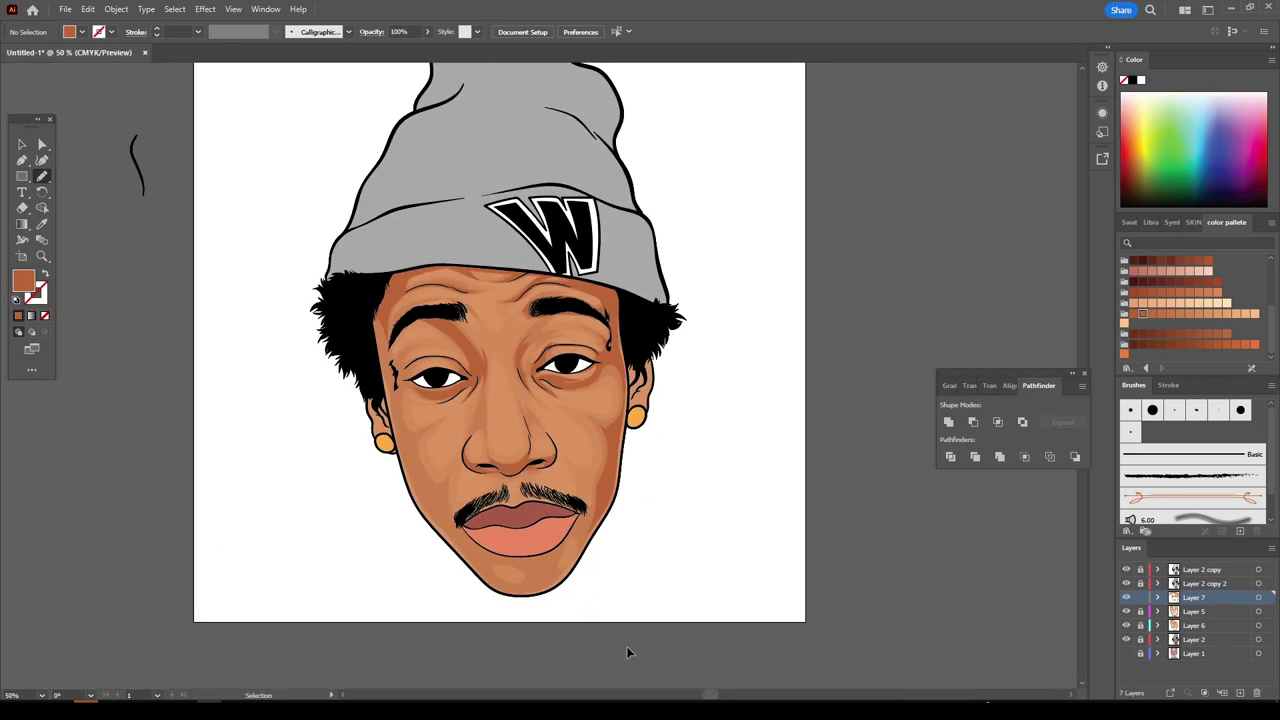
pyautogui.hotkey('ctrl', '+')
pyautogui.hotkey('ctrl', '+')
# - Outline extra black hair along the mustache's top and around its edges
pyautogui.hotkey('ctrl', '+')
pyautogui.hotkey('ctrl', '+')
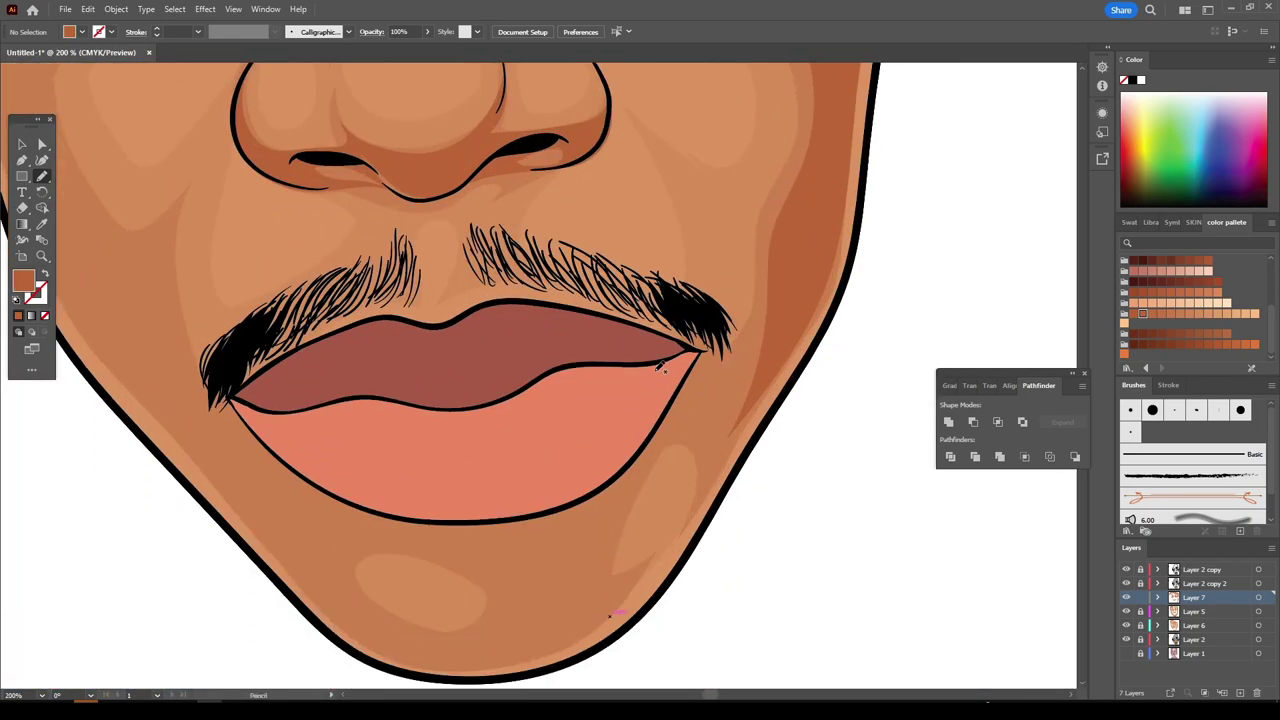
pyautogui.moveTo(690, 328); pyautogui.dragTo(667, 422)
pyautogui.hotkey('ctrl', 'z')
pyautogui.hotkey('ctrl', '-')
pyautogui.hotkey('ctrl', '-')
pyautogui.hotkey('ctrl', '-')
pyautogui.hotkey('ctrl', '-')
pyautogui.hotkey('ctrl', '+')
pyautogui.hotkey('ctrl', '+')
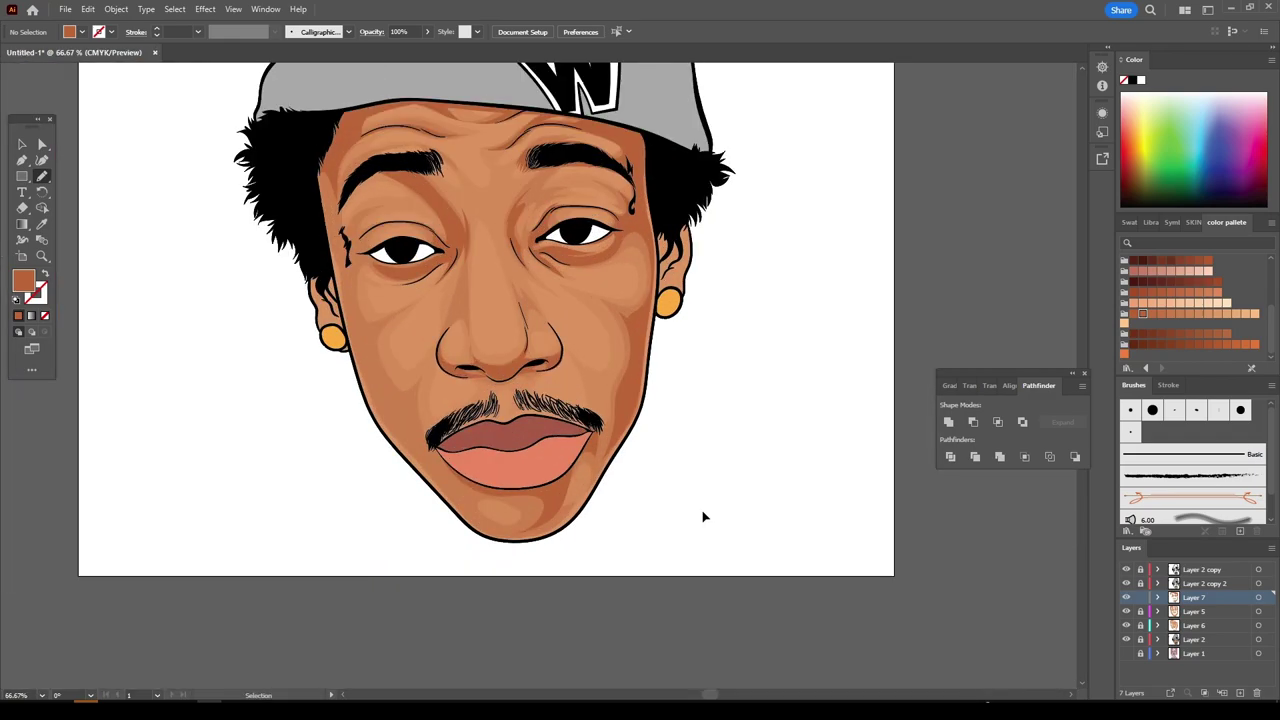
pyautogui.hotkey('ctrl', '+')
pyautogui.hotkey('ctrl', '+')
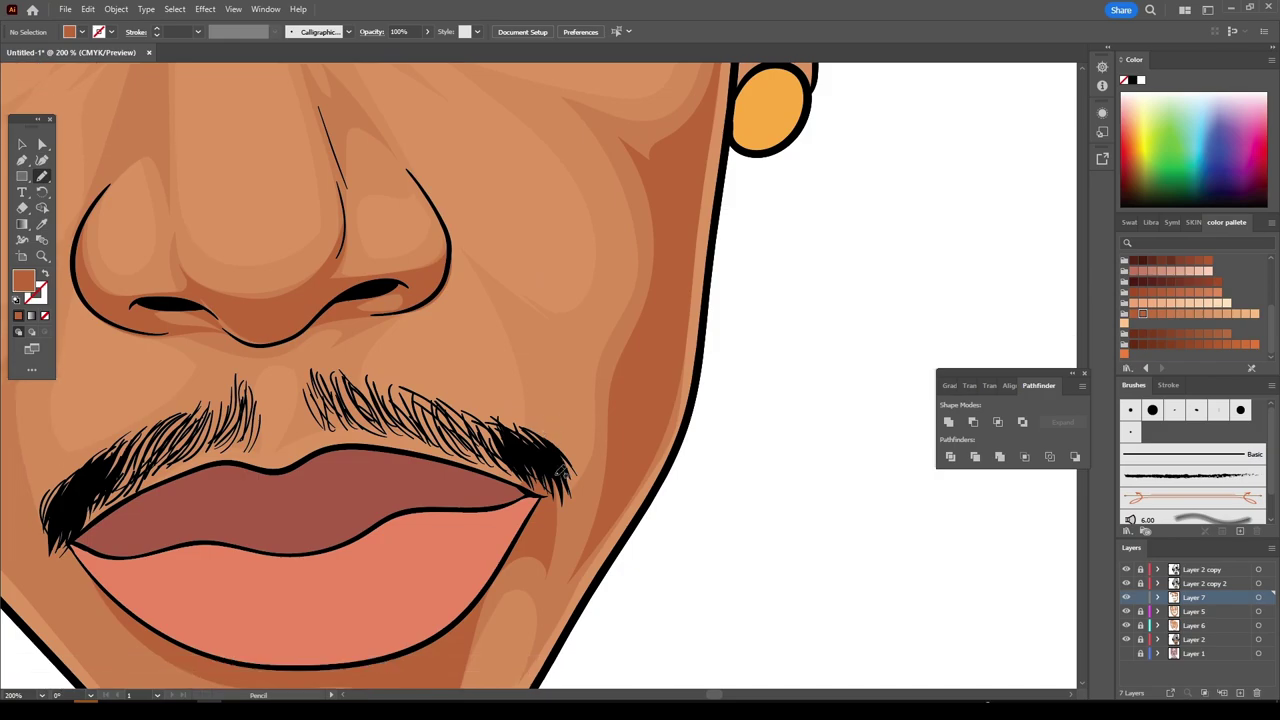
pyautogui.moveTo(569, 449); pyautogui.dragTo(386, 377)
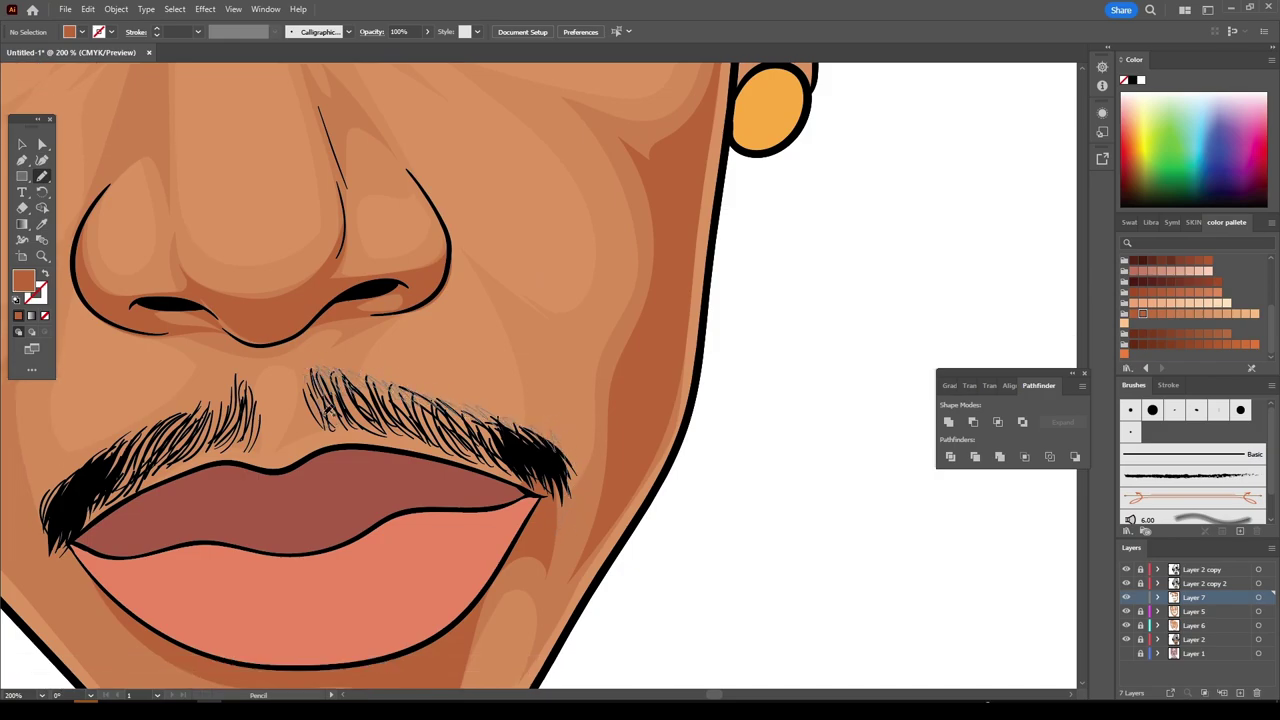
pyautogui.moveTo(338, 365)
pyautogui.mouseDown()
pyautogui.moveTo(436, 444)
pyautogui.moveTo(520, 477)
pyautogui.mouseUp()
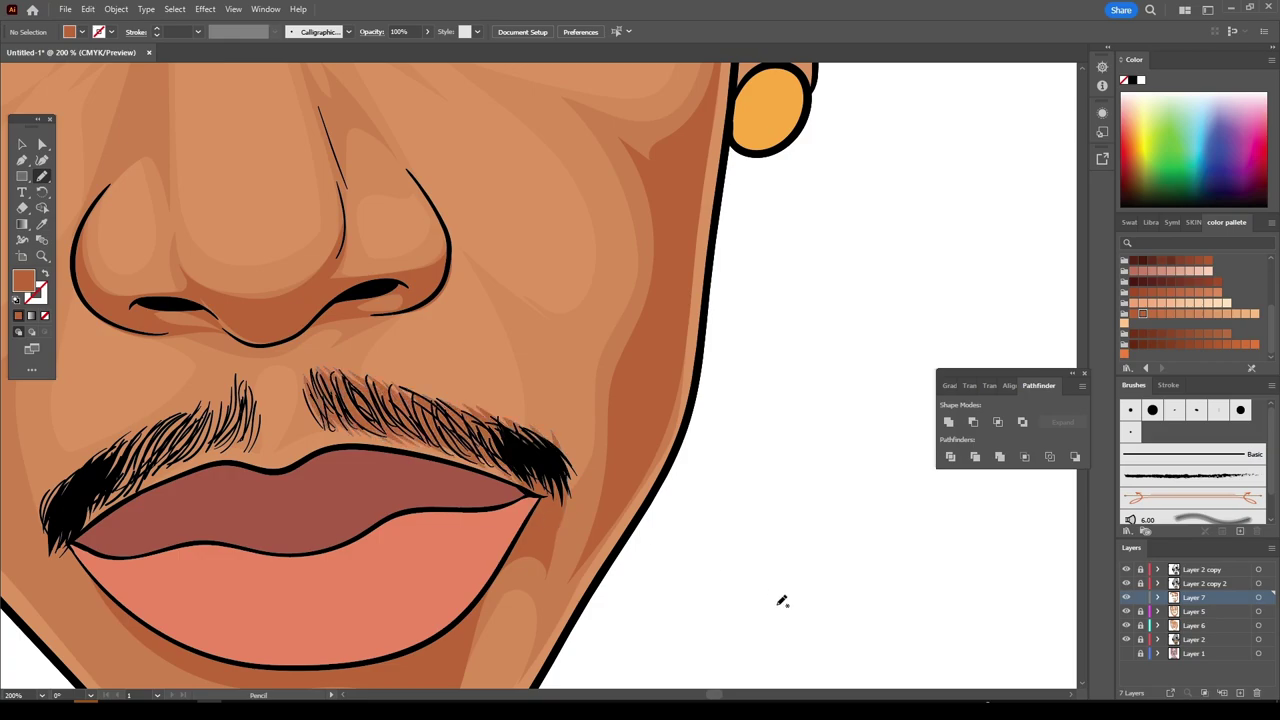
# - Add more black hair strands over the mustache's left side
pyautogui.hotkey('ctrl', '0')
pyautogui.scroll(3, 657, 575)
pyautogui.moveTo(407, 468)
pyautogui.mouseDown()
pyautogui.moveTo(548, 428)
pyautogui.moveTo(536, 376)
pyautogui.moveTo(412, 438)
pyautogui.moveTo(350, 485)
pyautogui.moveTo(332, 524)
pyautogui.moveTo(378, 505)
pyautogui.mouseUp()
pyautogui.hotkey('ctrl', '-')
pyautogui.hotkey('ctrl', '-')
pyautogui.hotkey('ctrl', '-')
pyautogui.hotkey('ctrl', '-')
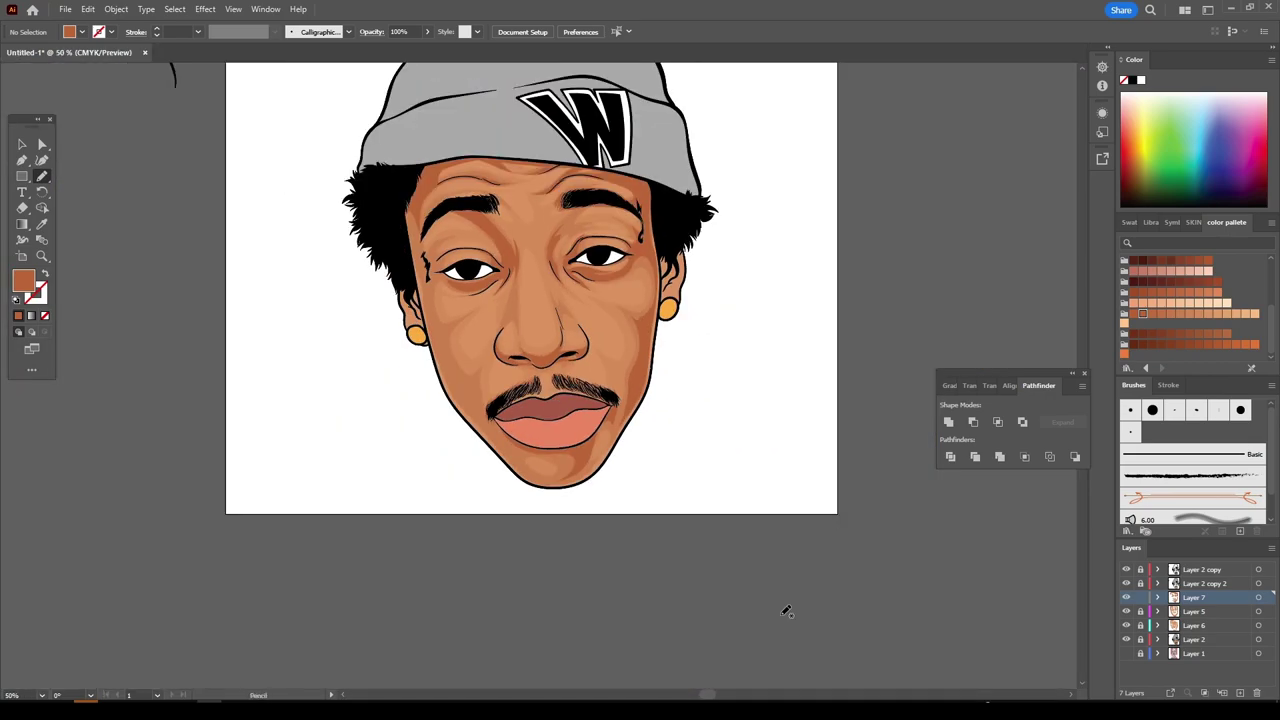
# - Draw shading up from the left nostril and down the nose's left side
pyautogui.hotkey('ctrl', '+')
pyautogui.hotkey('ctrl', '+')
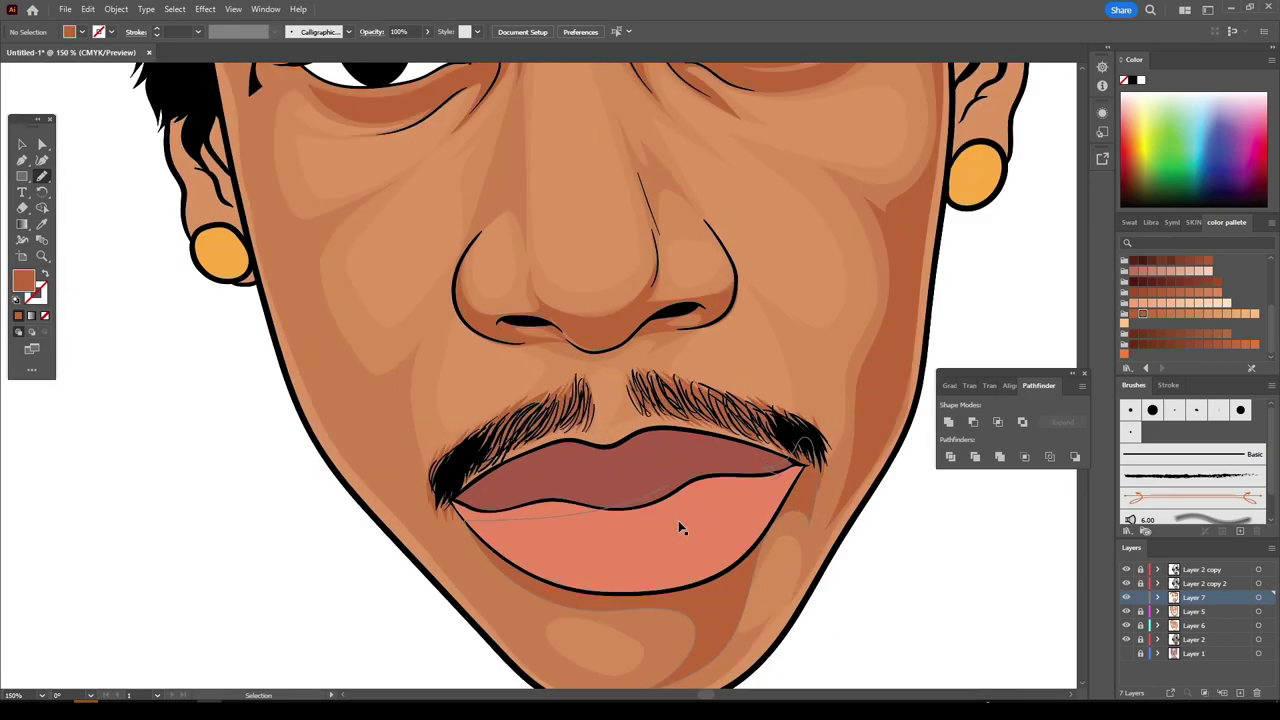
pyautogui.scroll(3, 678, 520)
pyautogui.hotkey('ctrl', '+')
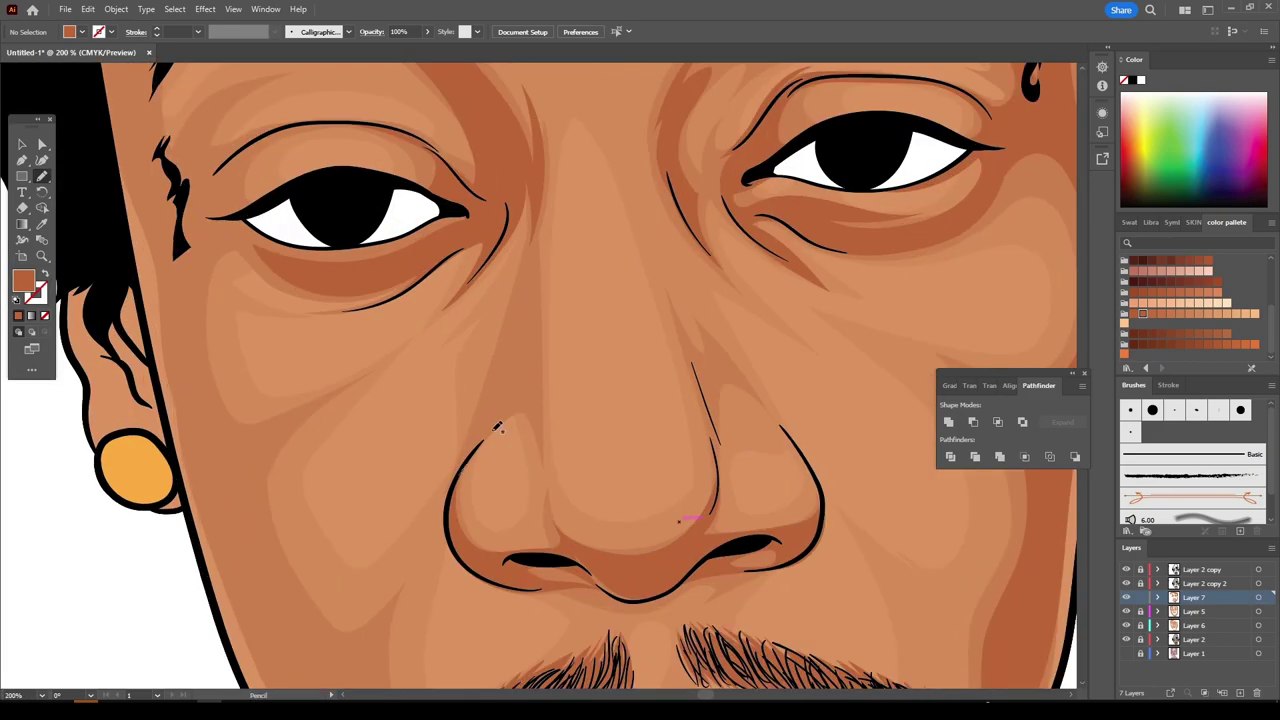
pyautogui.moveTo(495, 430); pyautogui.dragTo(538, 426)
pyautogui.moveTo(546, 311); pyautogui.dragTo(466, 446)
pyautogui.hotkey('ctrl', '-')
pyautogui.hotkey('ctrl', '-')
pyautogui.hotkey('ctrl', '-')
pyautogui.hotkey('ctrl', '-')
pyautogui.hotkey('ctrl', '-')
# - Add shading below the mustache's left end and down the left cheek and jaw
pyautogui.hotkey('ctrl', '+')
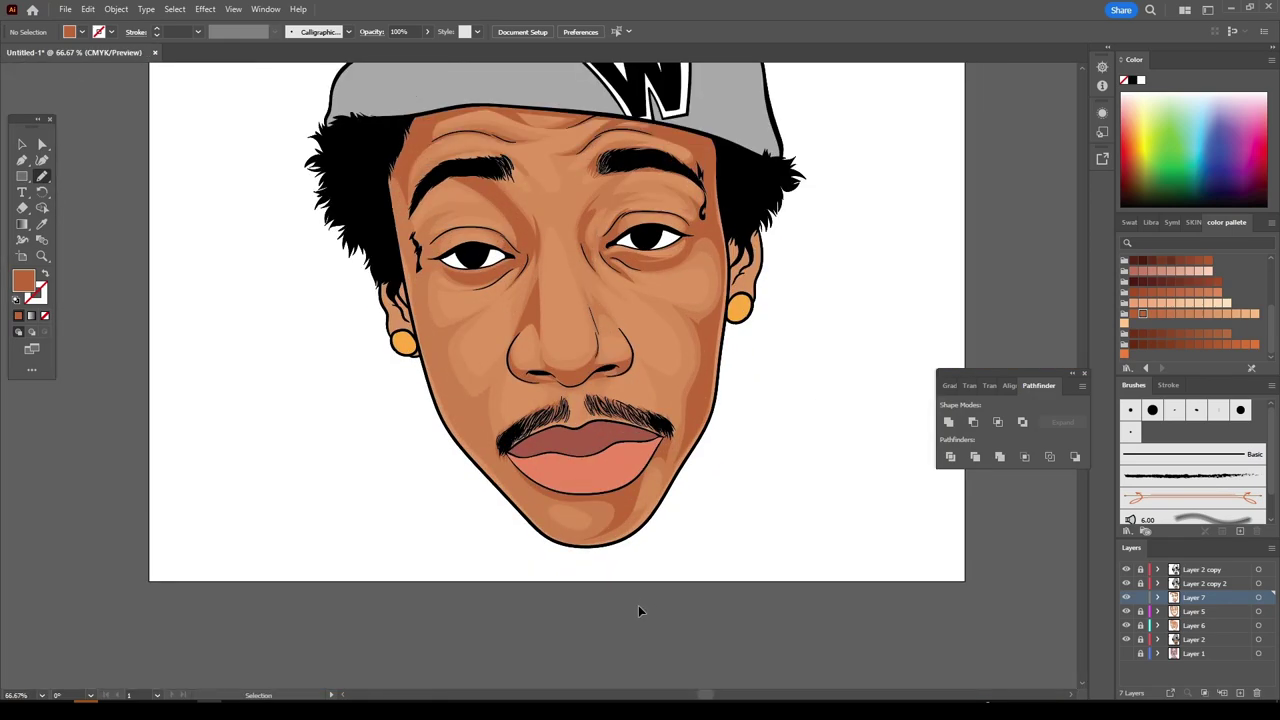
pyautogui.hotkey('ctrl', '+')
pyautogui.hotkey('ctrl', '+')
pyautogui.hotkey('ctrl', '+')
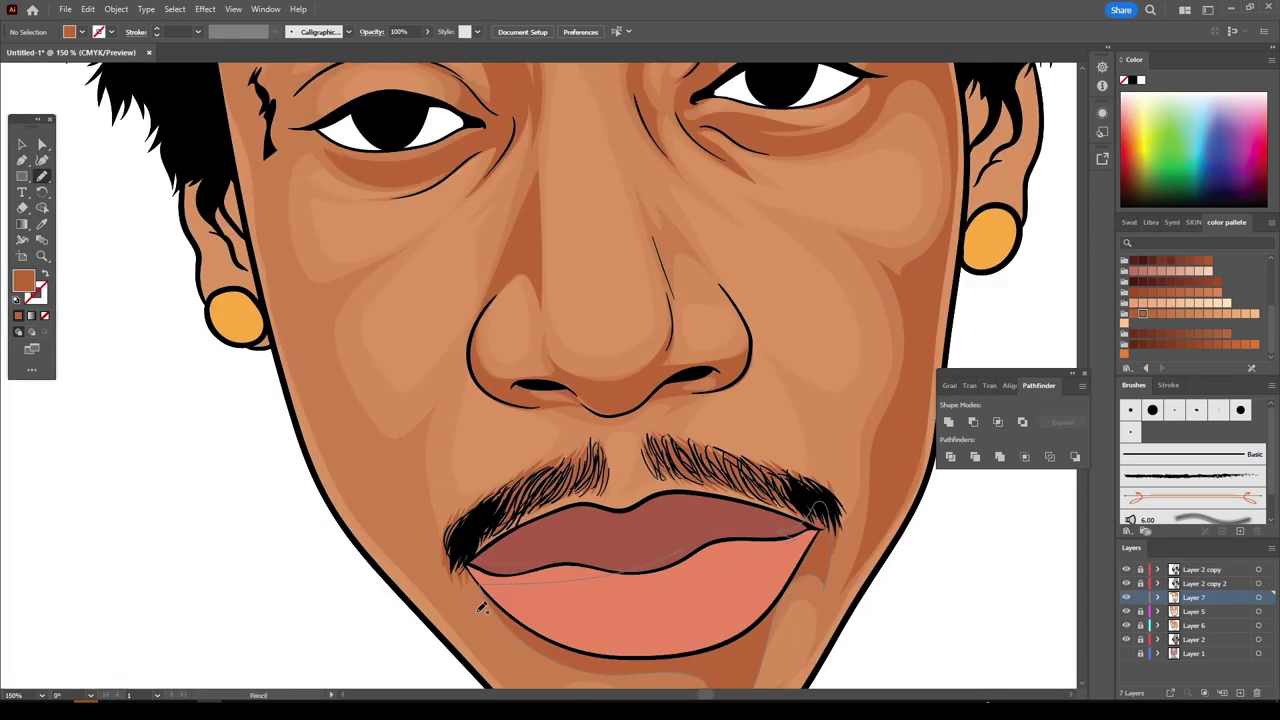
pyautogui.moveTo(455, 598); pyautogui.dragTo(418, 472)
pyautogui.moveTo(268, 148); pyautogui.dragTo(490, 667)
# - Trace shading under the left lower eyelid, across the crease and looping over the brow
pyautogui.hotkey('ctrl', '-')
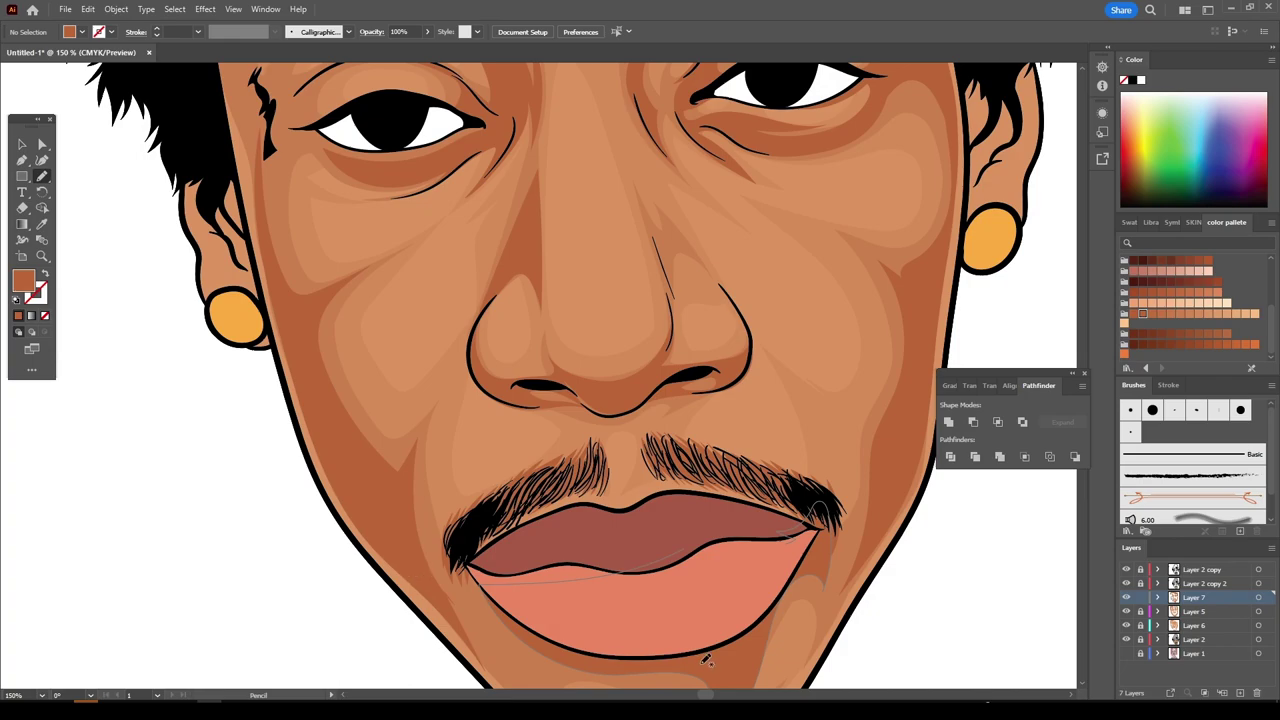
pyautogui.hotkey('ctrl', '-')
pyautogui.hotkey('ctrl', '-')
pyautogui.hotkey('ctrl', '-')
pyautogui.hotkey('ctrl', '+')
pyautogui.hotkey('ctrl', '+')
pyautogui.hotkey('ctrl', '+')
pyautogui.hotkey('ctrl', '+')
pyautogui.hotkey('ctrl', '+')
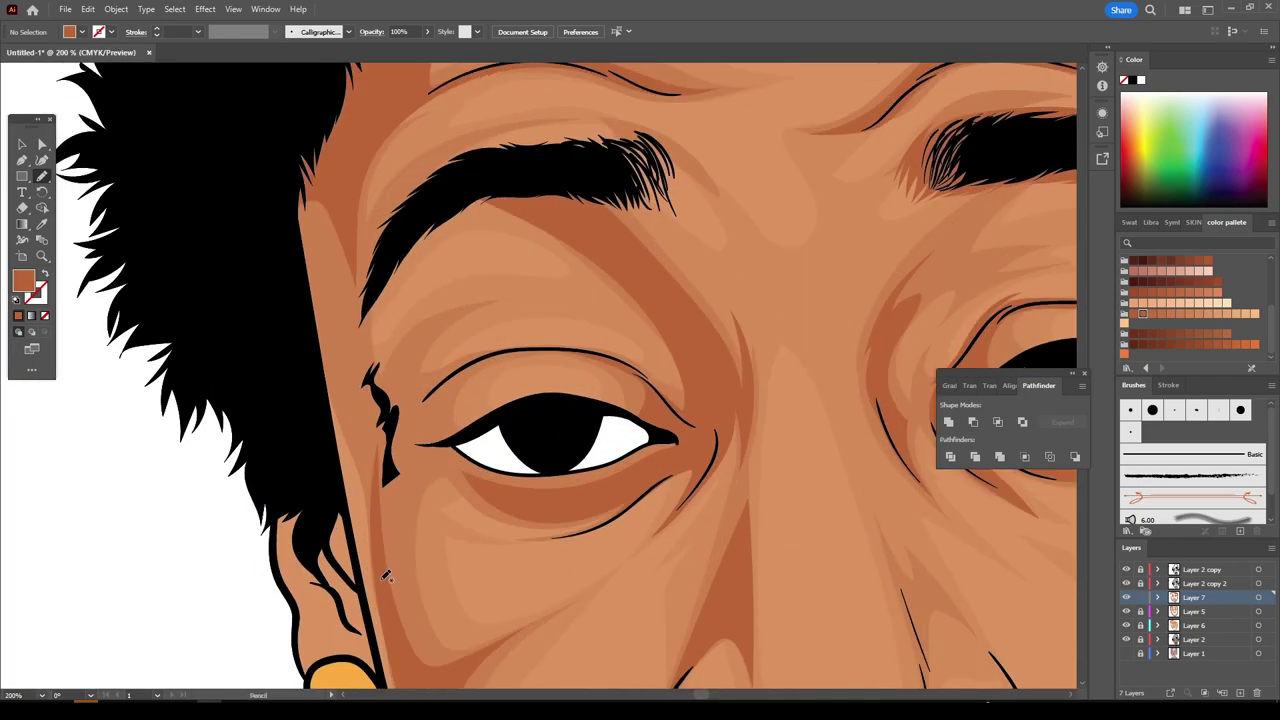
pyautogui.moveTo(485, 507); pyautogui.dragTo(620, 500)
pyautogui.moveTo(487, 456); pyautogui.dragTo(513, 340)
pyautogui.moveTo(480, 316); pyautogui.dragTo(426, 326)
pyautogui.moveTo(378, 368)
pyautogui.mouseDown()
pyautogui.moveTo(372, 236)
pyautogui.moveTo(345, 106)
pyautogui.moveTo(257, 200)
pyautogui.moveTo(355, 430)
pyautogui.mouseUp()
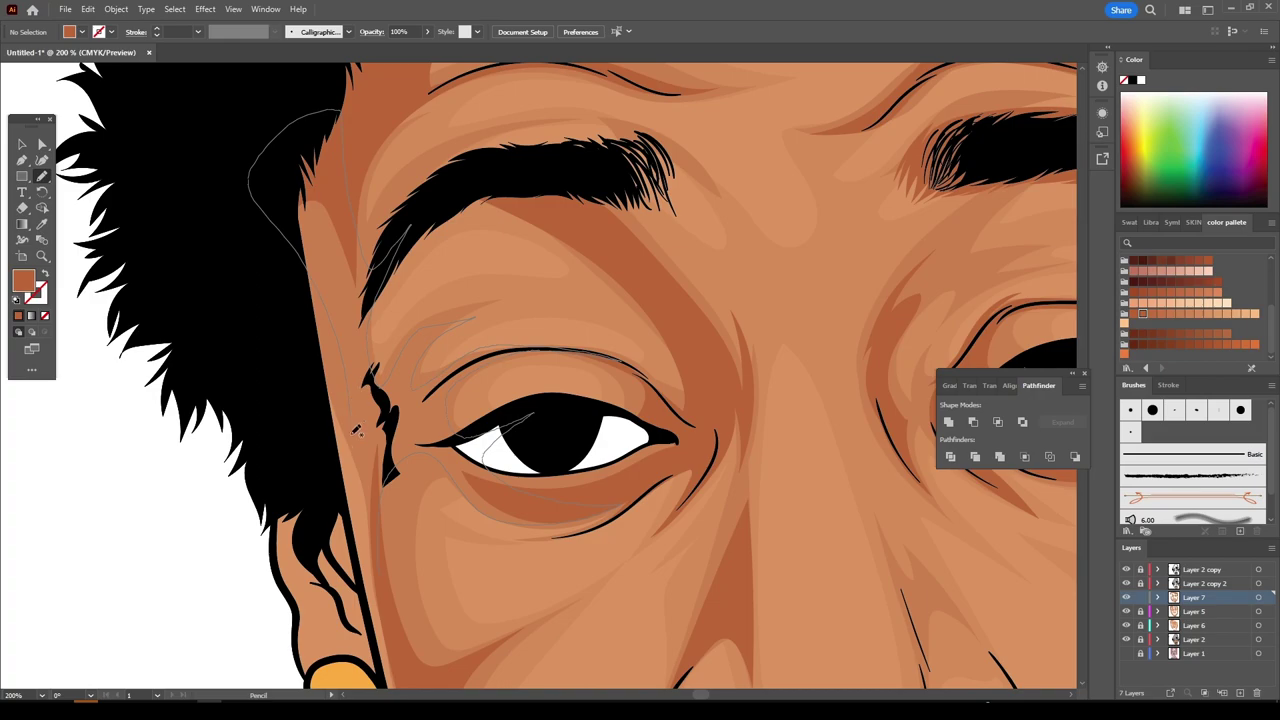
pyautogui.scroll(-3, 394, 635)
pyautogui.scroll(-3, 706, 635)
# - Trace a closed darker shading shape on the chin below the lower lip
pyautogui.scroll(3, 706, 635)
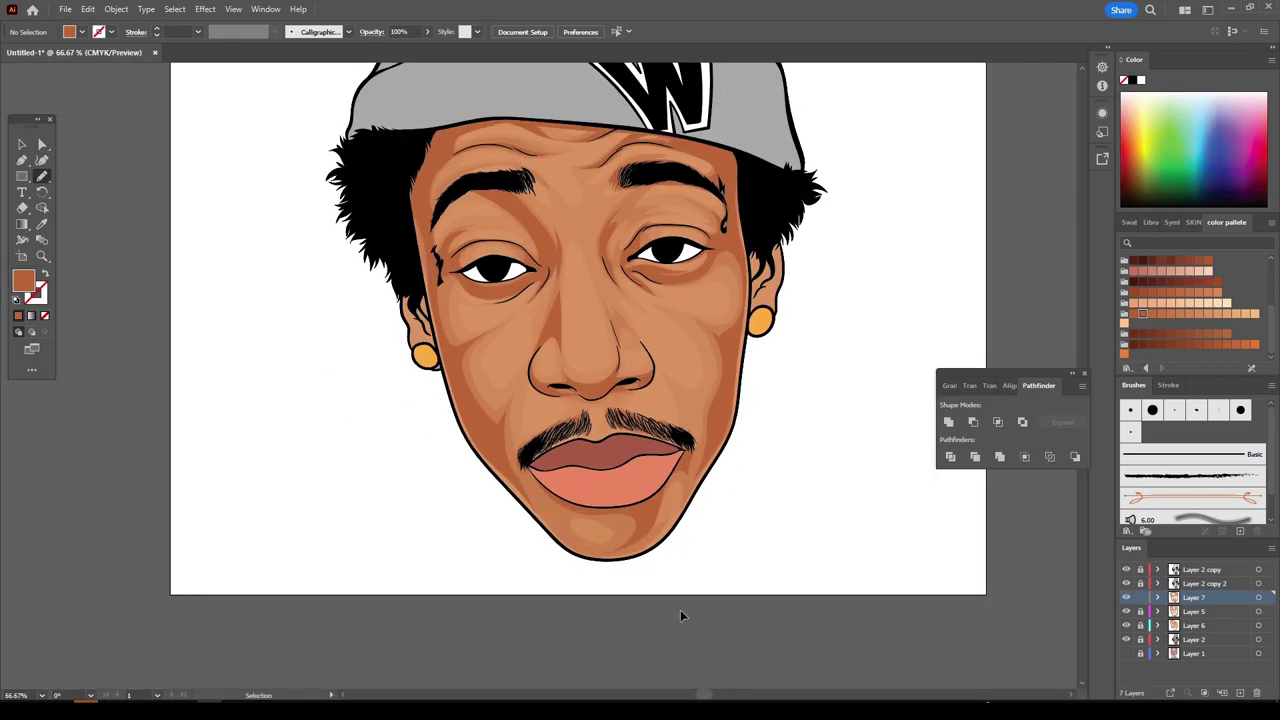
pyautogui.scroll(2, 680, 609)
pyautogui.scroll(2, 685, 606)
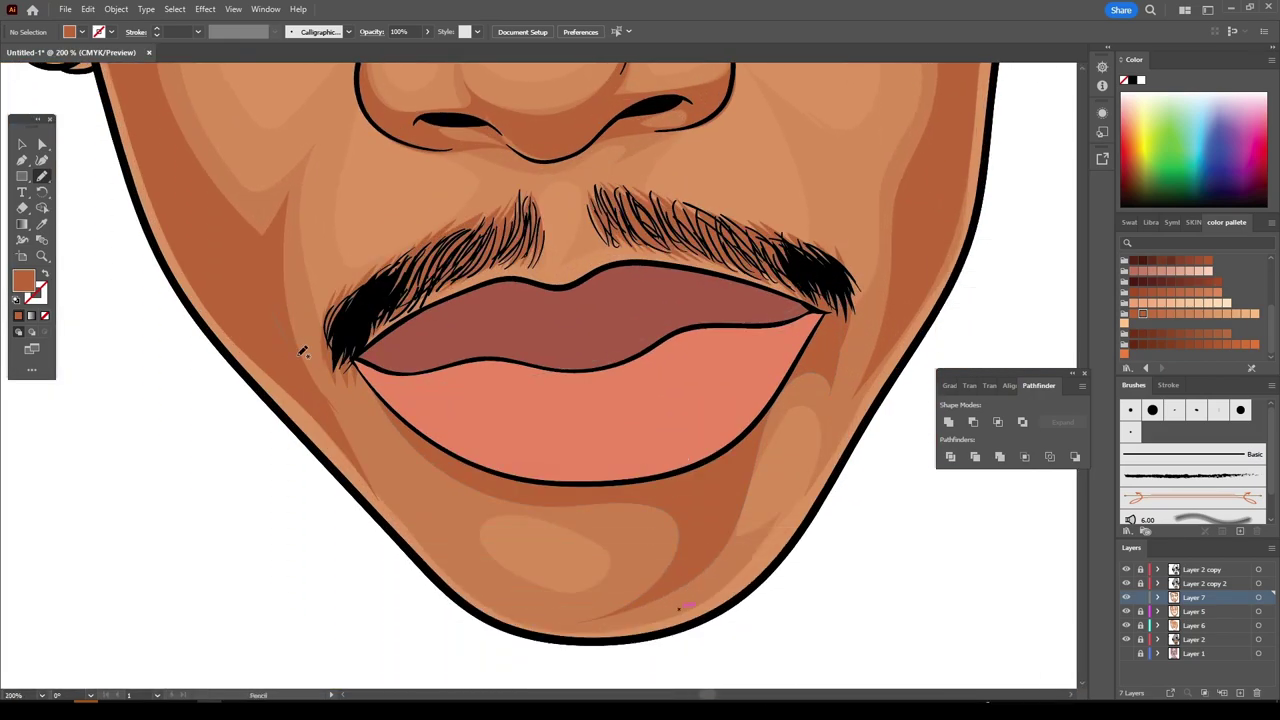
pyautogui.moveTo(401, 386)
pyautogui.mouseDown()
pyautogui.moveTo(686, 471)
pyautogui.moveTo(543, 506)
pyautogui.moveTo(497, 580)
pyautogui.moveTo(704, 543)
pyautogui.mouseUp()
pyautogui.moveTo(780, 372); pyautogui.dragTo(773, 407)
pyautogui.moveTo(464, 580); pyautogui.dragTo(305, 405)
# - Add darker shading at the right mouth corner and on the right jaw
pyautogui.moveTo(845, 340); pyautogui.dragTo(782, 358)
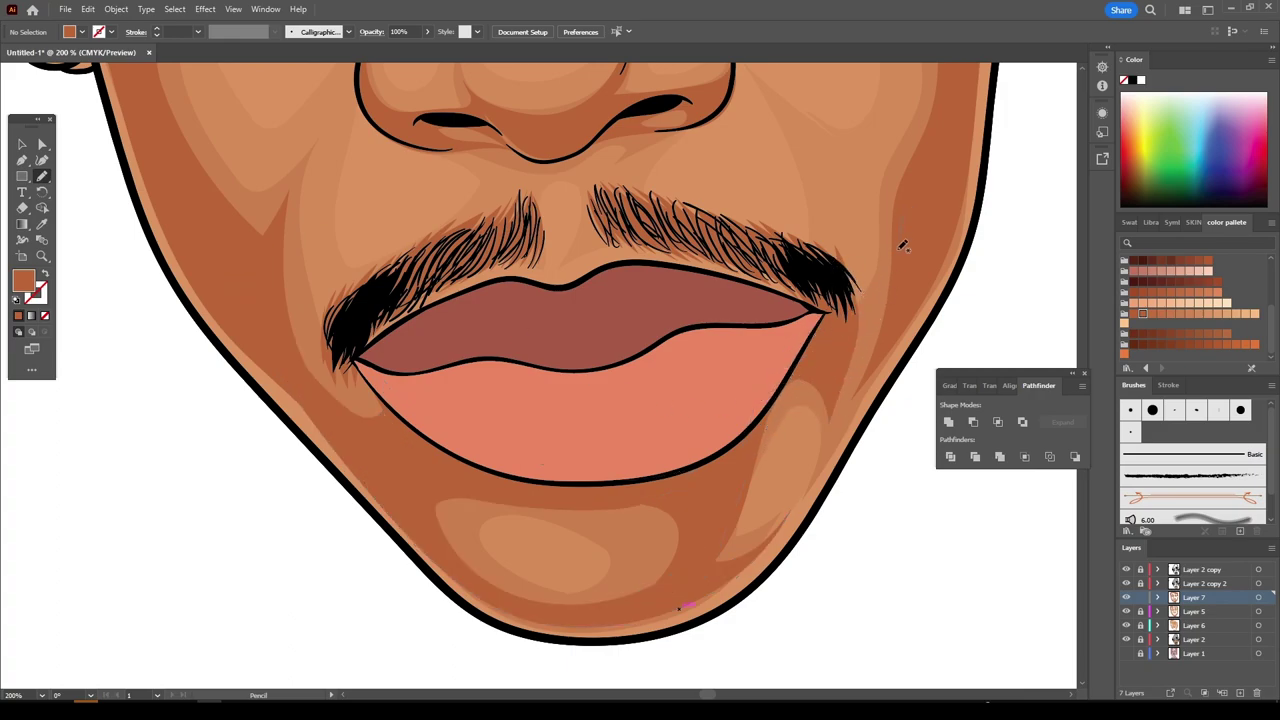
pyautogui.moveTo(903, 246); pyautogui.dragTo(911, 283)
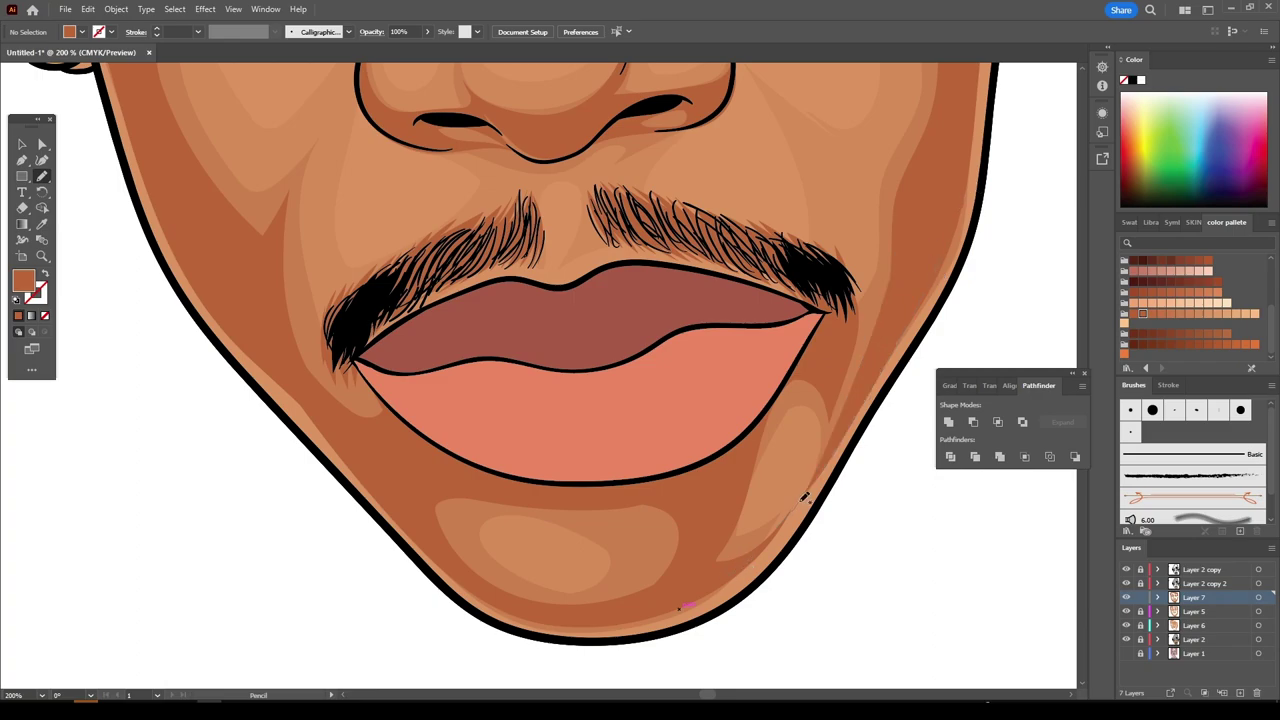
pyautogui.hotkey('ctrl', '-')
pyautogui.hotkey('ctrl', '-')
pyautogui.hotkey('ctrl', '-')
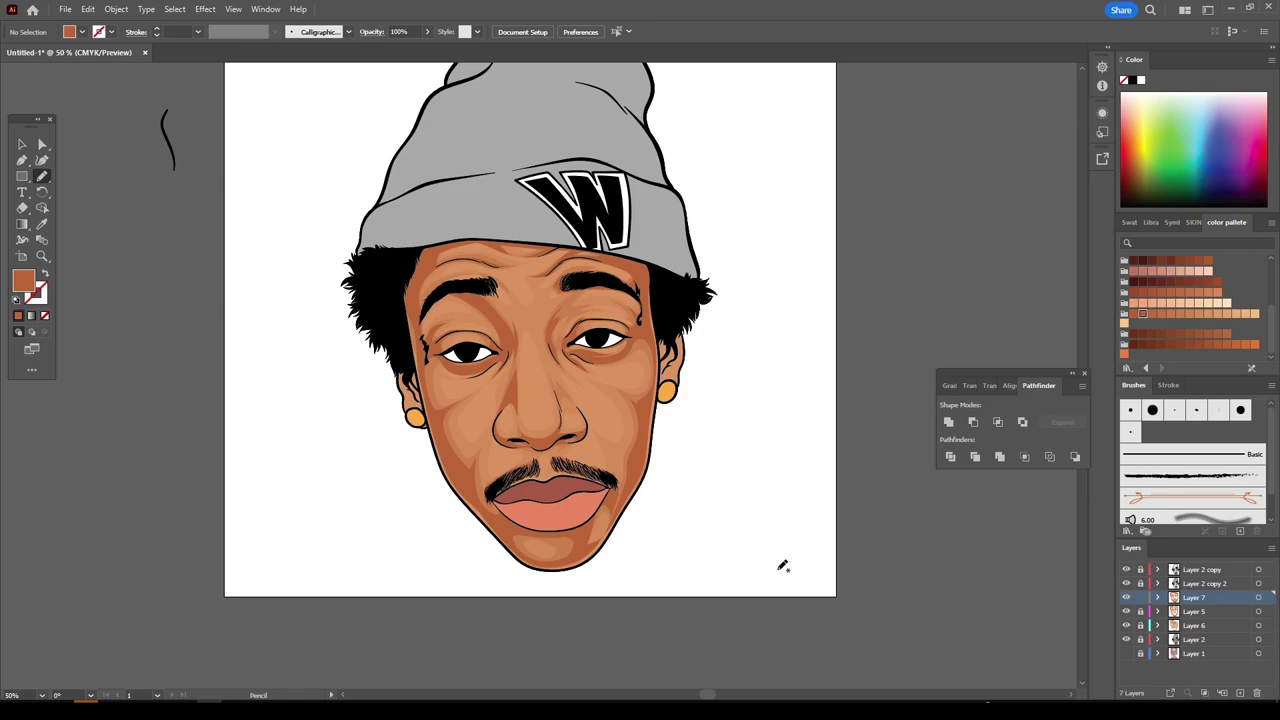
# - Draw a closed light highlight shape along the ear outline
pyautogui.scroll(-2, 968, 616)
pyautogui.scroll(3, 965, 610)
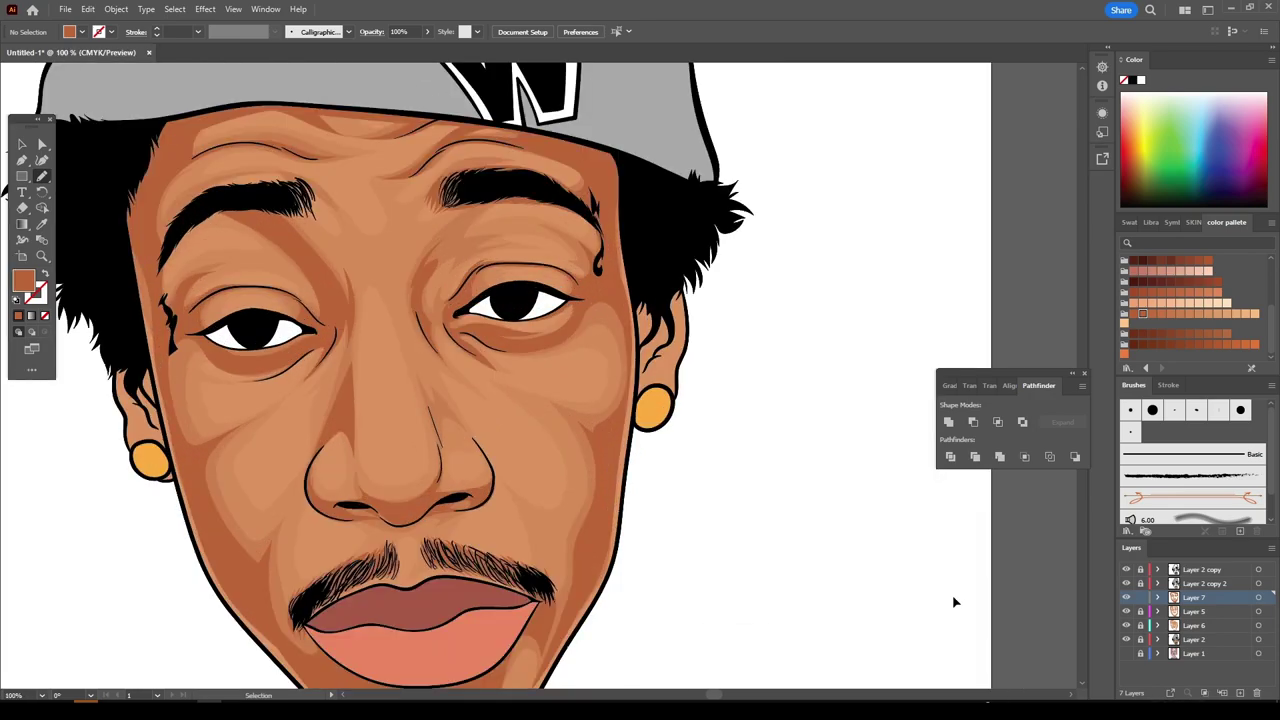
pyautogui.scroll(3, 960, 600)
pyautogui.scroll(2, 958, 594)
pyautogui.scroll(1, 958, 594)
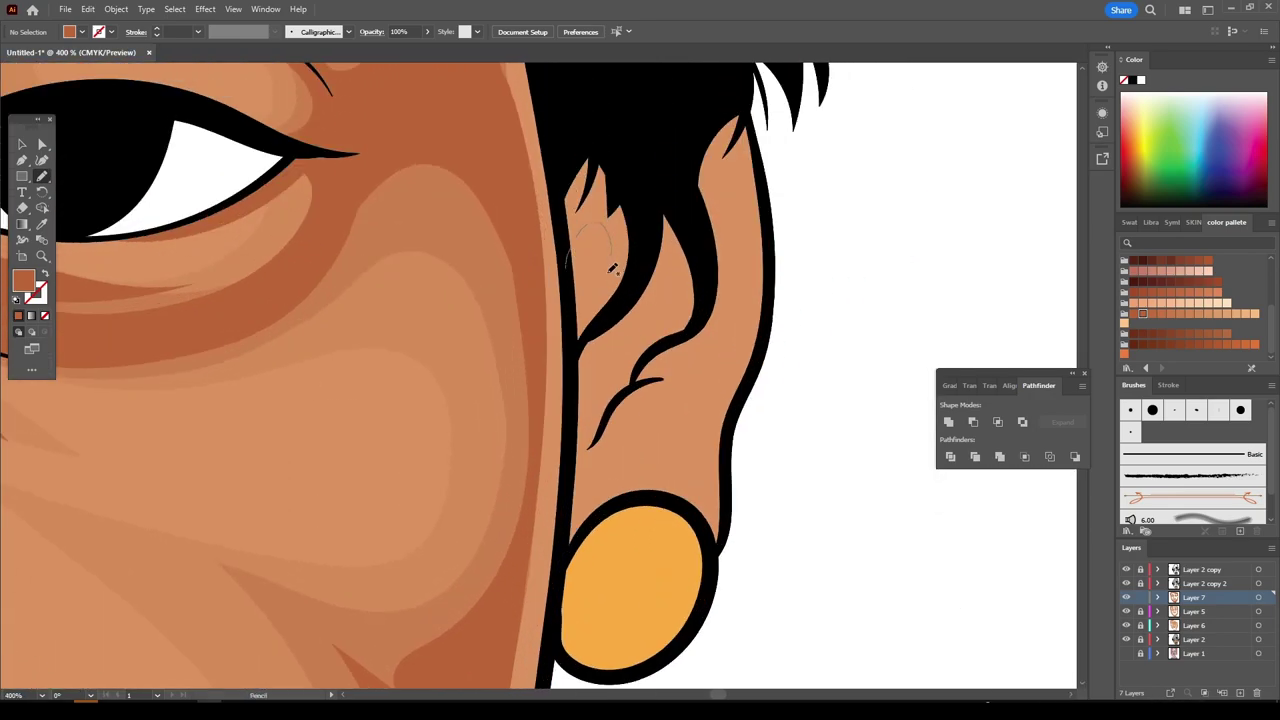
pyautogui.moveTo(613, 268)
pyautogui.mouseDown()
pyautogui.moveTo(575, 478)
pyautogui.moveTo(587, 458)
pyautogui.mouseUp()
pyautogui.moveTo(722, 320)
pyautogui.mouseDown()
pyautogui.moveTo(716, 88)
pyautogui.moveTo(757, 245)
pyautogui.moveTo(688, 433)
pyautogui.mouseUp()
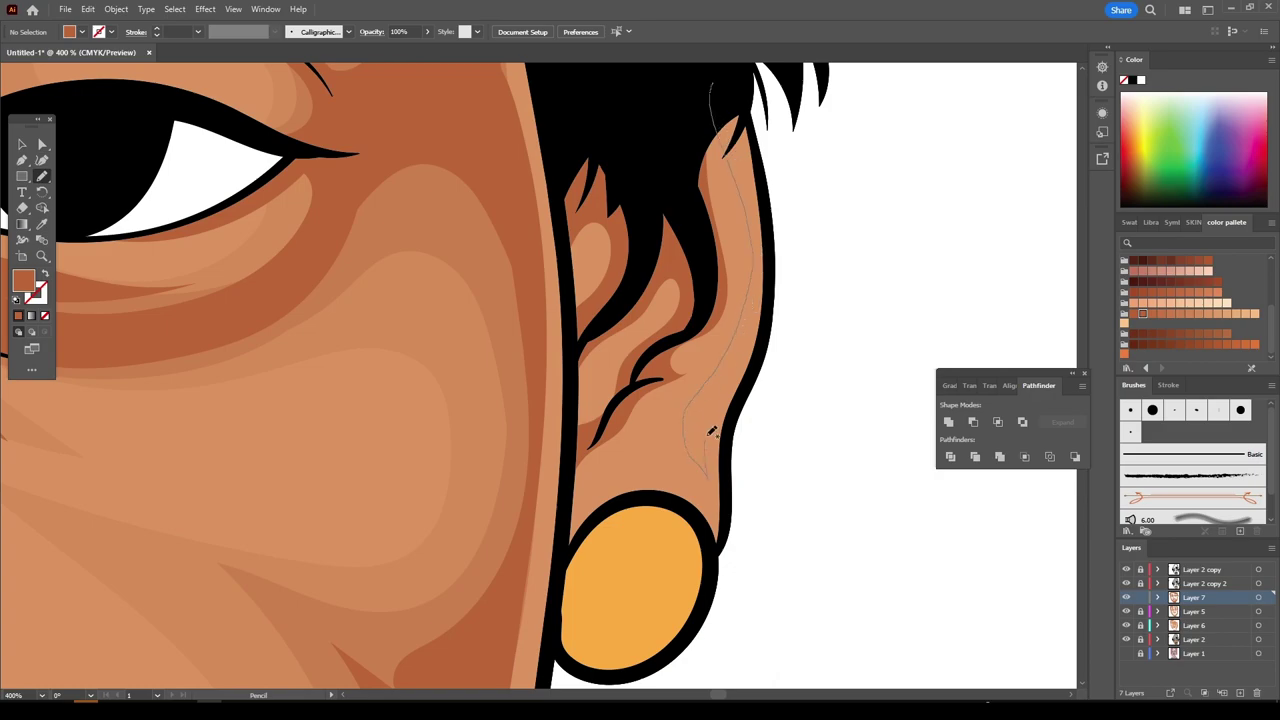
pyautogui.hotkey('ctrl', '-')
pyautogui.hotkey('ctrl', '-')
pyautogui.hotkey('ctrl', '-')
pyautogui.hotkey('ctrl', '-')
pyautogui.hotkey('ctrl', '-')
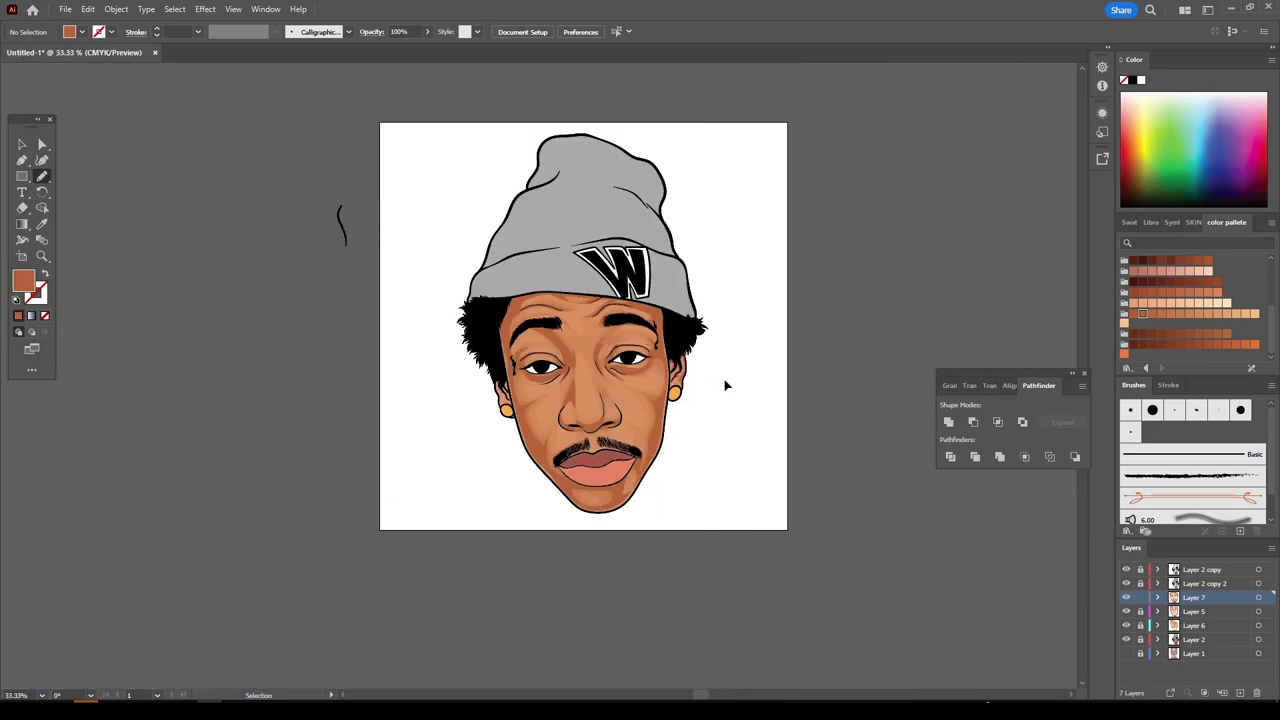
# - Trace a closed dark shading shape inside the left ear
pyautogui.hotkey('ctrl', '+')
pyautogui.hotkey('ctrl', '+')
pyautogui.hotkey('ctrl', '+')
pyautogui.hotkey('ctrl', '+')
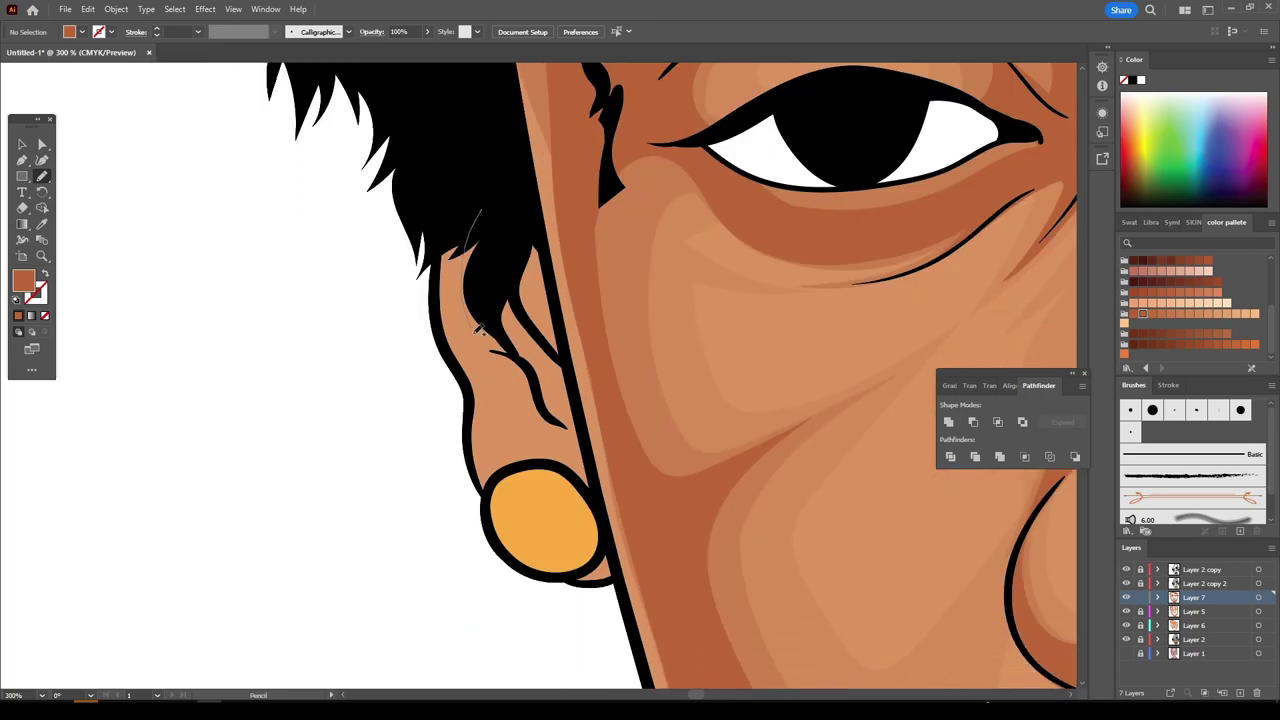
pyautogui.moveTo(477, 332)
pyautogui.mouseDown()
pyautogui.moveTo(532, 422)
pyautogui.moveTo(578, 400)
pyautogui.moveTo(524, 340)
pyautogui.moveTo(540, 290)
pyautogui.mouseUp()
pyautogui.moveTo(440, 284)
pyautogui.mouseDown()
pyautogui.moveTo(437, 296)
pyautogui.moveTo(462, 250)
pyautogui.mouseUp()
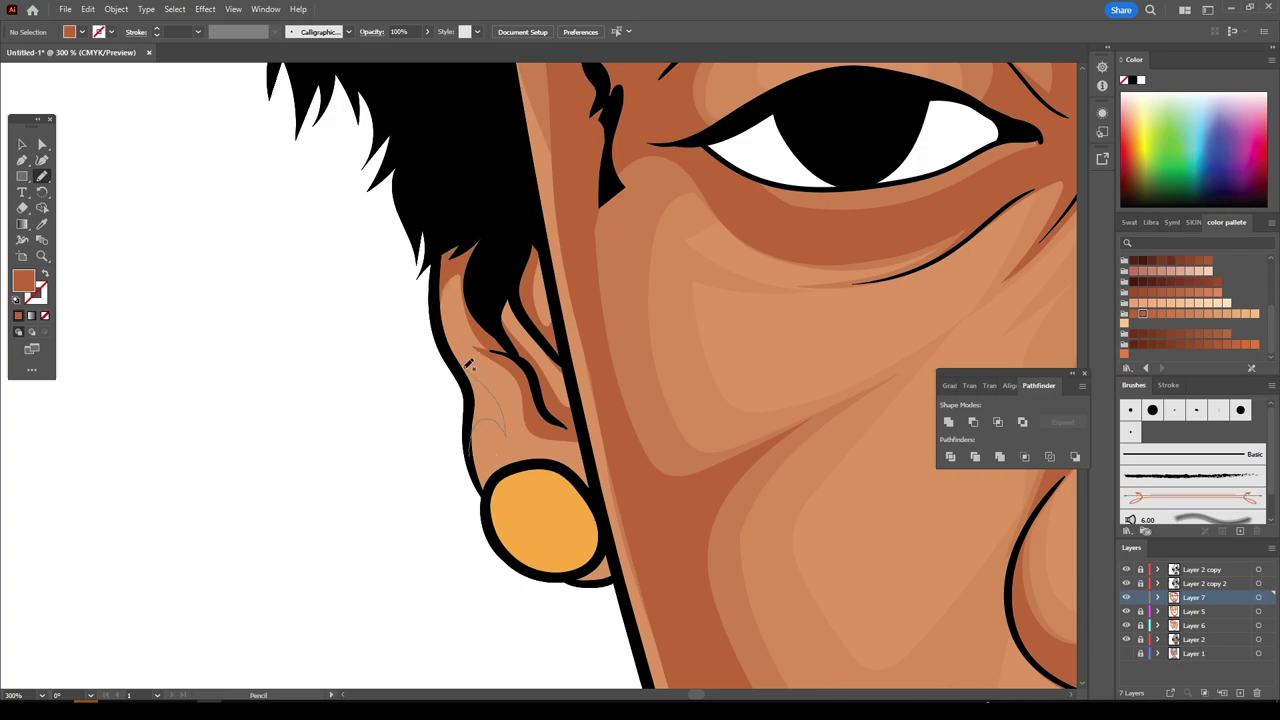
pyautogui.hotkey('ctrl', '-')
# - Add darker shading running along the right jaw toward the chin
pyautogui.scroll(-5, 741, 518)
pyautogui.scroll(1, 758, 525)
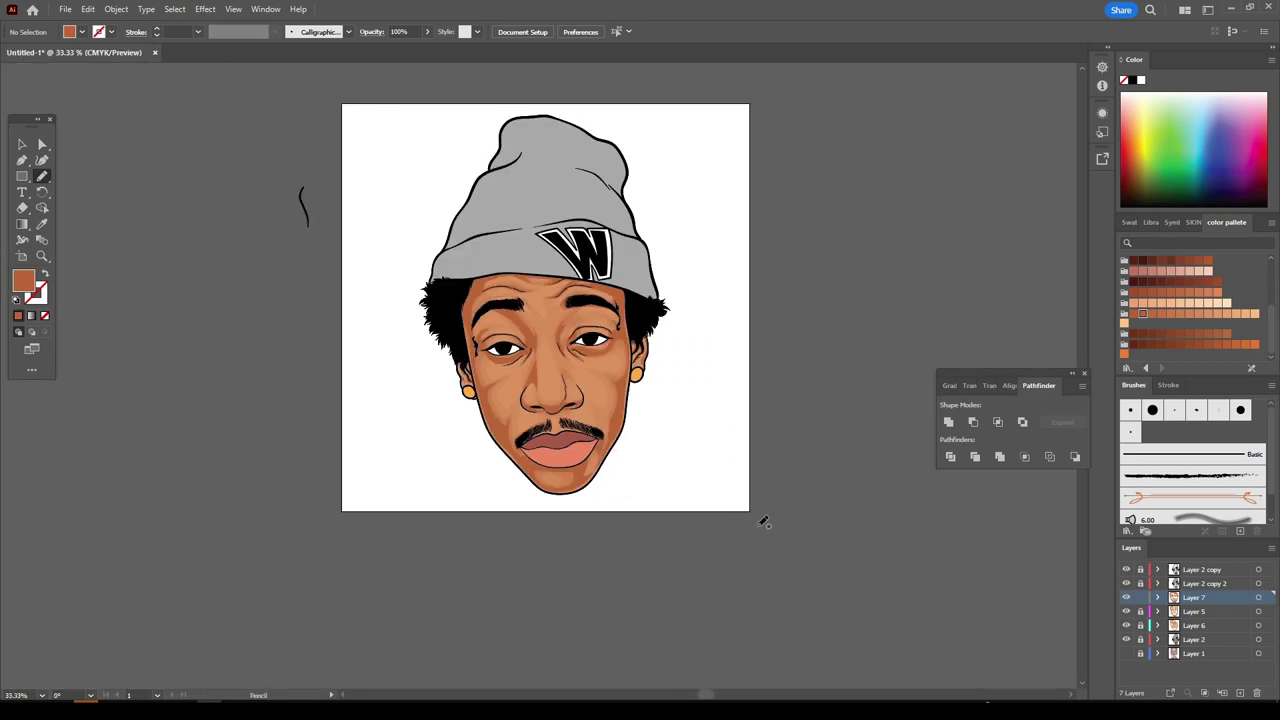
pyautogui.scroll(2, 760, 523)
pyautogui.scroll(2, 762, 522)
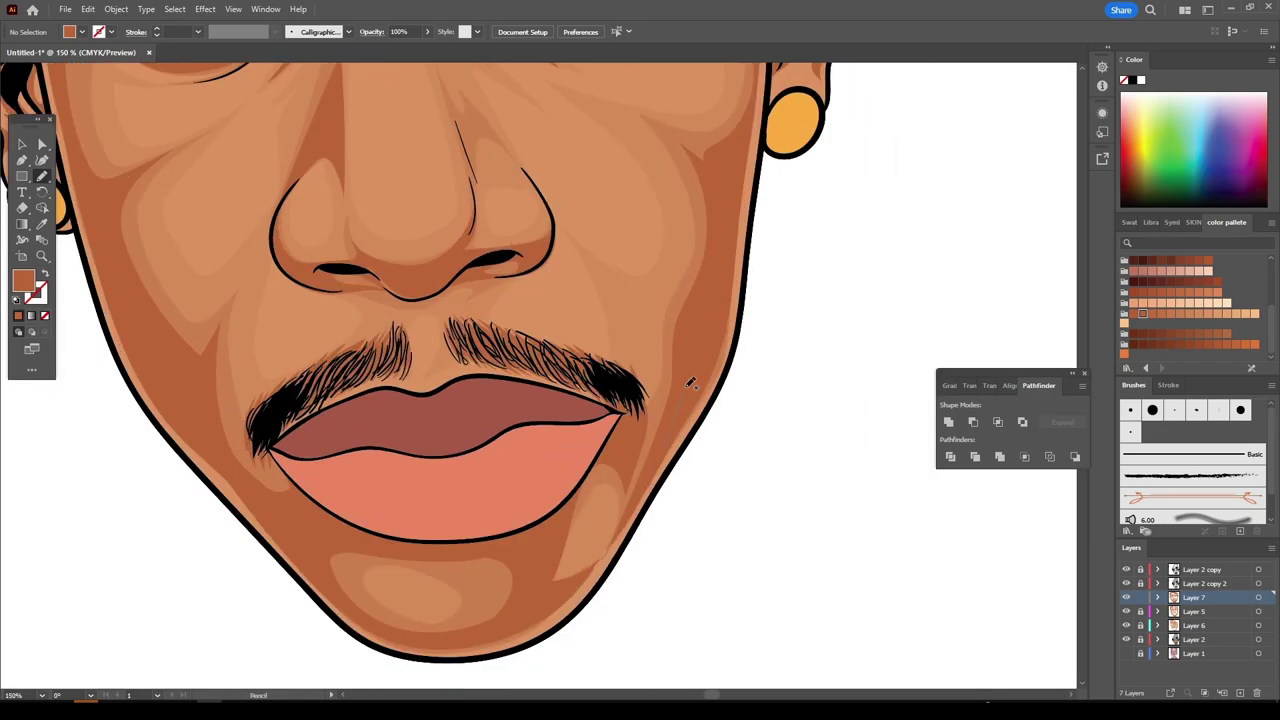
pyautogui.moveTo(645, 411); pyautogui.dragTo(555, 588)
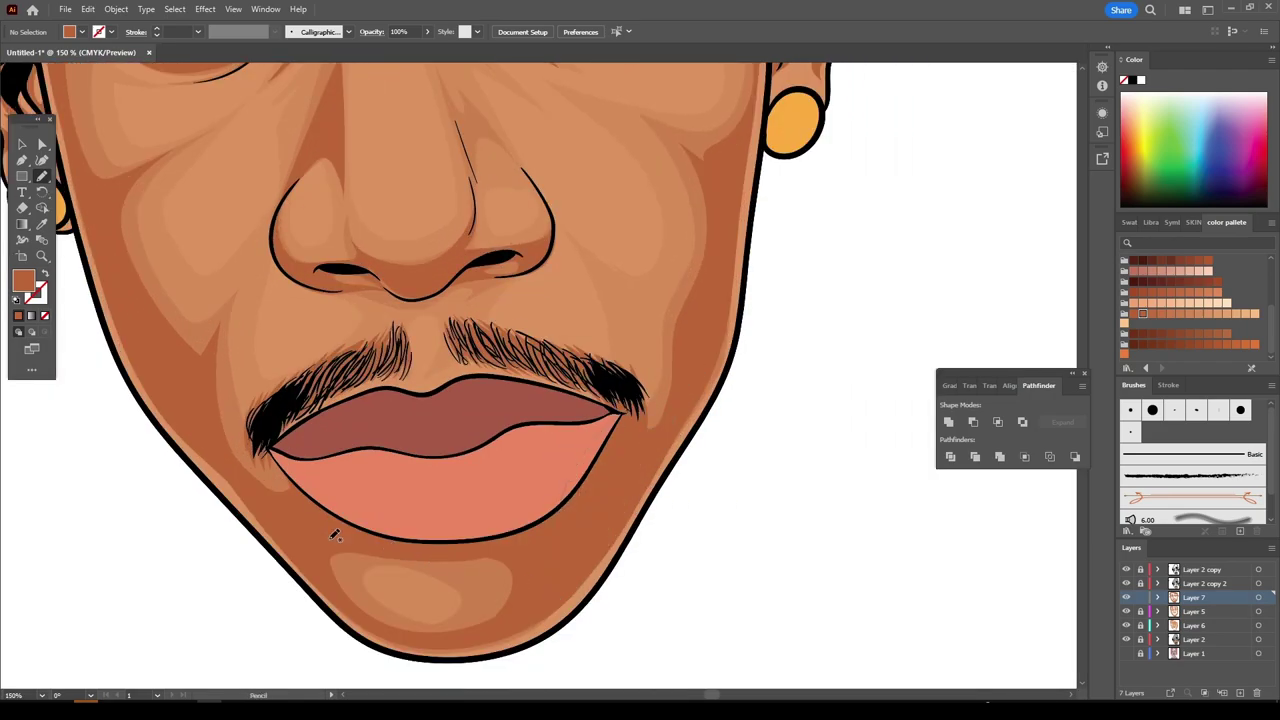
pyautogui.hotkey('ctrl', '-')
pyautogui.hotkey('ctrl', '-')
pyautogui.hotkey('ctrl', '-')
# - Erase part of the chin highlight with the Eraser tool
pyautogui.scroll(2, 628, 620)
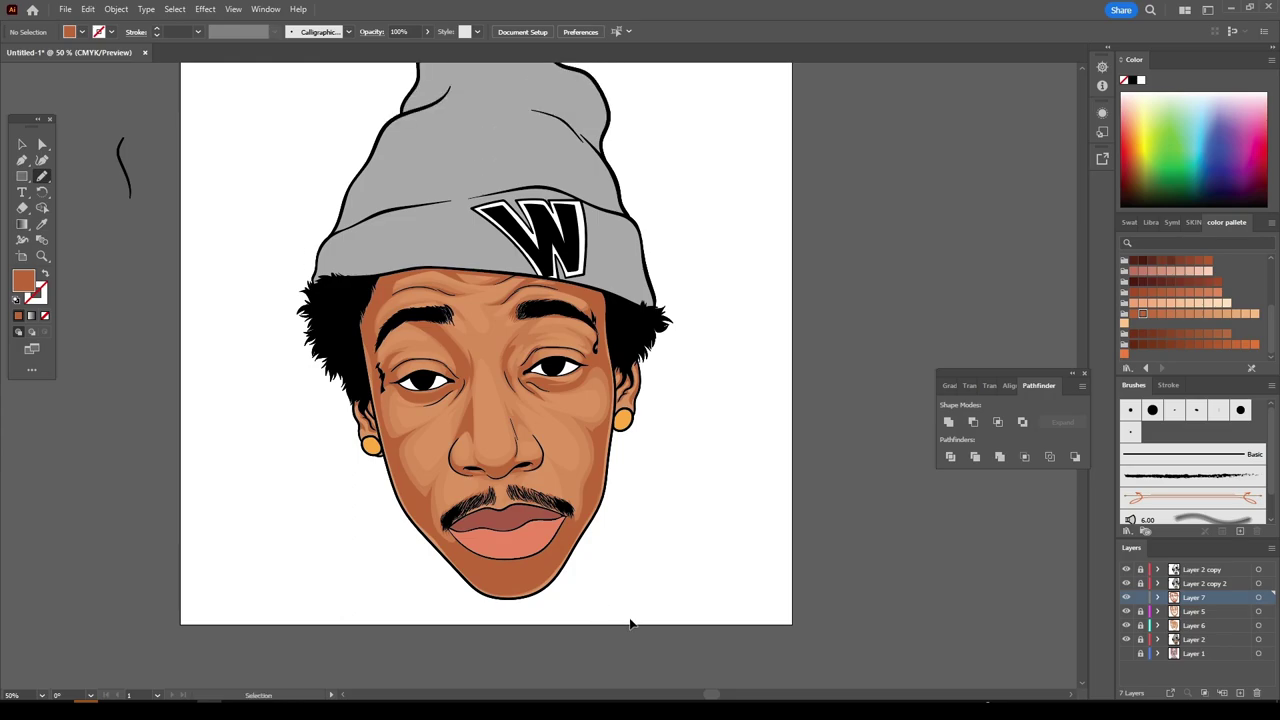
pyautogui.hotkey('ctrl', '+')
pyautogui.scroll(-3, 677, 621)
pyautogui.hotkey('ctrl', '+')
pyautogui.hotkey('ctrl', '+')
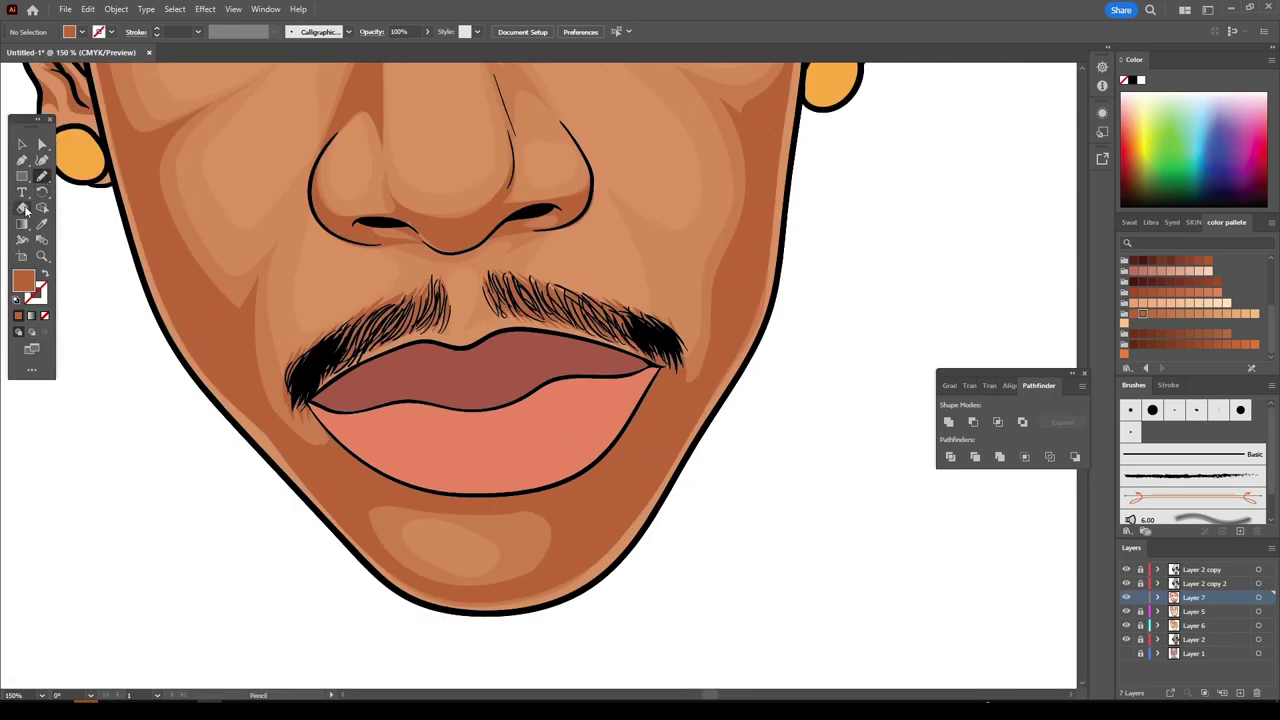
pyautogui.click(22, 206)
pyautogui.moveTo(488, 575)
pyautogui.mouseDown()
pyautogui.moveTo(520, 517)
pyautogui.moveTo(488, 572)
pyautogui.moveTo(590, 556)
pyautogui.moveTo(612, 496)
pyautogui.moveTo(545, 490)
pyautogui.mouseUp()
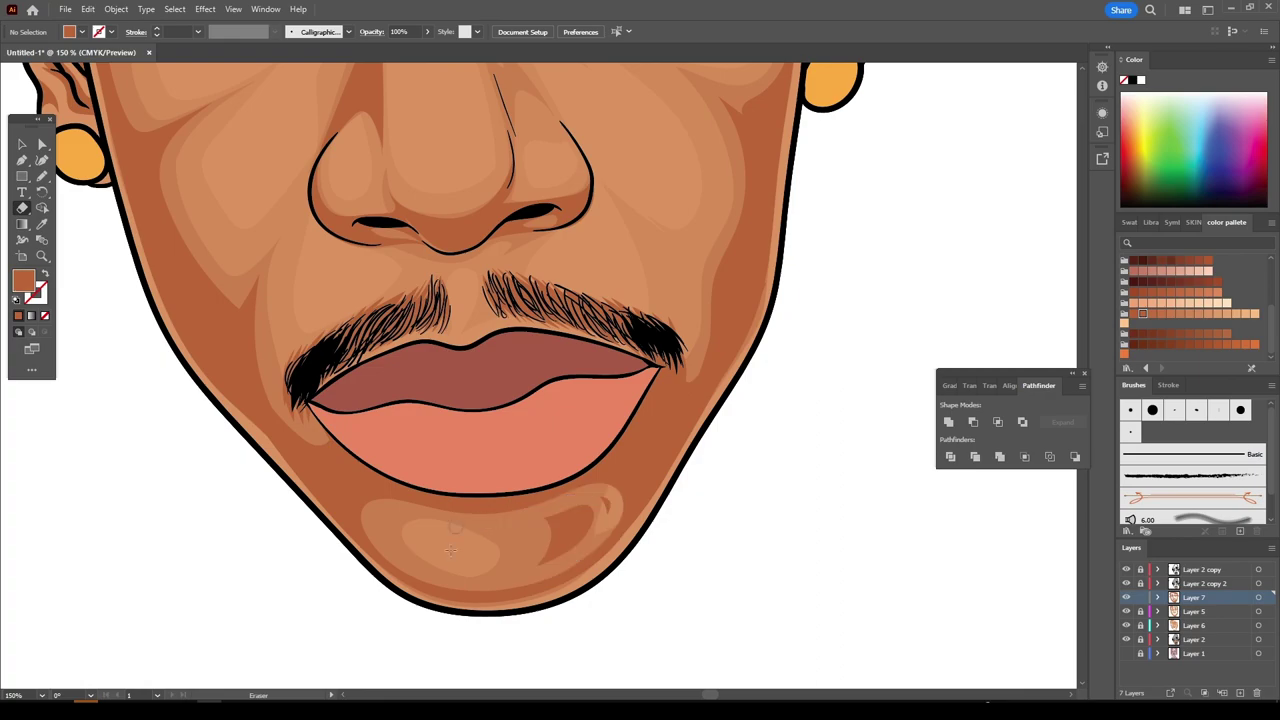
# - Make Layer 5 active and erase a curve across its chin highlight
pyautogui.click(42, 143)
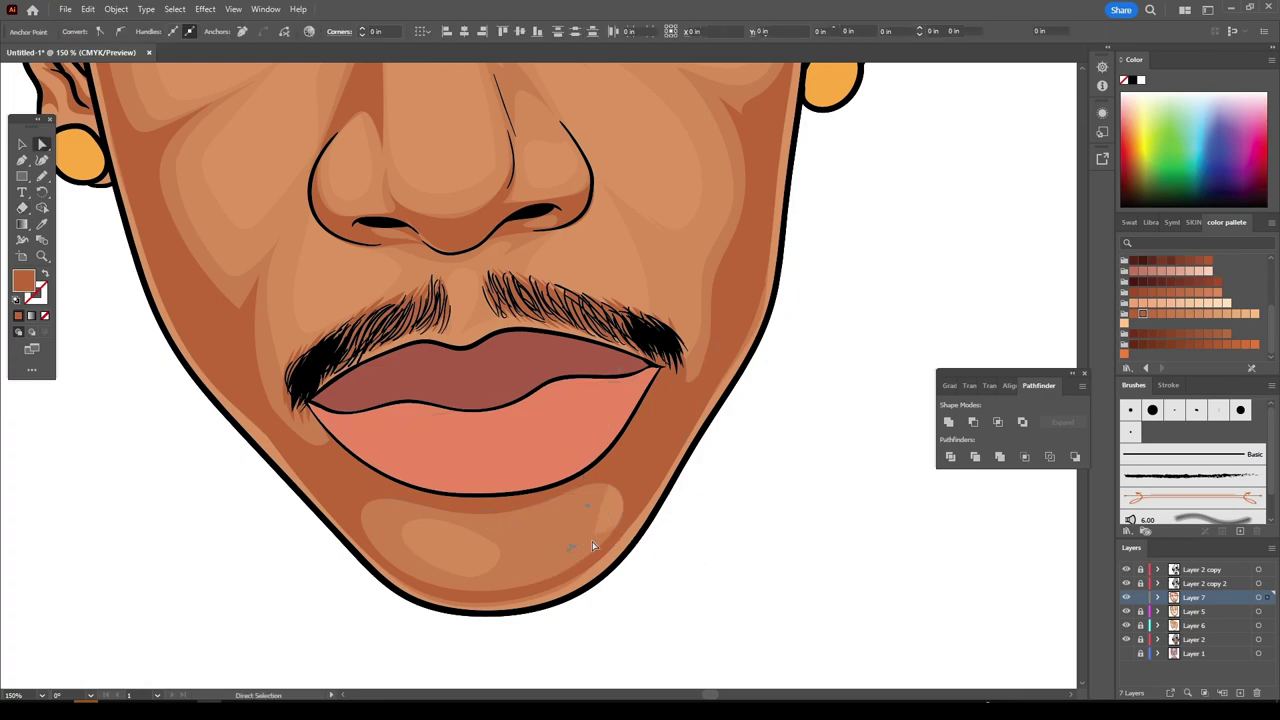
pyautogui.scroll(-3, 734, 563)
pyautogui.scroll(2, 726, 560)
pyautogui.scroll(2, 728, 558)
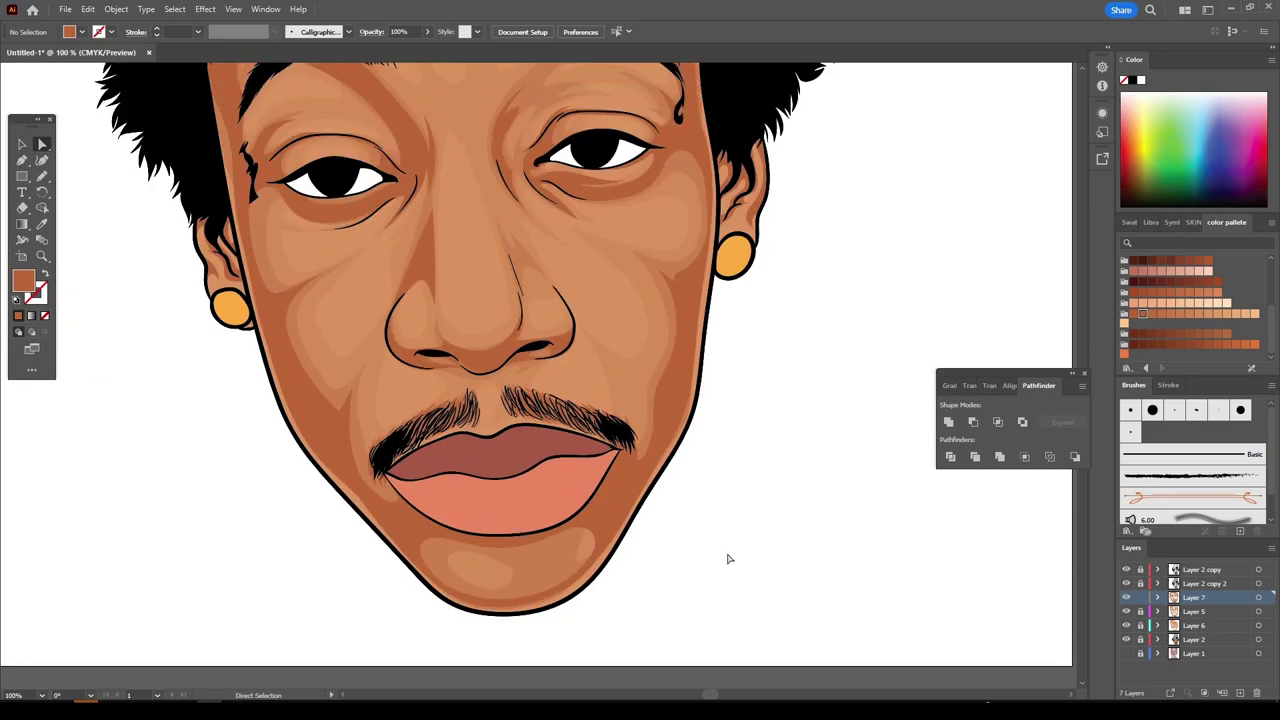
pyautogui.scroll(-1, 1035, 636)
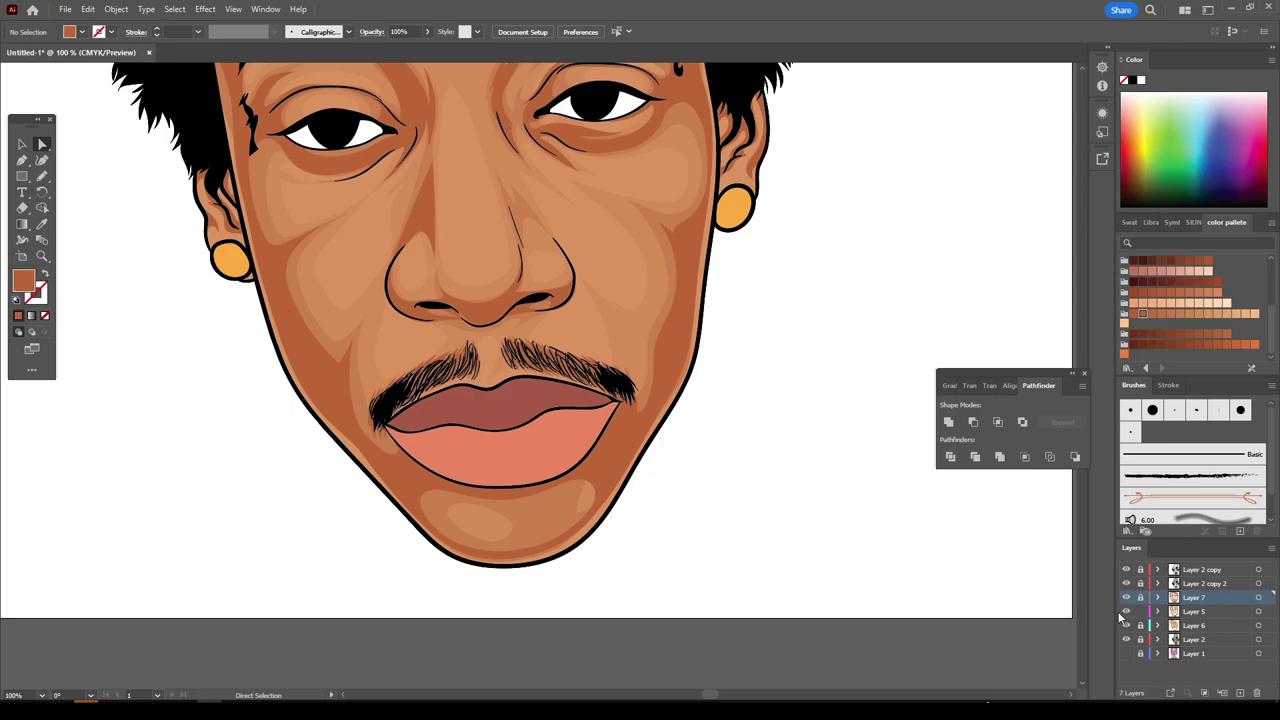
pyautogui.click(1180, 612)
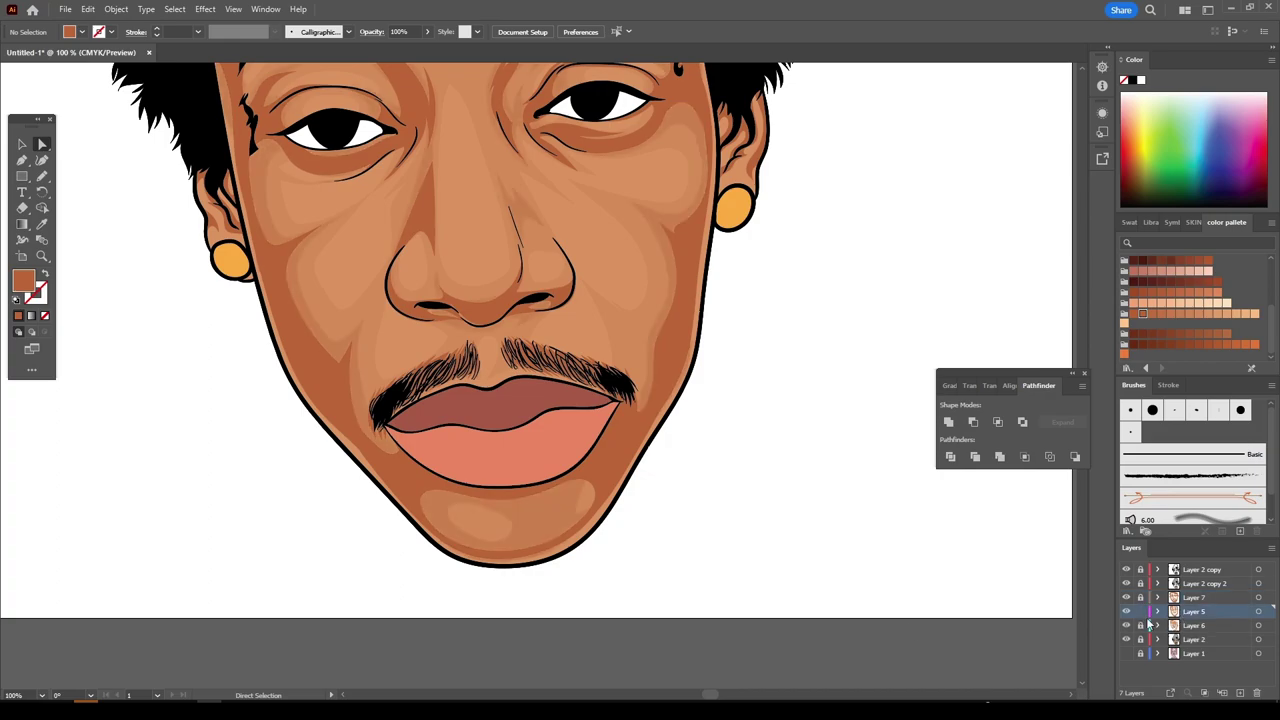
pyautogui.hotkey('ctrl', '+')
pyautogui.hotkey('ctrl', '+')
pyautogui.hotkey('shift', 'e')
pyautogui.moveTo(310, 508)
pyautogui.mouseDown()
pyautogui.moveTo(469, 554)
pyautogui.moveTo(520, 530)
pyautogui.mouseUp()
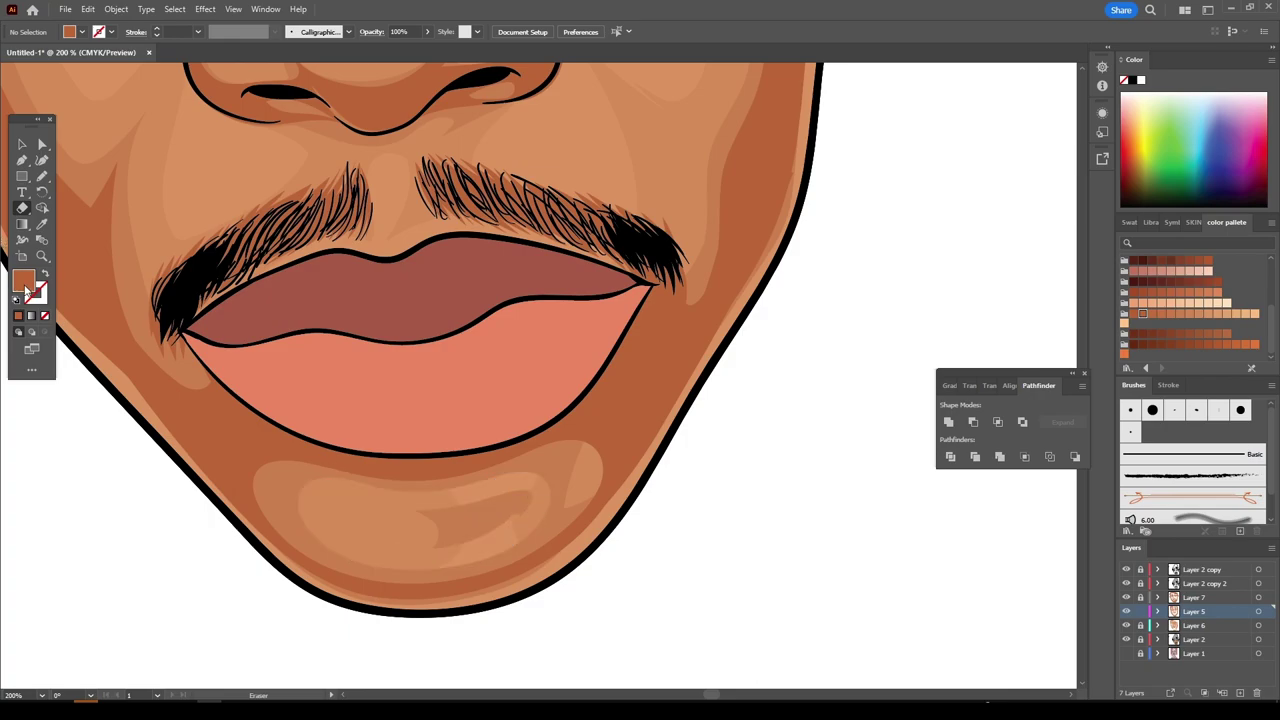
# - Select and delete the small stray chin-highlight path
pyautogui.click(42, 144)
pyautogui.click(453, 527)
pyautogui.press('Delete')
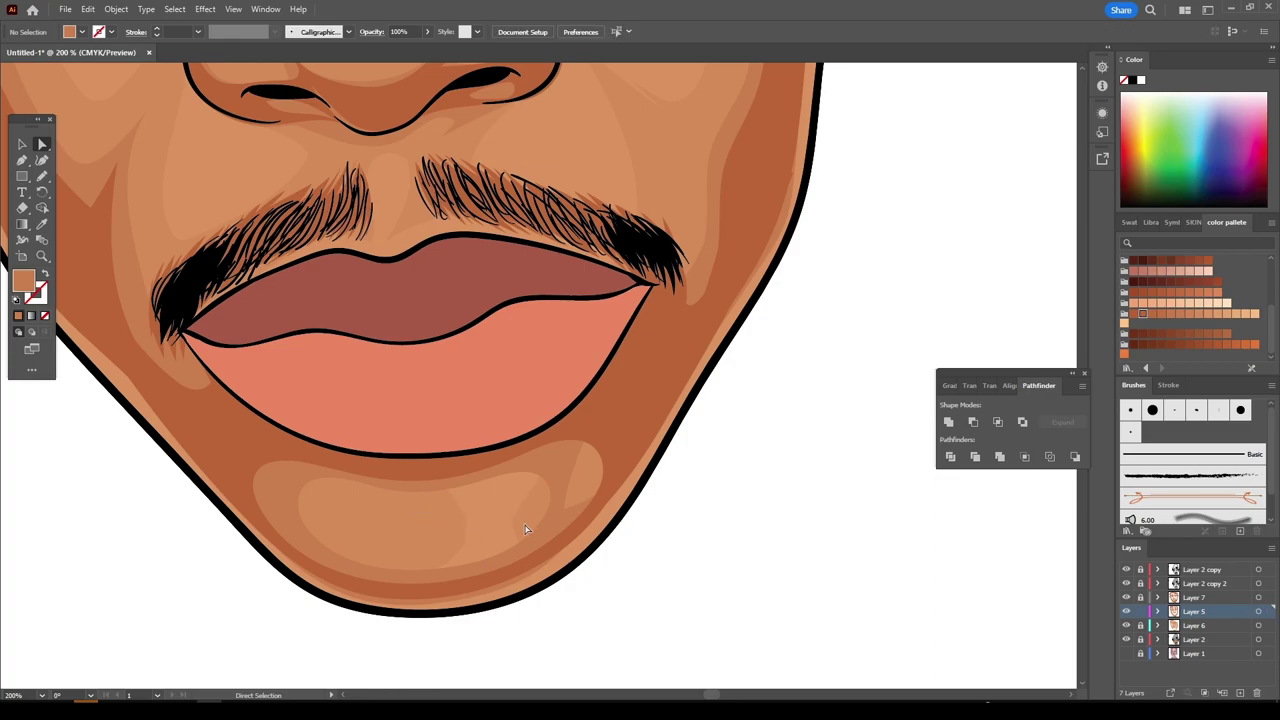
pyautogui.click(42, 224)
pyautogui.press('n')
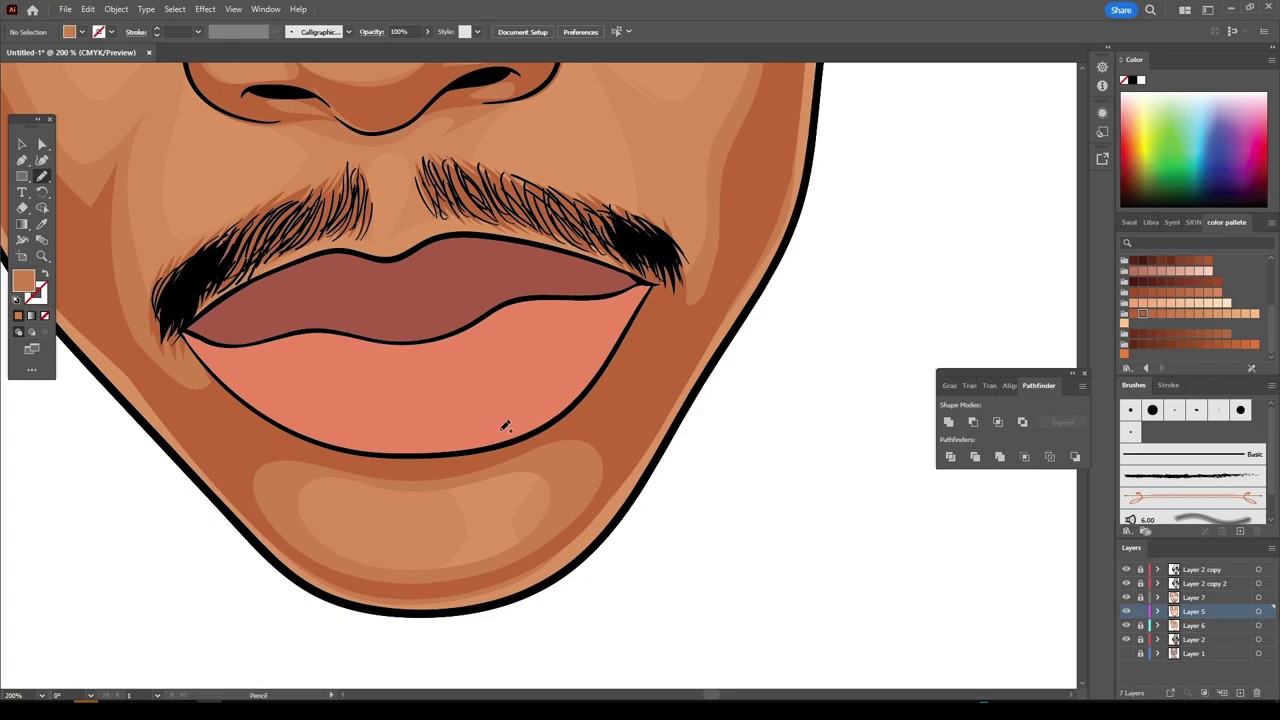
# - Review the new chin highlight below the lower lip, then make Layer 6 the working layer
pyautogui.keyDown('alt'); pyautogui.scroll(-2, 630, 515); pyautogui.keyUp('alt')
pyautogui.keyDown('alt'); pyautogui.scroll(-1, 617, 514); pyautogui.keyUp('alt')
pyautogui.keyDown('alt'); pyautogui.scroll(-1, 617, 514); pyautogui.keyUp('alt')
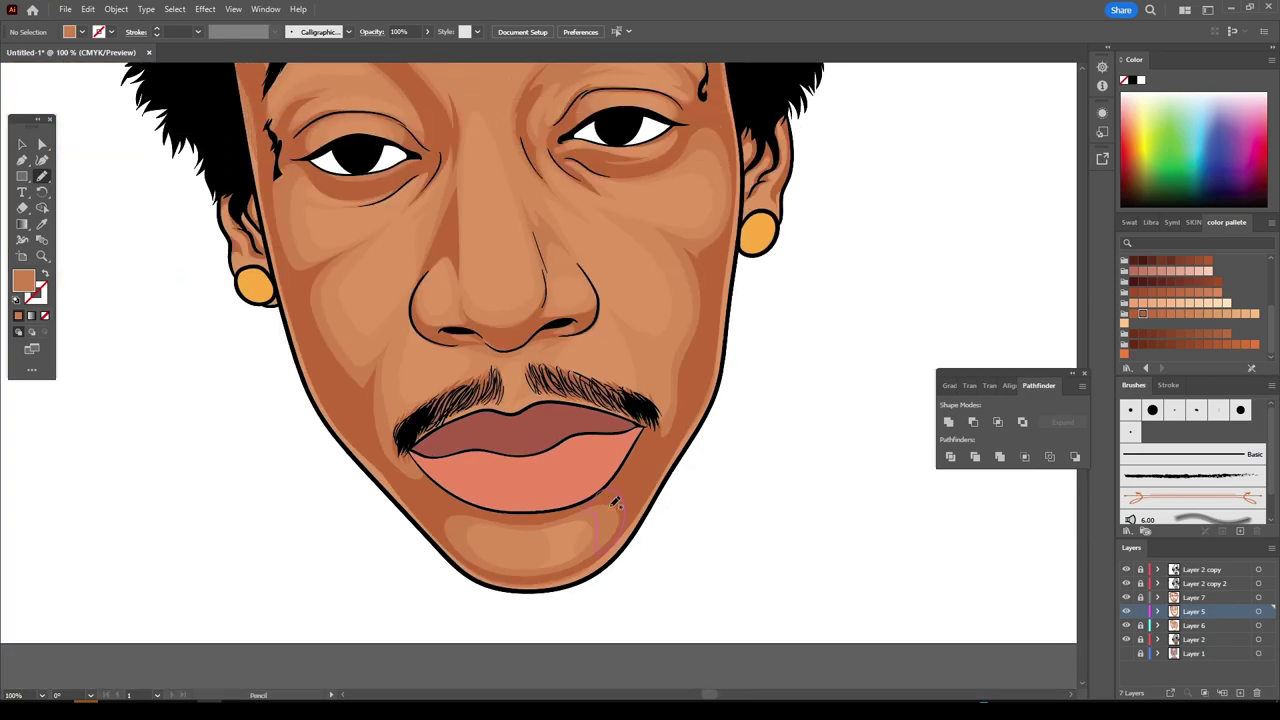
pyautogui.scroll(2, 617, 503)
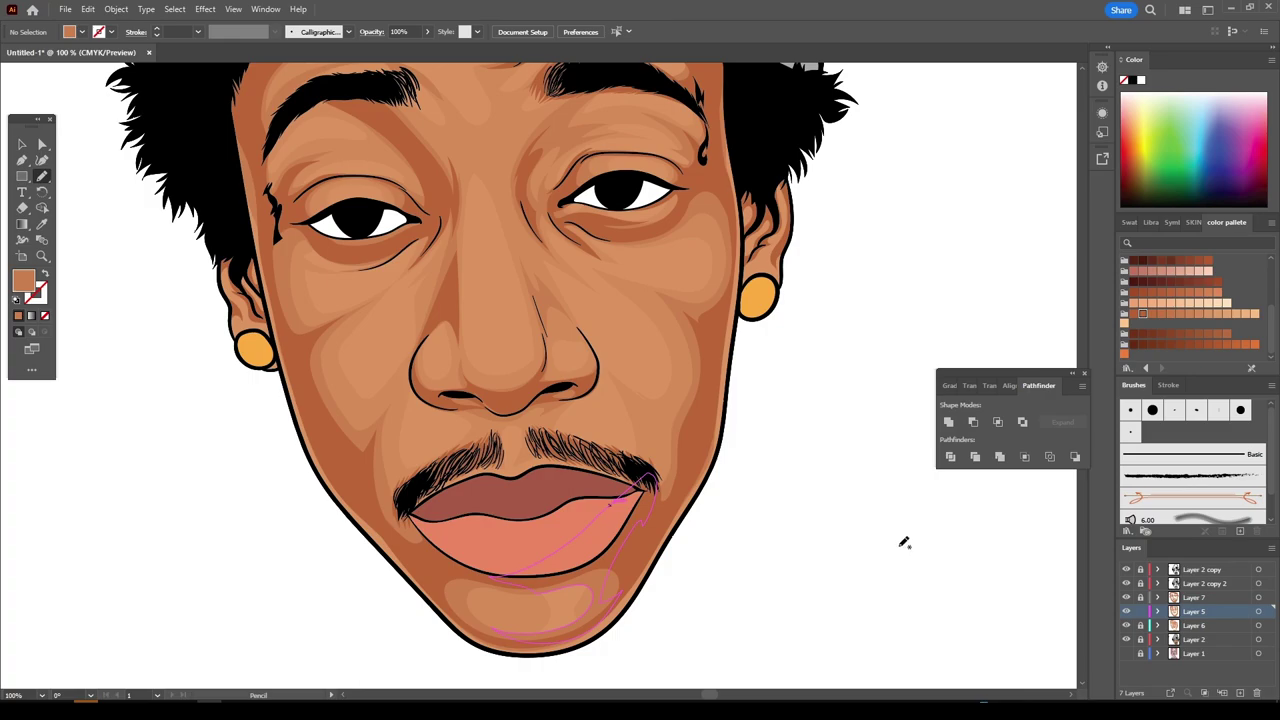
pyautogui.click(1189, 627)
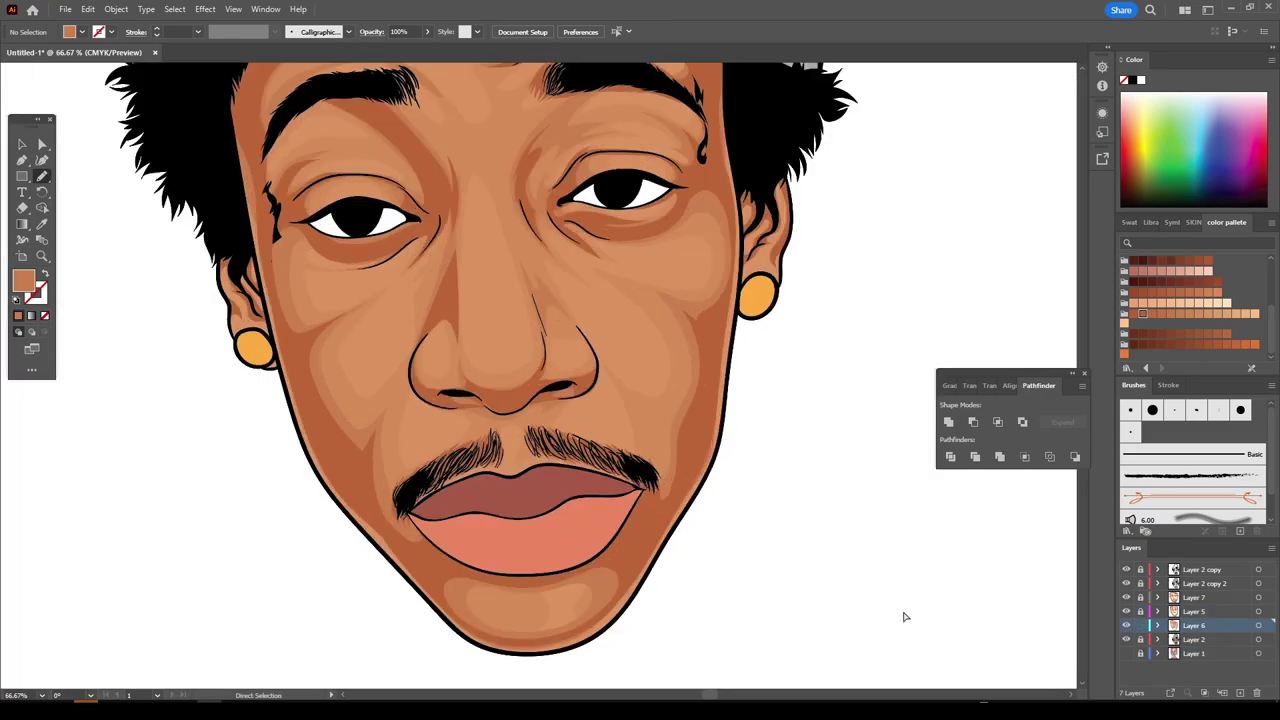
# - Zoom in and draw a skin-tone highlight shape on the chin, redrawing it once
pyautogui.hotkey('ctrl', '=')
pyautogui.moveTo(407, 570); pyautogui.dragTo(505, 632)
pyautogui.hotkey('ctrl', 'z')
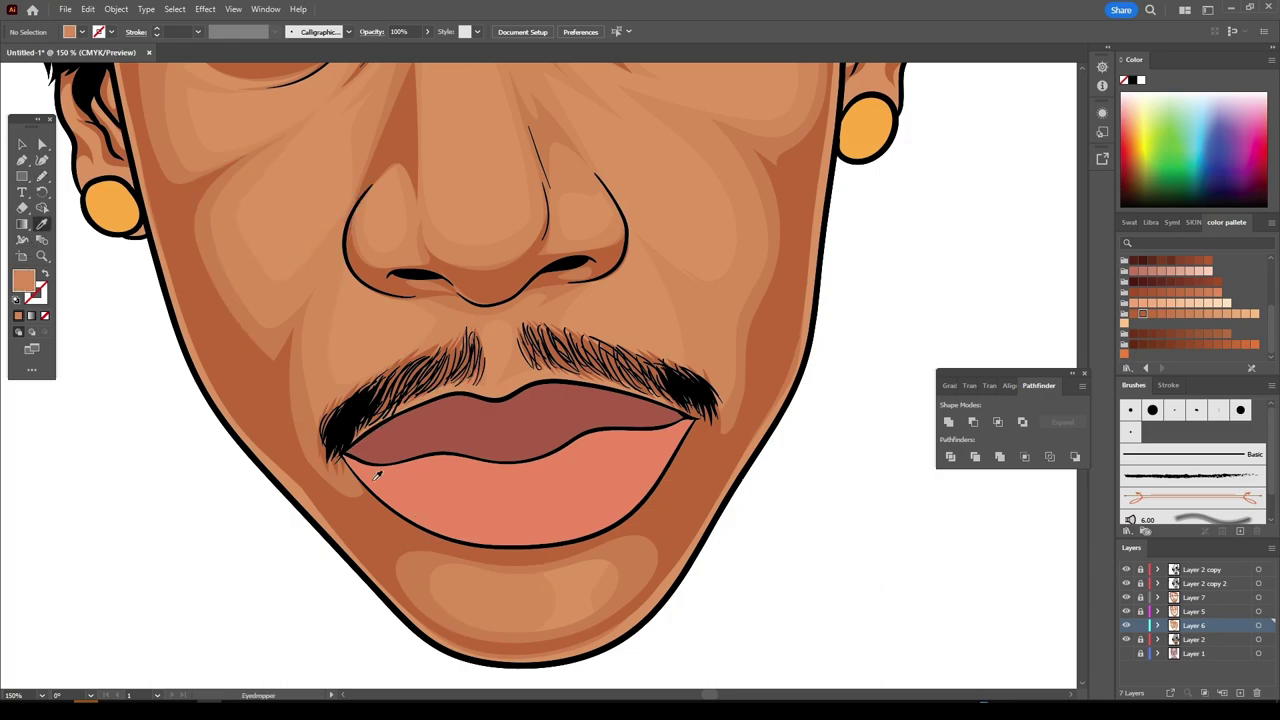
pyautogui.moveTo(407, 572); pyautogui.dragTo(513, 632)
# - Draw a highlight shape across the upper lip with the Pencil
pyautogui.scroll(-3, 712, 604)
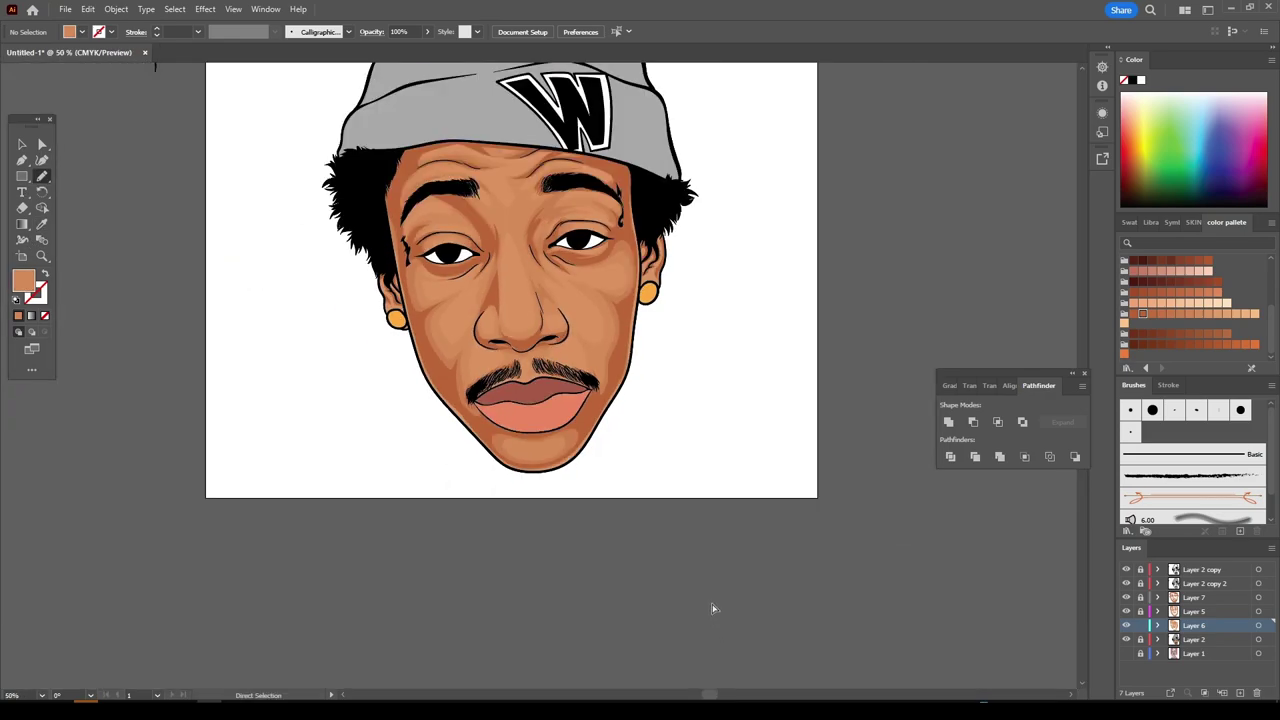
pyautogui.scroll(3, 702, 585)
pyautogui.scroll(-1, 705, 572)
pyautogui.scroll(-2, 705, 572)
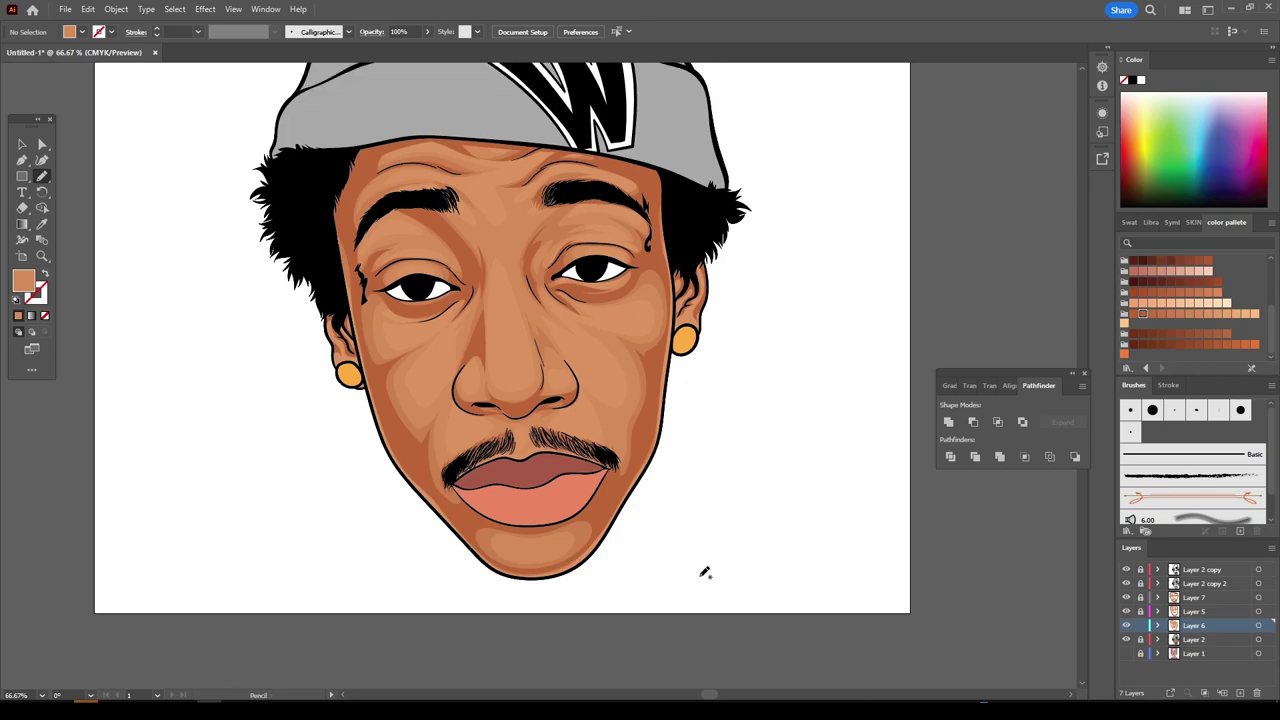
pyautogui.scroll(4, 705, 572)
pyautogui.scroll(-1, 705, 572)
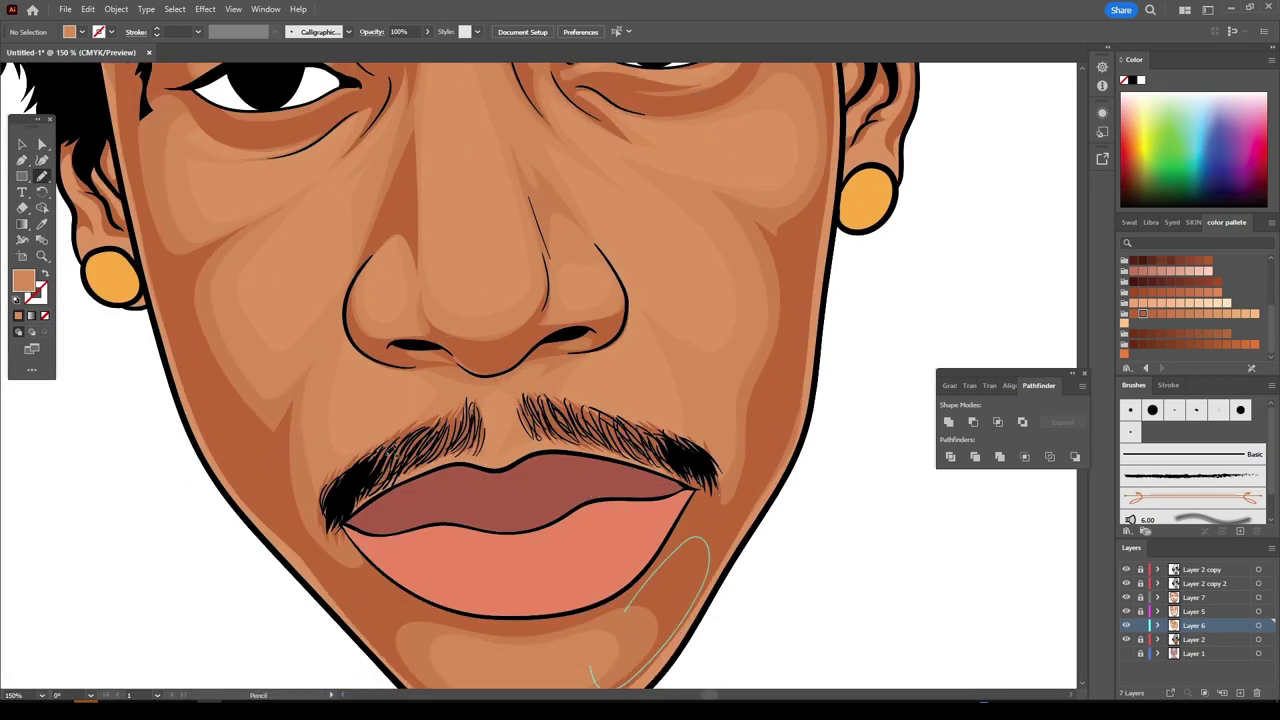
pyautogui.moveTo(418, 486); pyautogui.dragTo(686, 466)
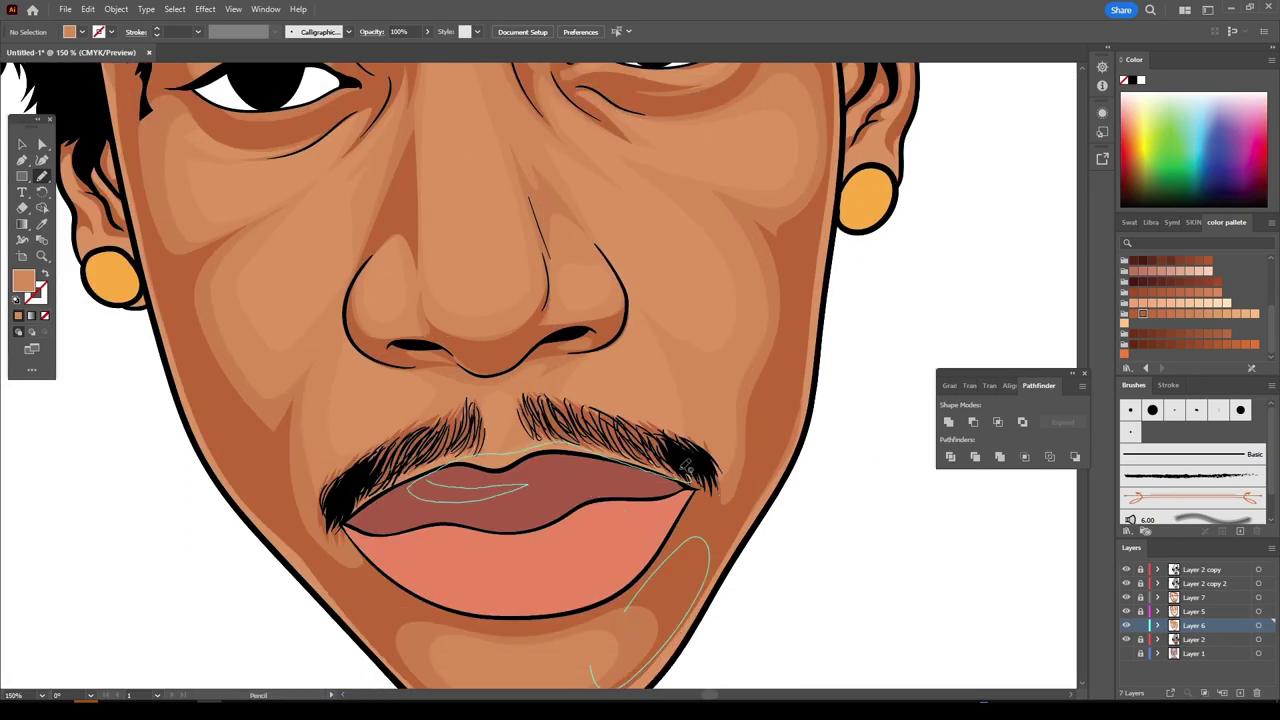
pyautogui.moveTo(686, 466); pyautogui.dragTo(362, 536)
# - Add a highlight shape under the left eye and zoom out to the whole face
pyautogui.hotkey('ctrl', '-')
pyautogui.hotkey('ctrl', '-')
pyautogui.hotkey('ctrl', '-')
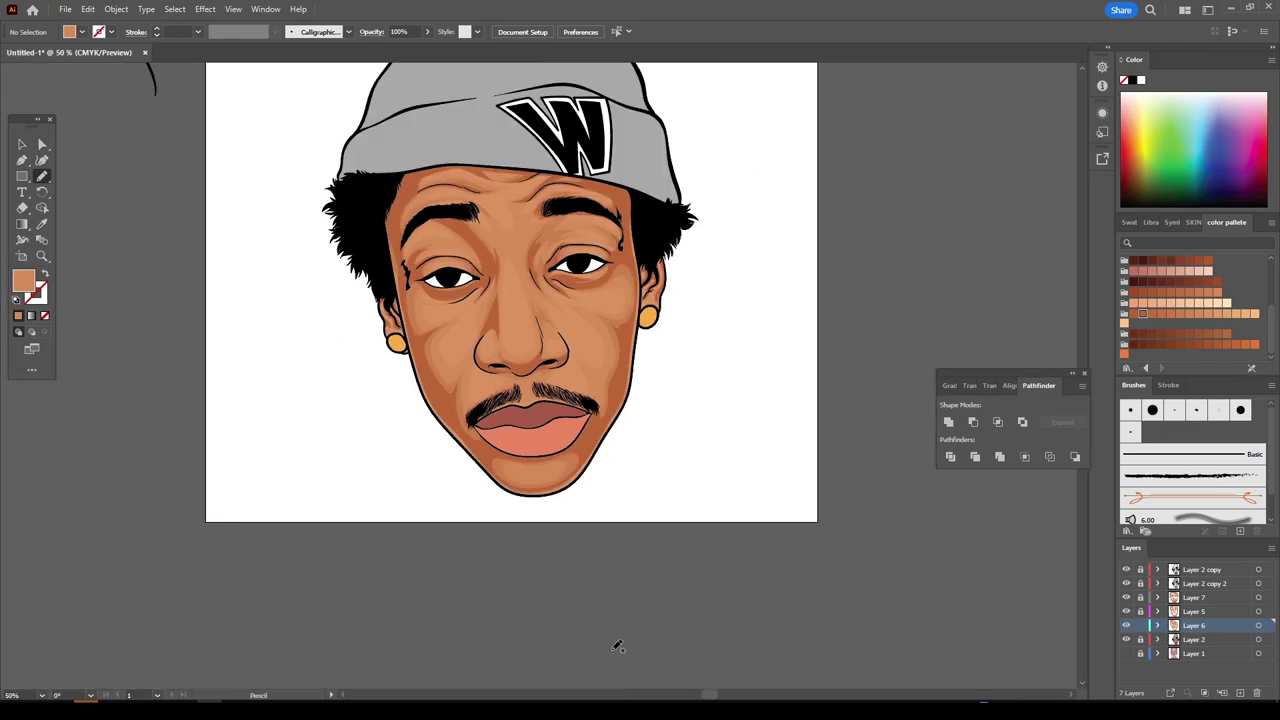
pyautogui.scroll(5, 460, 300)
pyautogui.moveTo(490, 362)
pyautogui.mouseDown()
pyautogui.moveTo(455, 353)
pyautogui.moveTo(545, 292)
pyautogui.mouseUp()
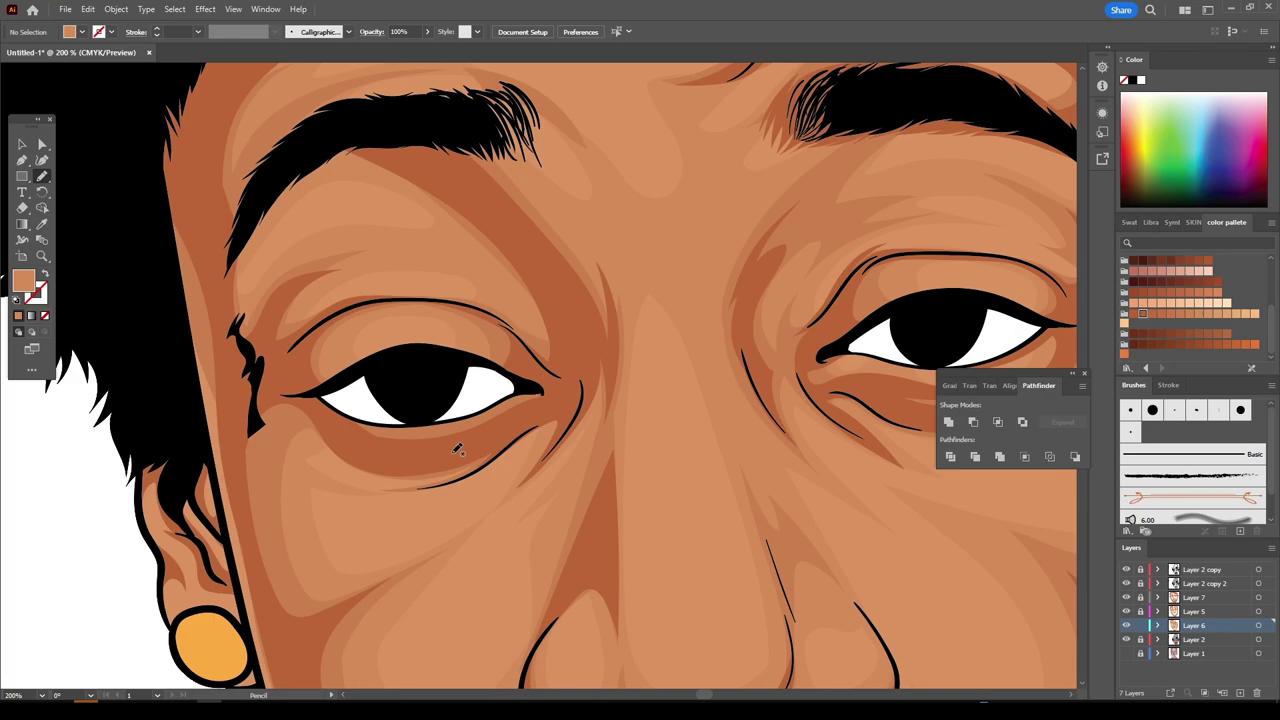
pyautogui.hotkey('ctrl', '-')
pyautogui.hotkey('ctrl', '-')
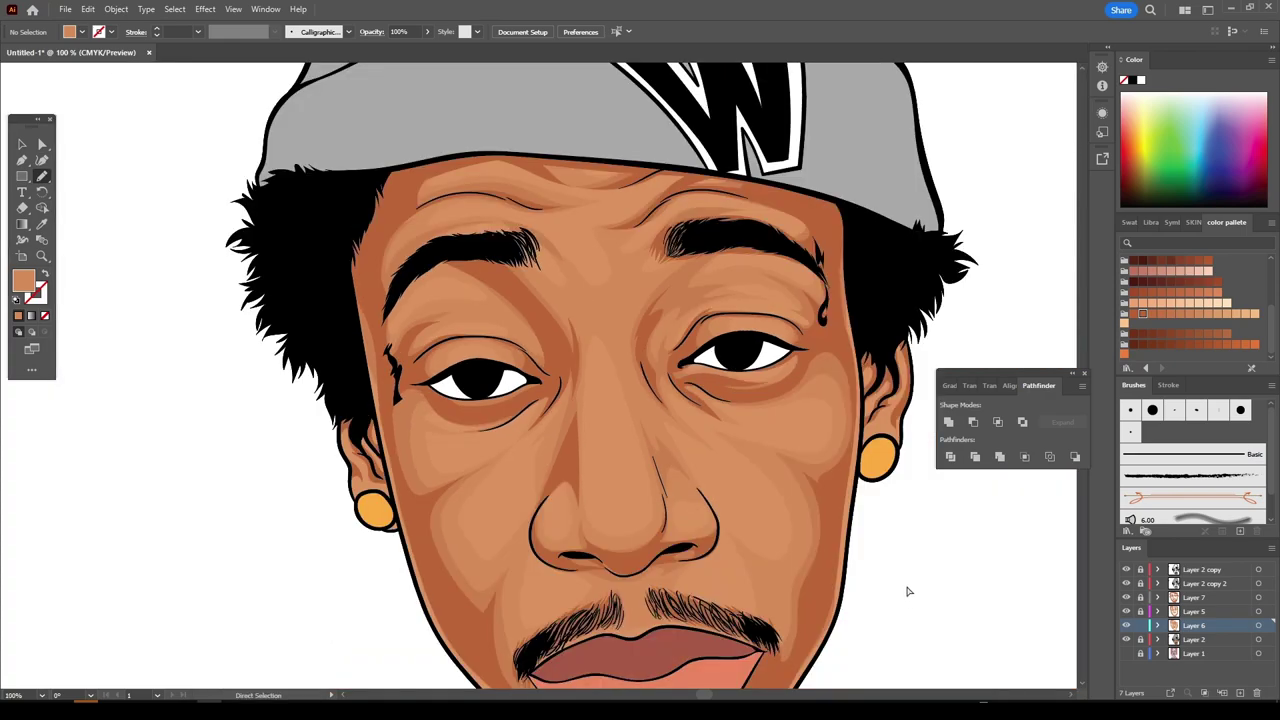
pyautogui.hotkey('ctrl', '-')
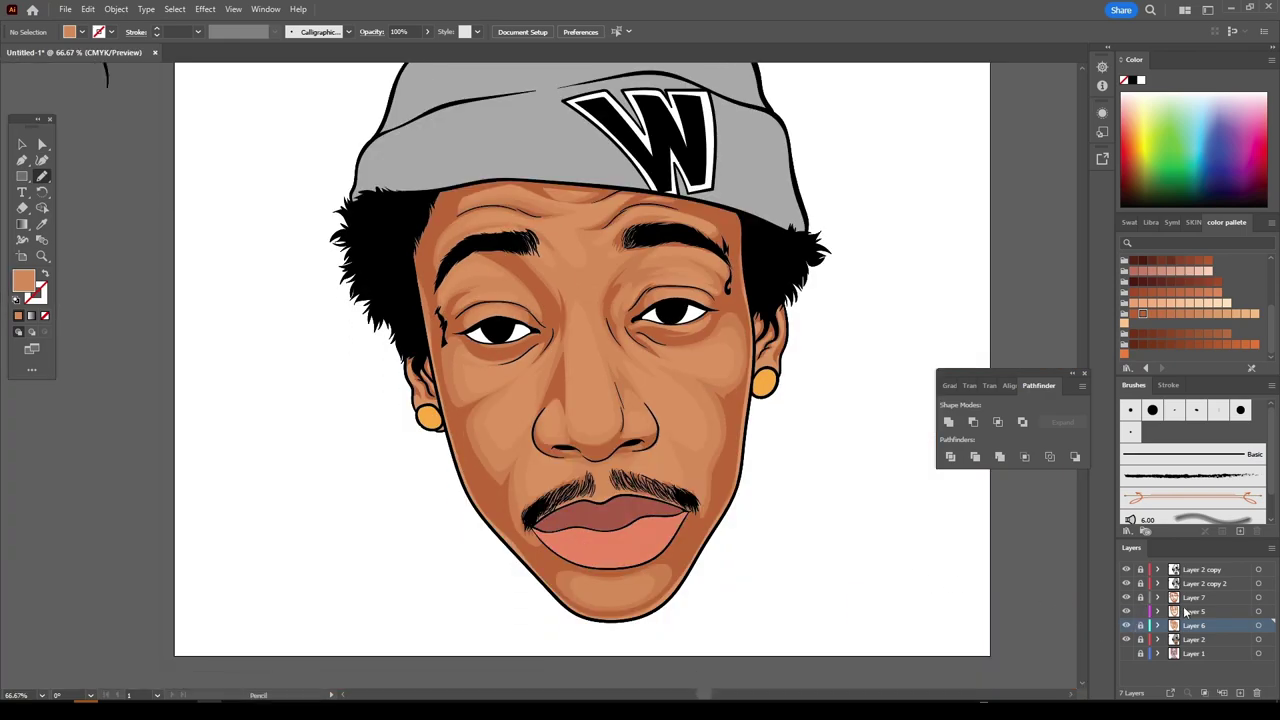
# - On Layer 5, pick a shadow colour with the Eyedropper and return to the Pencil
pyautogui.click(1193, 611)
pyautogui.hotkey('ctrl', '+')
pyautogui.hotkey('ctrl', '+')
pyautogui.press('i')
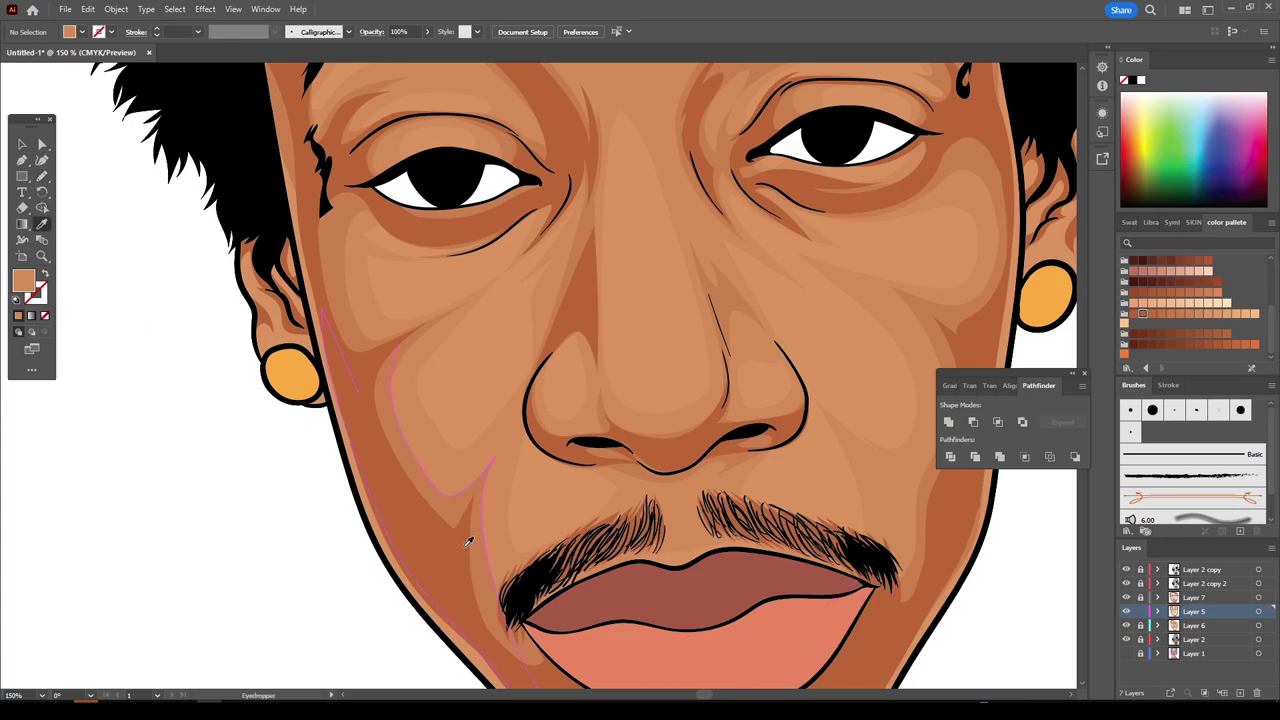
pyautogui.press('n')
pyautogui.hotkey('ctrl', '+')
pyautogui.scroll(-3, 714, 571)
# - Draw a darker shadow shape beside the mustache, extending to its right side
pyautogui.hotkey('ctrl', '+')
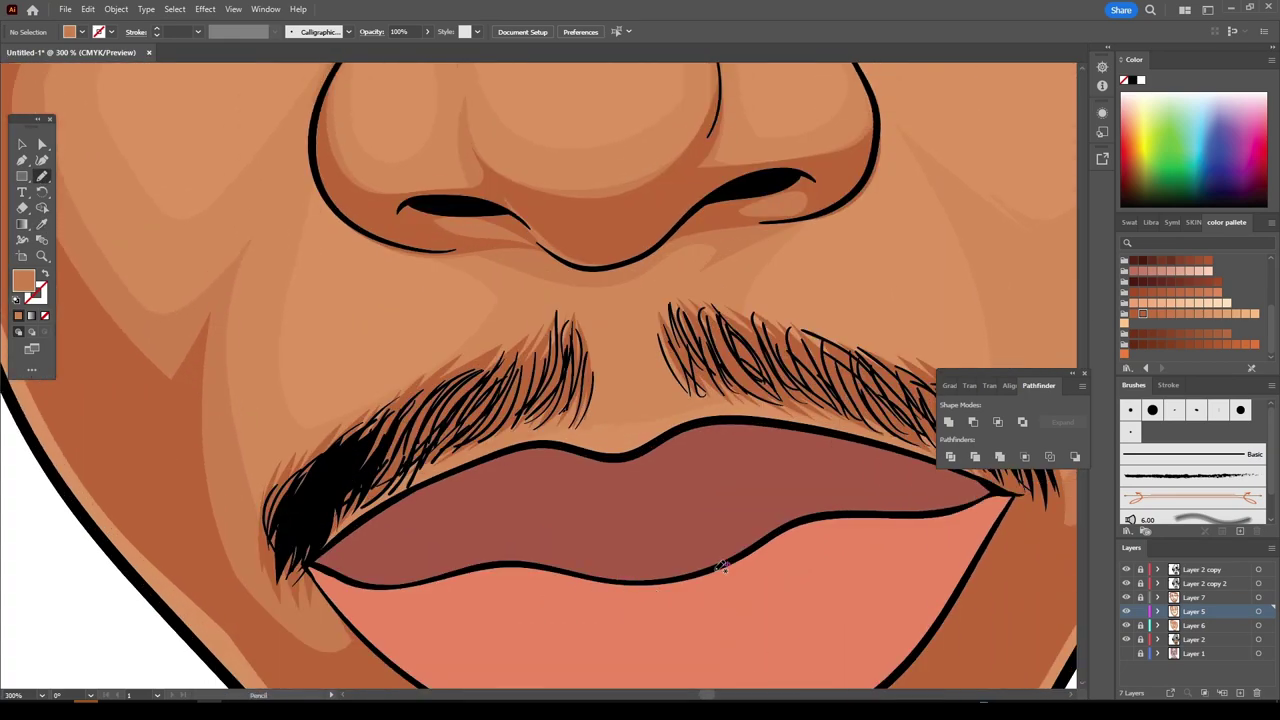
pyautogui.moveTo(404, 432); pyautogui.dragTo(575, 421)
pyautogui.moveTo(600, 316); pyautogui.dragTo(663, 334)
pyautogui.hotkey('ctrl', '-')
pyautogui.hotkey('ctrl', '-')
pyautogui.hotkey('ctrl', '-')
pyautogui.scroll(2, 800, 362)
pyautogui.hotkey('ctrl', '+')
pyautogui.hotkey('ctrl', '+')
pyautogui.hotkey('ctrl', '+')
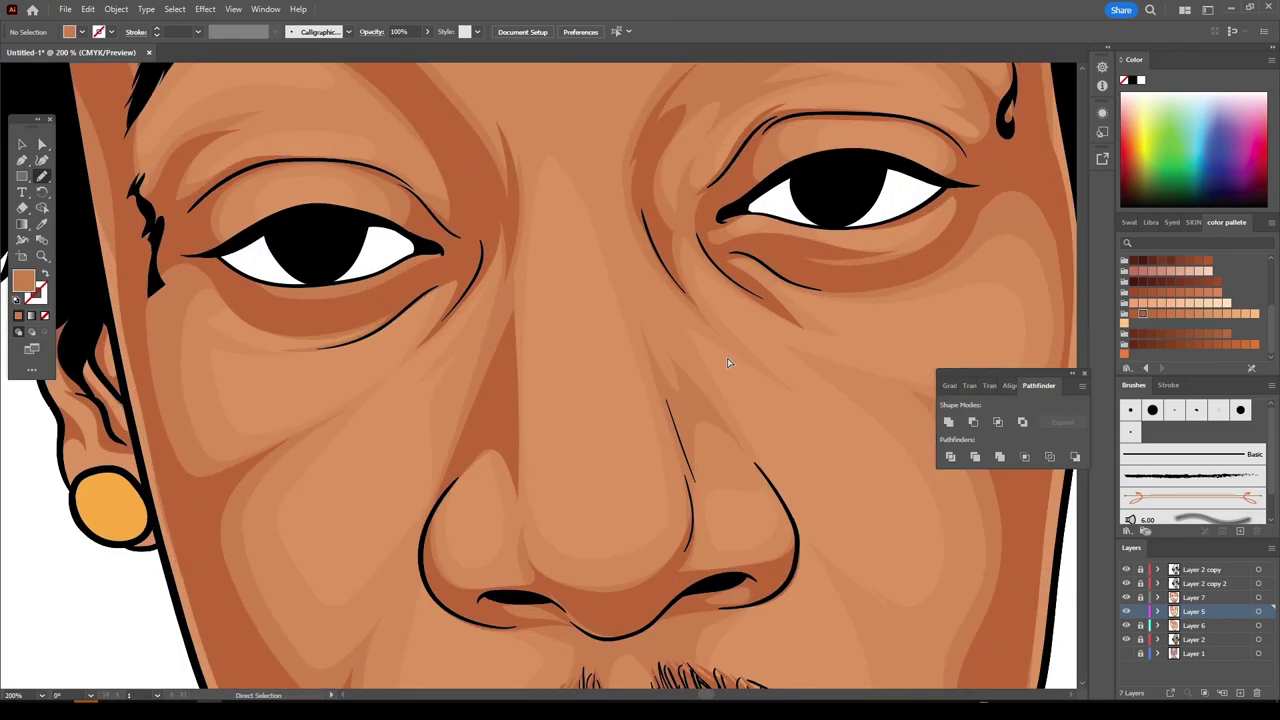
pyautogui.scroll(3, 730, 360)
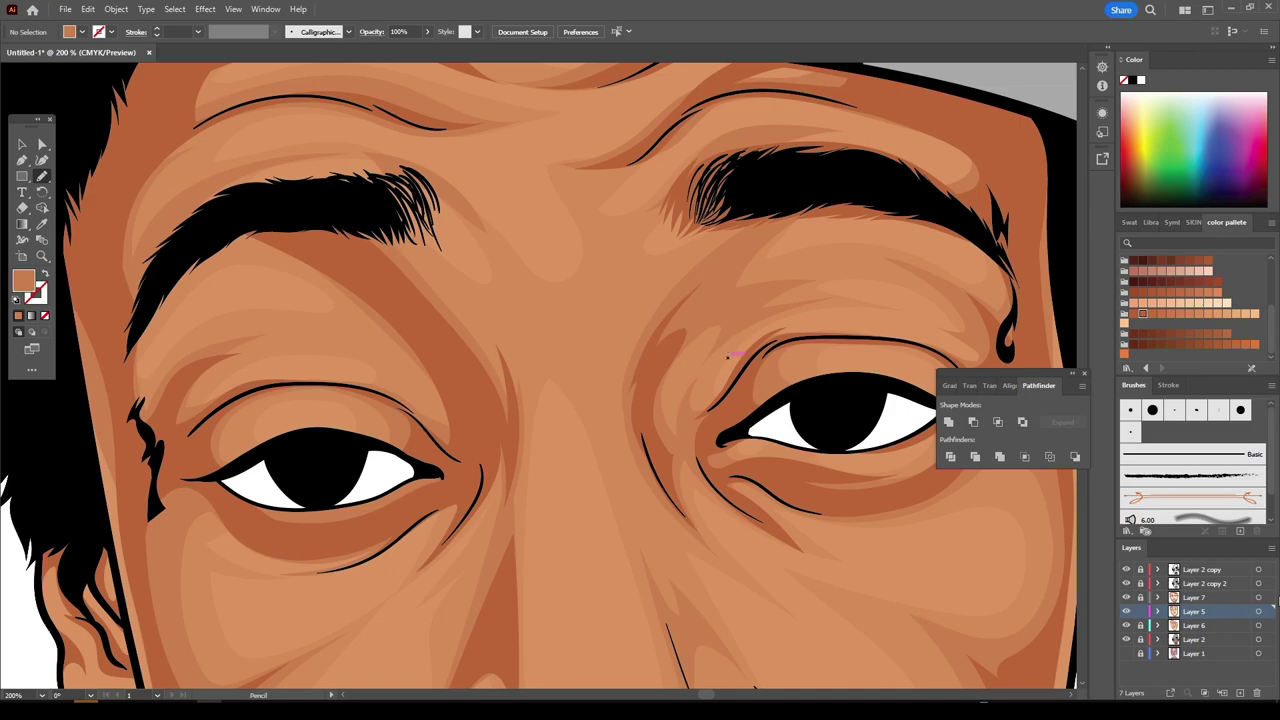
pyautogui.hotkey('ctrl', '-')
pyautogui.hotkey('ctrl', '-')
# - Draw shadow strokes along the left eye's inner corner and up the nose bridge
pyautogui.hotkey('ctrl', '-')
pyautogui.hotkey('ctrl', '-')
pyautogui.hotkey('ctrl', '+')
pyautogui.hotkey('ctrl', '+')
pyautogui.hotkey('ctrl', '+')
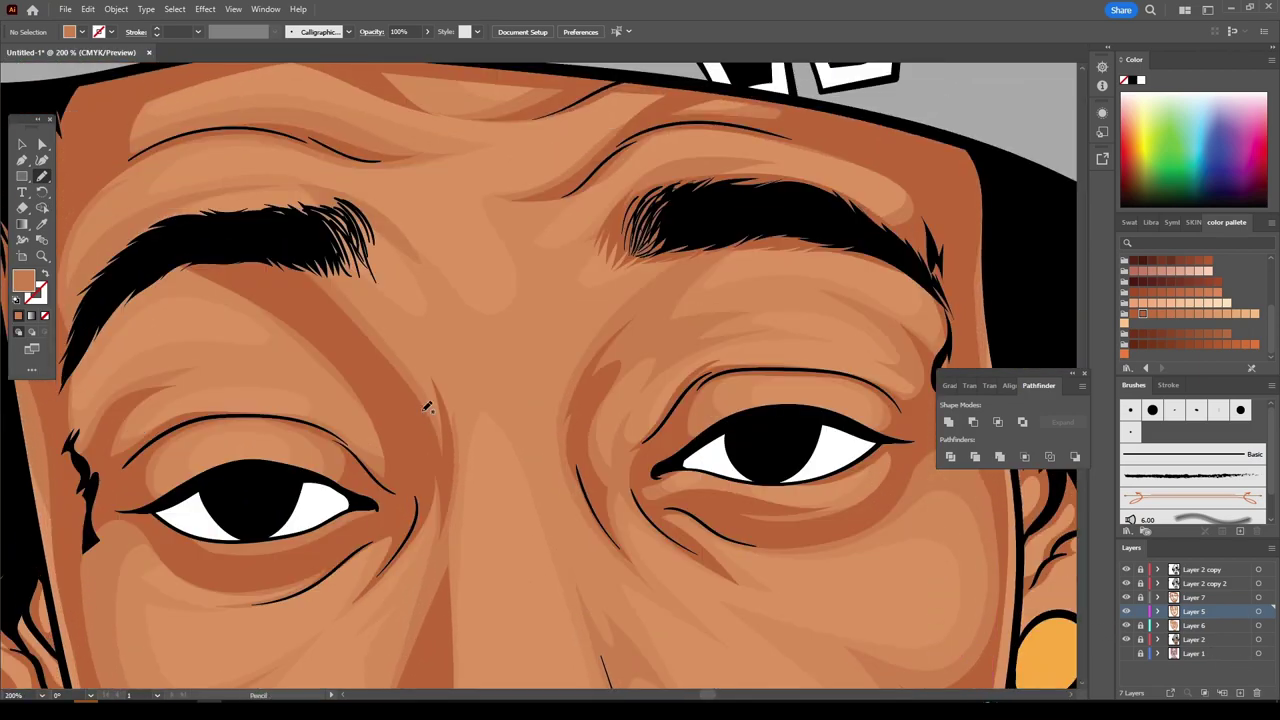
pyautogui.moveTo(426, 408); pyautogui.dragTo(450, 490)
pyautogui.moveTo(547, 487)
pyautogui.mouseDown()
pyautogui.moveTo(588, 484)
pyautogui.moveTo(673, 284)
pyautogui.mouseUp()
pyautogui.hotkey('ctrl', 'shift', 'a')
pyautogui.hotkey('ctrl', '-')
pyautogui.hotkey('ctrl', '-')
pyautogui.hotkey('ctrl', '-')
pyautogui.hotkey('ctrl', '-')
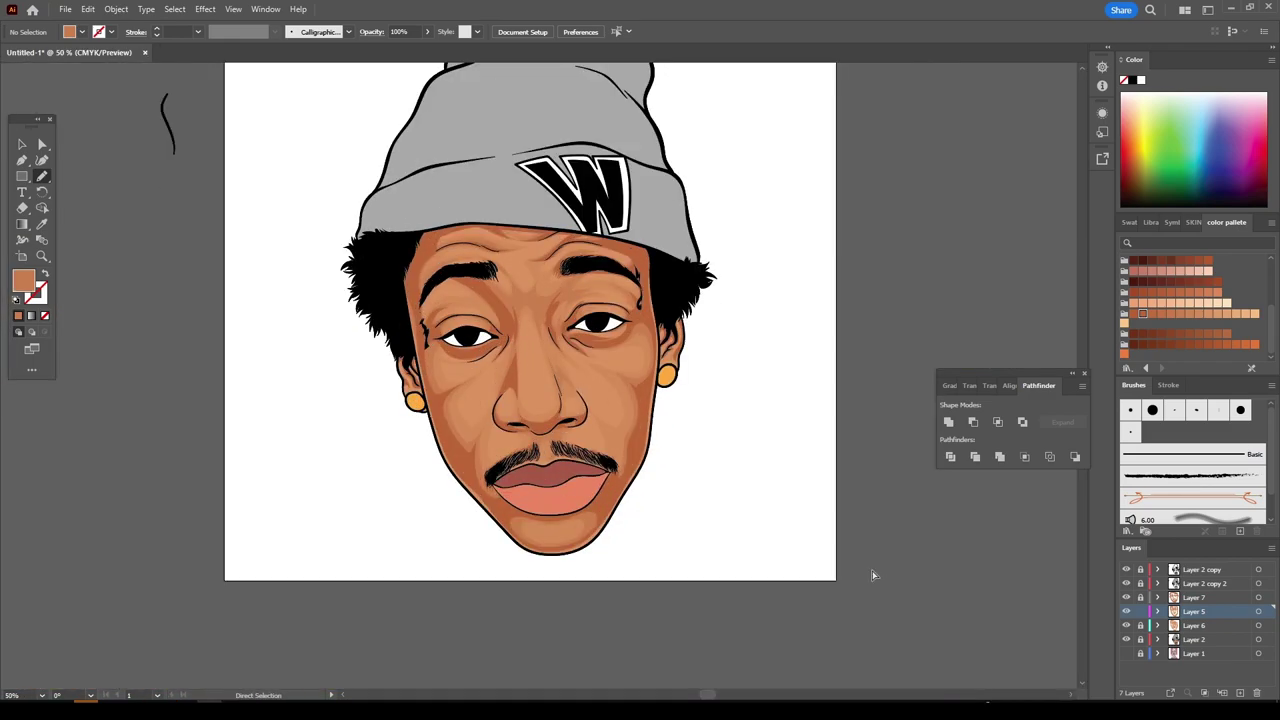
pyautogui.hotkey('ctrl', '+')
pyautogui.hotkey('ctrl', '+')
pyautogui.hotkey('ctrl', '+')
pyautogui.scroll(2, 854, 560)
pyautogui.moveTo(431, 318)
pyautogui.mouseDown()
pyautogui.moveTo(420, 378)
pyautogui.moveTo(370, 454)
pyautogui.mouseUp()
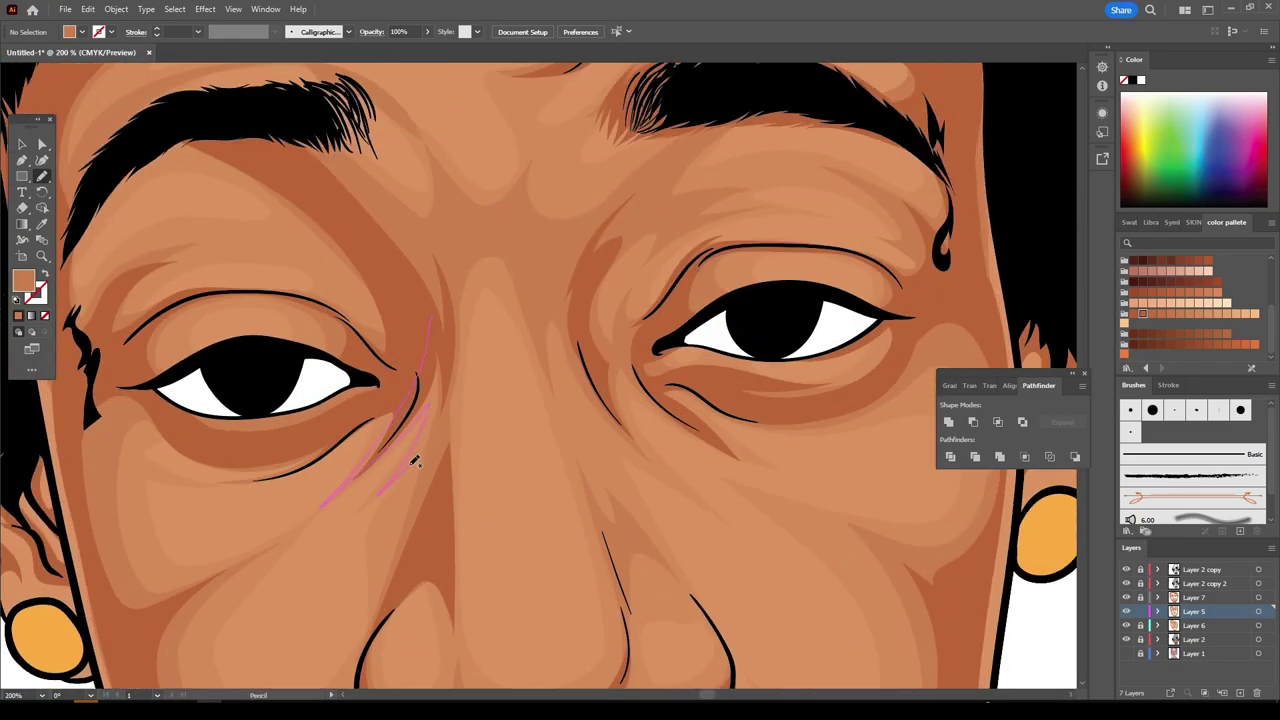
pyautogui.moveTo(441, 458); pyautogui.dragTo(446, 332)
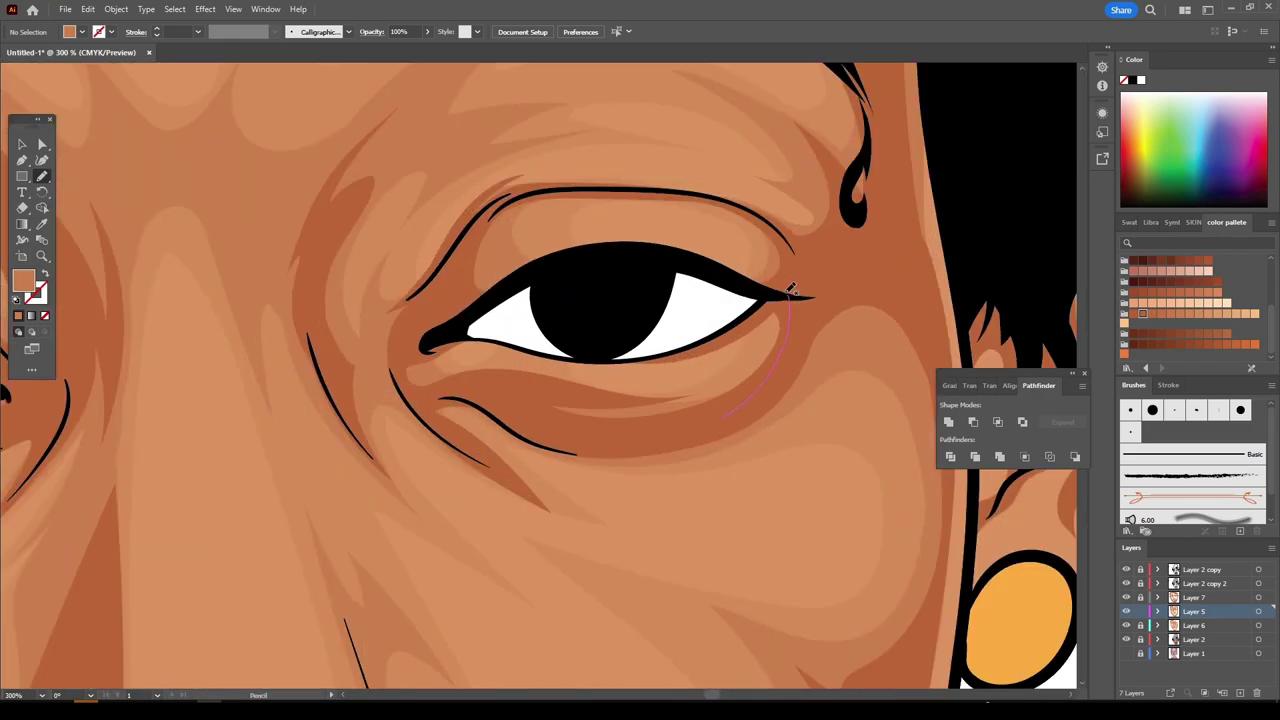
# - Shade the right eye's lower lid, upper lid, lash line and crease
pyautogui.moveTo(784, 296); pyautogui.dragTo(691, 373)
pyautogui.moveTo(523, 358); pyautogui.dragTo(423, 354)
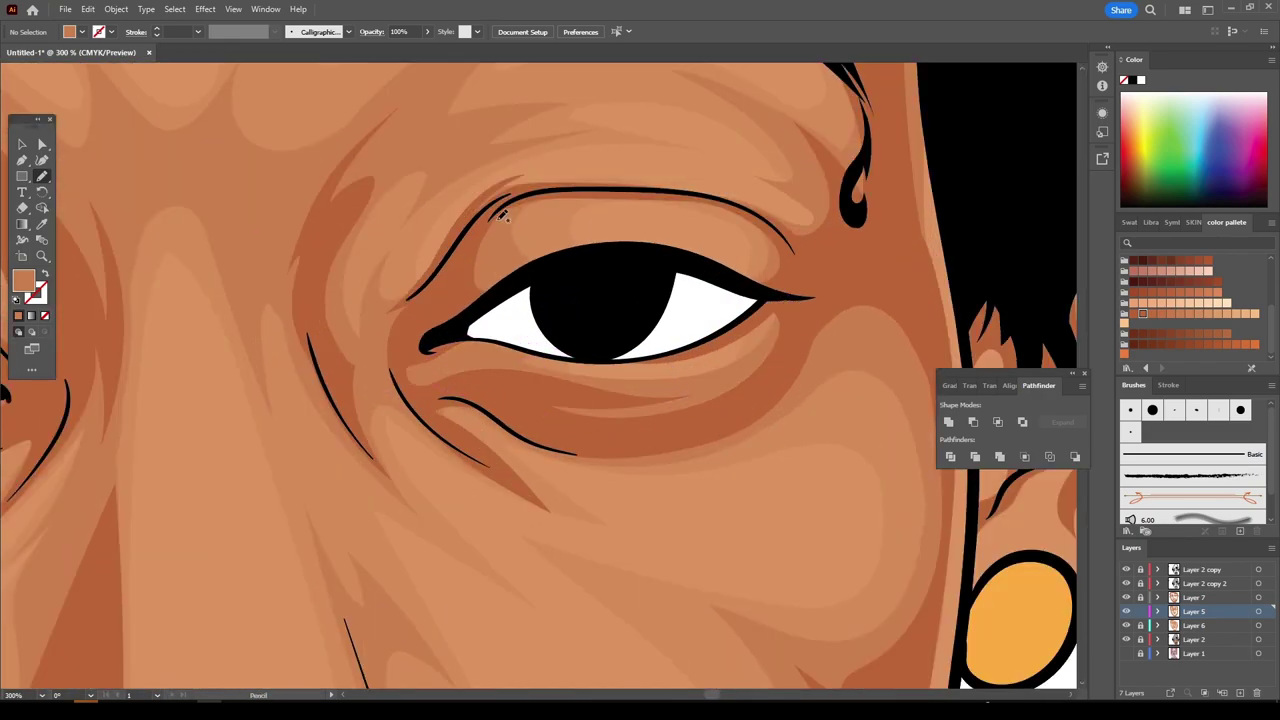
pyautogui.moveTo(486, 304)
pyautogui.mouseDown()
pyautogui.moveTo(578, 254)
pyautogui.moveTo(735, 274)
pyautogui.mouseUp()
pyautogui.moveTo(490, 198); pyautogui.dragTo(808, 287)
pyautogui.scroll(-3, 808, 287)
# - Draw a shadow filling the left eye's upper crease beneath the eyebrow
pyautogui.scroll(-3, 794, 548)
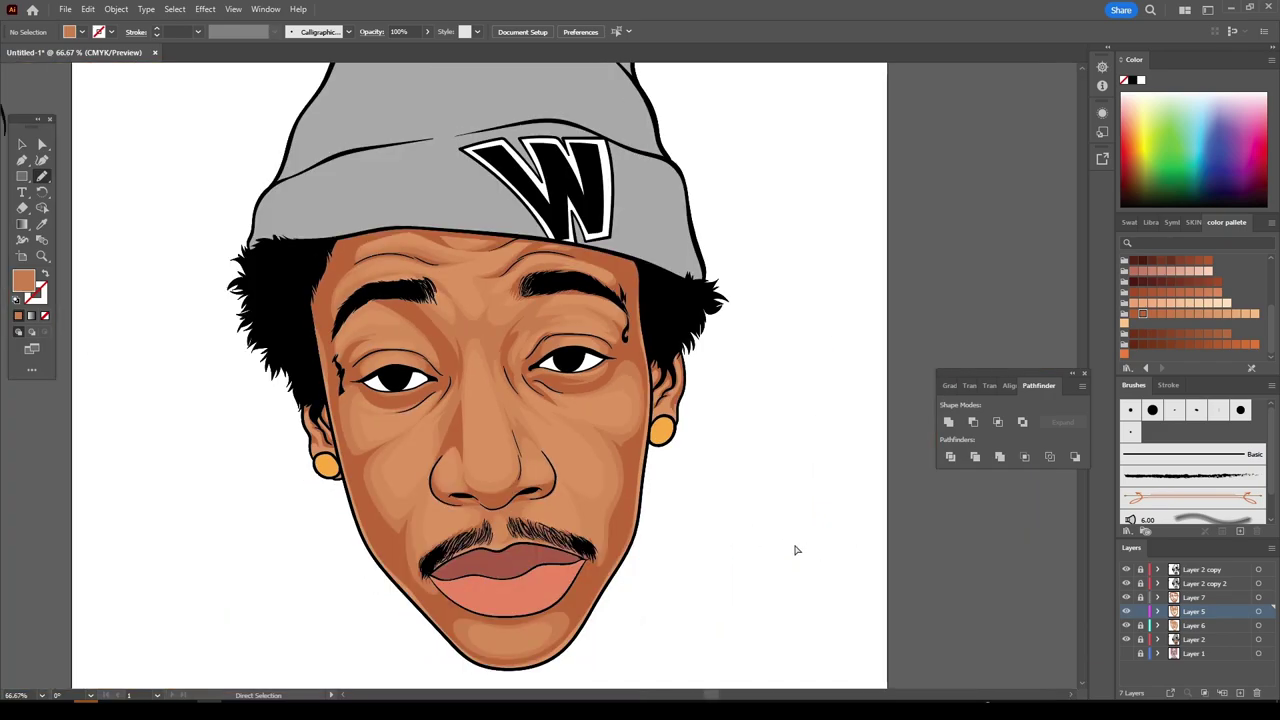
pyautogui.scroll(2, 797, 534)
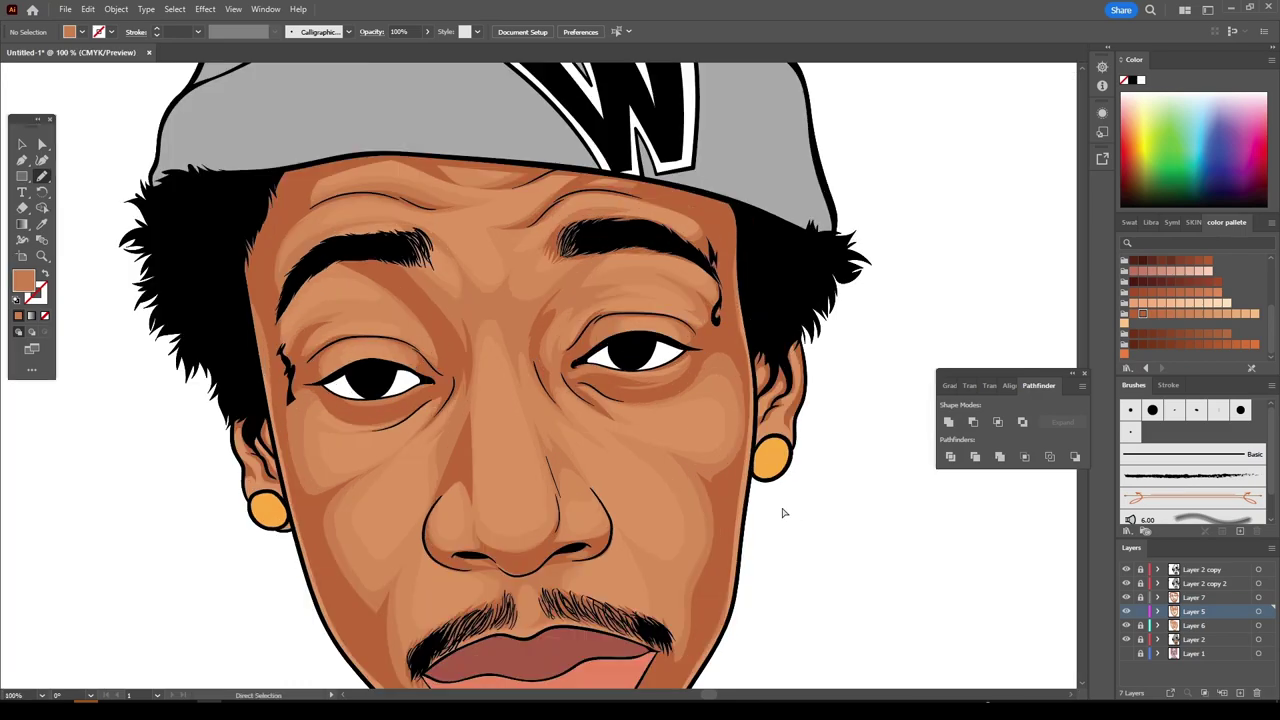
pyautogui.scroll(2, 785, 514)
pyautogui.scroll(1, 691, 490)
pyautogui.scroll(1, 694, 486)
pyautogui.moveTo(270, 464); pyautogui.dragTo(291, 394)
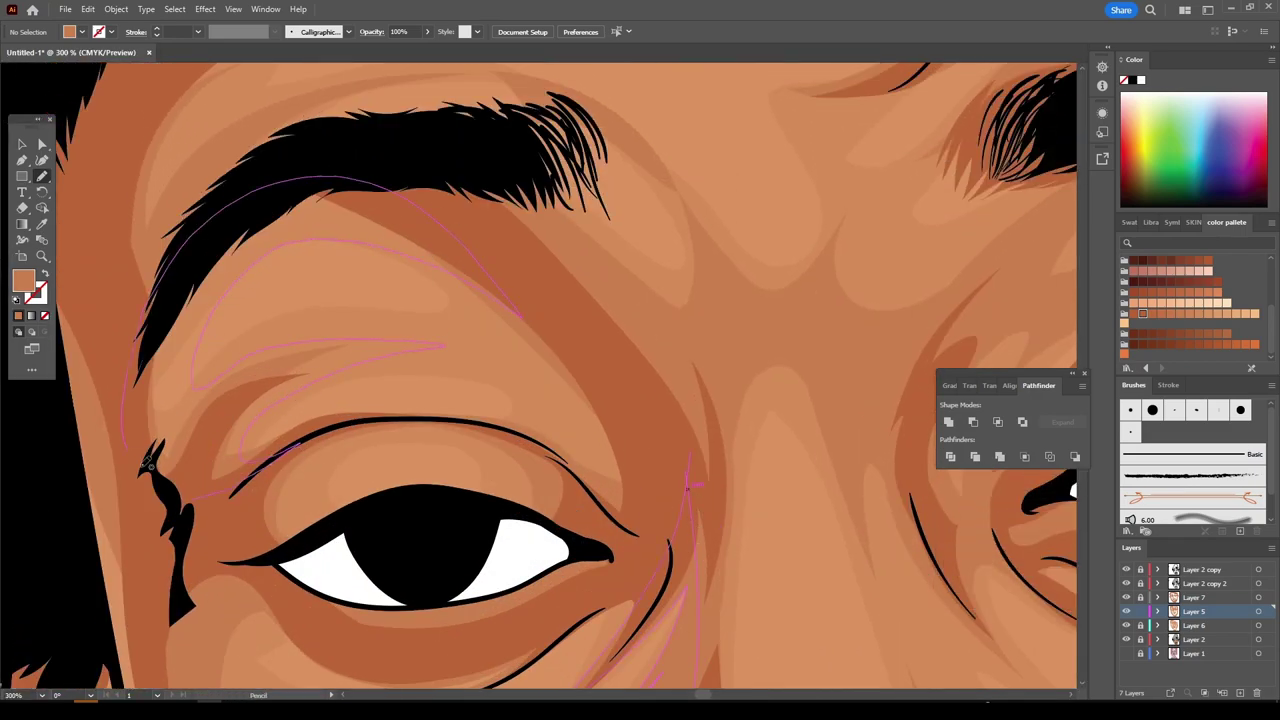
pyautogui.moveTo(205, 335); pyautogui.dragTo(385, 185)
# - Draw a shadow from the mustache's left end up the cheek
pyautogui.scroll(-1, 476, 280)
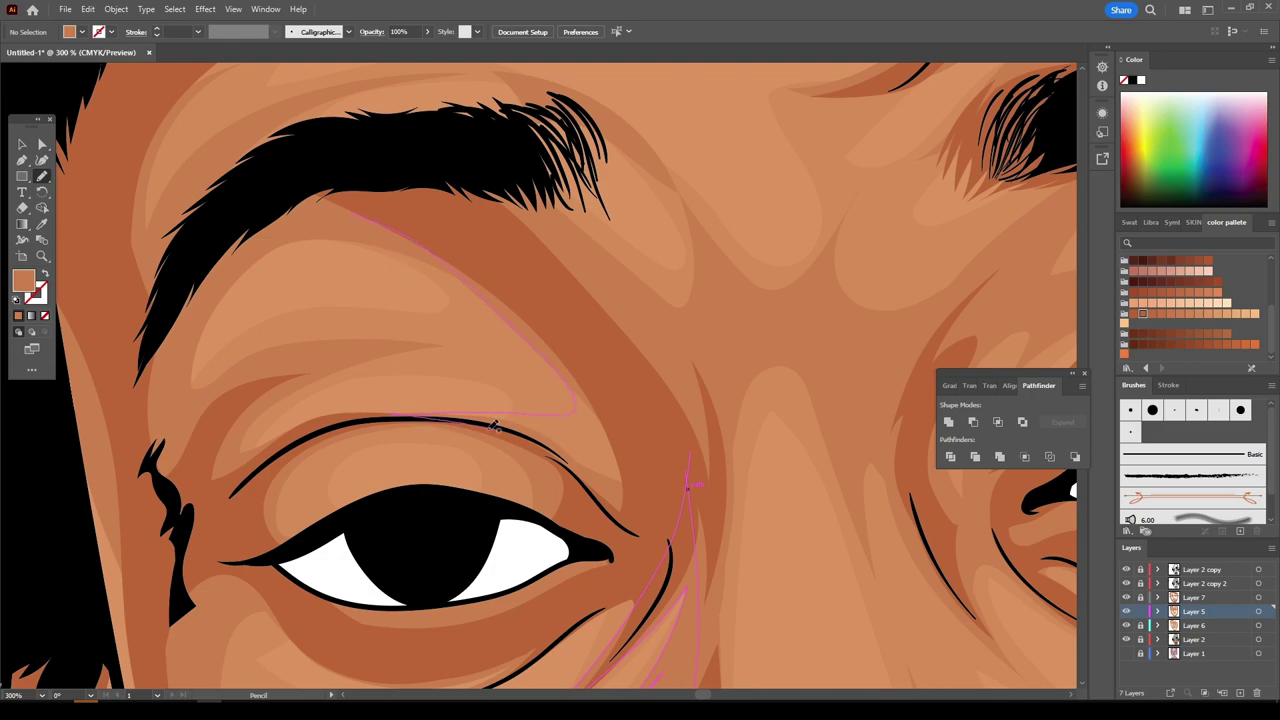
pyautogui.scroll(-2, 903, 630)
pyautogui.scroll(-3, 903, 630)
pyautogui.scroll(1, 823, 563)
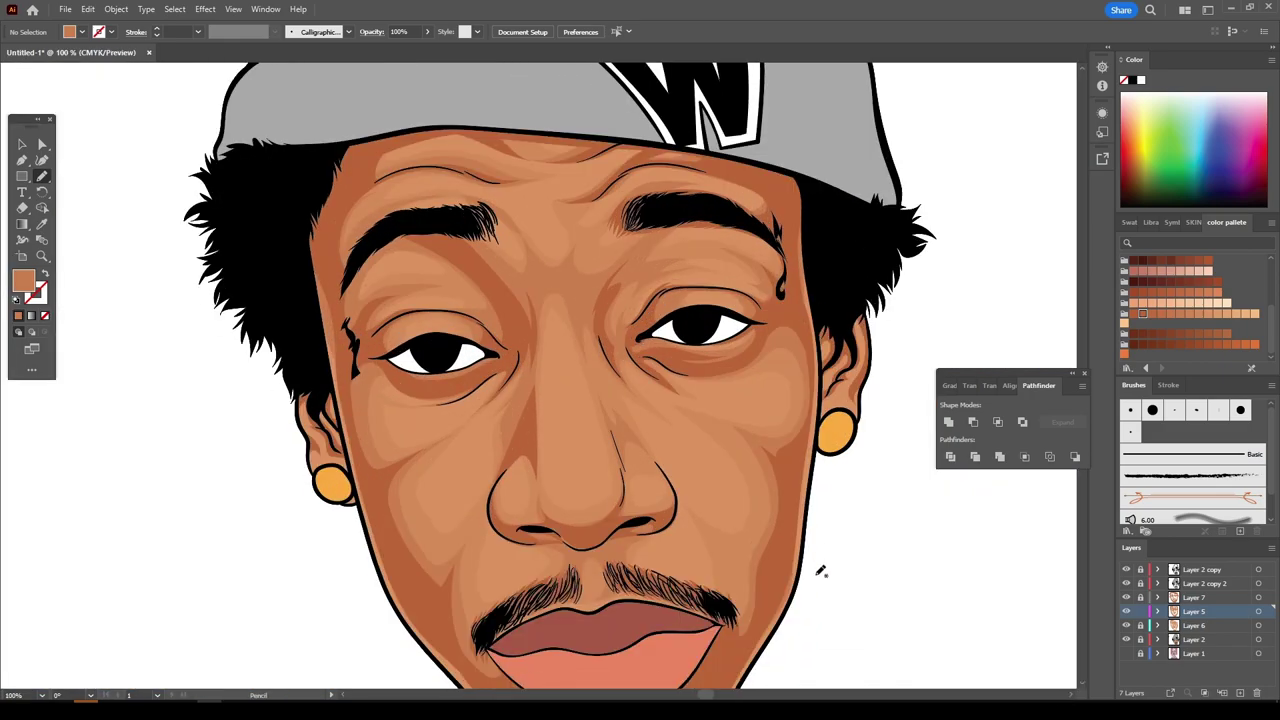
pyautogui.scroll(2, 821, 568)
pyautogui.scroll(2, 816, 570)
pyautogui.scroll(-2, 816, 570)
pyautogui.moveTo(364, 550); pyautogui.dragTo(411, 428)
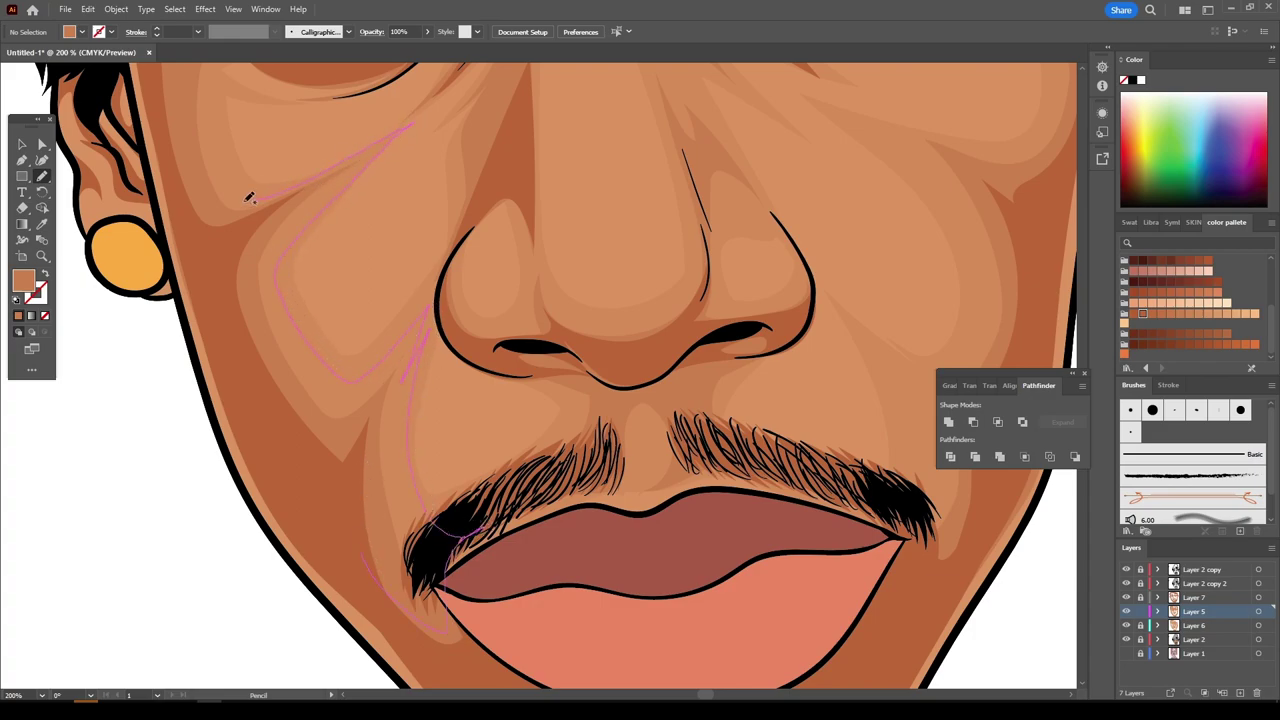
pyautogui.scroll(-3, 800, 558)
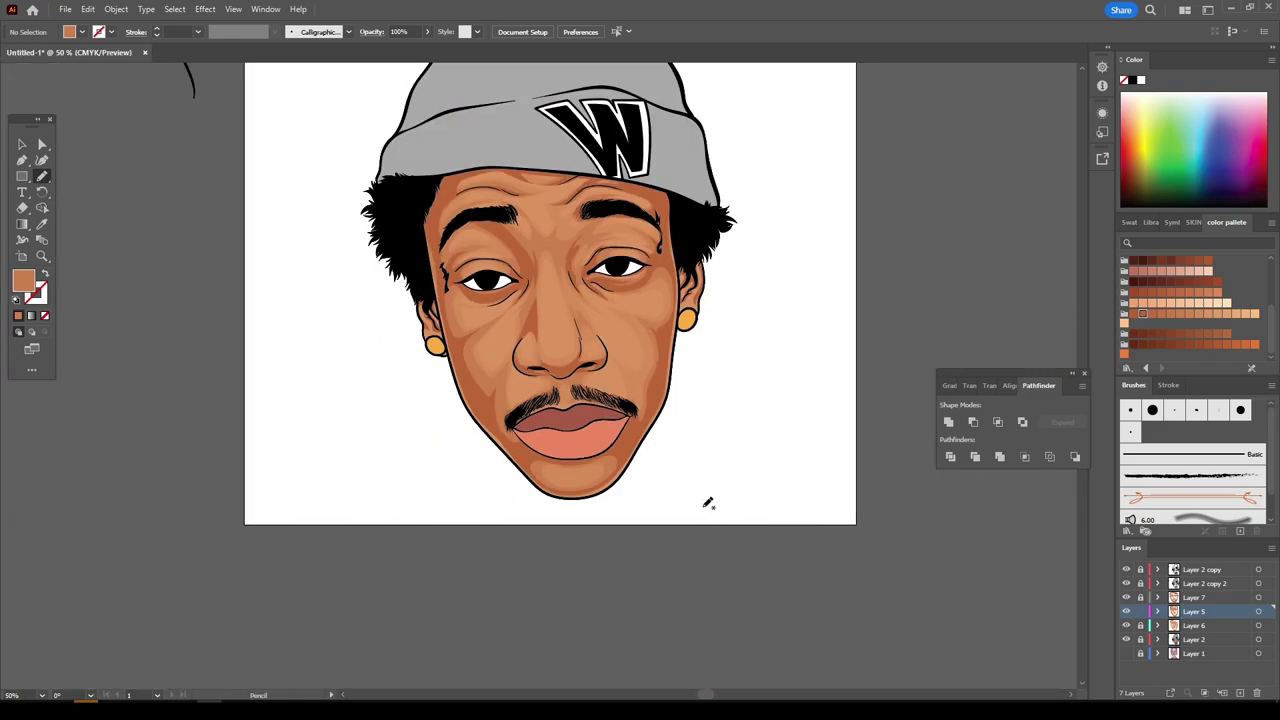
pyautogui.scroll(2, 709, 503)
pyautogui.scroll(2, 664, 503)
pyautogui.scroll(1, 450, 420)
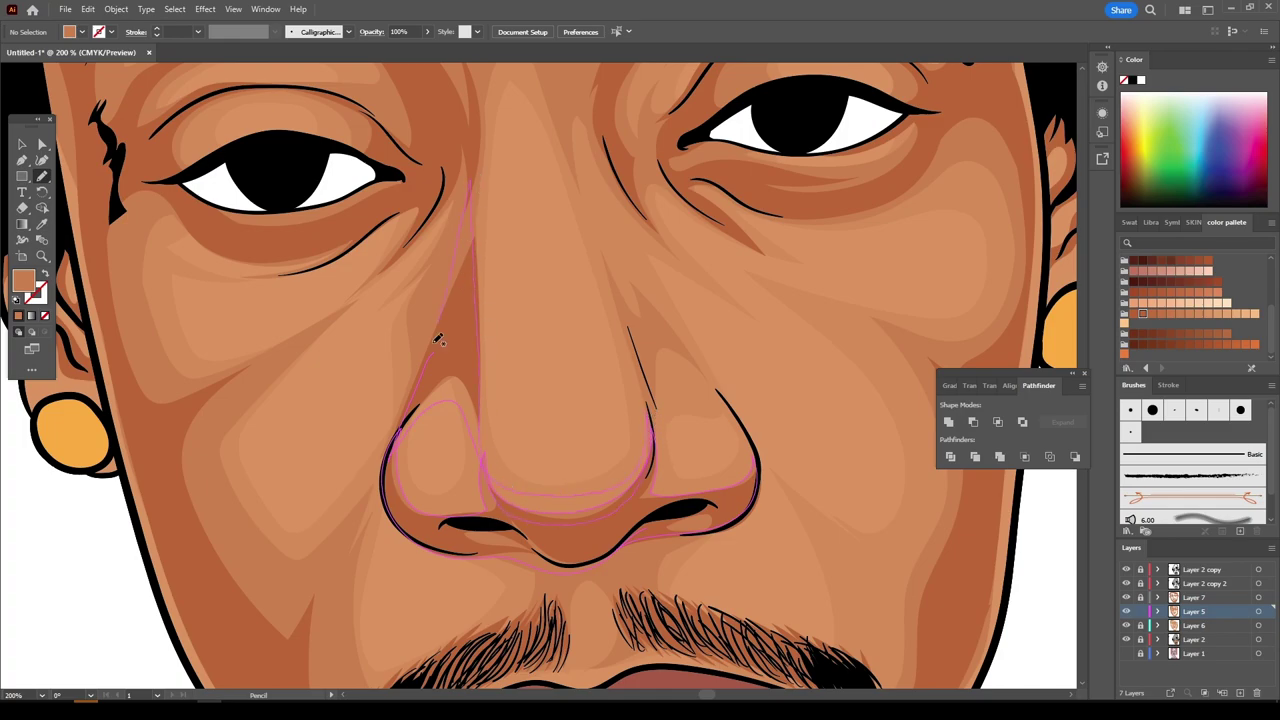
# - Close the shadow shape around the nose tip and nostrils
pyautogui.scroll(-2, 843, 605)
pyautogui.scroll(-2, 700, 586)
pyautogui.scroll(5, 702, 581)
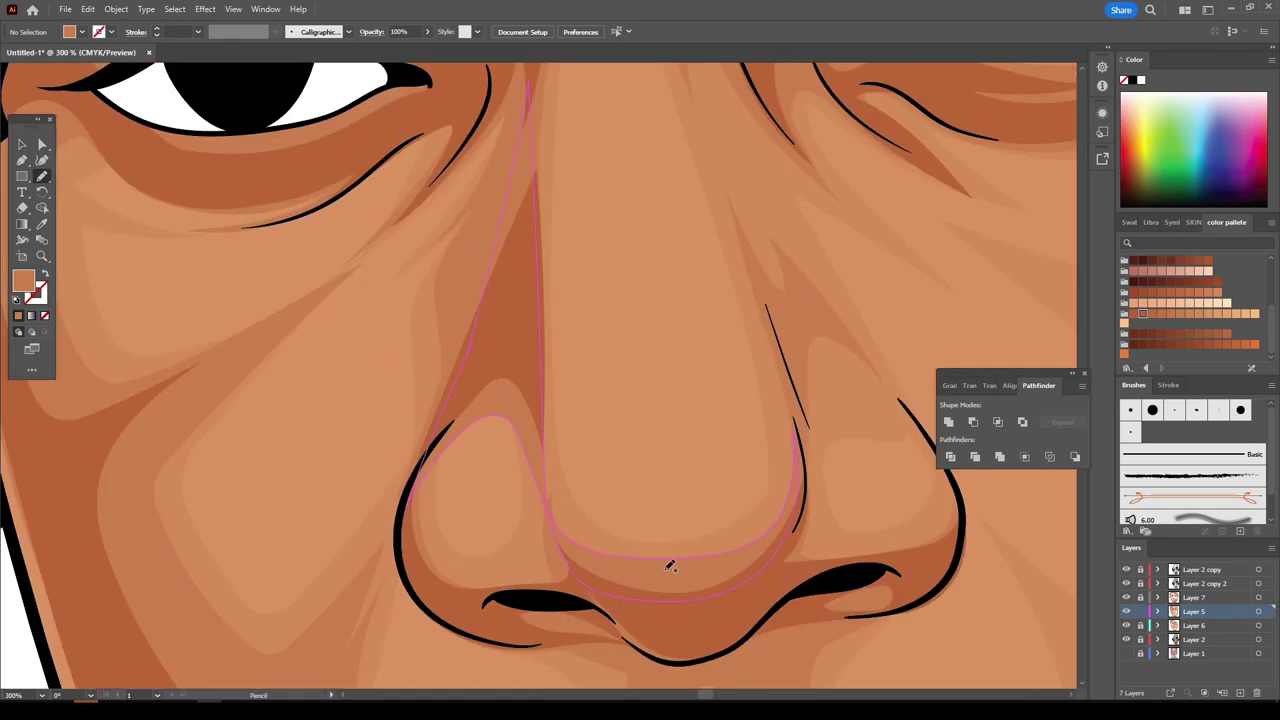
pyautogui.moveTo(540, 447); pyautogui.dragTo(541, 449)
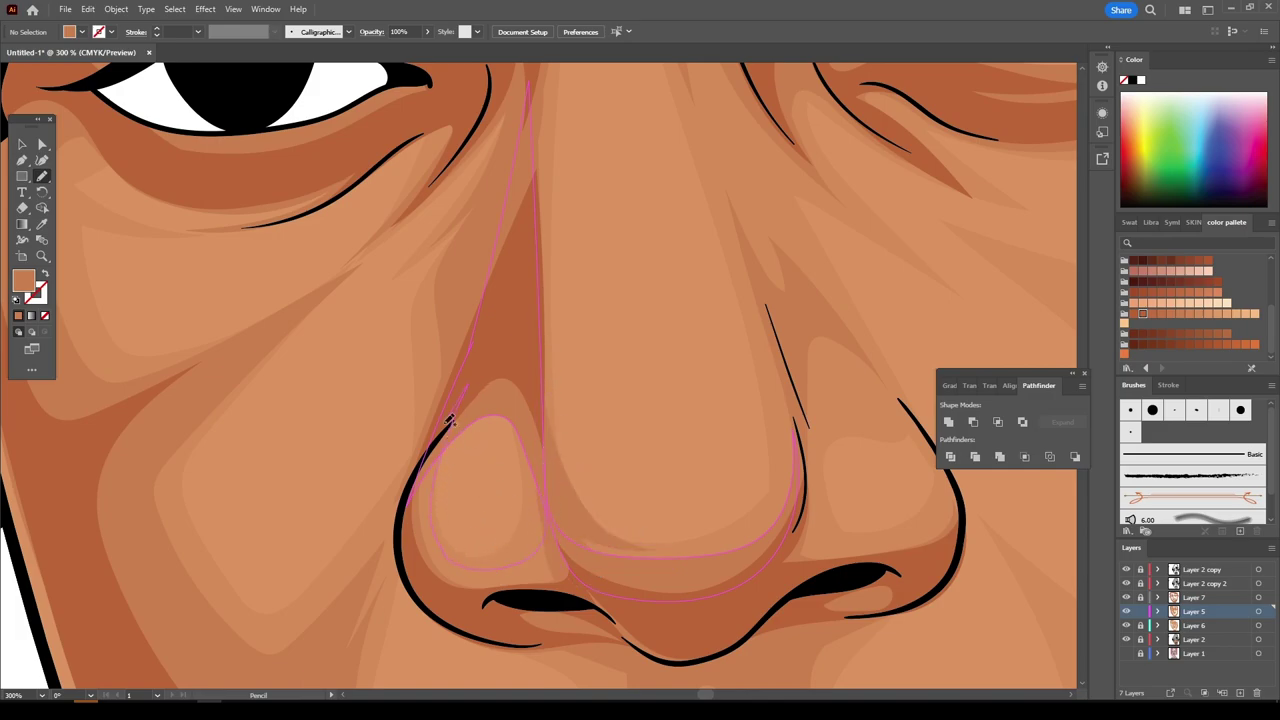
# - Draw a skin-tone shading shape over the nose and inspect it
pyautogui.scroll(-3, 820, 580)
pyautogui.scroll(3, 817, 577)
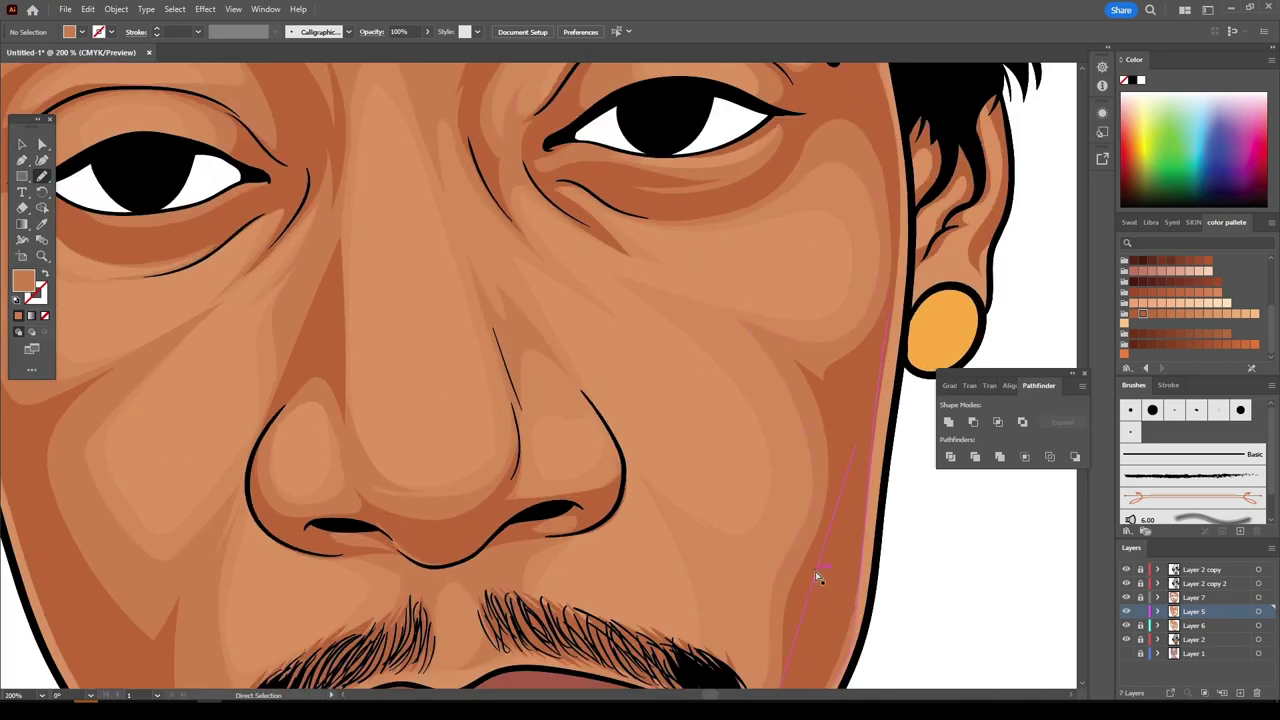
pyautogui.scroll(2, 530, 380)
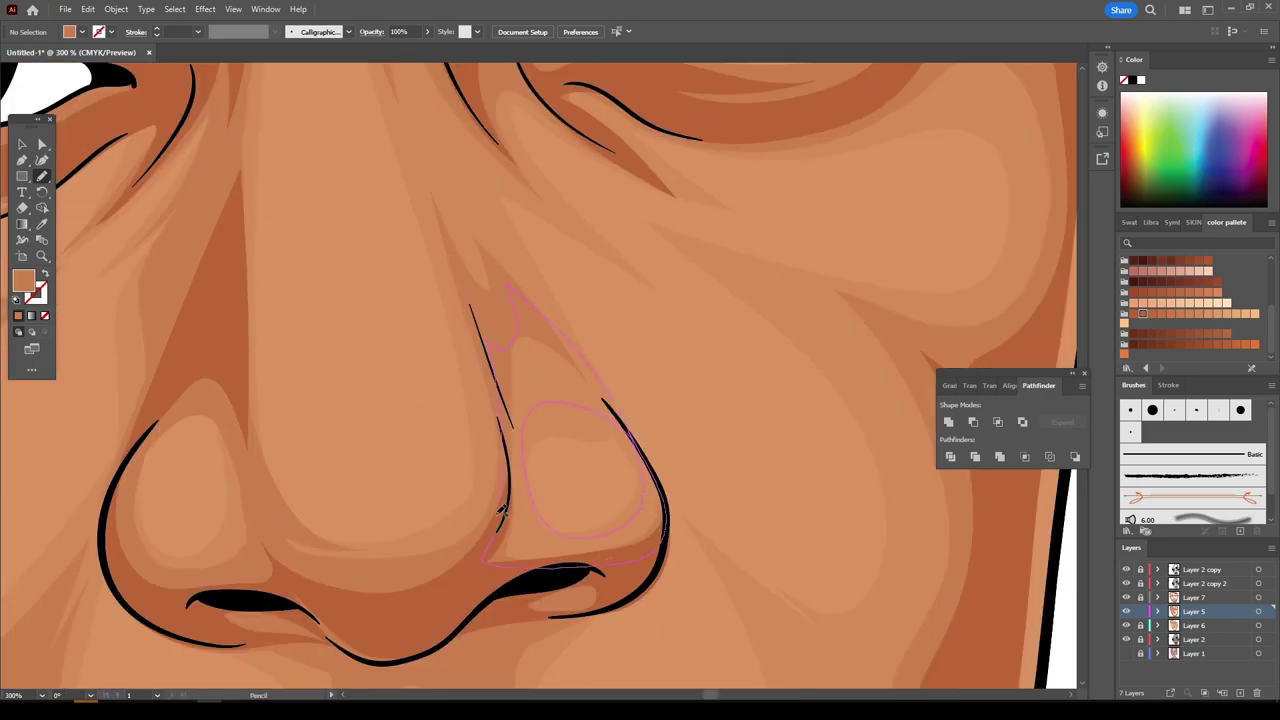
pyautogui.moveTo(502, 510); pyautogui.dragTo(500, 515)
pyautogui.scroll(-2, 277, 517)
pyautogui.scroll(-3, 490, 530)
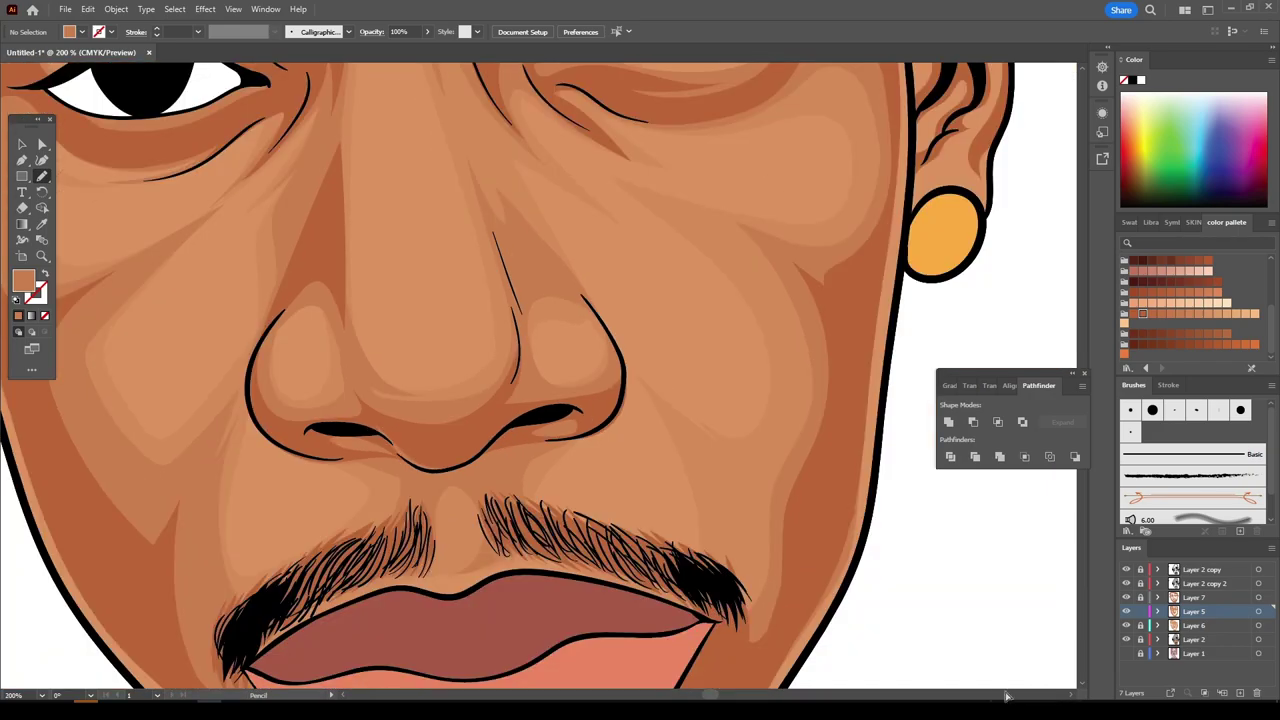
pyautogui.scroll(-3, 840, 590)
pyautogui.scroll(3, 830, 593)
pyautogui.scroll(2, 835, 586)
pyautogui.scroll(1, 835, 586)
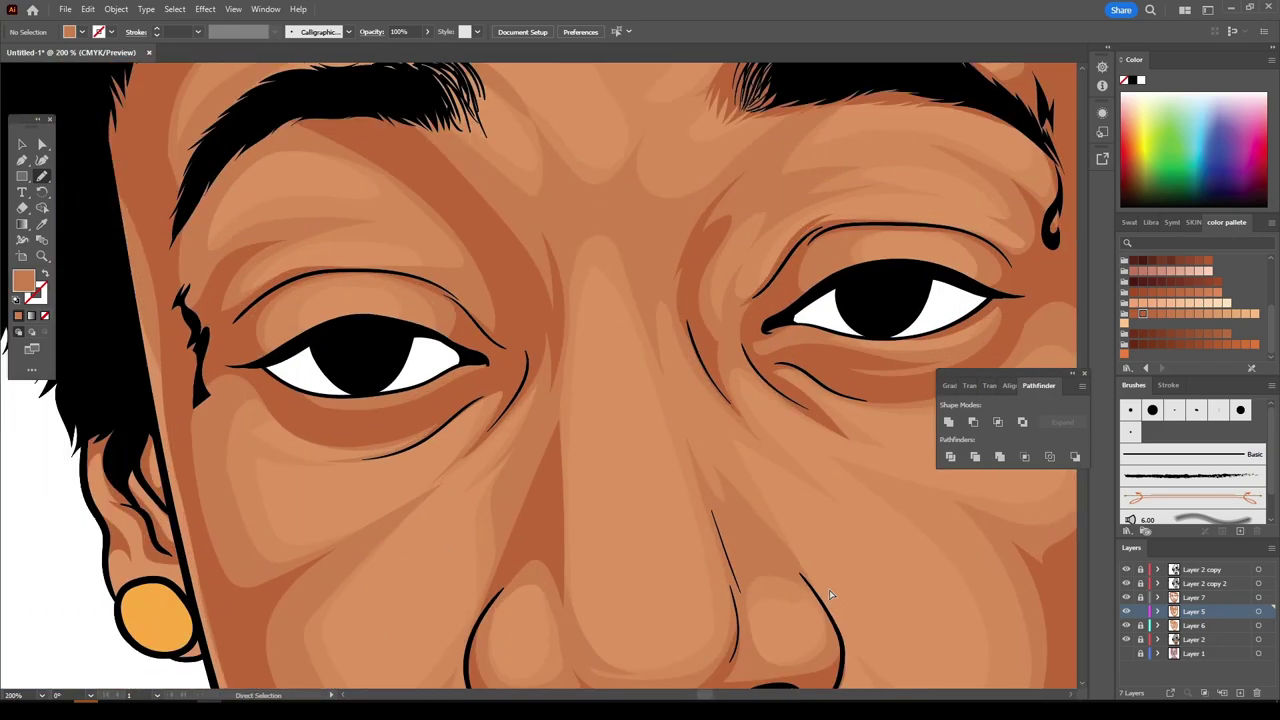
pyautogui.scroll(1, 560, 364)
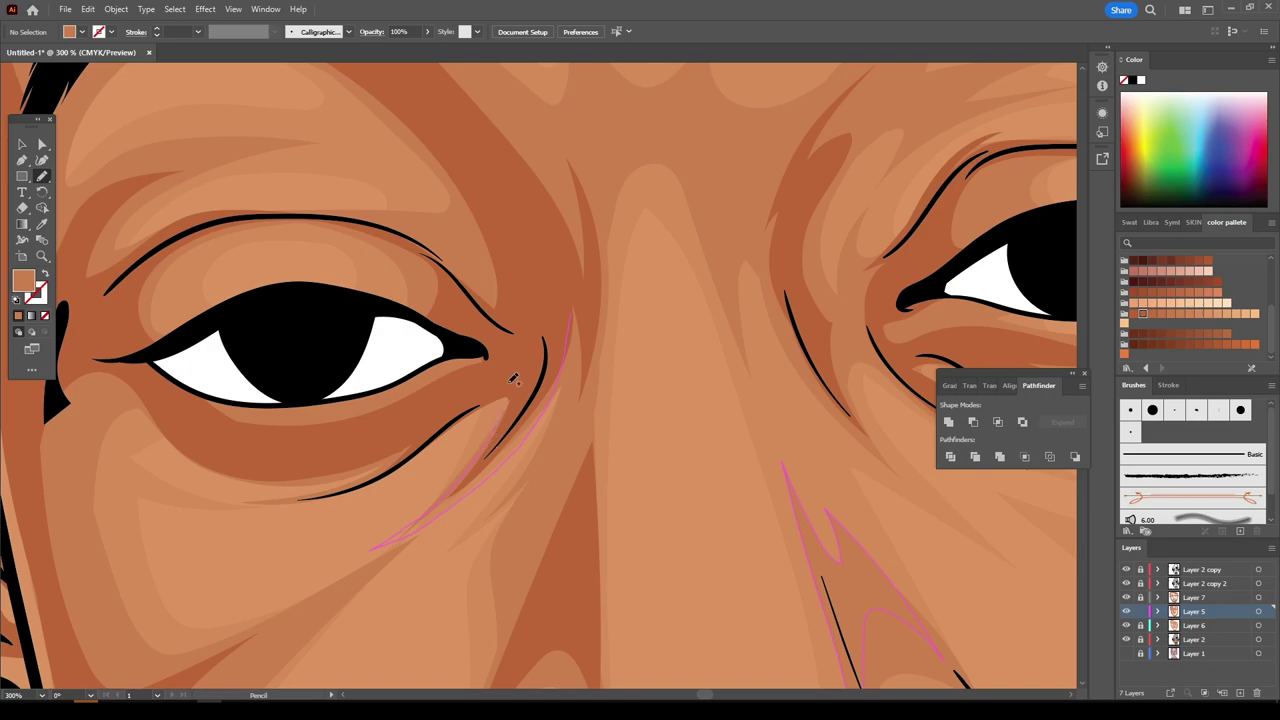
pyautogui.scroll(-1, 484, 422)
pyautogui.scroll(-1, 820, 520)
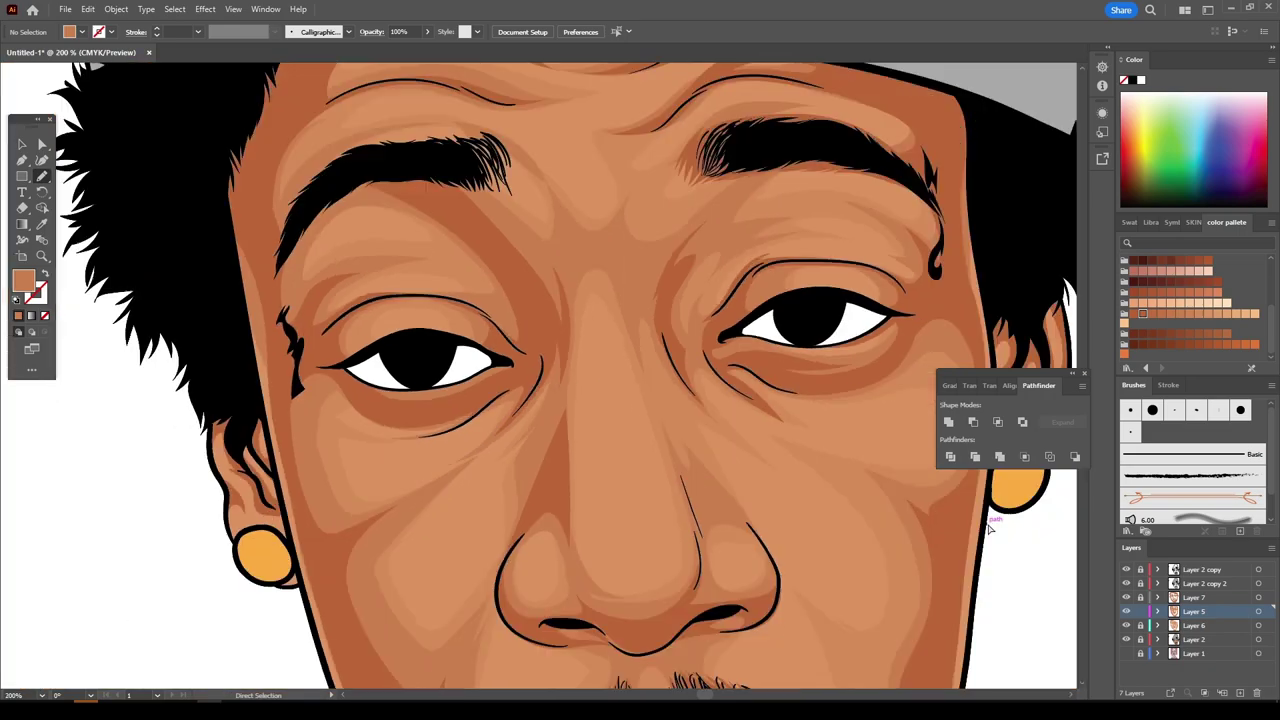
pyautogui.scroll(-2, 880, 495)
pyautogui.scroll(1, 886, 491)
pyautogui.scroll(2, 470, 300)
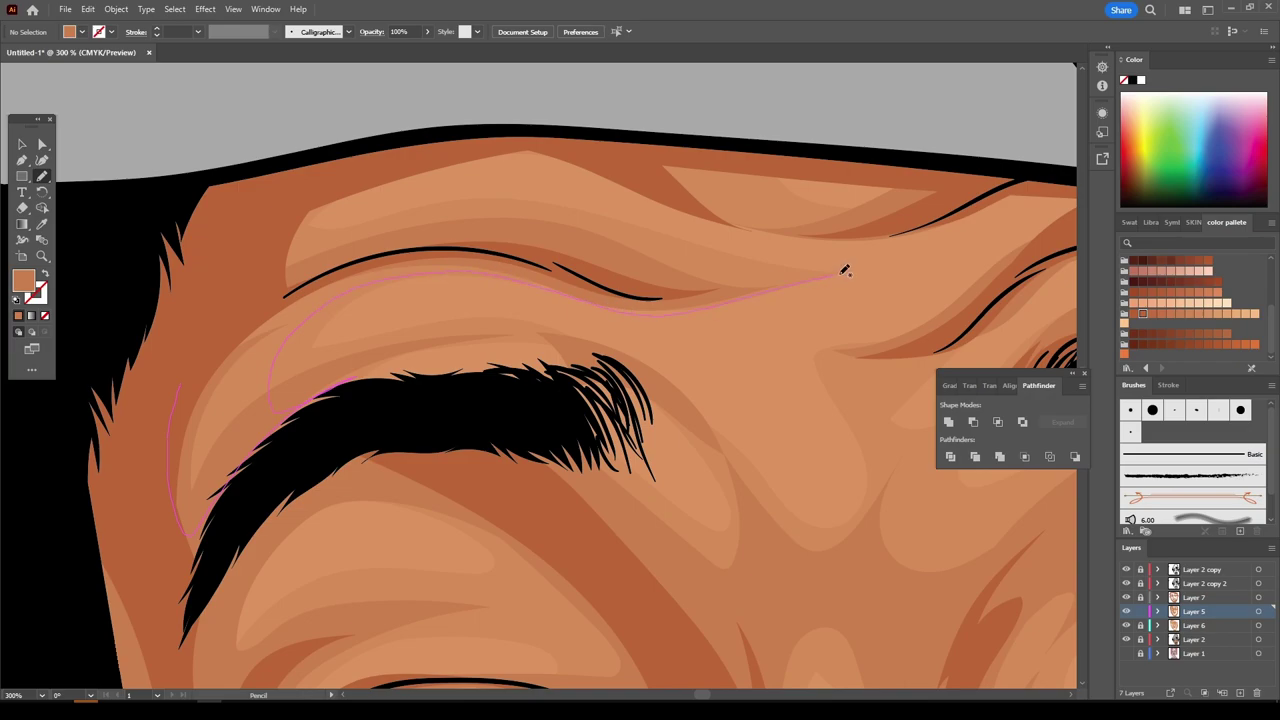
pyautogui.scroll(-4, 531, 571)
pyautogui.scroll(-1, 694, 606)
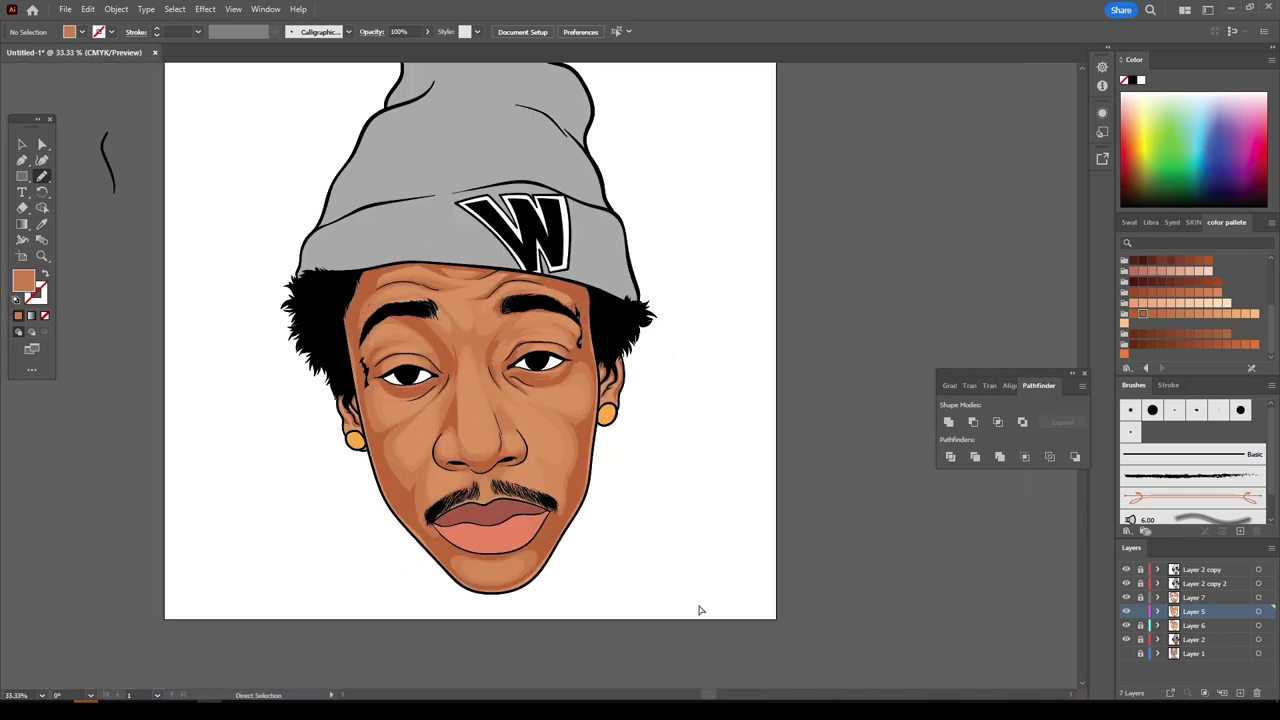
pyautogui.scroll(2, 697, 608)
pyautogui.scroll(1, 700, 610)
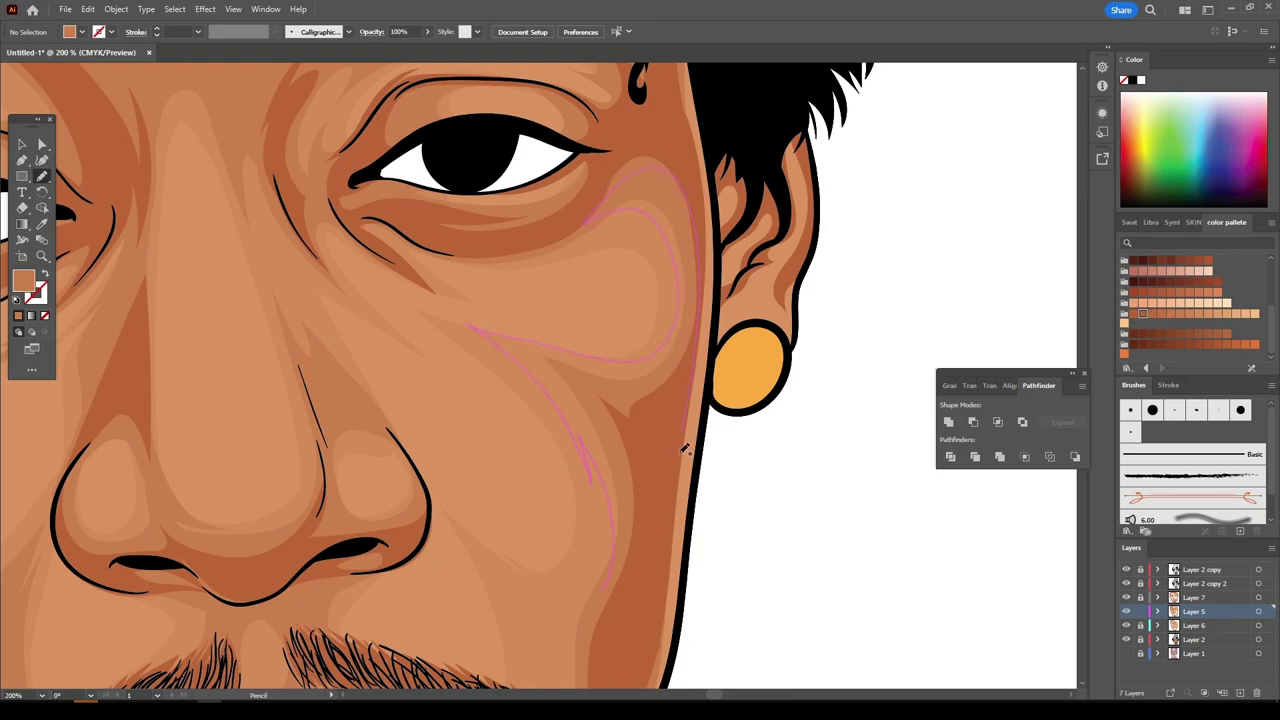
pyautogui.scroll(-3, 684, 448)
pyautogui.scroll(-1, 619, 299)
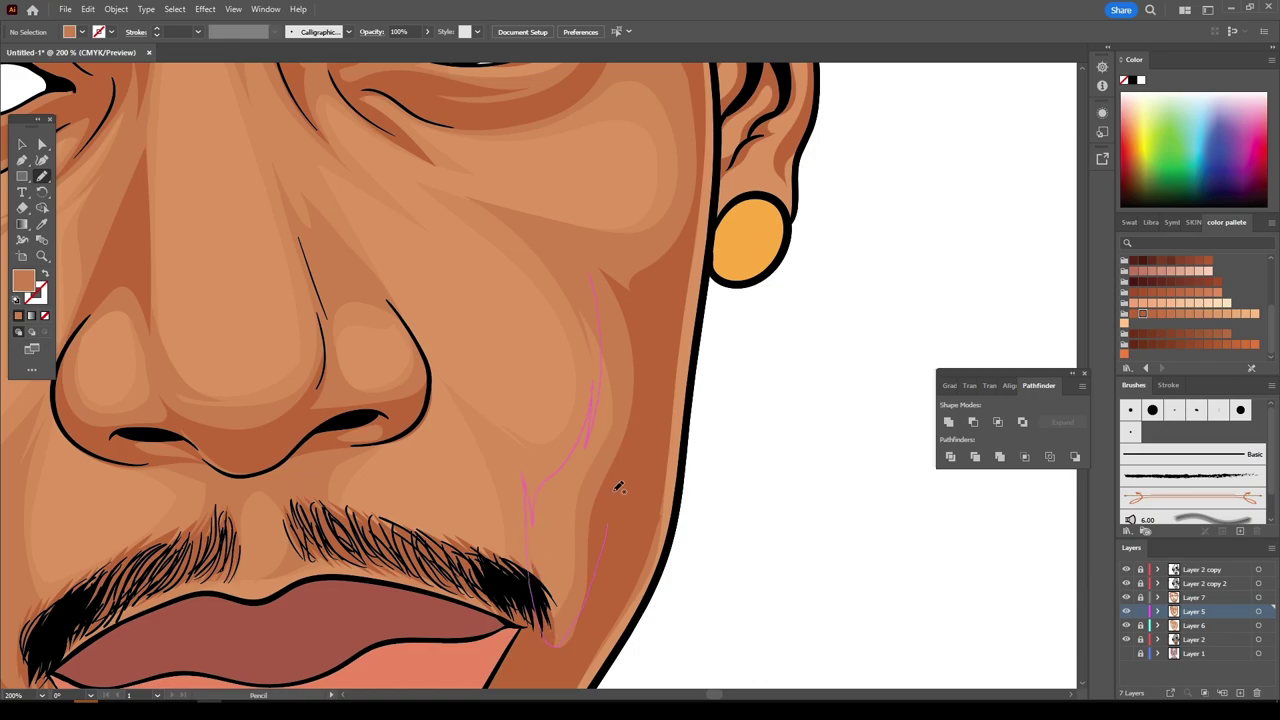
# - Switch to Layer 6 and sample the face's skin colour for the Pencil
pyautogui.hotkey('ctrl', '-')
pyautogui.hotkey('ctrl', '-')
pyautogui.hotkey('ctrl', '-')
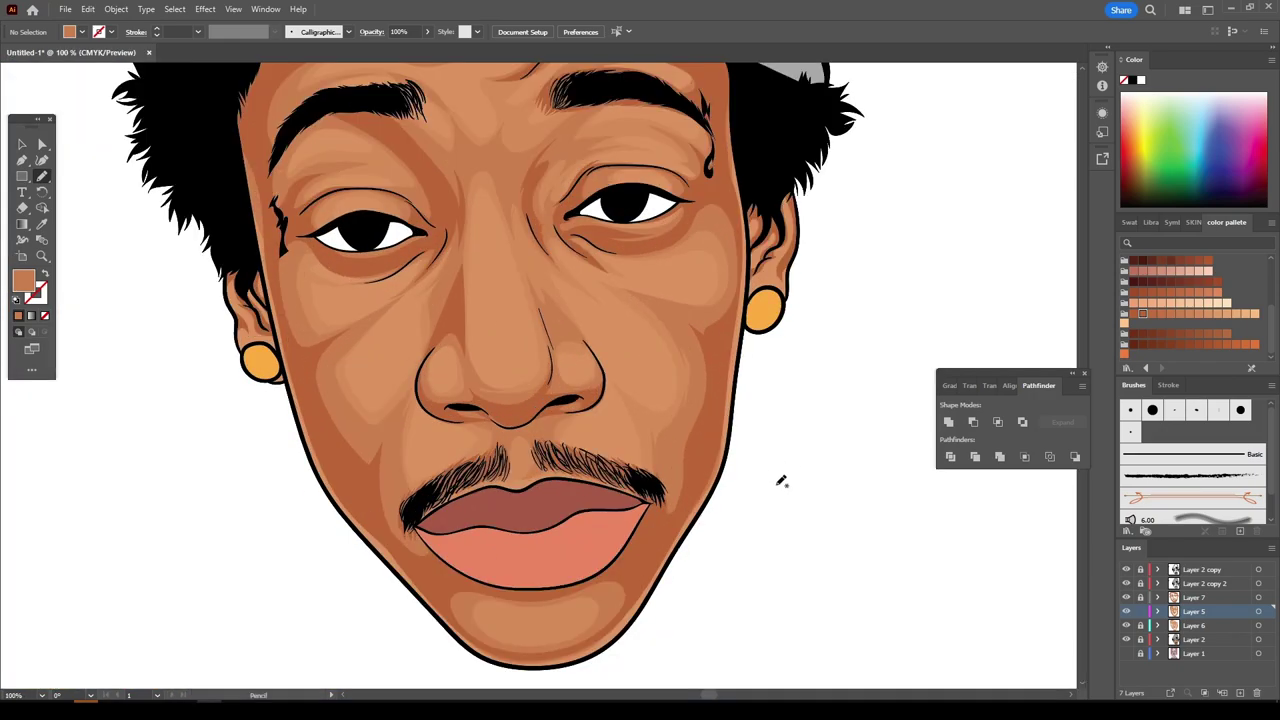
pyautogui.scroll(1, 780, 480)
pyautogui.hotkey('ctrl', '-')
pyautogui.hotkey('ctrl', '+')
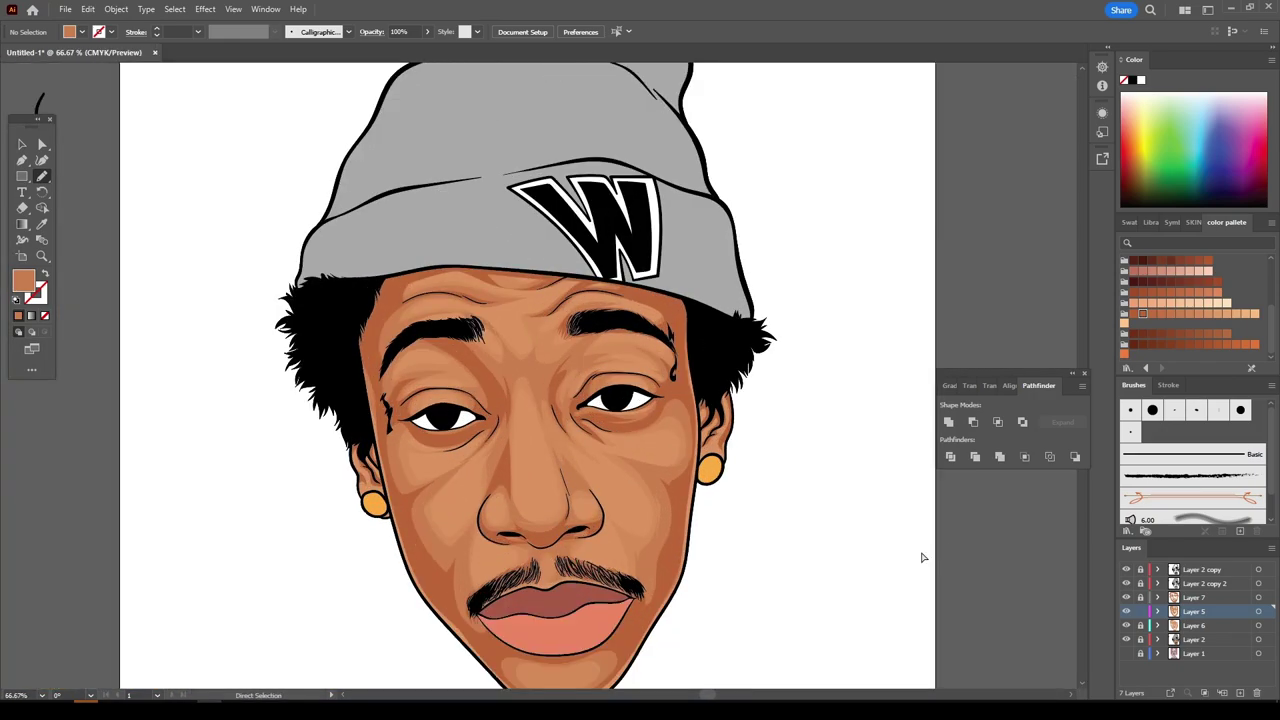
pyautogui.hotkey('ctrl', '+')
pyautogui.scroll(-1, 866, 540)
pyautogui.hotkey('ctrl', '+')
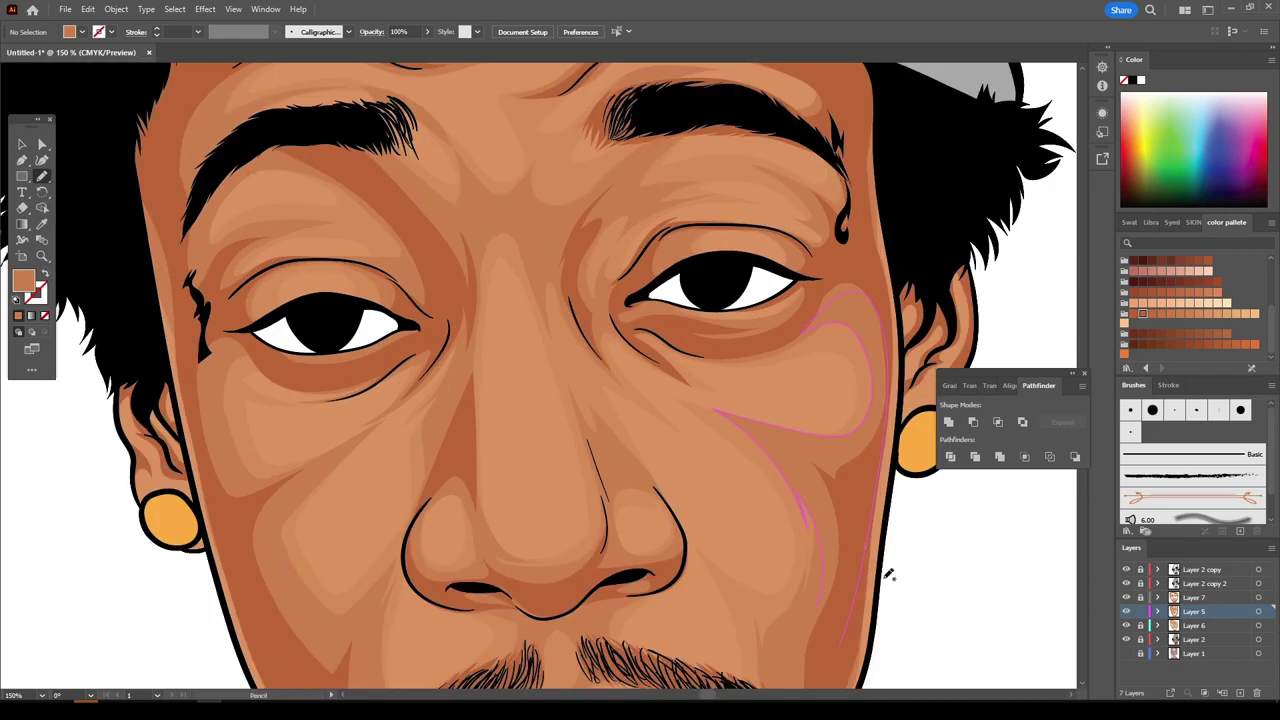
pyautogui.click(1165, 626)
pyautogui.hotkey('ctrl', '+')
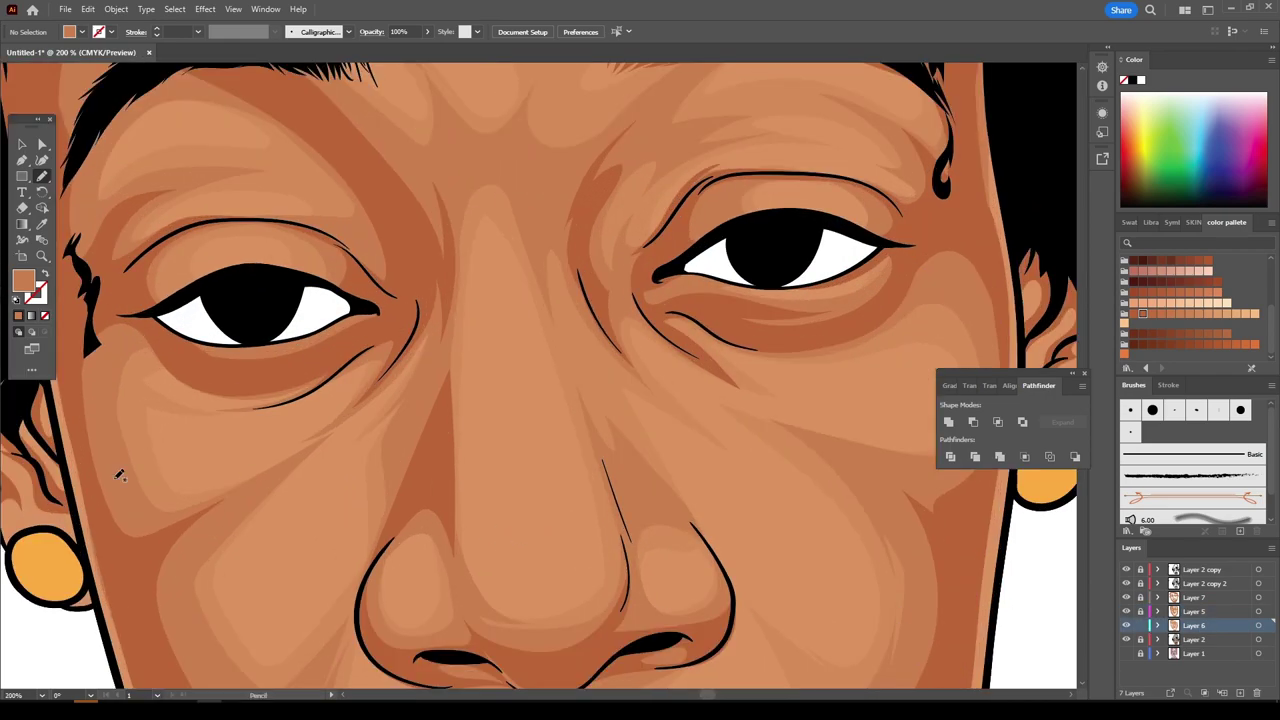
pyautogui.press('i')
pyautogui.click(548, 326)
pyautogui.press('n')
# - Draw skin-tone shading along the nostril, the nose's left side and up the cheek
pyautogui.moveTo(490, 631)
pyautogui.mouseDown()
pyautogui.moveTo(601, 484)
pyautogui.moveTo(491, 171)
pyautogui.mouseUp()
pyautogui.moveTo(441, 633); pyautogui.dragTo(392, 530)
pyautogui.scroll(-2, 201, 583)
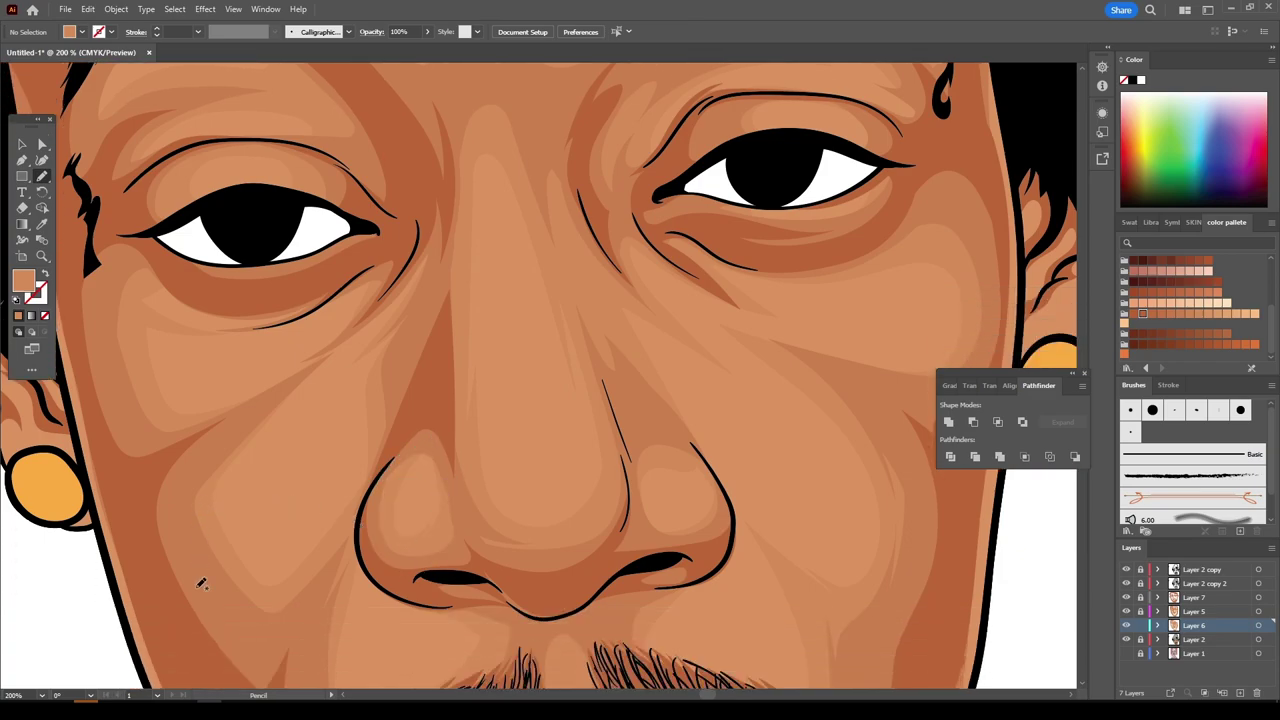
pyautogui.moveTo(275, 628)
pyautogui.mouseDown()
pyautogui.moveTo(302, 468)
pyautogui.moveTo(212, 566)
pyautogui.mouseUp()
pyautogui.moveTo(193, 474); pyautogui.dragTo(316, 338)
# - Shade the cheek beside the mustache and up the right cheek, then select Layer 7
pyautogui.hotkey('ctrl', '1')
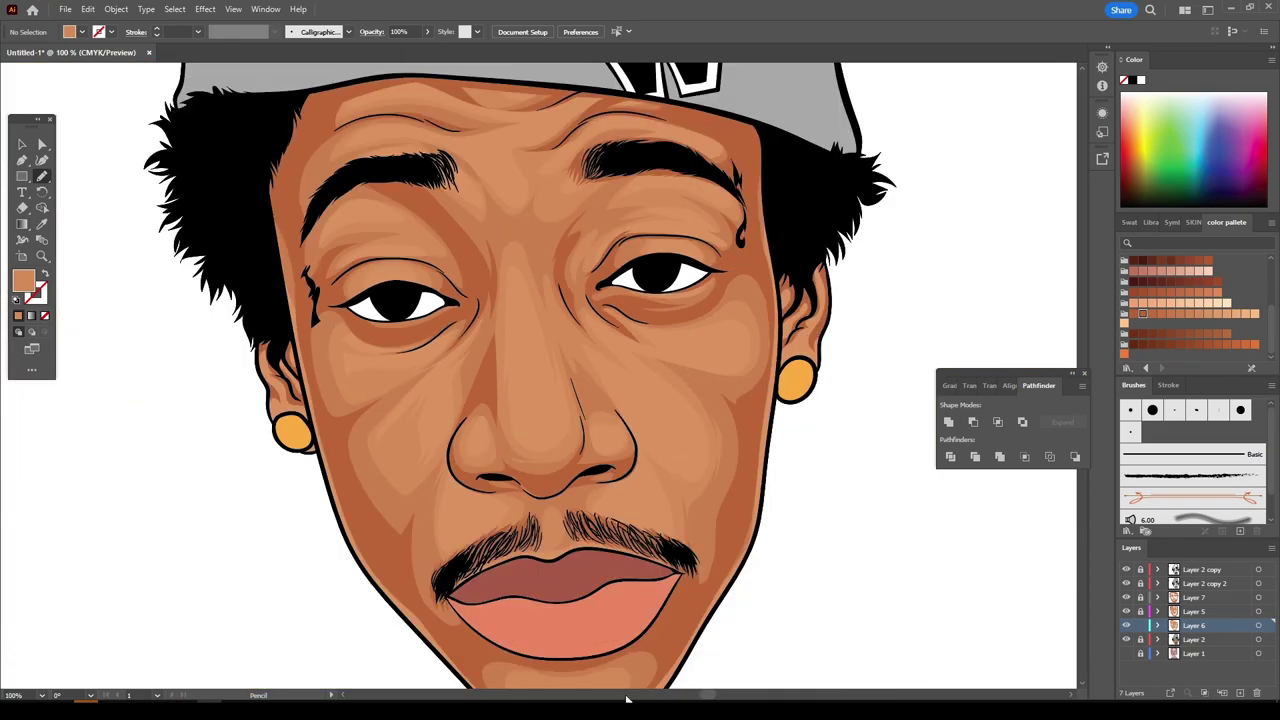
pyautogui.hotkey('ctrl', '-')
pyautogui.hotkey('ctrl', '+')
pyautogui.hotkey('ctrl', '+')
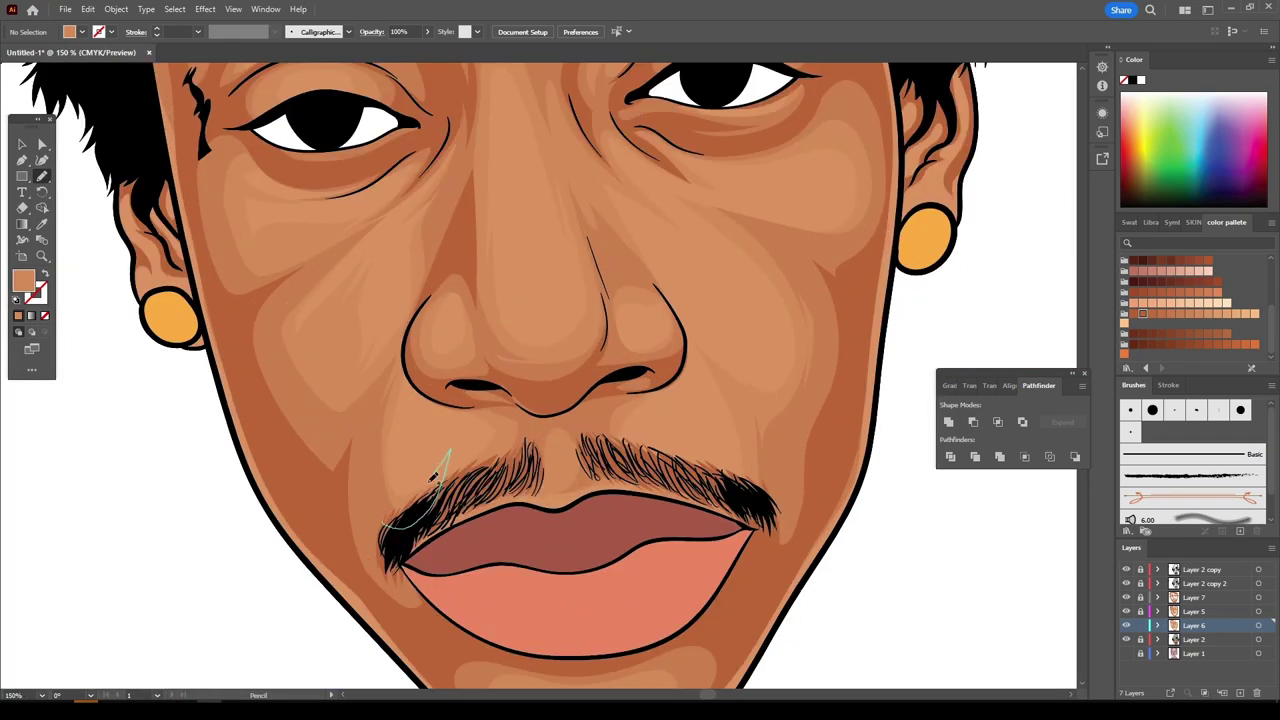
pyautogui.moveTo(440, 455); pyautogui.dragTo(402, 412)
pyautogui.moveTo(694, 468); pyautogui.dragTo(706, 355)
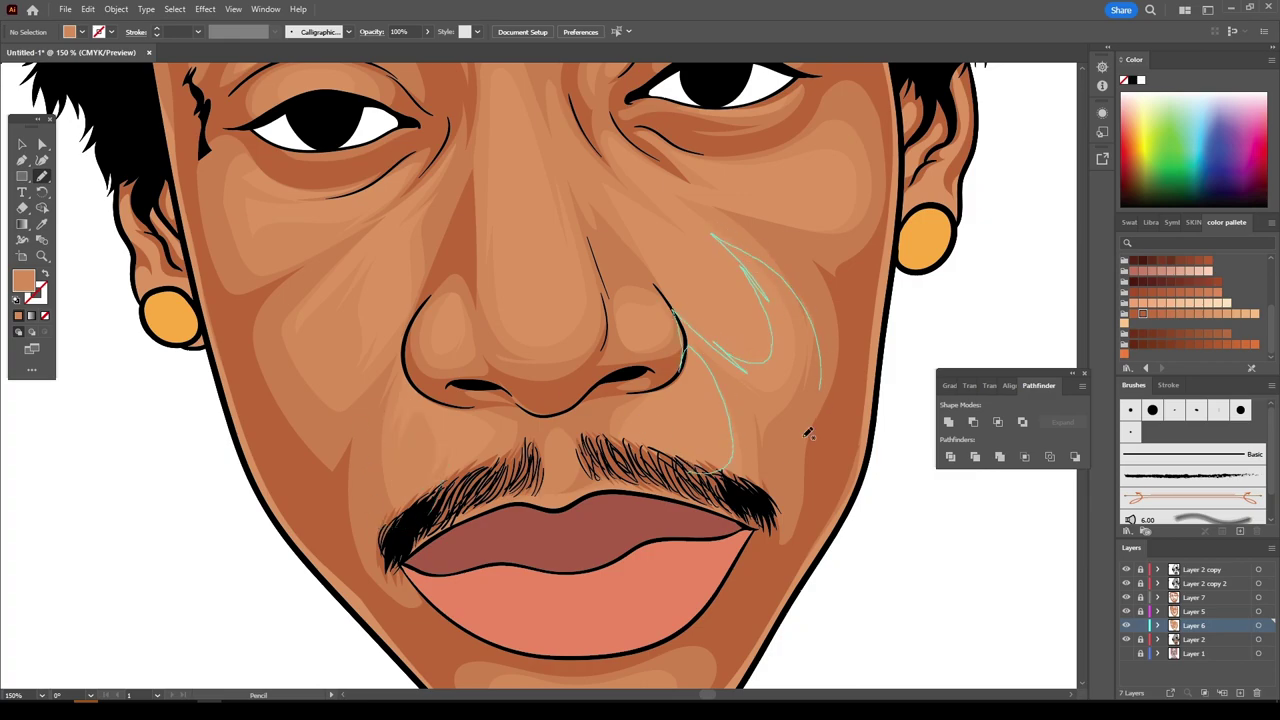
pyautogui.moveTo(678, 308); pyautogui.dragTo(810, 433)
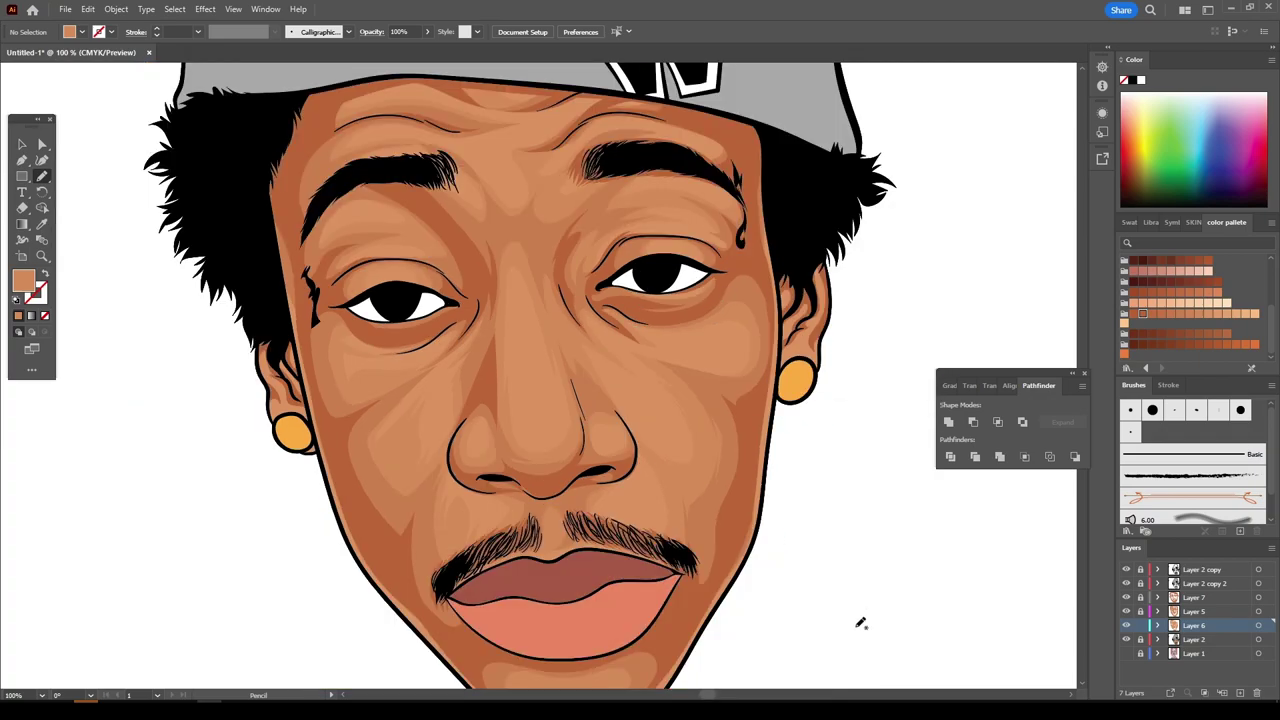
pyautogui.click(1186, 600)
# - Add a layer above Layer 7, pick a darker brown fill, and dab a shadow near the left eyebrow
pyautogui.click(1240, 692)
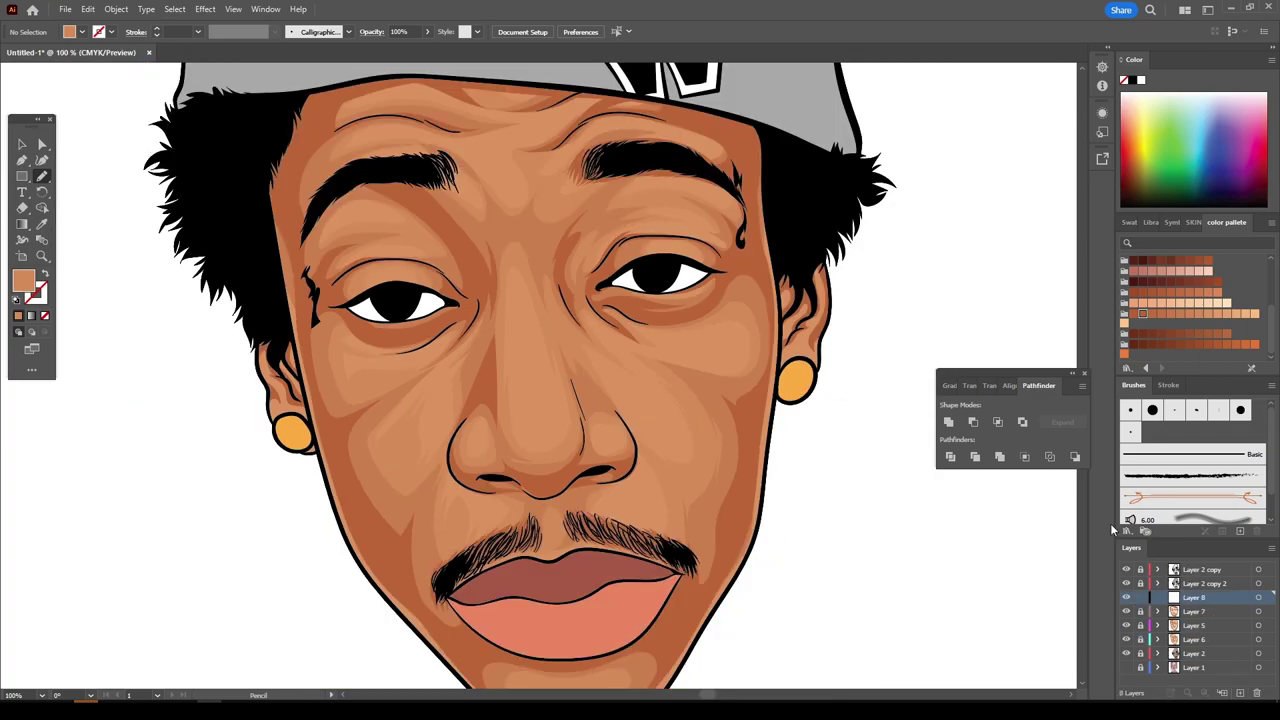
pyautogui.click(1134, 315)
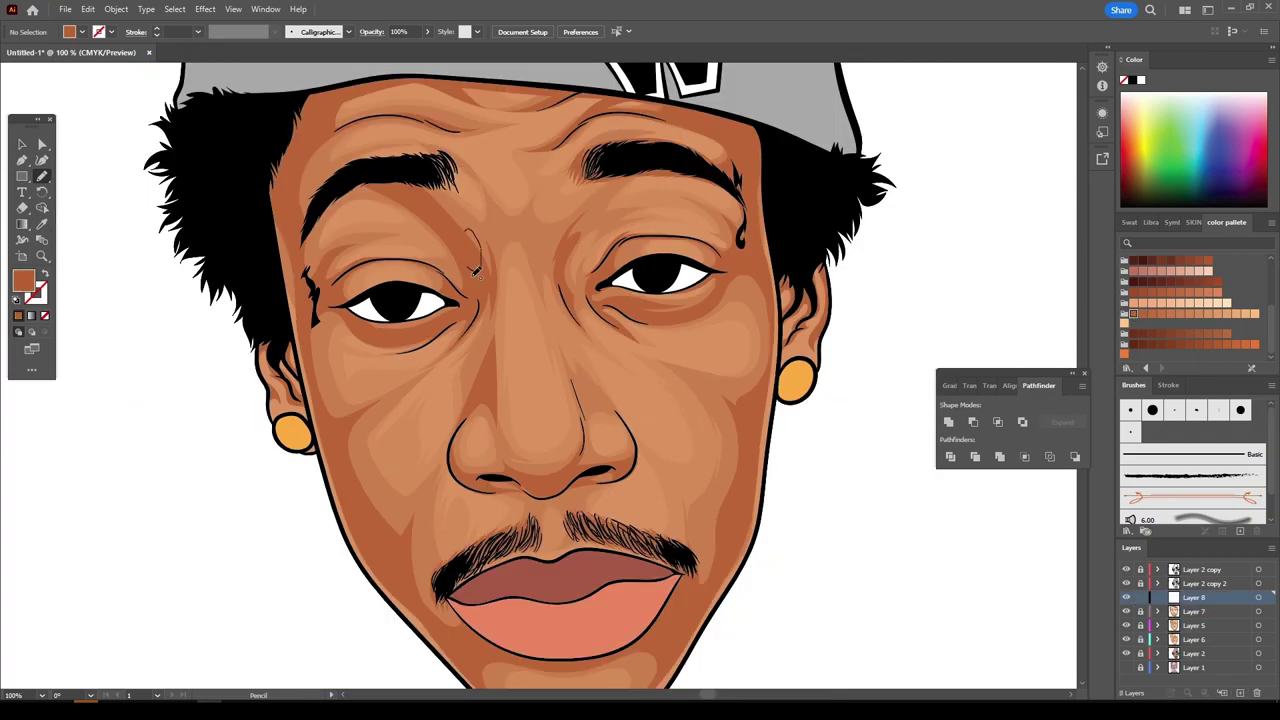
pyautogui.moveTo(476, 268); pyautogui.dragTo(477, 270)
pyautogui.hotkey('ctrl', '-')
# - Select and inspect a shading path on Layer 7, then deselect it
pyautogui.press('v')
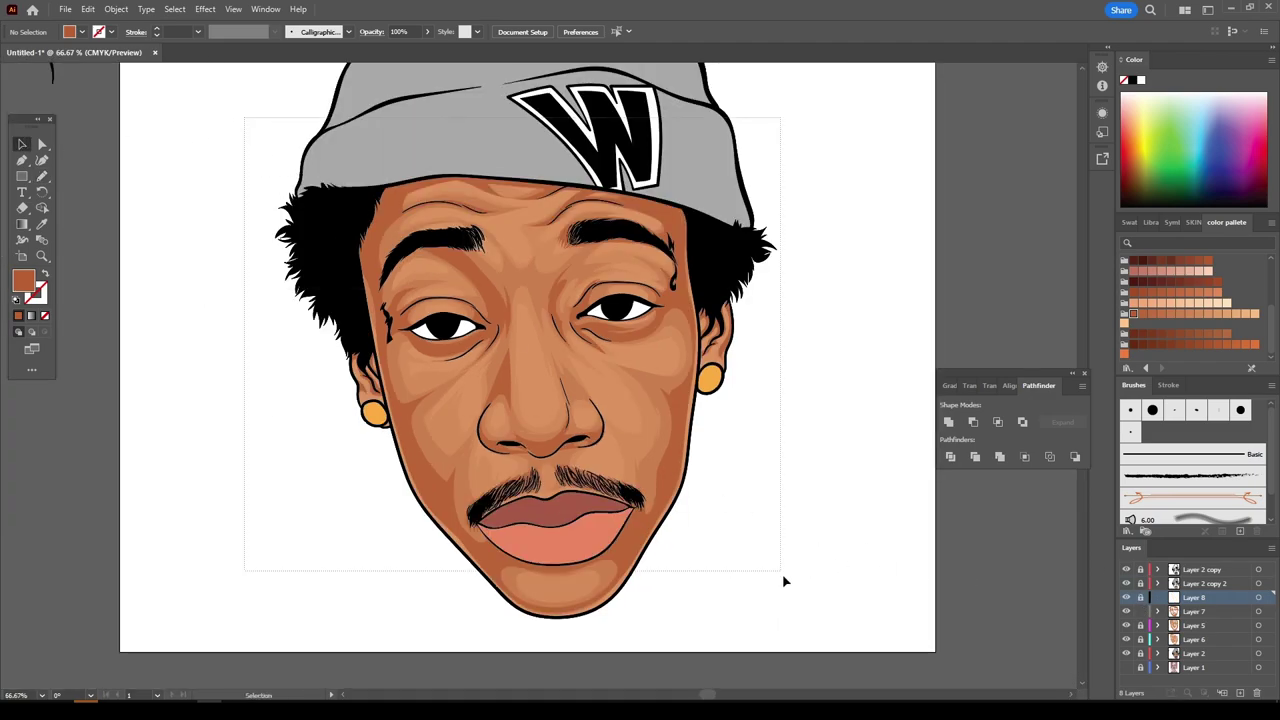
pyautogui.click(784, 581)
pyautogui.hotkey('ctrl', '+')
pyautogui.hotkey('ctrl', '+')
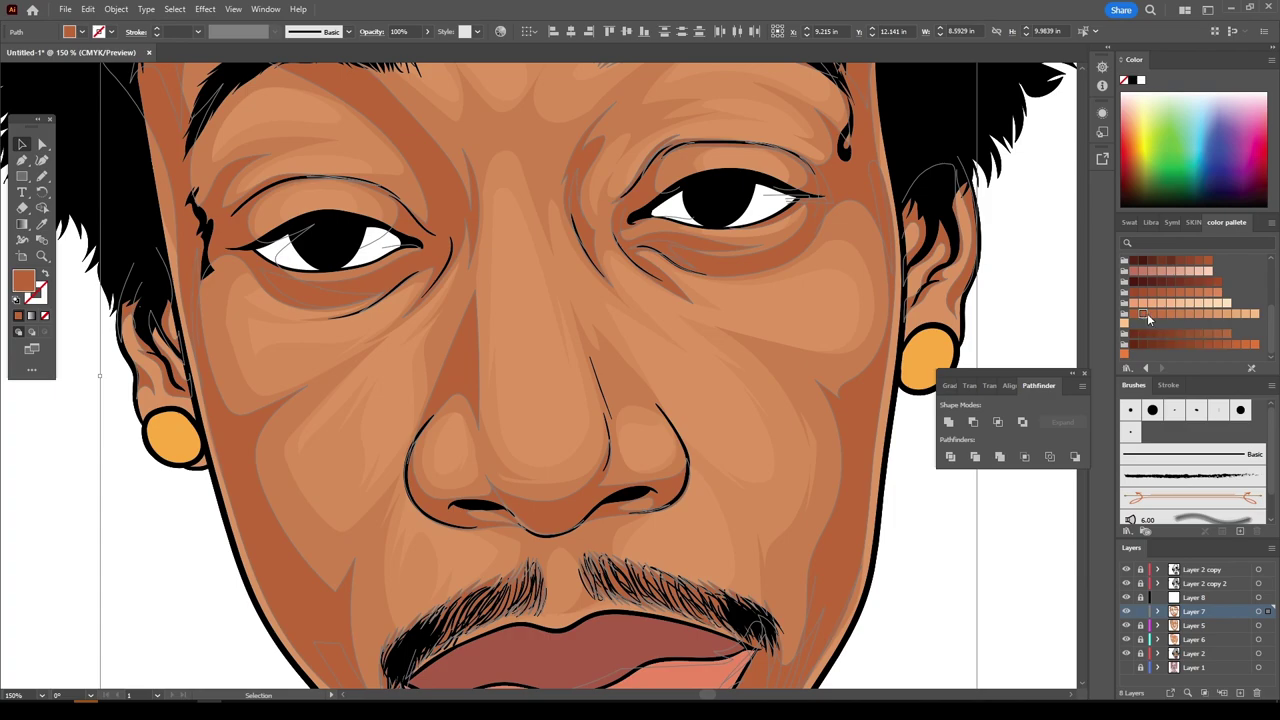
pyautogui.hotkey('ctrl', '-')
pyautogui.click(997, 550)
pyautogui.hotkey('ctrl', '-')
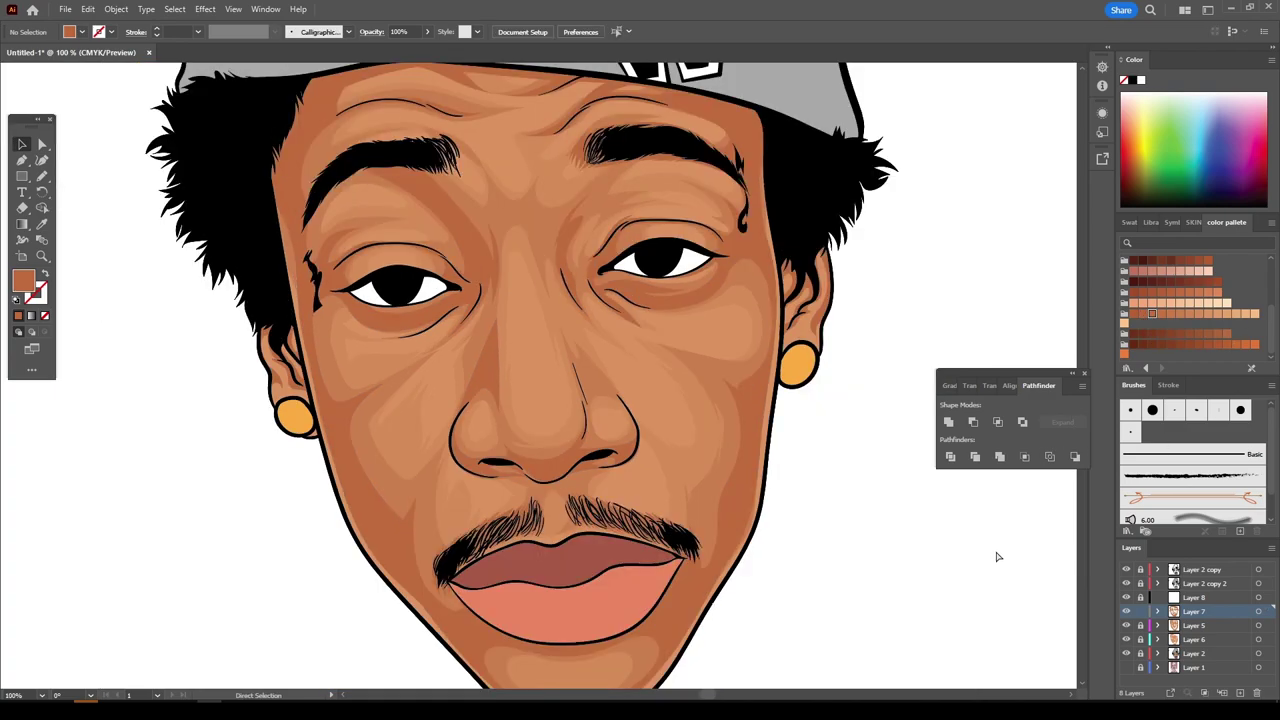
pyautogui.hotkey('ctrl', '-')
pyautogui.hotkey('ctrl', '+')
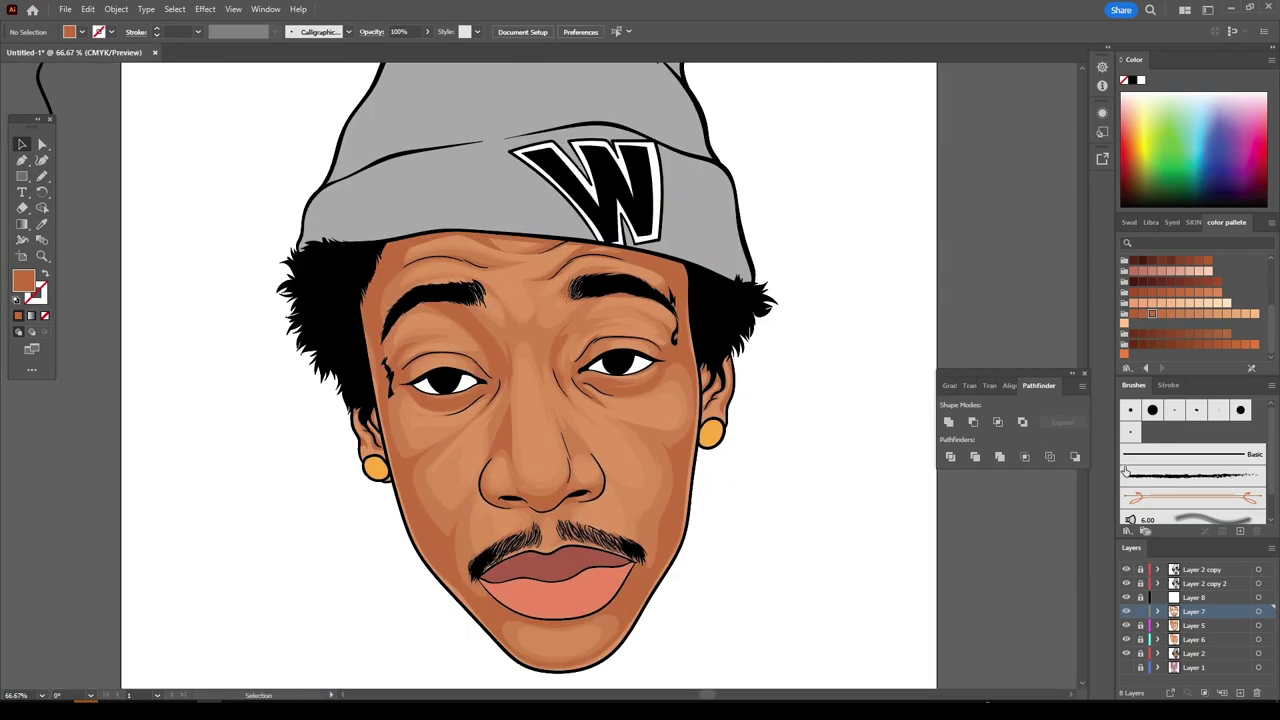
# - On Layer 8, pencil a shadow shape from the lip corner down the chin
pyautogui.click(1142, 598)
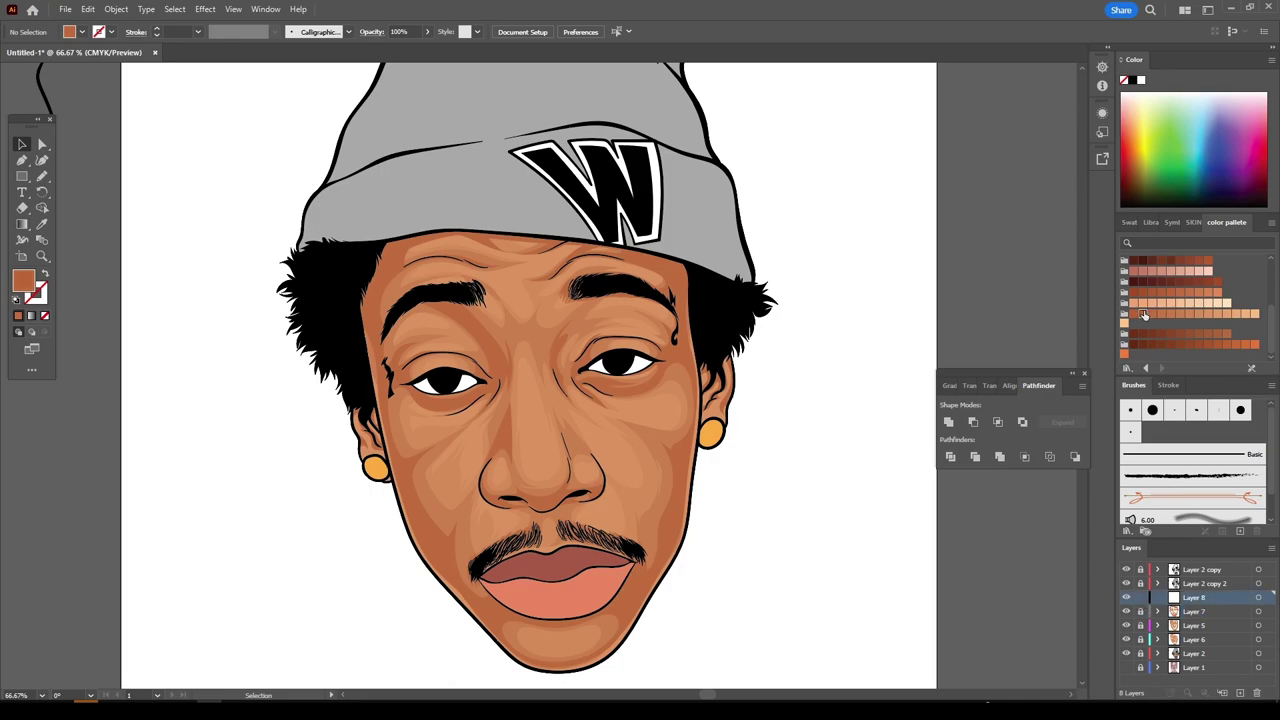
pyautogui.hotkey('ctrl', '+')
pyautogui.hotkey('ctrl', '+')
pyautogui.scroll(-5, 920, 500)
pyautogui.scroll(-5, 915, 485)
pyautogui.hotkey('ctrl', '+')
pyautogui.hotkey('ctrl', '+')
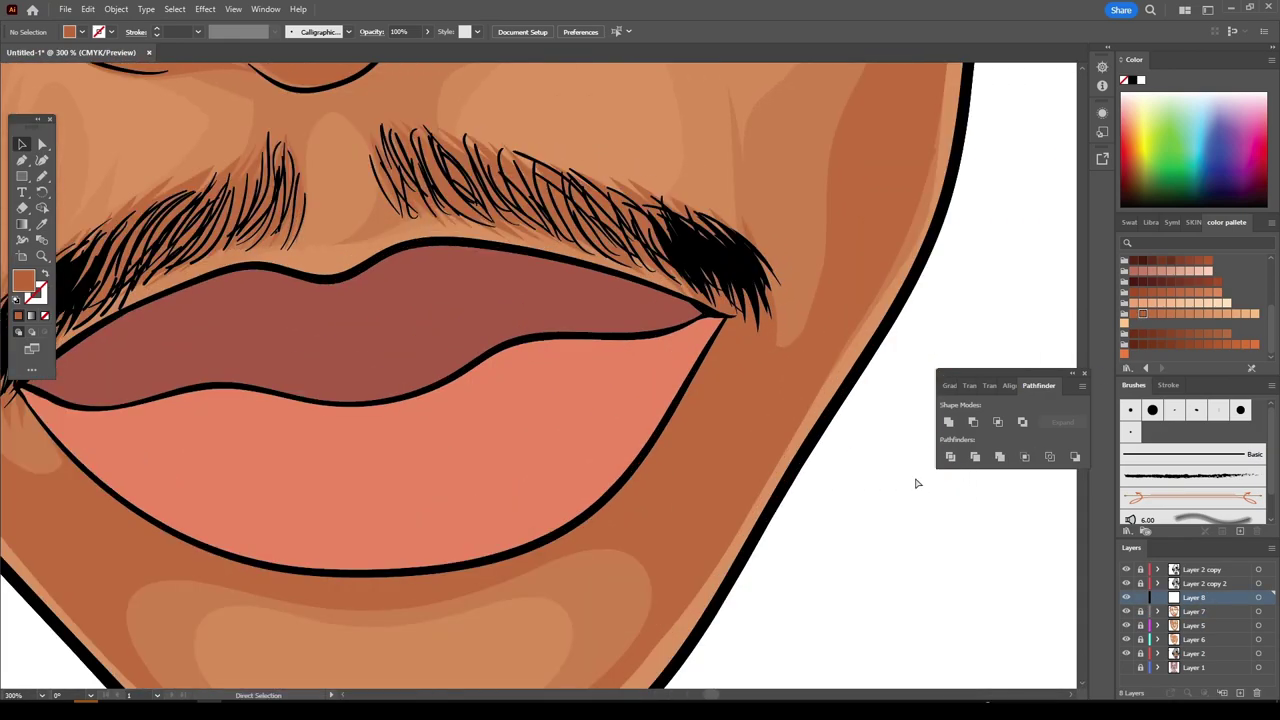
pyautogui.scroll(-3, 915, 485)
pyautogui.press('n')
pyautogui.moveTo(577, 404)
pyautogui.mouseDown()
pyautogui.moveTo(646, 529)
pyautogui.moveTo(534, 657)
pyautogui.moveTo(749, 434)
pyautogui.moveTo(867, 224)
pyautogui.moveTo(749, 323)
pyautogui.mouseUp()
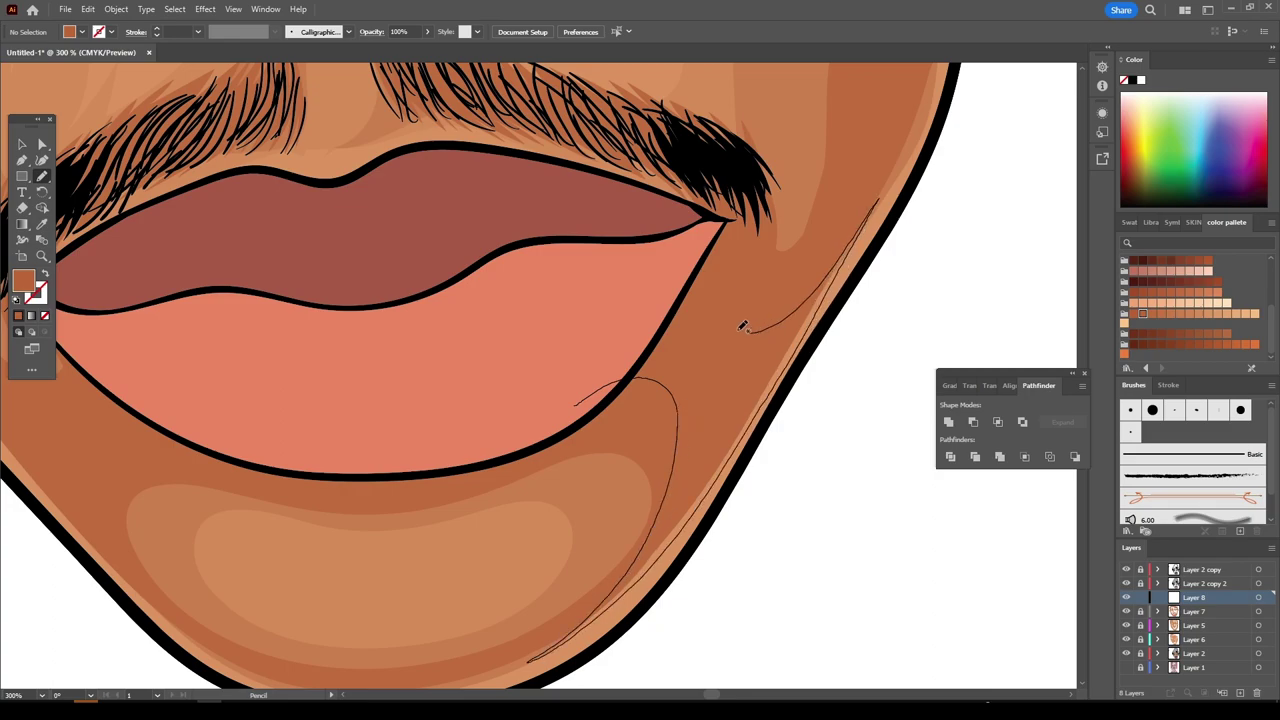
# - Select and inspect the new chin shadow shape, then deselect it
pyautogui.hotkey('ctrl', '-')
pyautogui.hotkey('ctrl', '-')
pyautogui.hotkey('ctrl', '-')
pyautogui.scroll(1, 693, 553)
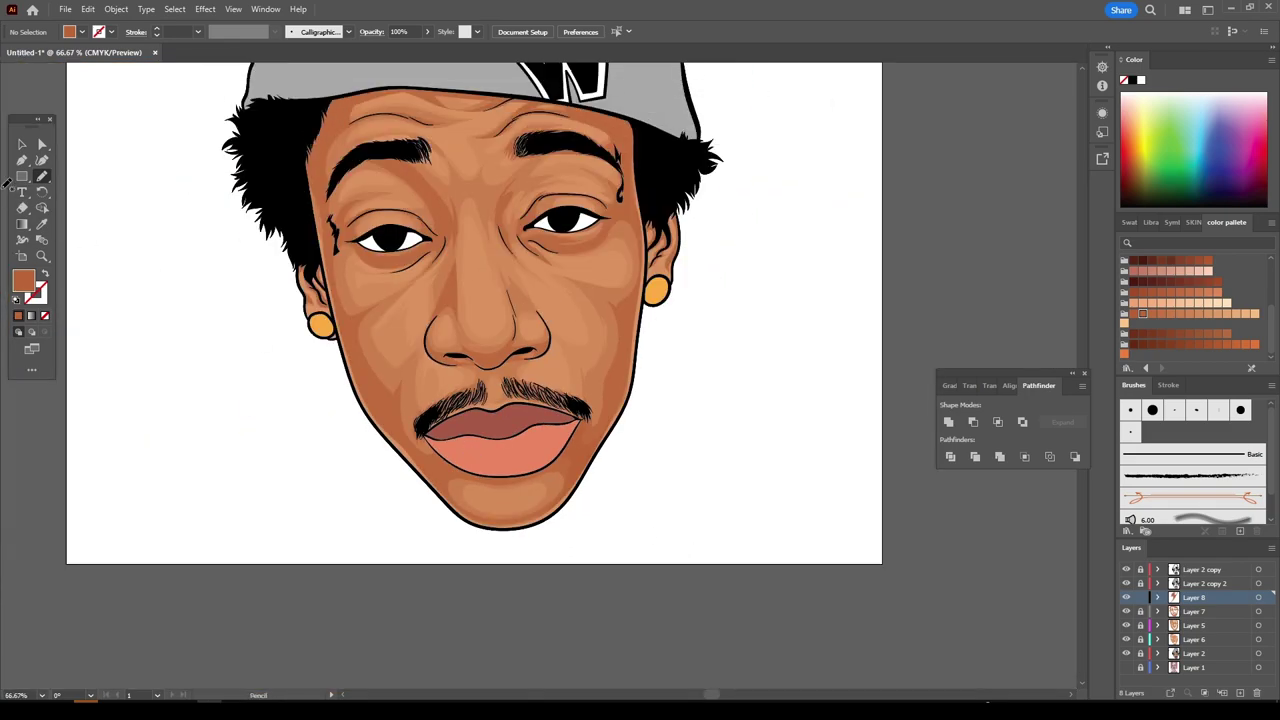
pyautogui.press('v')
pyautogui.click(600, 428)
pyautogui.hotkey('ctrl', '+')
pyautogui.hotkey('ctrl', '+')
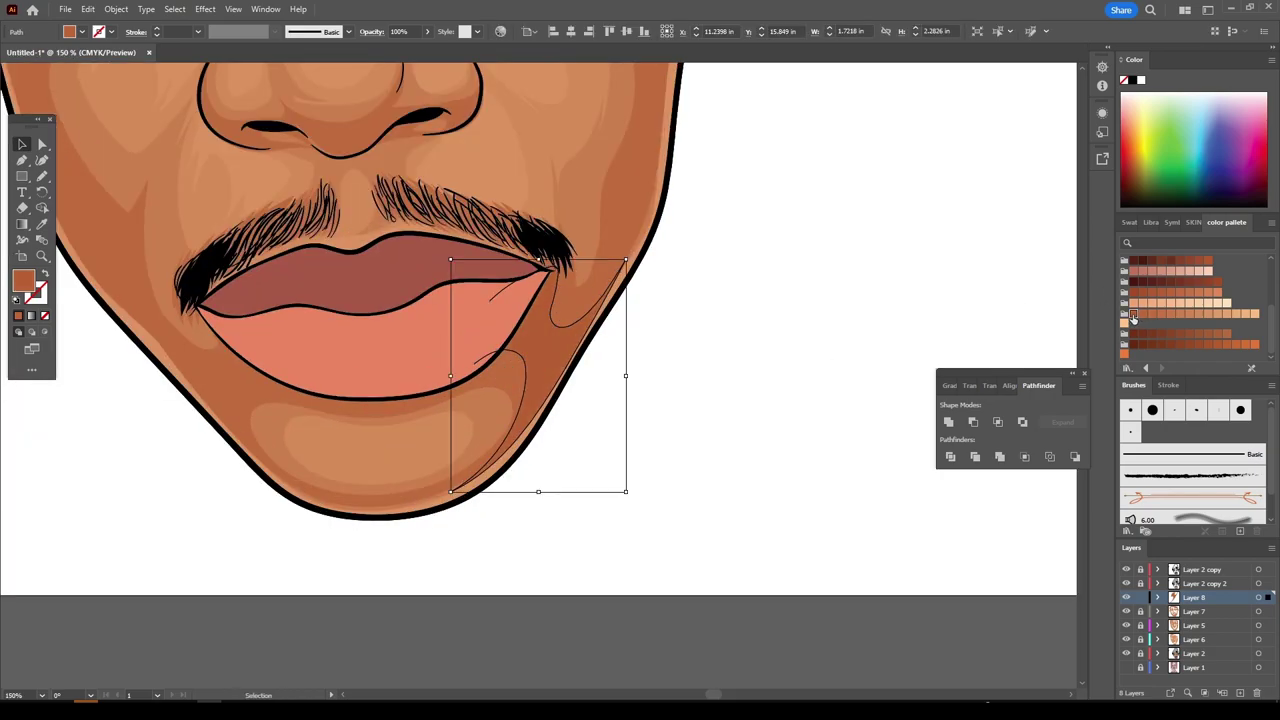
pyautogui.click(820, 449)
pyautogui.hotkey('ctrl', '-')
pyautogui.hotkey('ctrl', '-')
pyautogui.hotkey('ctrl', '+')
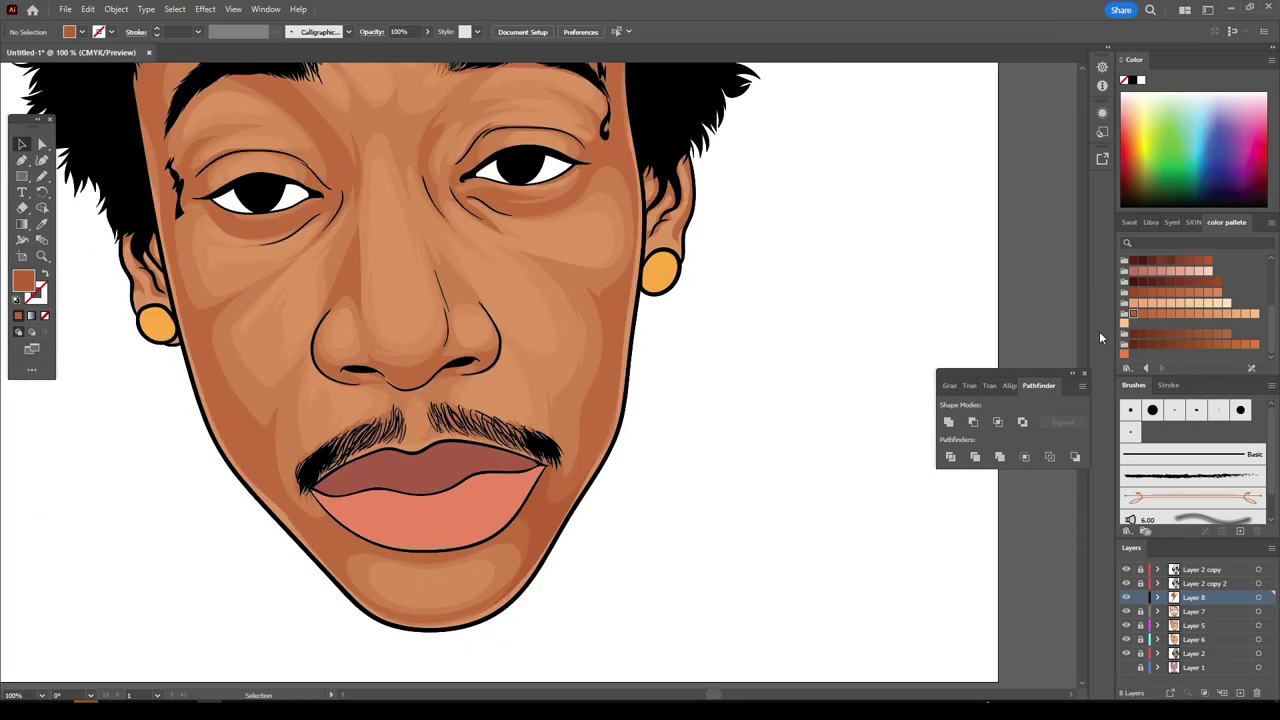
pyautogui.hotkey('ctrl', '-')
pyautogui.hotkey('ctrl', '+')
pyautogui.hotkey('ctrl', '+')
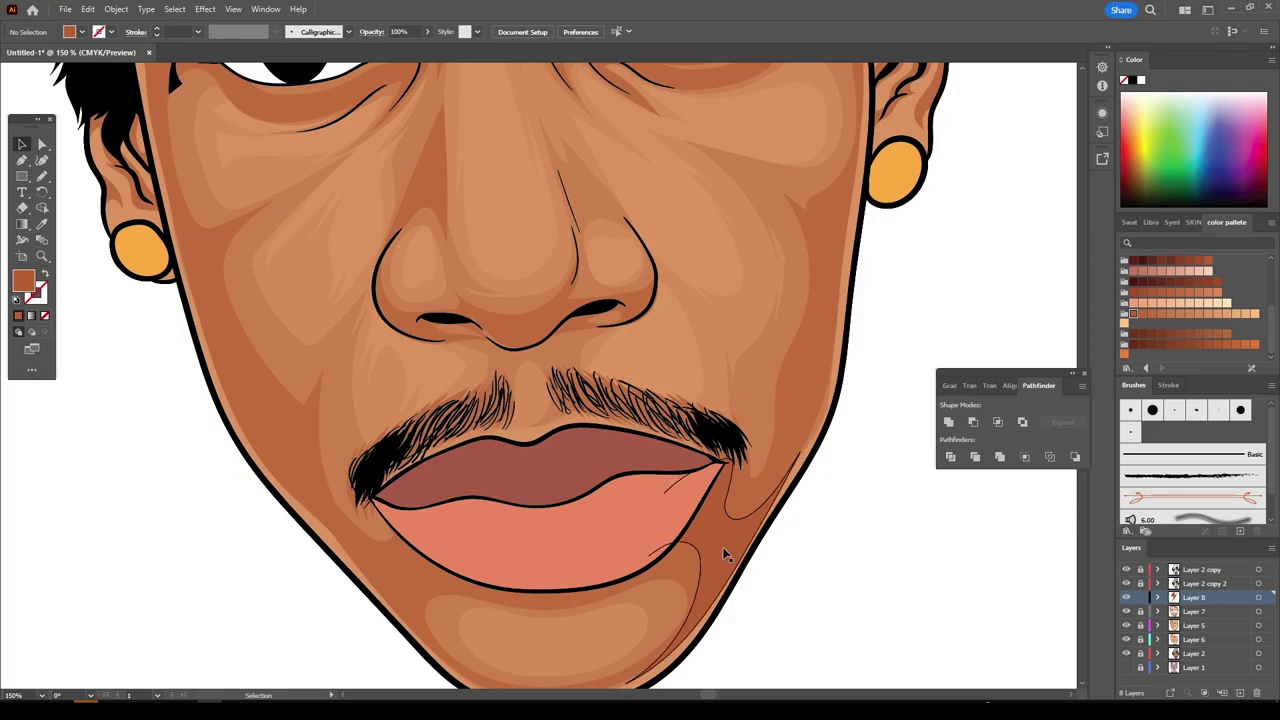
# - Recolour the shading shape beside the lip's right corner a darker brown
pyautogui.click(700, 555)
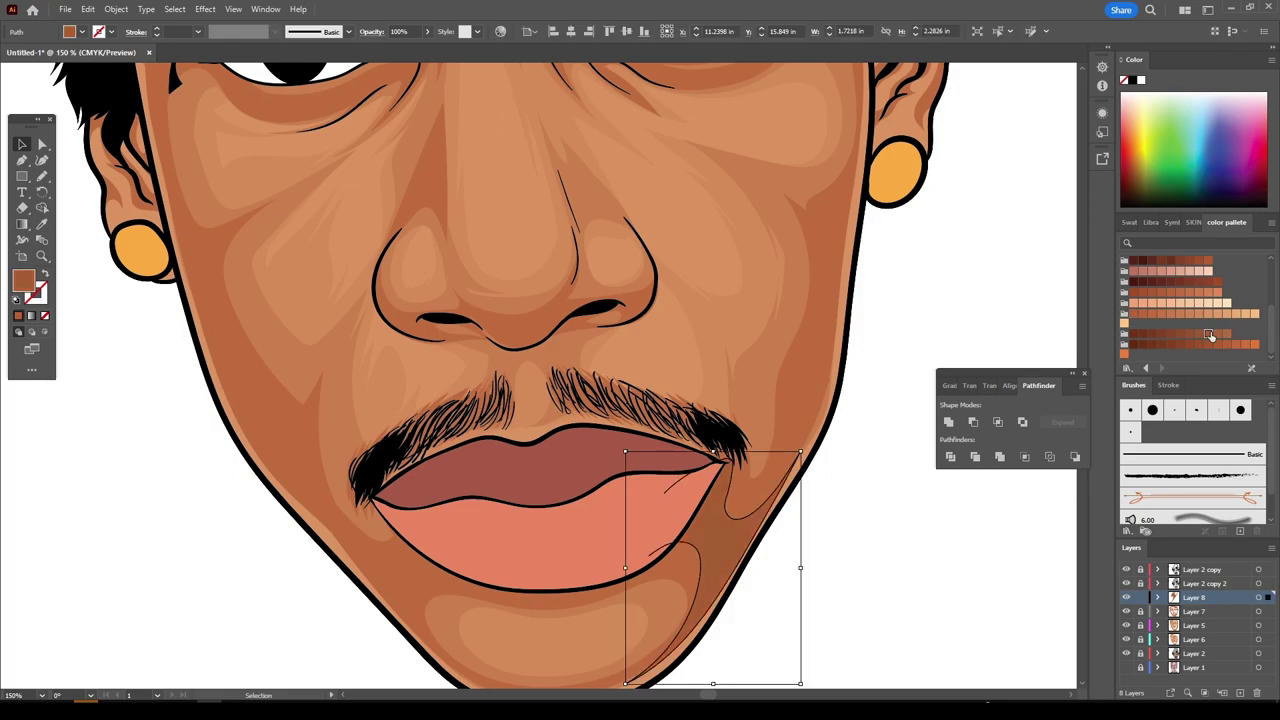
pyautogui.click(1198, 262)
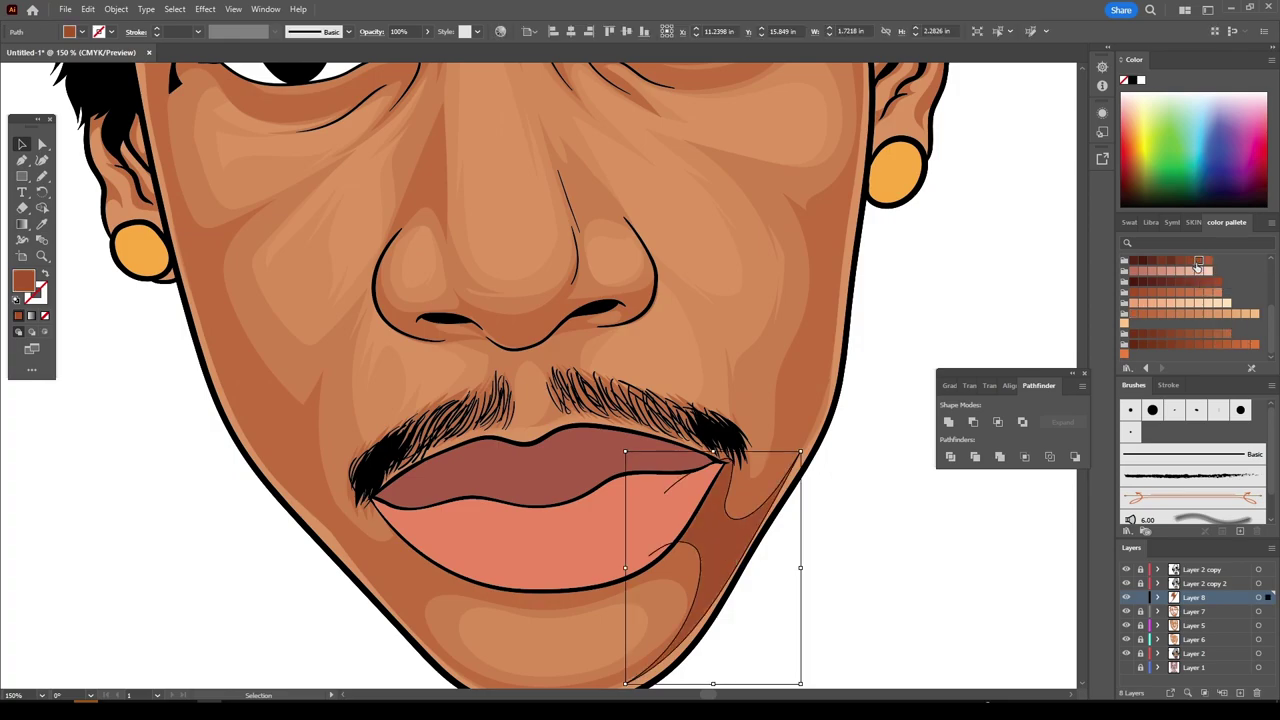
pyautogui.click(866, 622)
pyautogui.hotkey('ctrl', '-')
pyautogui.hotkey('ctrl', '-')
pyautogui.hotkey('ctrl', '-')
pyautogui.hotkey('ctrl', '-')
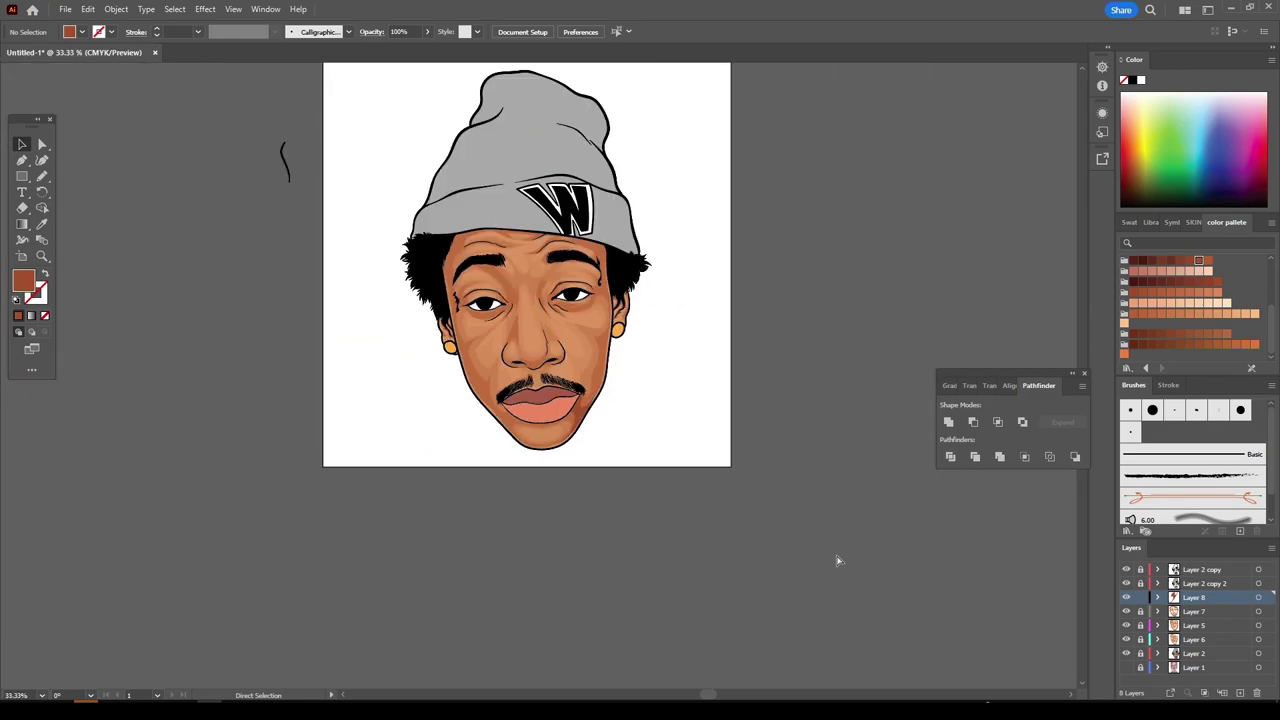
pyautogui.hotkey('ctrl', '+')
pyautogui.hotkey('ctrl', '+')
pyautogui.hotkey('ctrl', '+')
pyautogui.hotkey('ctrl', '+')
pyautogui.hotkey('ctrl', '+')
# - Pencil a dark brown shadow along the lower lip, extending right along the chin
pyautogui.press('n')
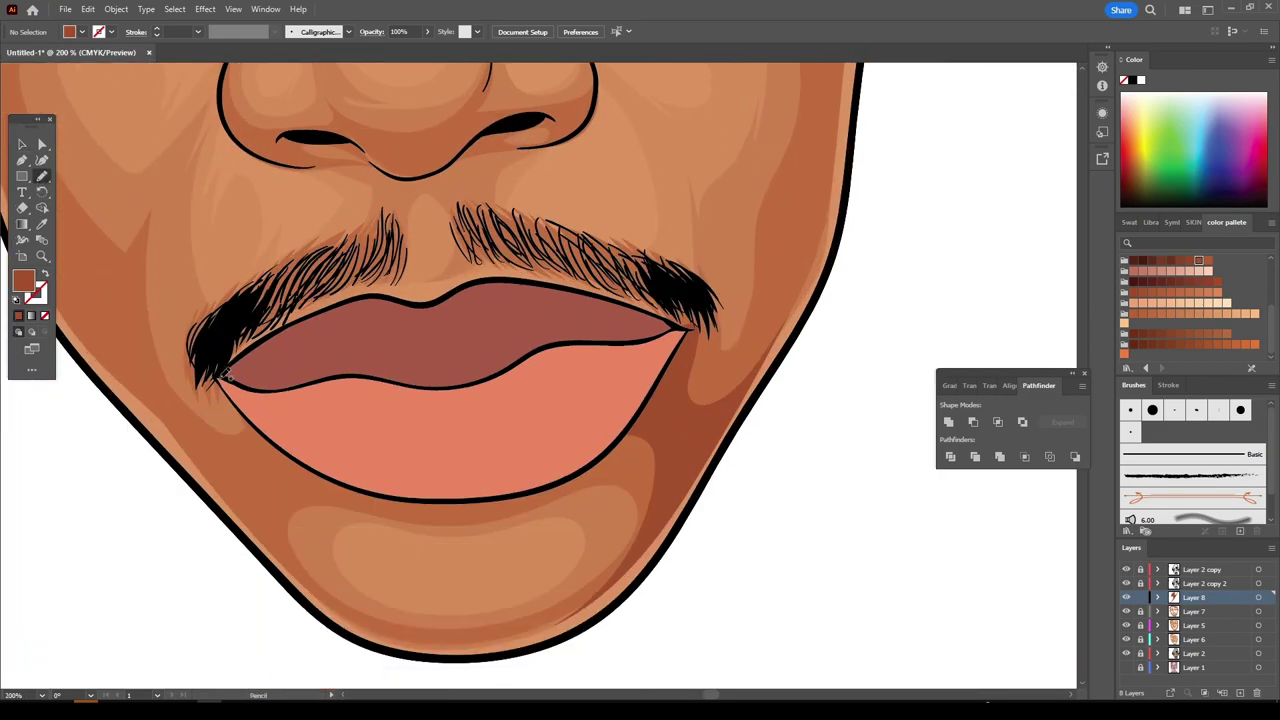
pyautogui.moveTo(213, 368)
pyautogui.mouseDown()
pyautogui.moveTo(282, 458)
pyautogui.moveTo(355, 500)
pyautogui.moveTo(450, 518)
pyautogui.moveTo(605, 462)
pyautogui.moveTo(666, 423)
pyautogui.mouseUp()
pyautogui.scroll(-1, 643, 400)
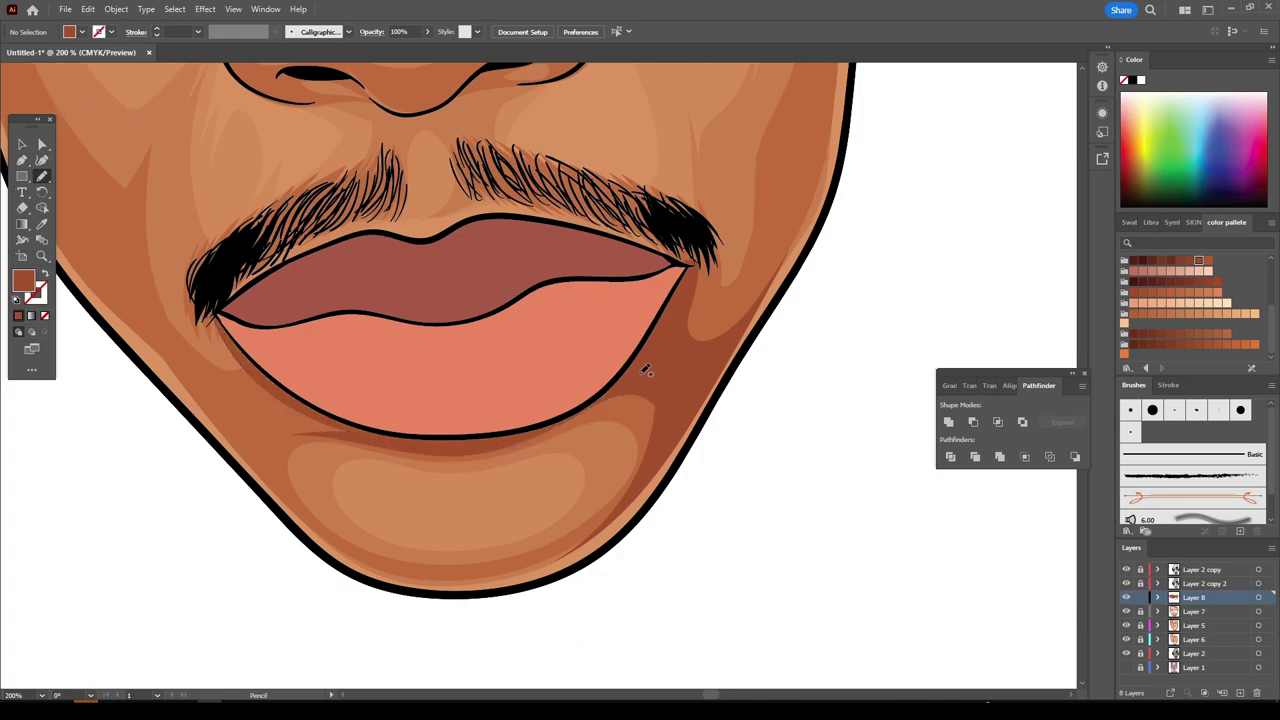
pyautogui.moveTo(636, 378)
pyautogui.mouseDown()
pyautogui.moveTo(645, 450)
pyautogui.moveTo(549, 543)
pyautogui.moveTo(408, 566)
pyautogui.moveTo(277, 495)
pyautogui.mouseUp()
pyautogui.moveTo(395, 570)
pyautogui.mouseDown()
pyautogui.moveTo(566, 555)
pyautogui.moveTo(660, 482)
pyautogui.moveTo(712, 366)
pyautogui.mouseUp()
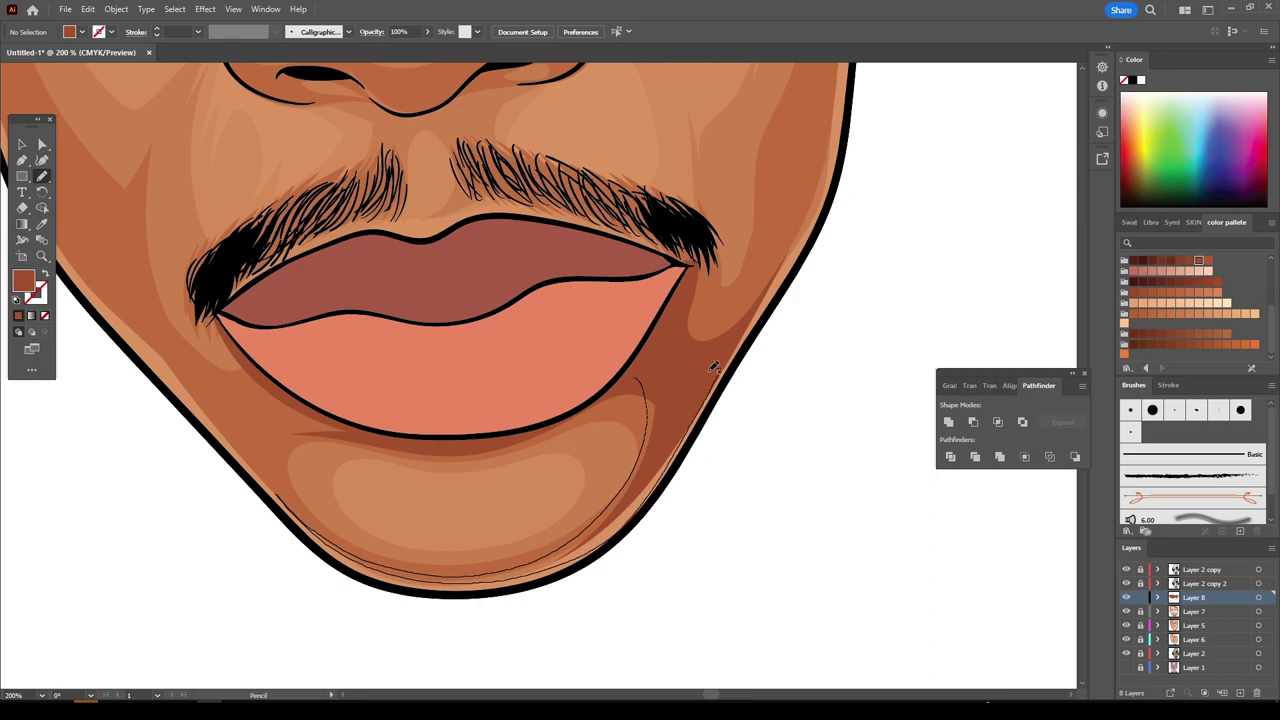
# - Draw a shadow shape up the right cheek, closing it back along the jawline
pyautogui.scroll(-4, 718, 463)
pyautogui.scroll(1, 731, 437)
pyautogui.scroll(3, 726, 420)
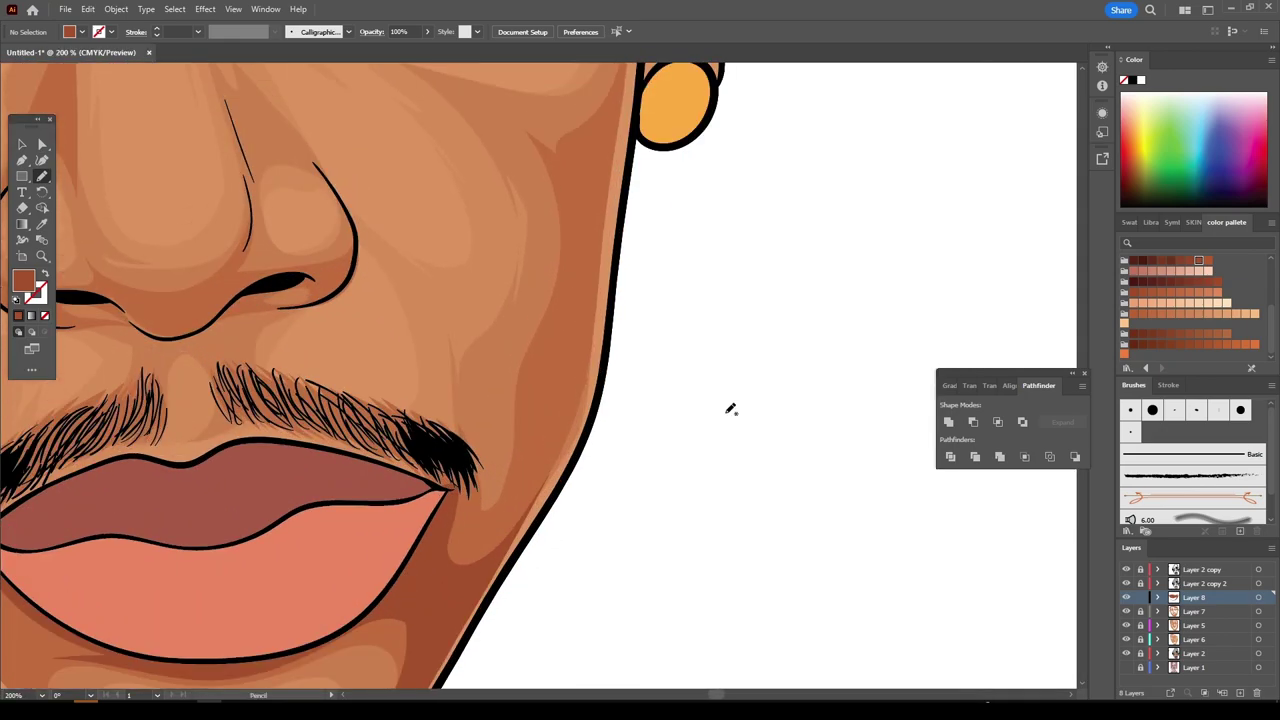
pyautogui.moveTo(486, 563); pyautogui.dragTo(553, 354)
pyautogui.moveTo(589, 270)
pyautogui.mouseDown()
pyautogui.moveTo(630, 70)
pyautogui.moveTo(598, 400)
pyautogui.moveTo(497, 575)
pyautogui.mouseUp()
# - Draw a closed shadow along the left jawline up into the cheek
pyautogui.hotkey('ctrl', '0')
pyautogui.hotkey('ctrl', '1')
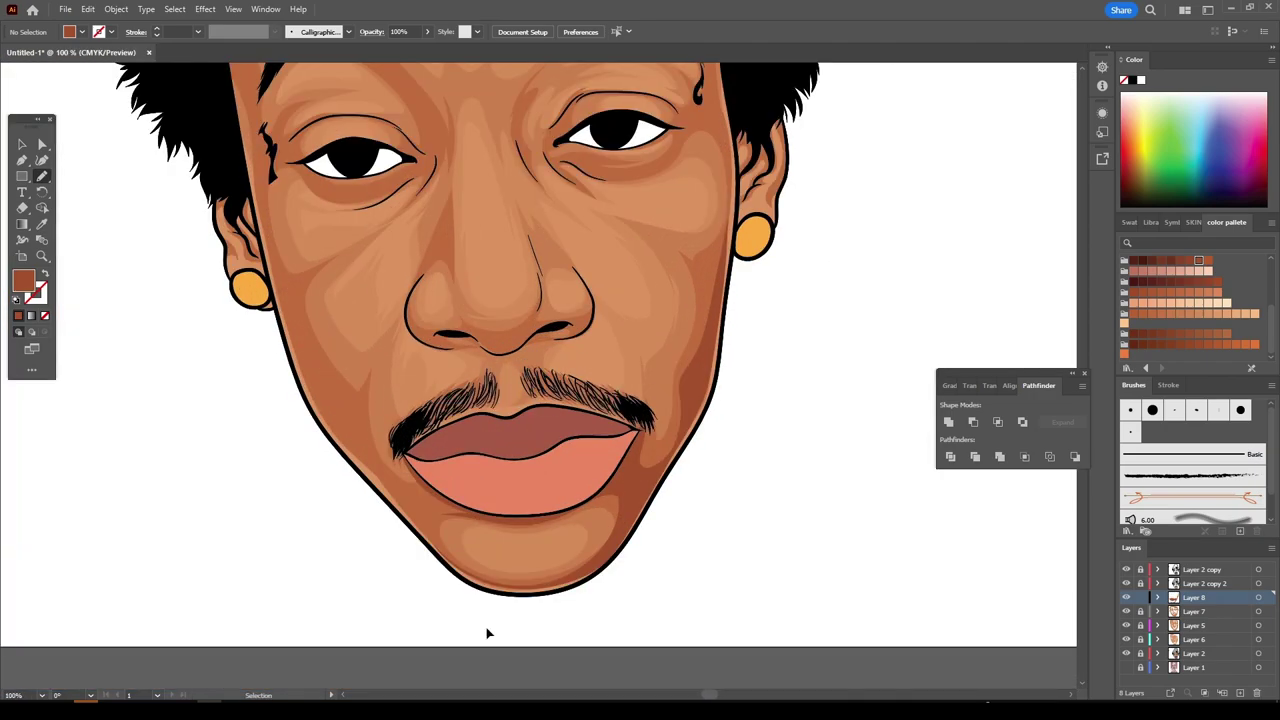
pyautogui.hotkey('ctrl', '+')
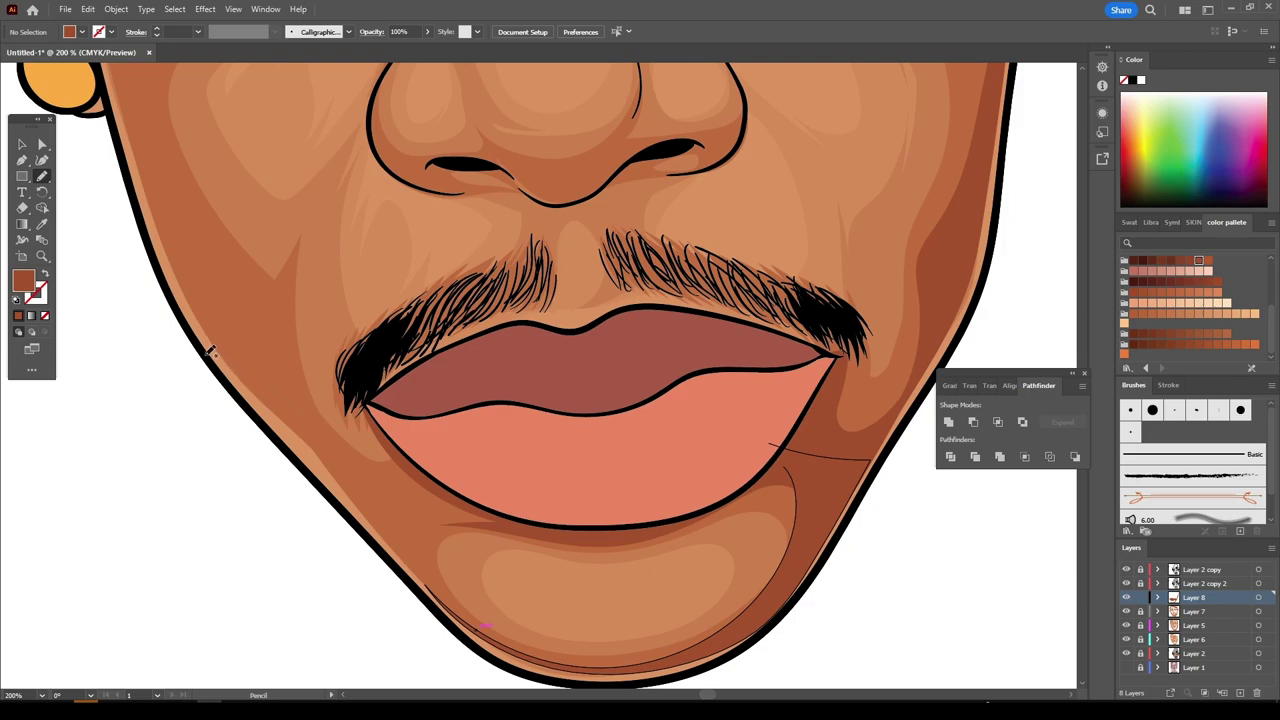
pyautogui.moveTo(210, 350)
pyautogui.mouseDown()
pyautogui.moveTo(448, 606)
pyautogui.moveTo(508, 646)
pyautogui.moveTo(389, 523)
pyautogui.moveTo(313, 412)
pyautogui.mouseUp()
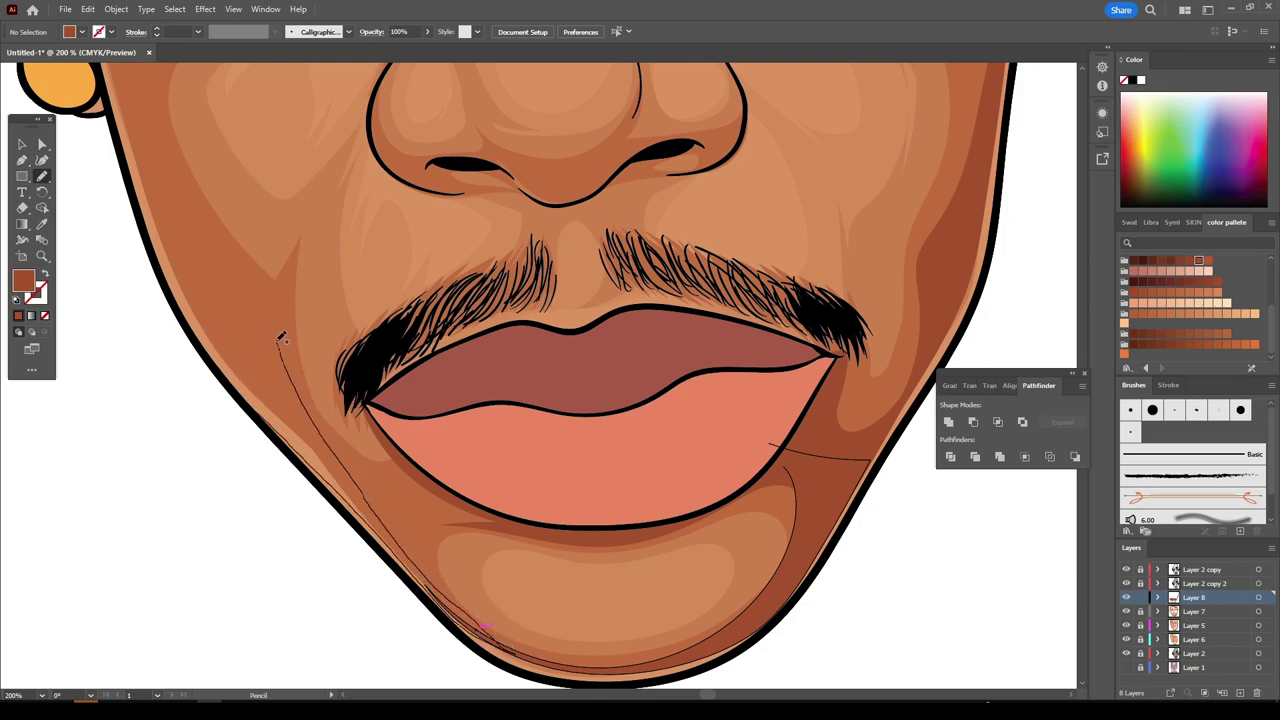
pyautogui.moveTo(282, 340)
pyautogui.mouseDown()
pyautogui.moveTo(200, 251)
pyautogui.moveTo(124, 90)
pyautogui.moveTo(243, 417)
pyautogui.mouseUp()
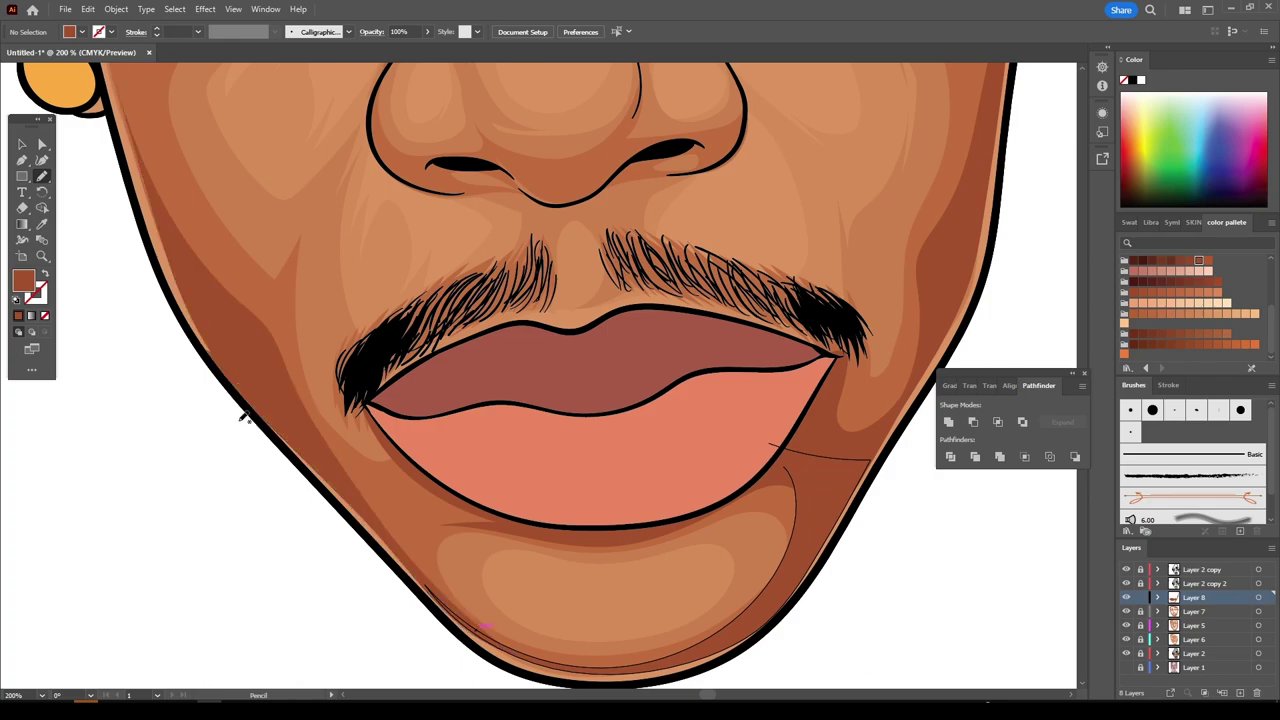
# - Add a left-cheek shadow following the face outline toward the earring
pyautogui.hotkey('ctrl', '-')
pyautogui.hotkey('ctrl', '-')
pyautogui.hotkey('ctrl', '-')
pyautogui.hotkey('ctrl', '-')
pyautogui.hotkey('ctrl', '-')
pyautogui.hotkey('ctrl', '-')
pyautogui.hotkey('ctrl', '+')
pyautogui.hotkey('ctrl', '+')
pyautogui.hotkey('ctrl', '+')
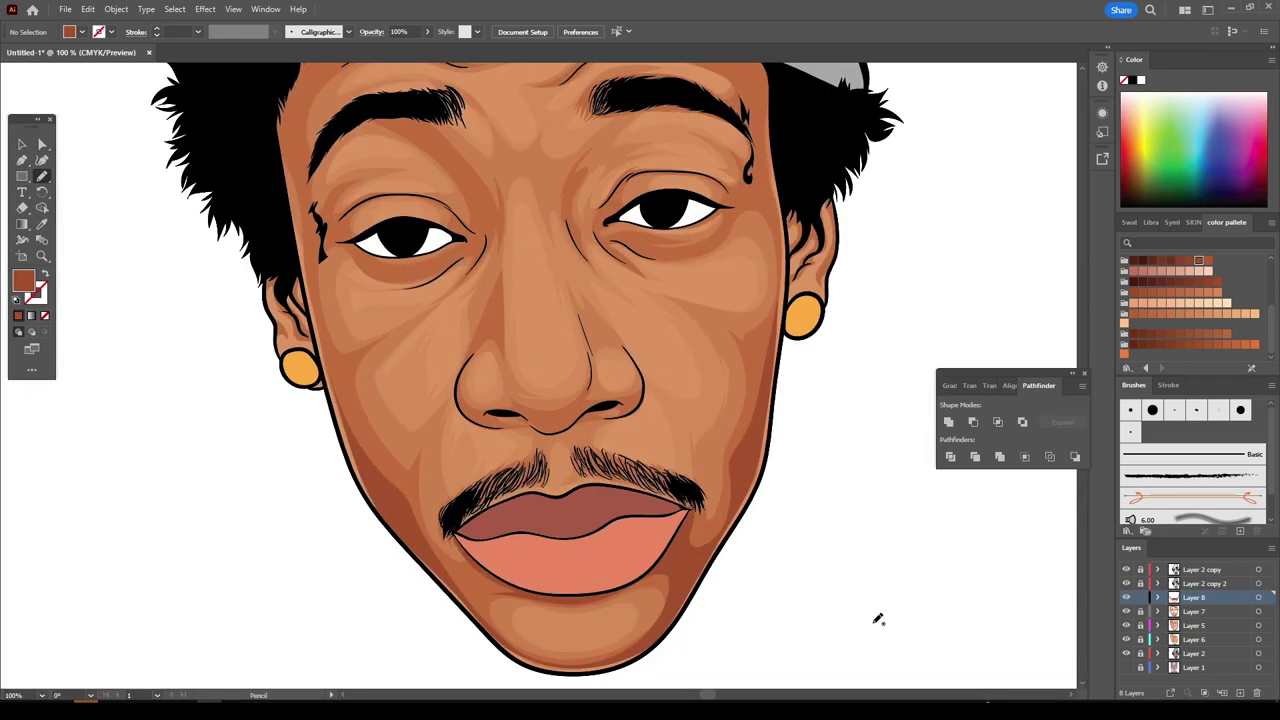
pyautogui.hotkey('ctrl', '+')
pyautogui.hotkey('ctrl', '+')
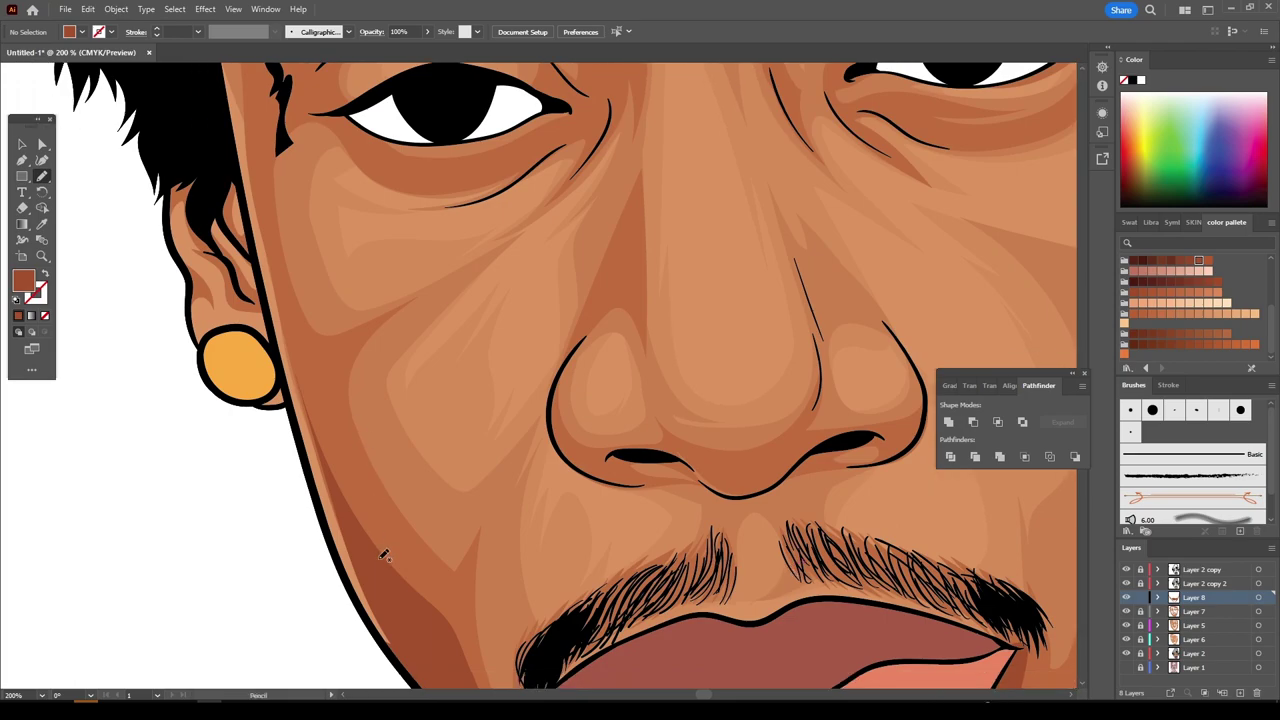
pyautogui.moveTo(383, 555)
pyautogui.mouseDown()
pyautogui.moveTo(360, 531)
pyautogui.moveTo(366, 509)
pyautogui.moveTo(337, 443)
pyautogui.moveTo(343, 352)
pyautogui.moveTo(272, 238)
pyautogui.moveTo(244, 86)
pyautogui.mouseUp()
pyautogui.moveTo(267, 262); pyautogui.dragTo(297, 400)
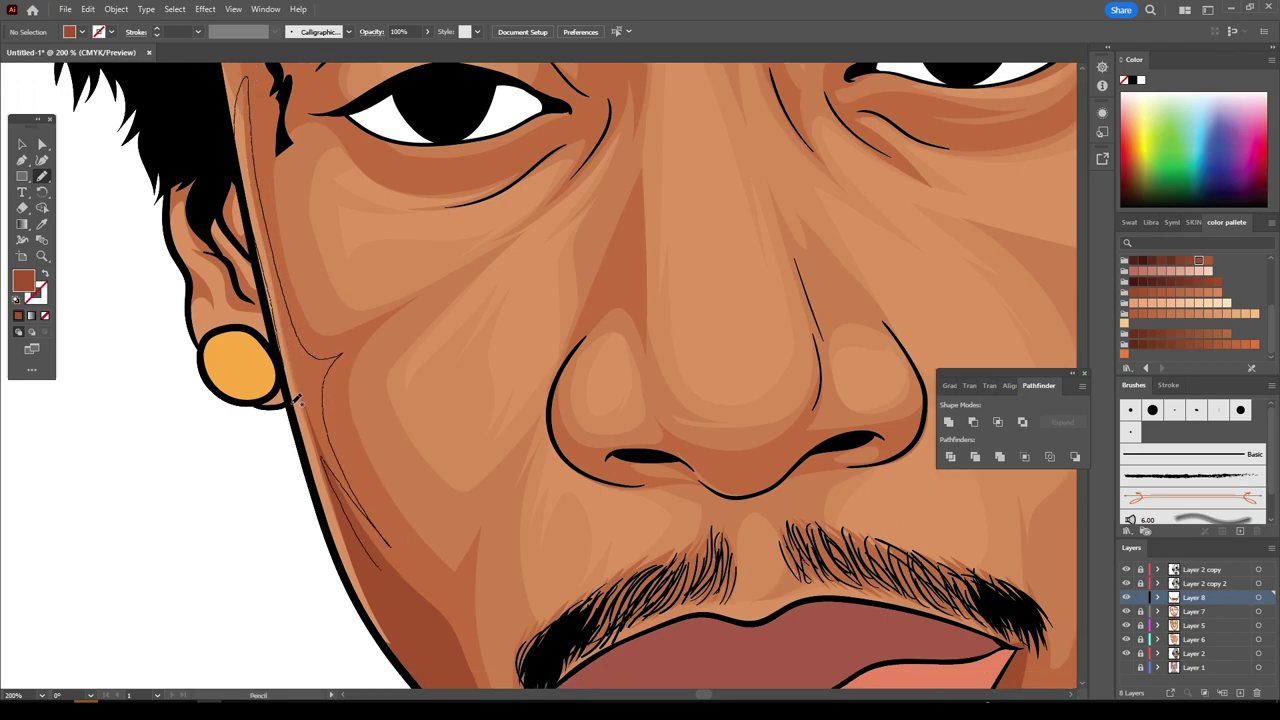
# - Draw a closed shadow shape along the left eye's lower lid
pyautogui.hotkey('ctrl', '-')
pyautogui.hotkey('ctrl', '-')
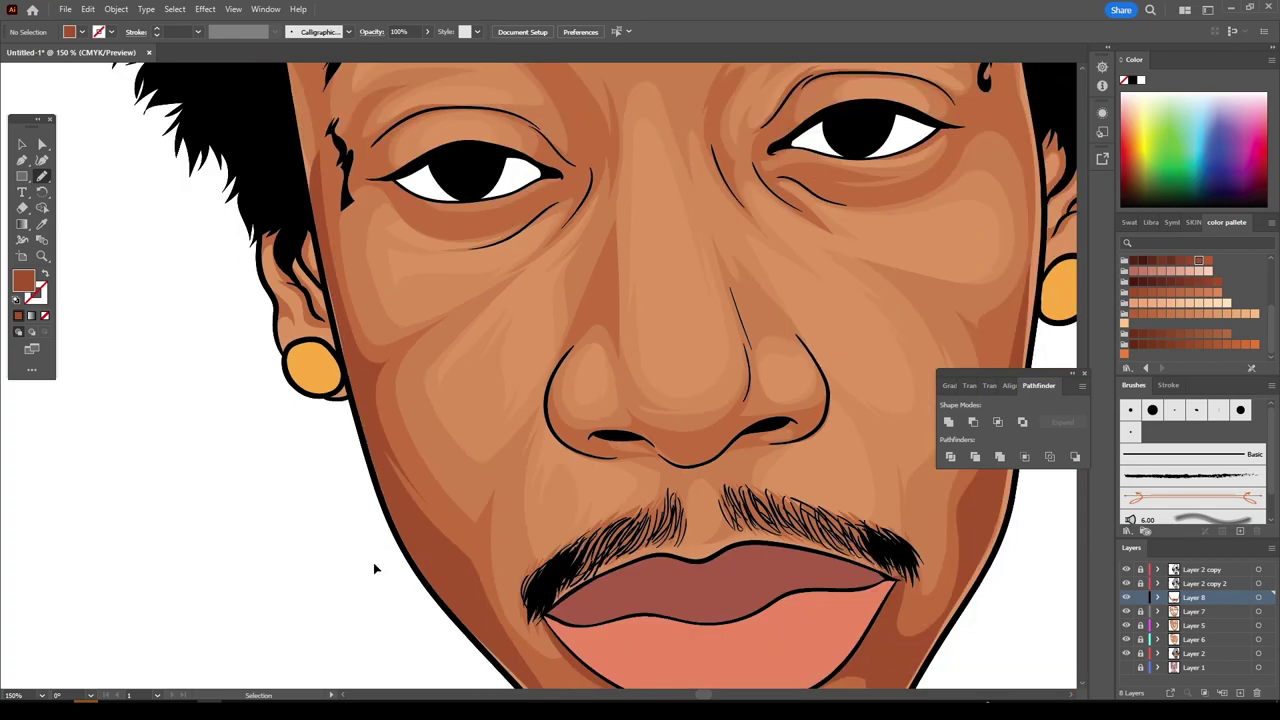
pyautogui.hotkey('ctrl', '0')
pyautogui.hotkey('ctrl', '1')
pyautogui.hotkey('ctrl', '+')
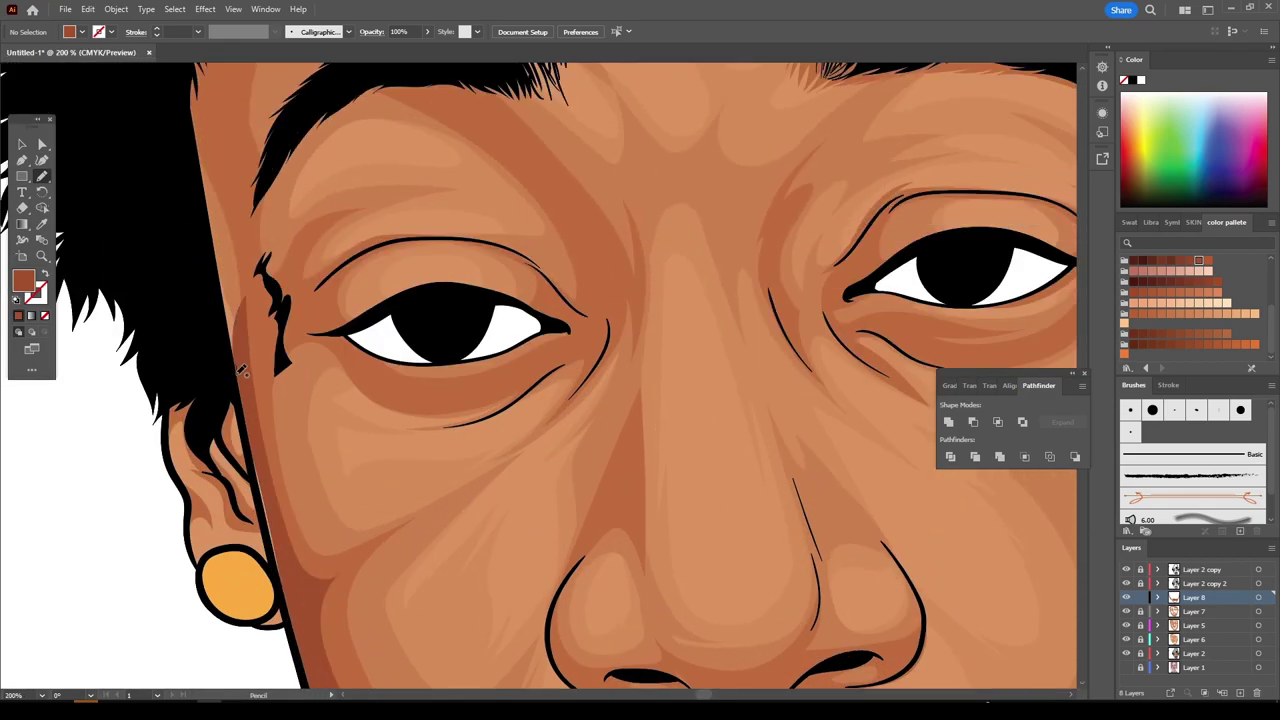
pyautogui.scroll(3, 256, 403)
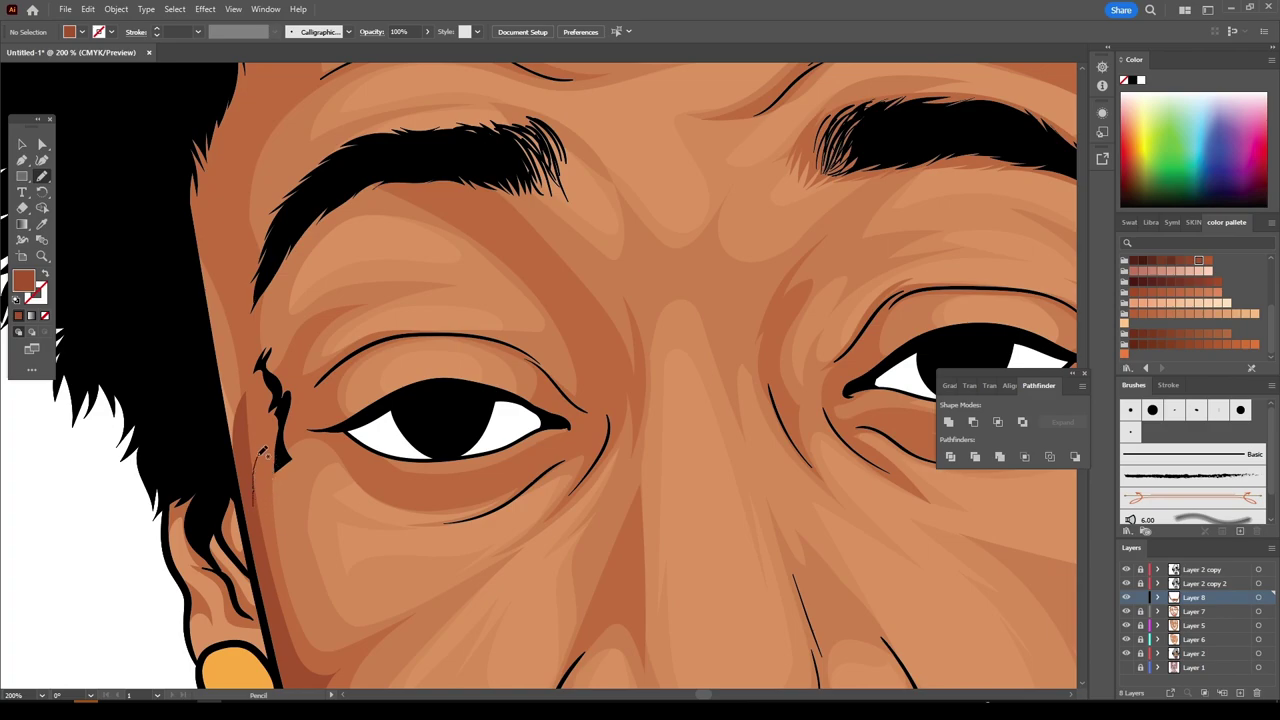
pyautogui.moveTo(258, 455); pyautogui.dragTo(386, 420)
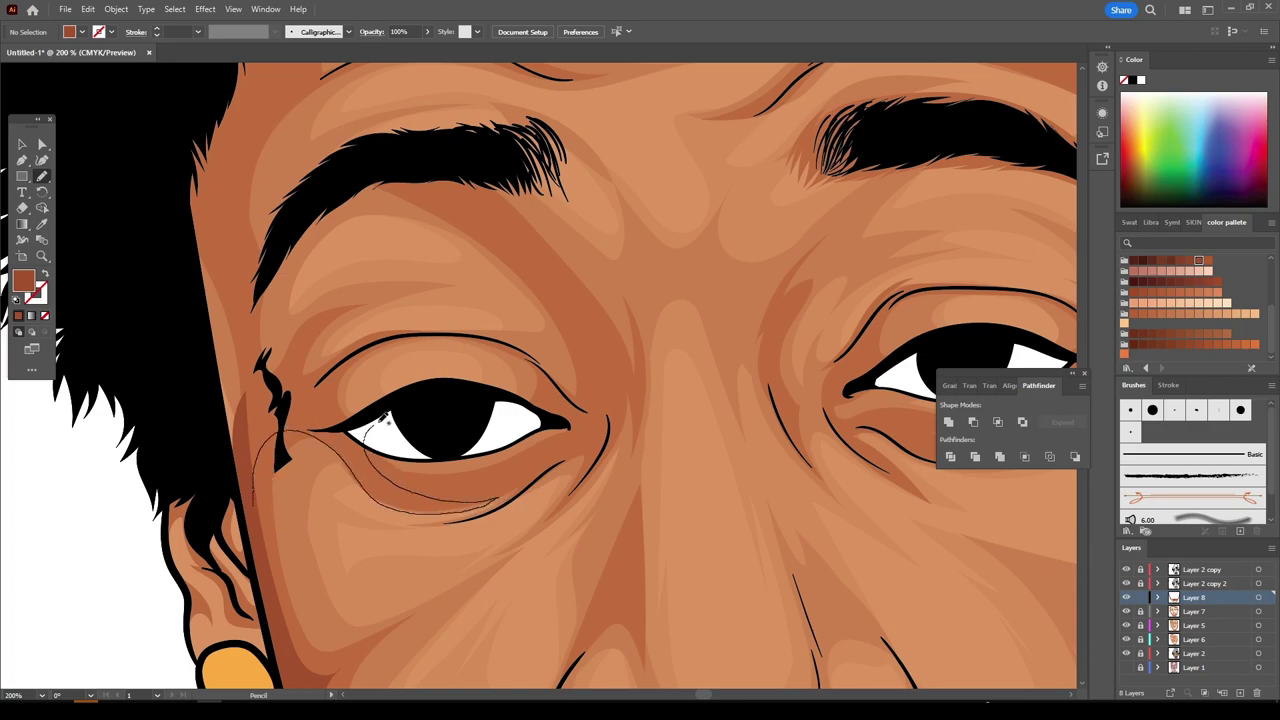
pyautogui.moveTo(491, 334)
pyautogui.mouseDown()
pyautogui.moveTo(423, 331)
pyautogui.moveTo(303, 367)
pyautogui.mouseUp()
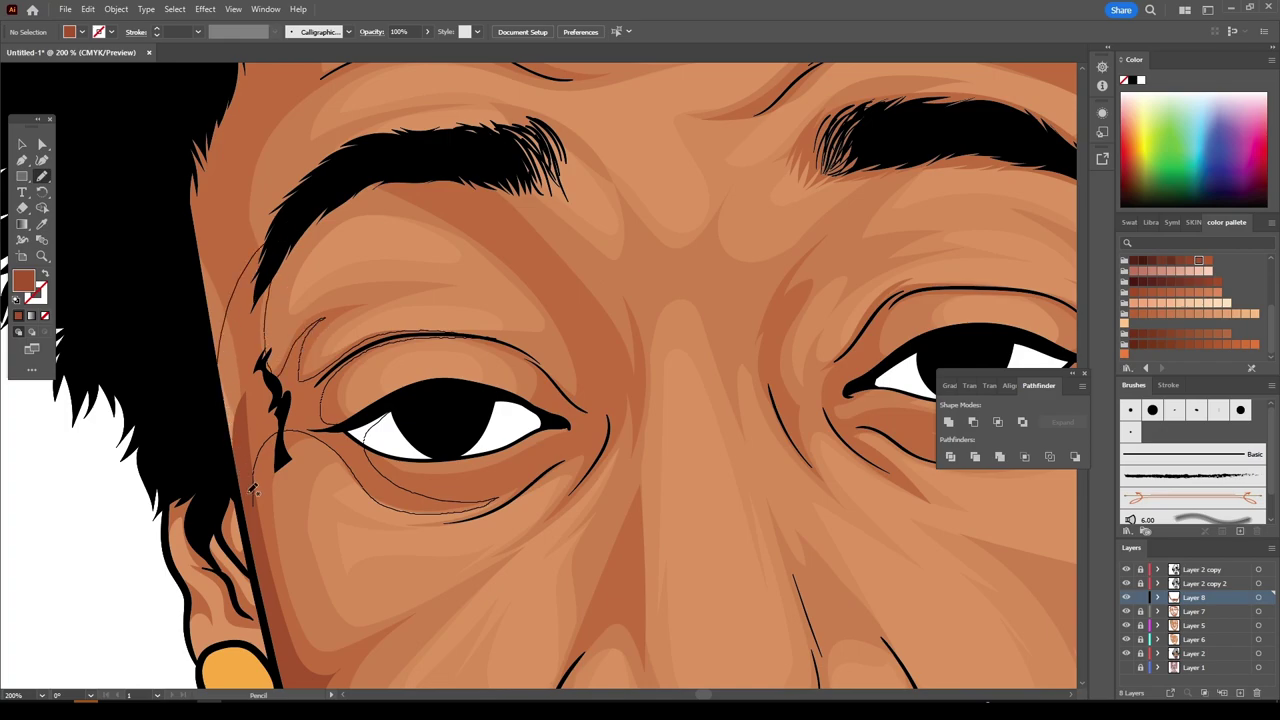
pyautogui.hotkey('ctrl', '-')
pyautogui.hotkey('ctrl', '-')
pyautogui.hotkey('ctrl', '-')
pyautogui.hotkey('ctrl', '-')
pyautogui.hotkey('ctrl', '+')
pyautogui.hotkey('ctrl', '+')
pyautogui.hotkey('ctrl', '+')
pyautogui.hotkey('ctrl', '+')
pyautogui.hotkey('ctrl', '+')
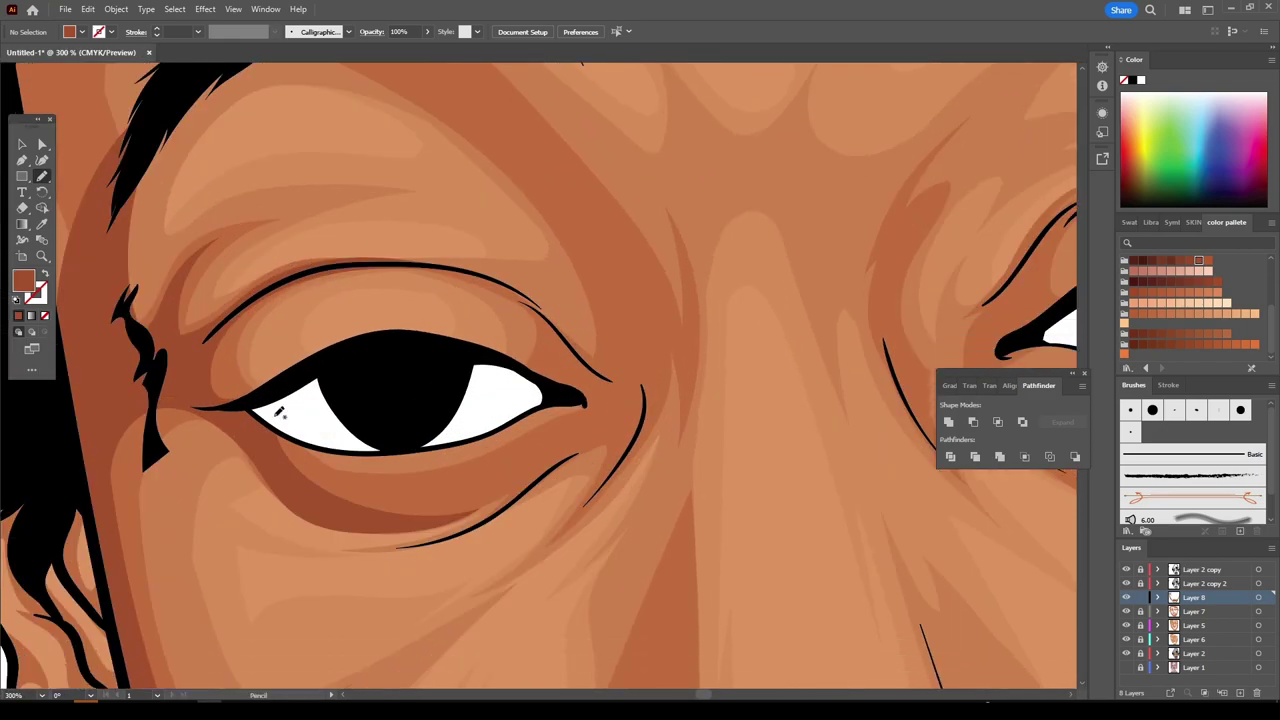
pyautogui.moveTo(222, 412)
pyautogui.mouseDown()
pyautogui.moveTo(354, 526)
pyautogui.moveTo(497, 497)
pyautogui.moveTo(365, 548)
pyautogui.moveTo(560, 466)
pyautogui.mouseUp()
pyautogui.moveTo(612, 430)
pyautogui.mouseDown()
pyautogui.moveTo(428, 486)
pyautogui.moveTo(271, 414)
pyautogui.mouseUp()
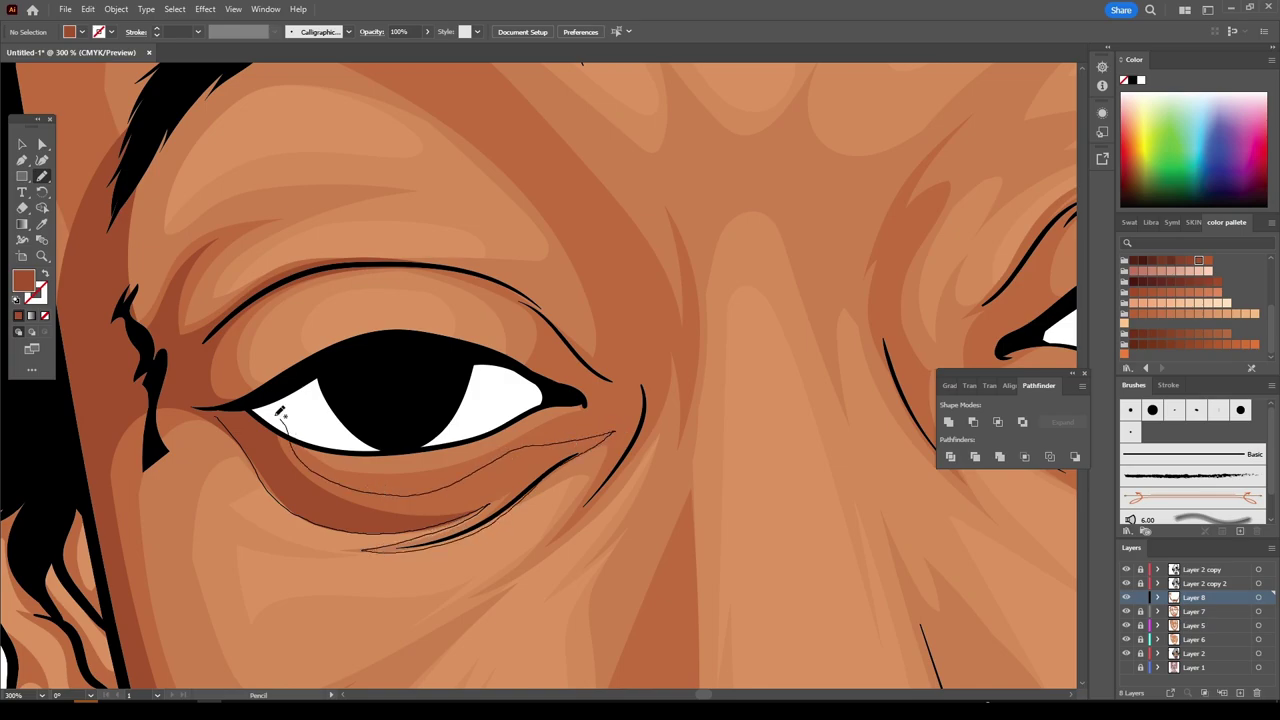
# - Draw a closed shadow shape curving up above the eyebrow
pyautogui.hotkey('ctrl', '-')
pyautogui.hotkey('ctrl', '0')
pyautogui.hotkey('ctrl', '+')
pyautogui.hotkey('ctrl', '+')
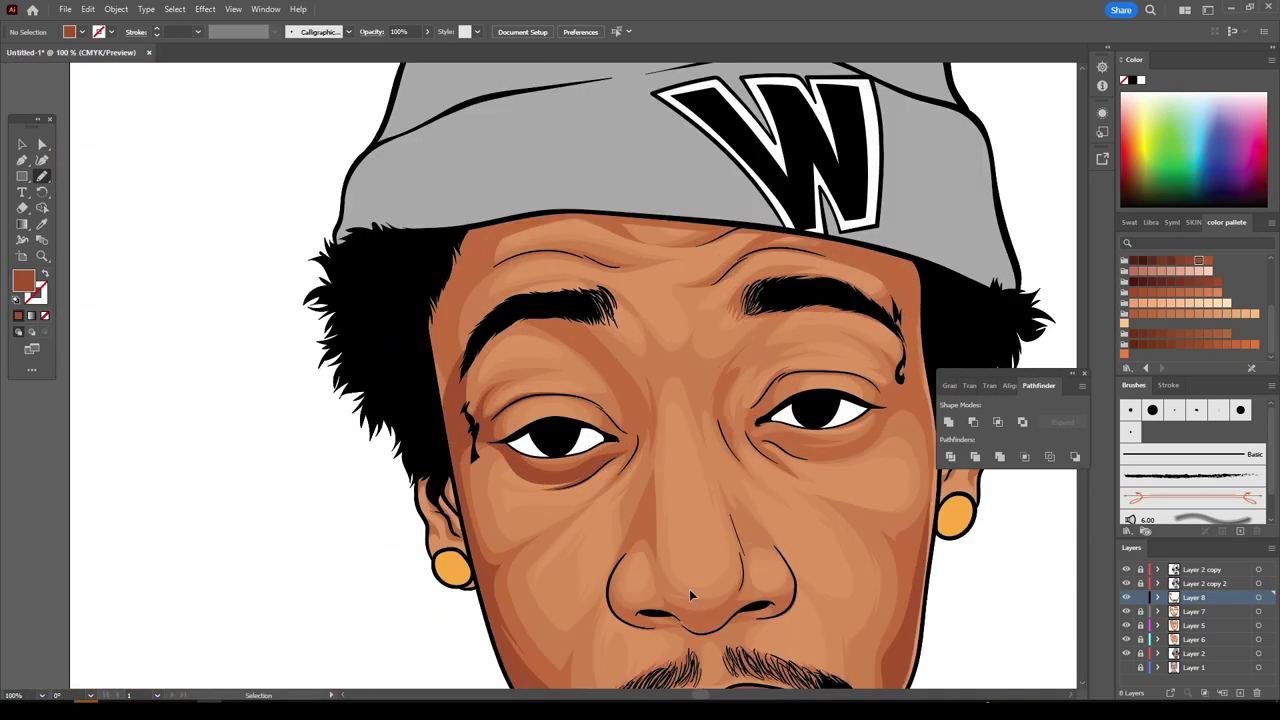
pyautogui.hotkey('ctrl', '+')
pyautogui.hotkey('ctrl', '+')
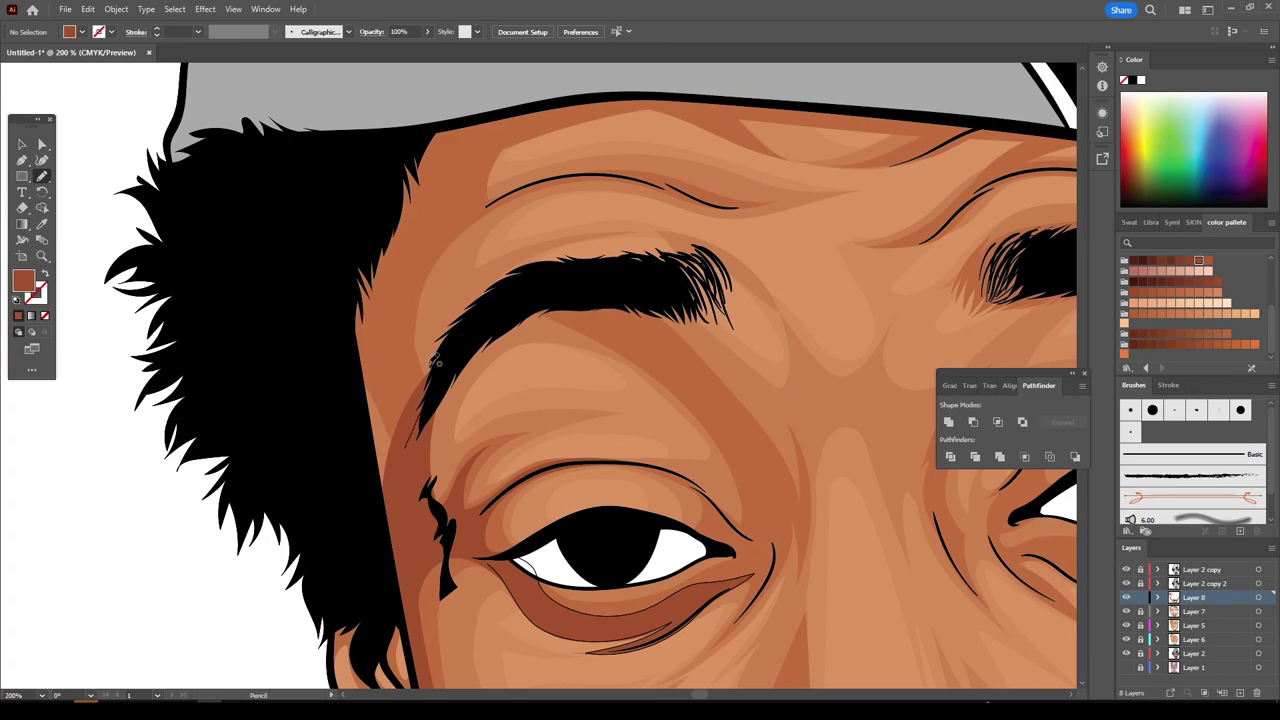
pyautogui.moveTo(433, 279); pyautogui.dragTo(527, 189)
pyautogui.moveTo(636, 177)
pyautogui.mouseDown()
pyautogui.moveTo(740, 207)
pyautogui.moveTo(536, 176)
pyautogui.moveTo(466, 201)
pyautogui.mouseUp()
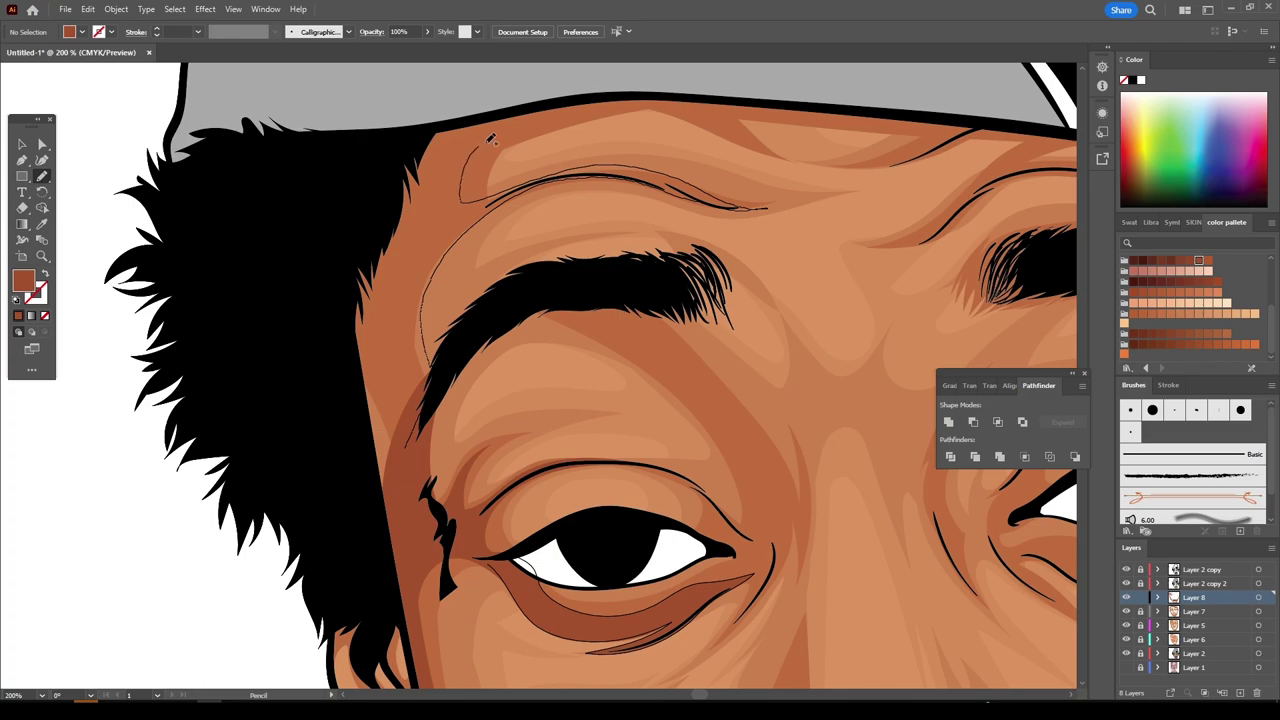
pyautogui.moveTo(491, 140); pyautogui.dragTo(408, 540)
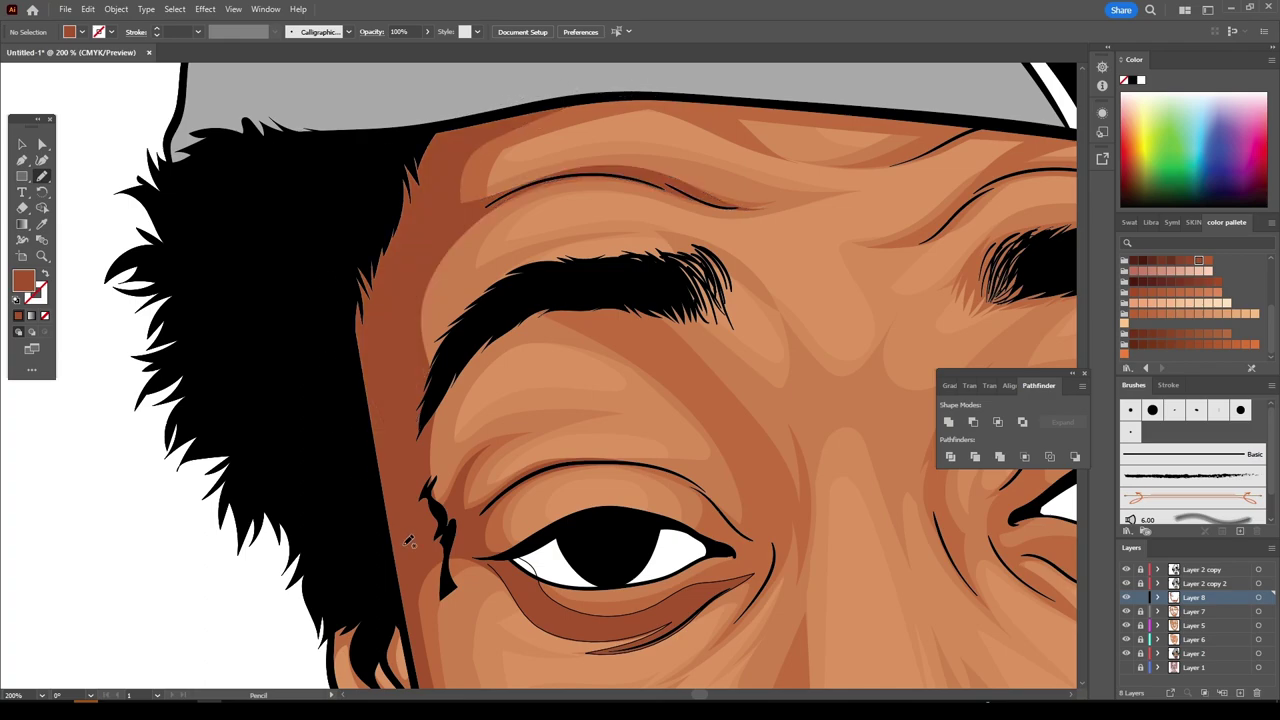
pyautogui.hotkey('ctrl', '0')
pyautogui.scroll(5, 583, 584)
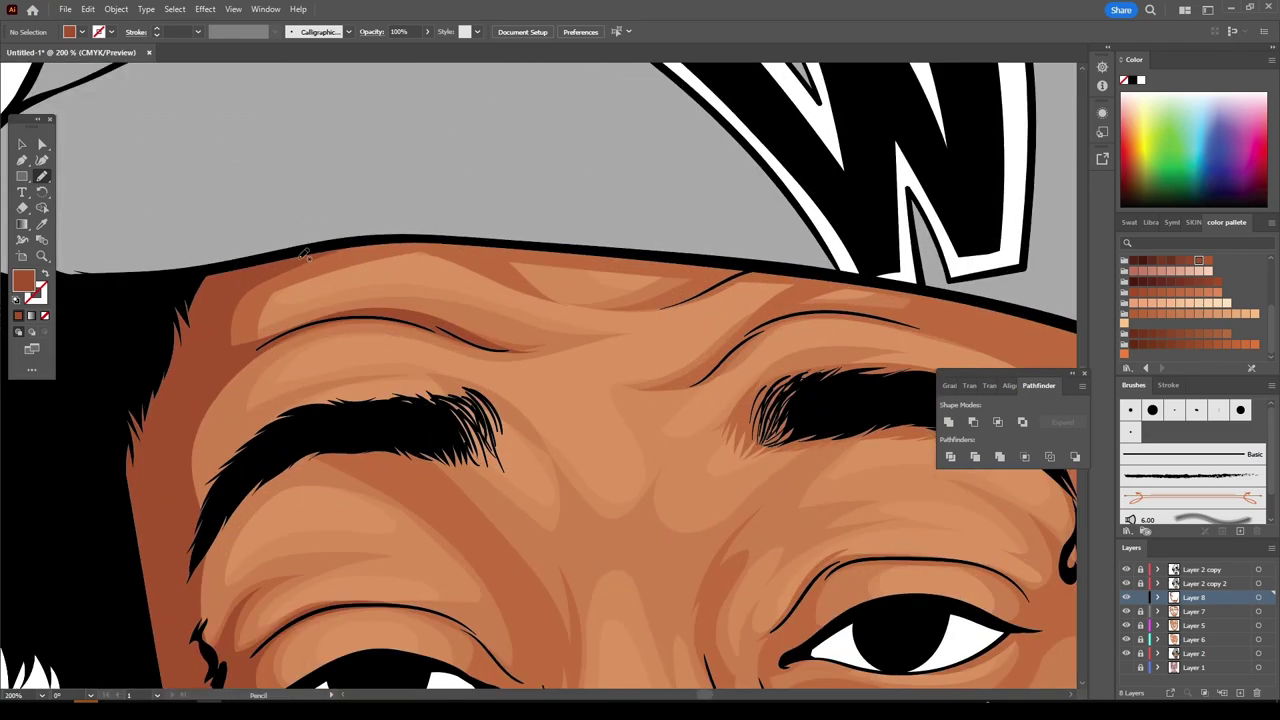
# - Draw a shadow stroke along the forehead beneath the beanie brim
pyautogui.moveTo(290, 261)
pyautogui.mouseDown()
pyautogui.moveTo(420, 242)
pyautogui.moveTo(523, 283)
pyautogui.moveTo(551, 251)
pyautogui.moveTo(712, 266)
pyautogui.moveTo(640, 297)
pyautogui.moveTo(773, 272)
pyautogui.moveTo(852, 281)
pyautogui.moveTo(737, 328)
pyautogui.moveTo(1000, 295)
pyautogui.mouseUp()
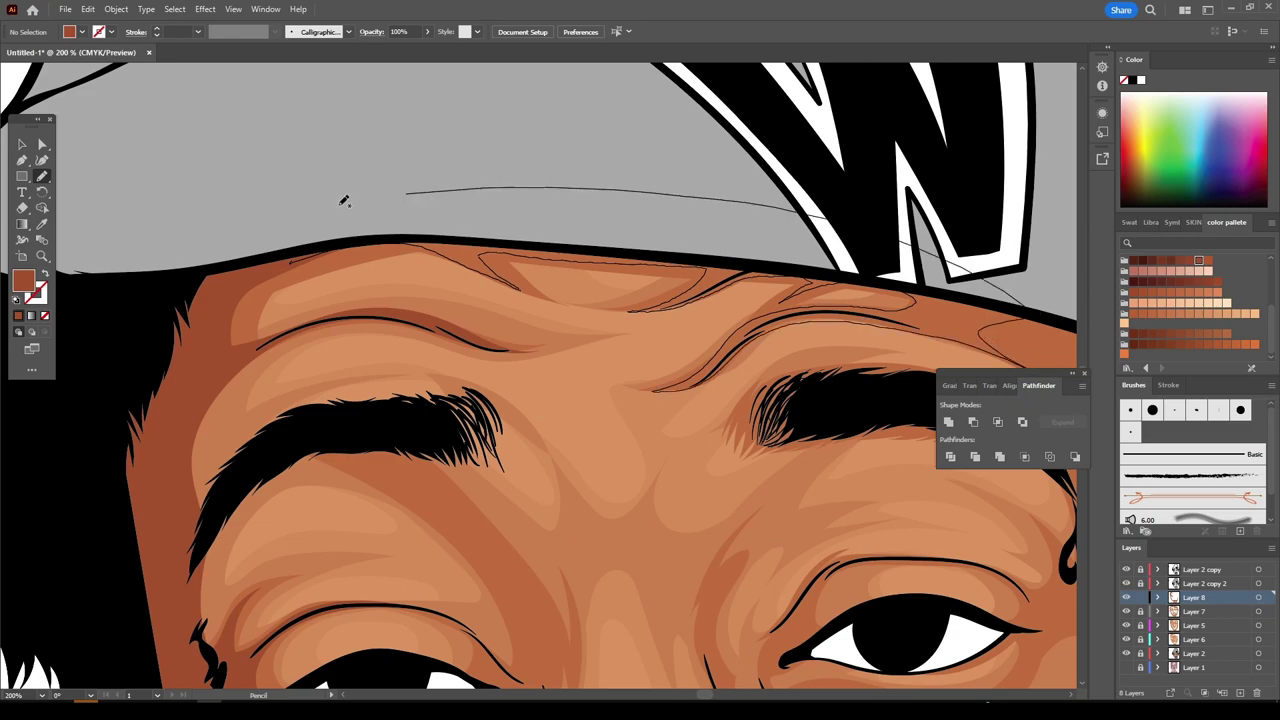
pyautogui.scroll(-3, 290, 250)
pyautogui.scroll(-2, 349, 315)
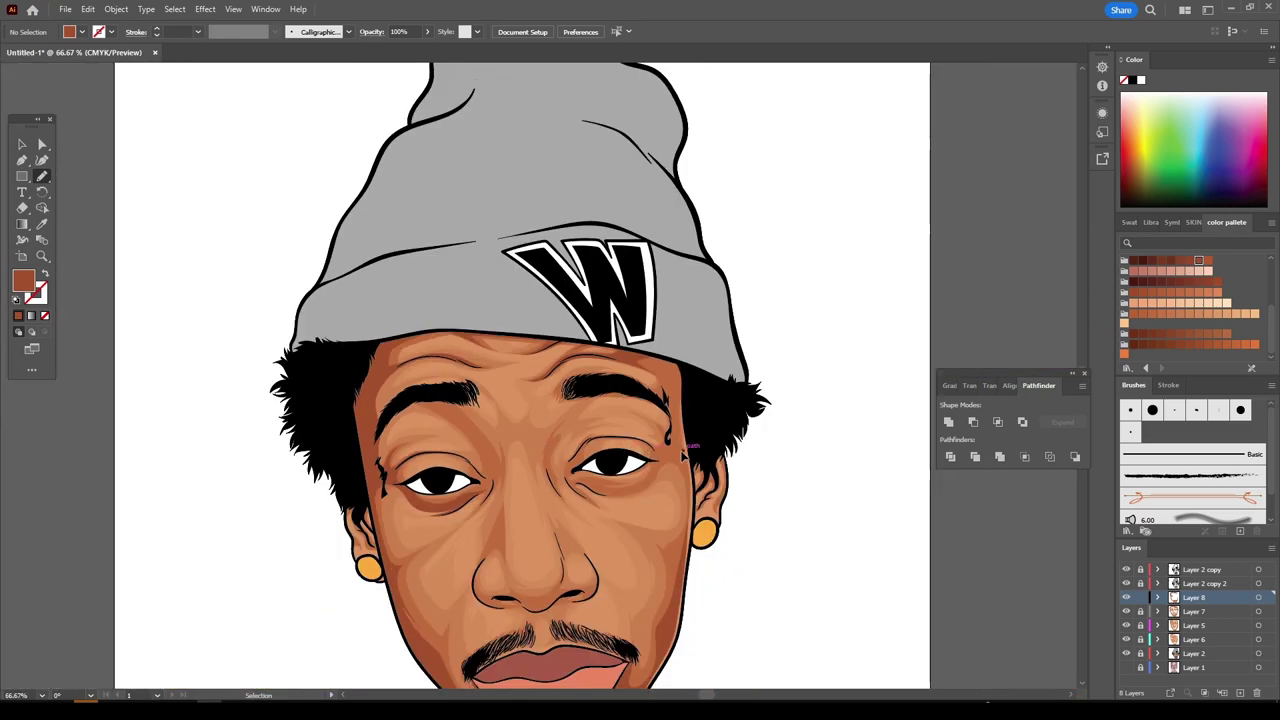
pyautogui.scroll(4, 688, 452)
pyautogui.scroll(2, 688, 452)
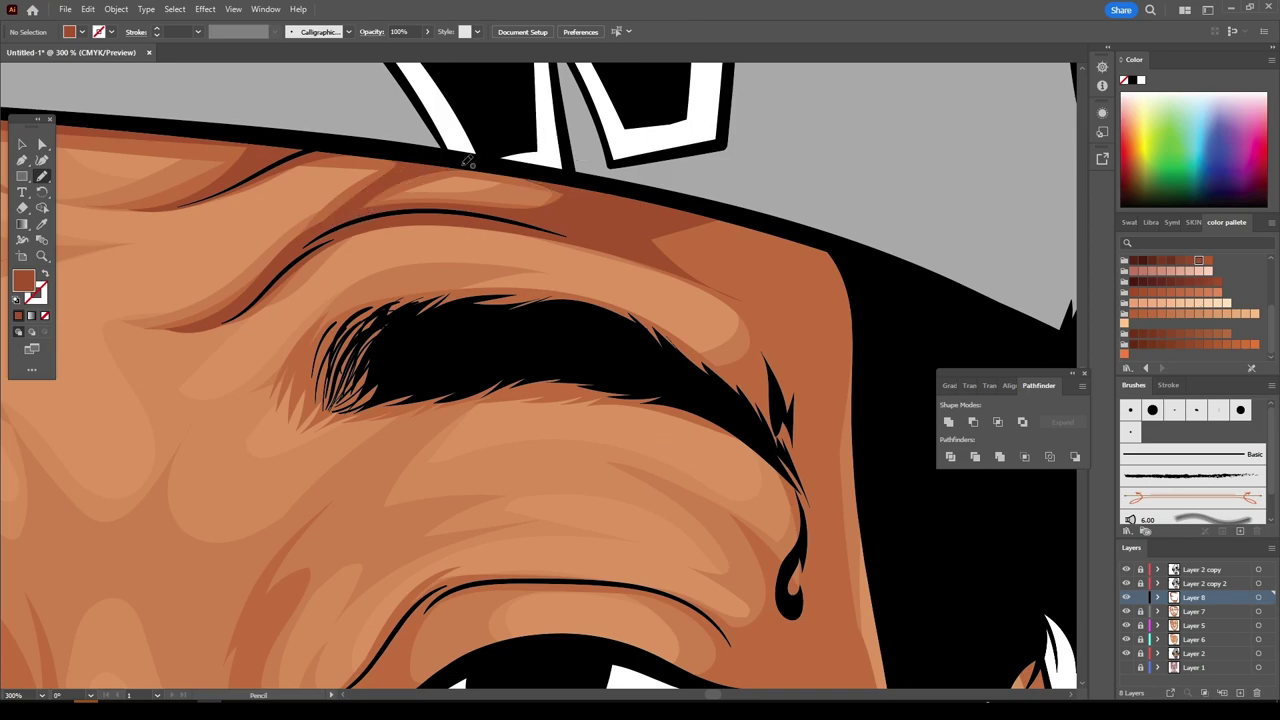
pyautogui.scroll(-2, 771, 363)
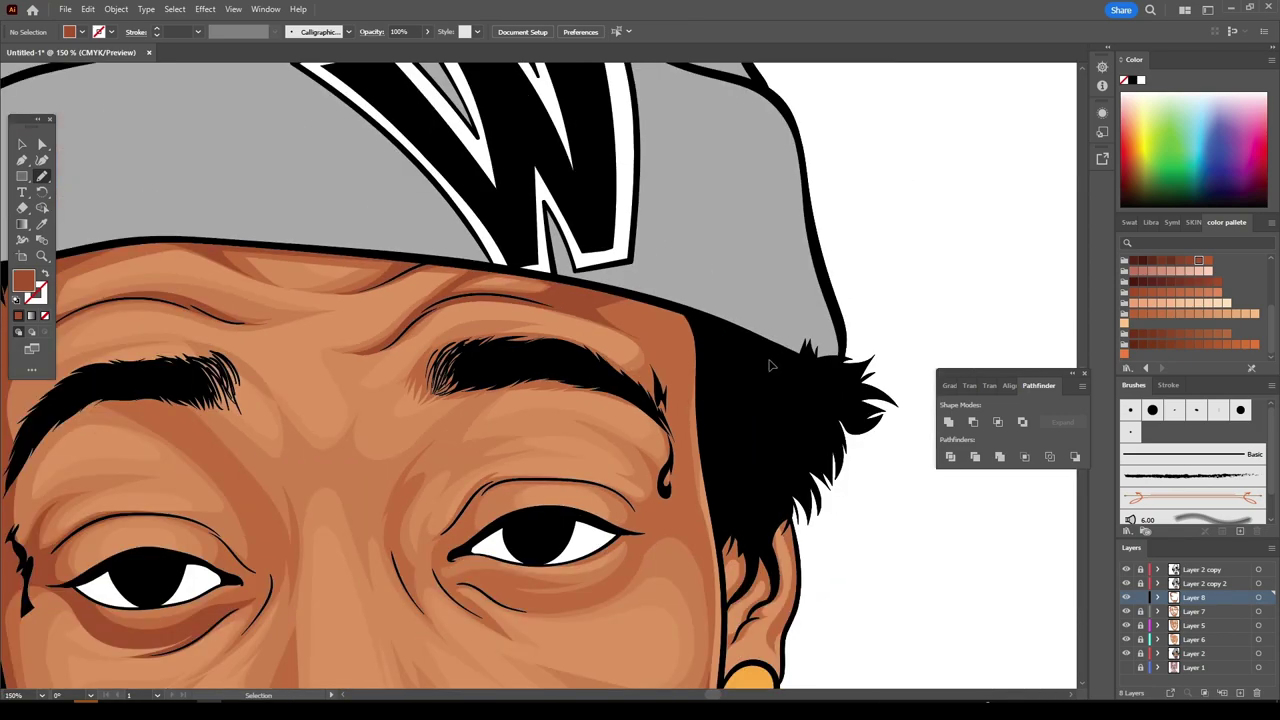
pyautogui.scroll(-1, 789, 387)
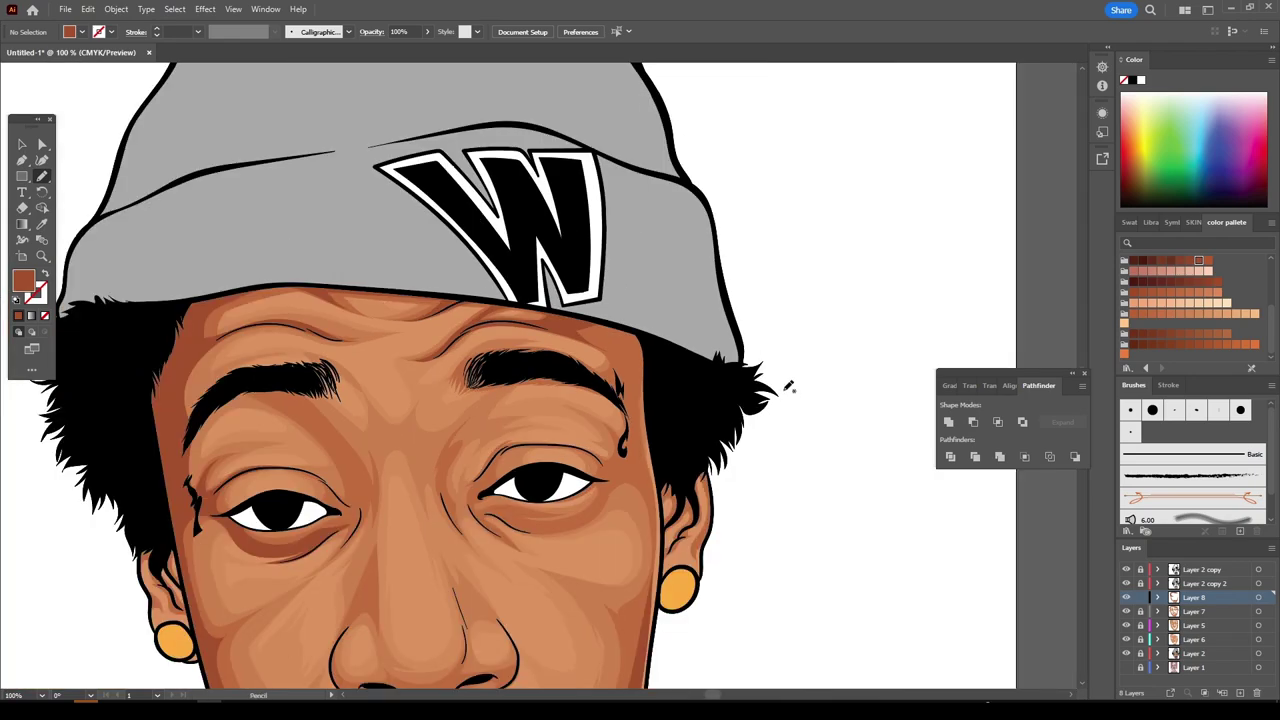
pyautogui.scroll(2, 788, 386)
pyautogui.scroll(1, 434, 233)
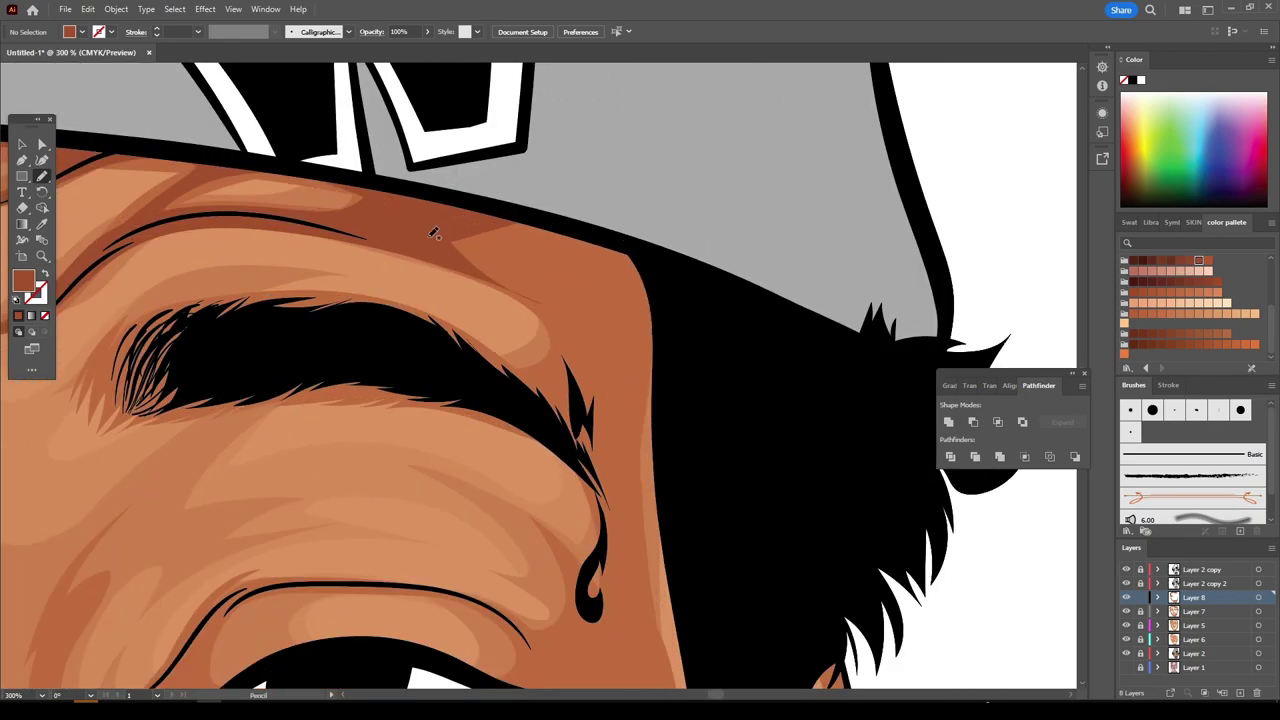
# - Add the shadow shape along the forehead beside the right eyebrow
pyautogui.moveTo(422, 243)
pyautogui.mouseDown()
pyautogui.moveTo(562, 316)
pyautogui.moveTo(586, 408)
pyautogui.moveTo(592, 592)
pyautogui.moveTo(640, 340)
pyautogui.moveTo(598, 214)
pyautogui.mouseUp()
pyautogui.scroll(-2, 951, 491)
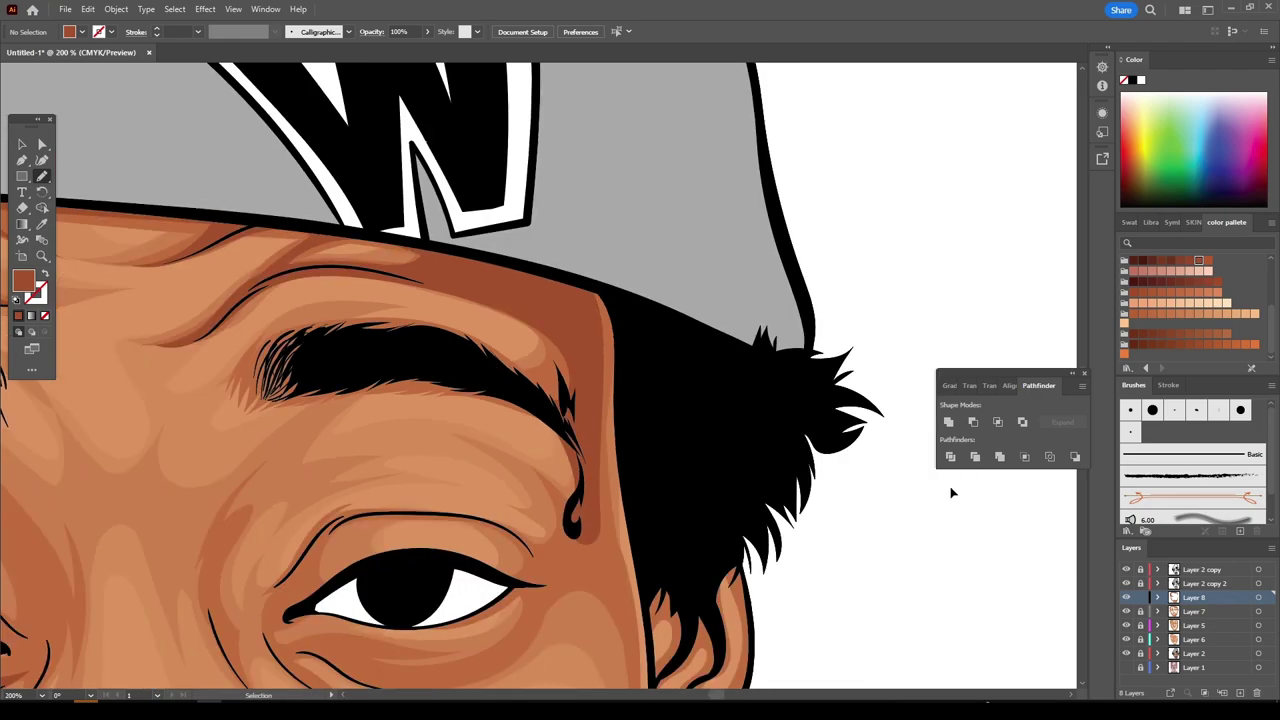
pyautogui.scroll(-1, 862, 540)
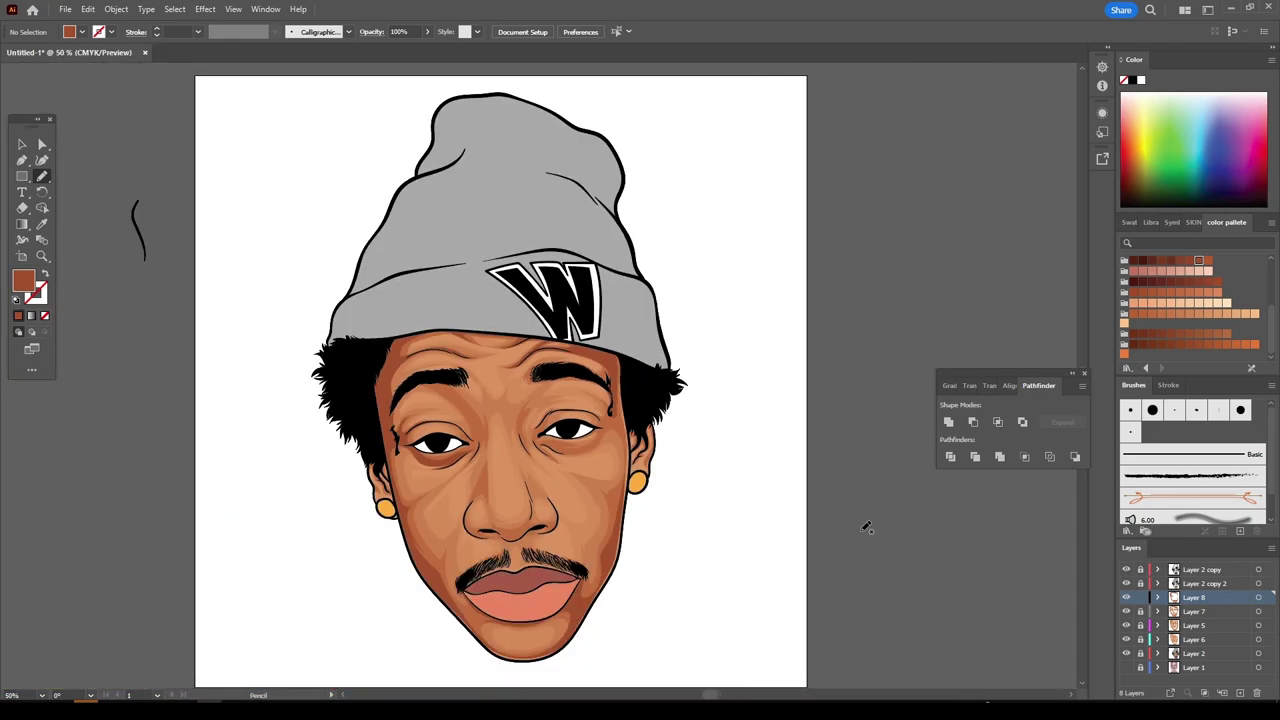
pyautogui.scroll(1, 858, 532)
pyautogui.scroll(1, 830, 512)
# - Draw a dark shadow strip down the side of the face
pyautogui.scroll(2, 815, 493)
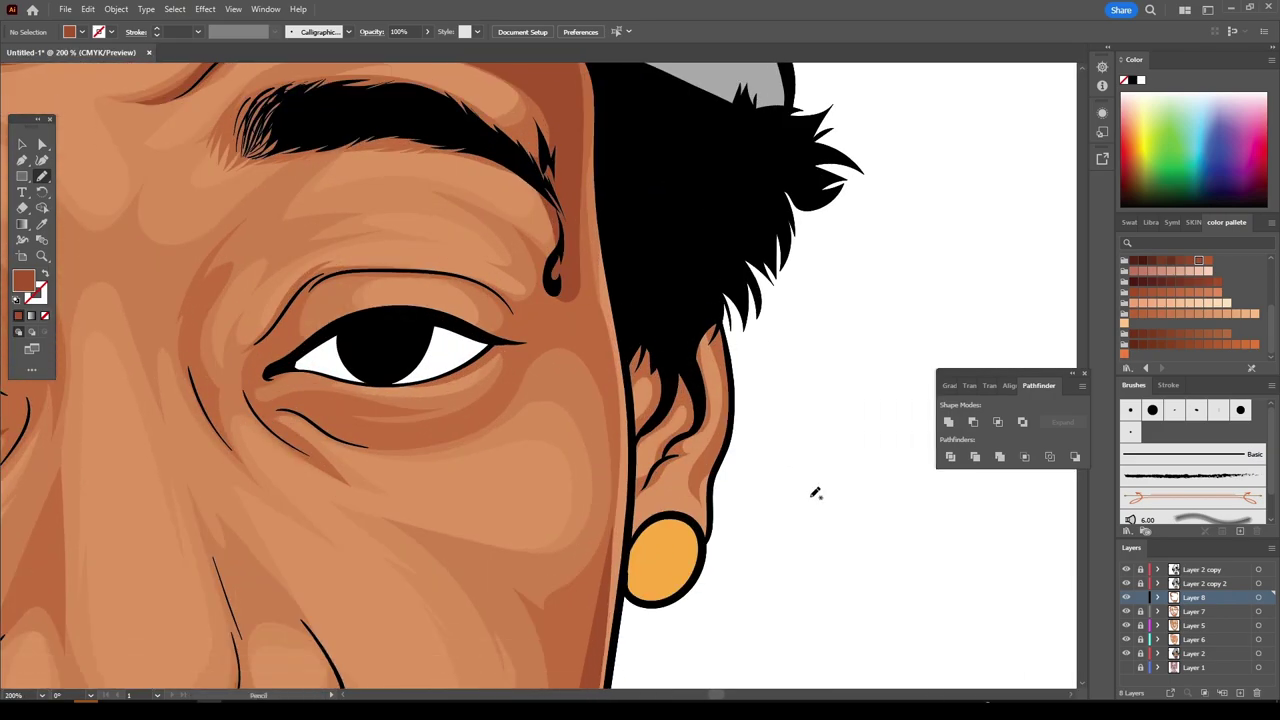
pyautogui.moveTo(585, 125)
pyautogui.mouseDown()
pyautogui.moveTo(622, 478)
pyautogui.moveTo(610, 600)
pyautogui.moveTo(573, 347)
pyautogui.moveTo(478, 430)
pyautogui.moveTo(495, 396)
pyautogui.moveTo(432, 352)
pyautogui.moveTo(503, 303)
pyautogui.moveTo(410, 268)
pyautogui.moveTo(585, 122)
pyautogui.mouseUp()
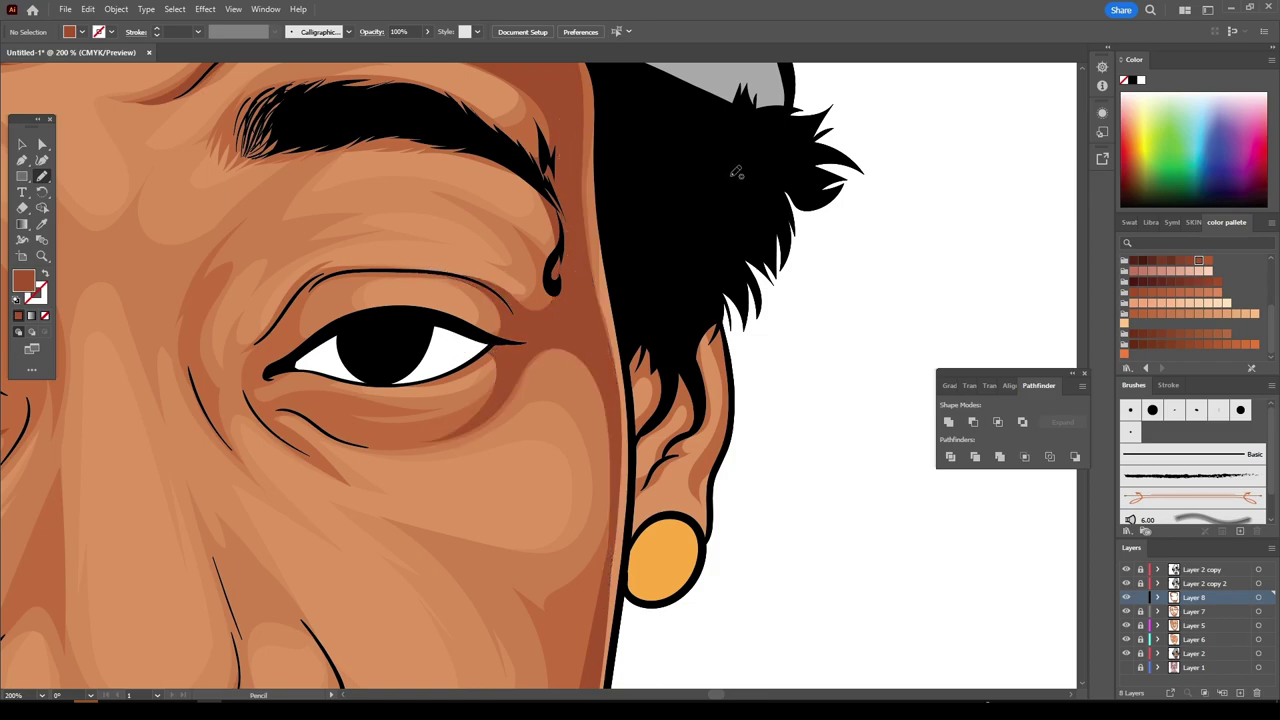
pyautogui.scroll(-2, 736, 172)
pyautogui.scroll(3, 680, 240)
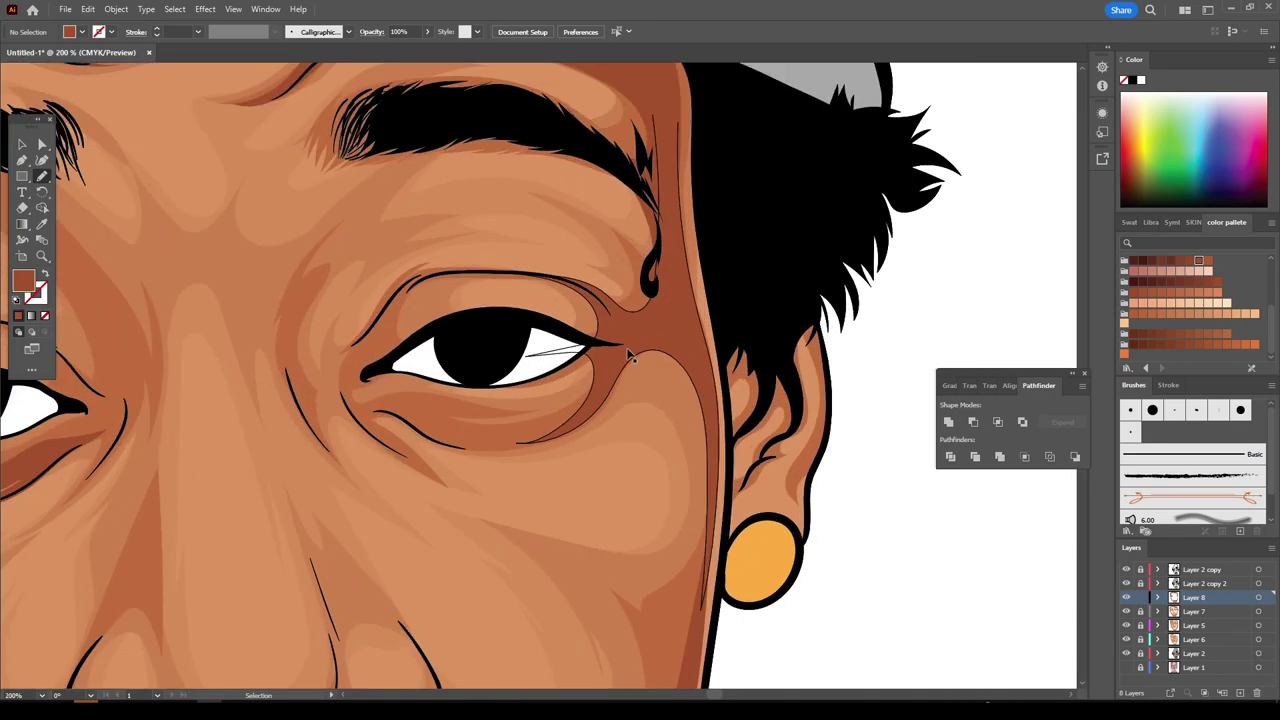
pyautogui.scroll(3, 620, 318)
# - Draw crease shadows under the right eye and from its inner corner
pyautogui.moveTo(791, 419)
pyautogui.mouseDown()
pyautogui.moveTo(340, 450)
pyautogui.moveTo(464, 500)
pyautogui.moveTo(778, 484)
pyautogui.moveTo(920, 310)
pyautogui.mouseUp()
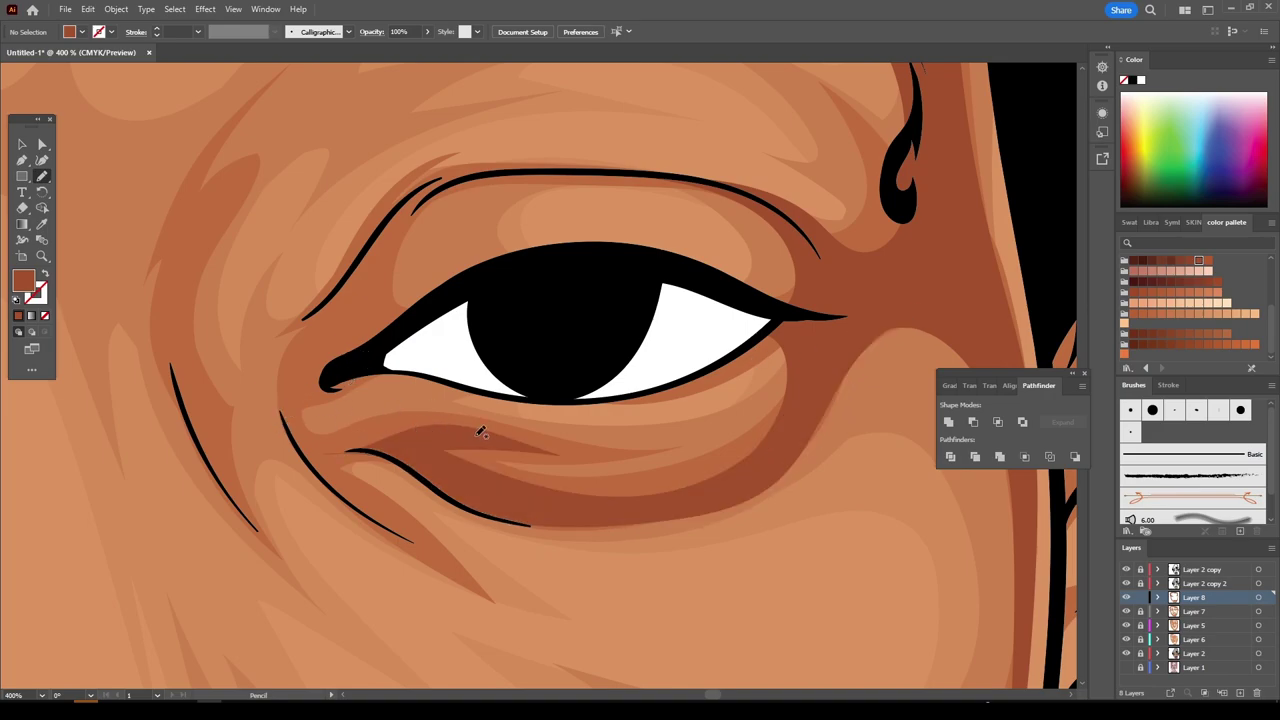
pyautogui.moveTo(492, 427)
pyautogui.mouseDown()
pyautogui.moveTo(386, 423)
pyautogui.moveTo(294, 400)
pyautogui.moveTo(296, 445)
pyautogui.moveTo(445, 560)
pyautogui.moveTo(460, 460)
pyautogui.mouseUp()
pyautogui.scroll(2, 386, 329)
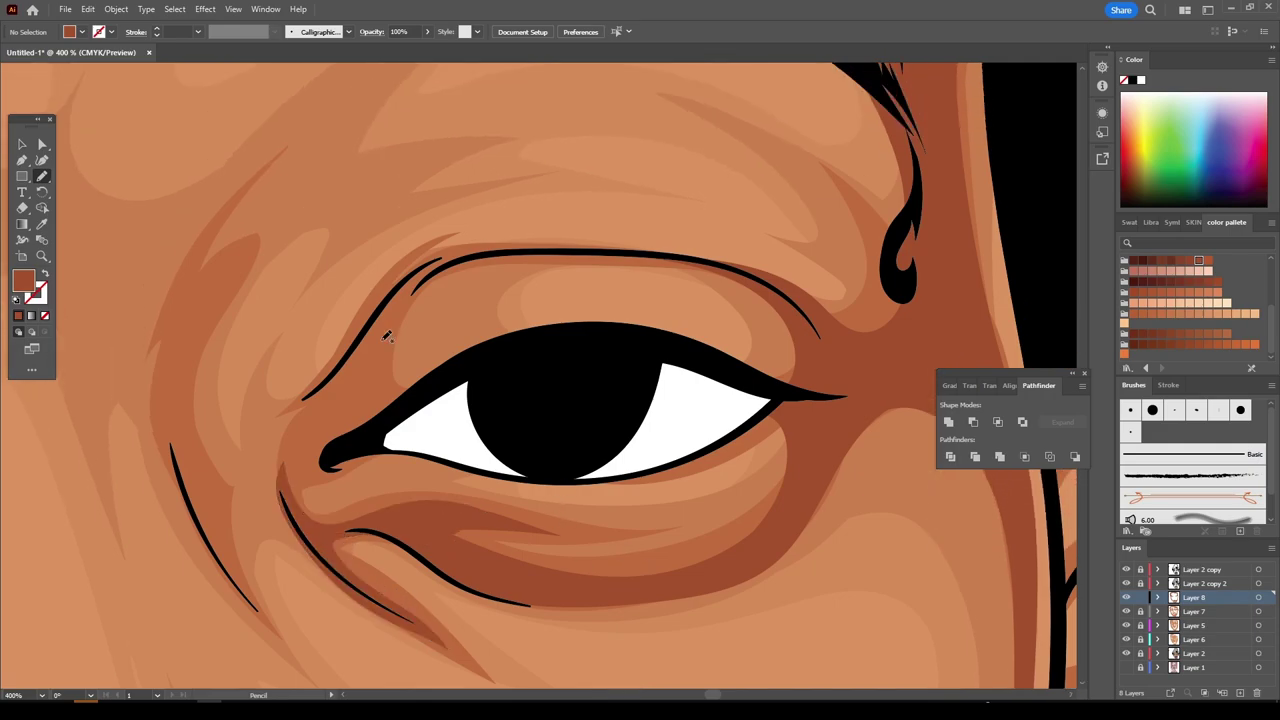
pyautogui.scroll(2, 281, 462)
pyautogui.moveTo(280, 463)
pyautogui.mouseDown()
pyautogui.moveTo(362, 437)
pyautogui.moveTo(472, 310)
pyautogui.moveTo(714, 318)
pyautogui.moveTo(630, 288)
pyautogui.moveTo(390, 345)
pyautogui.moveTo(276, 470)
pyautogui.mouseUp()
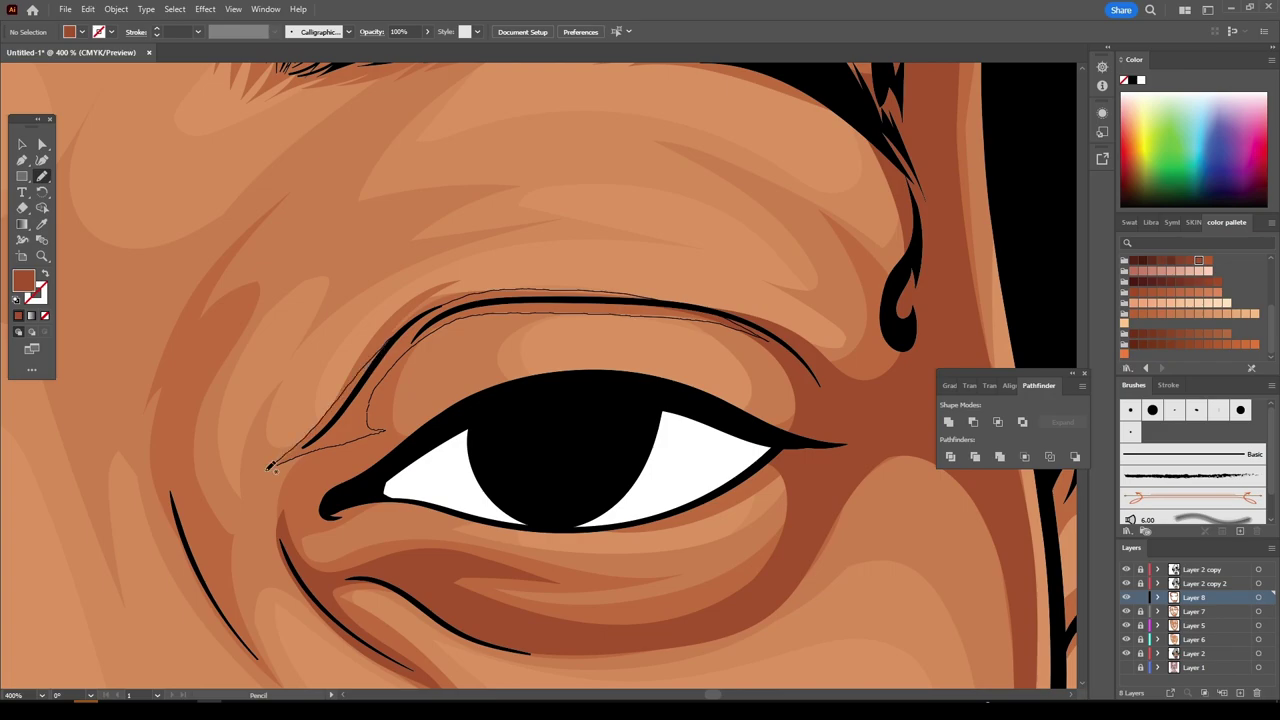
# - Draw a shadow along the left upper eyelid, wrapping around the outer corner
pyautogui.hotkey('ctrl', '-')
pyautogui.hotkey('ctrl', '-')
pyautogui.hotkey('ctrl', '-')
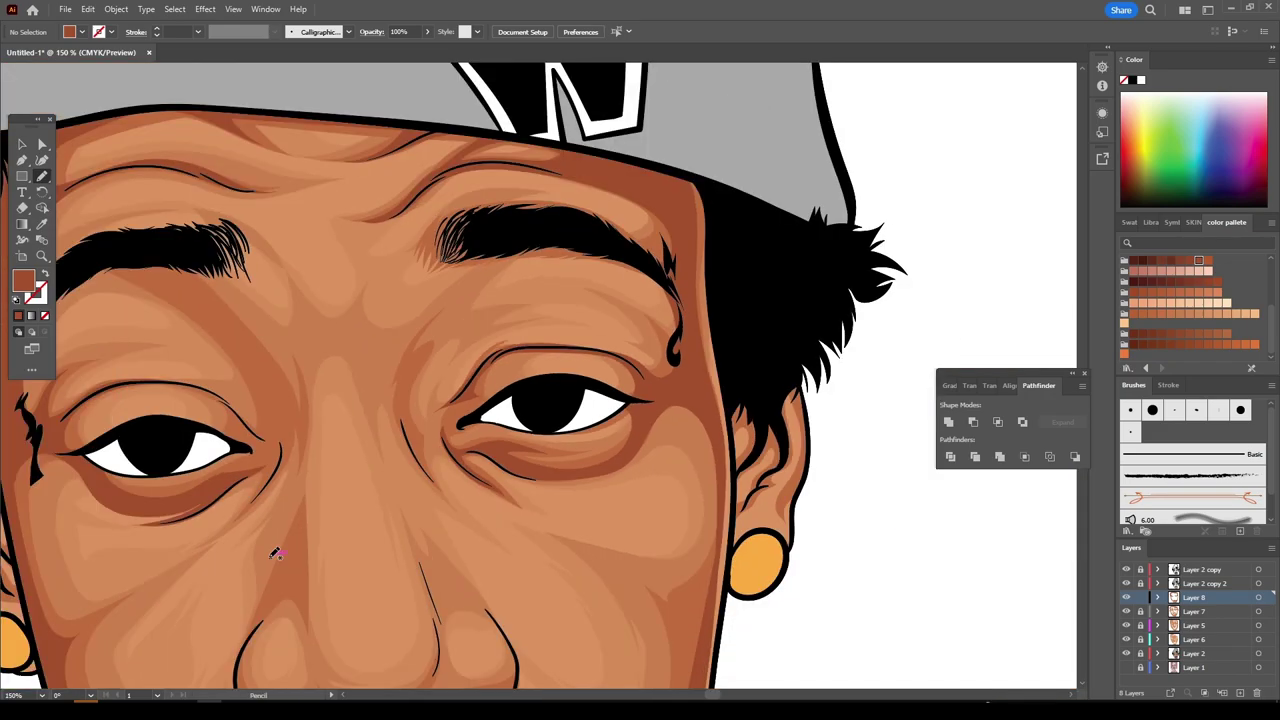
pyautogui.hotkey('ctrl', '-')
pyautogui.hotkey('ctrl', '-')
pyautogui.hotkey('ctrl', '+')
pyautogui.hotkey('ctrl', '+')
pyautogui.hotkey('ctrl', '+')
pyautogui.hotkey('ctrl', '+')
pyautogui.hotkey('ctrl', '+')
pyautogui.hscroll(2, 240, 492)
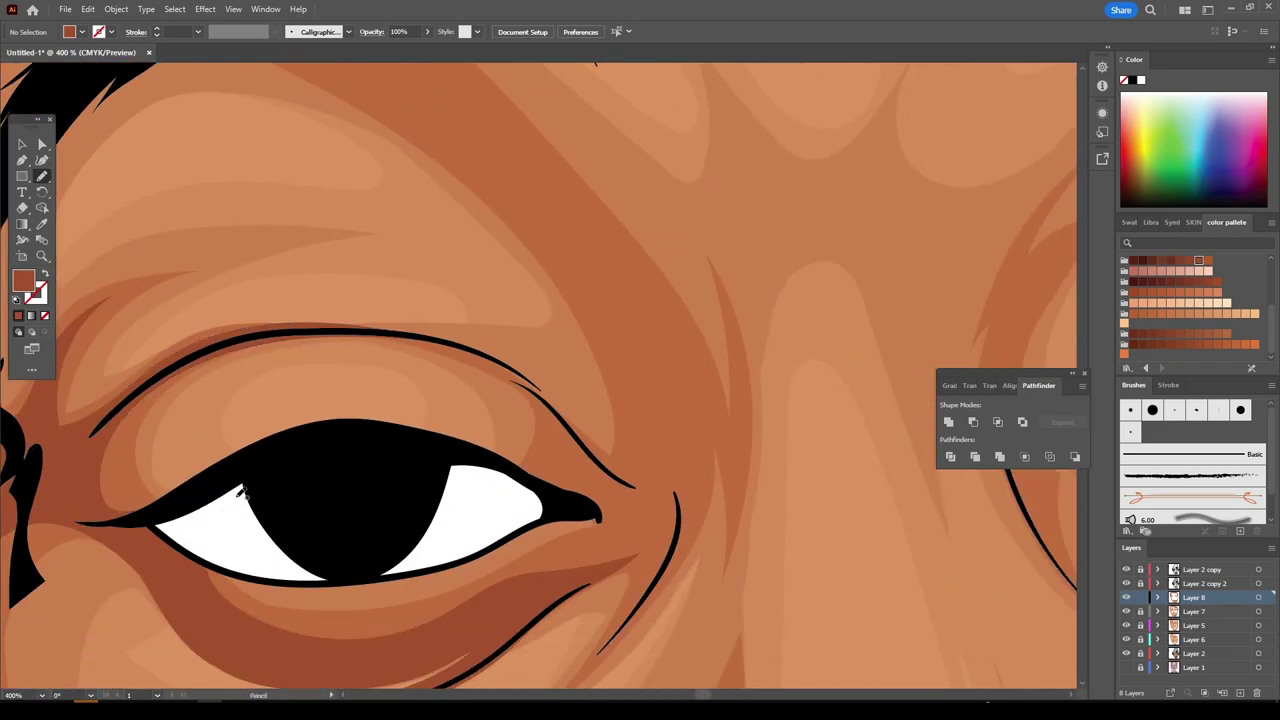
pyautogui.moveTo(196, 352); pyautogui.dragTo(506, 466)
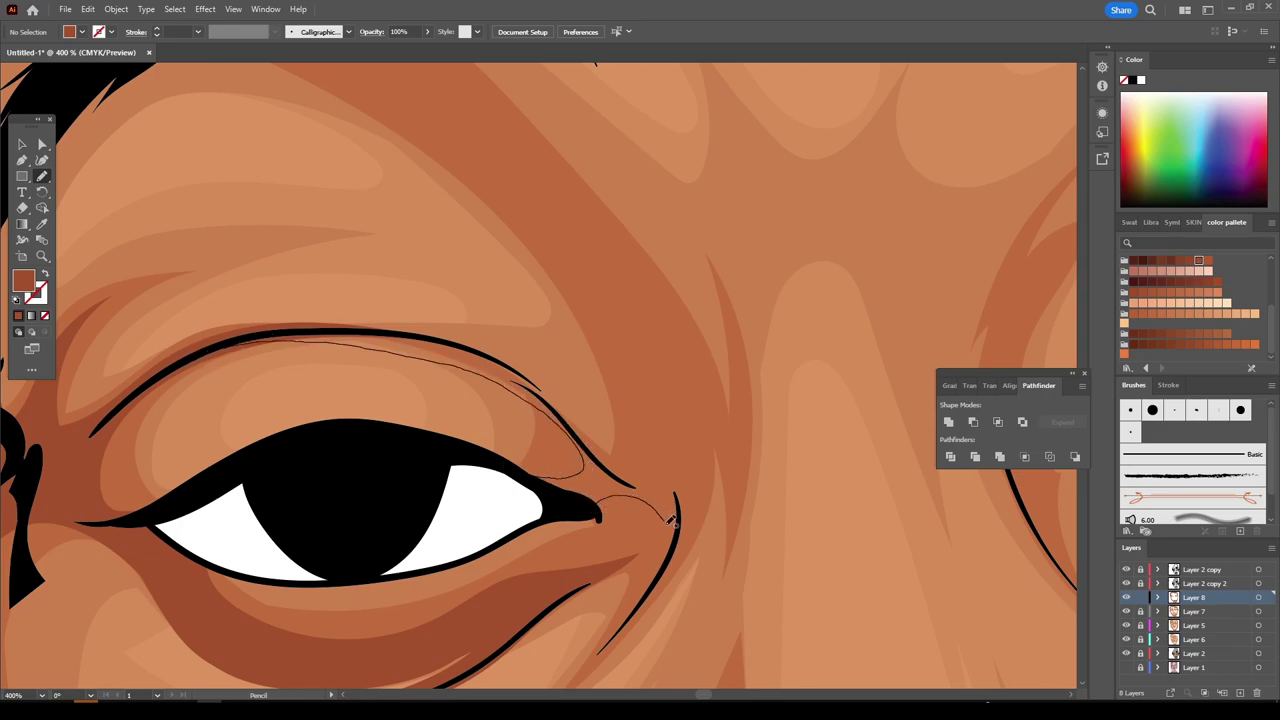
pyautogui.moveTo(671, 521)
pyautogui.mouseDown()
pyautogui.moveTo(694, 498)
pyautogui.moveTo(650, 423)
pyautogui.moveTo(496, 354)
pyautogui.moveTo(242, 334)
pyautogui.mouseUp()
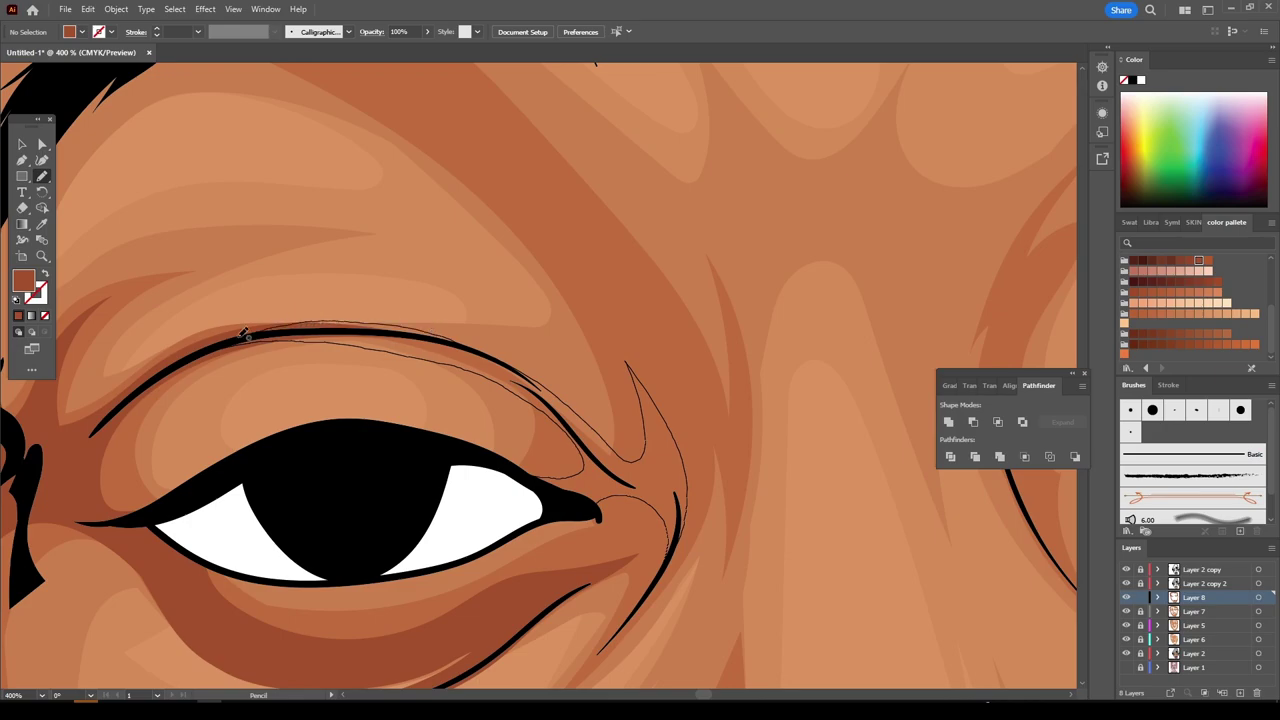
# - Draw crease shadows from the eye corner up to the brow and between the eyebrows
pyautogui.hotkey('ctrl', '-')
pyautogui.hotkey('ctrl', '-')
pyautogui.hotkey('ctrl', '-')
pyautogui.hotkey('ctrl', '-')
pyautogui.hotkey('ctrl', '-')
pyautogui.hotkey('ctrl', '-')
pyautogui.hotkey('ctrl', '-')
pyautogui.hotkey('ctrl', '+')
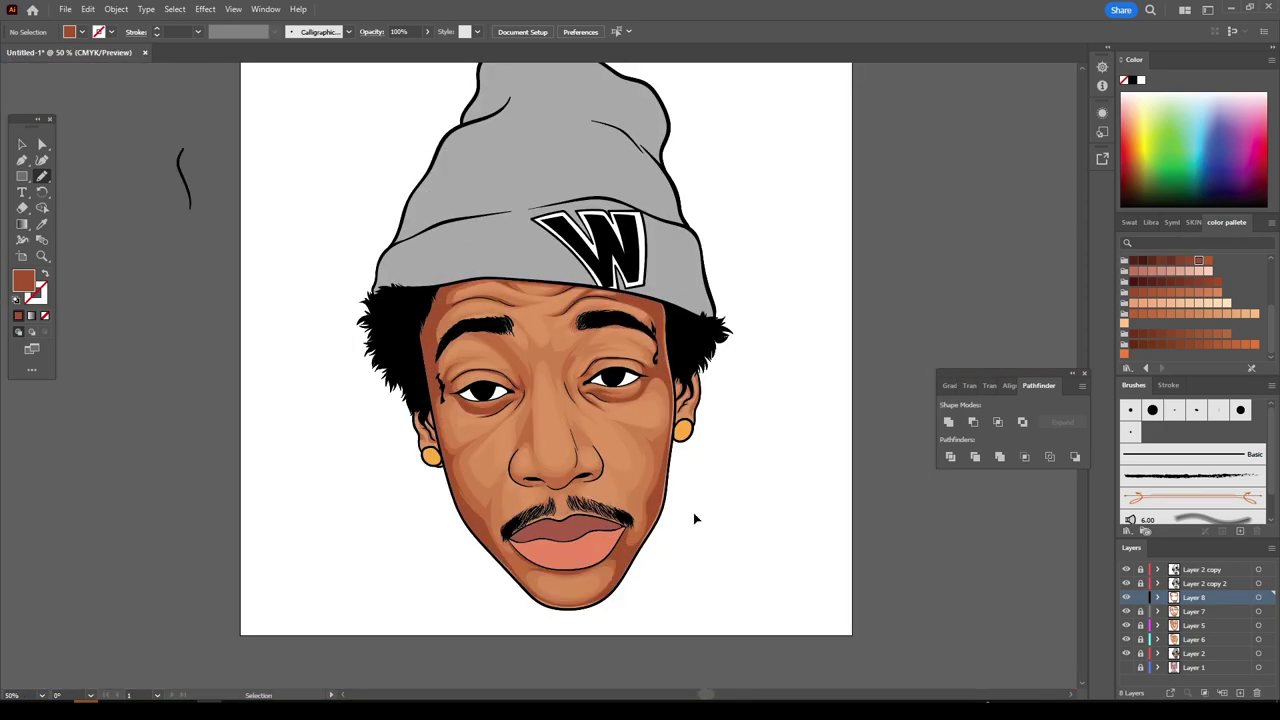
pyautogui.hotkey('ctrl', '+')
pyautogui.hotkey('ctrl', '+')
pyautogui.hotkey('ctrl', '+')
pyautogui.hotkey('ctrl', '+')
pyautogui.hotkey('ctrl', '+')
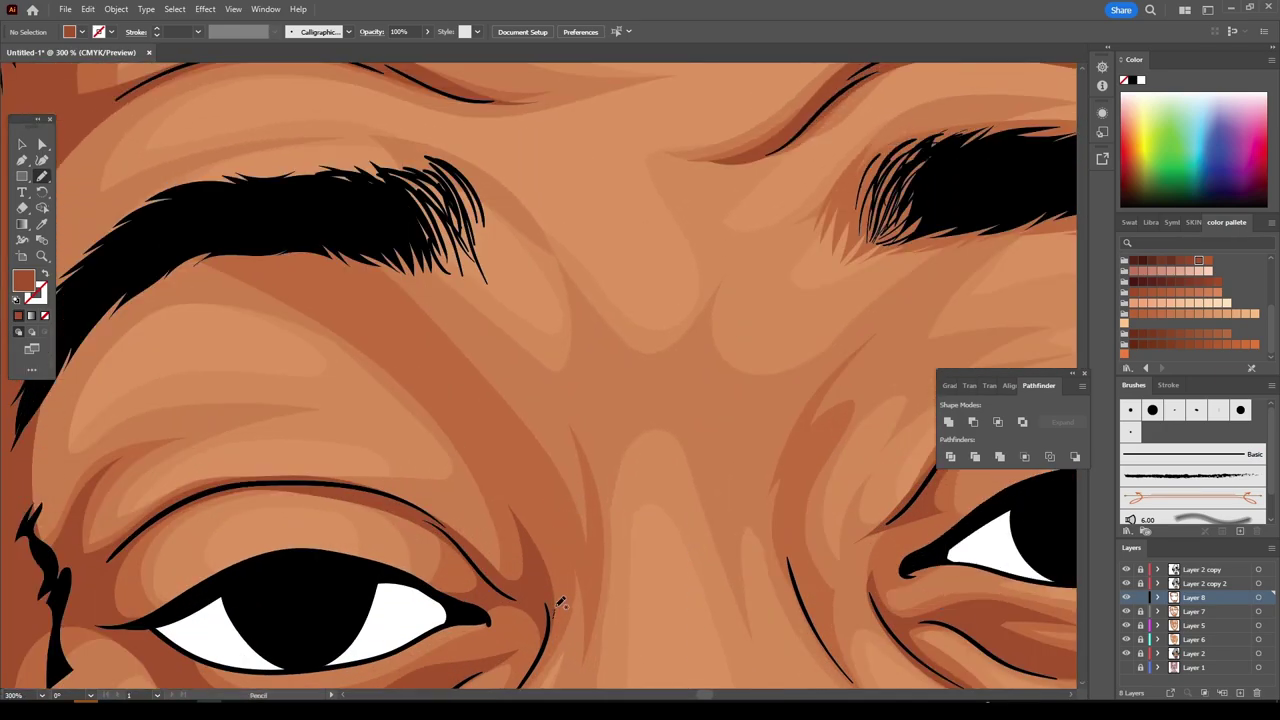
pyautogui.moveTo(558, 605)
pyautogui.mouseDown()
pyautogui.moveTo(493, 402)
pyautogui.moveTo(385, 270)
pyautogui.mouseUp()
pyautogui.moveTo(240, 260)
pyautogui.mouseDown()
pyautogui.moveTo(500, 470)
pyautogui.moveTo(548, 594)
pyautogui.mouseUp()
pyautogui.hotkey('ctrl', '-')
pyautogui.hotkey('ctrl', '-')
pyautogui.hotkey('ctrl', '-')
pyautogui.hotkey('ctrl', '-')
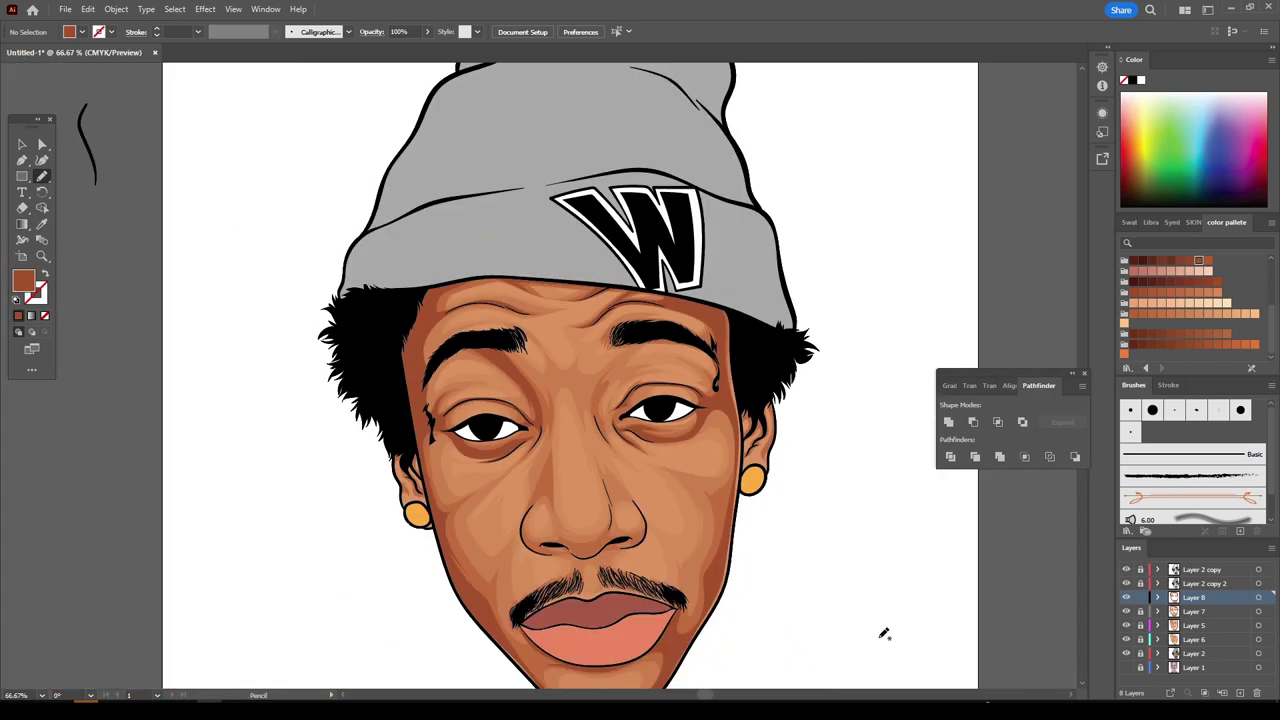
pyautogui.hotkey('ctrl', '+')
pyautogui.hotkey('ctrl', '+')
pyautogui.hotkey('ctrl', '+')
pyautogui.hotkey('ctrl', '+')
pyautogui.hotkey('ctrl', '+')
pyautogui.moveTo(492, 550)
pyautogui.mouseDown()
pyautogui.moveTo(503, 508)
pyautogui.moveTo(554, 580)
pyautogui.moveTo(546, 374)
pyautogui.moveTo(526, 398)
pyautogui.moveTo(305, 133)
pyautogui.mouseUp()
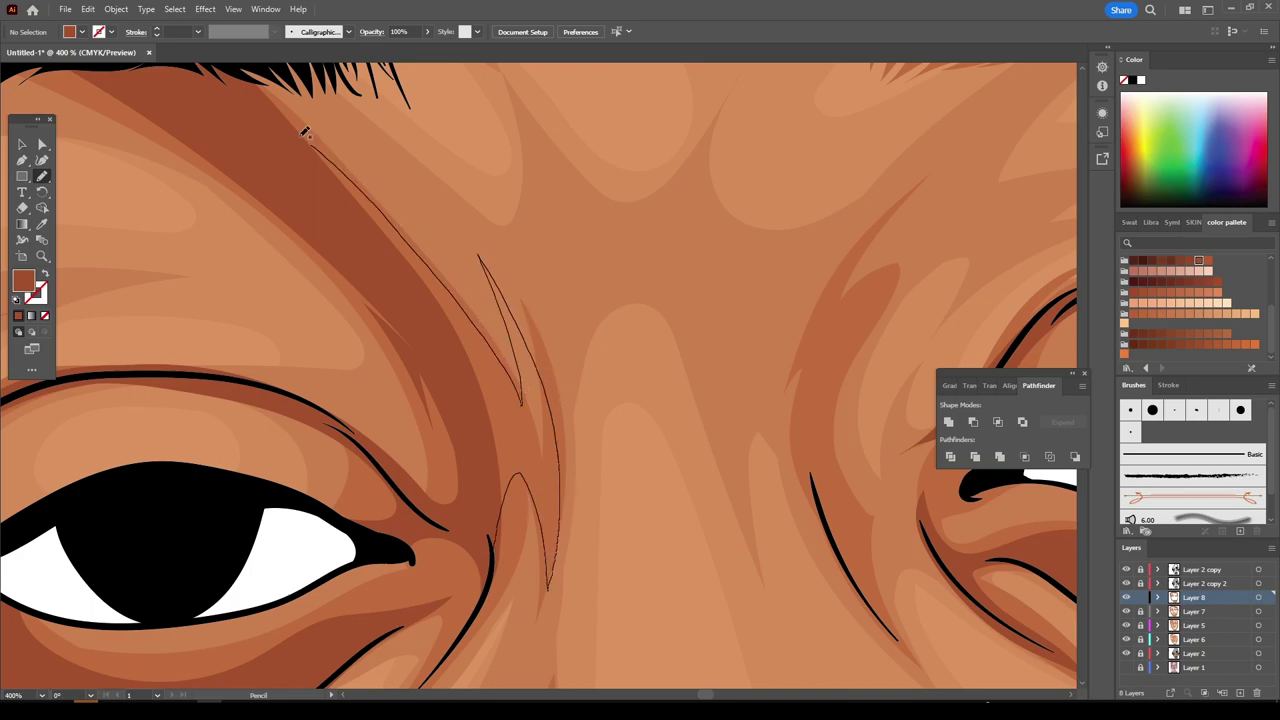
pyautogui.hotkey('ctrl', '-')
pyautogui.hotkey('ctrl', '-')
pyautogui.hotkey('ctrl', '-')
pyautogui.hotkey('ctrl', '-')
pyautogui.hotkey('ctrl', '-')
pyautogui.hotkey('ctrl', '-')
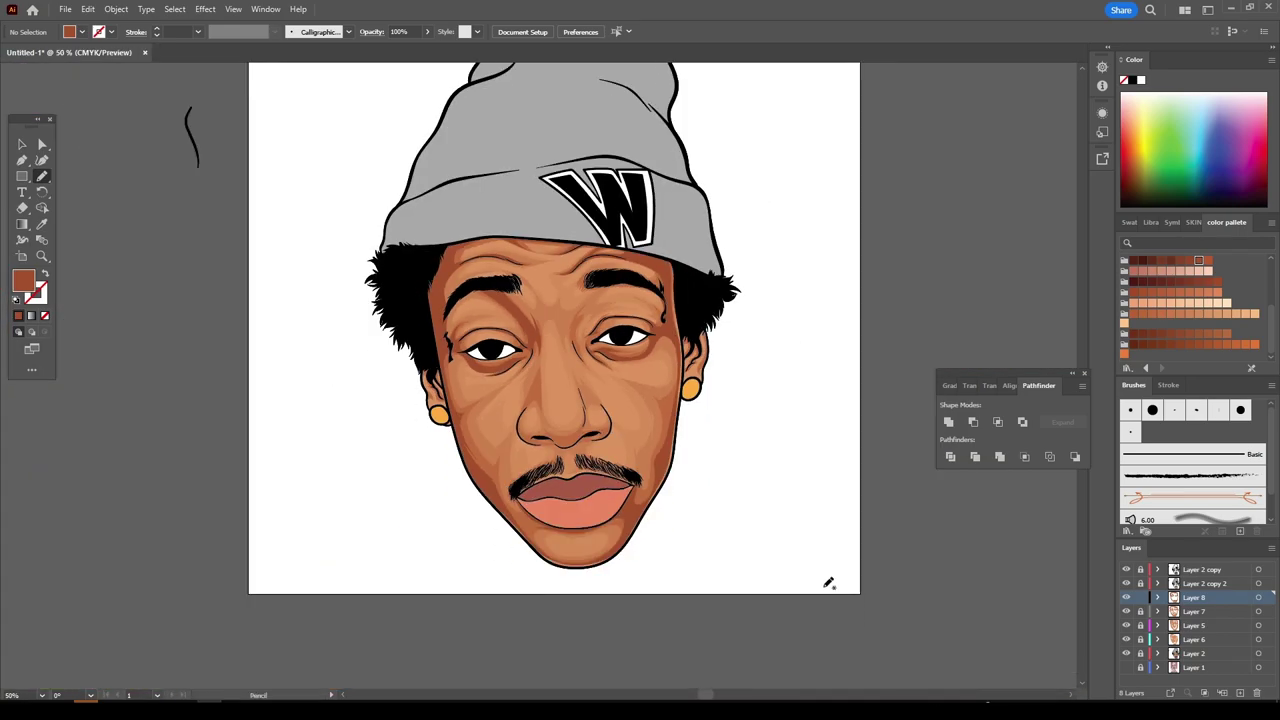
pyautogui.hotkey('ctrl', '+')
pyautogui.hotkey('ctrl', '+')
pyautogui.hotkey('ctrl', '+')
pyautogui.hotkey('ctrl', '+')
pyautogui.hotkey('ctrl', '+')
pyautogui.hotkey('ctrl', '+')
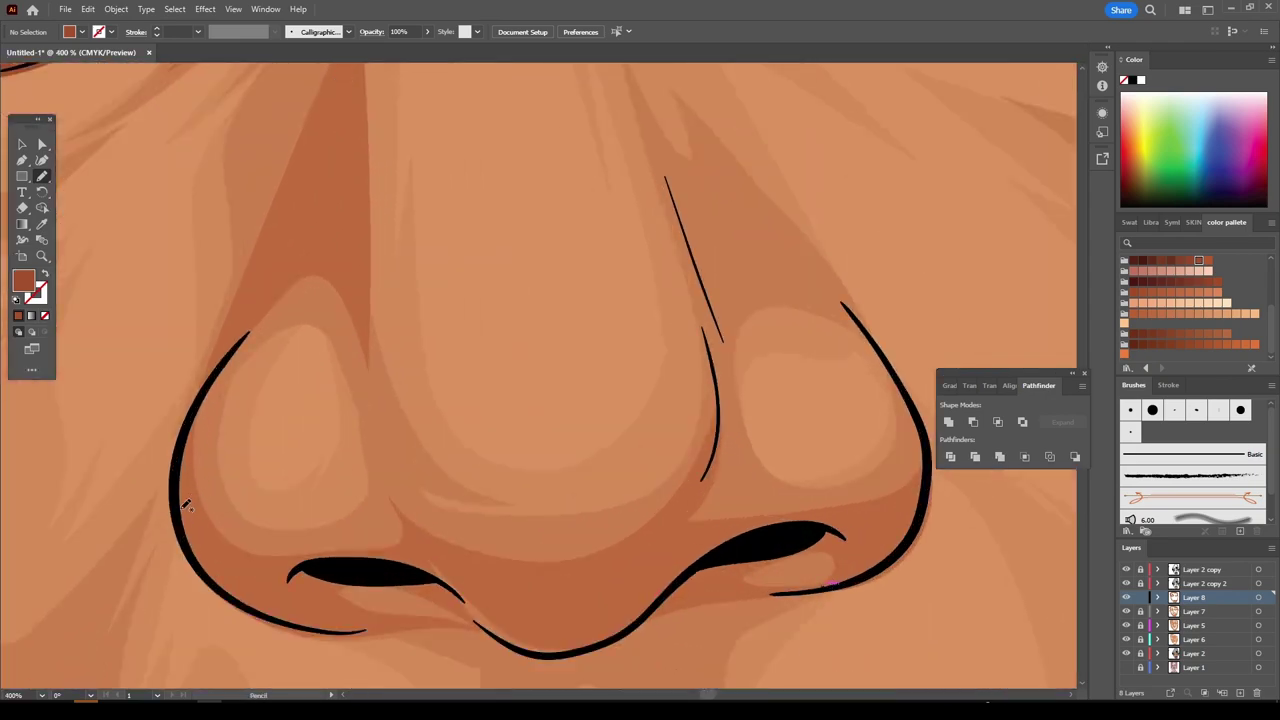
# - Draw a pencil shadow stroke along the lower nostril curve
pyautogui.moveTo(233, 593)
pyautogui.mouseDown()
pyautogui.moveTo(422, 622)
pyautogui.moveTo(462, 585)
pyautogui.moveTo(297, 545)
pyautogui.moveTo(186, 436)
pyautogui.mouseUp()
pyautogui.hotkey('ctrl', '-')
pyautogui.hotkey('ctrl', '0')
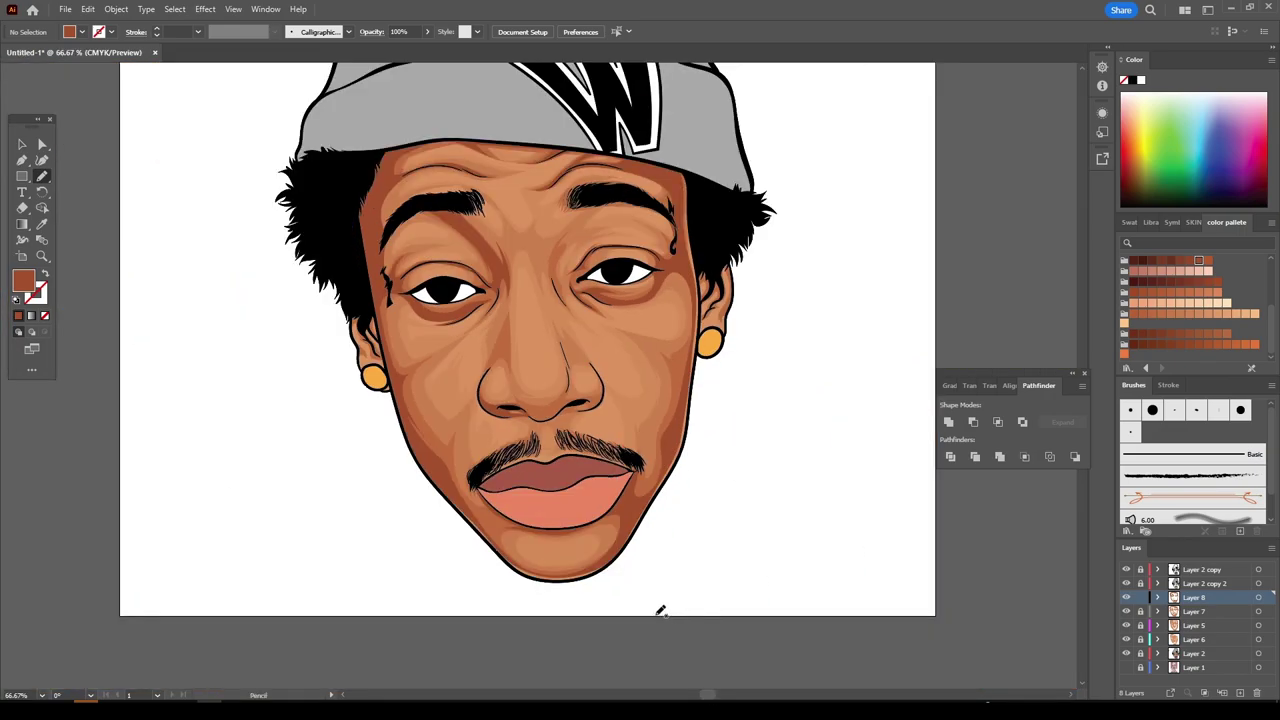
pyautogui.scroll(5, 651, 609)
pyautogui.scroll(3, 450, 450)
pyautogui.scroll(2, 293, 440)
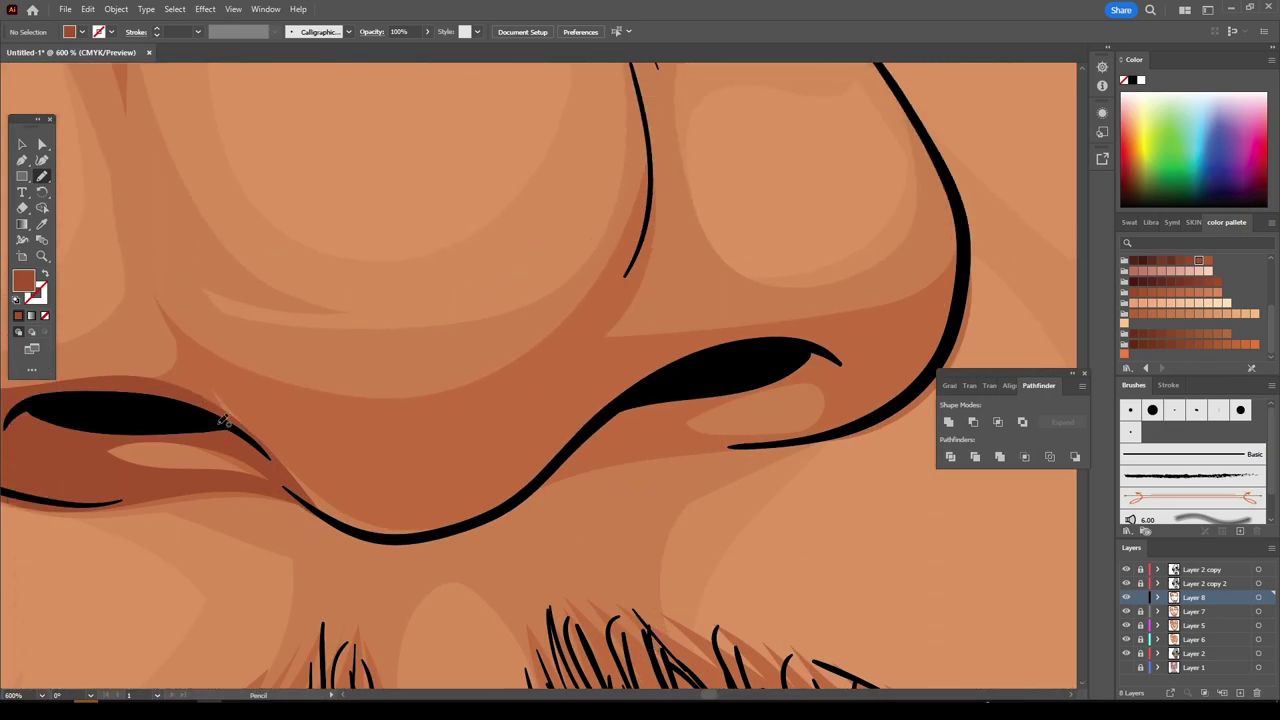
# - Draw a closed shadow shape under the nose, around the right nostril
pyautogui.moveTo(224, 421)
pyautogui.mouseDown()
pyautogui.moveTo(191, 357)
pyautogui.moveTo(229, 371)
pyautogui.moveTo(509, 386)
pyautogui.moveTo(645, 228)
pyautogui.moveTo(523, 480)
pyautogui.moveTo(343, 523)
pyautogui.moveTo(270, 444)
pyautogui.mouseUp()
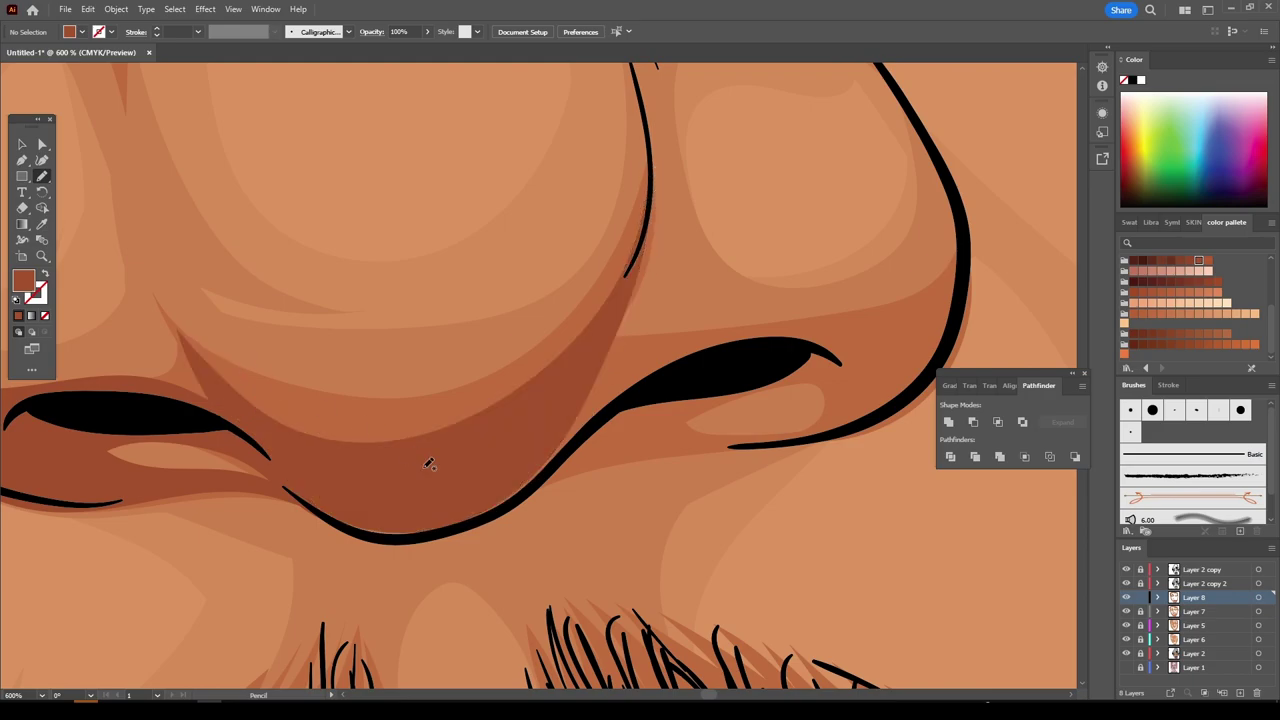
pyautogui.moveTo(327, 510)
pyautogui.mouseDown()
pyautogui.moveTo(557, 466)
pyautogui.moveTo(650, 400)
pyautogui.mouseUp()
pyautogui.moveTo(811, 360)
pyautogui.mouseDown()
pyautogui.moveTo(740, 443)
pyautogui.moveTo(869, 424)
pyautogui.mouseUp()
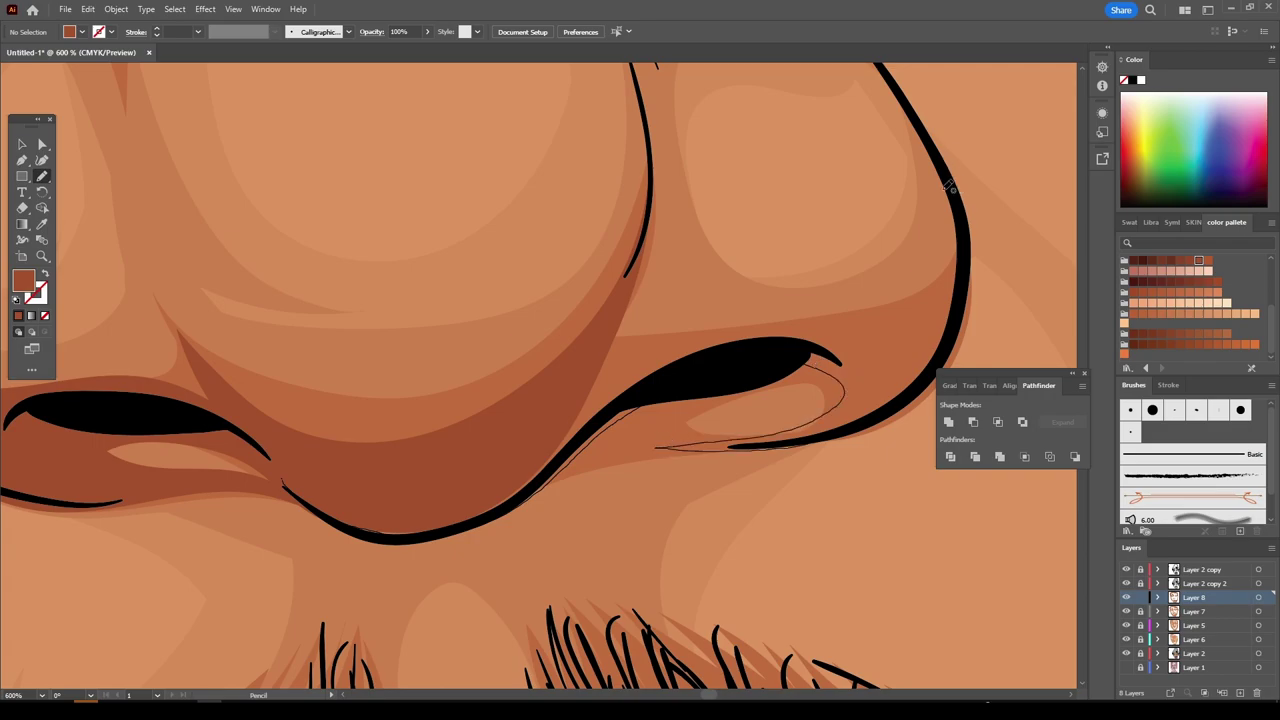
pyautogui.moveTo(948, 187)
pyautogui.mouseDown()
pyautogui.moveTo(663, 294)
pyautogui.moveTo(577, 357)
pyautogui.mouseUp()
# - Add a shadow stroke beside the left side of the nose
pyautogui.hotkey('ctrl', '-')
pyautogui.hotkey('ctrl', '-')
pyautogui.hotkey('ctrl', '-')
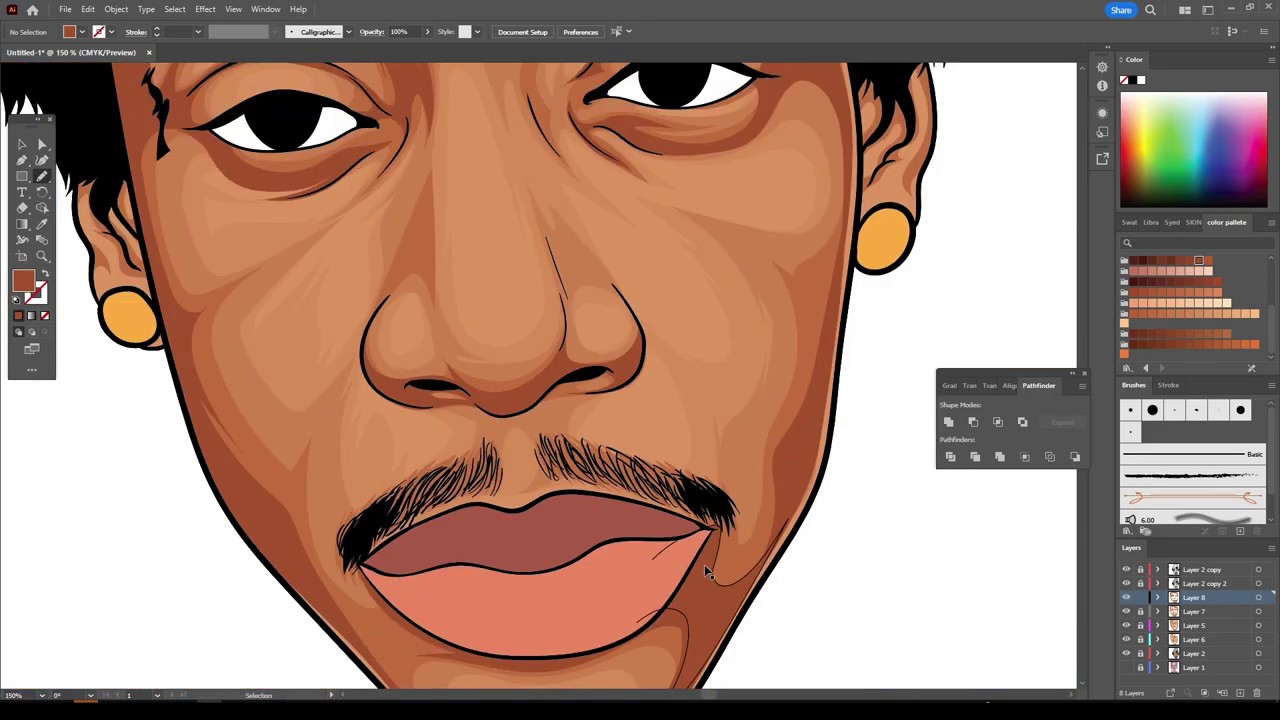
pyautogui.hotkey('ctrl', '-')
pyautogui.hotkey('ctrl', '+')
pyautogui.hotkey('ctrl', '+')
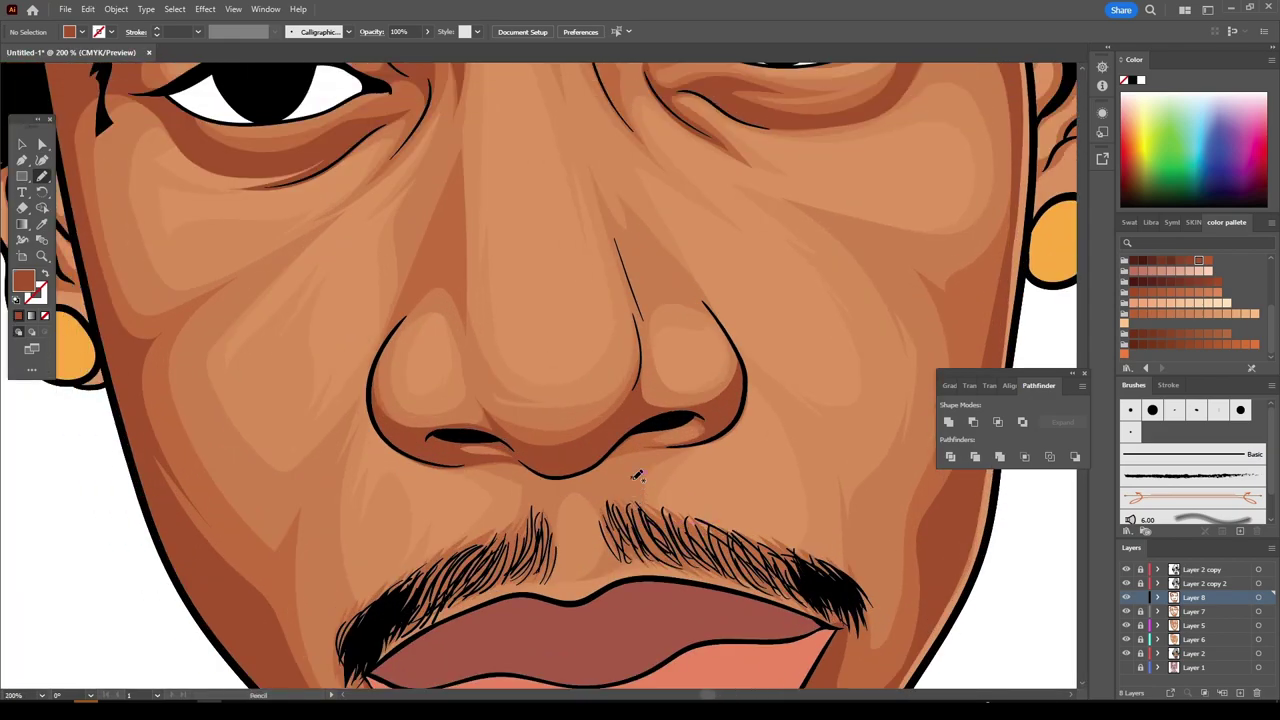
pyautogui.hotkey('ctrl', '+')
pyautogui.hotkey('ctrl', '+')
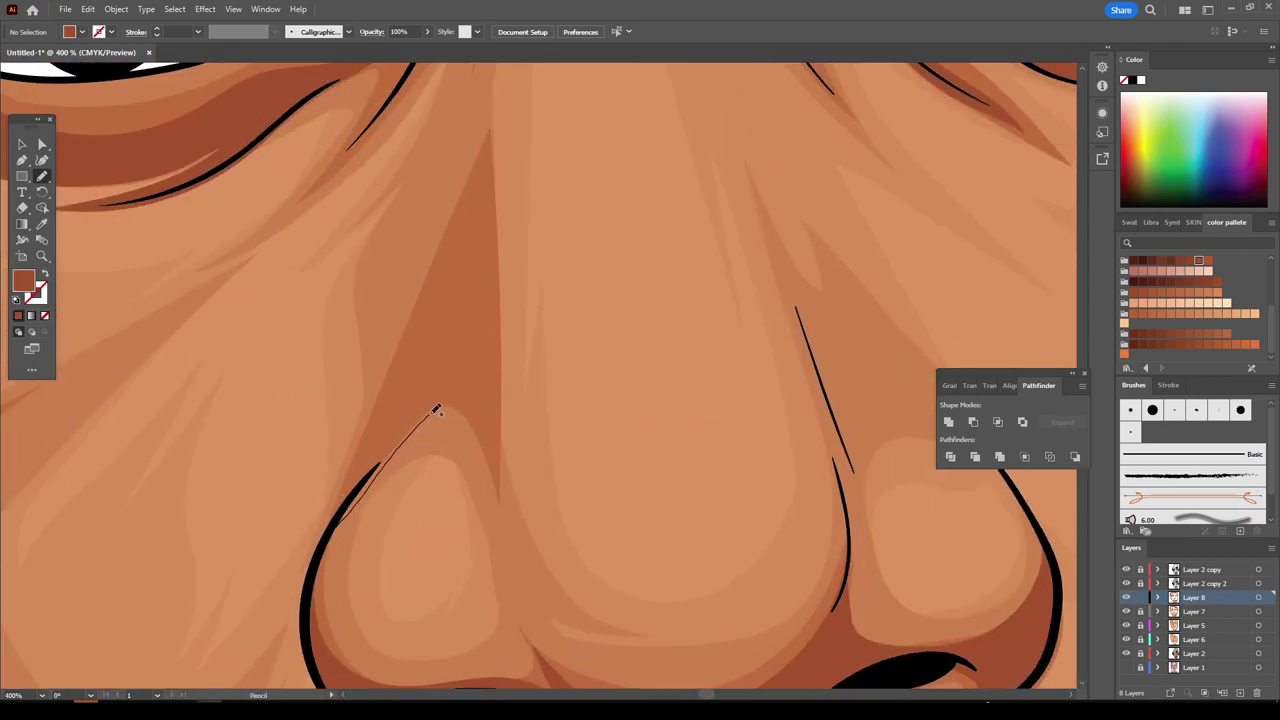
pyautogui.moveTo(436, 410); pyautogui.dragTo(341, 496)
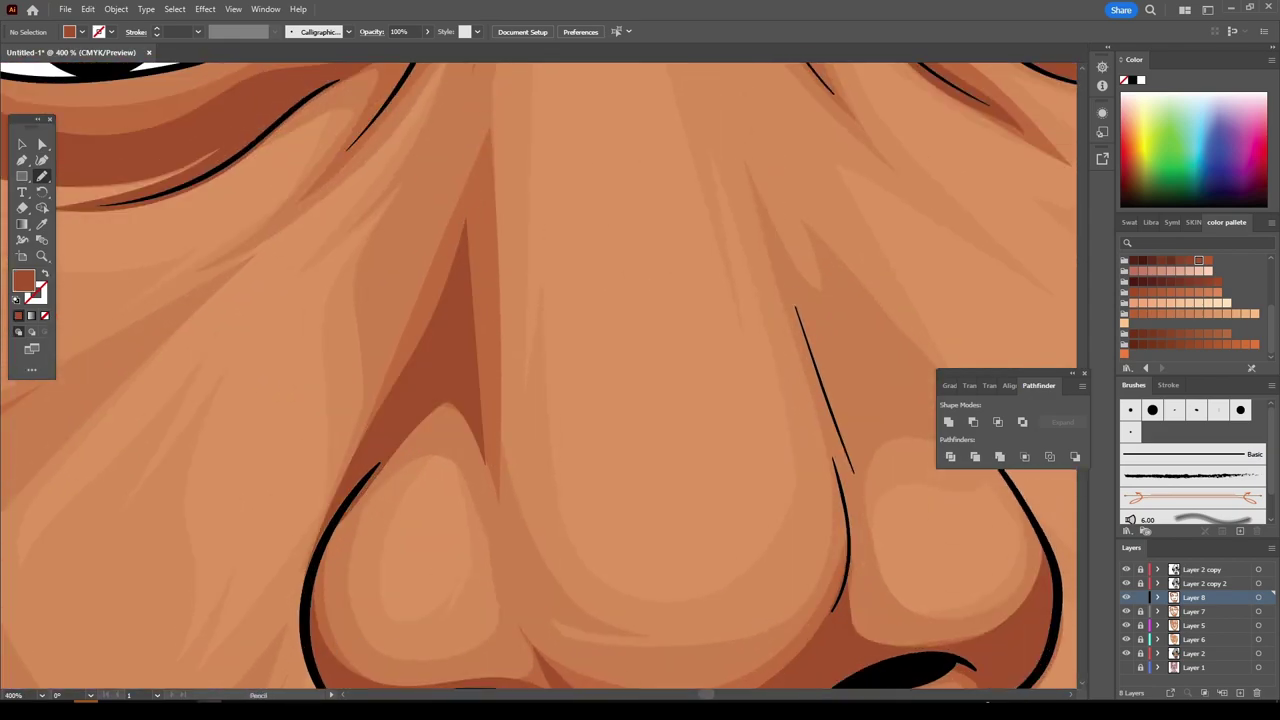
# - Trace a thin pencil line along the lower chin
pyautogui.hotkey('ctrl', '1')
pyautogui.hotkey('ctrl', '-')
pyautogui.hotkey('ctrl', '-')
pyautogui.hotkey('ctrl', '-')
pyautogui.hotkey('ctrl', '1')
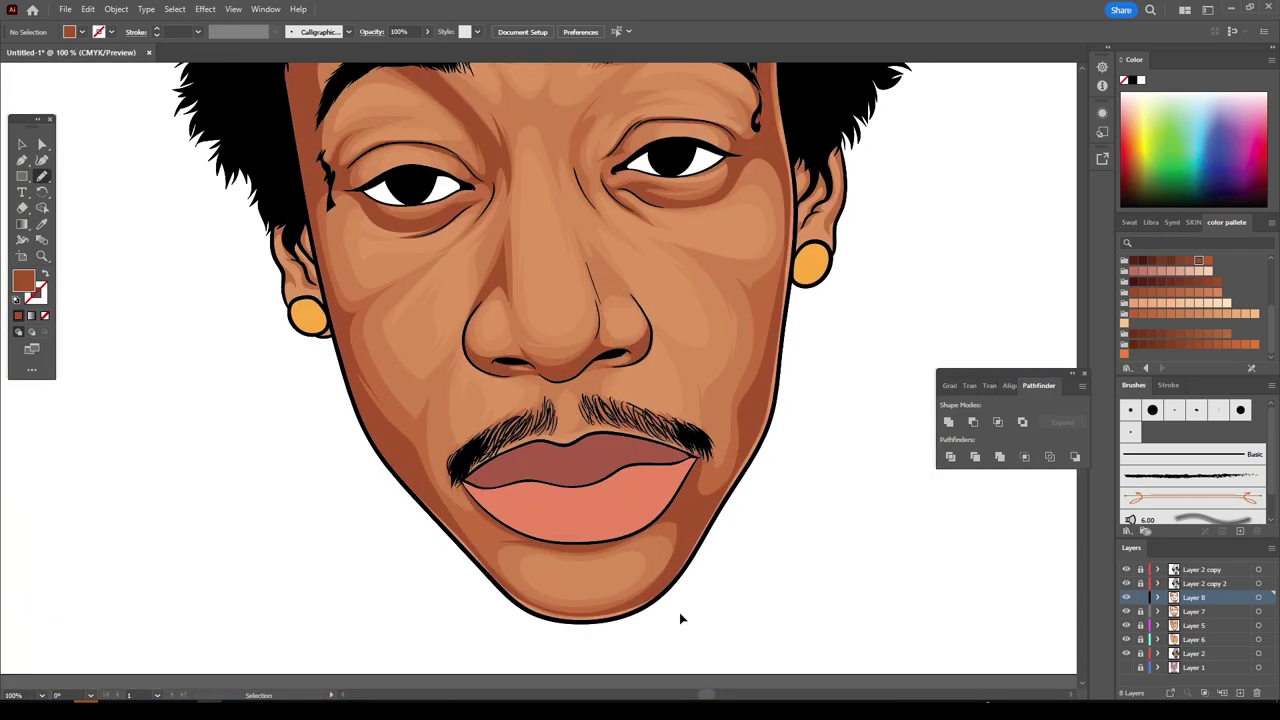
pyautogui.scroll(-3, 665, 620)
pyautogui.hotkey('ctrl', '+')
pyautogui.hotkey('ctrl', '+')
pyautogui.hotkey('ctrl', '+')
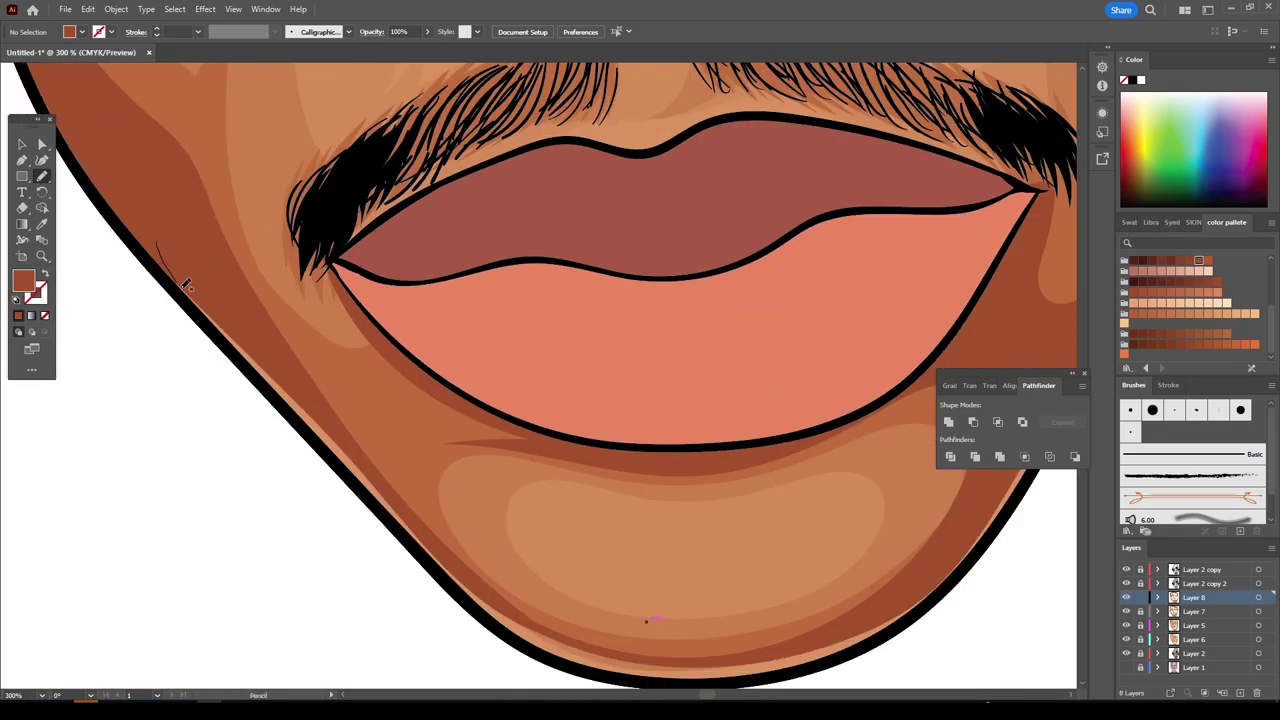
pyautogui.scroll(-1, 352, 392)
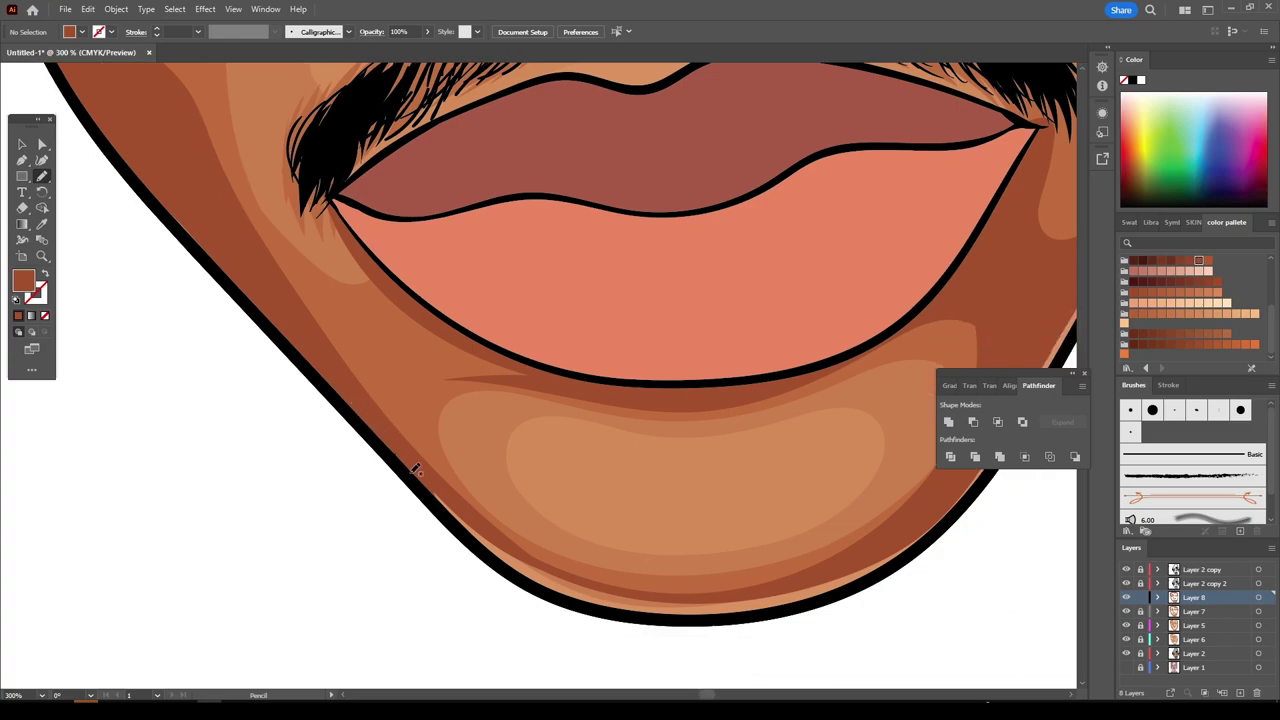
pyautogui.moveTo(948, 508); pyautogui.dragTo(675, 588)
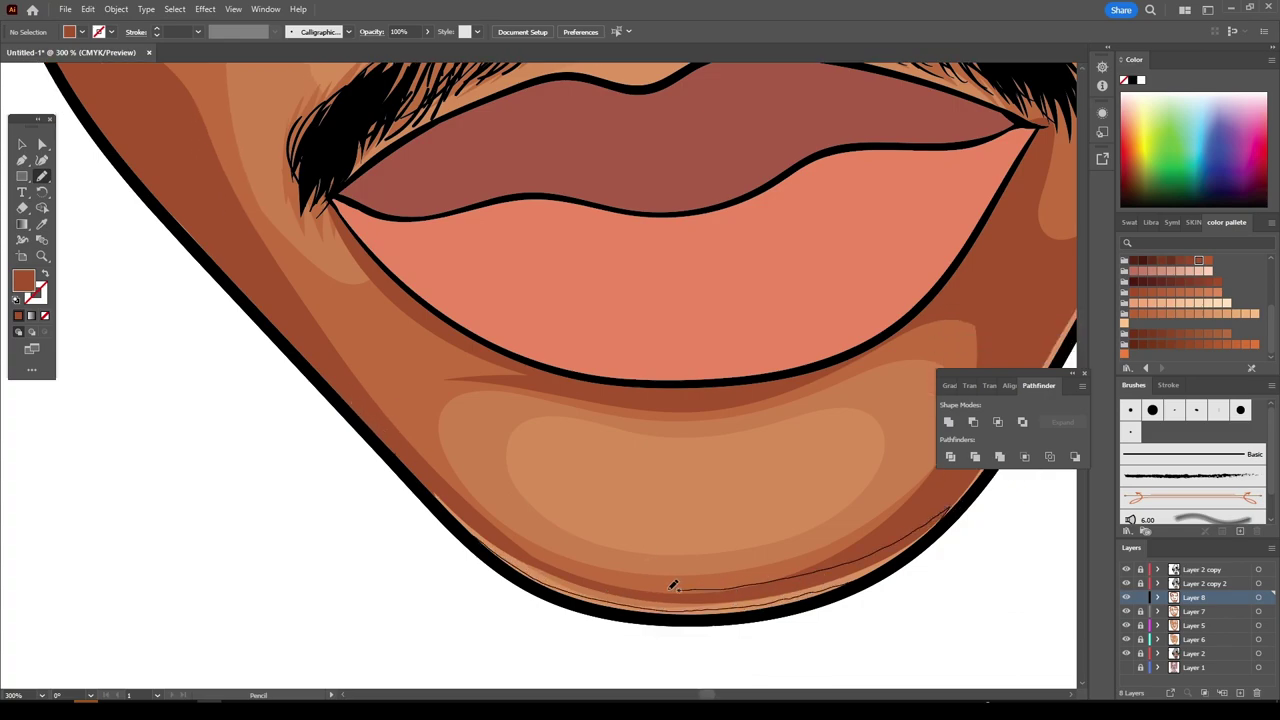
# - Draw thin strokes along the right jawline
pyautogui.hotkey('ctrl', '-')
pyautogui.scroll(2, 708, 530)
pyautogui.moveTo(660, 435); pyautogui.dragTo(656, 465)
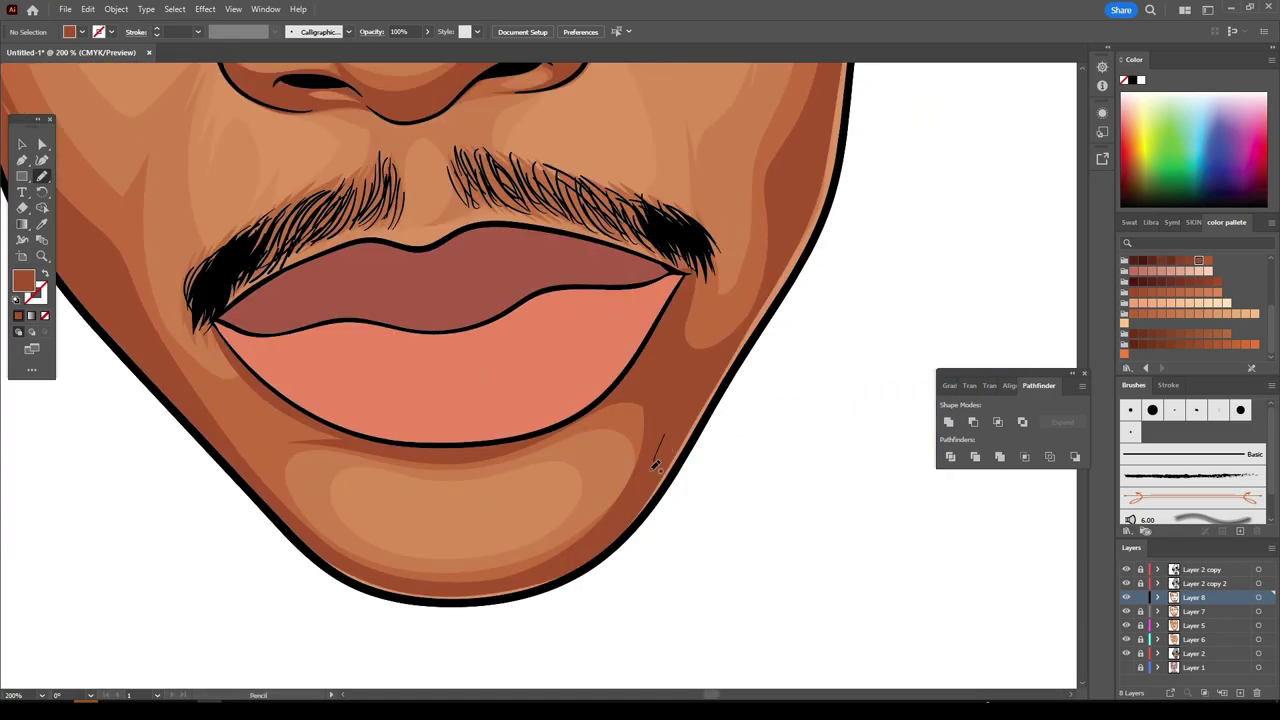
pyautogui.scroll(2, 735, 390)
pyautogui.moveTo(768, 385); pyautogui.dragTo(722, 478)
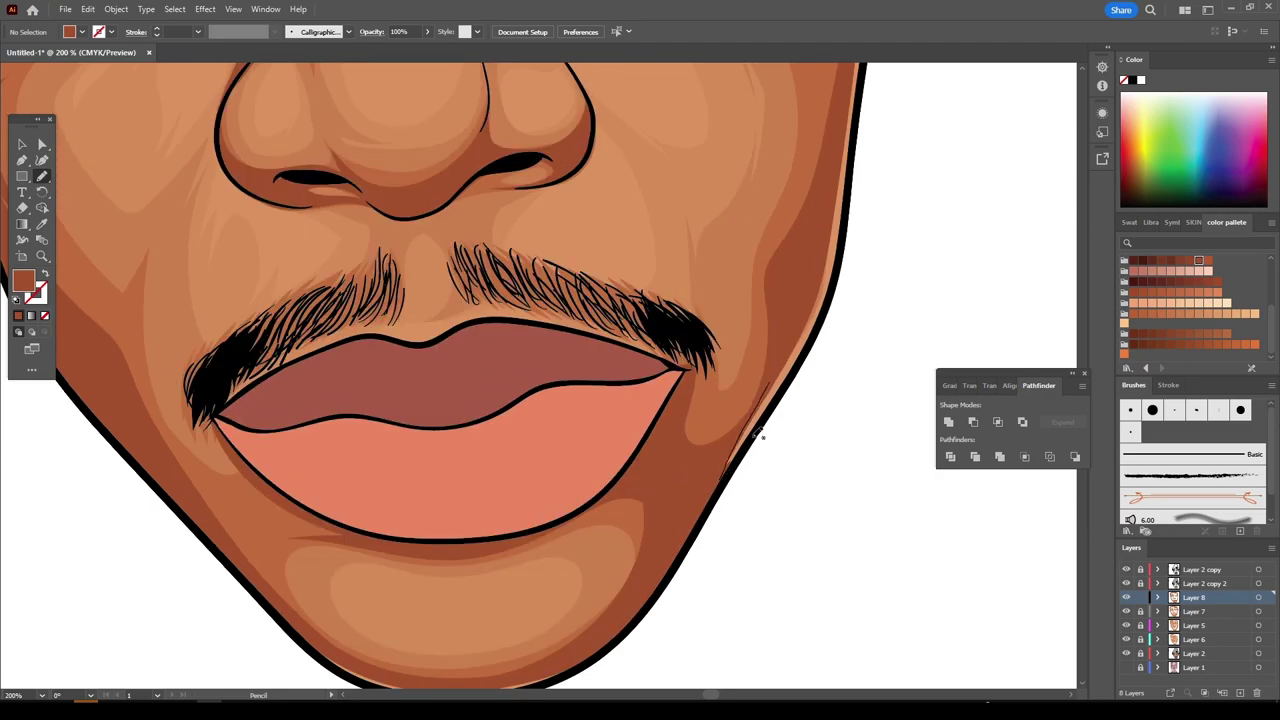
pyautogui.scroll(4, 828, 288)
pyautogui.moveTo(822, 392); pyautogui.dragTo(827, 496)
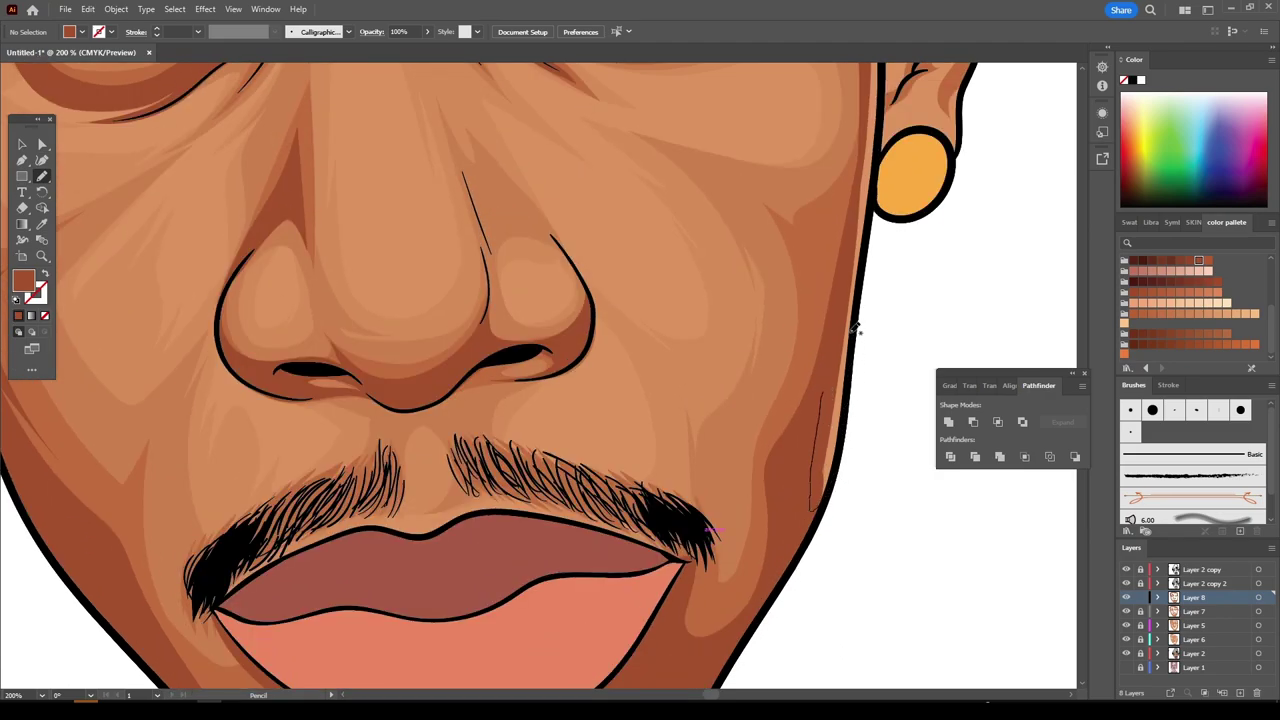
pyautogui.moveTo(852, 288); pyautogui.dragTo(826, 494)
# - Trace a thin line along the left jawline
pyautogui.hotkey('ctrl', '0')
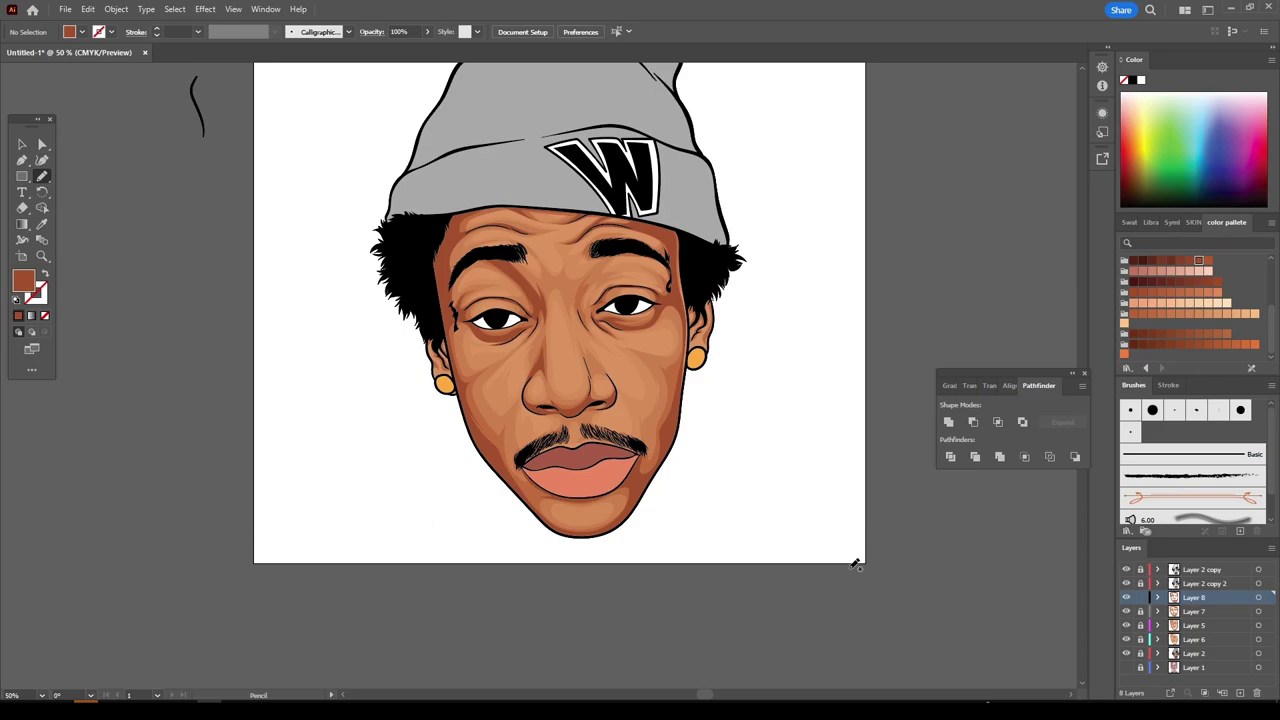
pyautogui.scroll(3, 771, 548)
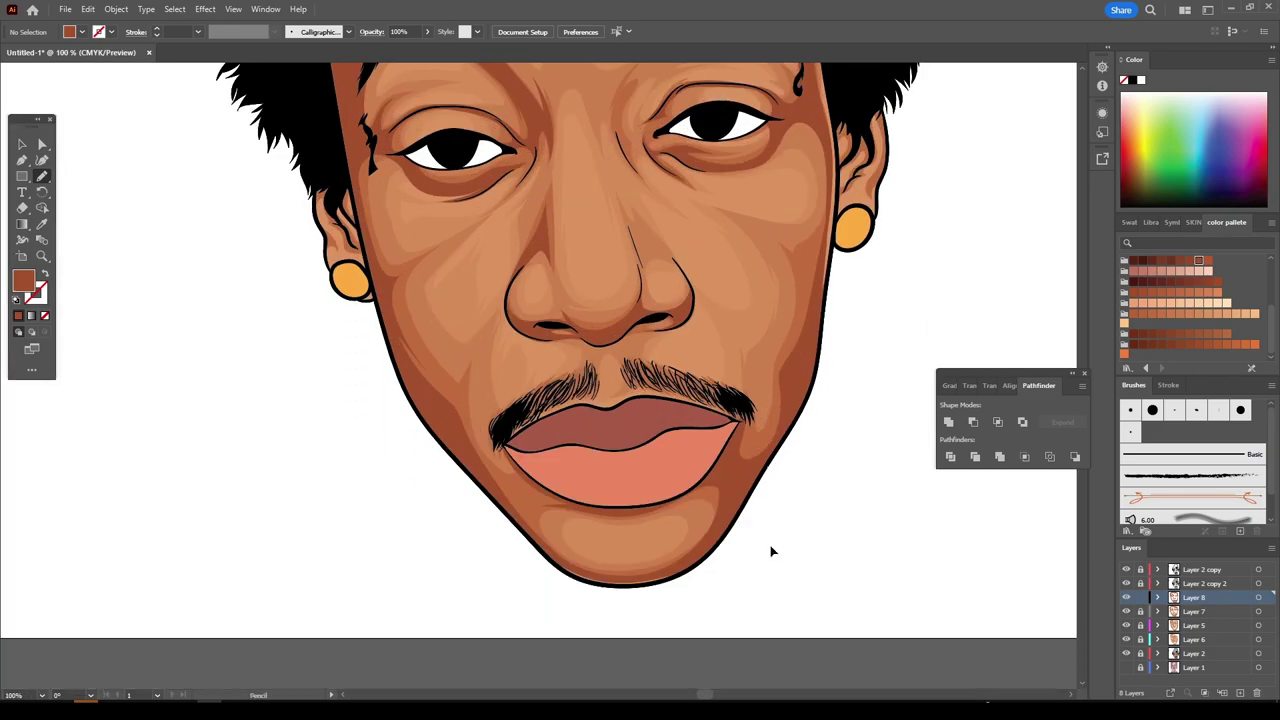
pyautogui.scroll(3, 777, 528)
pyautogui.moveTo(285, 435)
pyautogui.mouseDown()
pyautogui.moveTo(405, 590)
pyautogui.moveTo(172, 165)
pyautogui.mouseUp()
# - Add fine hair strands to the left and right mustache halves
pyautogui.scroll(-5, 795, 542)
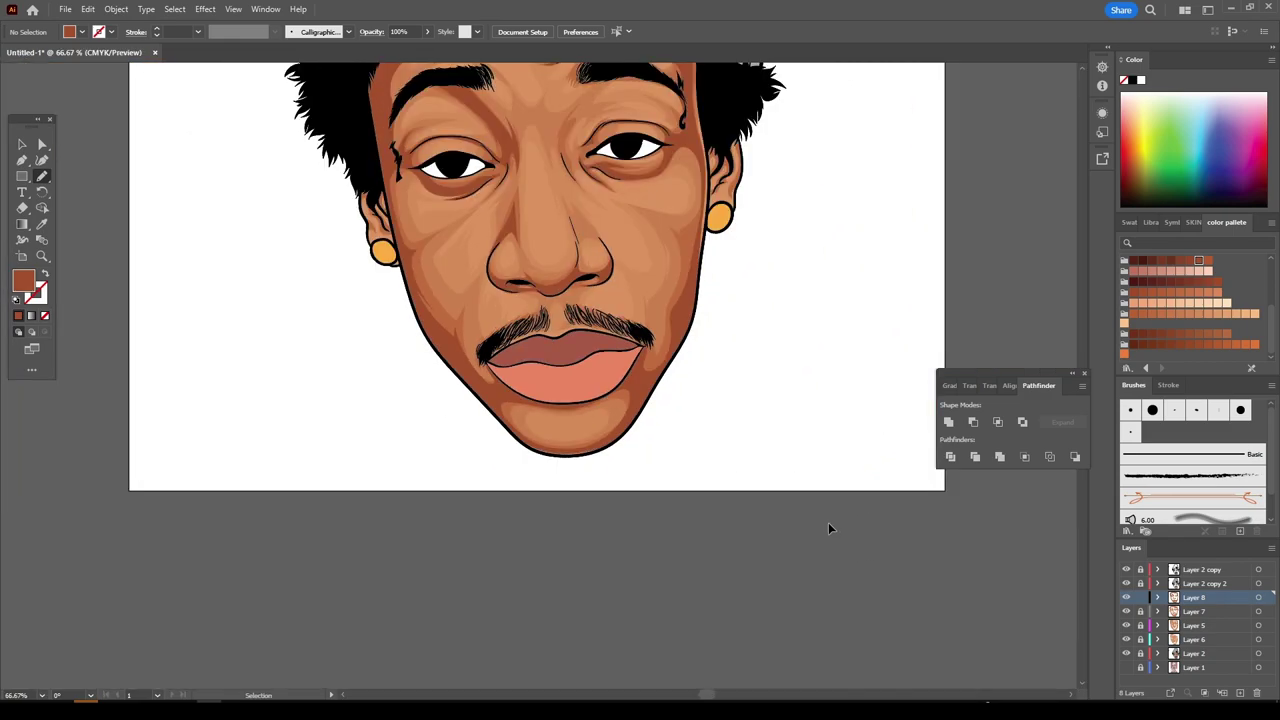
pyautogui.scroll(1, 828, 522)
pyautogui.scroll(2, 731, 514)
pyautogui.scroll(1, 737, 506)
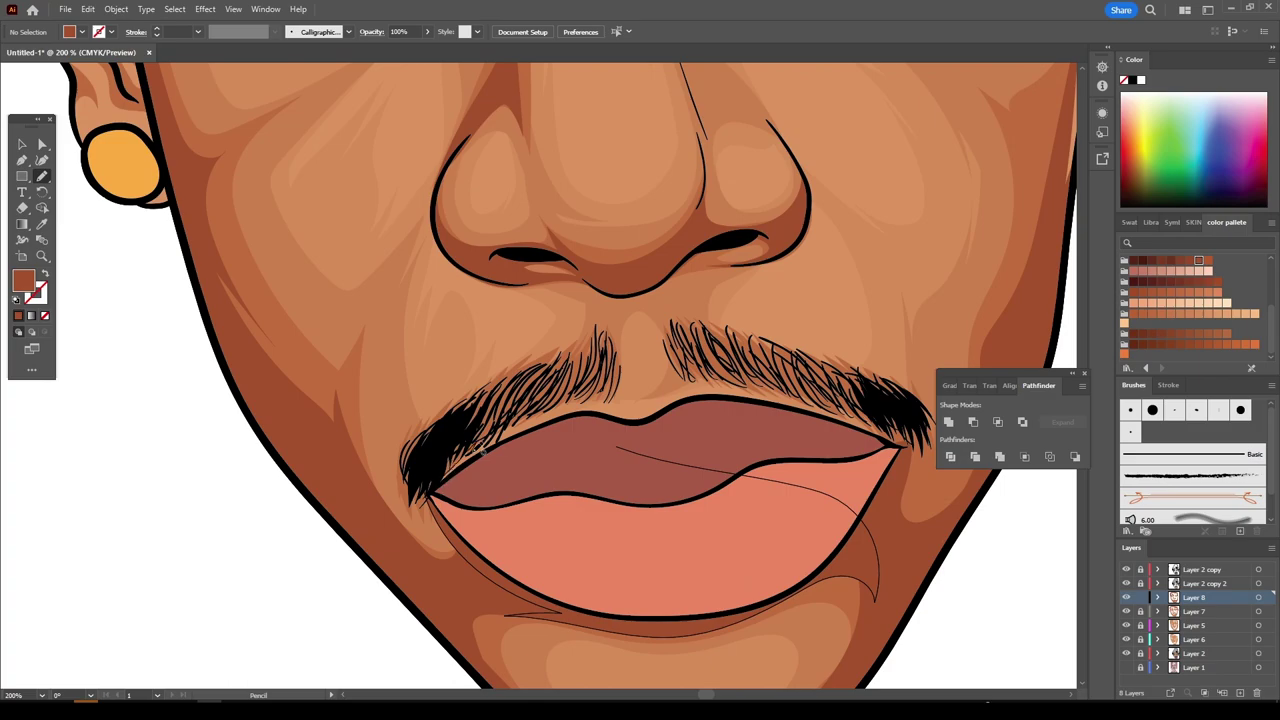
pyautogui.moveTo(618, 400)
pyautogui.mouseDown()
pyautogui.moveTo(598, 314)
pyautogui.moveTo(405, 450)
pyautogui.moveTo(410, 500)
pyautogui.mouseUp()
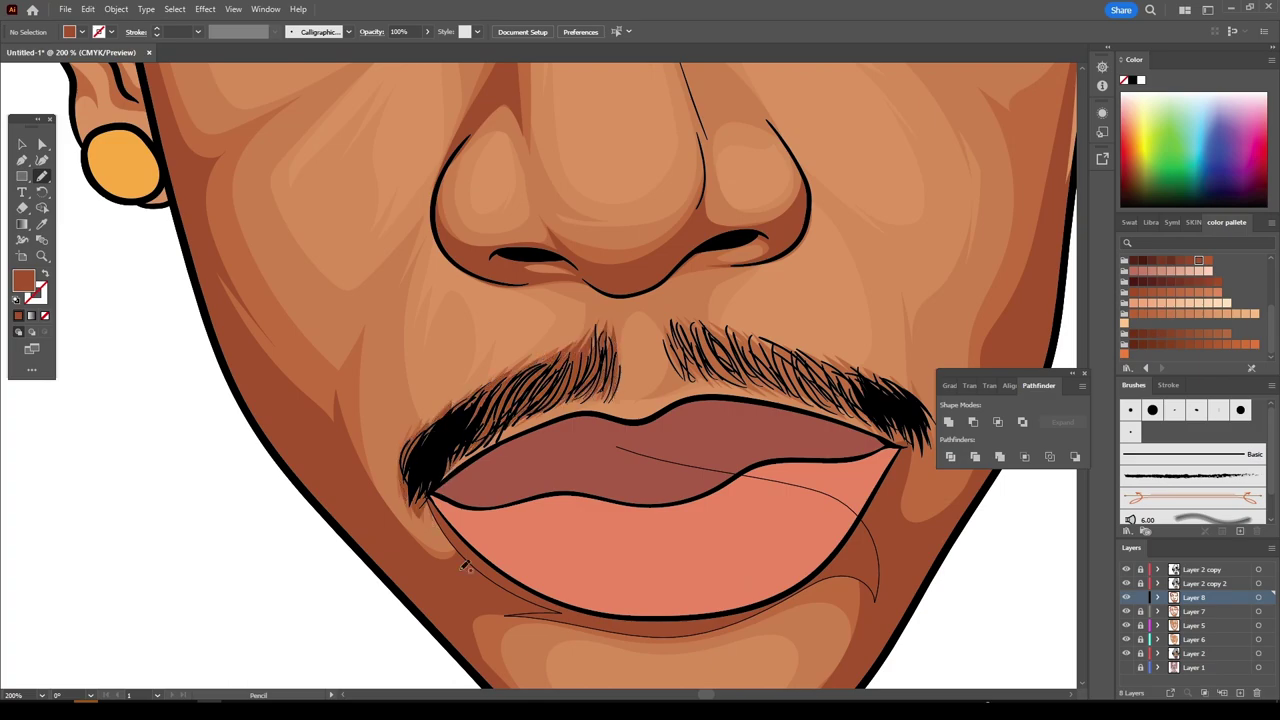
pyautogui.hotkey('ctrl', '1')
pyautogui.hotkey('ctrl', '+')
pyautogui.hotkey('ctrl', '+')
pyautogui.hotkey('ctrl', '+')
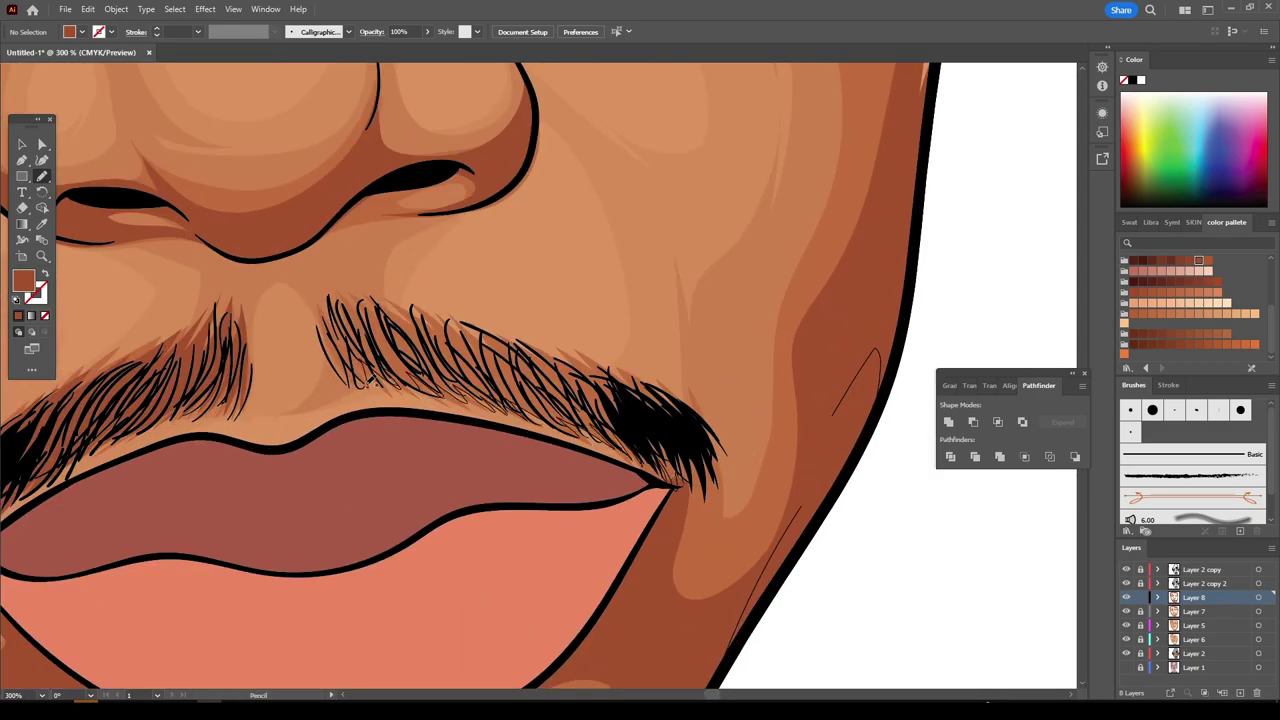
pyautogui.moveTo(352, 392)
pyautogui.mouseDown()
pyautogui.moveTo(330, 292)
pyautogui.moveTo(630, 378)
pyautogui.mouseUp()
pyautogui.moveTo(705, 432)
pyautogui.mouseDown()
pyautogui.moveTo(716, 505)
pyautogui.moveTo(668, 558)
pyautogui.mouseUp()
# - Zoom and scroll to review the eyes, face and cap
pyautogui.hotkey('ctrl', '-')
pyautogui.hotkey('ctrl', '-')
pyautogui.hotkey('ctrl', '-')
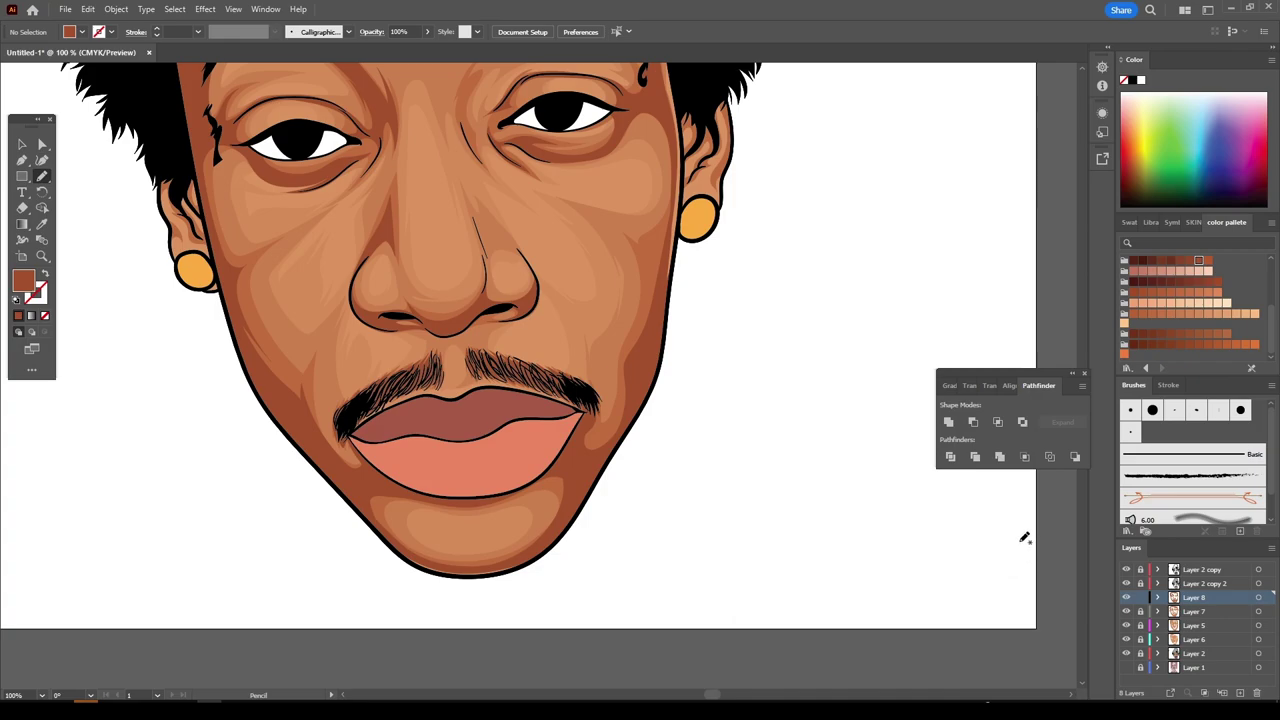
pyautogui.scroll(4, 869, 486)
pyautogui.scroll(1, 869, 480)
pyautogui.scroll(1, 771, 443)
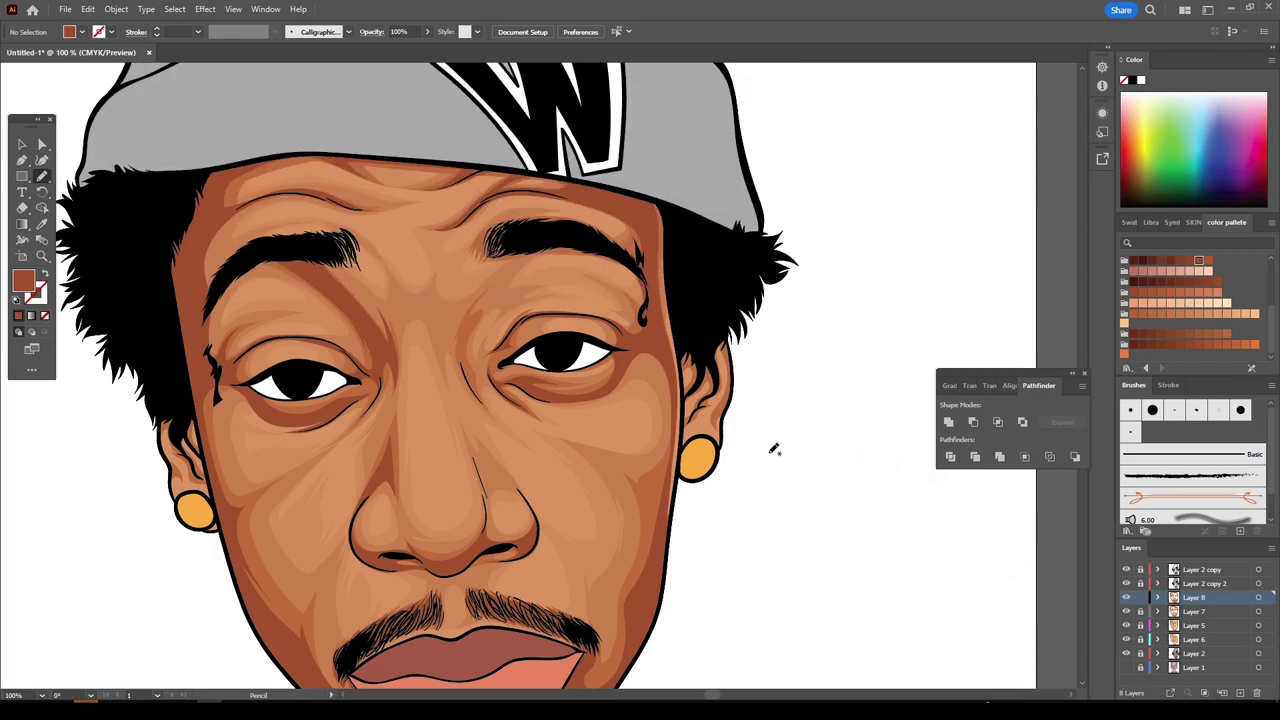
pyautogui.scroll(1, 771, 443)
pyautogui.hotkey('ctrl', '+')
pyautogui.hscroll(-2, 725, 448)
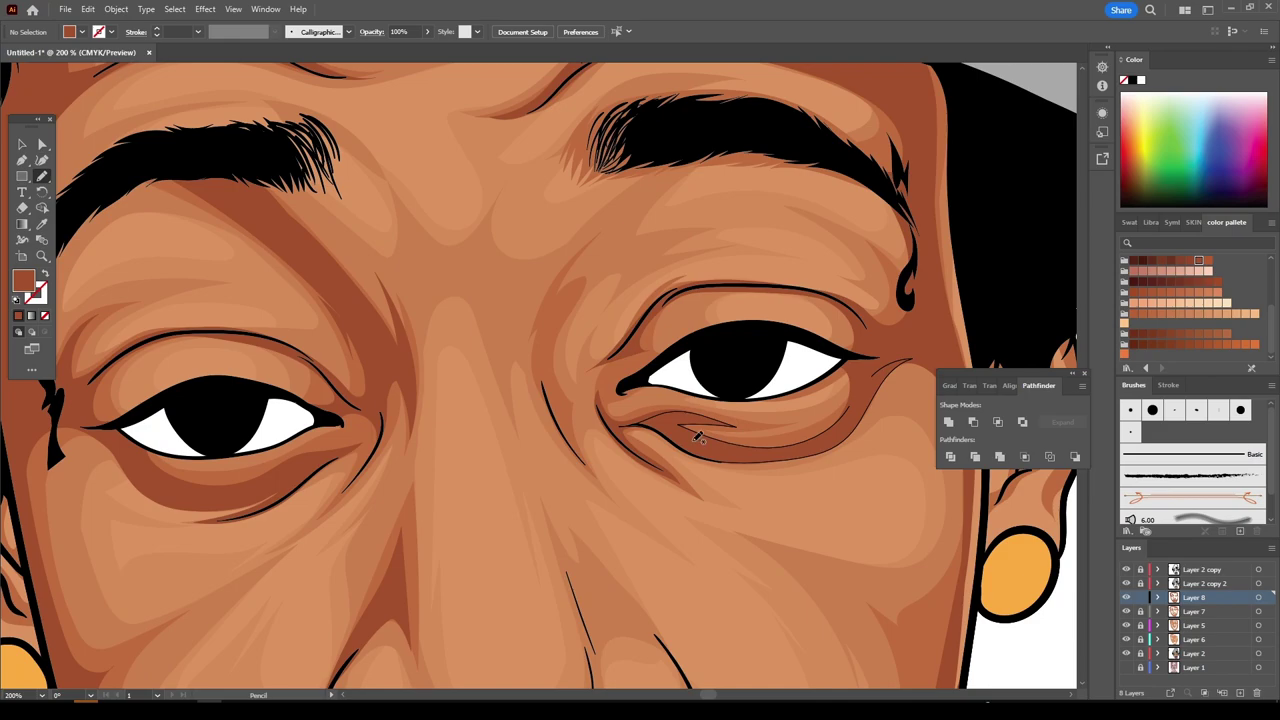
pyautogui.scroll(1, 697, 437)
pyautogui.hotkey('ctrl', '-')
pyautogui.hscroll(-1, 852, 515)
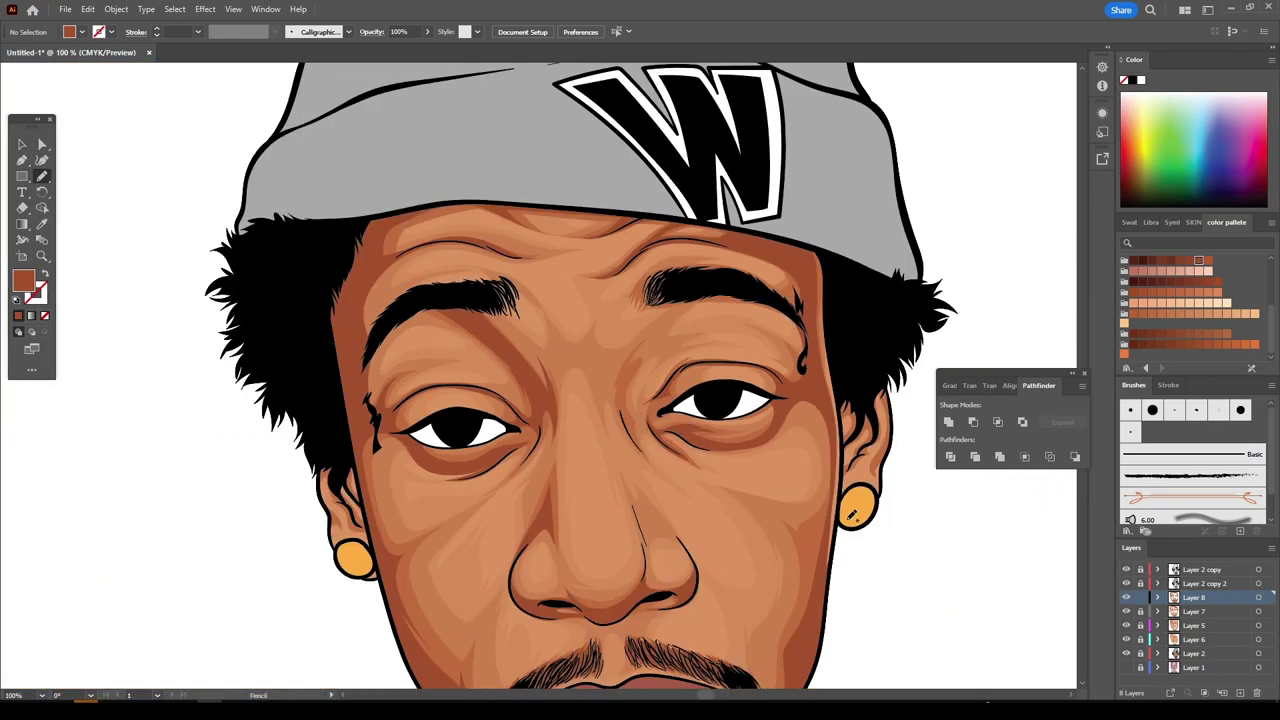
# - Make Layer 7 the active drawing layer and zoom in between the eyes
pyautogui.click(1127, 611)
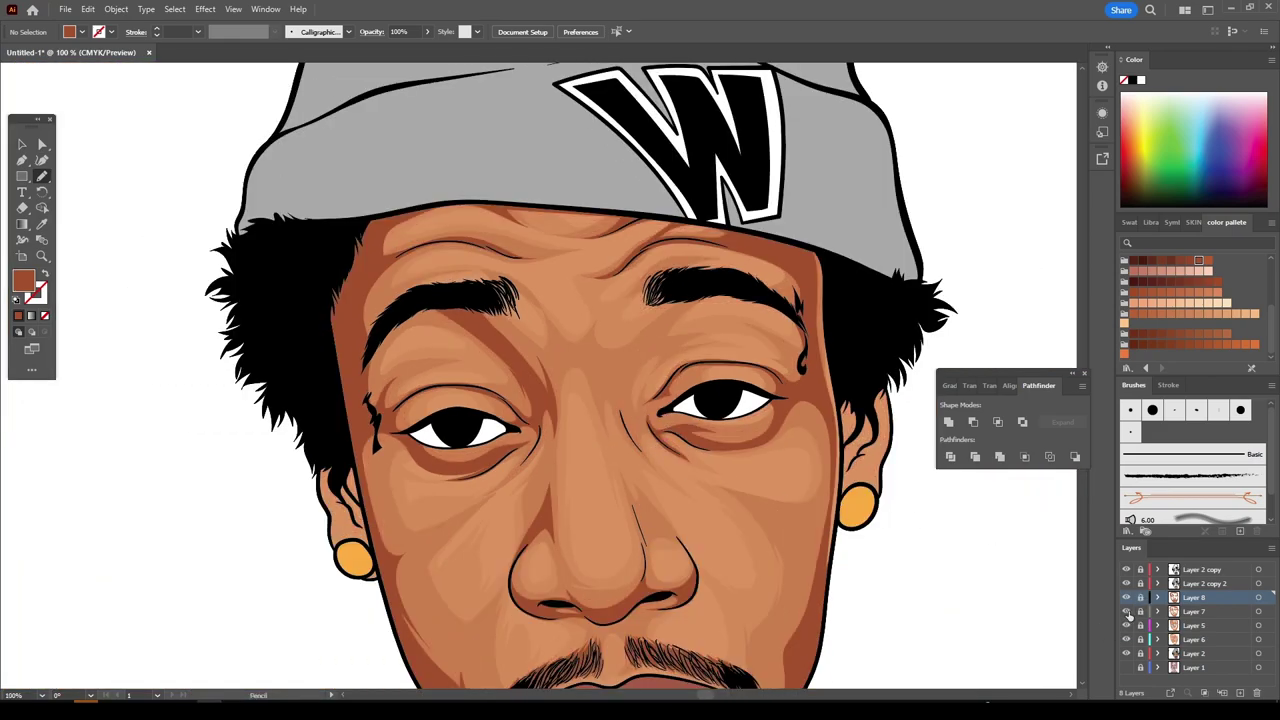
pyautogui.click(1200, 611)
pyautogui.hotkey('ctrl', '-')
pyautogui.hotkey('ctrl', '+')
pyautogui.hotkey('ctrl', '+')
pyautogui.hotkey('ctrl', '+')
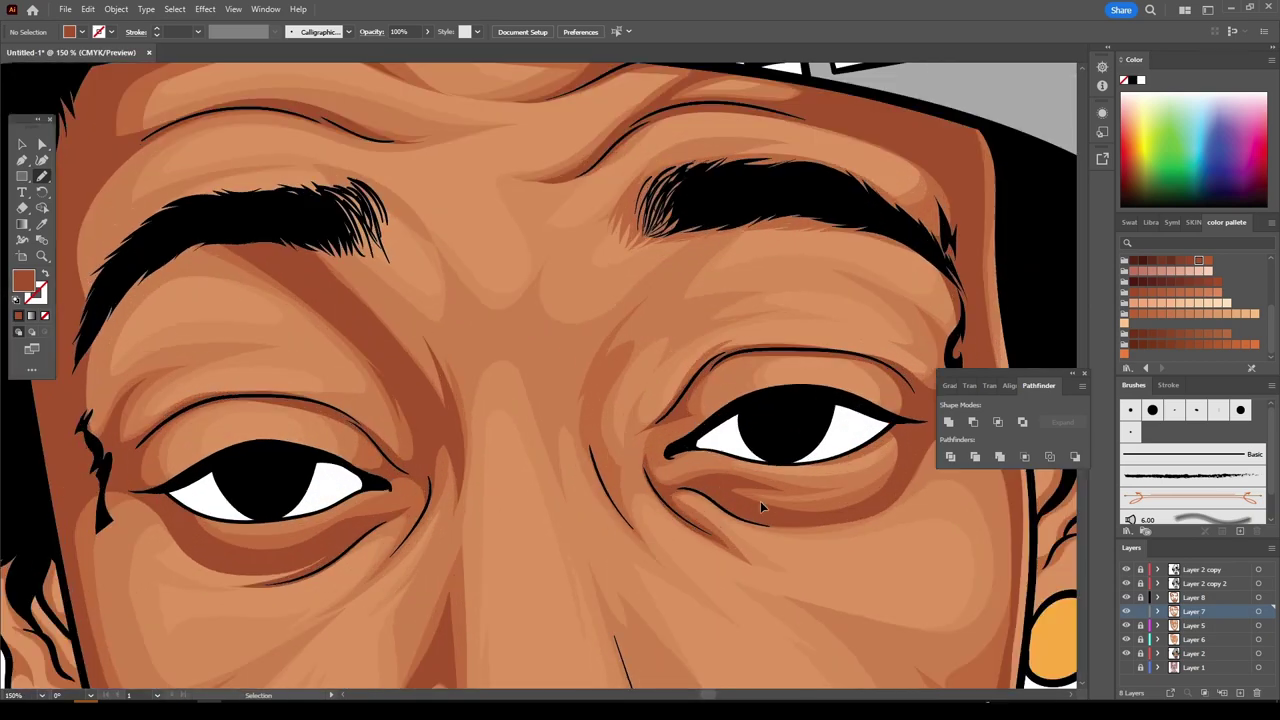
pyautogui.hotkey('ctrl', '+')
pyautogui.hotkey('ctrl', '+')
# - Sample the lighter skin tone and sketch a highlight outline between the brows
pyautogui.press('i')
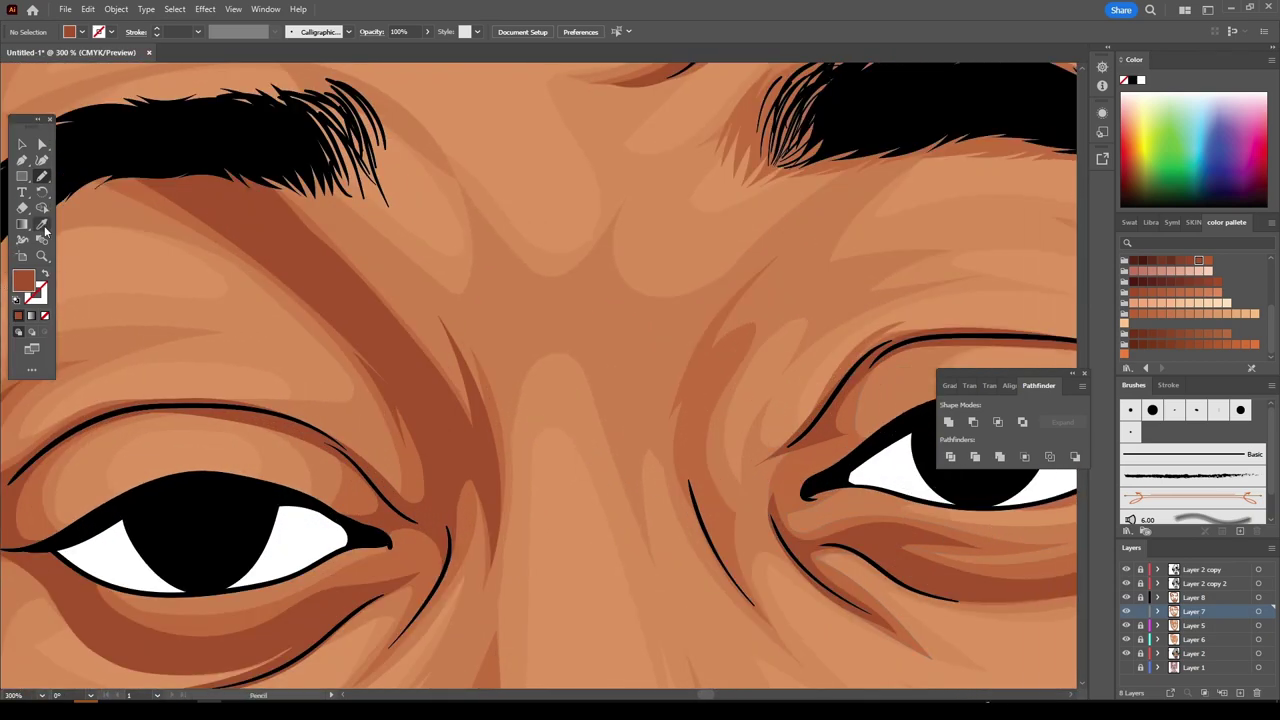
pyautogui.click(720, 441)
pyautogui.press('n')
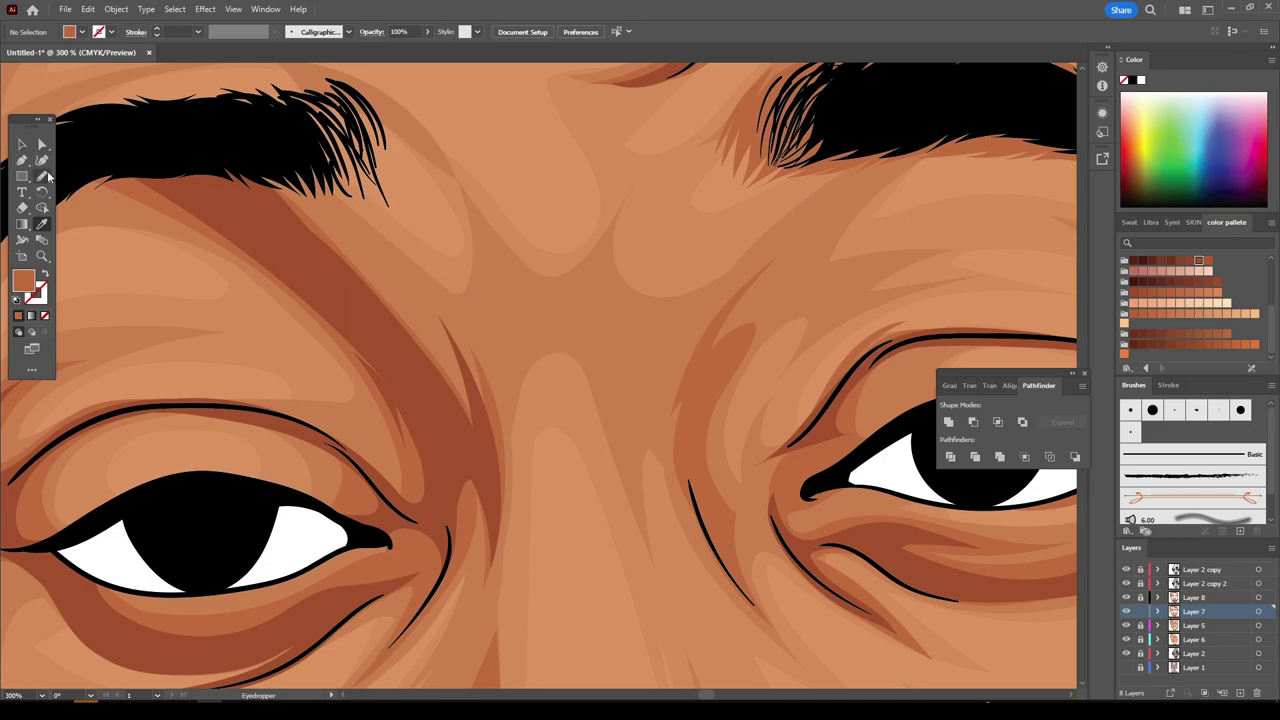
pyautogui.scroll(2, 480, 377)
pyautogui.moveTo(372, 379); pyautogui.dragTo(505, 575)
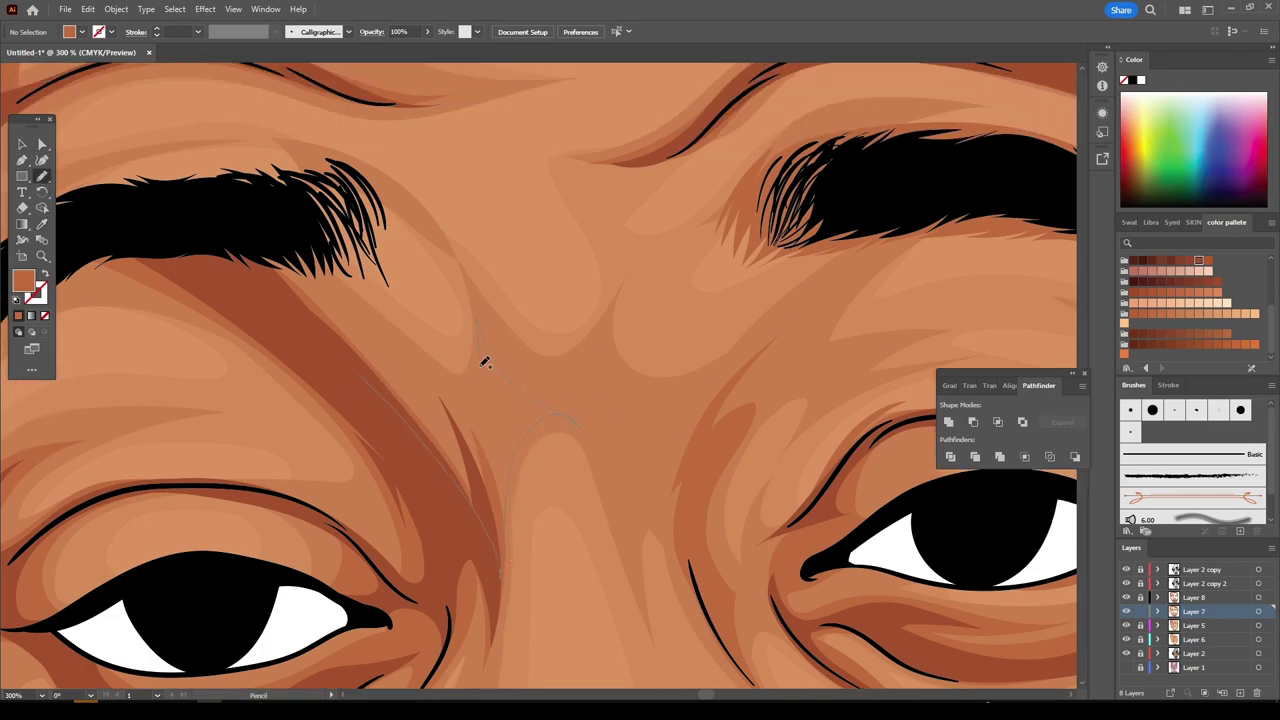
pyautogui.hotkey('ctrl', '-')
pyautogui.hotkey('ctrl', '-')
pyautogui.hotkey('ctrl', '-')
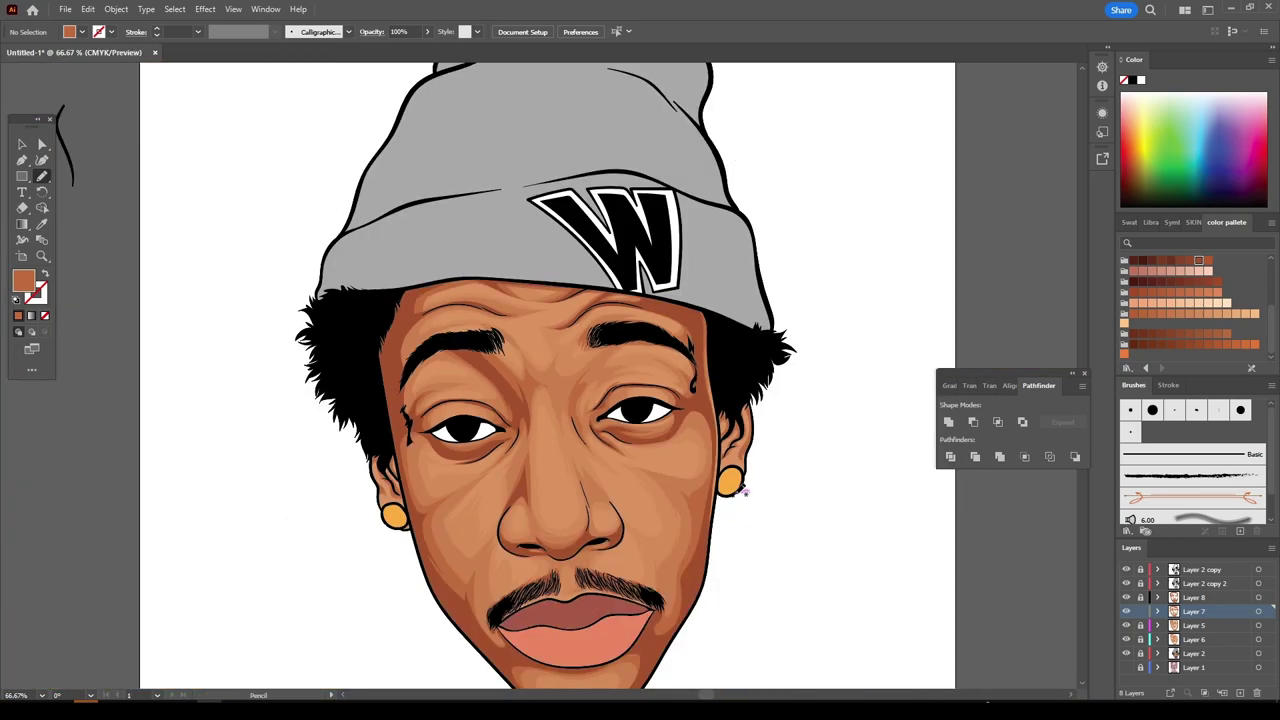
pyautogui.hotkey('ctrl', '-')
pyautogui.hotkey('ctrl', '+')
pyautogui.hotkey('ctrl', '+')
pyautogui.hotkey('ctrl', '+')
pyautogui.hotkey('ctrl', '+')
pyautogui.hotkey('ctrl', '+')
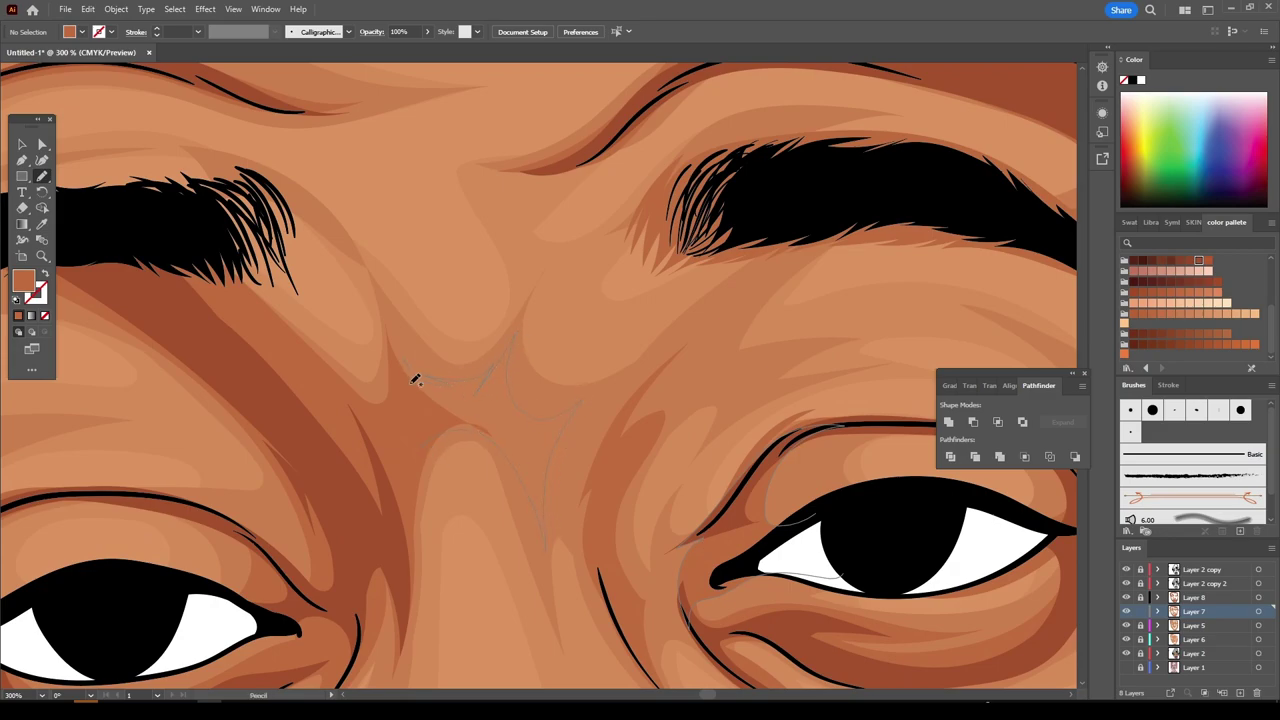
pyautogui.hotkey('ctrl', '-')
pyautogui.hotkey('ctrl', '-')
pyautogui.hotkey('ctrl', '-')
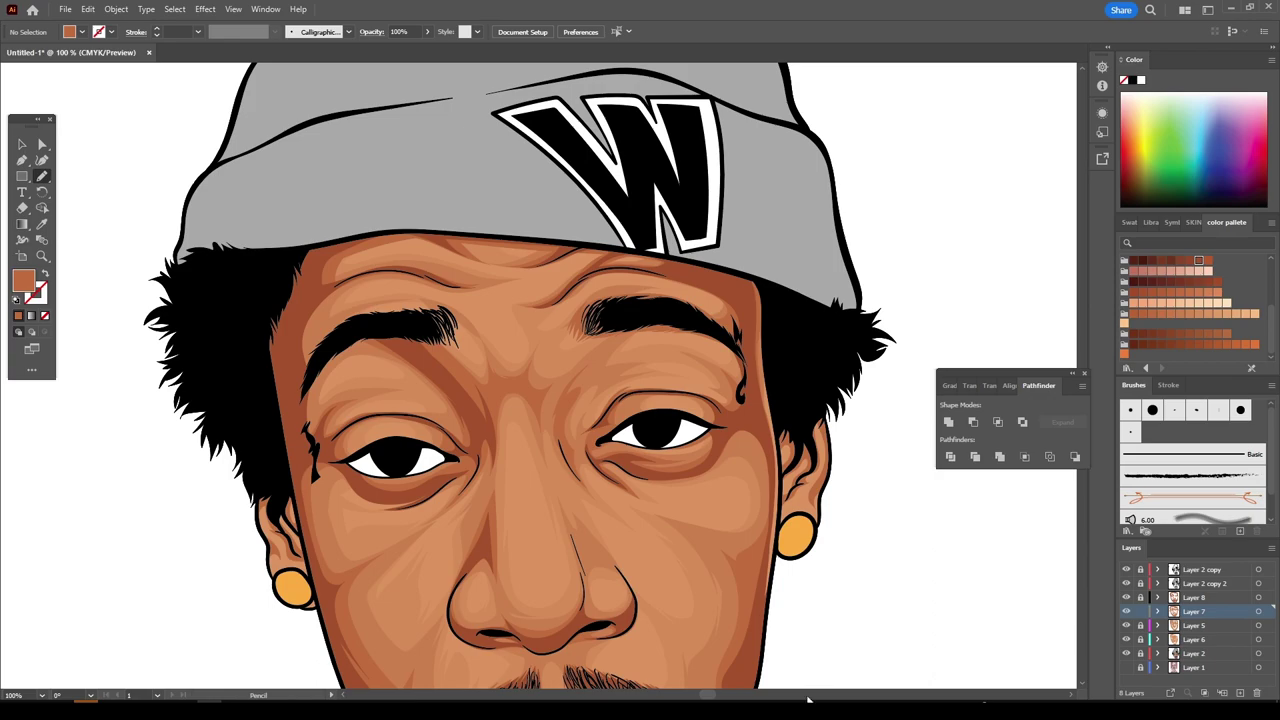
pyautogui.hotkey('ctrl', '0')
pyautogui.hotkey('ctrl', '+')
pyautogui.hotkey('ctrl', '+')
pyautogui.hotkey('ctrl', '+')
# - Sketch highlight outlines above the eyelid crease and under the left eyebrow
pyautogui.moveTo(447, 529); pyautogui.dragTo(424, 542)
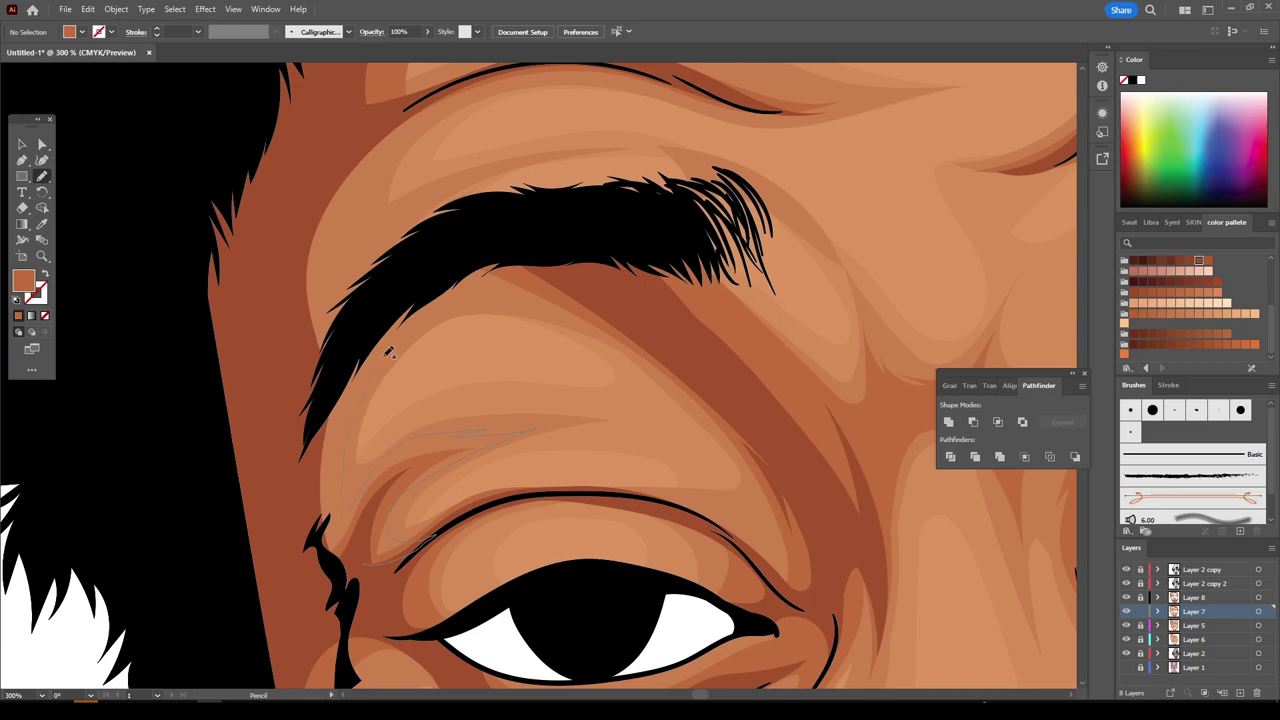
pyautogui.moveTo(525, 262); pyautogui.dragTo(312, 445)
pyautogui.scroll(4, 344, 513)
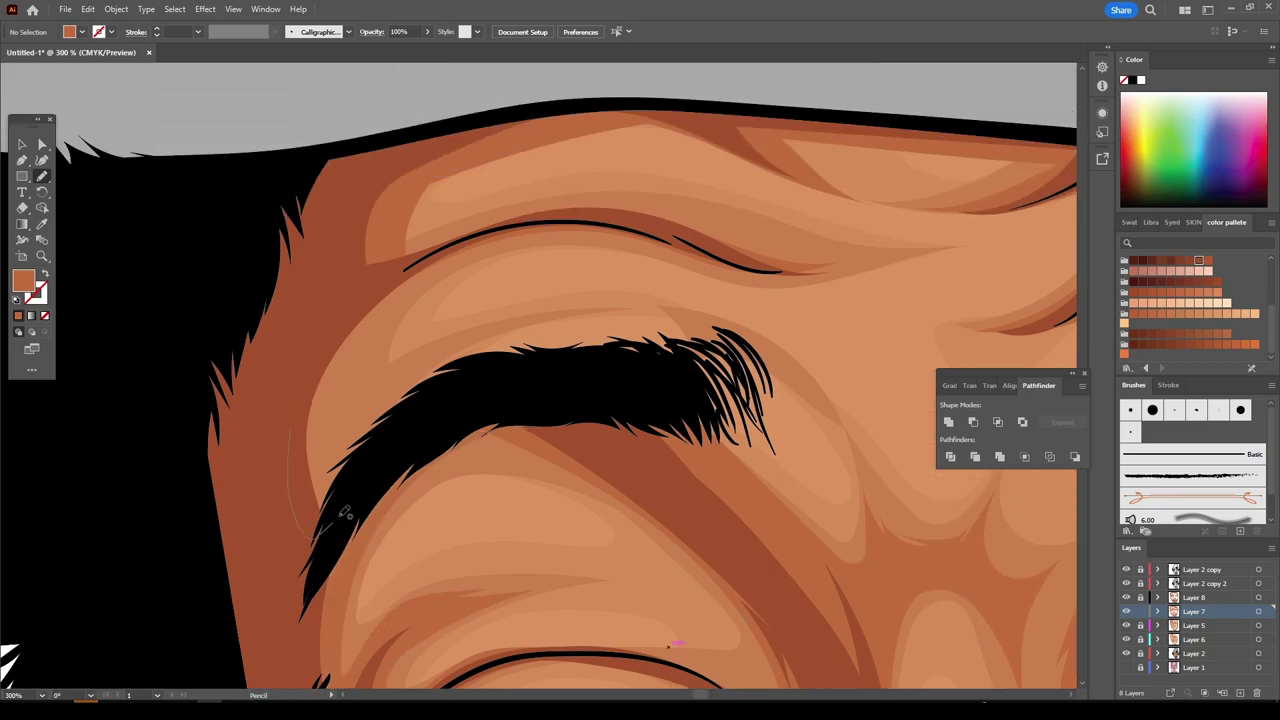
pyautogui.moveTo(344, 513); pyautogui.dragTo(408, 398)
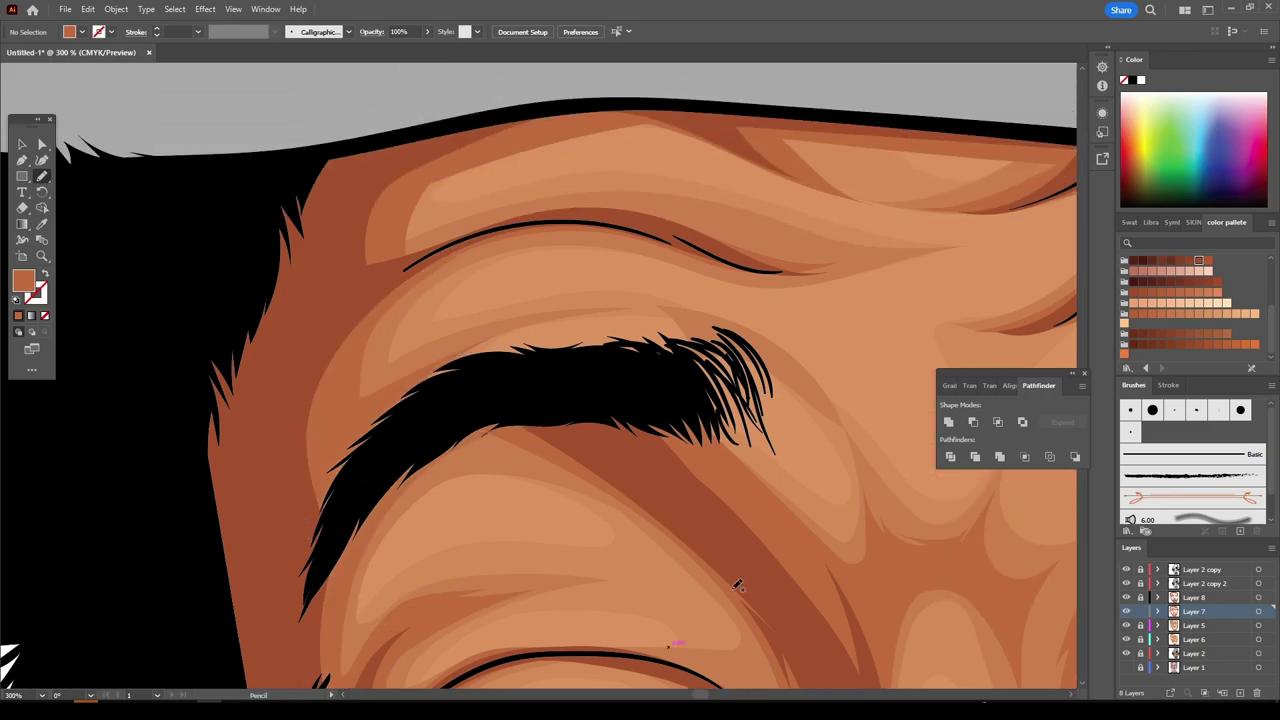
pyautogui.scroll(-4, 737, 586)
pyautogui.scroll(-1, 735, 572)
pyautogui.hotkey('ctrl', '1')
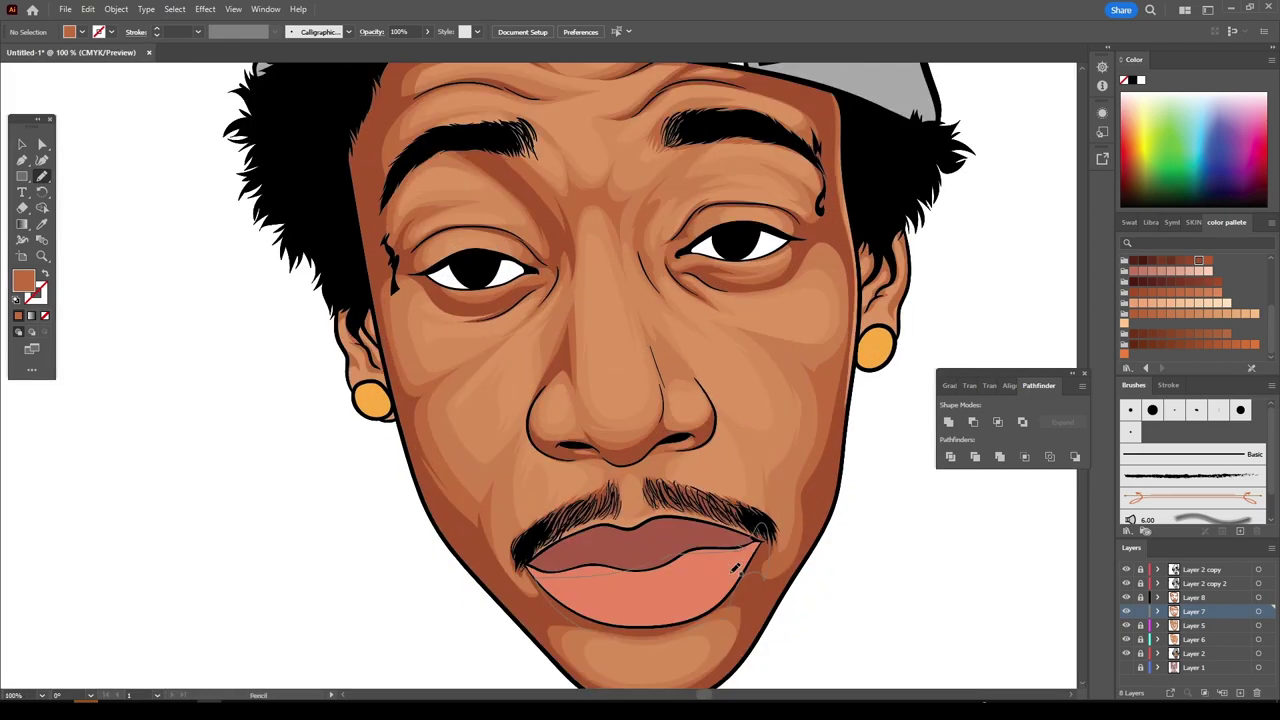
# - On Layer 7, draw skin-tone shading shapes beside the nose and along the lower nose
pyautogui.scroll(-1, 735, 568)
pyautogui.scroll(3, 748, 571)
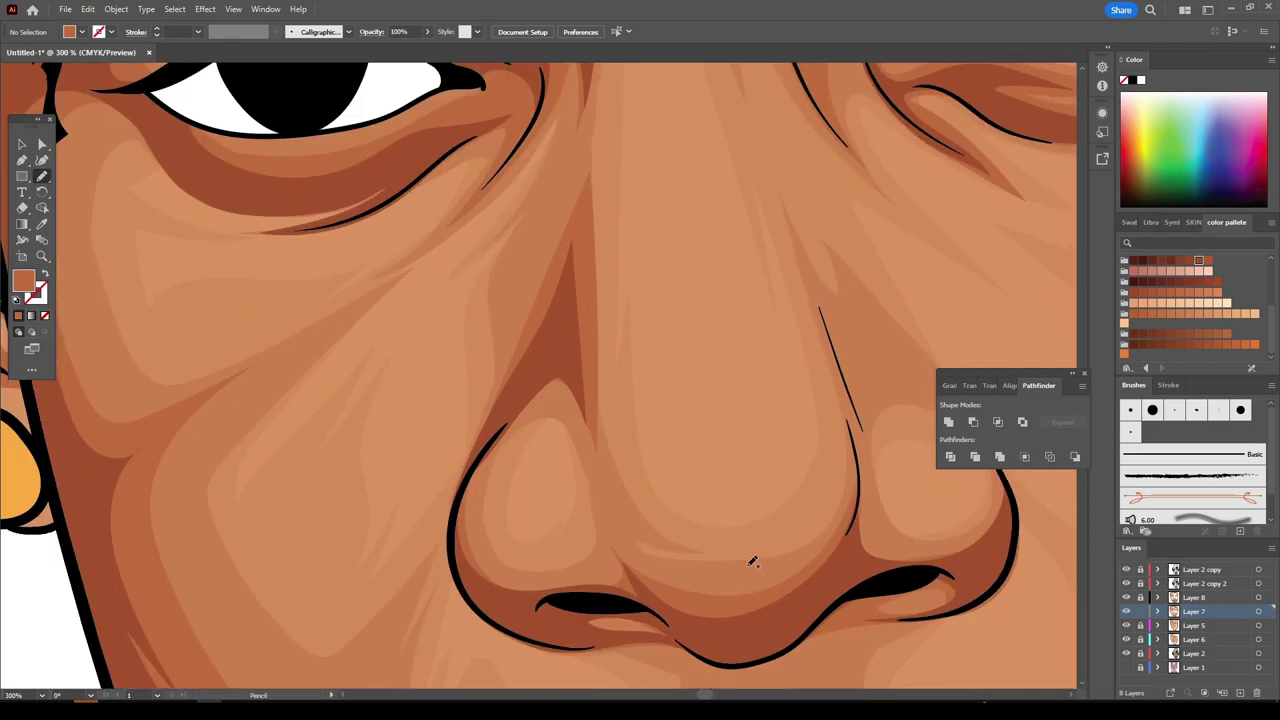
pyautogui.scroll(1, 748, 557)
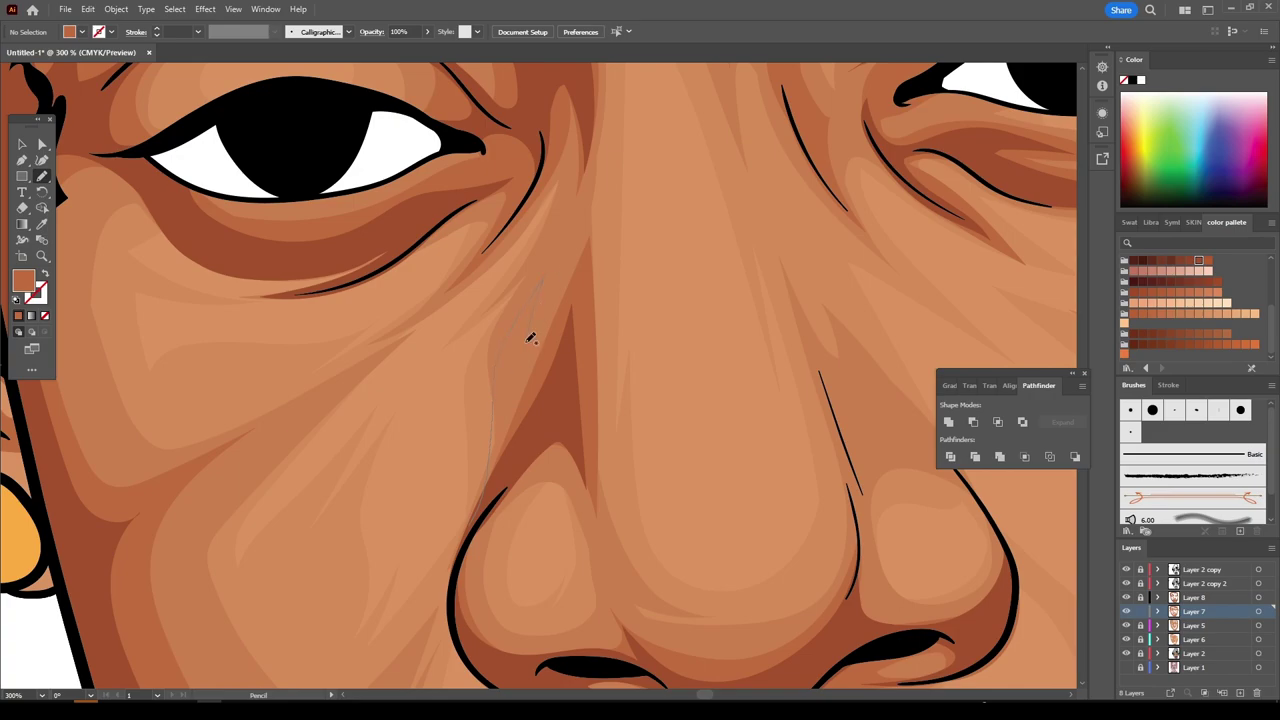
pyautogui.moveTo(600, 284); pyautogui.dragTo(565, 453)
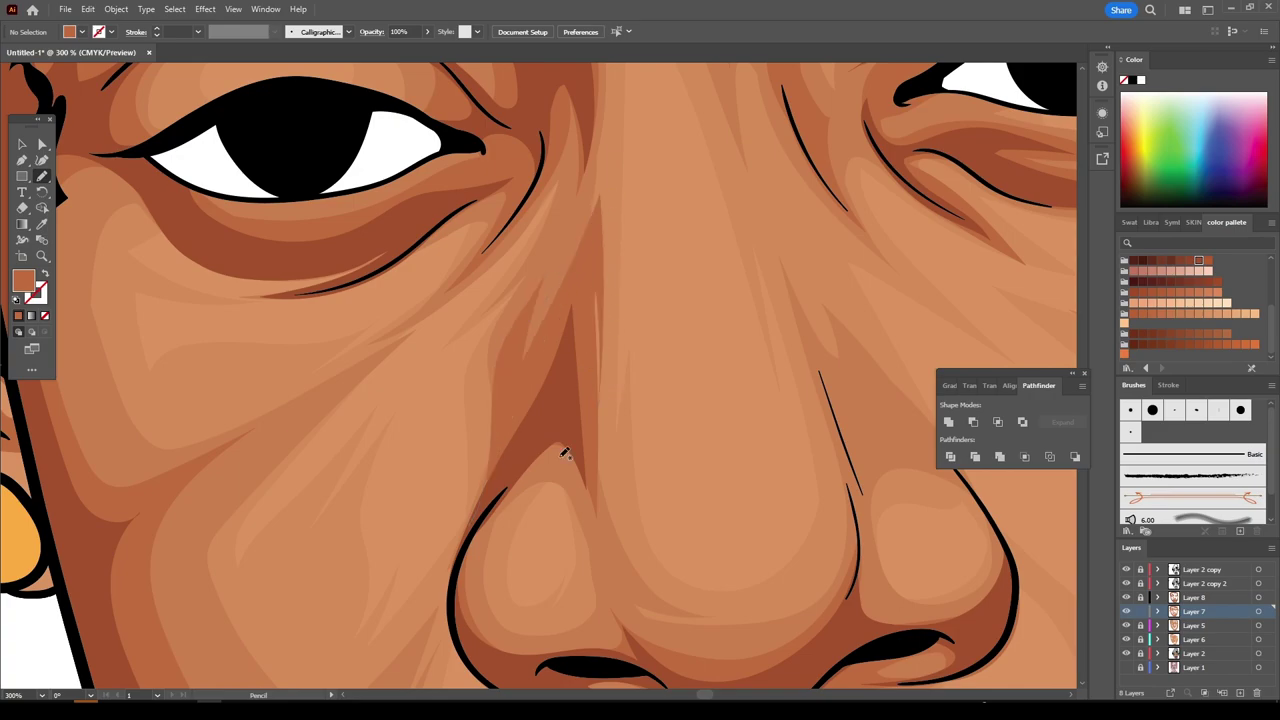
pyautogui.scroll(-3, 678, 547)
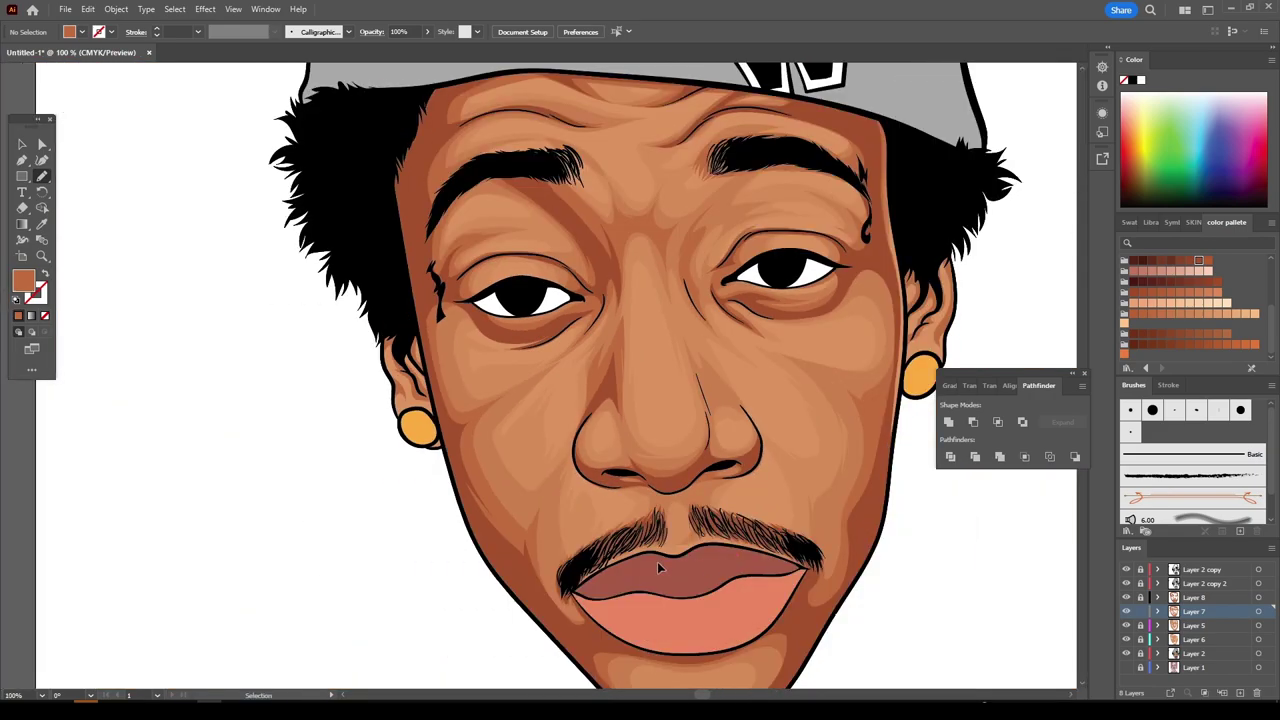
pyautogui.scroll(1, 657, 561)
pyautogui.scroll(2, 655, 561)
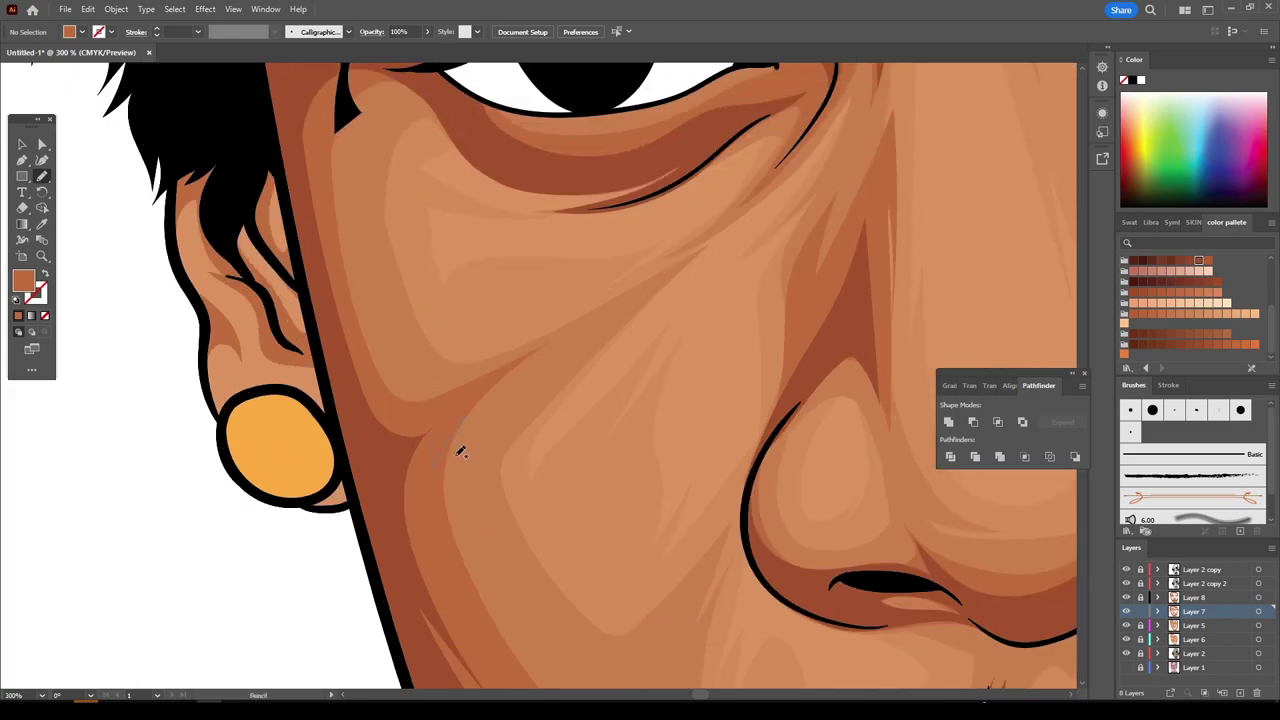
pyautogui.scroll(-2, 462, 412)
pyautogui.scroll(2, 389, 543)
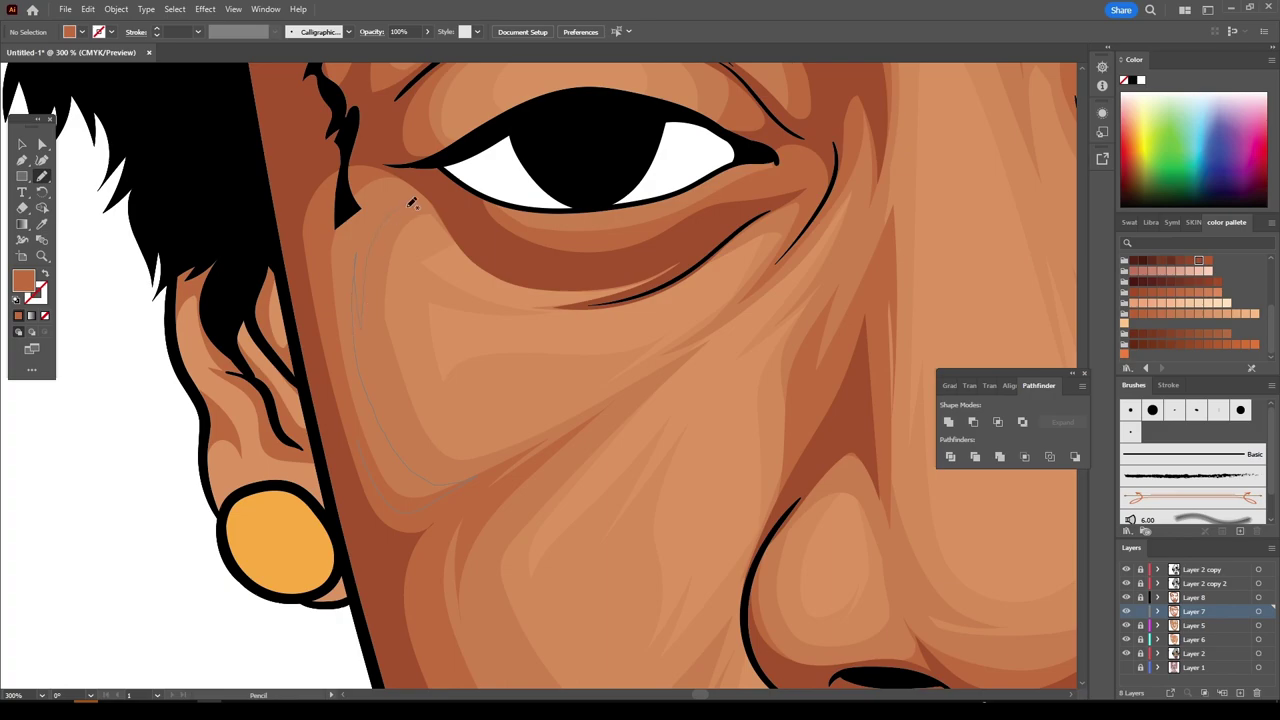
pyautogui.scroll(-1, 371, 443)
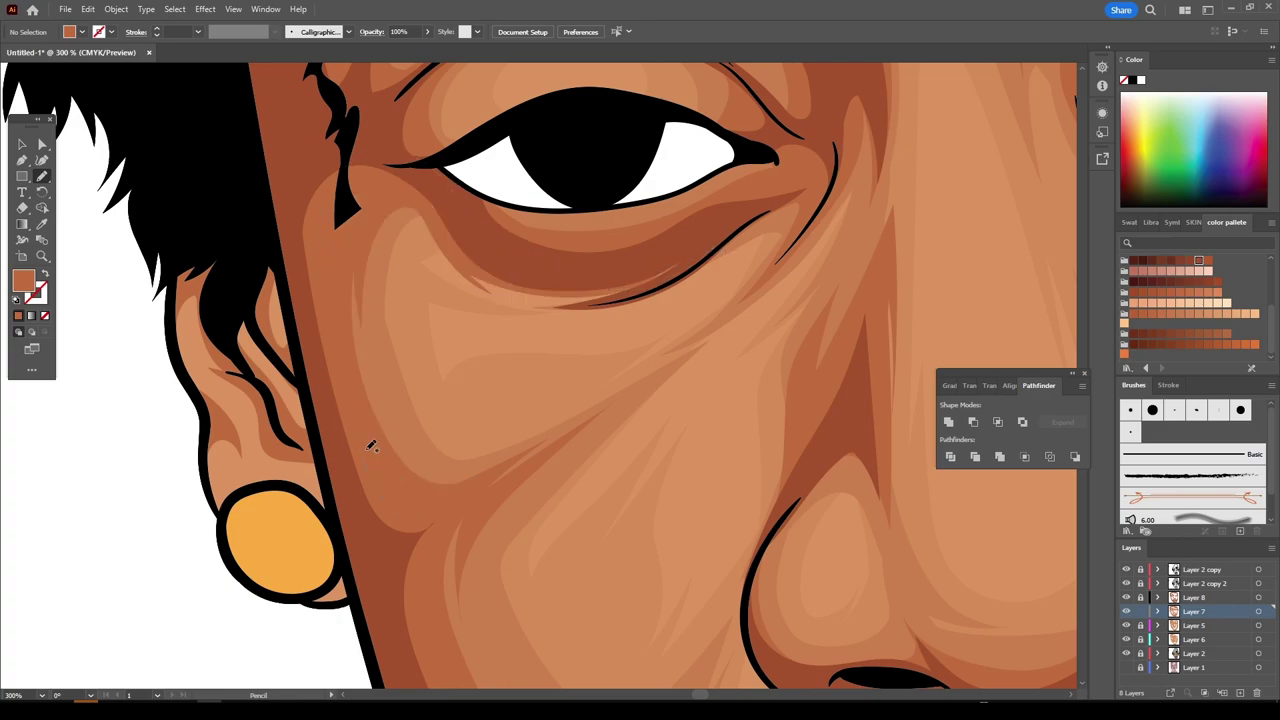
pyautogui.scroll(-1, 371, 443)
pyautogui.scroll(-1, 371, 443)
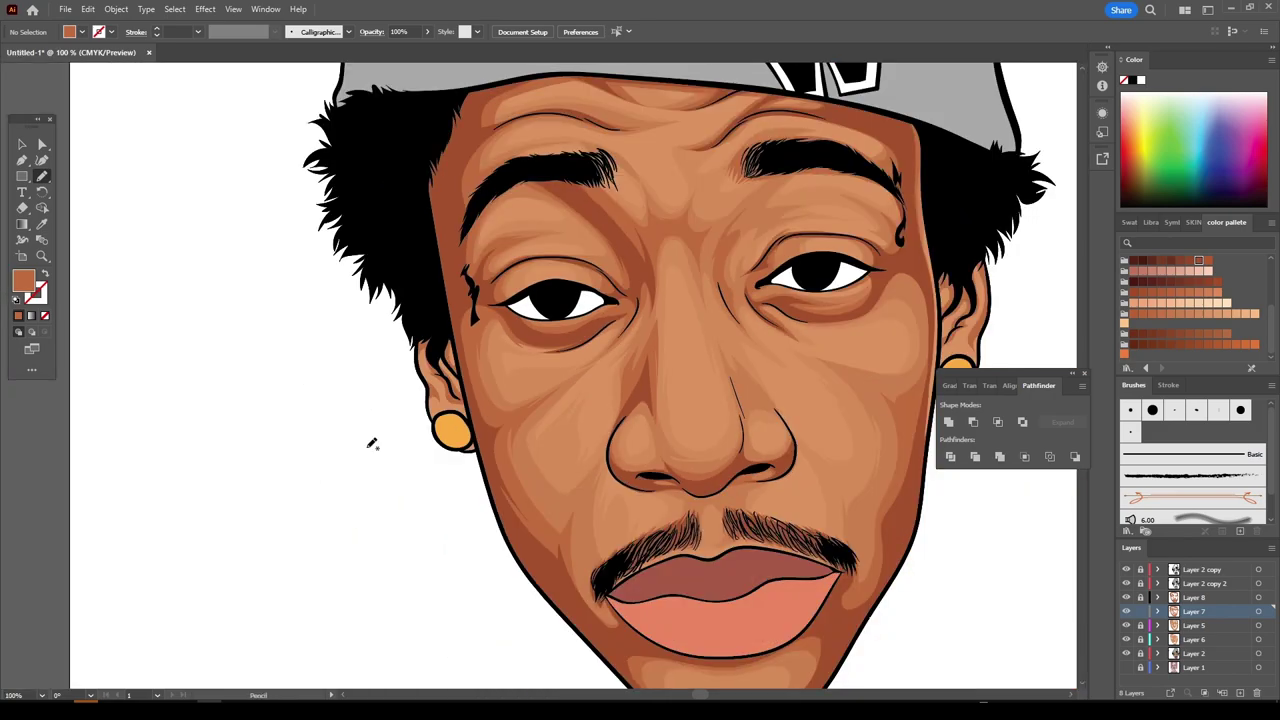
pyautogui.scroll(-1, 414, 380)
pyautogui.scroll(-1, 553, 453)
pyautogui.scroll(3, 760, 531)
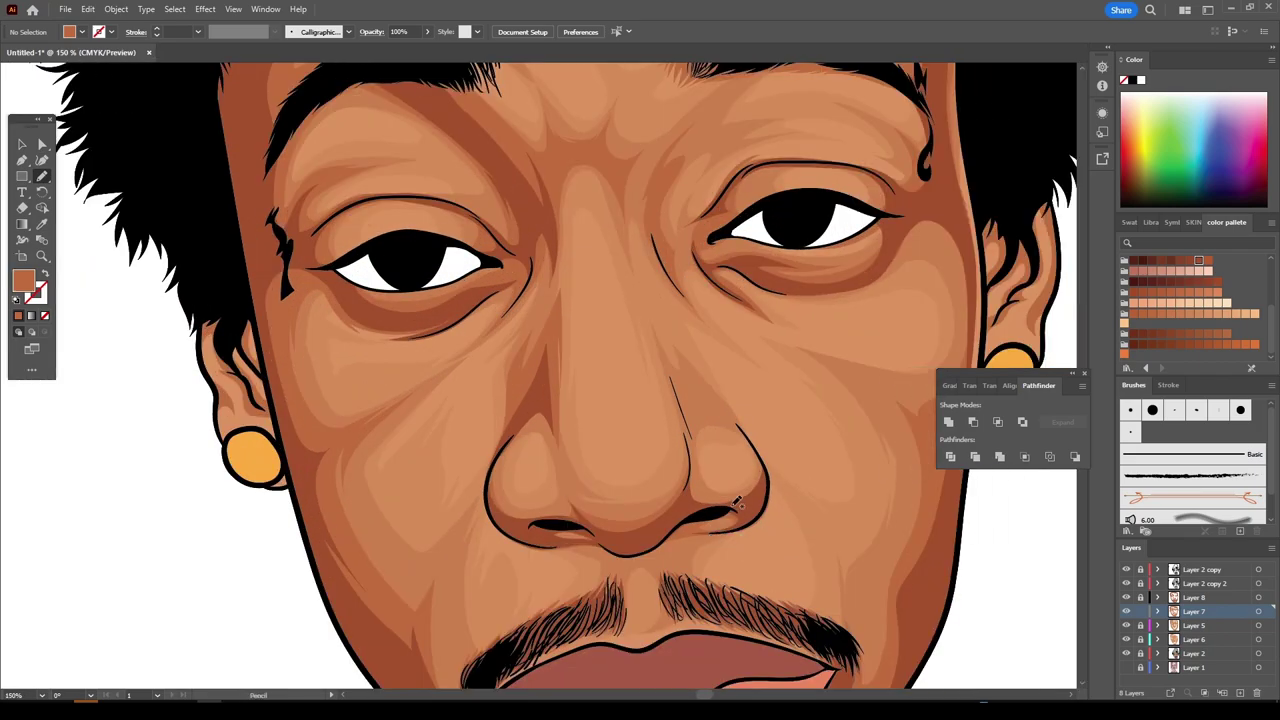
pyautogui.scroll(1, 745, 505)
pyautogui.scroll(1, 745, 505)
pyautogui.scroll(1, 740, 502)
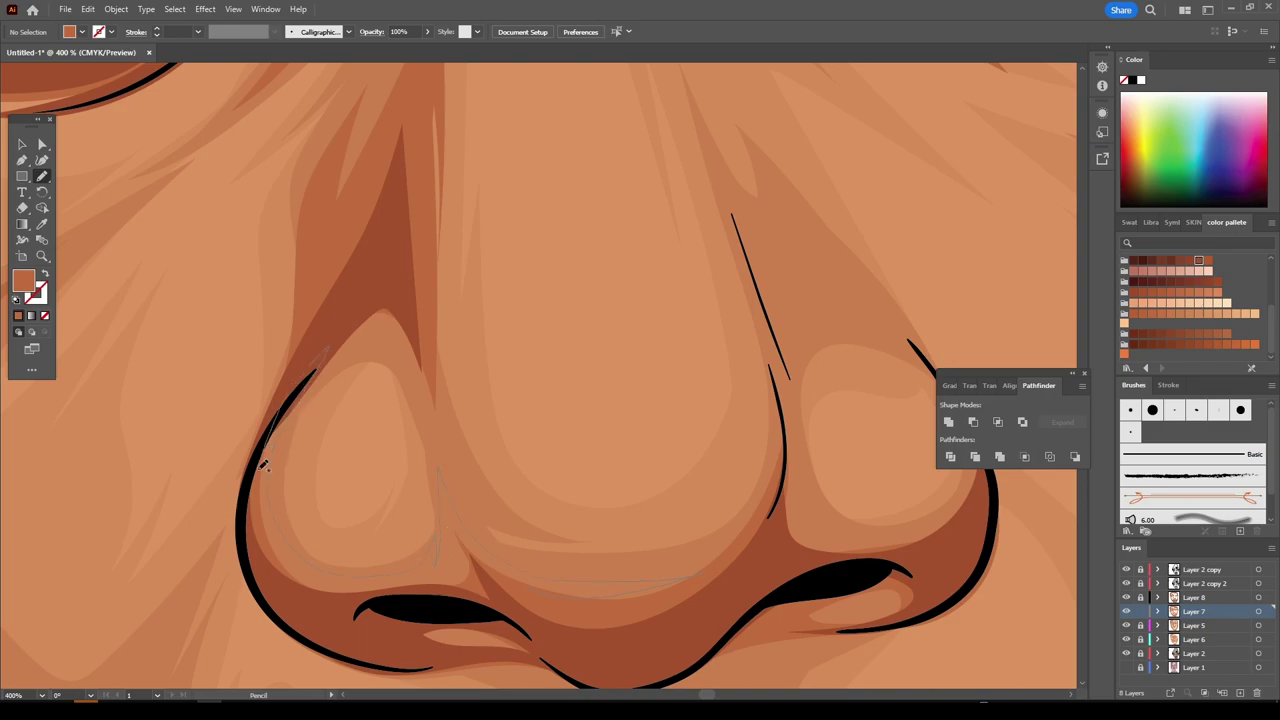
pyautogui.moveTo(268, 400); pyautogui.dragTo(591, 600)
pyautogui.hotkey('ctrl', '0')
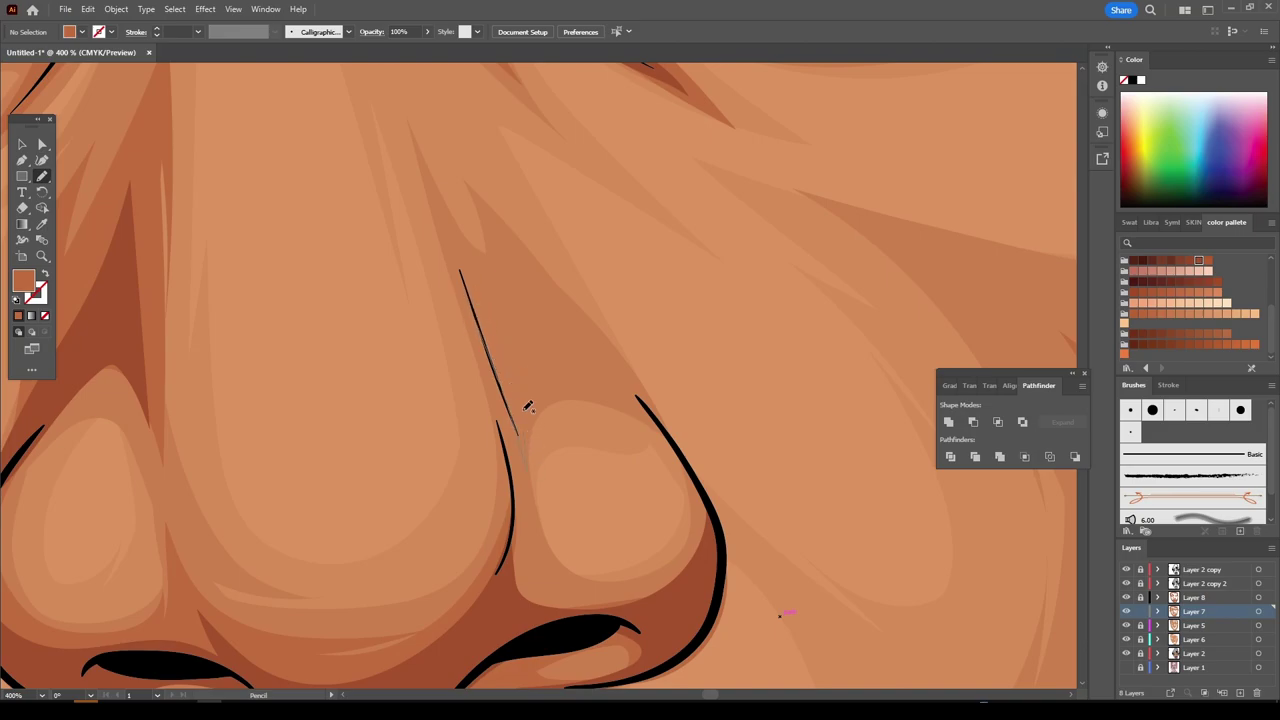
# - Add shading between the nostril and the left side of the mustache
pyautogui.scroll(-5, 787, 521)
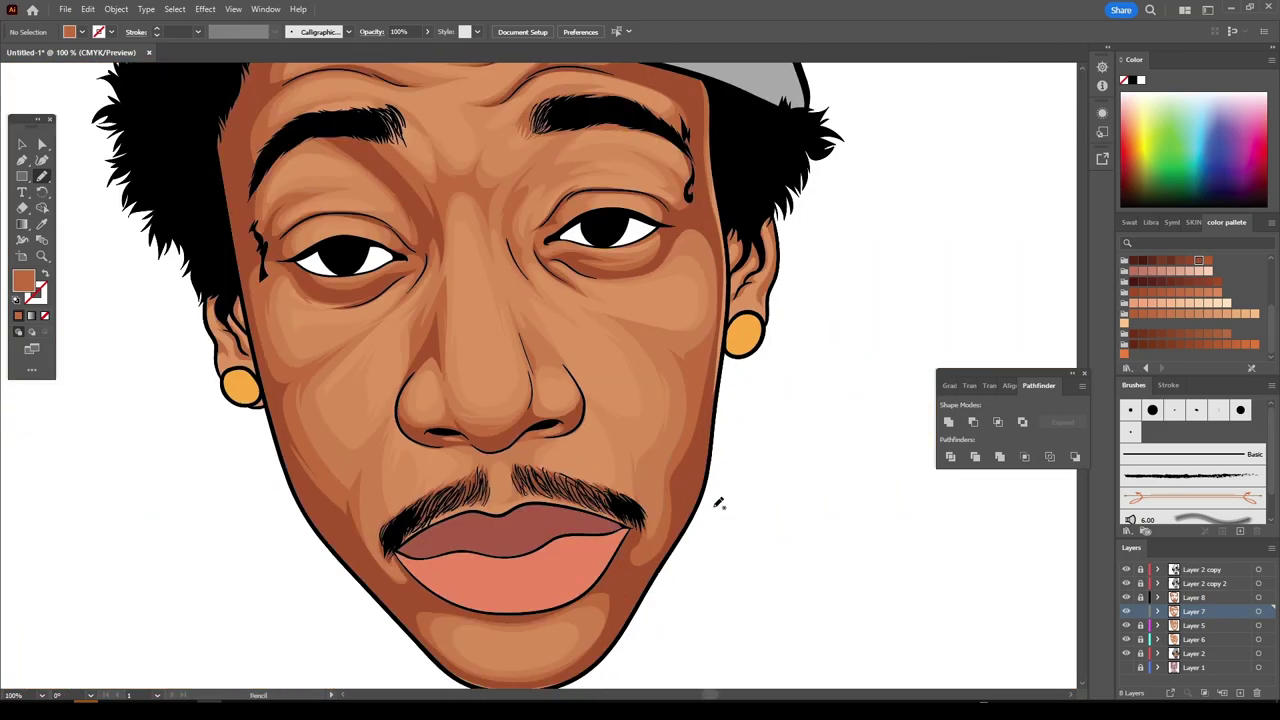
pyautogui.scroll(3, 700, 510)
pyautogui.scroll(3, 699, 511)
pyautogui.moveTo(531, 377); pyautogui.dragTo(513, 537)
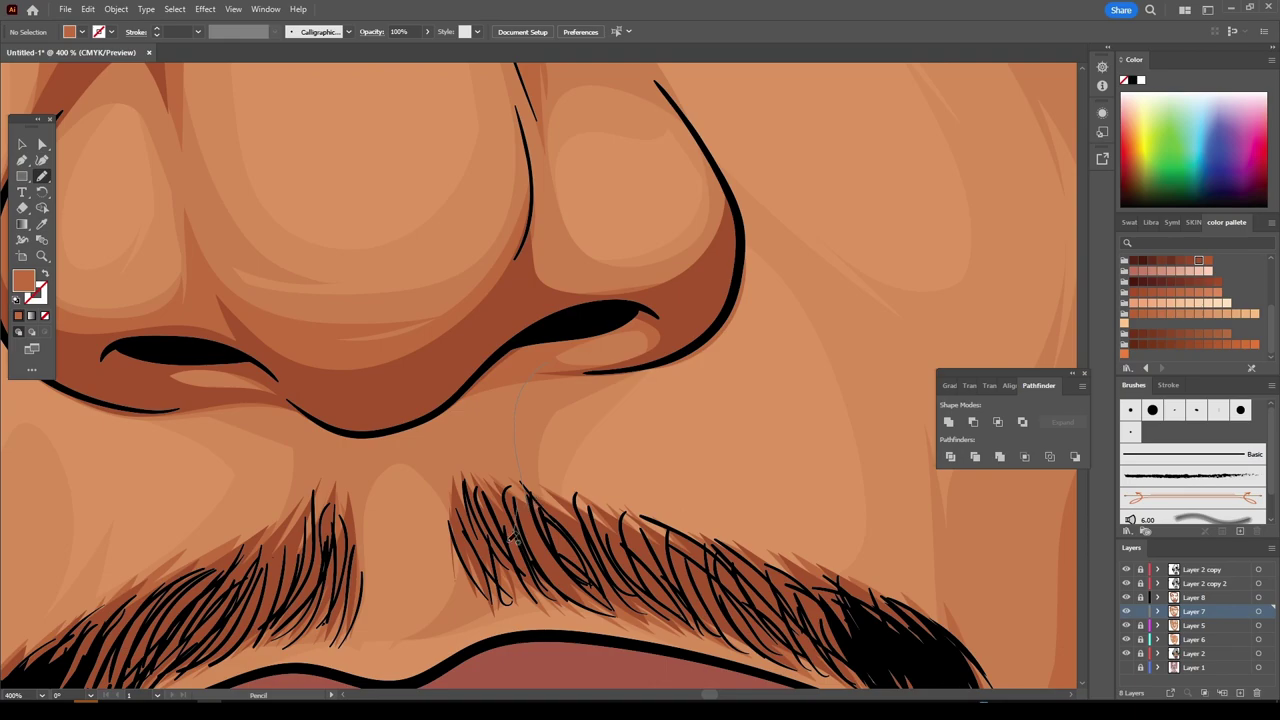
pyautogui.moveTo(351, 449); pyautogui.dragTo(283, 527)
# - Draw a shading shape along the lower chin edge
pyautogui.scroll(-3, 965, 495)
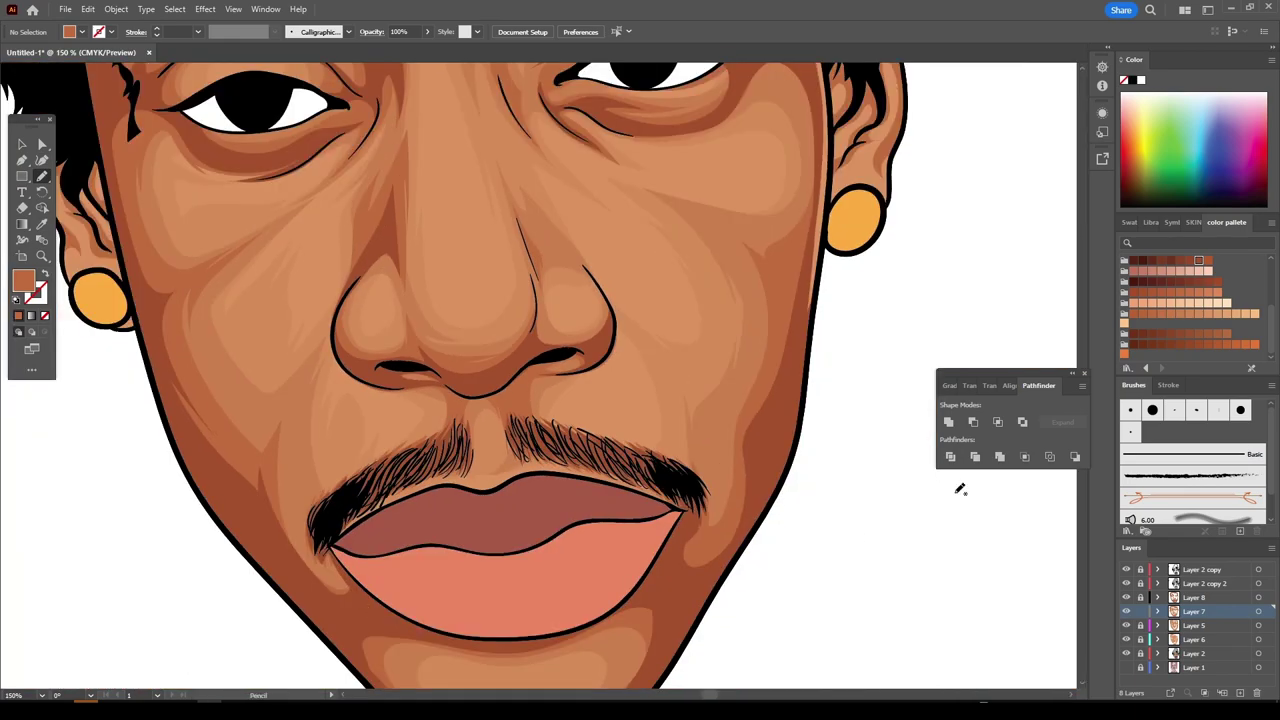
pyautogui.scroll(-3, 955, 497)
pyautogui.scroll(3, 920, 520)
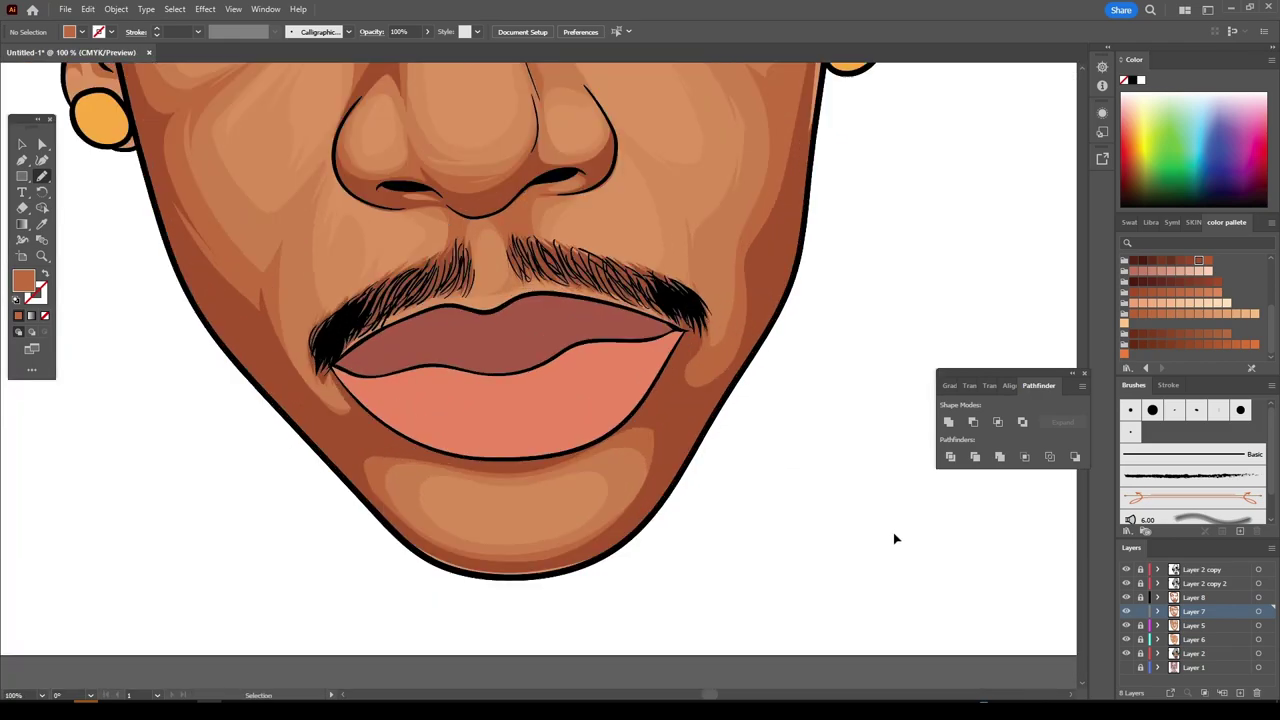
pyautogui.scroll(2, 894, 532)
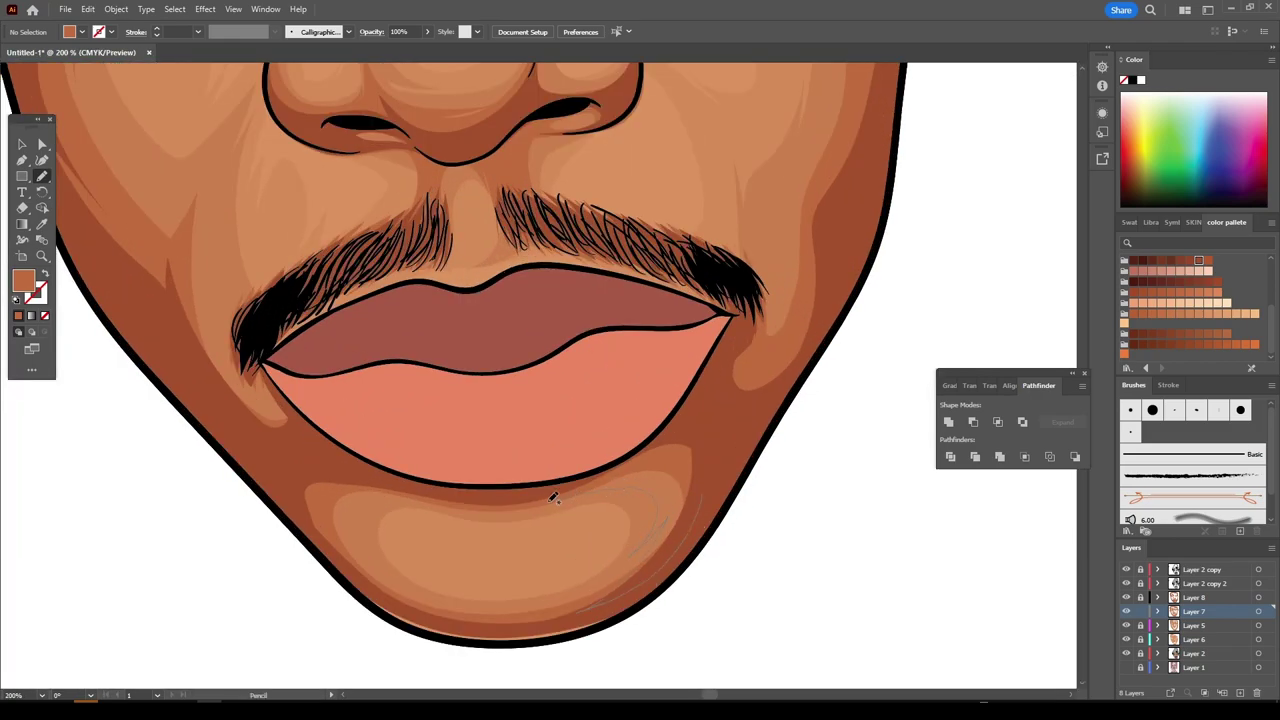
pyautogui.moveTo(370, 583); pyautogui.dragTo(659, 570)
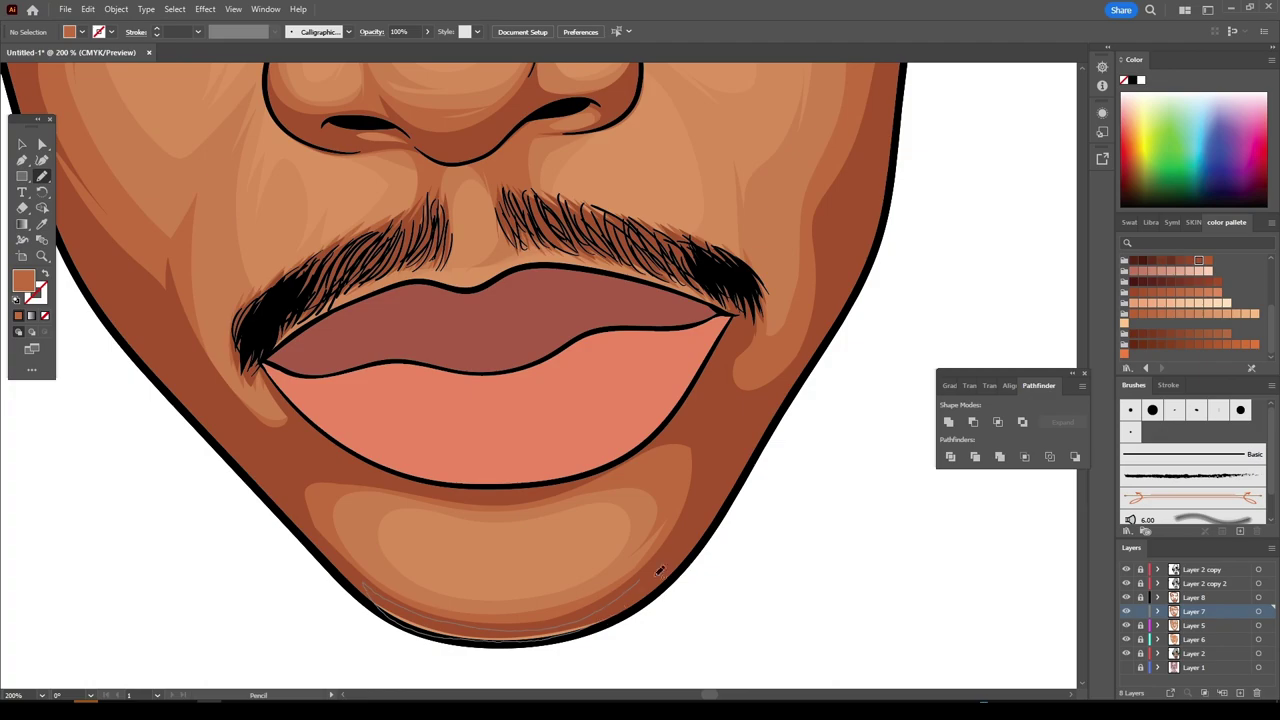
# - Draw a shading shape on the cheek beside the eye
pyautogui.scroll(-1, 790, 574)
pyautogui.scroll(-3, 779, 573)
pyautogui.keyDown('alt'); pyautogui.scroll(3, 779, 573); pyautogui.keyUp('alt')
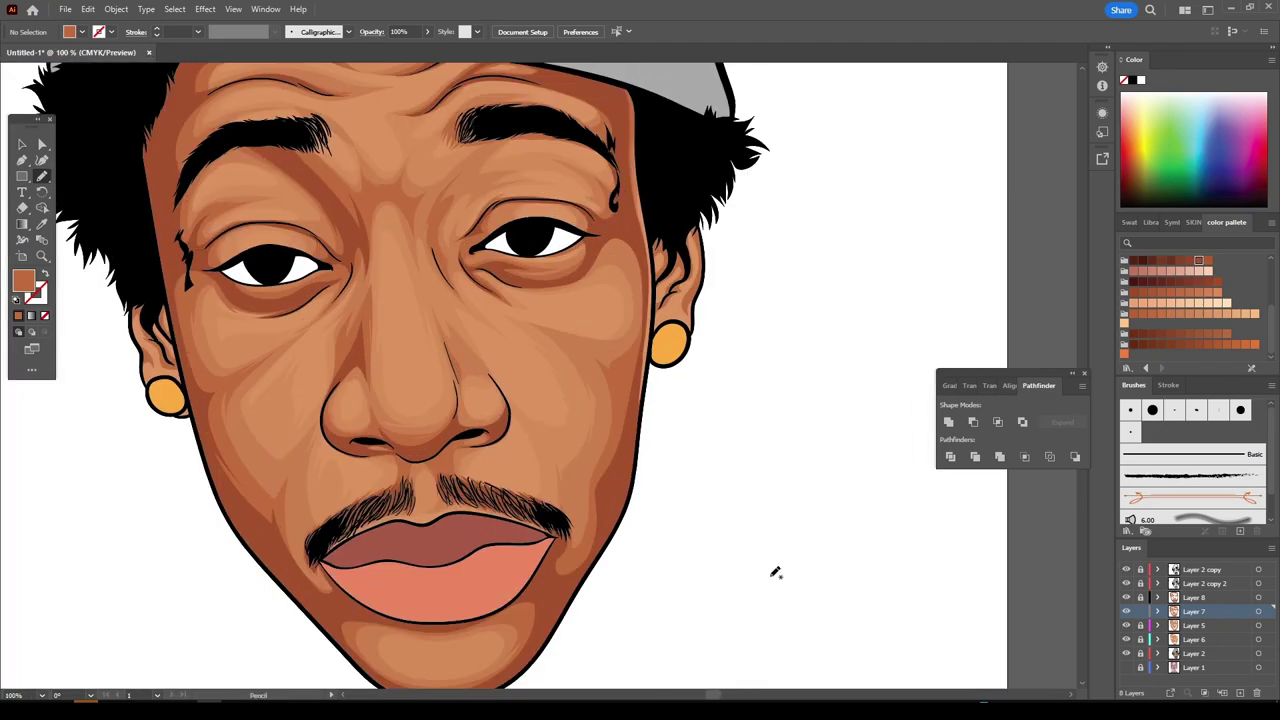
pyautogui.scroll(1, 776, 568)
pyautogui.scroll(1, 774, 566)
pyautogui.keyDown('alt'); pyautogui.scroll(3, 772, 564); pyautogui.keyUp('alt')
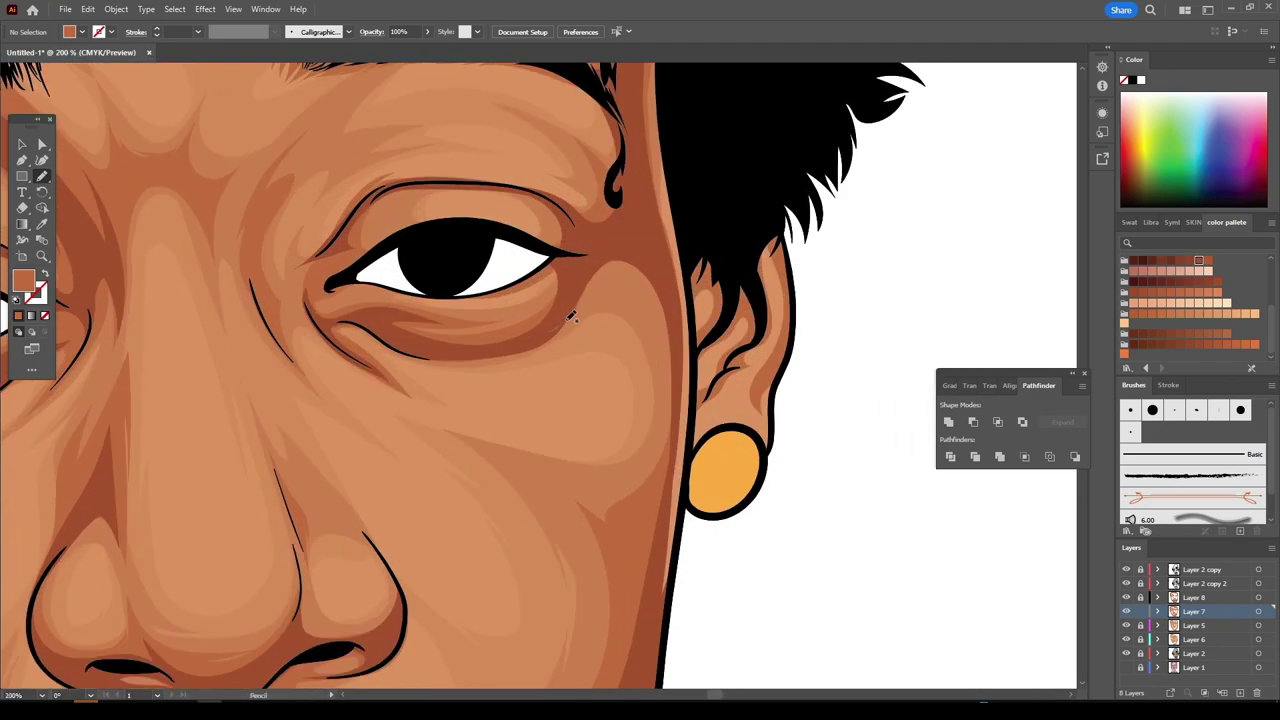
pyautogui.moveTo(571, 316); pyautogui.dragTo(653, 309)
pyautogui.moveTo(678, 437); pyautogui.dragTo(672, 420)
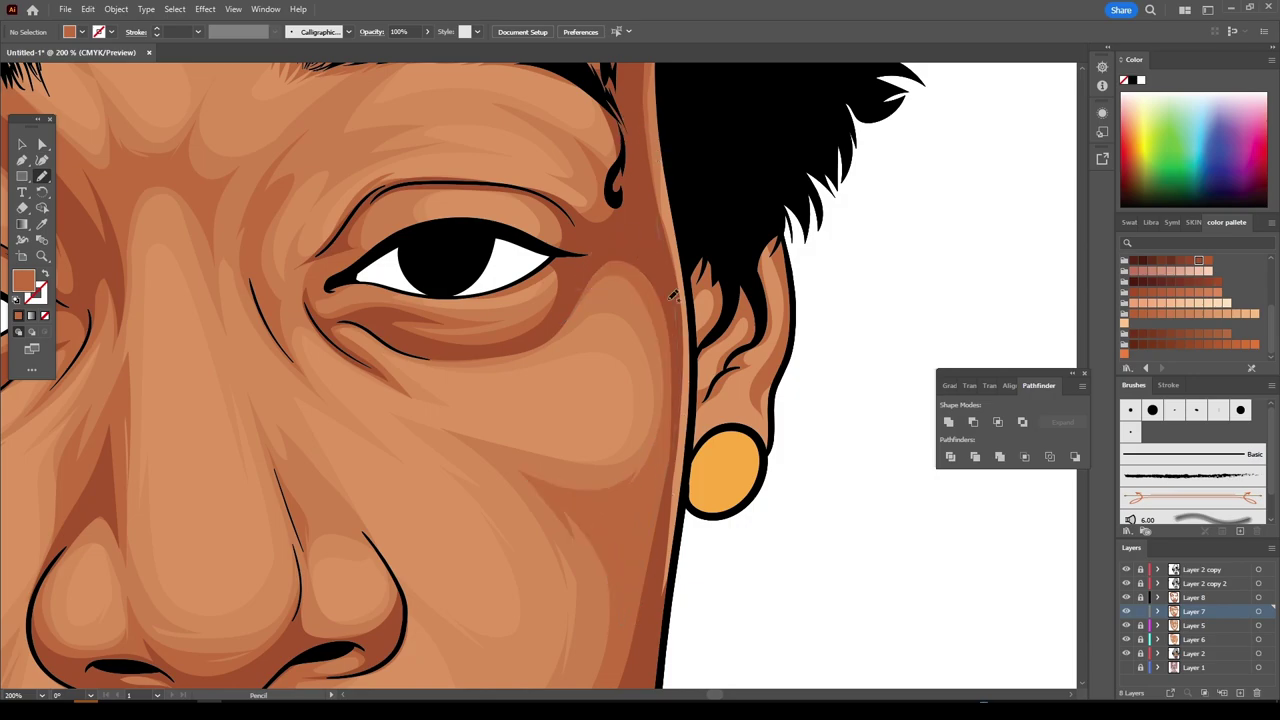
# - Add shading shapes up along the brow and above the eye
pyautogui.keyDown('alt'); pyautogui.scroll(-5, 883, 583); pyautogui.keyUp('alt')
pyautogui.keyDown('alt'); pyautogui.scroll(2, 874, 578); pyautogui.keyUp('alt')
pyautogui.keyDown('alt'); pyautogui.scroll(2, 875, 573); pyautogui.keyUp('alt')
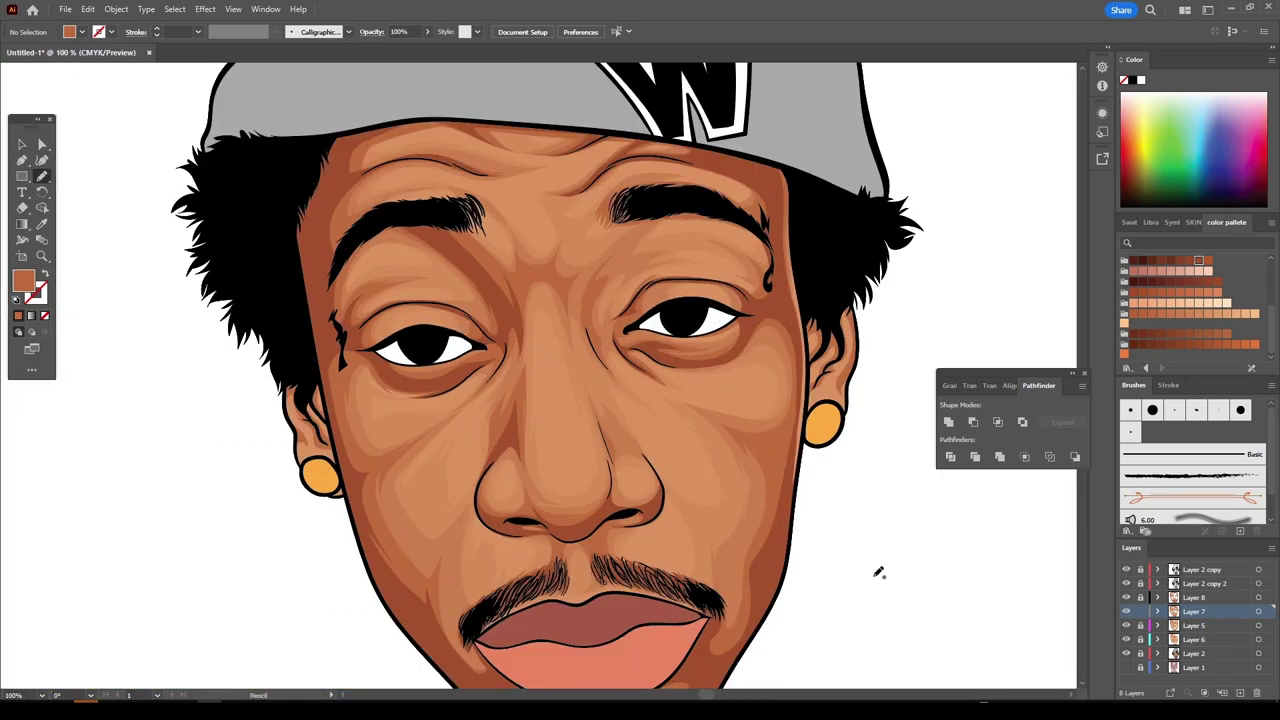
pyautogui.keyDown('alt'); pyautogui.scroll(3, 873, 580); pyautogui.keyUp('alt')
pyautogui.scroll(1, 874, 580)
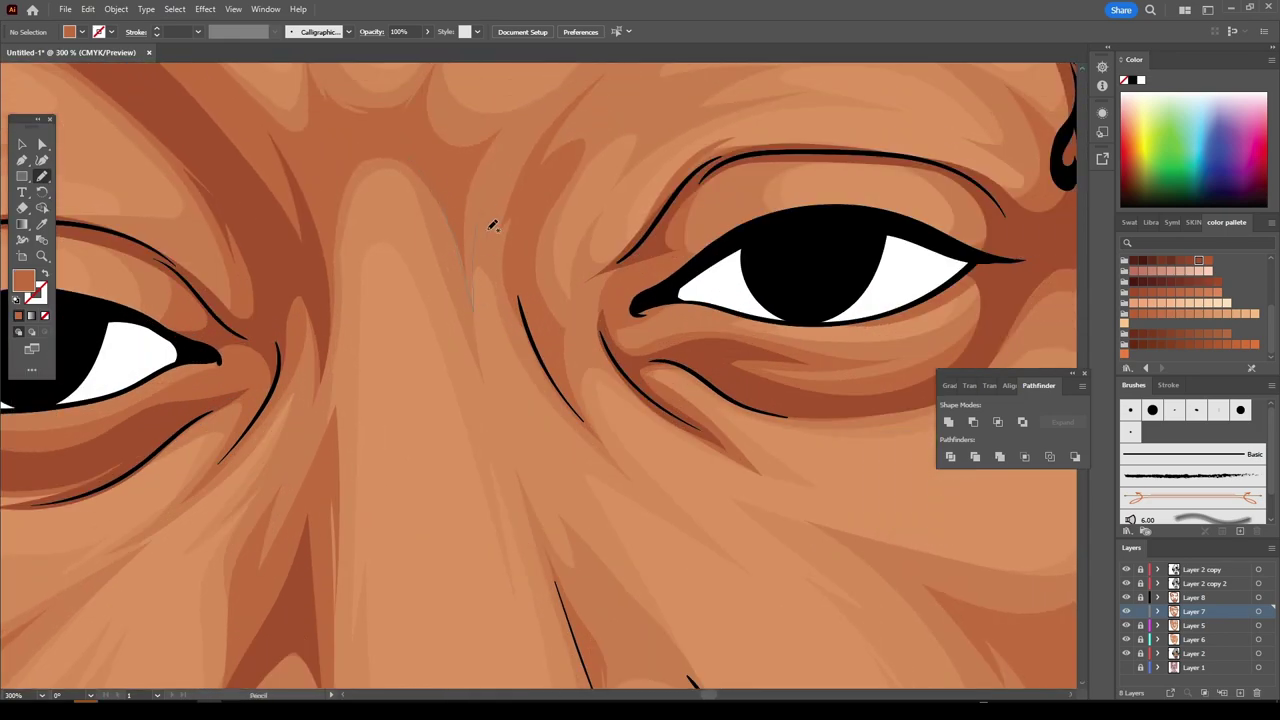
pyautogui.moveTo(474, 289); pyautogui.dragTo(504, 163)
pyautogui.hotkey('ctrl', '1')
pyautogui.keyDown('alt'); pyautogui.scroll(-2, 851, 642); pyautogui.keyUp('alt')
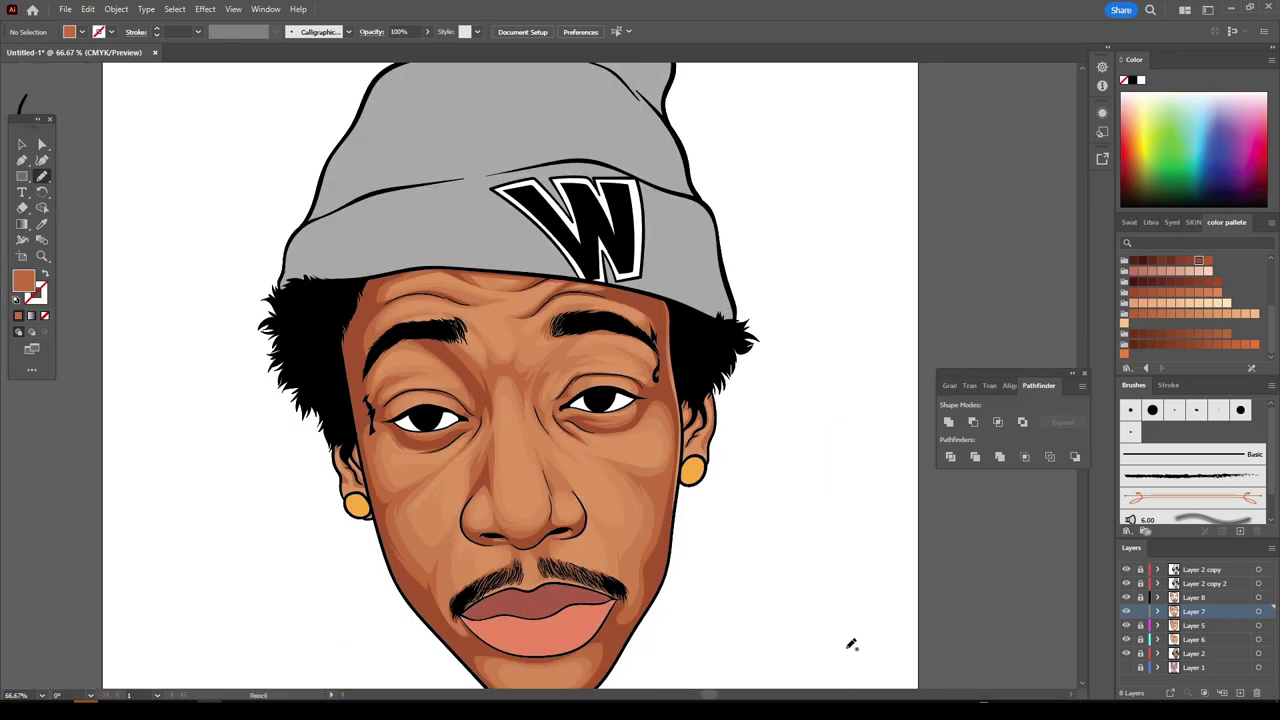
pyautogui.keyDown('alt'); pyautogui.scroll(5, 851, 644); pyautogui.keyUp('alt')
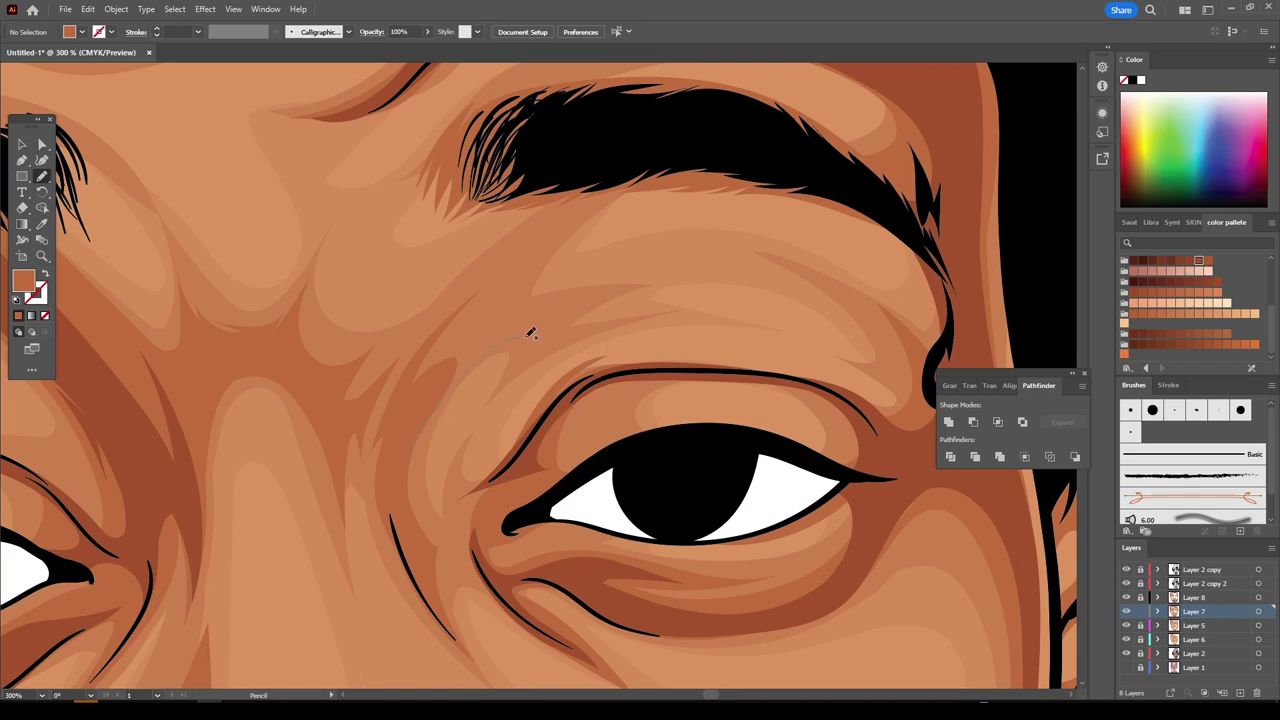
pyautogui.moveTo(531, 333); pyautogui.dragTo(533, 331)
pyautogui.moveTo(393, 396); pyautogui.dragTo(372, 459)
# - Draw a shading shape on the side of the nose
pyautogui.keyDown('alt'); pyautogui.scroll(-2, 403, 443); pyautogui.keyUp('alt')
pyautogui.keyDown('alt'); pyautogui.scroll(-3, 737, 674); pyautogui.keyUp('alt')
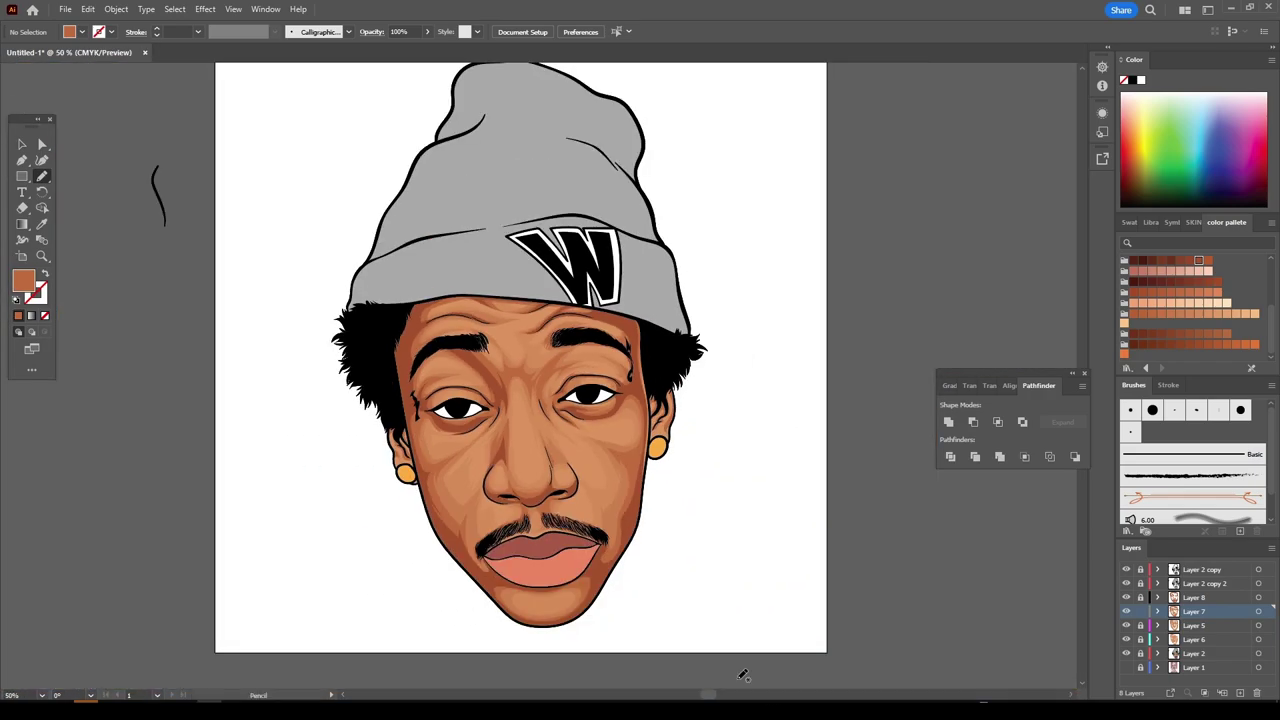
pyautogui.scroll(-1, 737, 678)
pyautogui.keyDown('alt'); pyautogui.scroll(3, 737, 675); pyautogui.keyUp('alt')
pyautogui.keyDown('alt'); pyautogui.scroll(2, 737, 670); pyautogui.keyUp('alt')
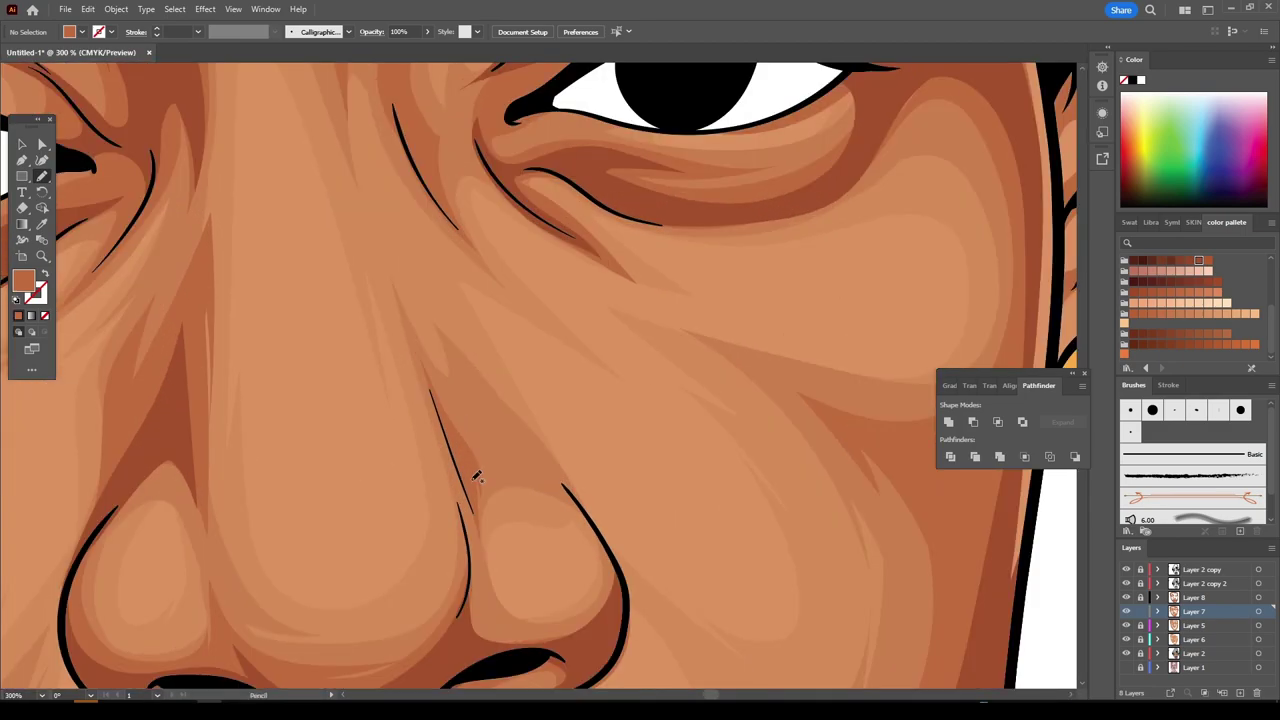
pyautogui.moveTo(465, 480); pyautogui.dragTo(466, 482)
# - Trace a darker shadow around the right earlobe and shade above the eyelid crease
pyautogui.keyDown('alt'); pyautogui.scroll(-2, 668, 600); pyautogui.keyUp('alt')
pyautogui.keyDown('alt'); pyautogui.scroll(-2, 654, 580); pyautogui.keyUp('alt')
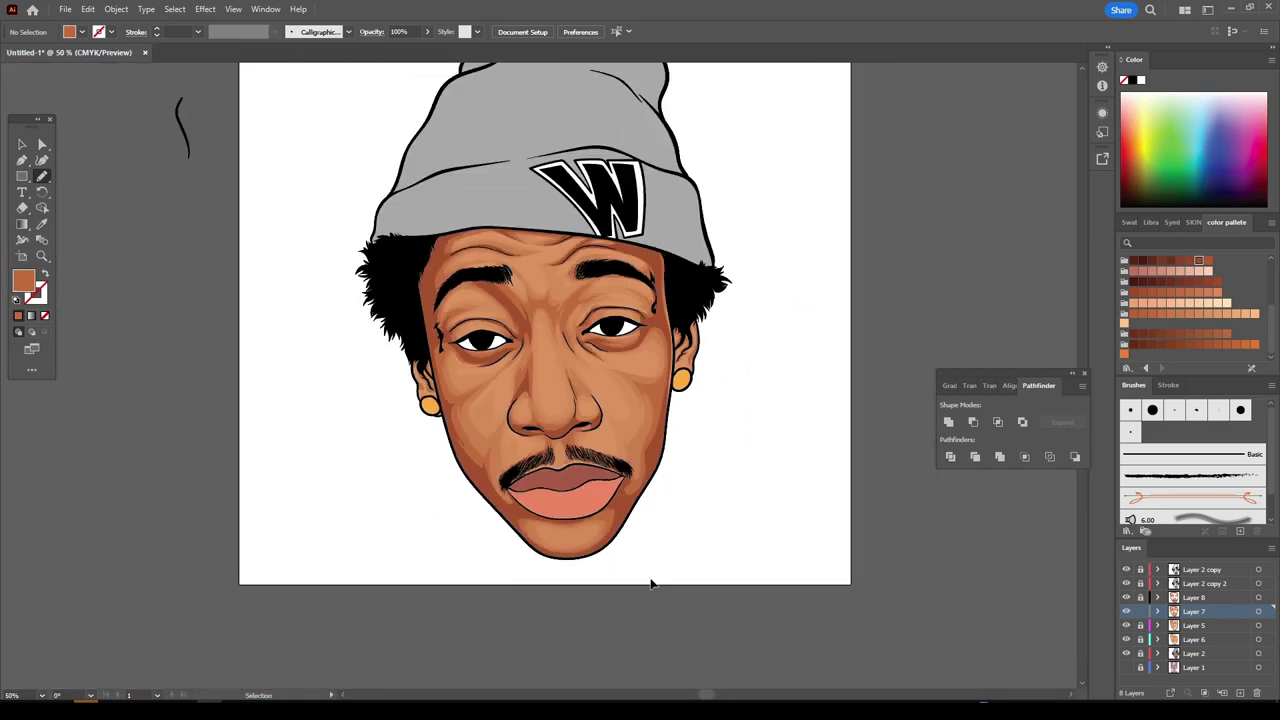
pyautogui.scroll(-1, 651, 580)
pyautogui.keyDown('alt'); pyautogui.scroll(1, 655, 580); pyautogui.keyUp('alt')
pyautogui.keyDown('alt'); pyautogui.scroll(5, 651, 585); pyautogui.keyUp('alt')
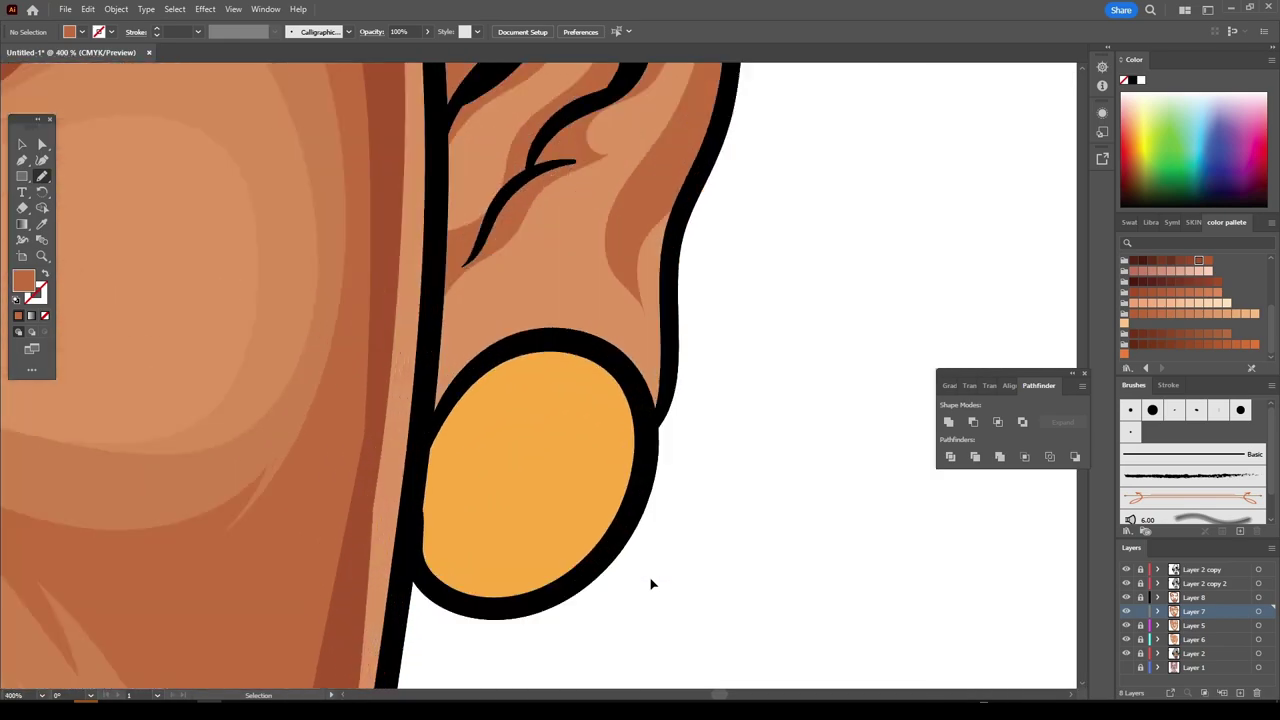
pyautogui.moveTo(650, 505); pyautogui.dragTo(646, 343)
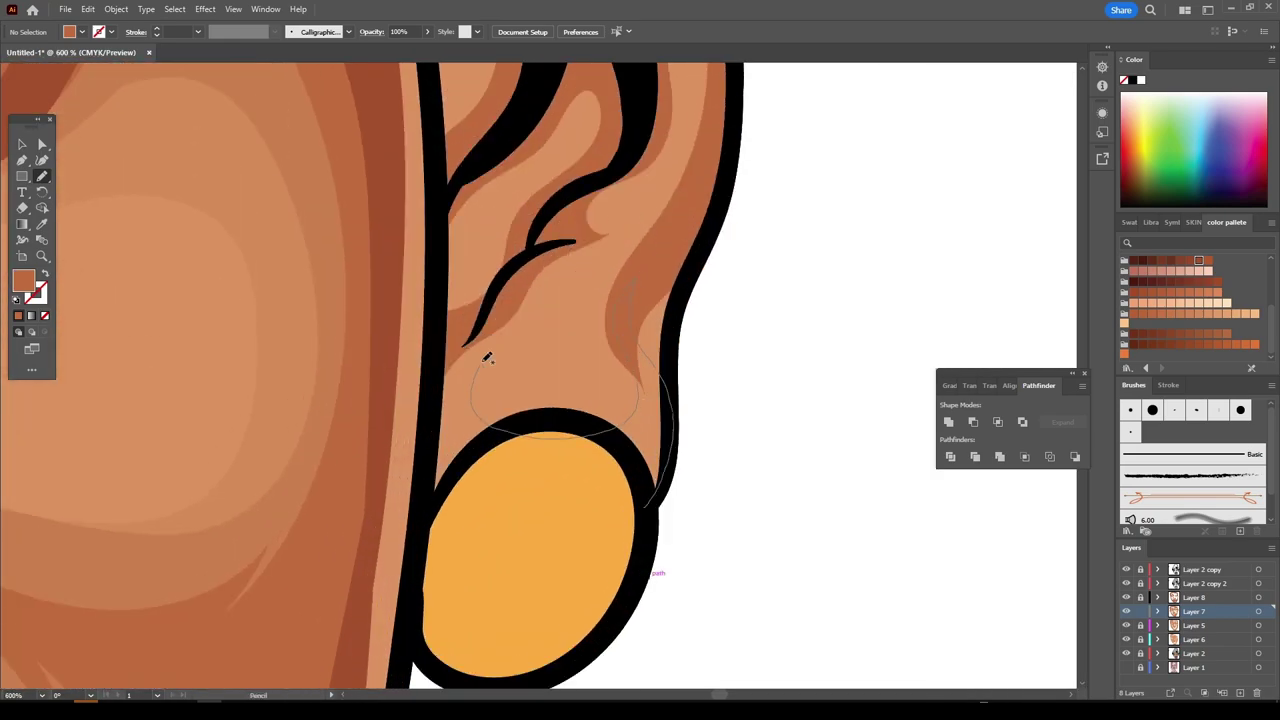
pyautogui.moveTo(641, 373); pyautogui.dragTo(469, 529)
pyautogui.keyDown('alt'); pyautogui.scroll(-4, 618, 683); pyautogui.keyUp('alt')
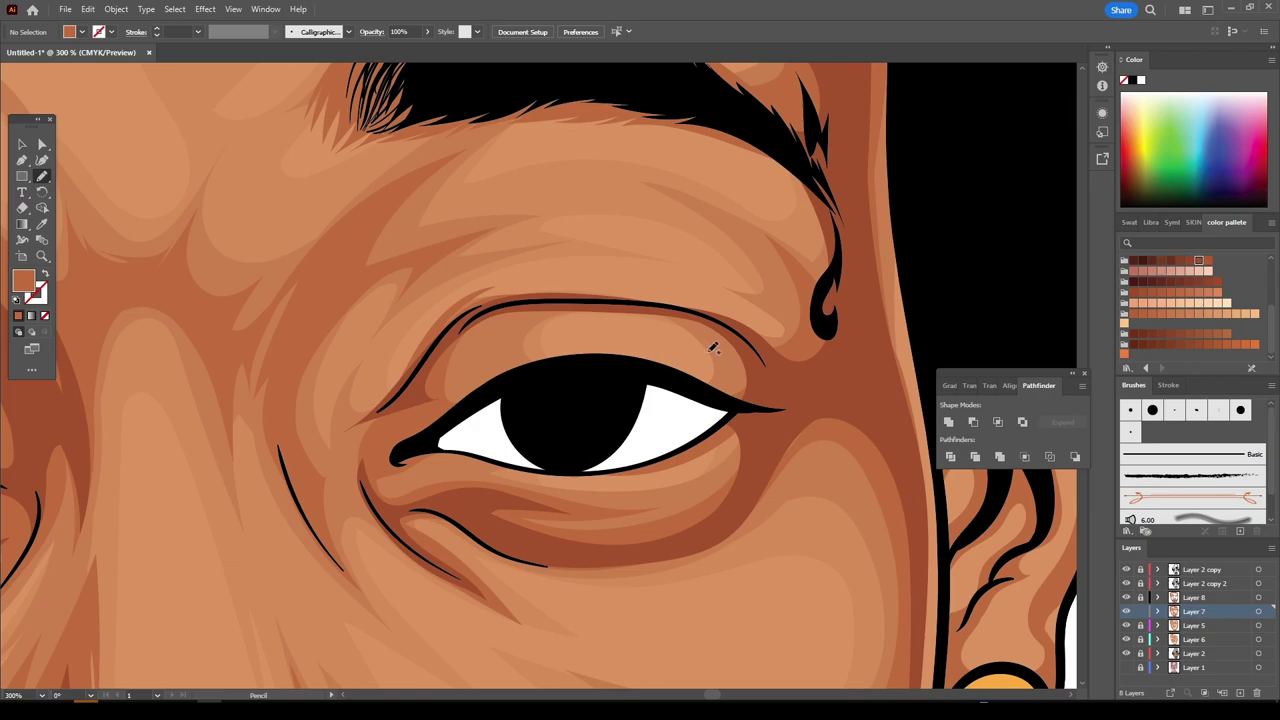
pyautogui.moveTo(778, 326); pyautogui.dragTo(697, 274)
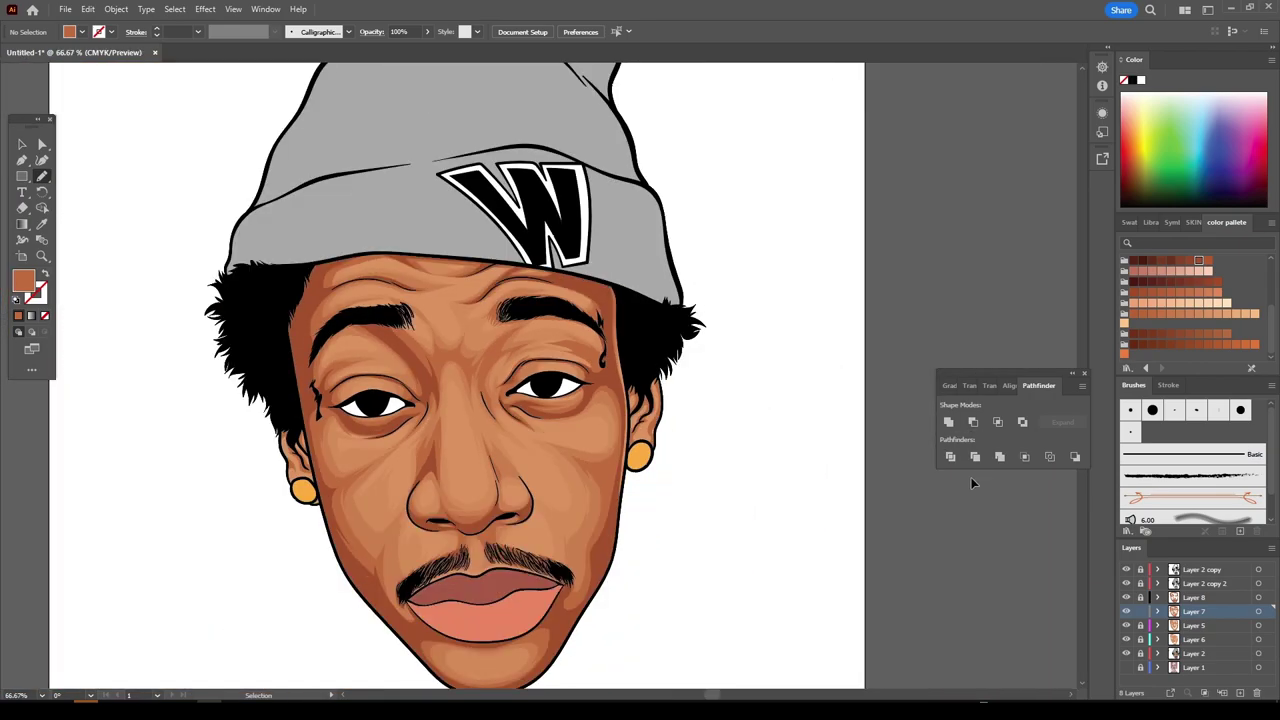
pyautogui.scroll(-1, 924, 461)
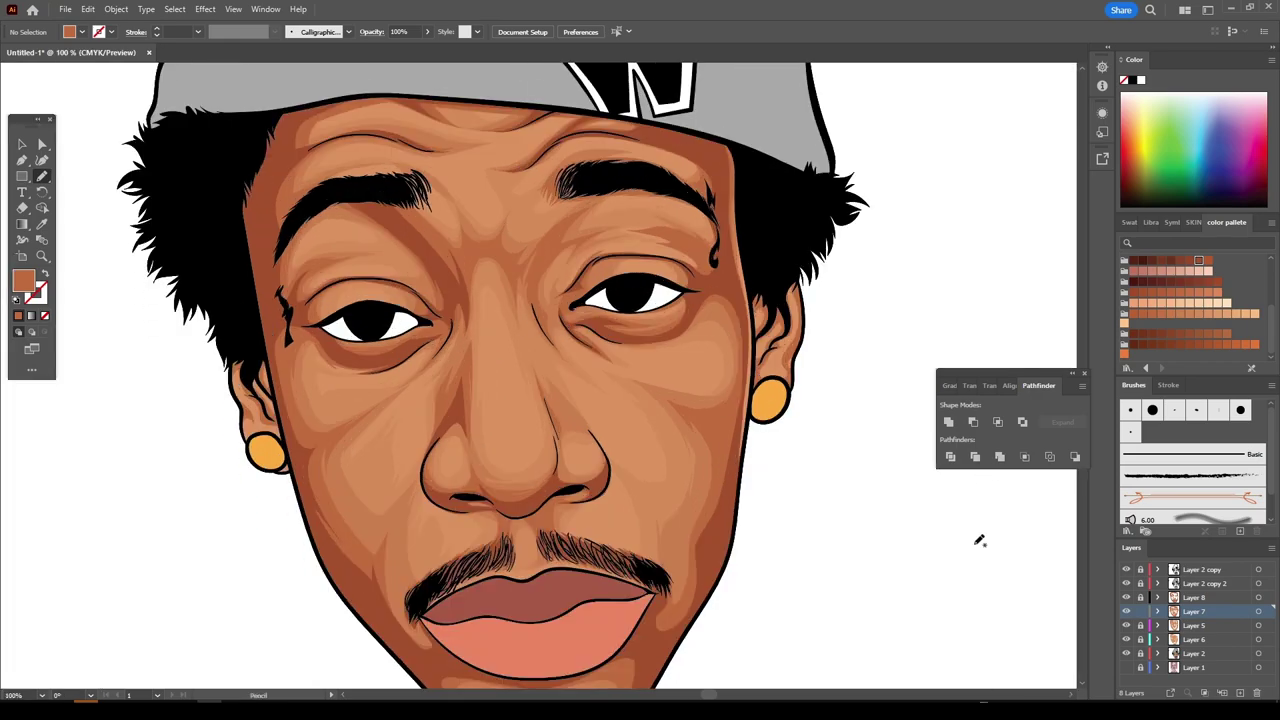
# - On Layer 5, draw a dark shadow line along the lower eyelid
pyautogui.click(1195, 625)
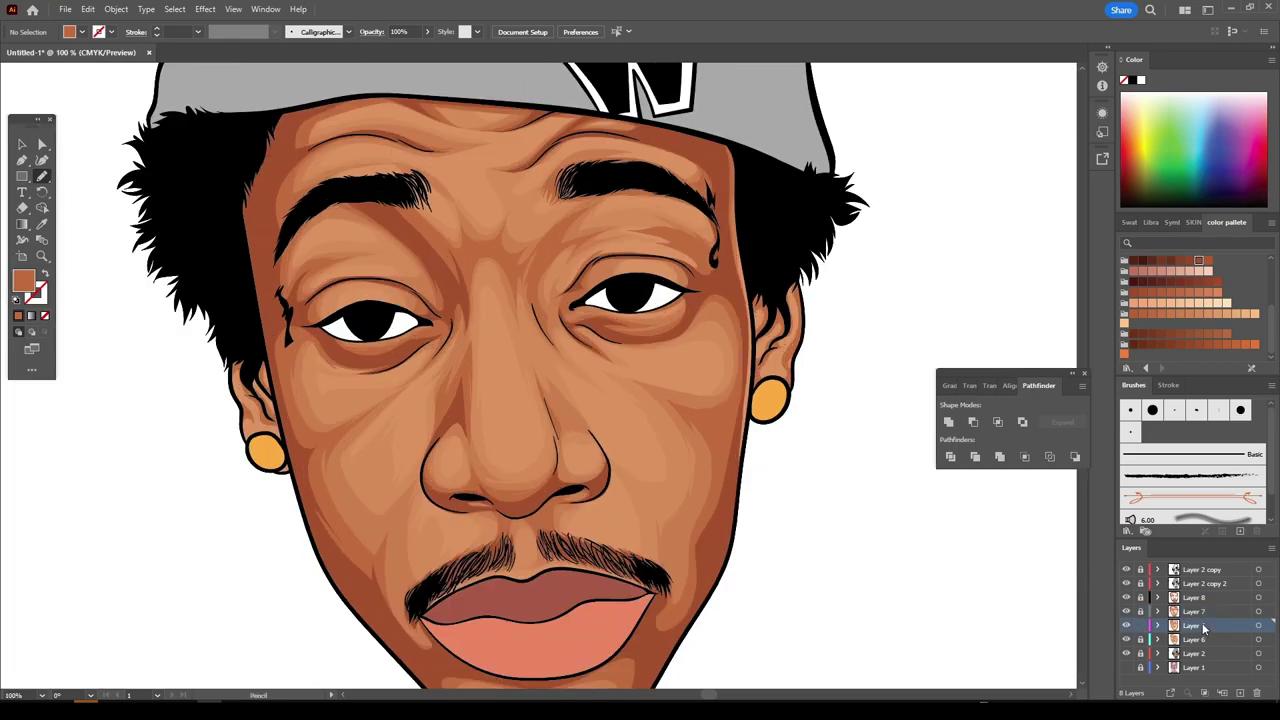
pyautogui.hotkey('ctrl', '+')
pyautogui.hotkey('ctrl', '+')
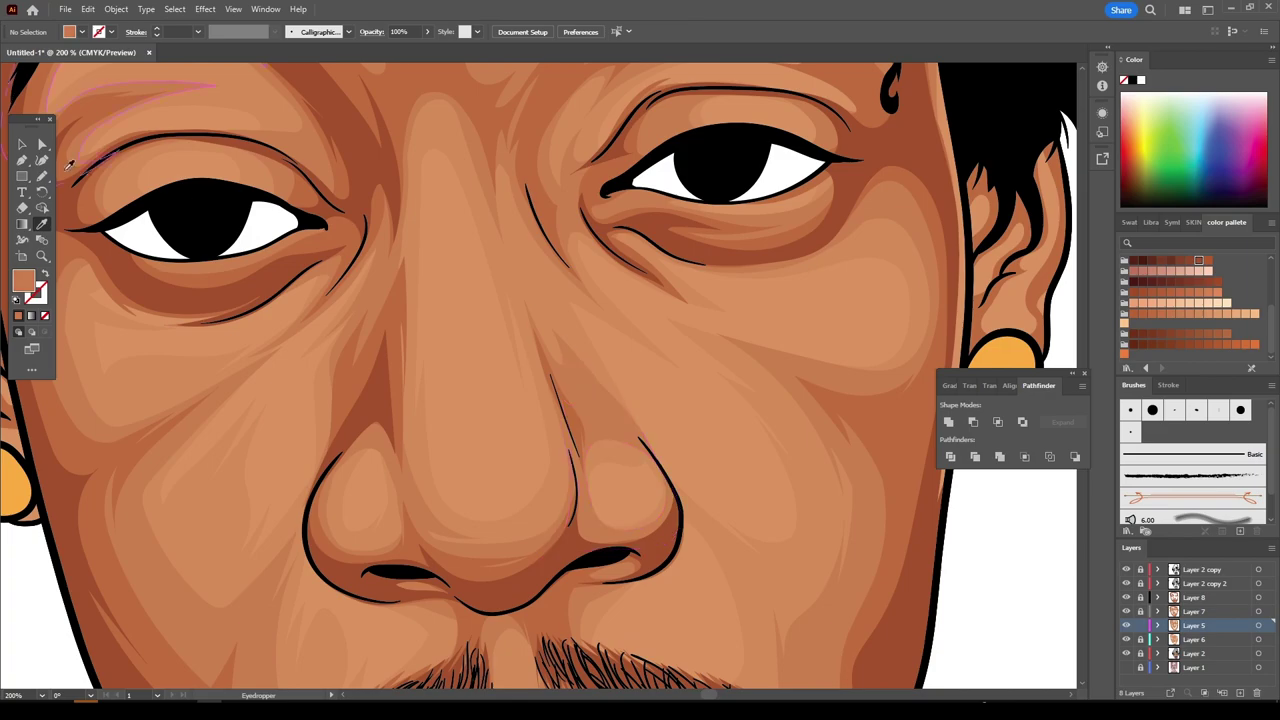
pyautogui.hotkey('ctrl', '+')
pyautogui.hscroll(5, 163, 245)
pyautogui.scroll(4, 163, 245)
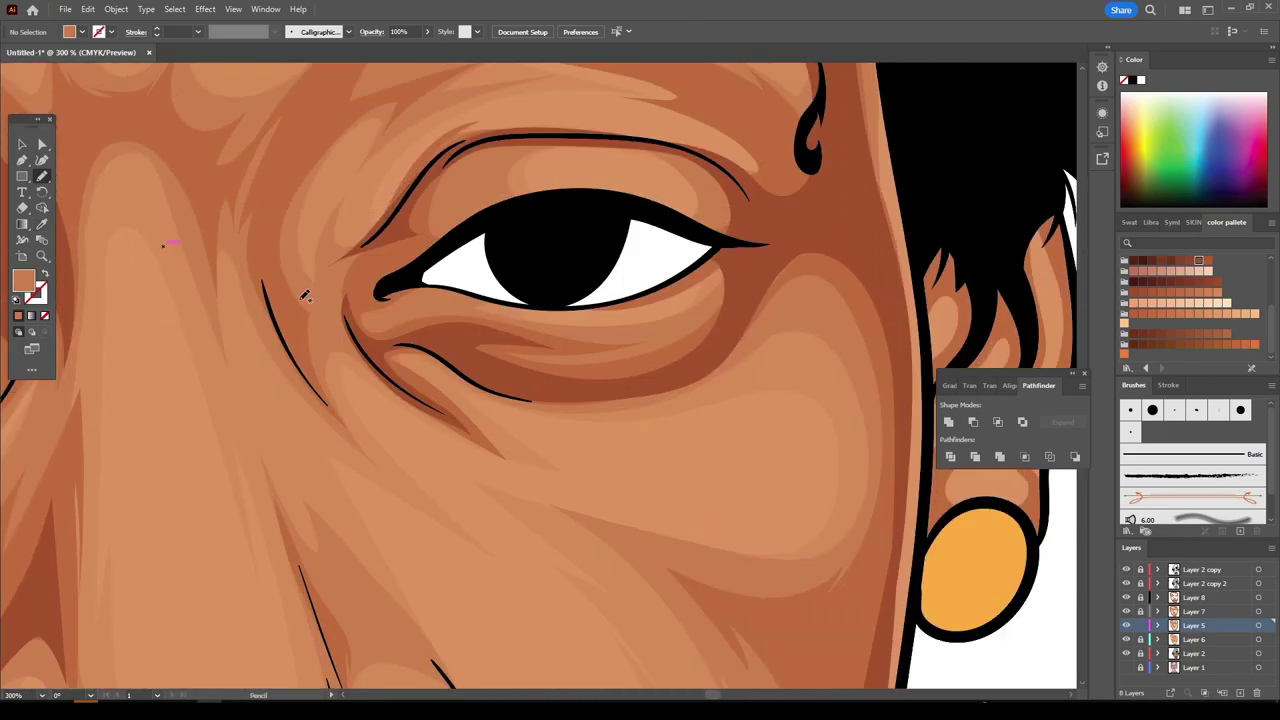
pyautogui.moveTo(315, 355); pyautogui.dragTo(453, 425)
pyautogui.moveTo(400, 330); pyautogui.dragTo(398, 333)
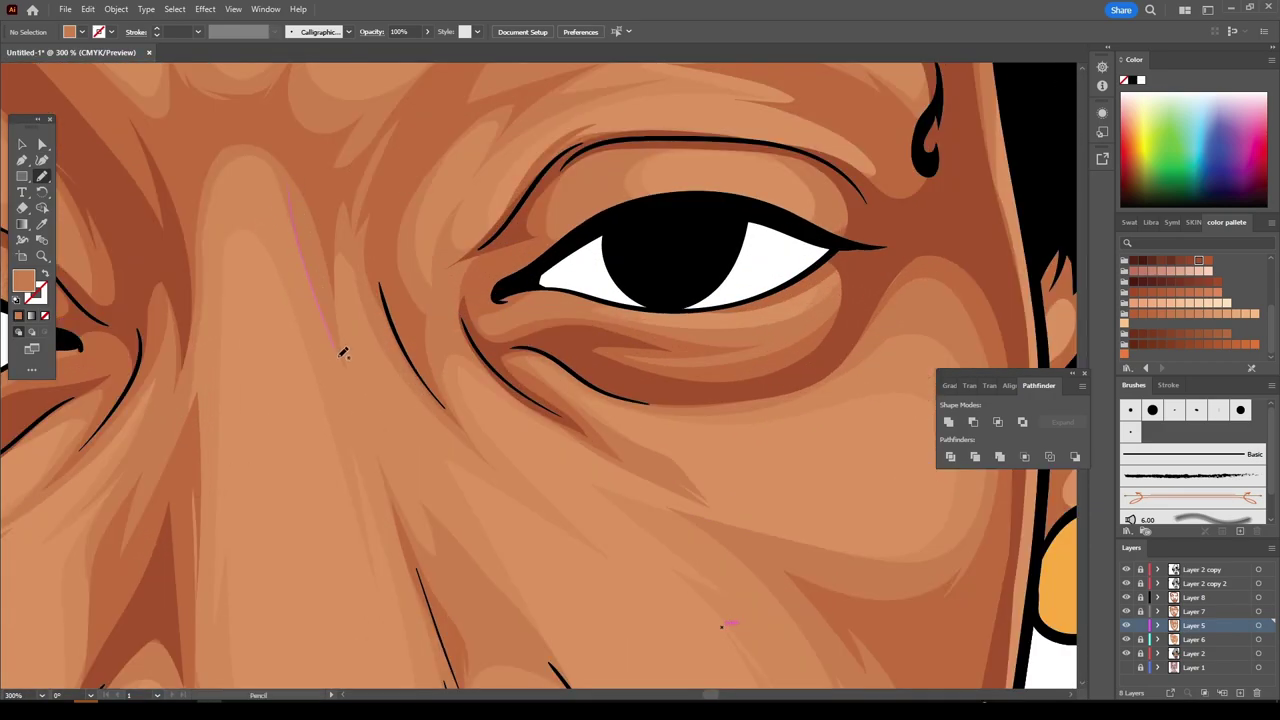
# - Draw thin brown shadow lines down the cheek below the eye and along the jaw edge
pyautogui.moveTo(396, 457); pyautogui.dragTo(514, 612)
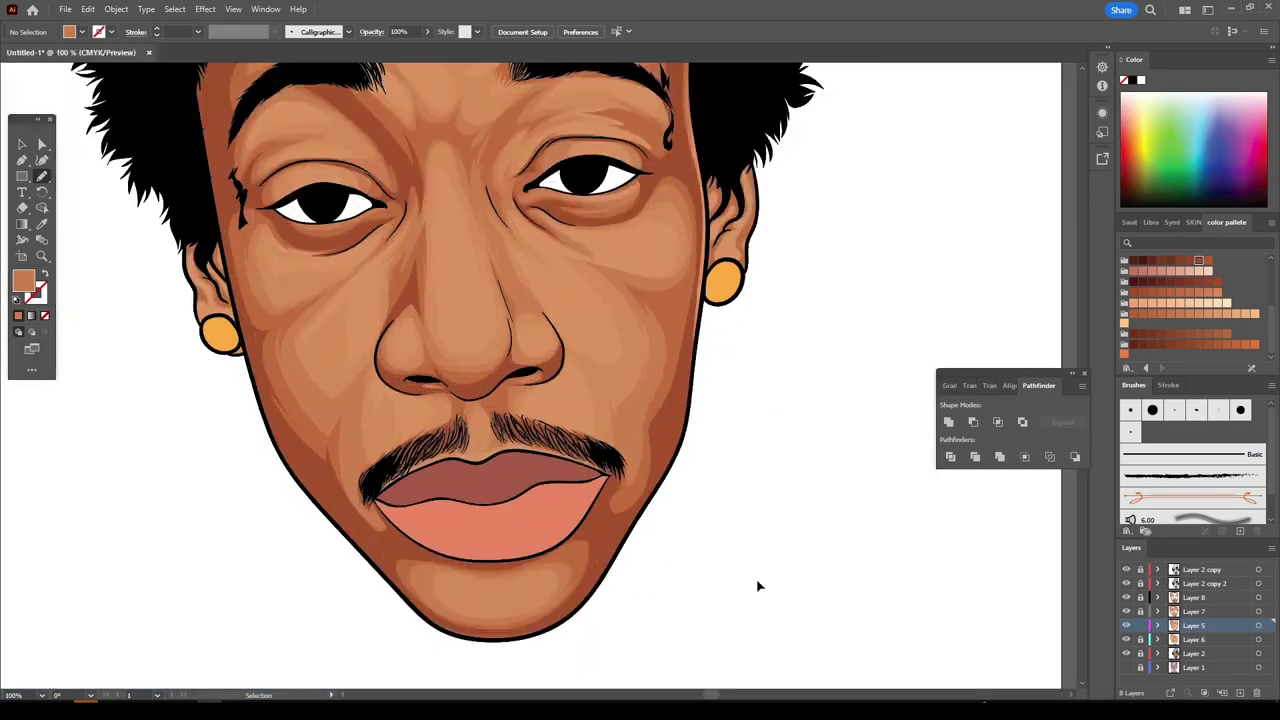
pyautogui.moveTo(853, 200); pyautogui.dragTo(762, 575)
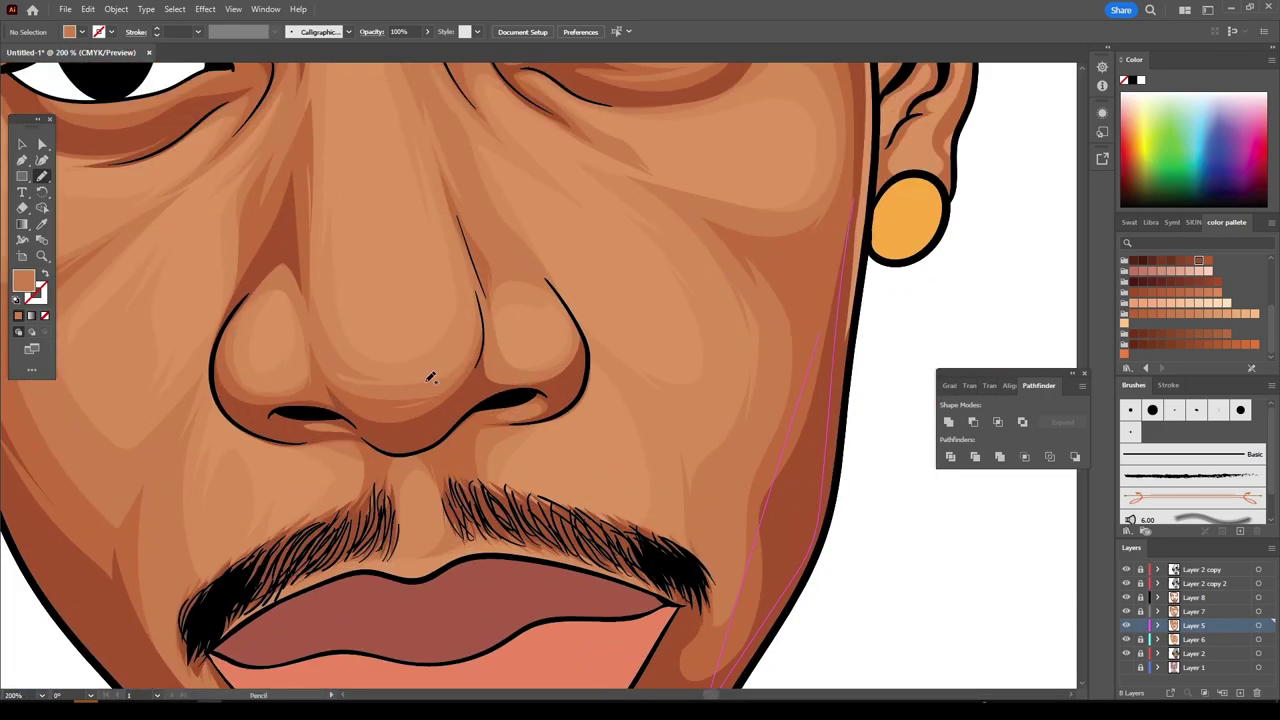
pyautogui.moveTo(381, 355); pyautogui.dragTo(330, 352)
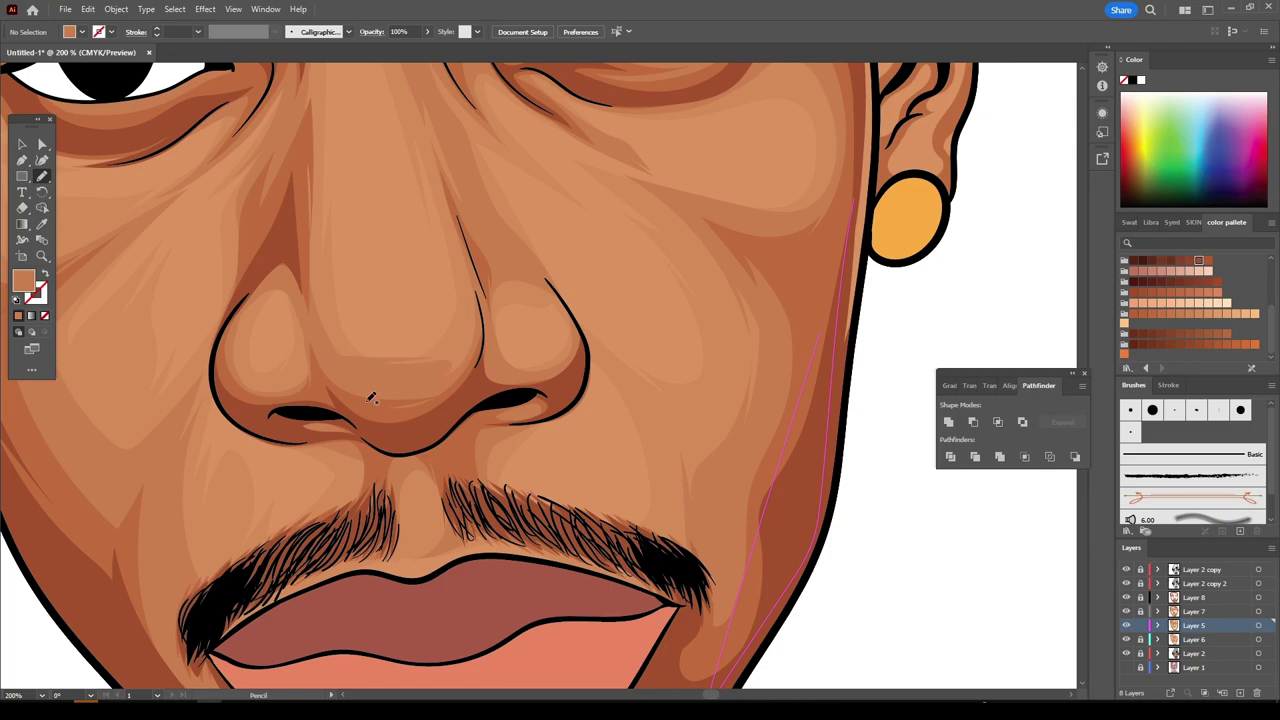
pyautogui.hotkey('ctrl', '0')
pyautogui.scroll(1, 700, 463)
pyautogui.scroll(3, 705, 456)
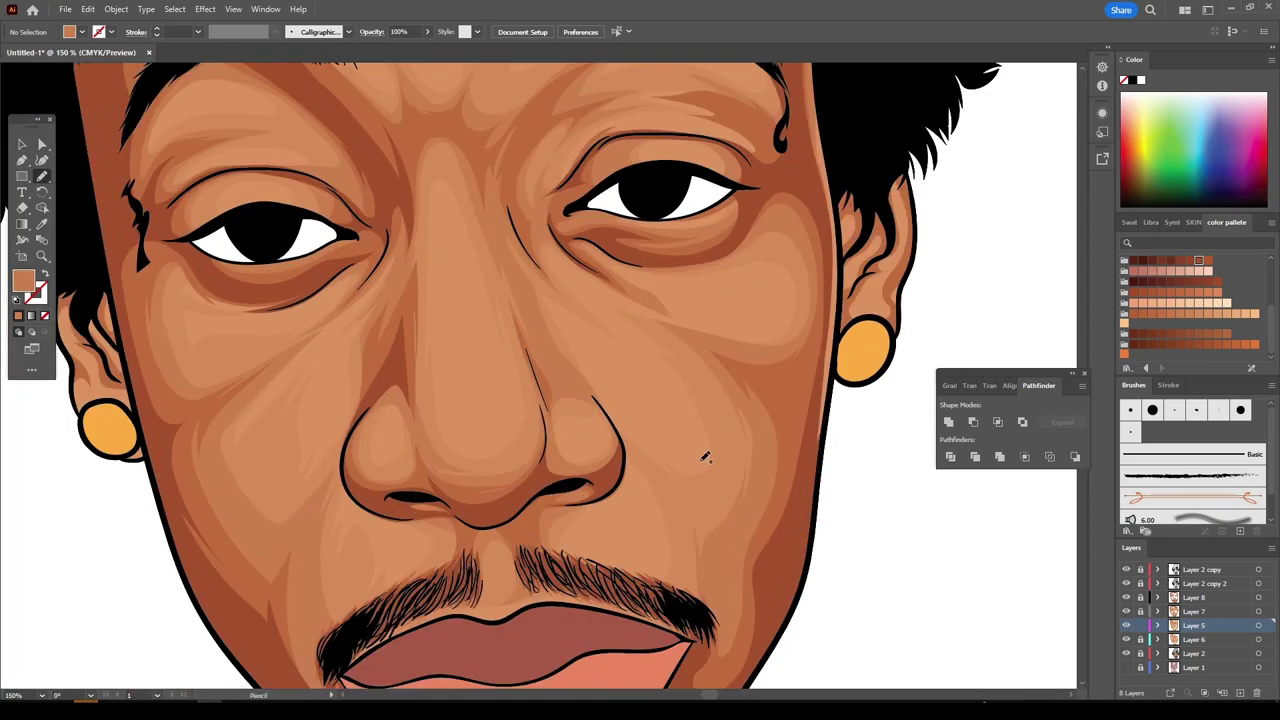
# - Add a shadow stroke beside the mustache's end, then make Layer 8 active
pyautogui.hotkey('ctrl', '-')
pyautogui.hotkey('ctrl', '0')
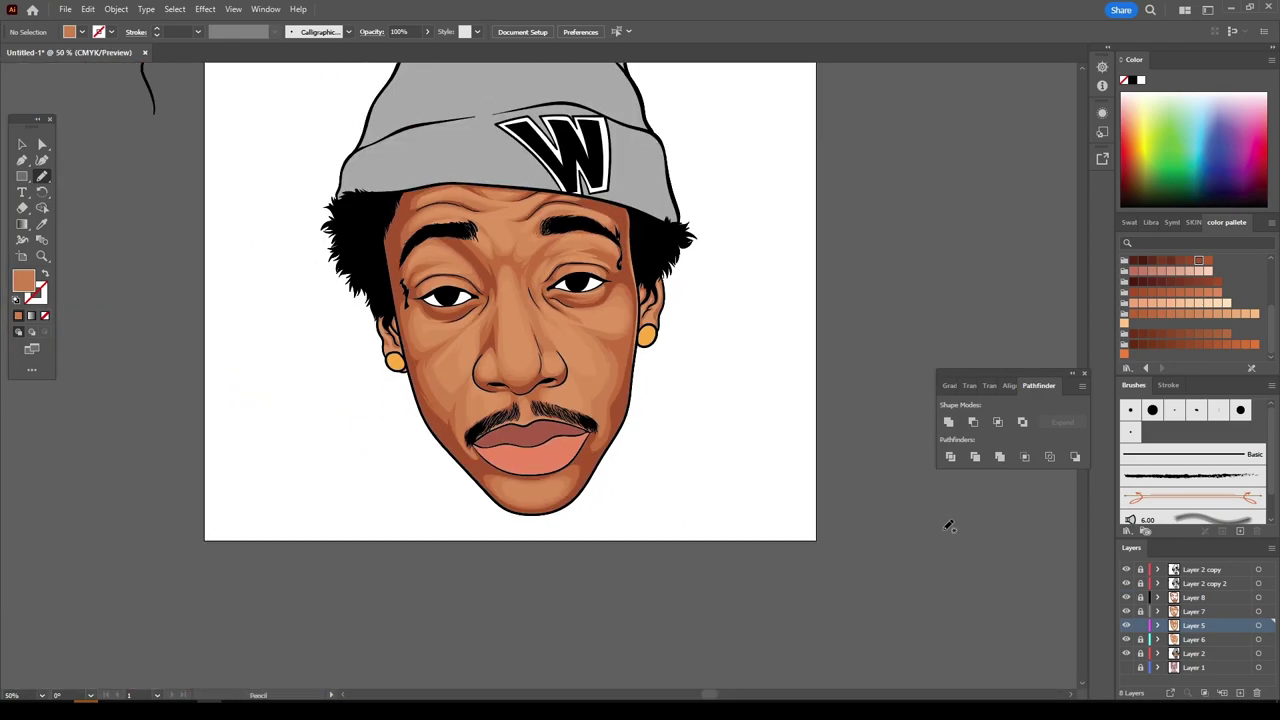
pyautogui.scroll(3, 945, 525)
pyautogui.scroll(1, 943, 527)
pyautogui.hotkey('ctrl', '0')
pyautogui.scroll(2, 880, 537)
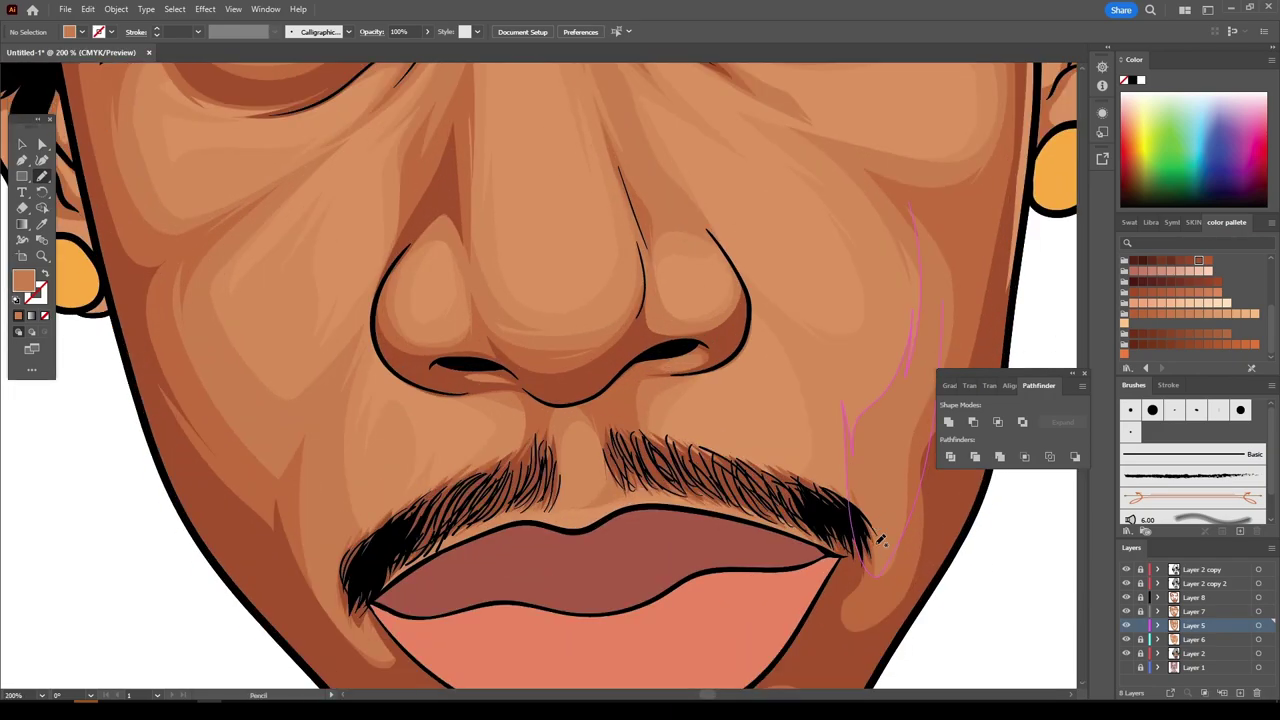
pyautogui.moveTo(278, 530); pyautogui.dragTo(364, 580)
pyautogui.hotkey('ctrl', '0')
pyautogui.scroll(2, 700, 575)
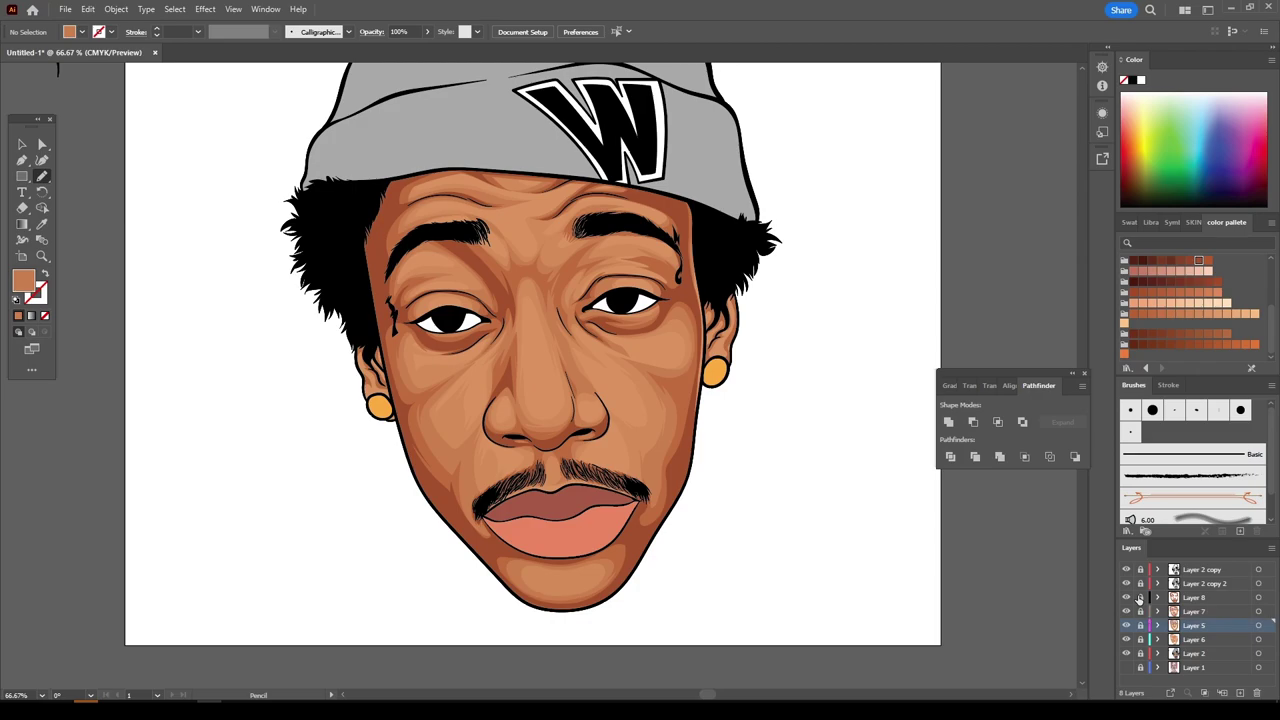
pyautogui.click(1194, 597)
pyautogui.hotkey('ctrl', '1')
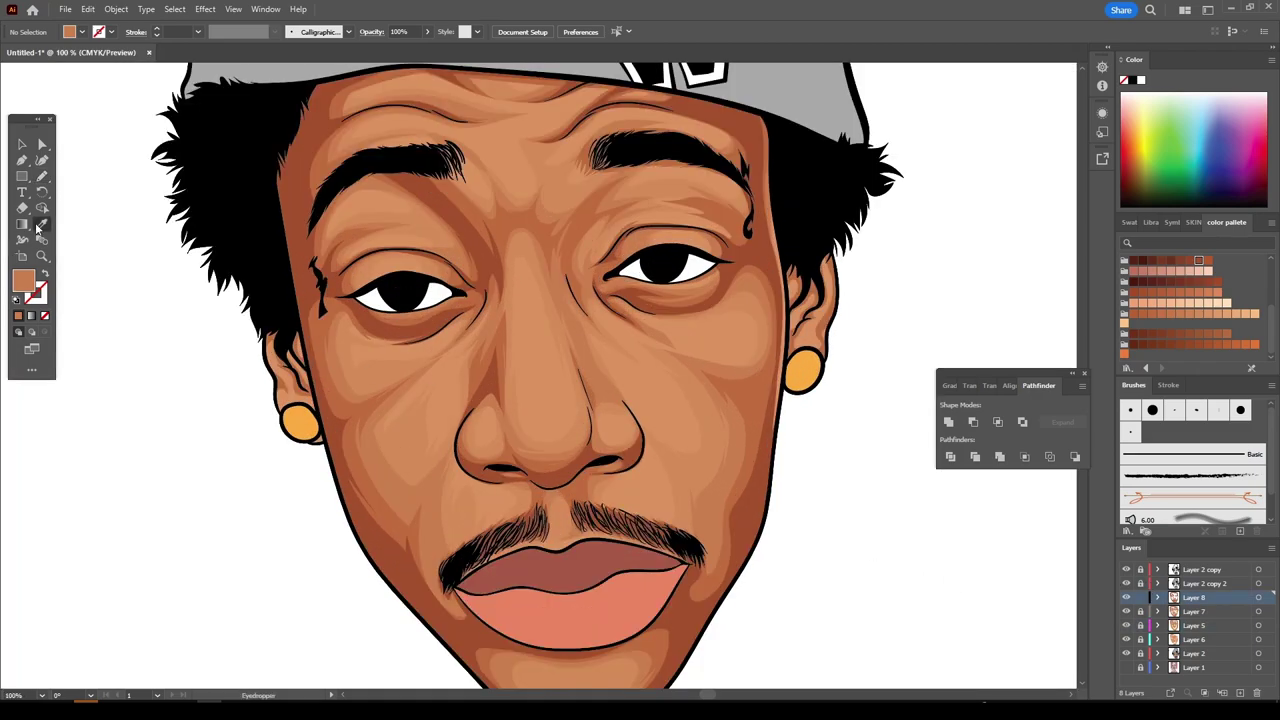
# - Eyedropper a darker face brown and draw a shadow line in the right ear fold
pyautogui.click(41, 224)
pyautogui.click(425, 254)
pyautogui.hotkey('ctrl', '0')
pyautogui.scroll(3, 600, 330)
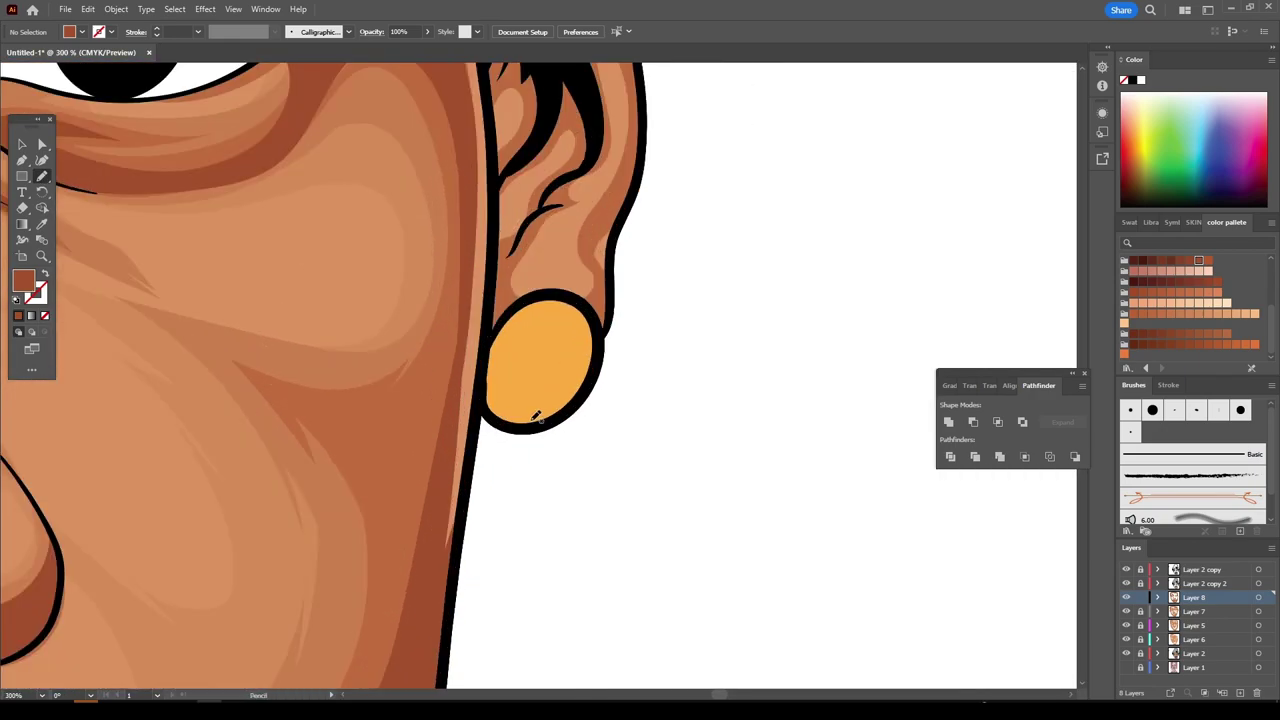
pyautogui.scroll(1, 600, 330)
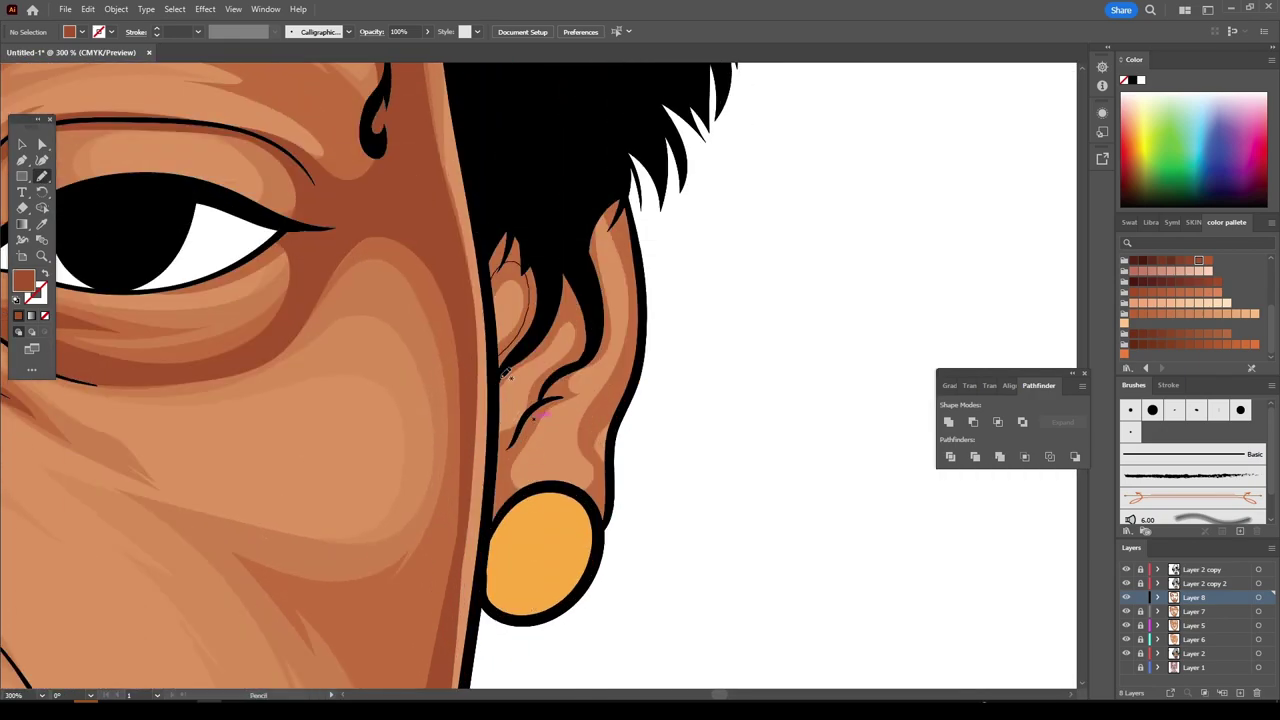
pyautogui.moveTo(545, 347); pyautogui.dragTo(585, 371)
pyautogui.hotkey('ctrl', '-')
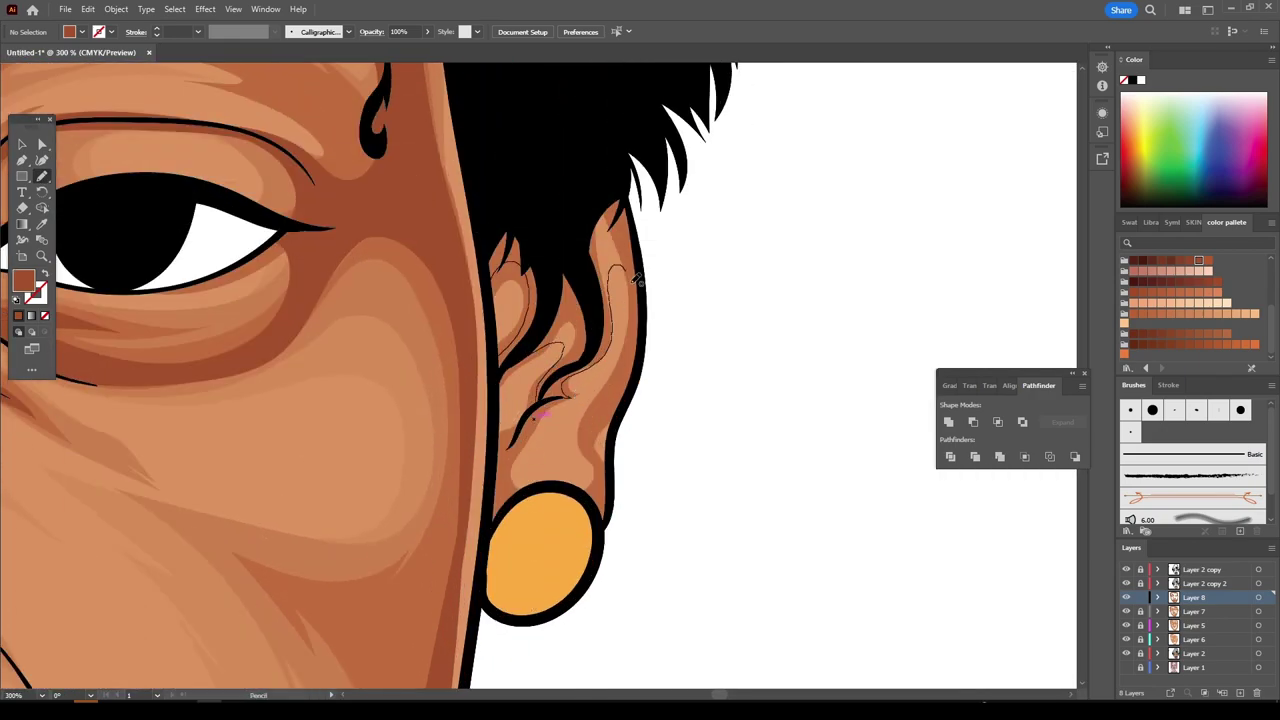
pyautogui.hotkey('ctrl', '-')
pyautogui.hotkey('ctrl', '0')
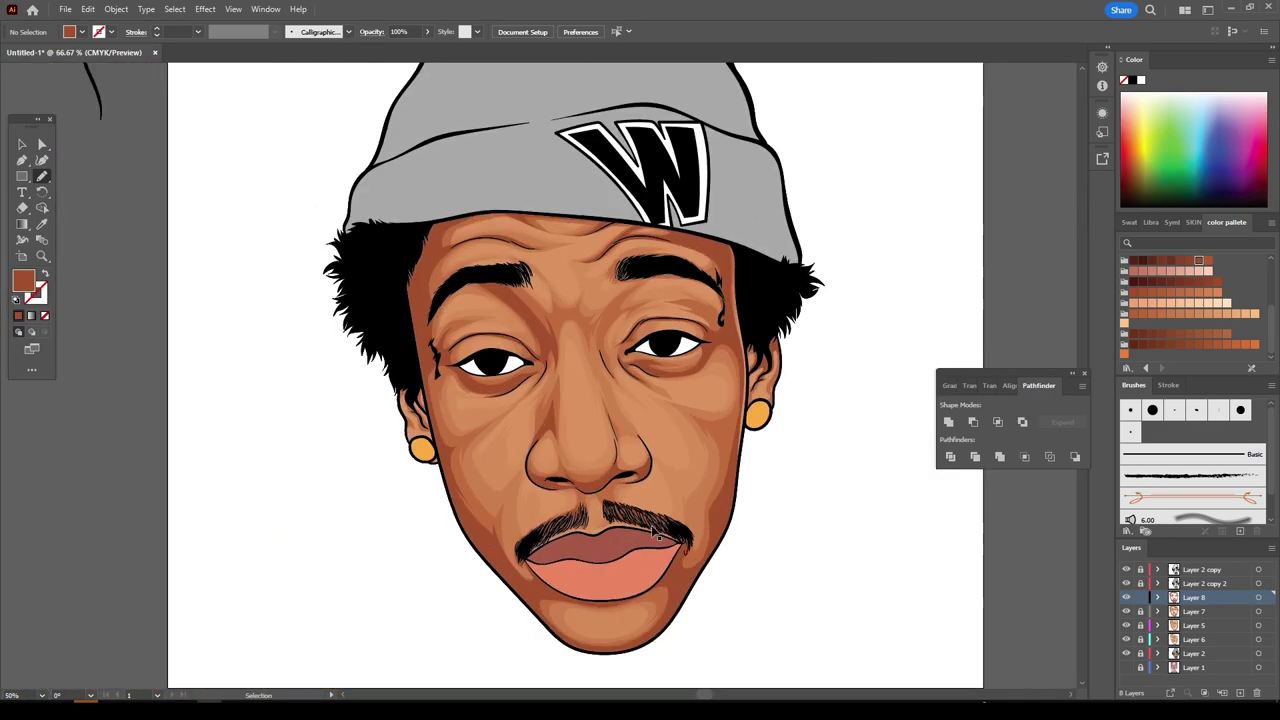
pyautogui.scroll(3, 636, 520)
pyautogui.scroll(1, 636, 520)
# - Draw three shadow strokes in the left ear's folds
pyautogui.moveTo(362, 437); pyautogui.dragTo(398, 414)
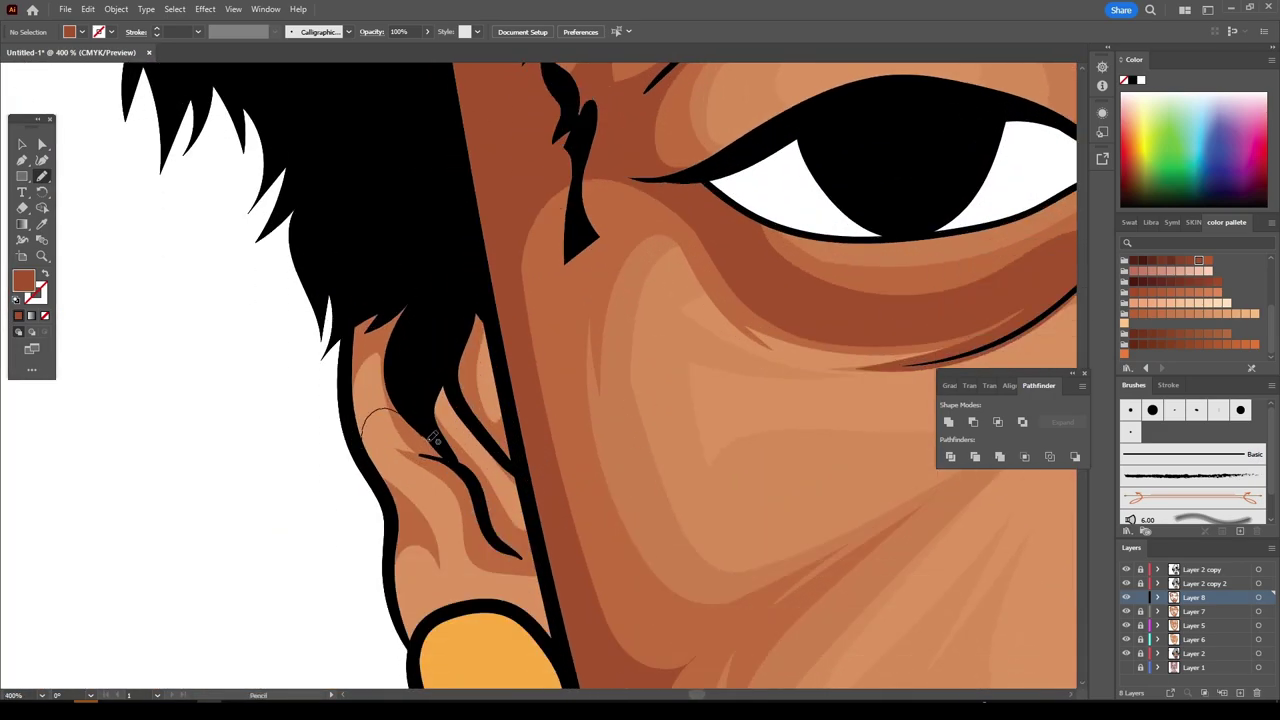
pyautogui.moveTo(488, 500); pyautogui.dragTo(518, 496)
pyautogui.moveTo(466, 398); pyautogui.dragTo(485, 352)
pyautogui.hotkey('ctrl', '-')
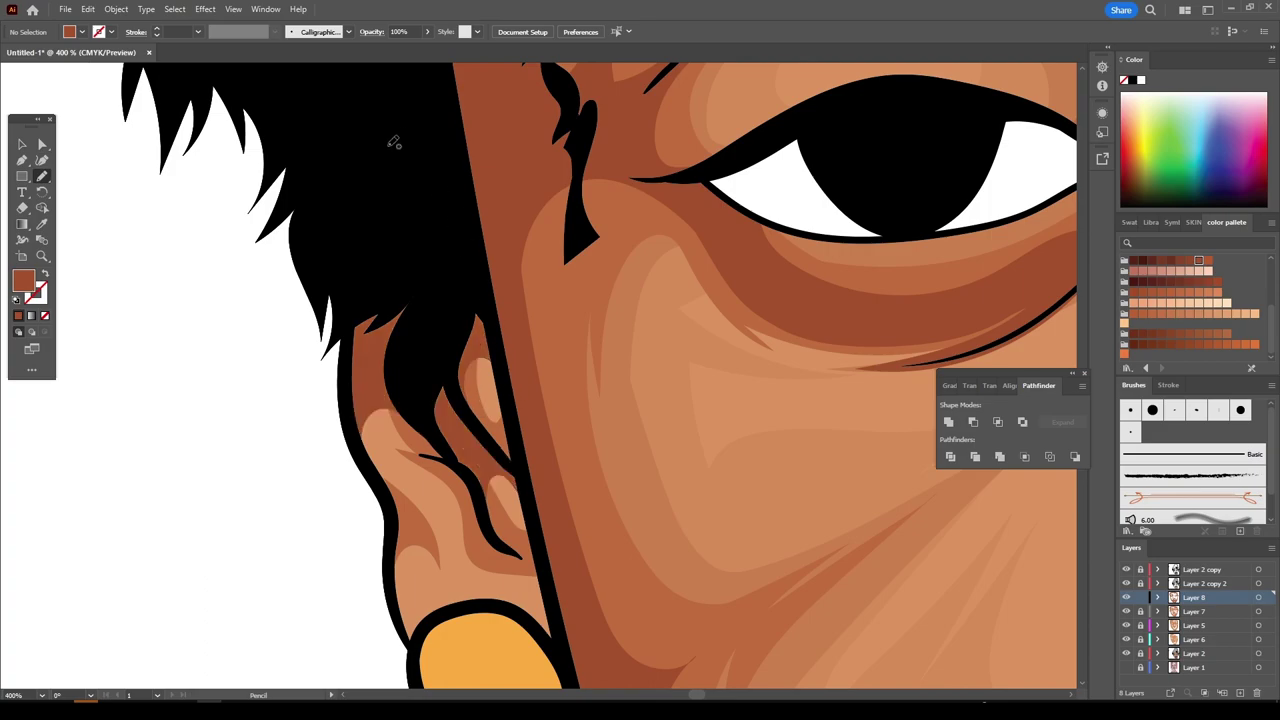
pyautogui.hotkey('ctrl', '-')
pyautogui.hotkey('ctrl', '0')
pyautogui.hotkey('ctrl', '1')
pyautogui.hotkey('ctrl', '+')
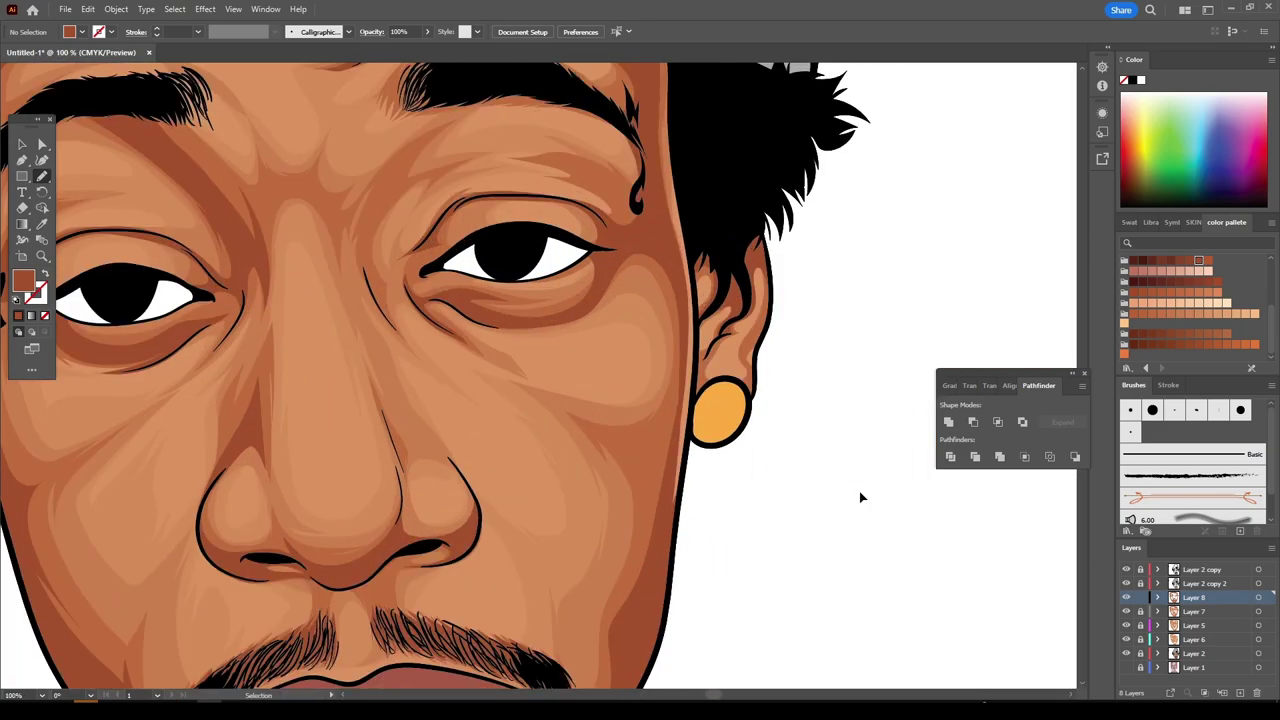
pyautogui.hotkey('ctrl', '+')
# - Draw dark shadow lines along the jaw edge and the temple edge
pyautogui.moveTo(711, 260); pyautogui.dragTo(706, 537)
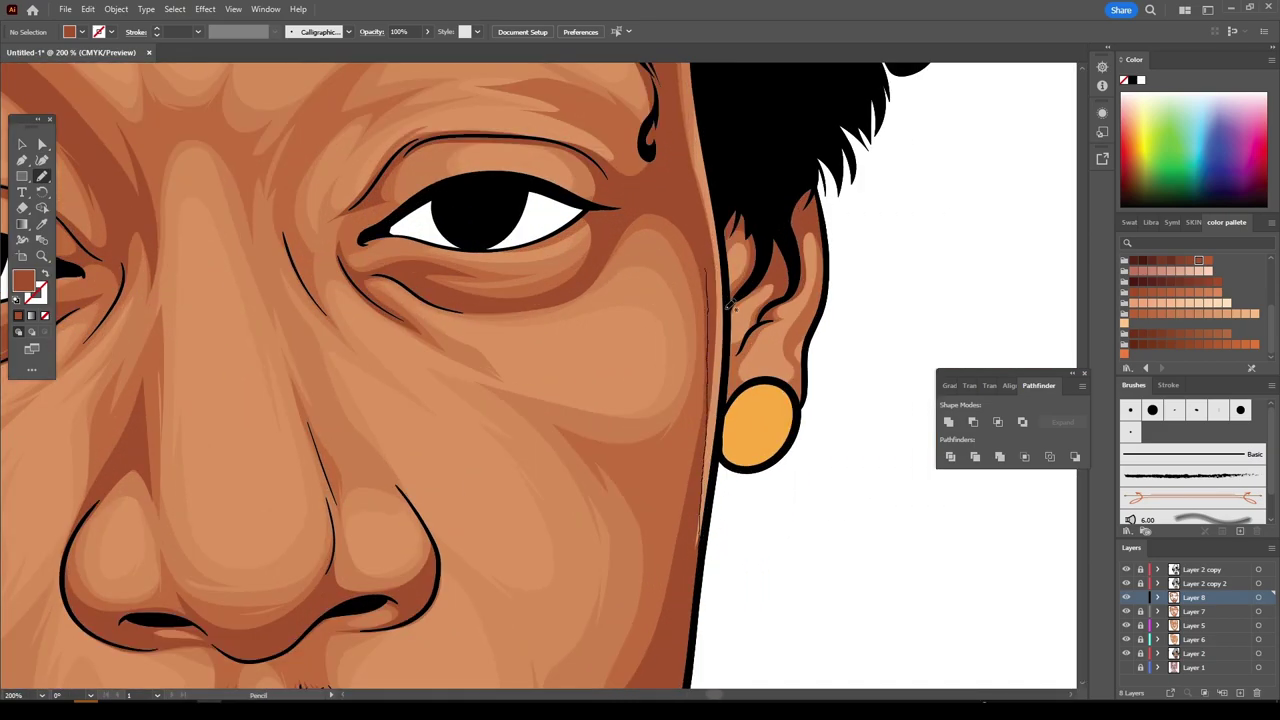
pyautogui.scroll(5, 676, 207)
pyautogui.moveTo(667, 262); pyautogui.dragTo(690, 470)
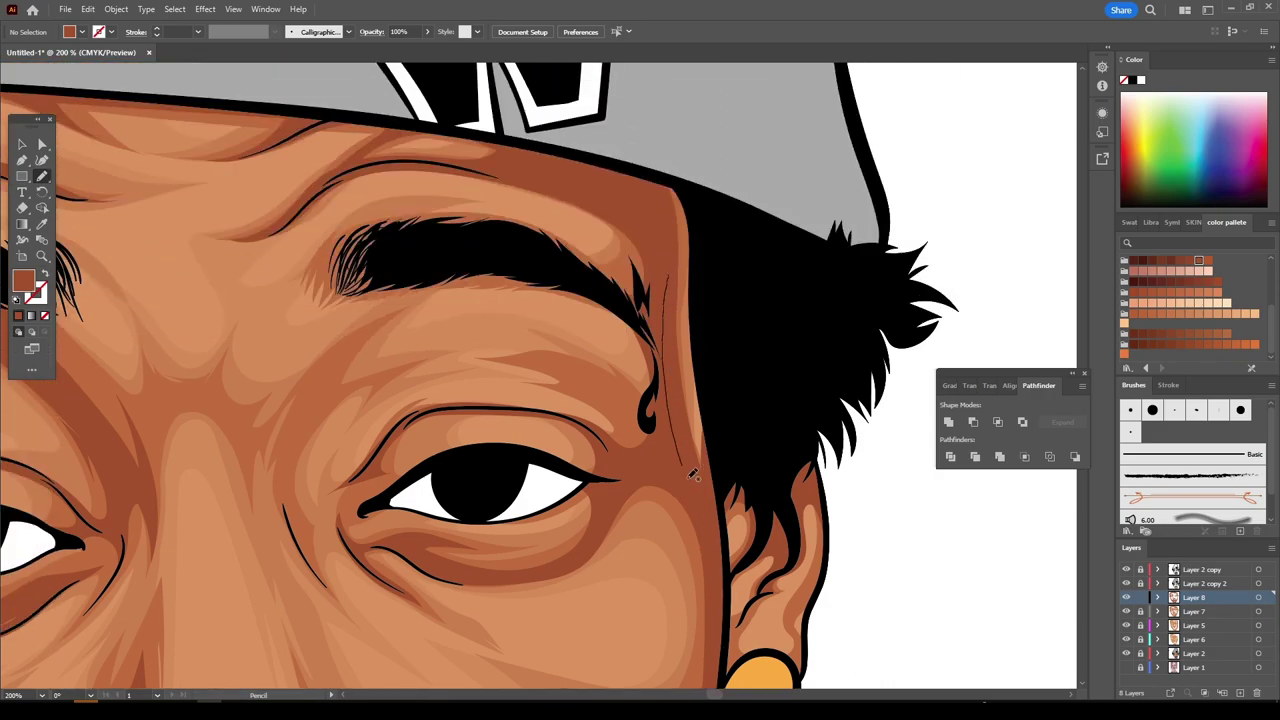
pyautogui.hotkey('ctrl', '-')
pyautogui.hotkey('ctrl', '-')
pyautogui.hotkey('ctrl', '-')
pyautogui.hotkey('ctrl', '-')
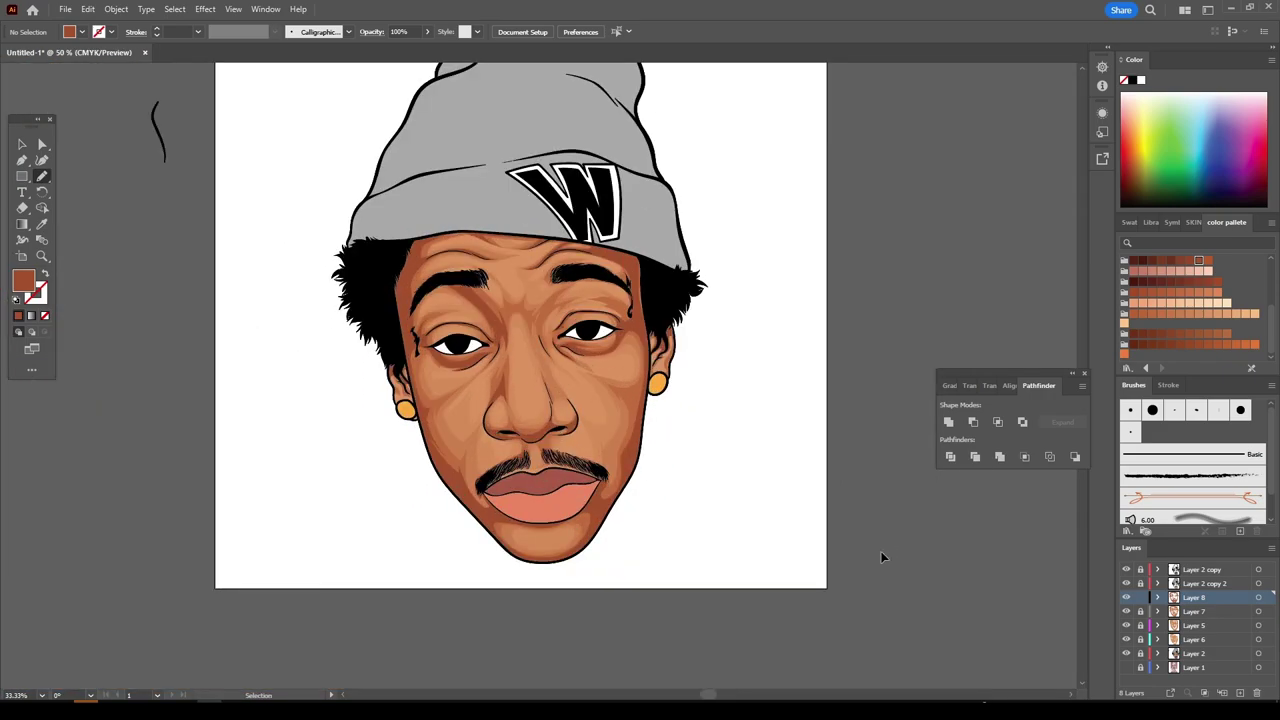
pyautogui.hotkey('ctrl', '+')
pyautogui.hotkey('ctrl', '+')
pyautogui.scroll(1, 886, 543)
pyautogui.hotkey('ctrl', '+')
pyautogui.hotkey('ctrl', '+')
pyautogui.hotkey('ctrl', '+')
pyautogui.scroll(2, 448, 396)
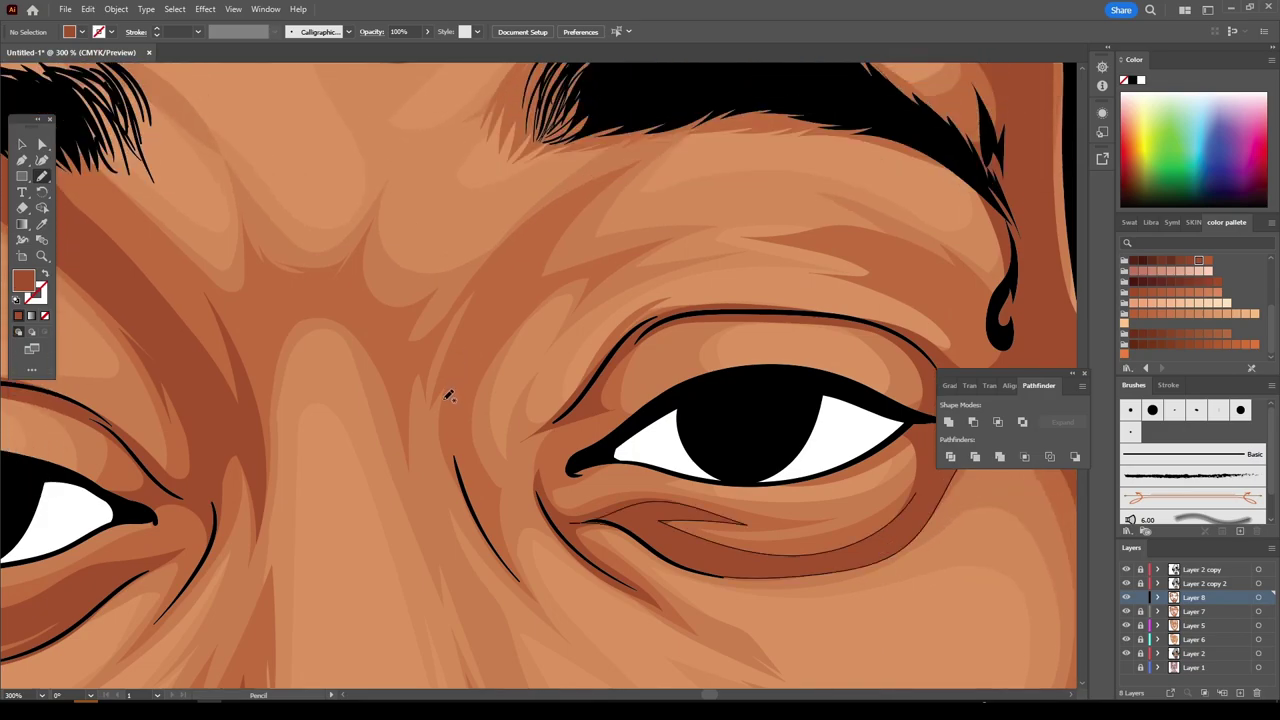
pyautogui.scroll(1, 448, 396)
# - Shade the inner eye corner and eye crease, then add an empty Layer 9
pyautogui.moveTo(590, 450)
pyautogui.mouseDown()
pyautogui.moveTo(546, 545)
pyautogui.moveTo(578, 448)
pyautogui.mouseUp()
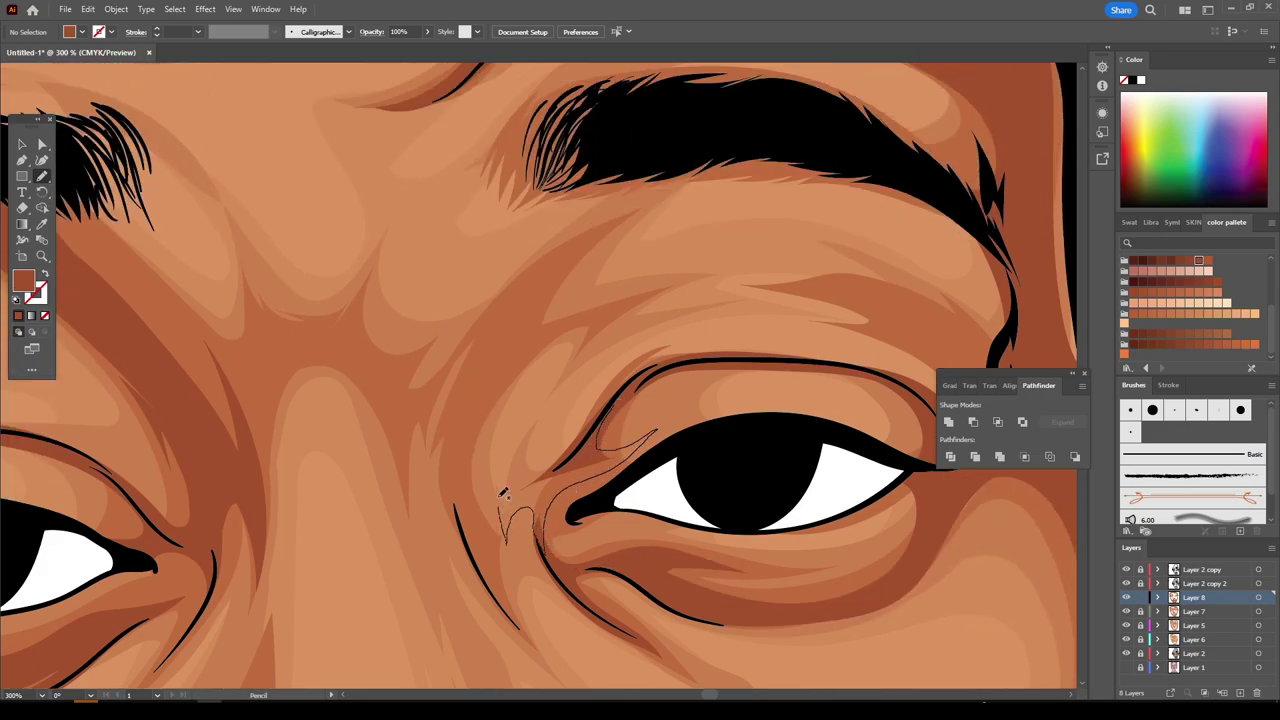
pyautogui.scroll(-3, 776, 573)
pyautogui.scroll(-2, 694, 523)
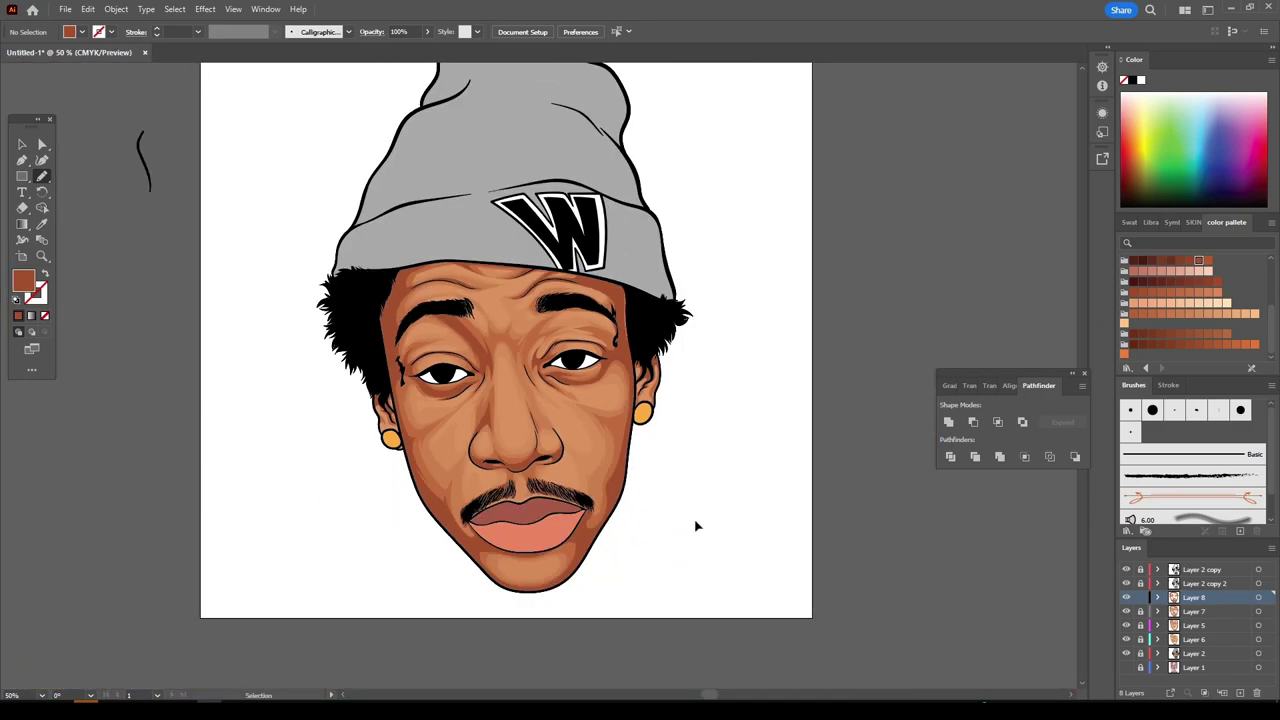
pyautogui.scroll(3, 694, 514)
pyautogui.scroll(2, 694, 514)
pyautogui.moveTo(448, 432)
pyautogui.mouseDown()
pyautogui.moveTo(432, 432)
pyautogui.moveTo(467, 515)
pyautogui.mouseUp()
pyautogui.scroll(-2, 630, 590)
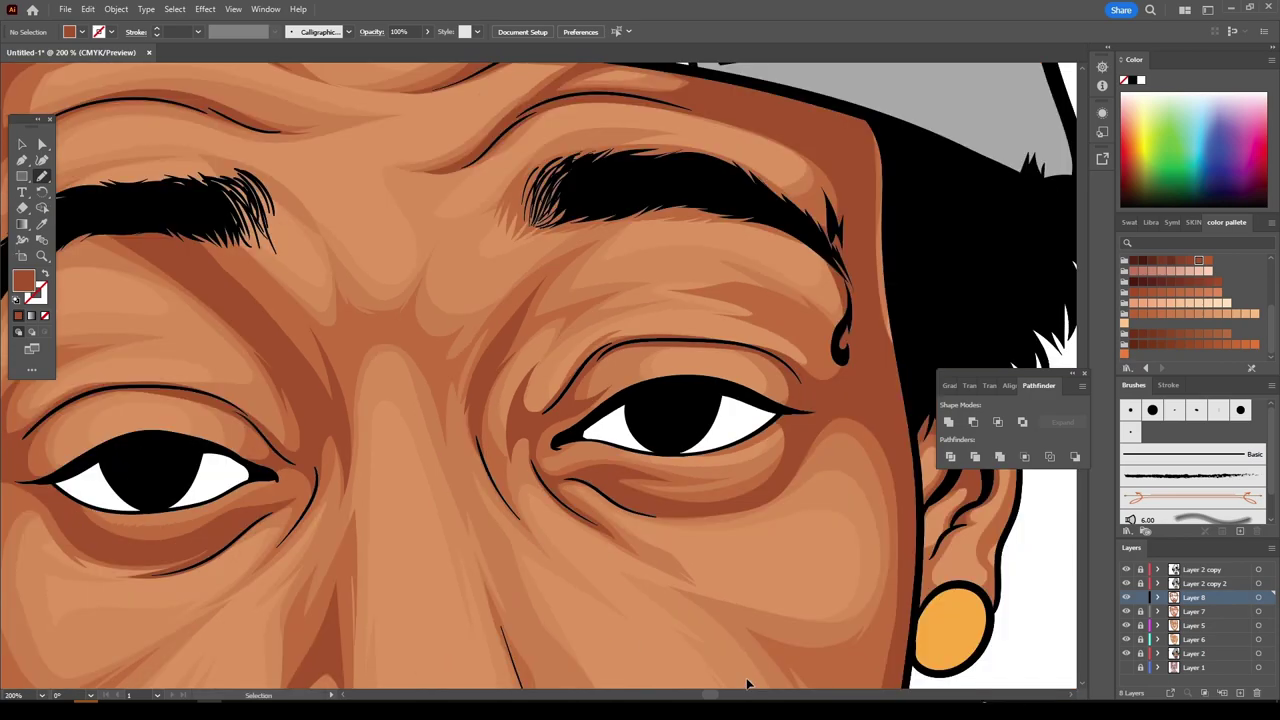
pyautogui.scroll(-3, 634, 586)
pyautogui.scroll(3, 621, 596)
pyautogui.scroll(-1, 621, 596)
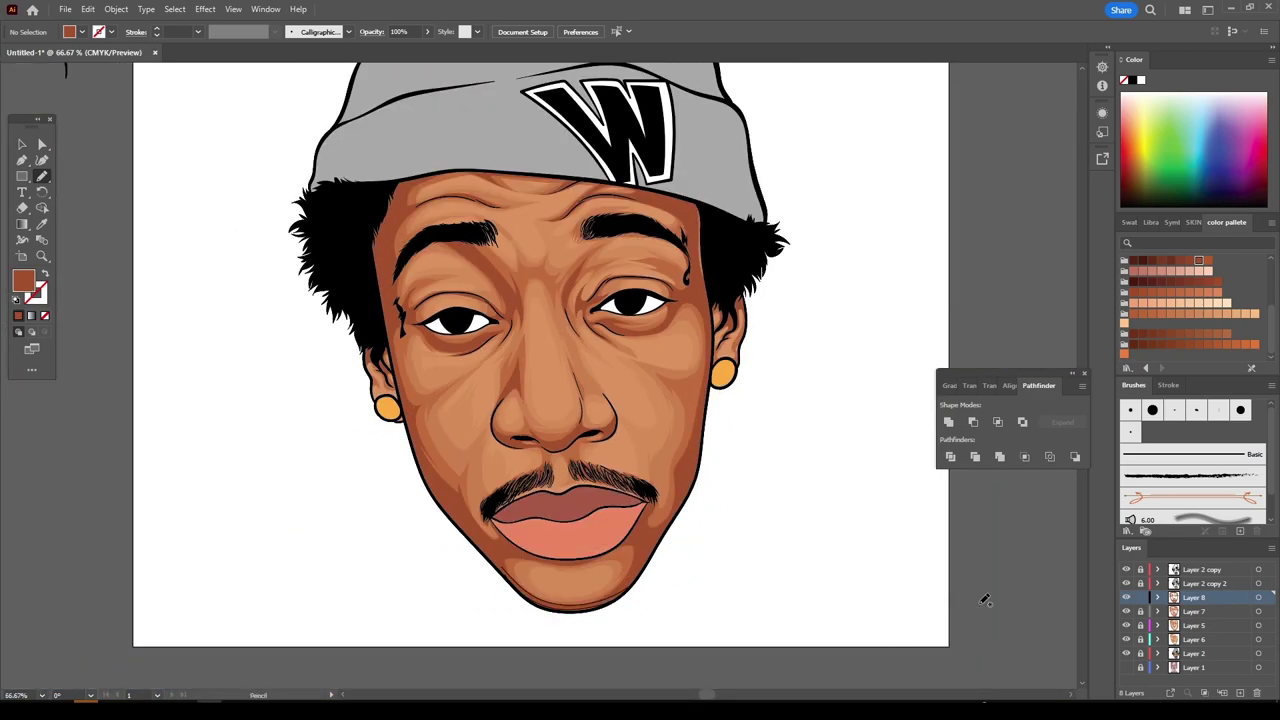
pyautogui.click(1195, 611)
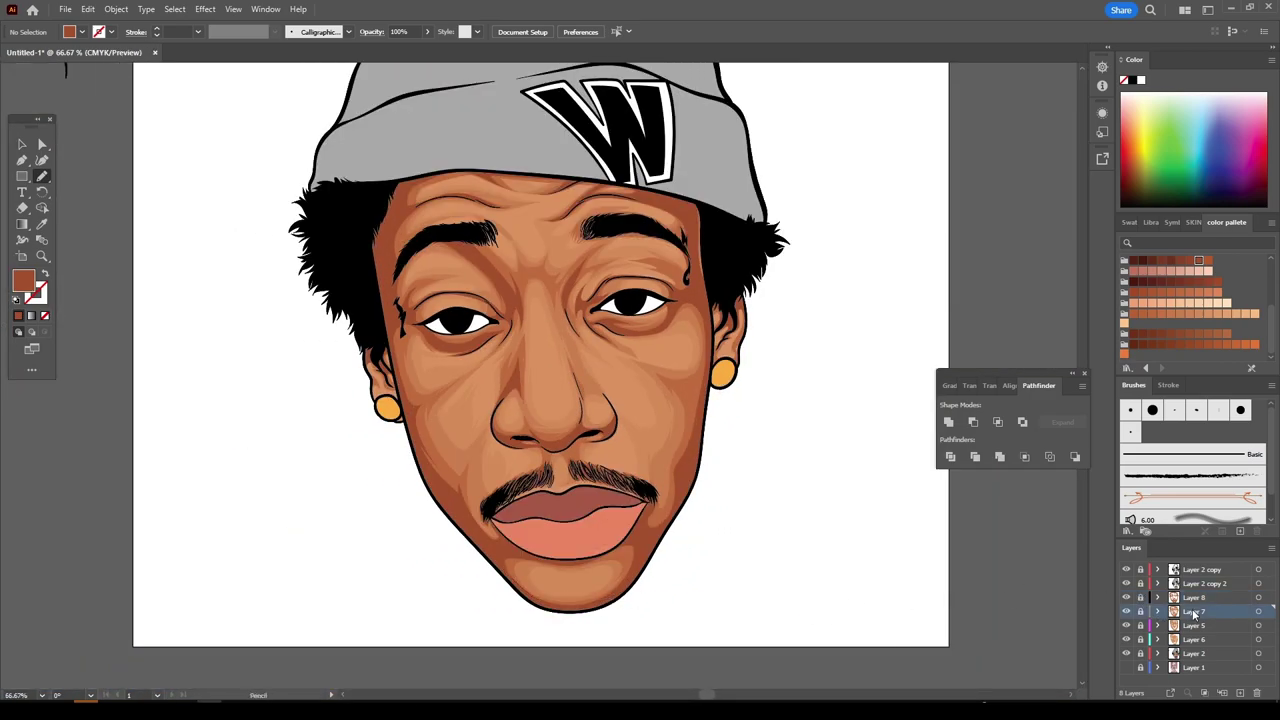
# - Add a new Layer 9 and move it below Layer 6
pyautogui.click(1240, 692)
pyautogui.scroll(-3, 849, 517)
pyautogui.scroll(3, 800, 514)
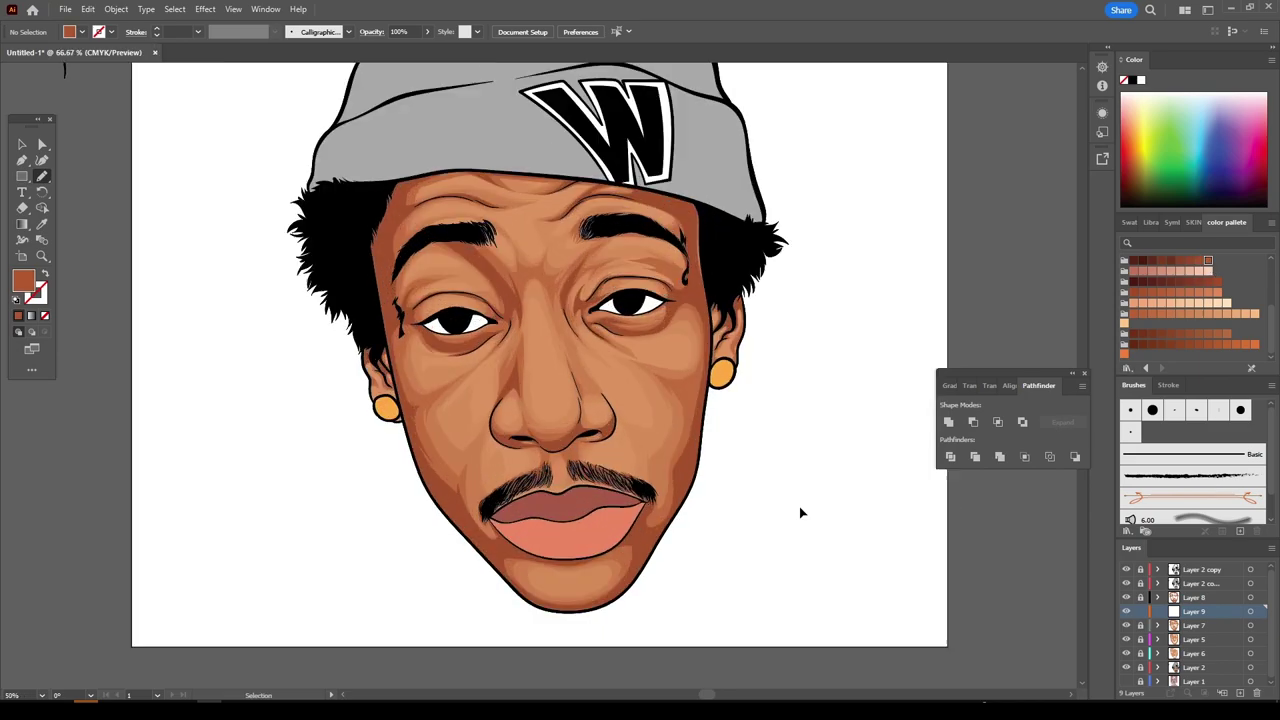
pyautogui.scroll(2, 800, 514)
pyautogui.scroll(-2, 806, 504)
pyautogui.scroll(-1, 800, 526)
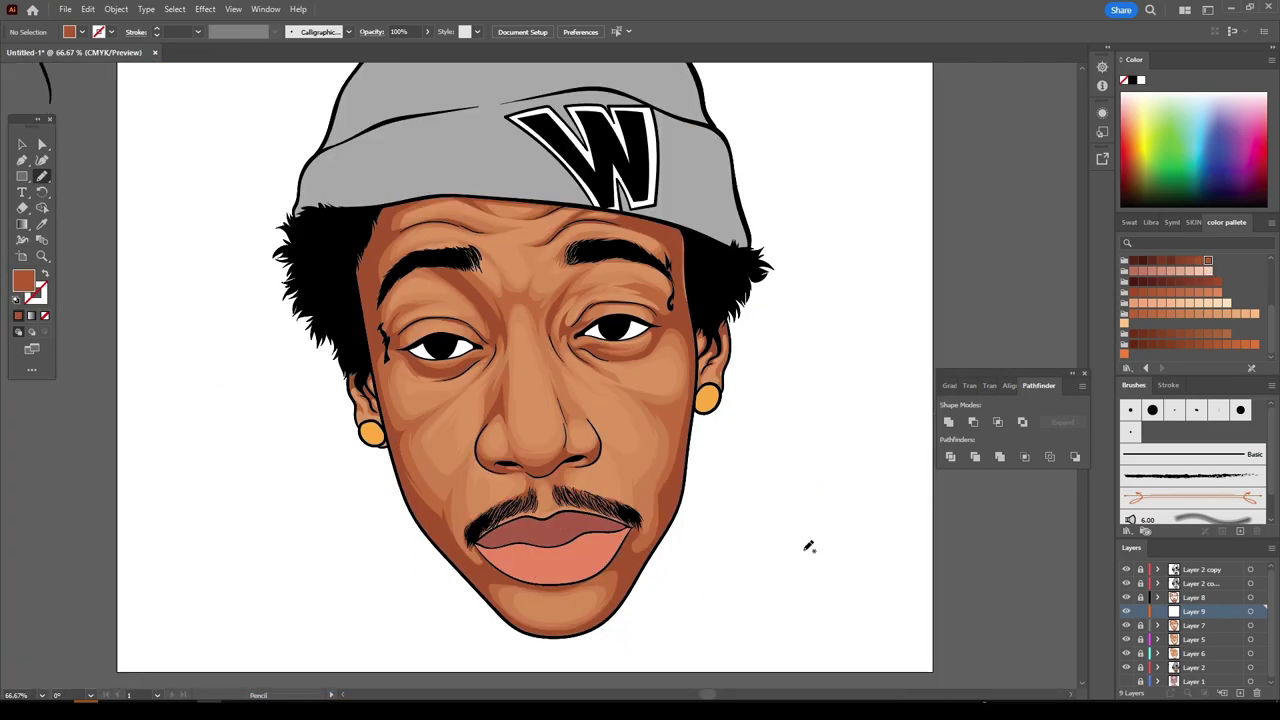
pyautogui.moveTo(1181, 618); pyautogui.dragTo(1189, 658)
# - Draw a light peach highlight along the nose bridge
pyautogui.click(1253, 314)
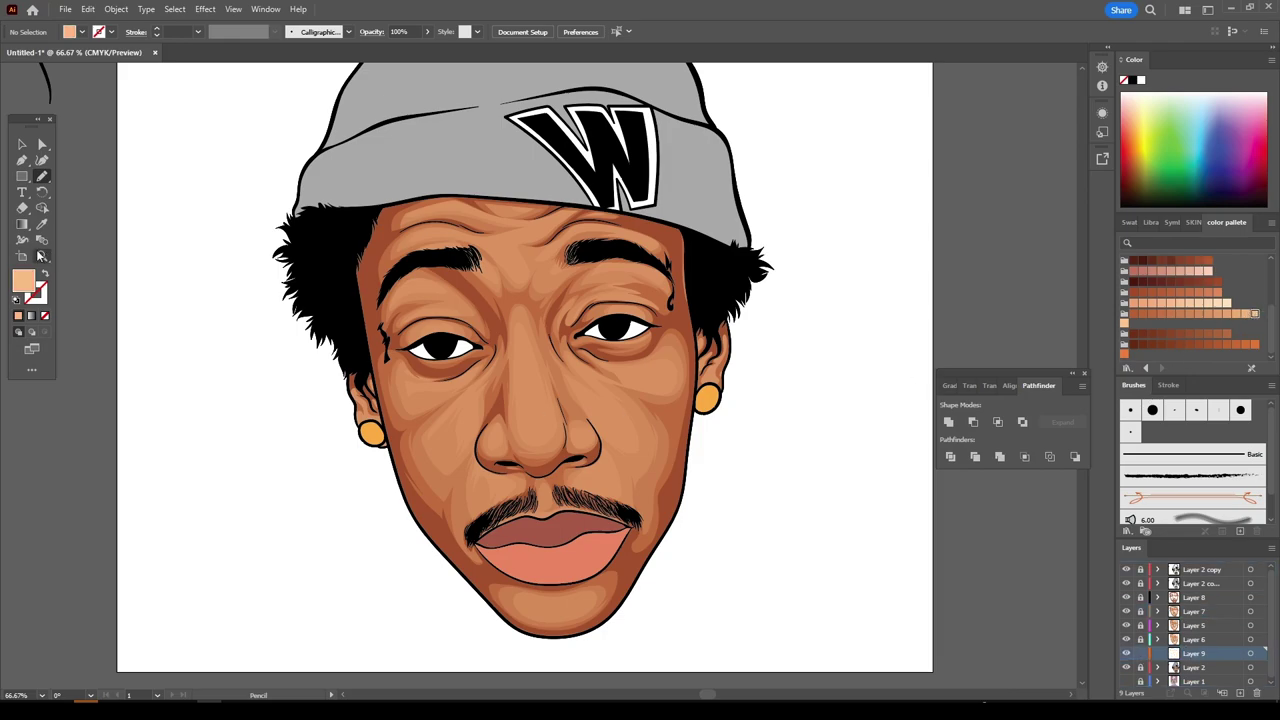
pyautogui.hotkey('ctrl', '+')
pyautogui.hotkey('ctrl', '+')
pyautogui.hotkey('ctrl', '+')
pyautogui.moveTo(518, 570)
pyautogui.mouseDown()
pyautogui.moveTo(497, 272)
pyautogui.moveTo(497, 480)
pyautogui.mouseUp()
pyautogui.hotkey('ctrl', '0')
pyautogui.hotkey('ctrl', '1')
# - Recolour the nose highlight a darker tan and deselect it
pyautogui.click(22, 144)
pyautogui.click(530, 420)
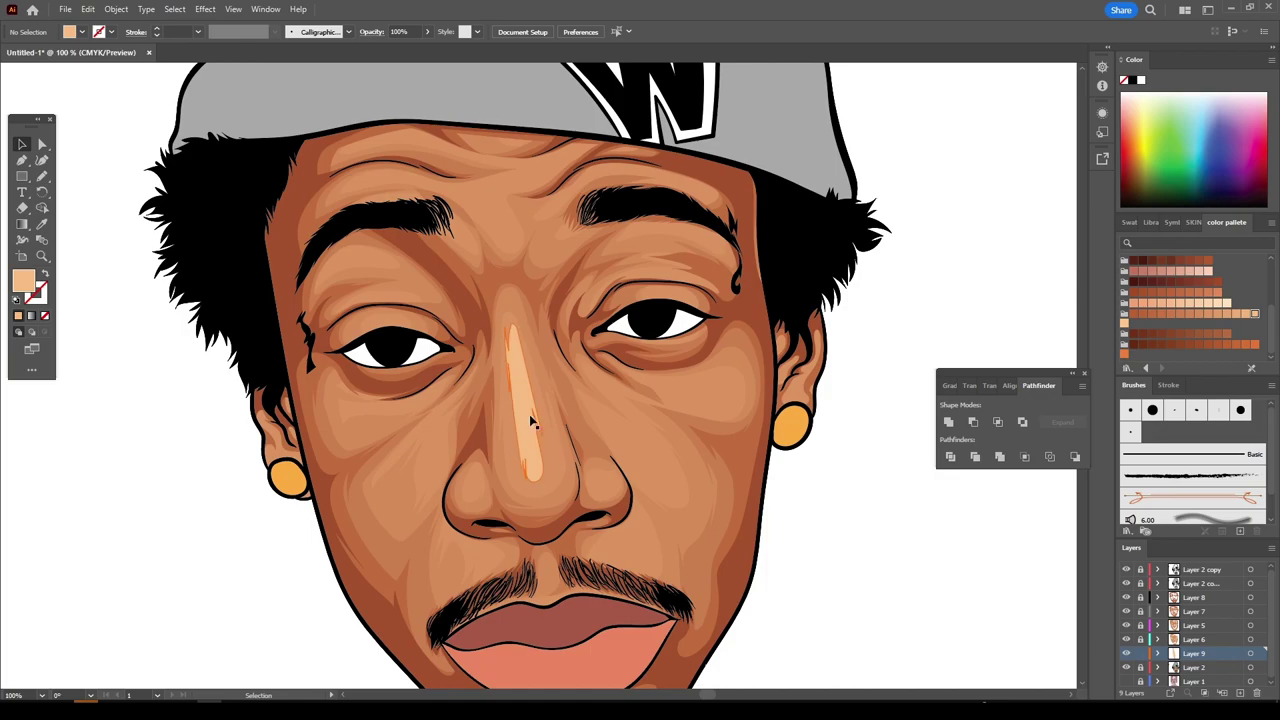
pyautogui.click(1230, 315)
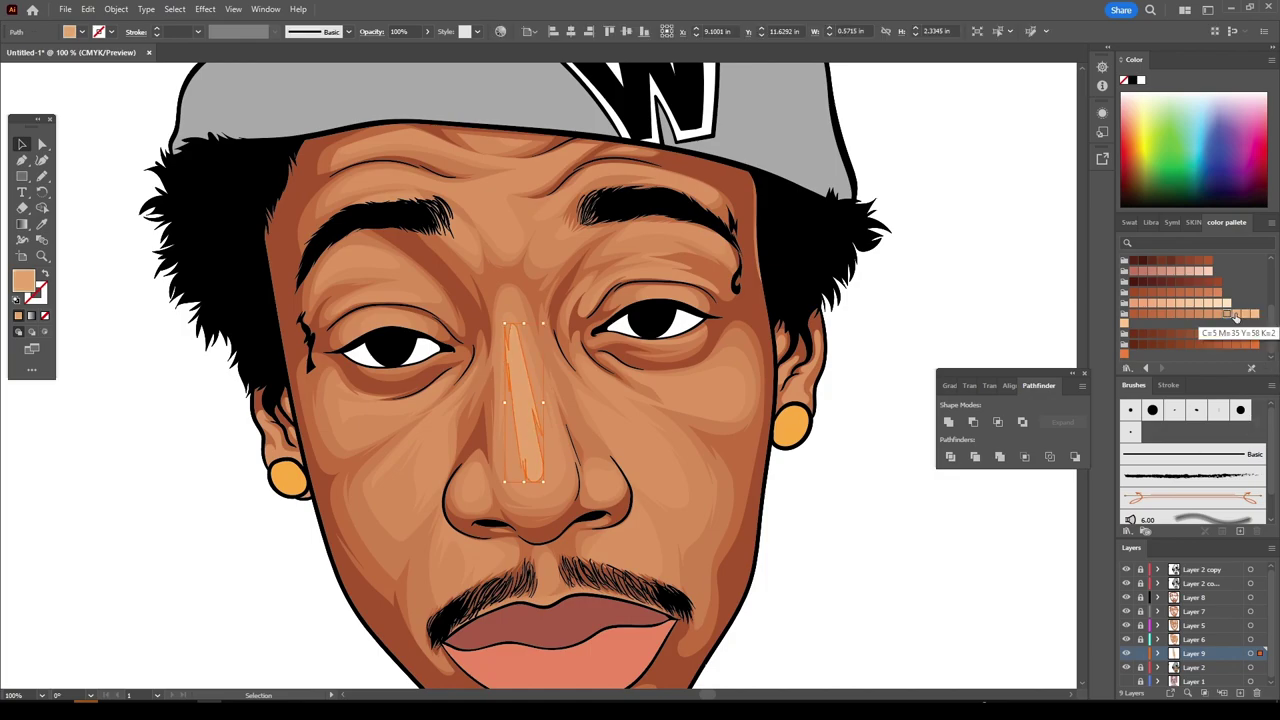
pyautogui.click(966, 597)
# - Draw a thin highlight stroke with the pencil, then undo the stray stroke across the forehead
pyautogui.hotkey('ctrl', '0')
pyautogui.hotkey('ctrl', '+')
pyautogui.hotkey('ctrl', '+')
pyautogui.hotkey('ctrl', '+')
pyautogui.scroll(5, 906, 594)
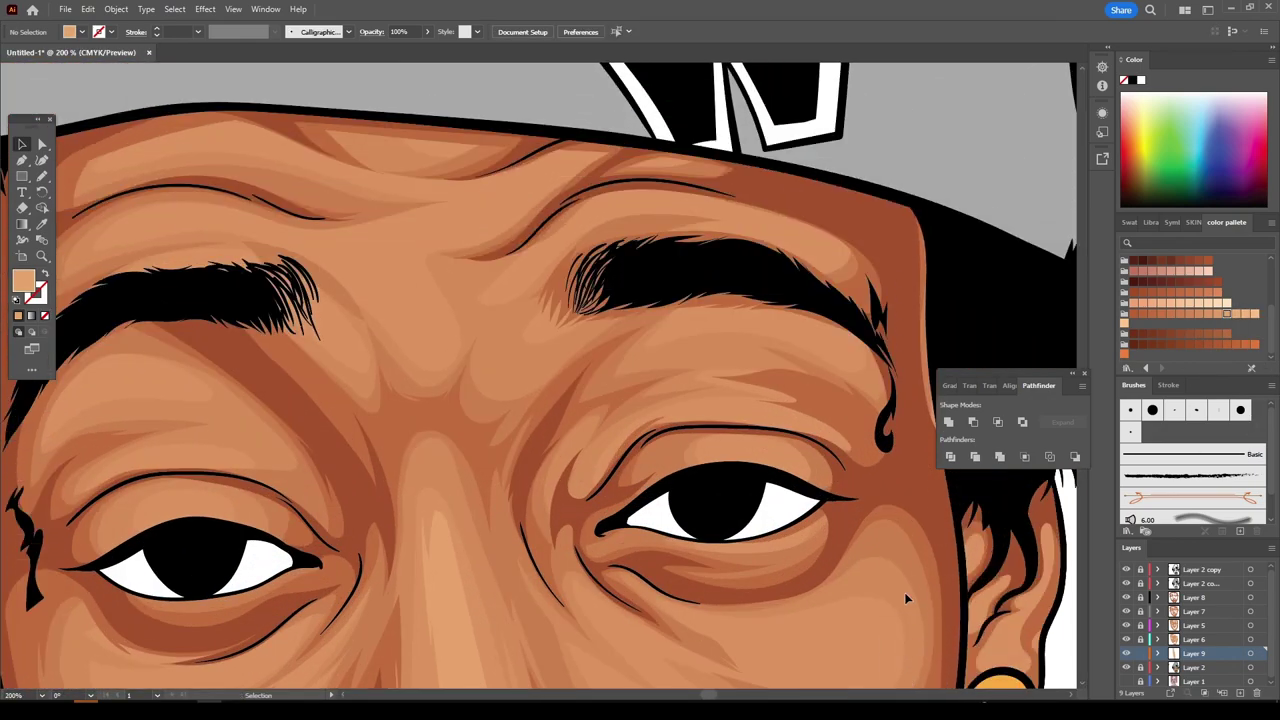
pyautogui.scroll(2, 904, 592)
pyautogui.press('n')
pyautogui.moveTo(326, 348)
pyautogui.mouseDown()
pyautogui.moveTo(374, 373)
pyautogui.moveTo(491, 321)
pyautogui.mouseUp()
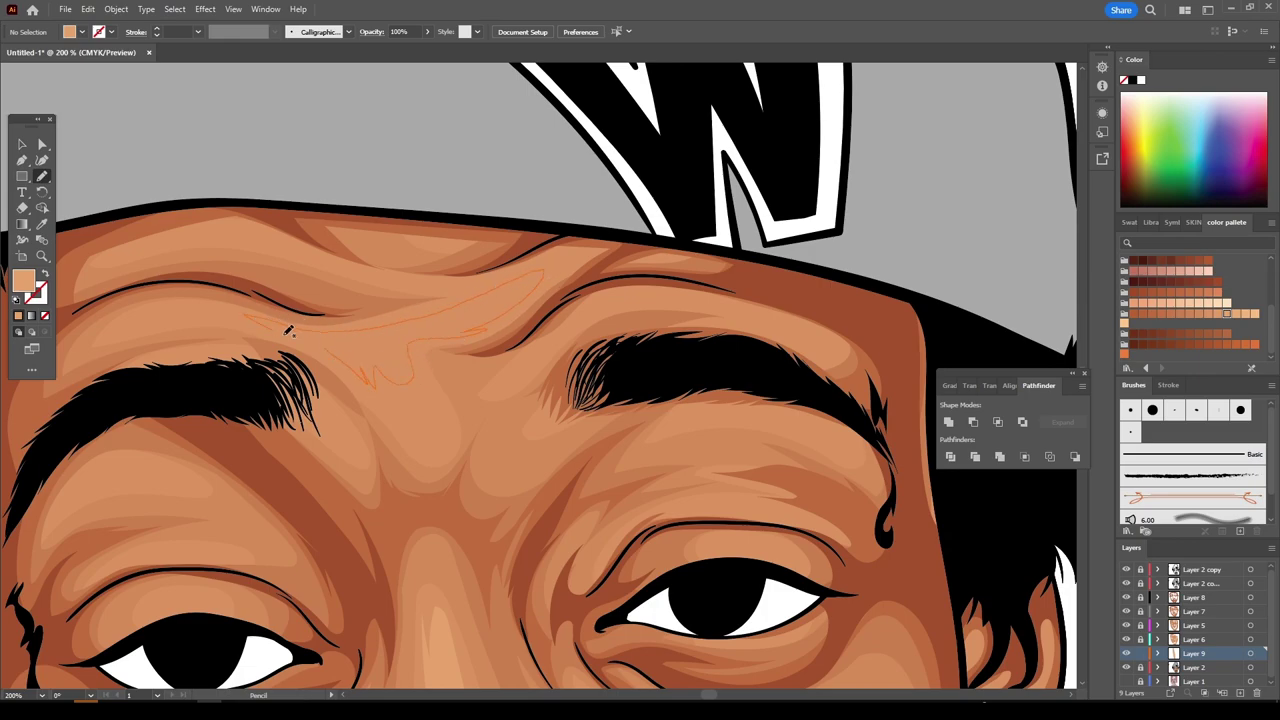
pyautogui.hotkey('ctrl', 'z')
pyautogui.hotkey('ctrl', 'z')
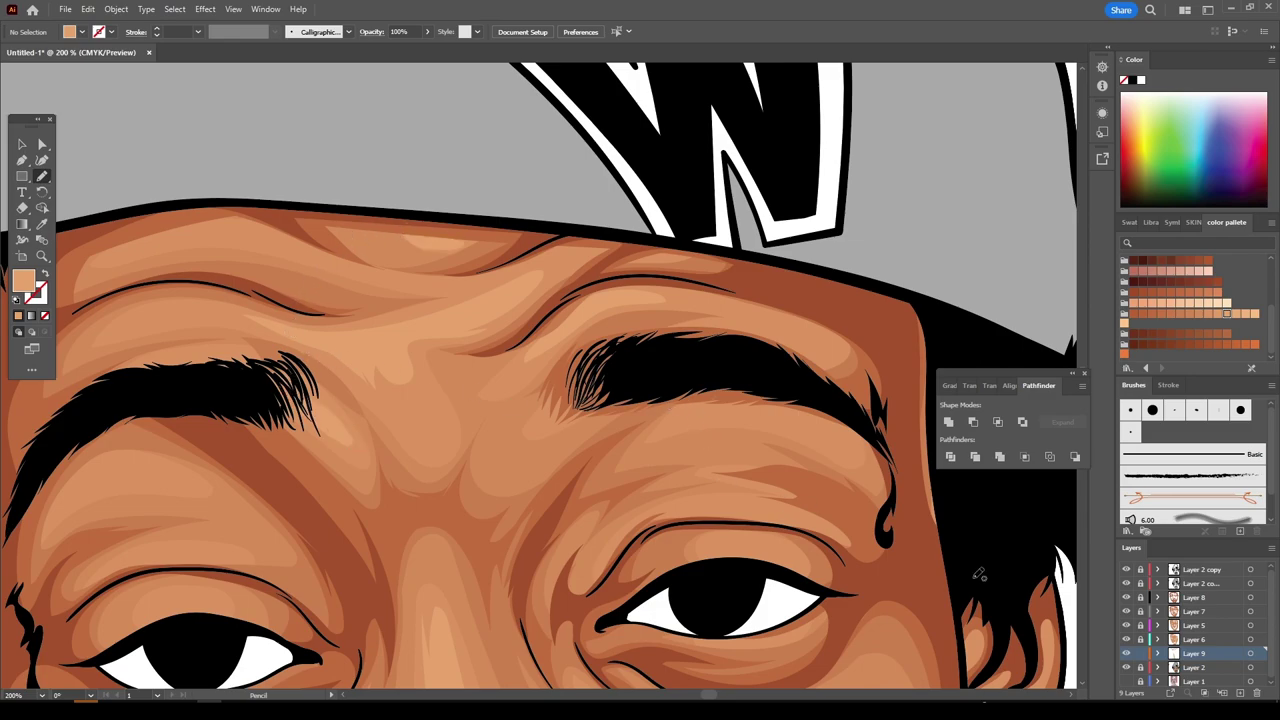
pyautogui.scroll(-3, 979, 575)
pyautogui.scroll(-1, 866, 594)
pyautogui.scroll(3, 772, 544)
# - Undo the stray left-cheek stroke, then attempt a stroke along the upper lip
pyautogui.scroll(2, 777, 534)
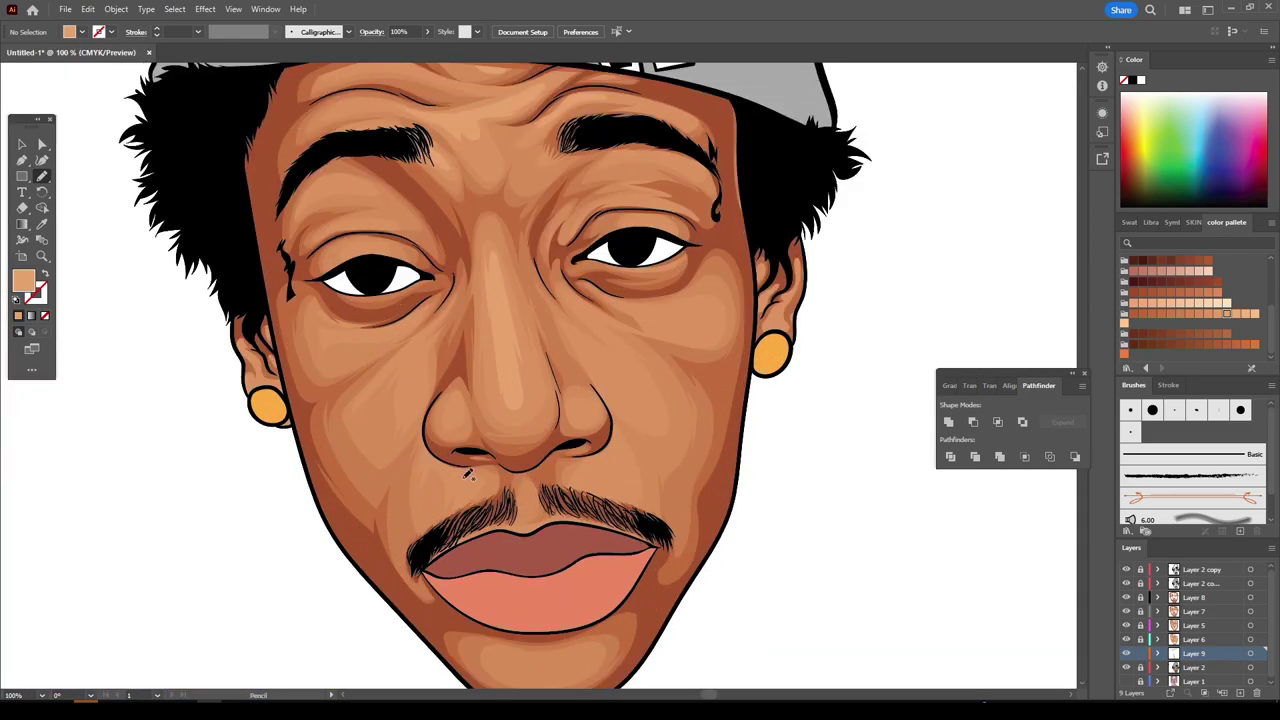
pyautogui.hotkey('ctrl', 'z')
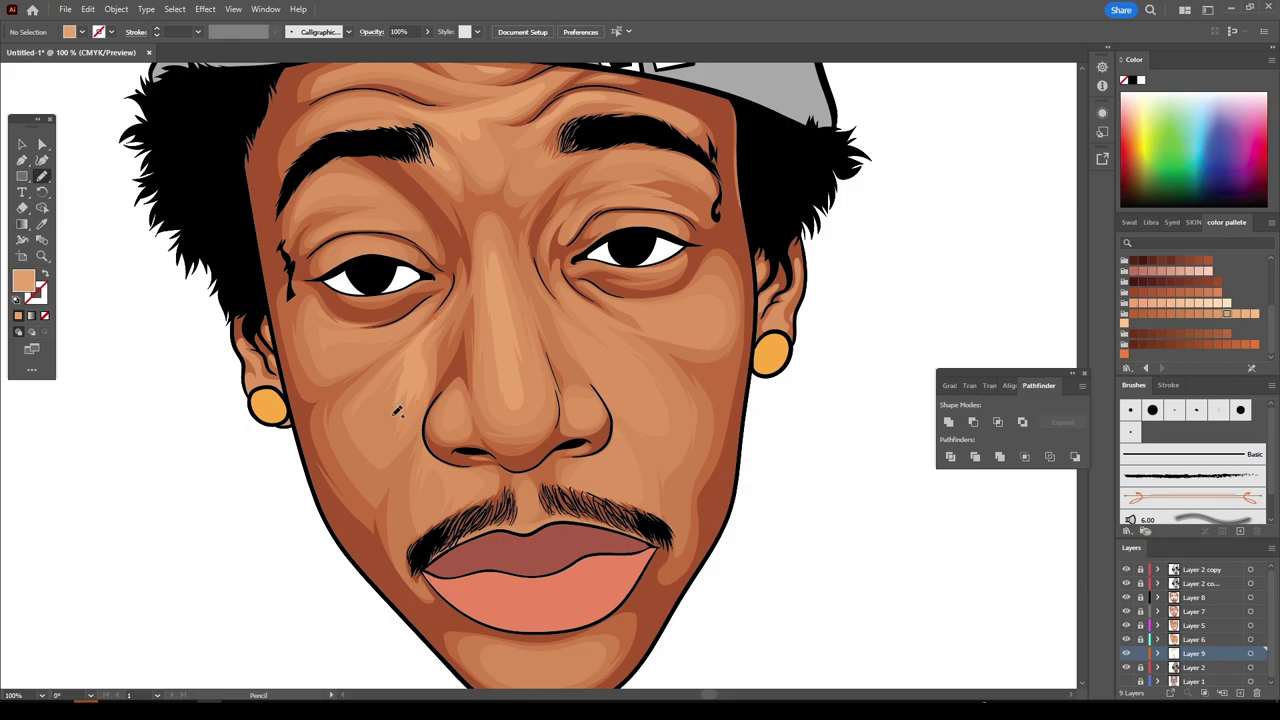
pyautogui.scroll(-1, 400, 420)
pyautogui.scroll(-2, 410, 410)
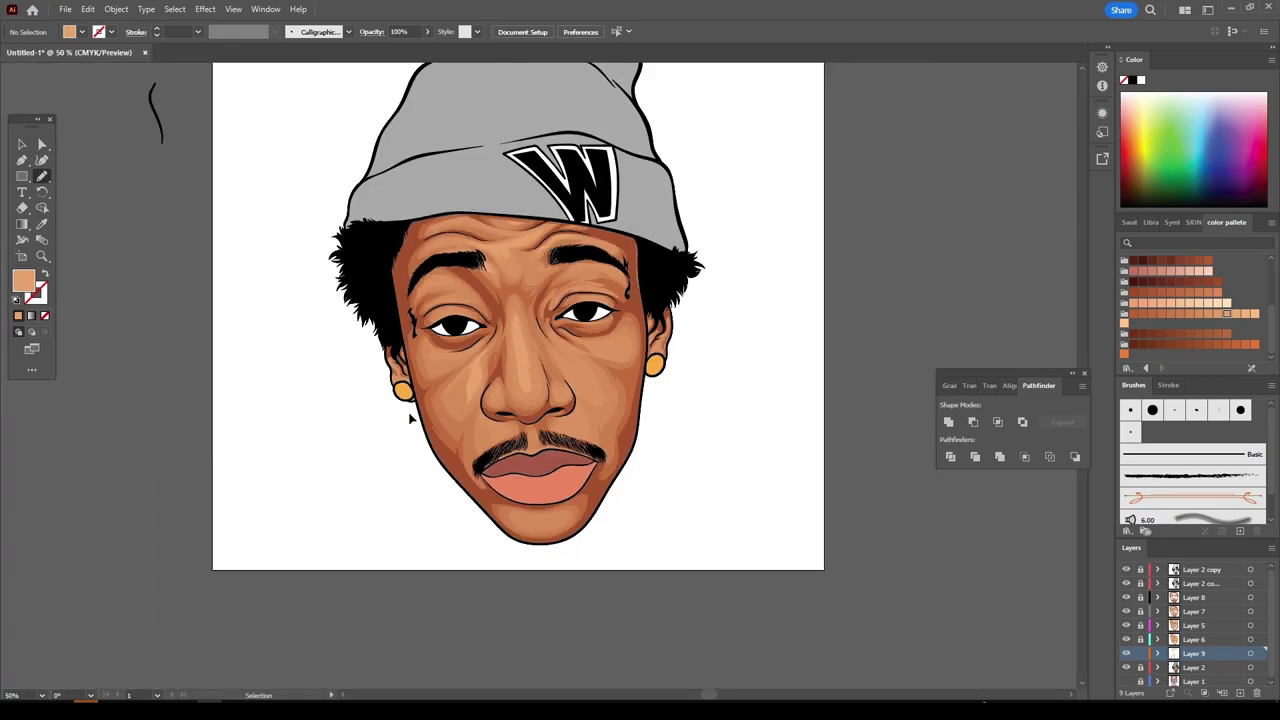
pyautogui.scroll(4, 408, 414)
pyautogui.scroll(1, 366, 443)
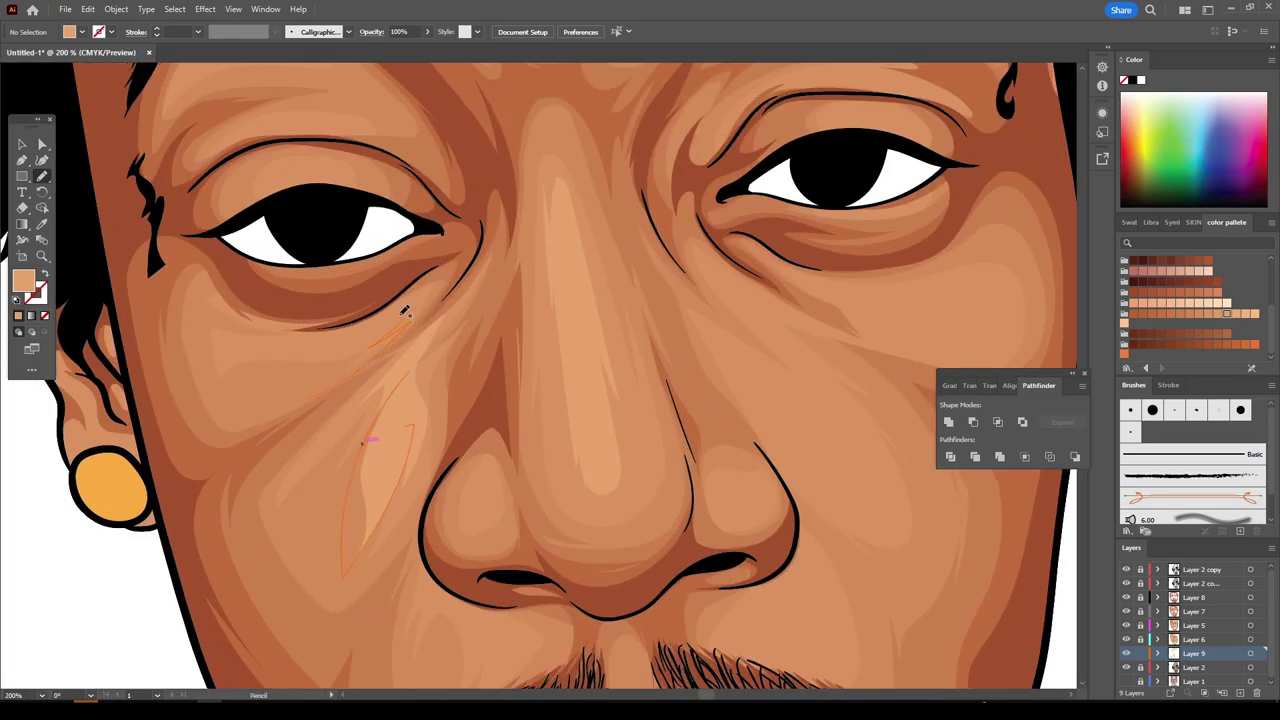
pyautogui.hotkey('ctrl', '-')
pyautogui.hotkey('ctrl', '-')
pyautogui.hotkey('ctrl', '-')
pyautogui.hotkey('ctrl', '+')
pyautogui.hotkey('ctrl', '+')
pyautogui.hotkey('ctrl', '+')
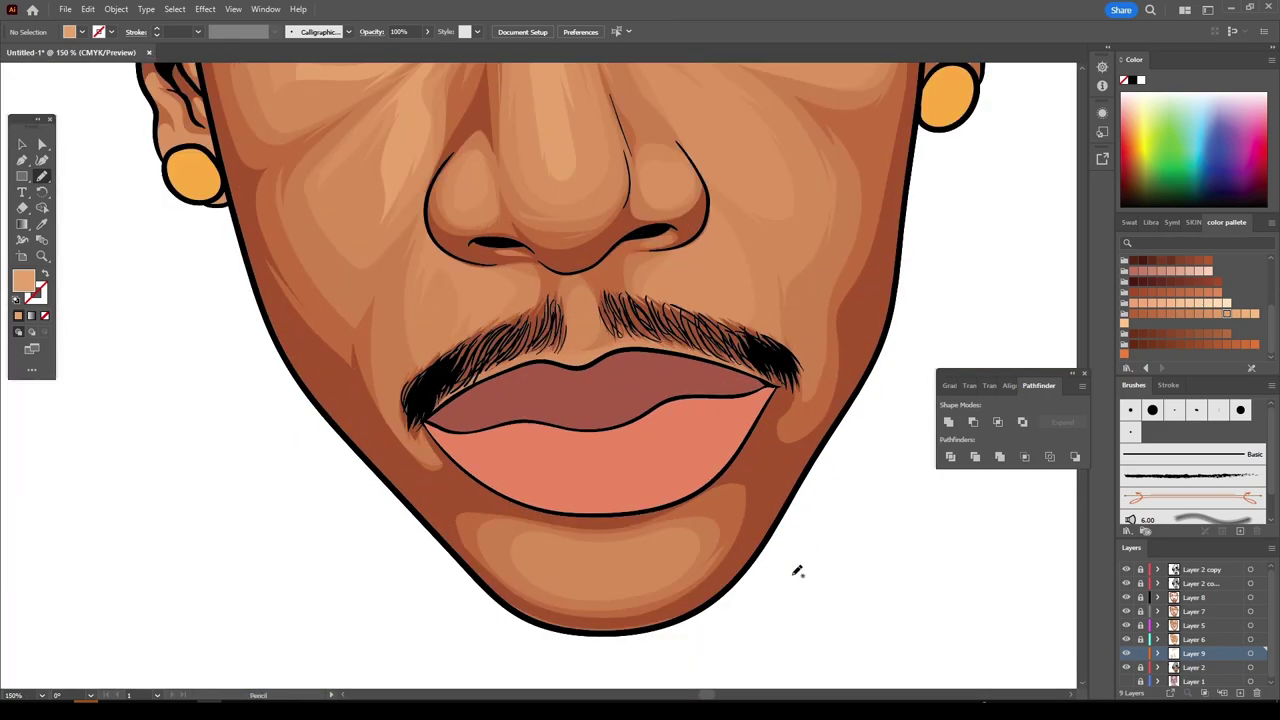
pyautogui.scroll(1, 797, 571)
pyautogui.moveTo(446, 468); pyautogui.dragTo(670, 404)
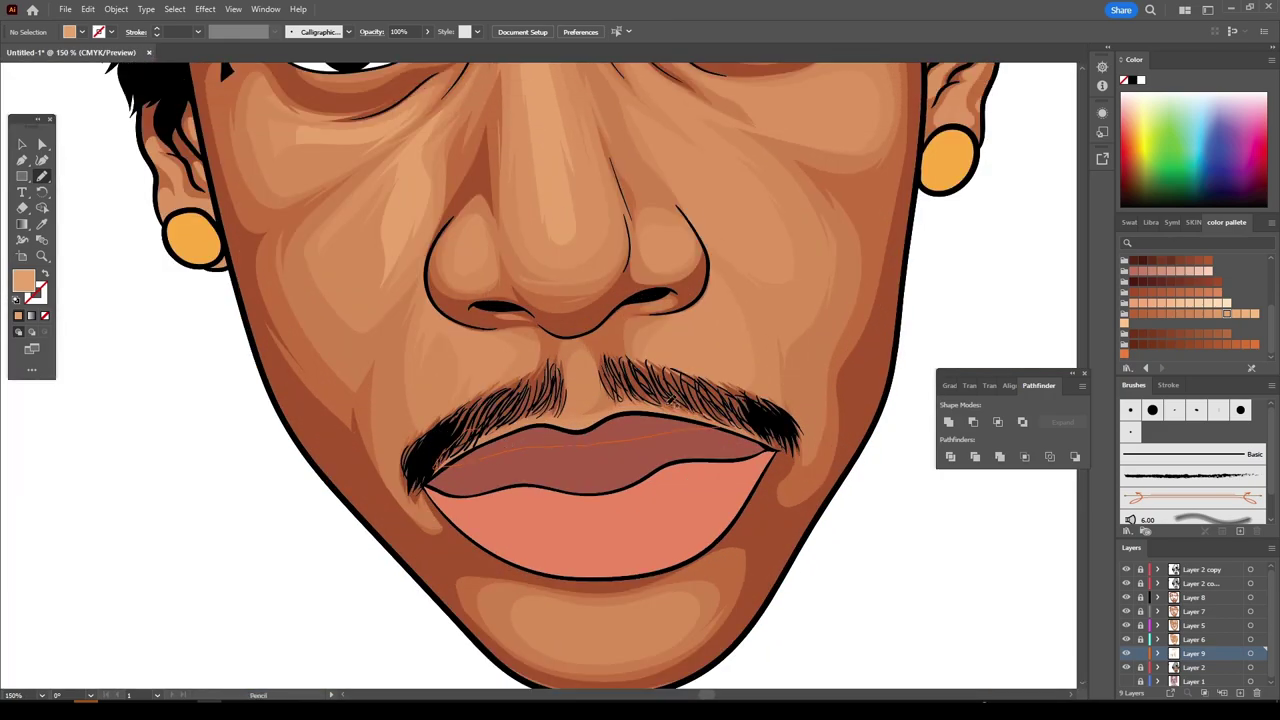
pyautogui.scroll(-1, 466, 534)
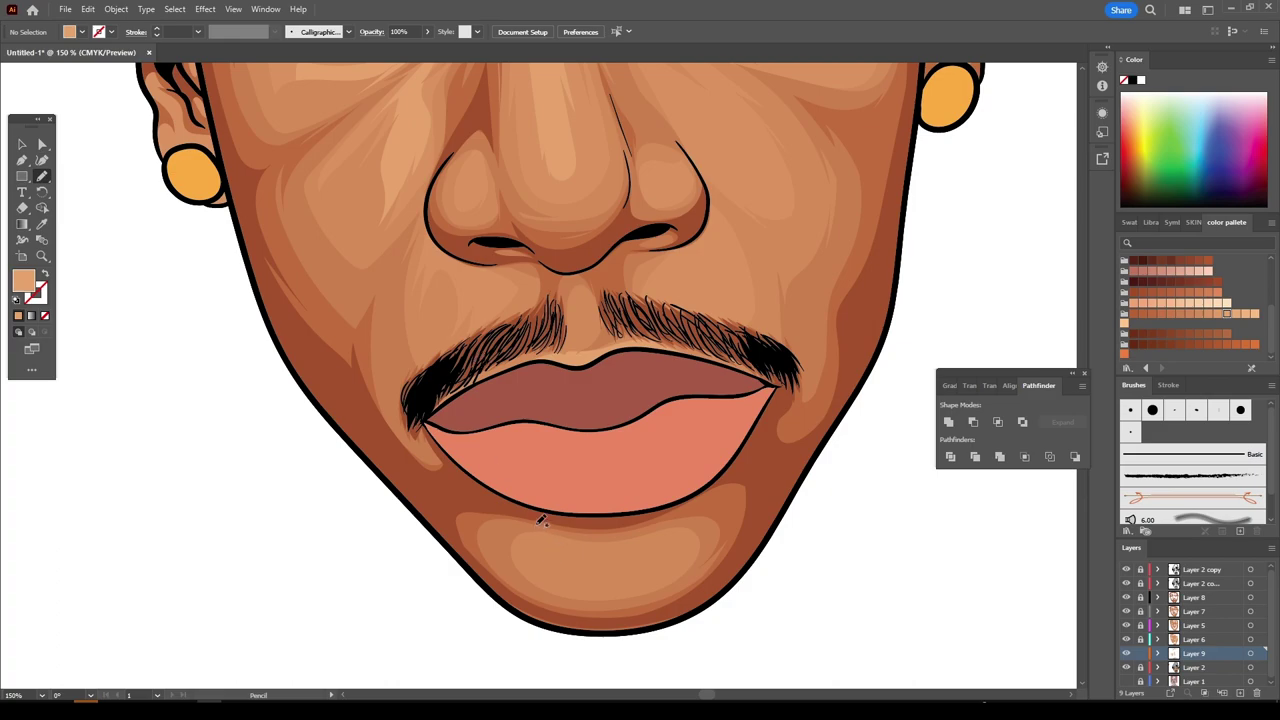
# - Draw a closed light highlight beside the nose onto the right cheek, then view the whole portrait
pyautogui.hotkey('ctrl', '-')
pyautogui.hotkey('ctrl', '+')
pyautogui.hotkey('ctrl', '+')
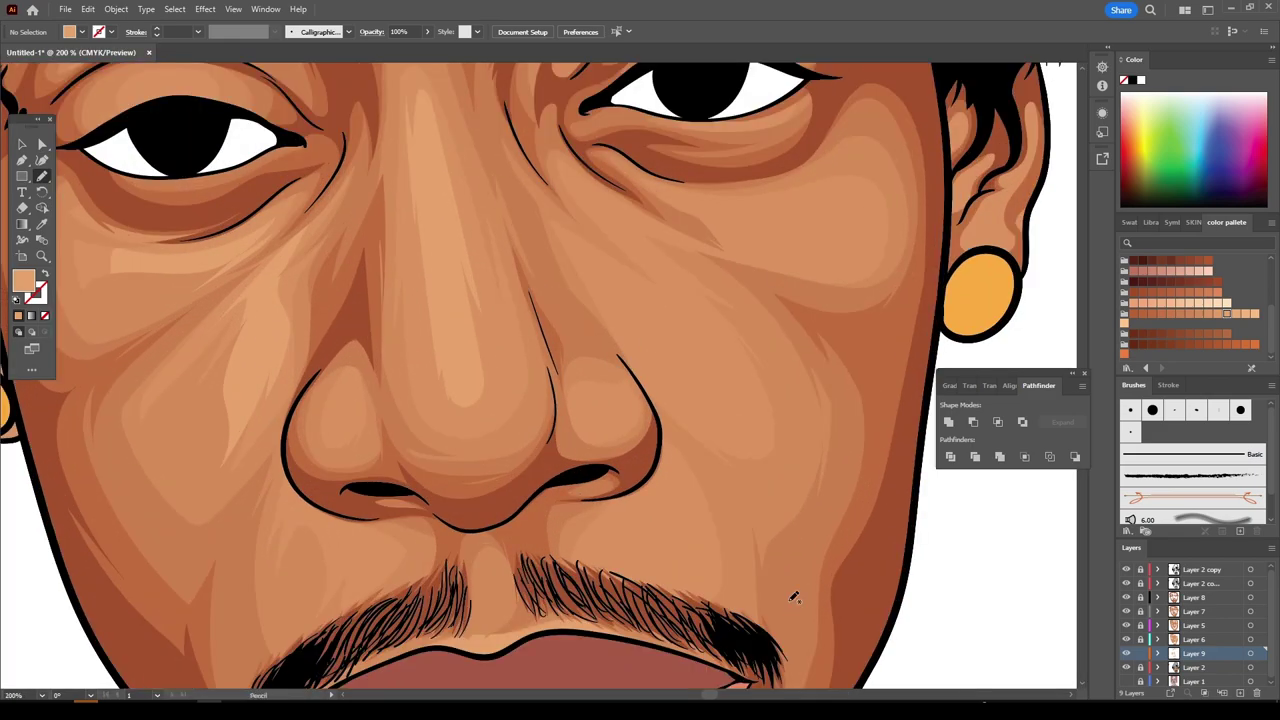
pyautogui.moveTo(669, 391)
pyautogui.mouseDown()
pyautogui.moveTo(700, 371)
pyautogui.moveTo(646, 358)
pyautogui.mouseUp()
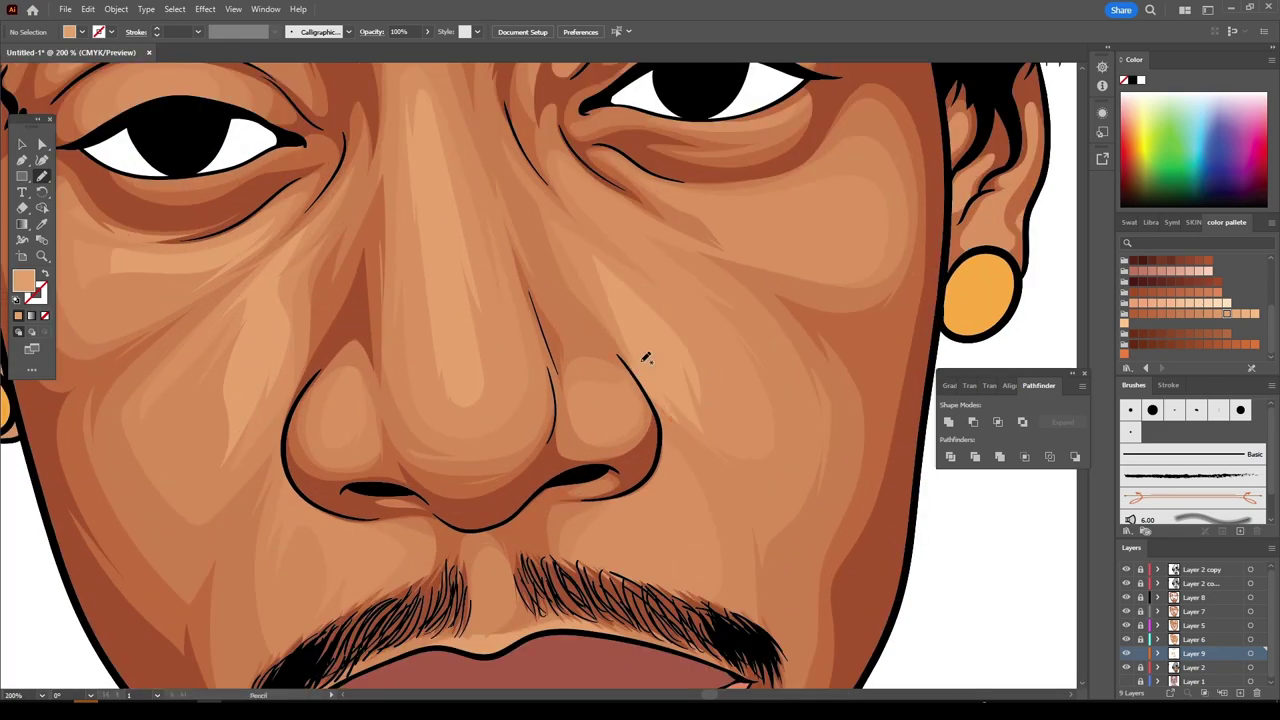
pyautogui.moveTo(731, 236)
pyautogui.mouseDown()
pyautogui.moveTo(771, 251)
pyautogui.moveTo(834, 200)
pyautogui.moveTo(640, 180)
pyautogui.mouseUp()
pyautogui.hotkey('ctrl', '-')
pyautogui.hotkey('ctrl', '-')
pyautogui.hotkey('ctrl', '-')
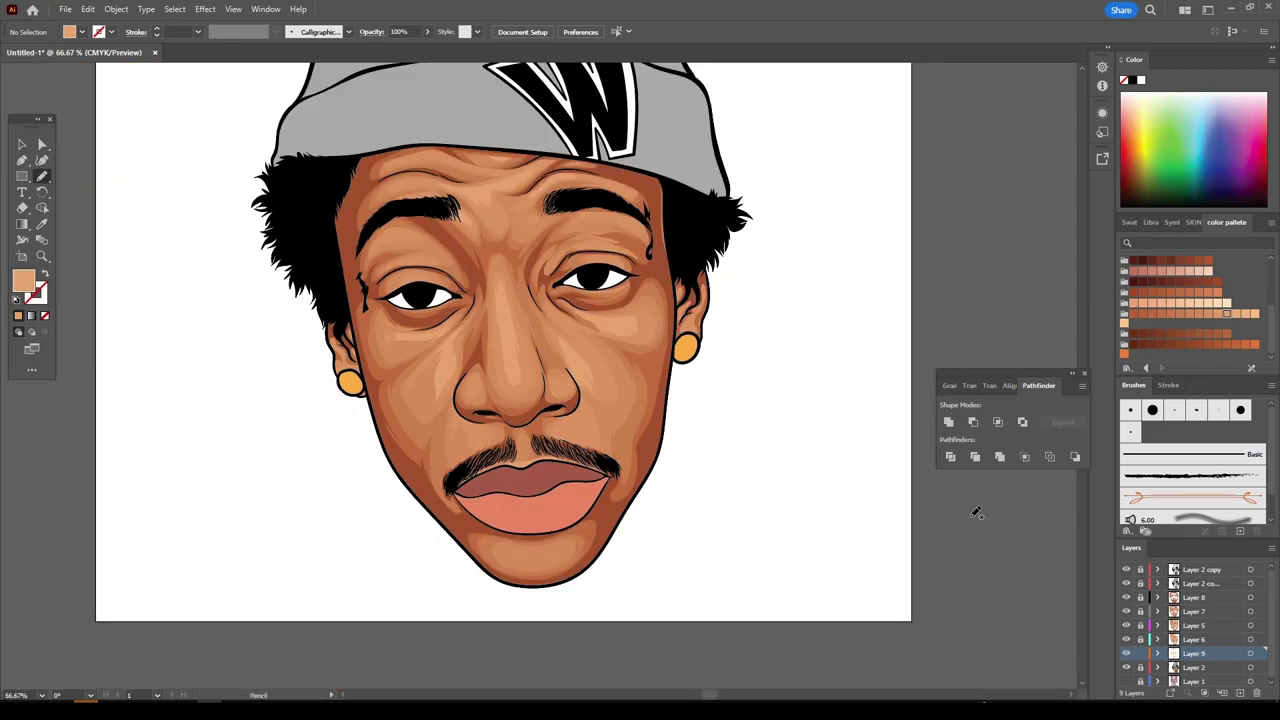
pyautogui.hotkey('ctrl', '+')
pyautogui.hotkey('ctrl', '+')
pyautogui.hotkey('ctrl', '+')
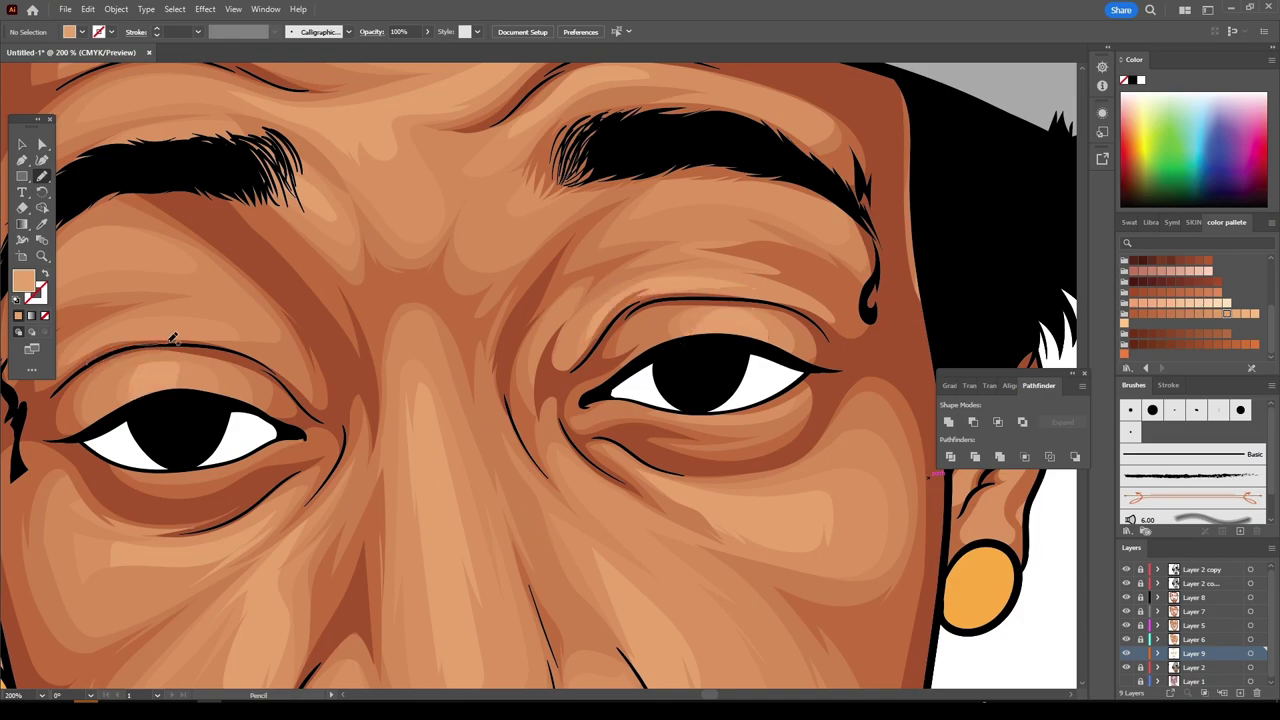
pyautogui.hotkey('ctrl', '-')
pyautogui.hotkey('ctrl', '-')
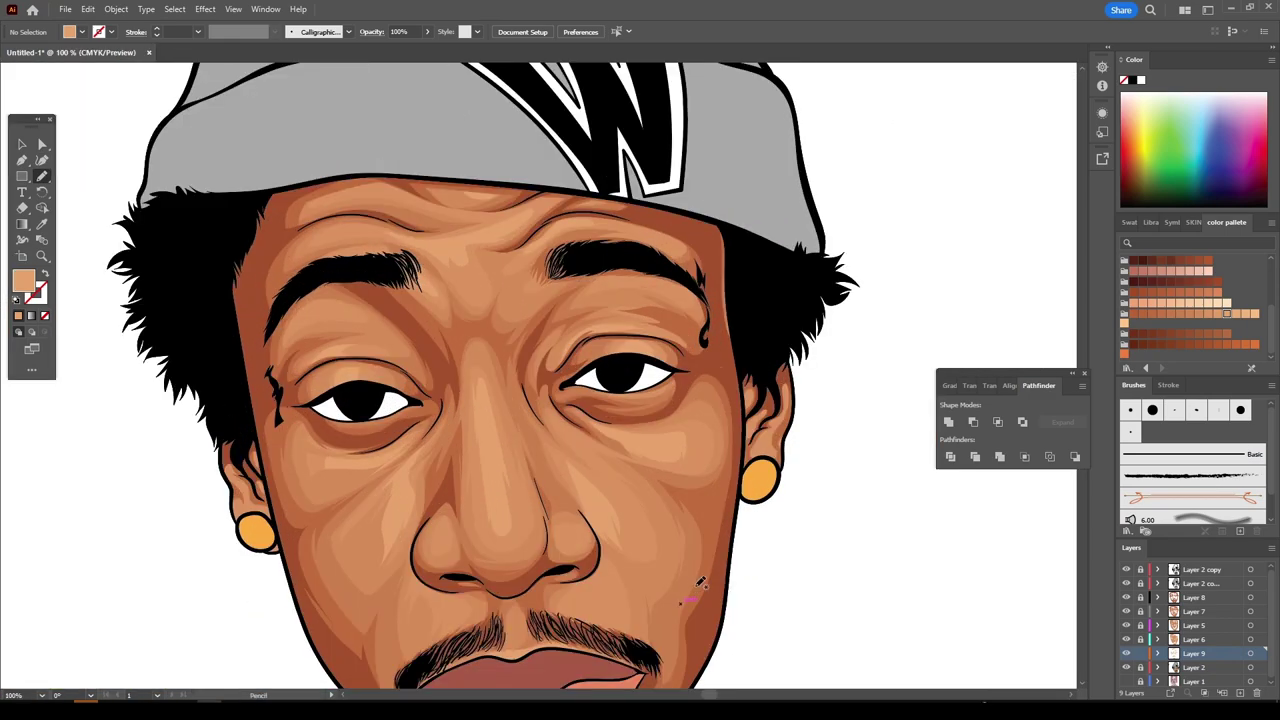
pyautogui.hotkey('ctrl', '-')
pyautogui.hotkey('ctrl', '-')
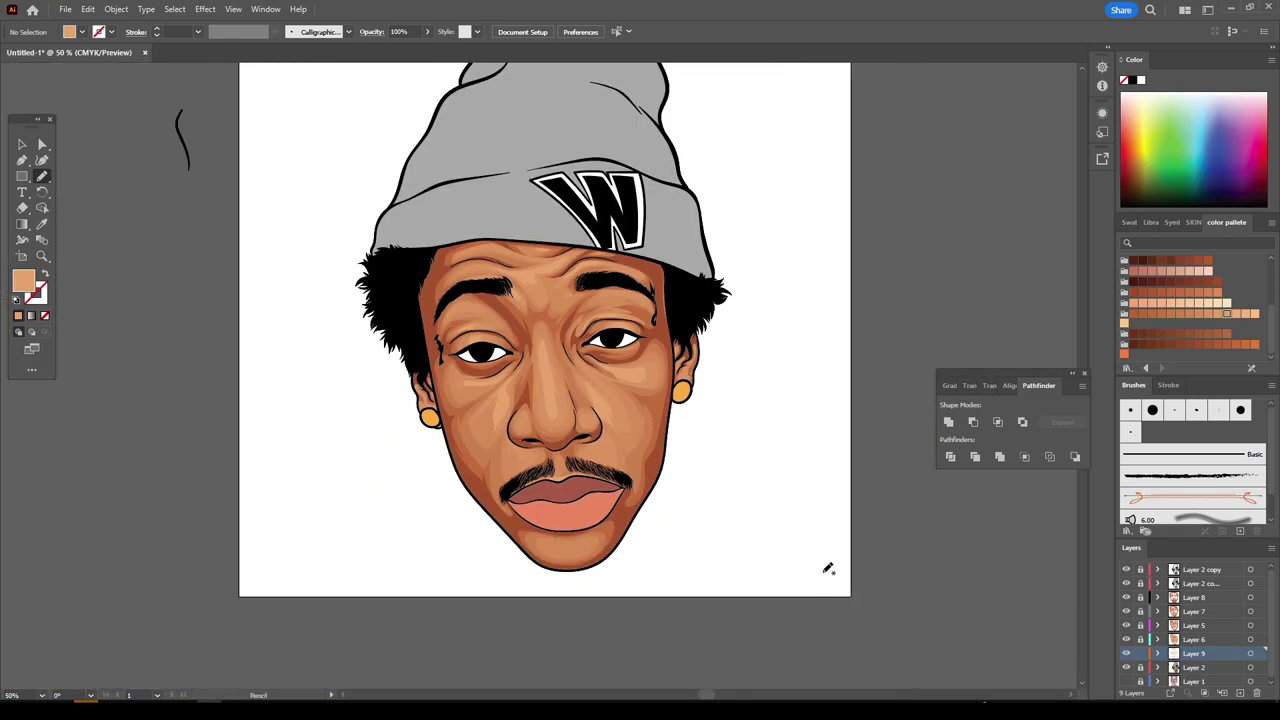
pyautogui.scroll(1, 900, 540)
# - Add Layer 10 above Layer 8 and draw a dark brown shadow along the forehead hairline
pyautogui.click(1195, 597)
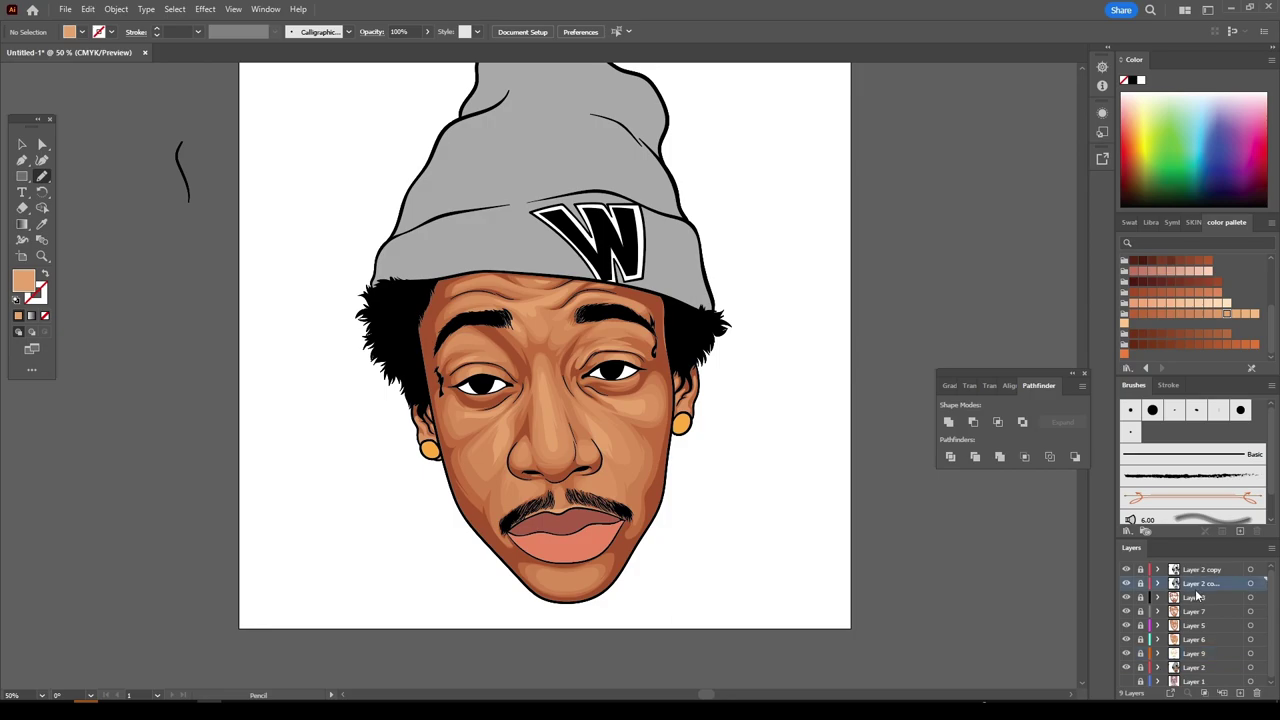
pyautogui.click(1240, 693)
pyautogui.click(1189, 281)
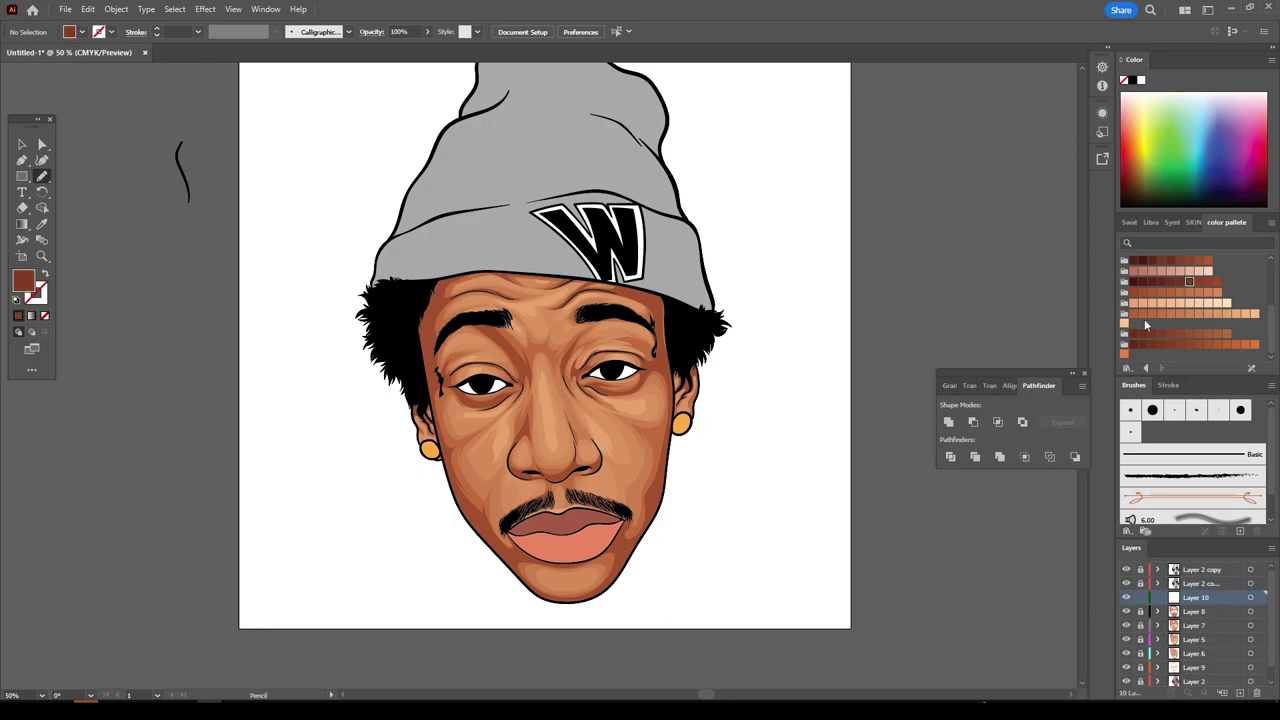
pyautogui.hotkey('ctrl', '+')
pyautogui.hotkey('ctrl', '+')
pyautogui.hotkey('ctrl', '+')
pyautogui.hotkey('ctrl', '+')
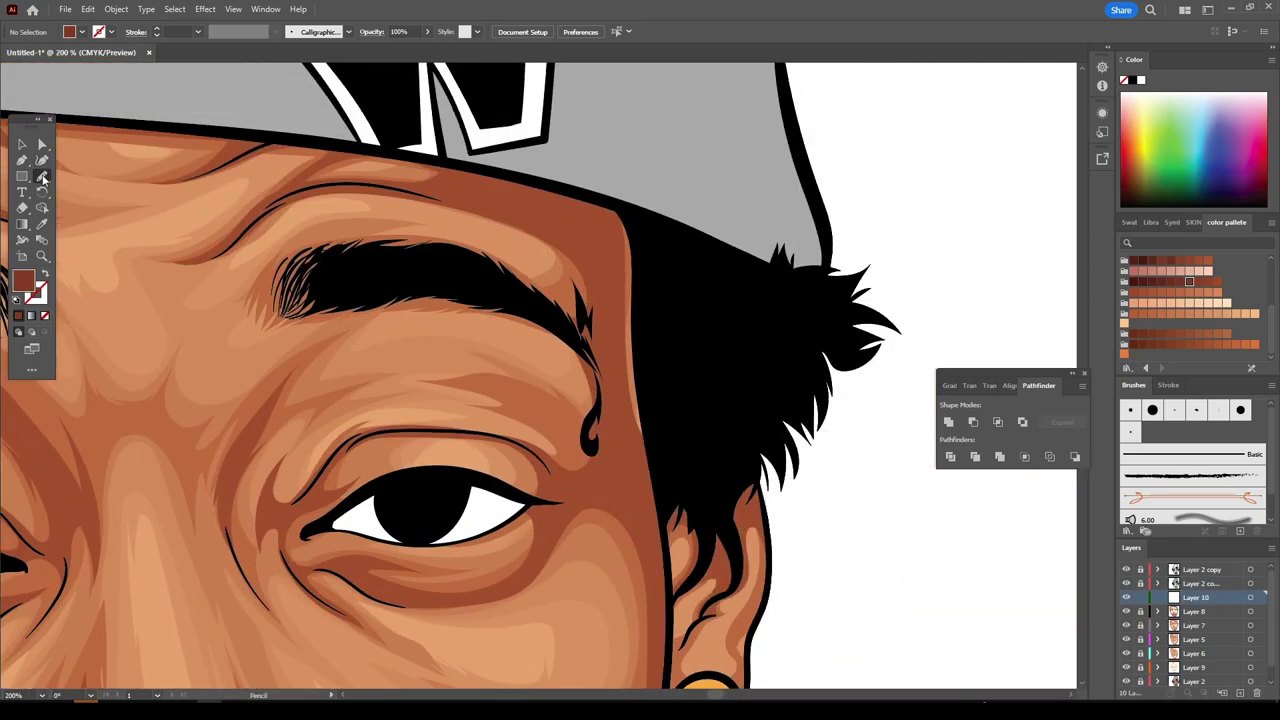
pyautogui.moveTo(648, 290); pyautogui.dragTo(652, 435)
pyautogui.moveTo(662, 505); pyautogui.dragTo(620, 376)
pyautogui.moveTo(599, 270); pyautogui.dragTo(537, 212)
pyautogui.moveTo(497, 175); pyautogui.dragTo(492, 170)
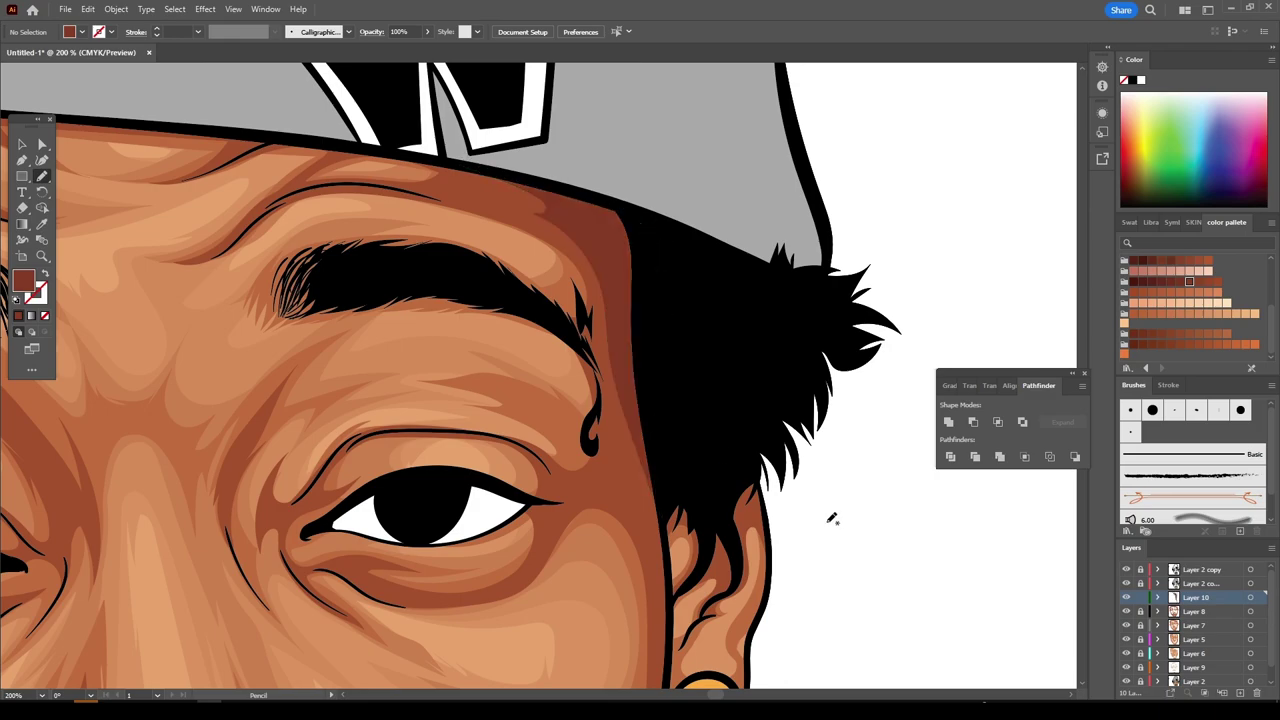
# - Draw a dark shadow from the right eyebrow up the forehead
pyautogui.hotkey('ctrl', '-')
pyautogui.hotkey('ctrl', '-')
pyautogui.hotkey('ctrl', '+')
pyautogui.hotkey('ctrl', '+')
pyautogui.hotkey('ctrl', '+')
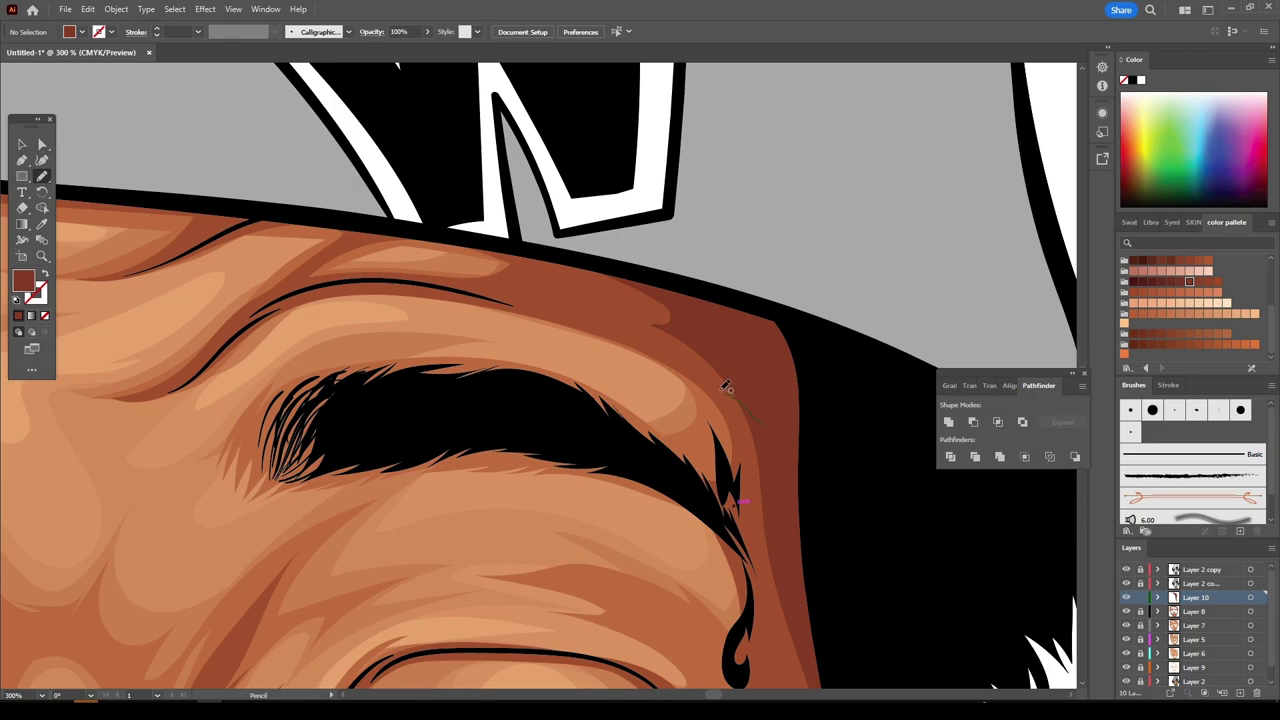
pyautogui.moveTo(726, 386)
pyautogui.mouseDown()
pyautogui.moveTo(476, 244)
pyautogui.moveTo(450, 242)
pyautogui.mouseUp()
pyautogui.hotkey('ctrl', '0')
pyautogui.hotkey('ctrl', '1')
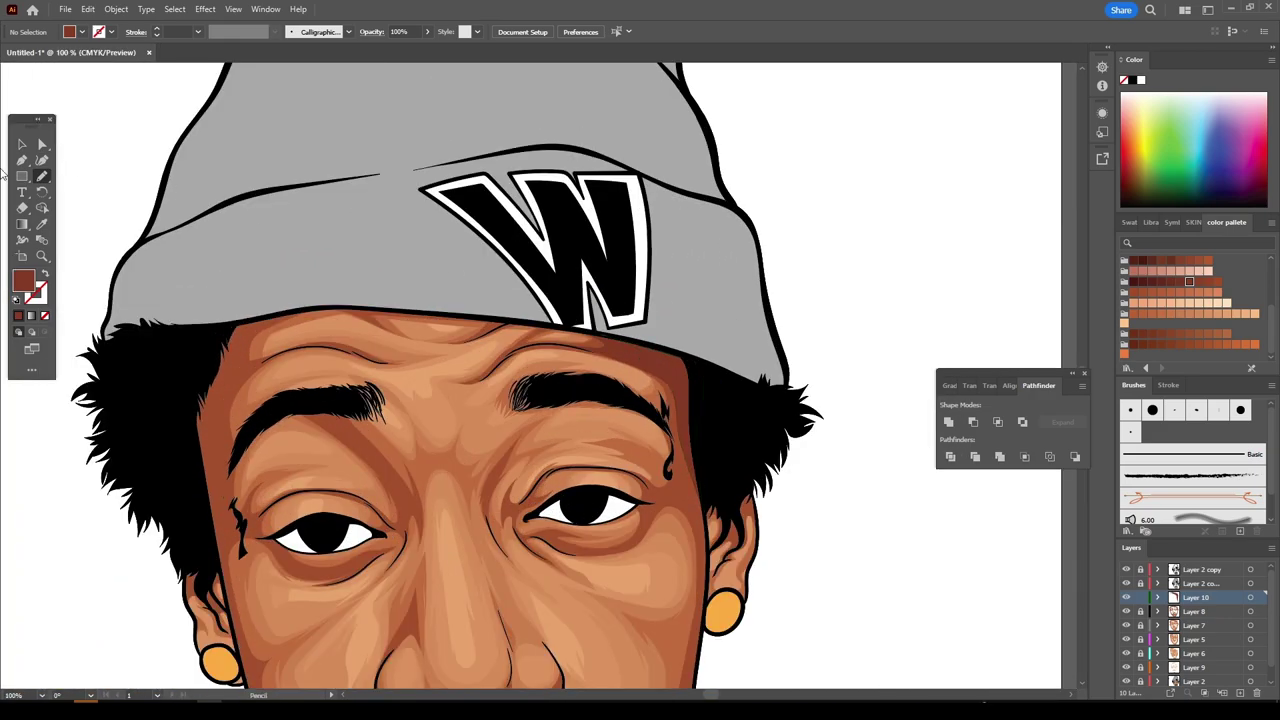
# - Recolour the forehead shadow with a darker brown swatch
pyautogui.click(22, 144)
pyautogui.click(610, 350)
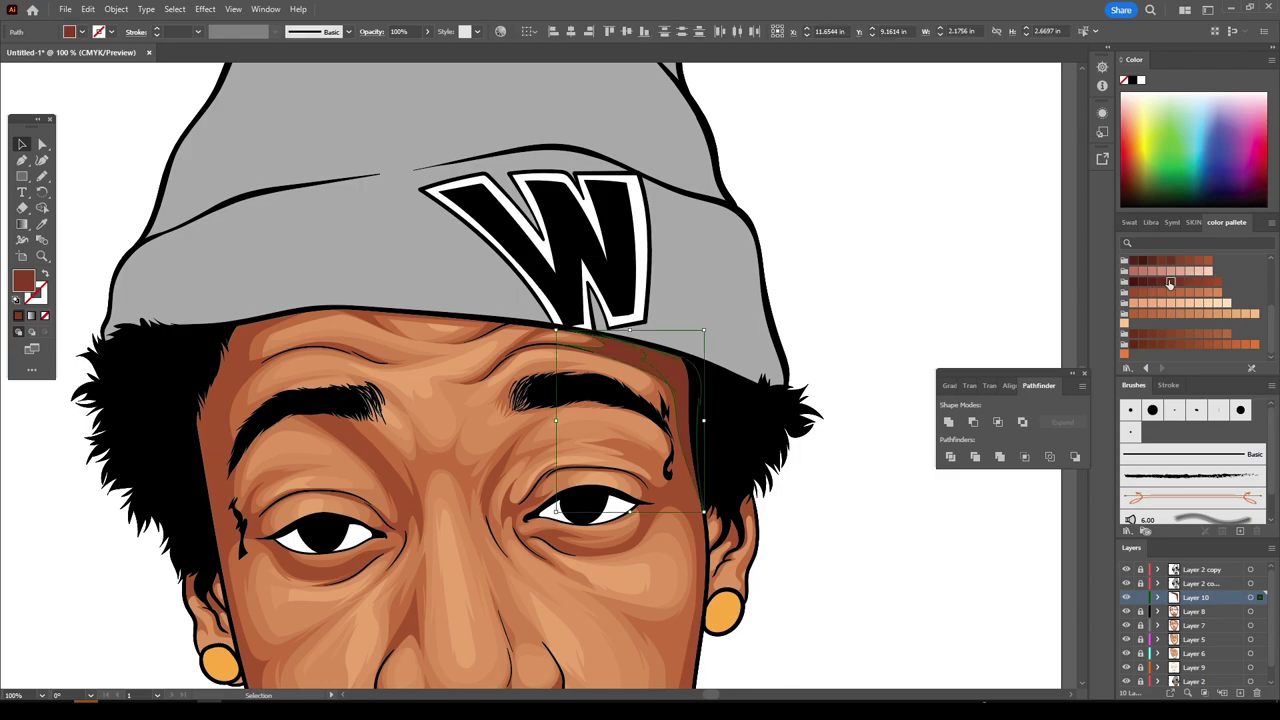
pyautogui.click(1170, 282)
pyautogui.click(1170, 260)
pyautogui.click(851, 494)
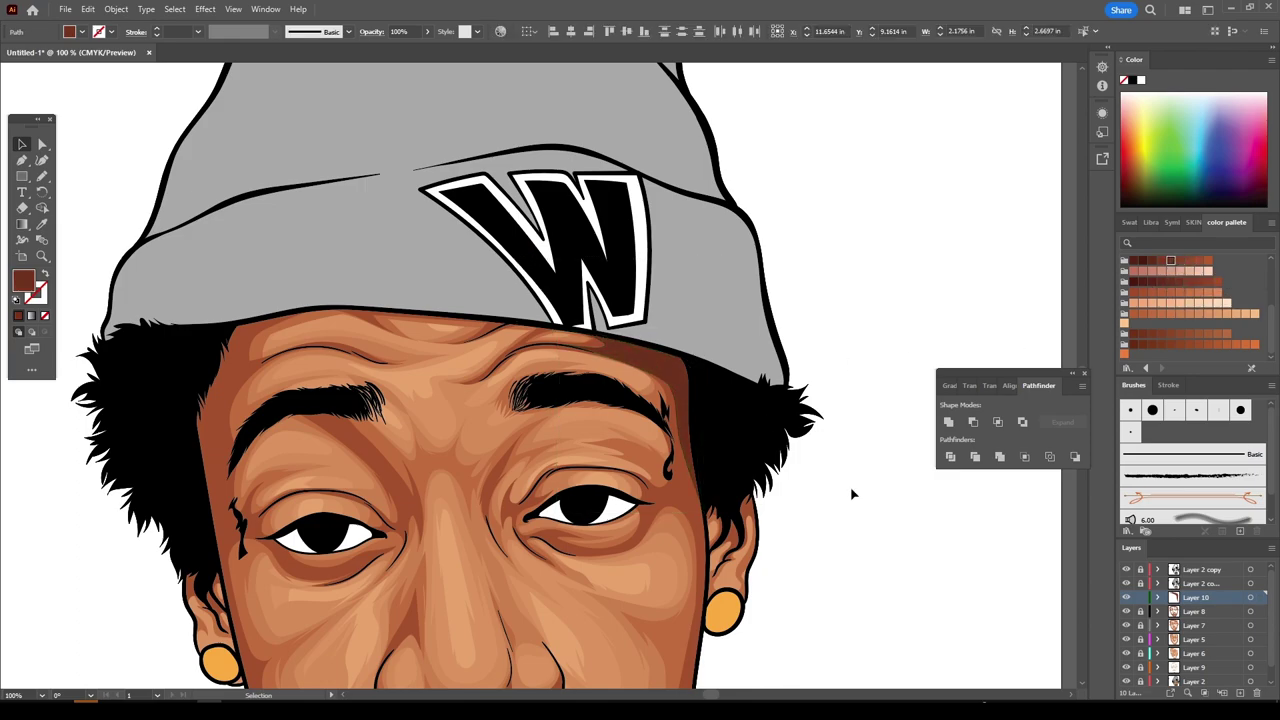
# - Draw a dark shadow along the left forehead edge and check the whole portrait
pyautogui.hotkey('ctrl', '0')
pyautogui.hotkey('ctrl', '=')
pyautogui.hotkey('ctrl', '=')
pyautogui.hotkey('ctrl', '=')
pyautogui.scroll(-1, 780, 473)
pyautogui.hscroll(1, 780, 473)
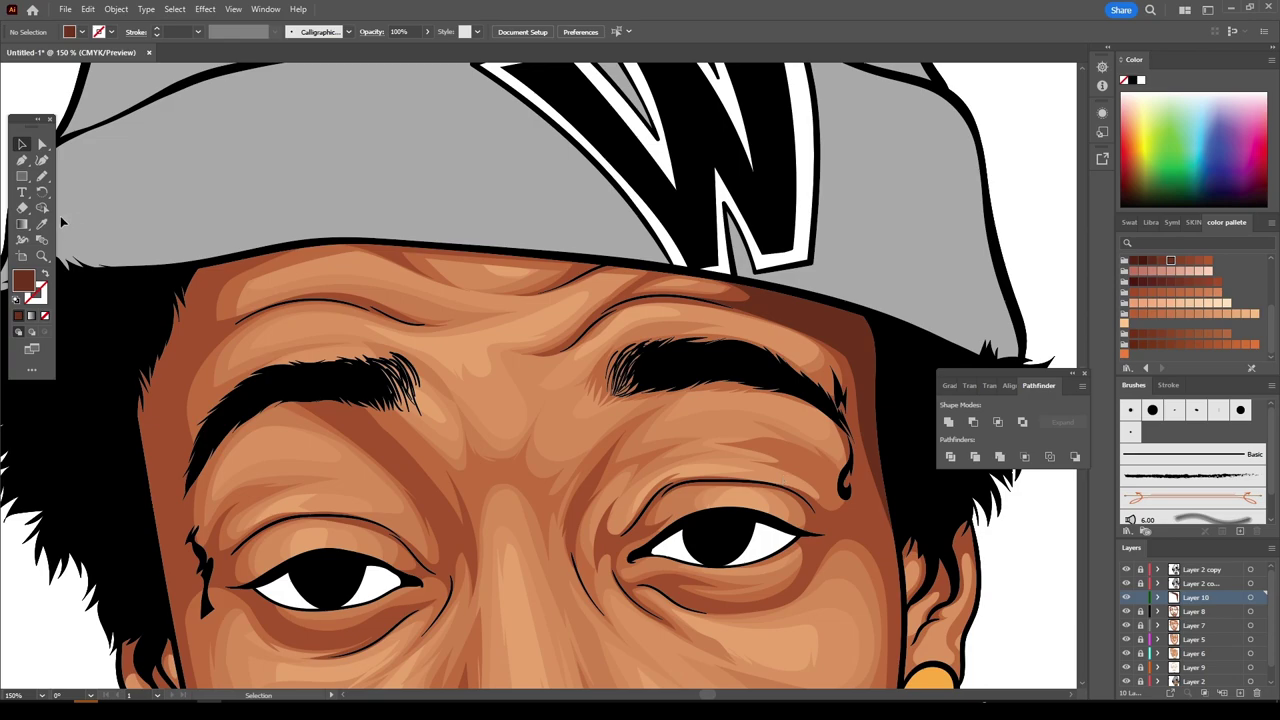
pyautogui.press('n')
pyautogui.moveTo(126, 382)
pyautogui.mouseDown()
pyautogui.moveTo(231, 331)
pyautogui.moveTo(268, 256)
pyautogui.mouseUp()
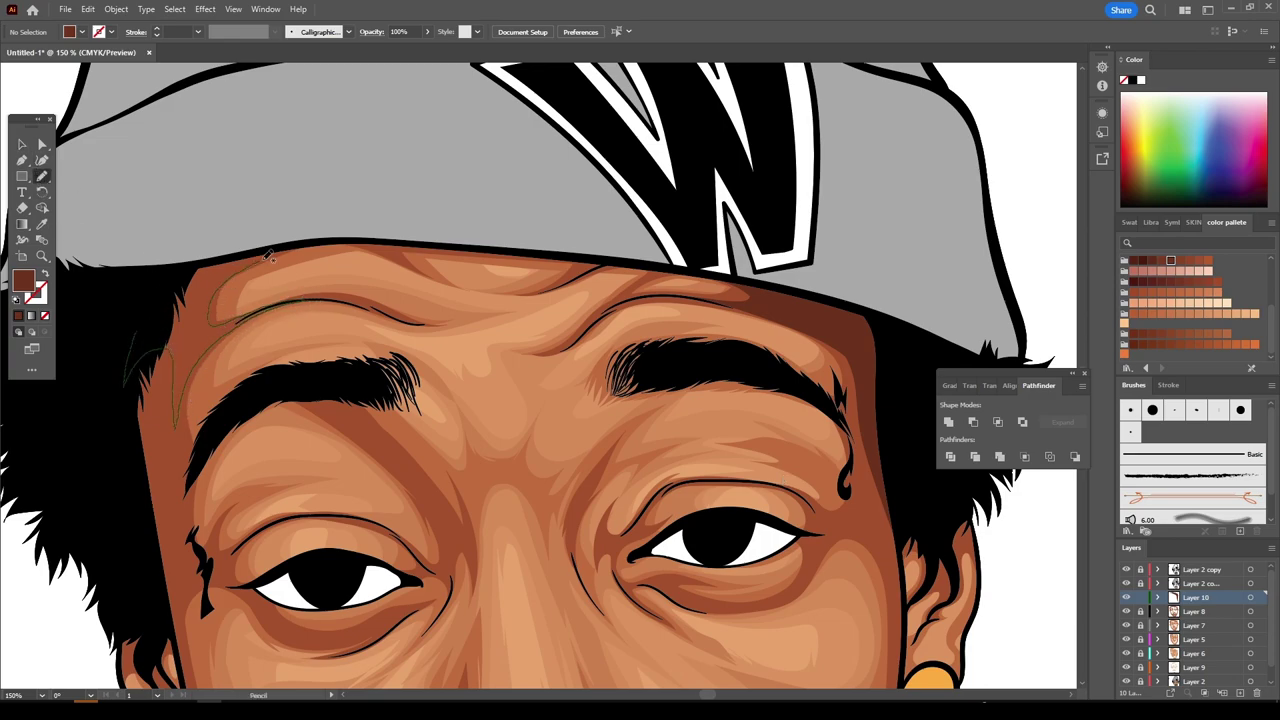
pyautogui.moveTo(466, 286); pyautogui.dragTo(371, 223)
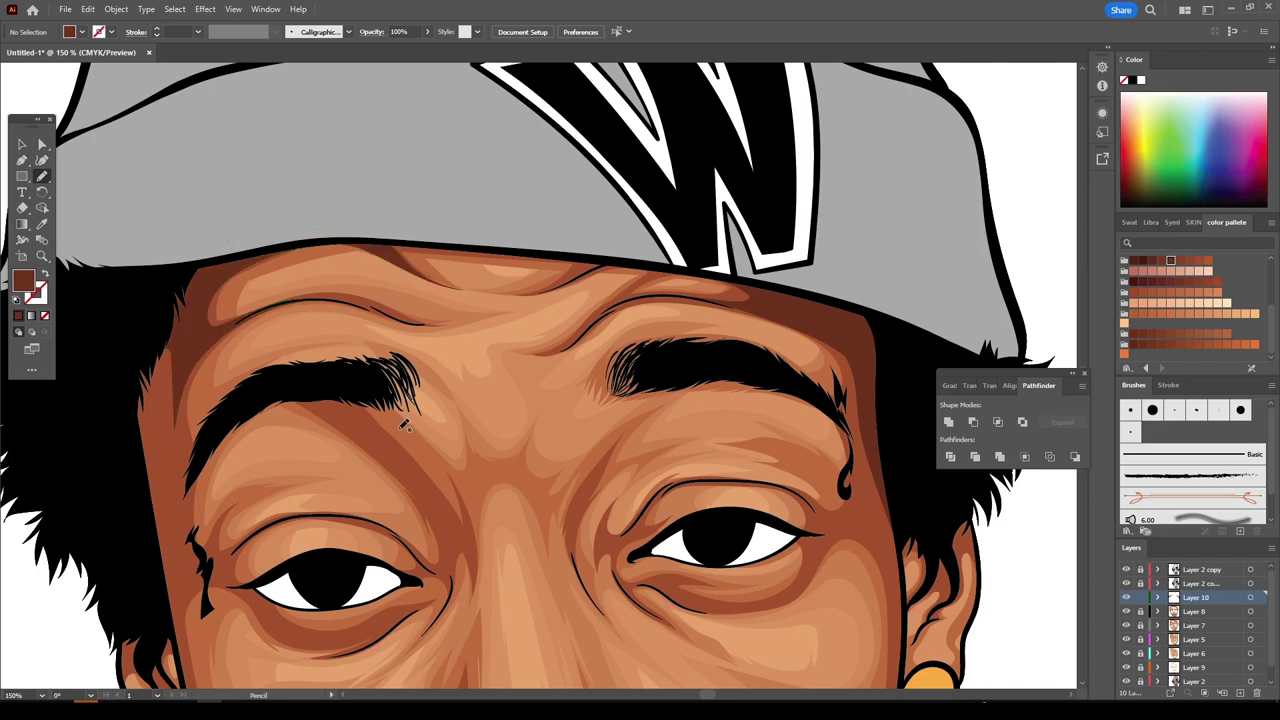
pyautogui.hotkey('ctrl', '-')
pyautogui.hotkey('ctrl', '-')
pyautogui.hotkey('ctrl', '-')
pyautogui.hotkey('ctrl', '+')
pyautogui.hotkey('ctrl', '+')
pyautogui.hotkey('ctrl', '-')
pyautogui.hotkey('ctrl', '-')
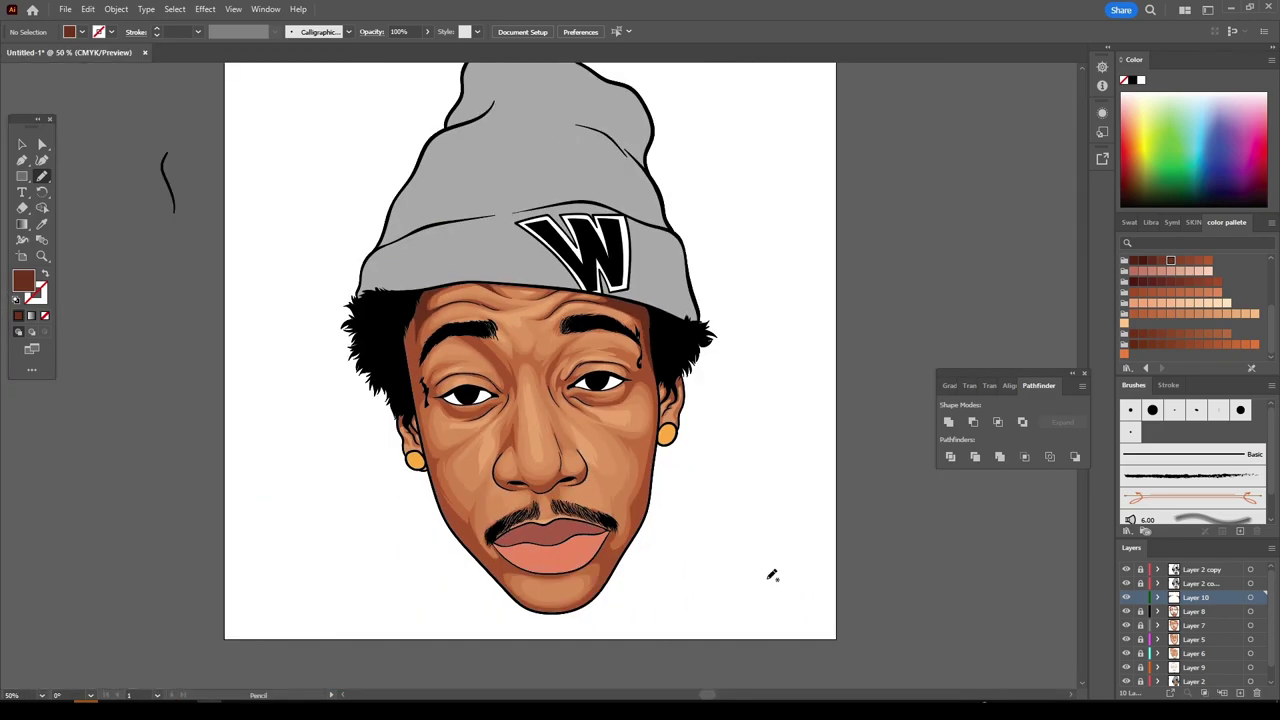
pyautogui.hotkey('ctrl', '+')
pyautogui.hotkey('ctrl', '+')
pyautogui.hotkey('ctrl', '+')
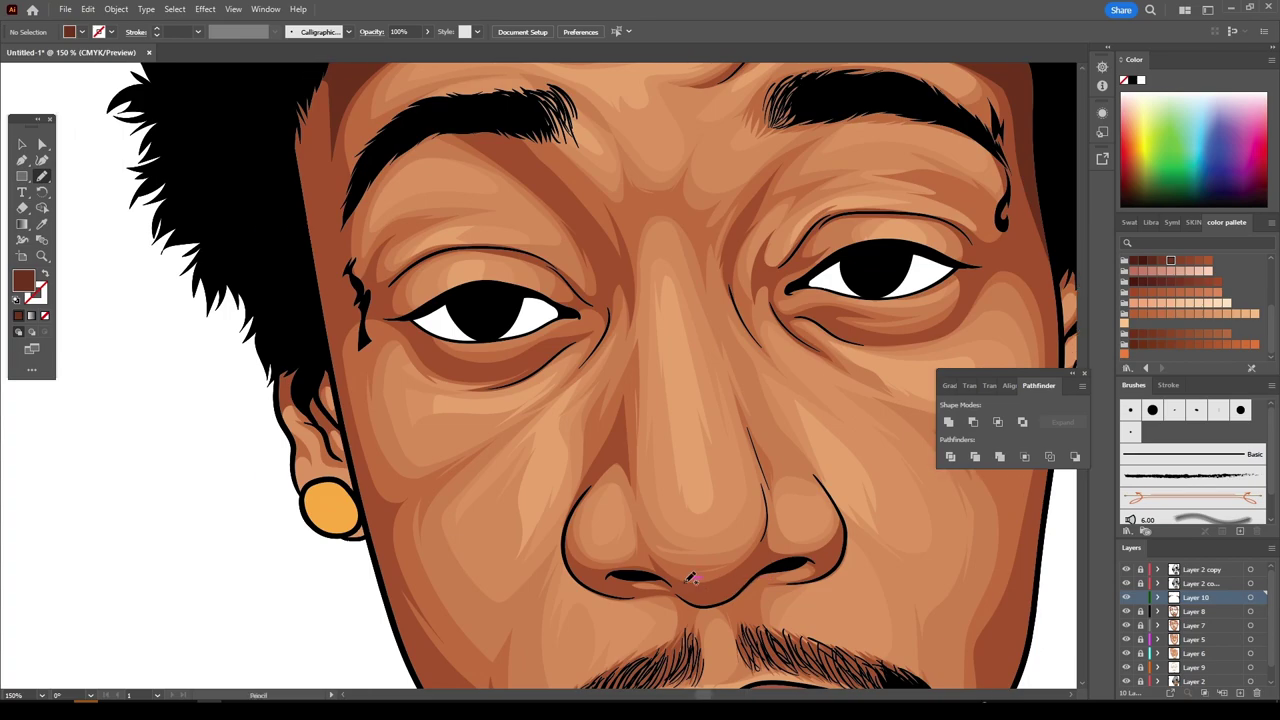
pyautogui.hotkey('ctrl', '+')
pyautogui.hotkey('ctrl', '+')
pyautogui.hotkey('ctrl', '+')
pyautogui.scroll(3, 684, 578)
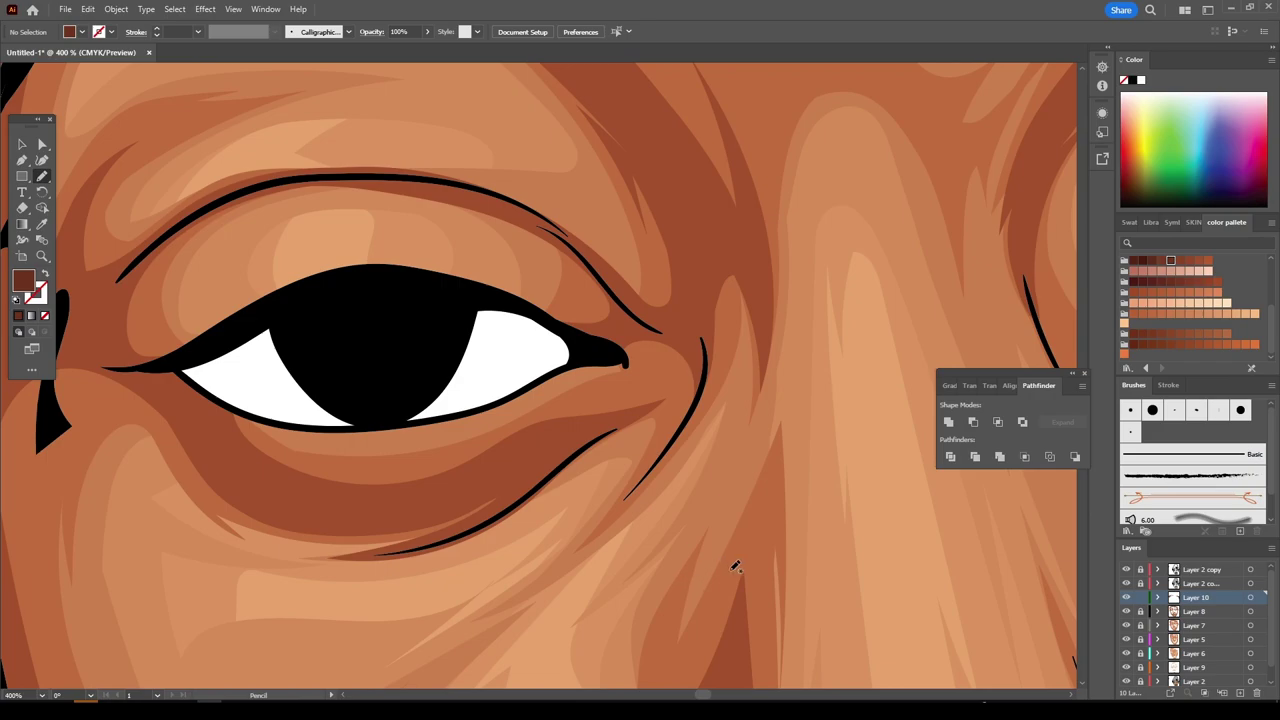
# - Draw black Pencil strokes along the upper eyelid creases of both eyes
pyautogui.scroll(-2, 720, 377)
pyautogui.scroll(4, 712, 386)
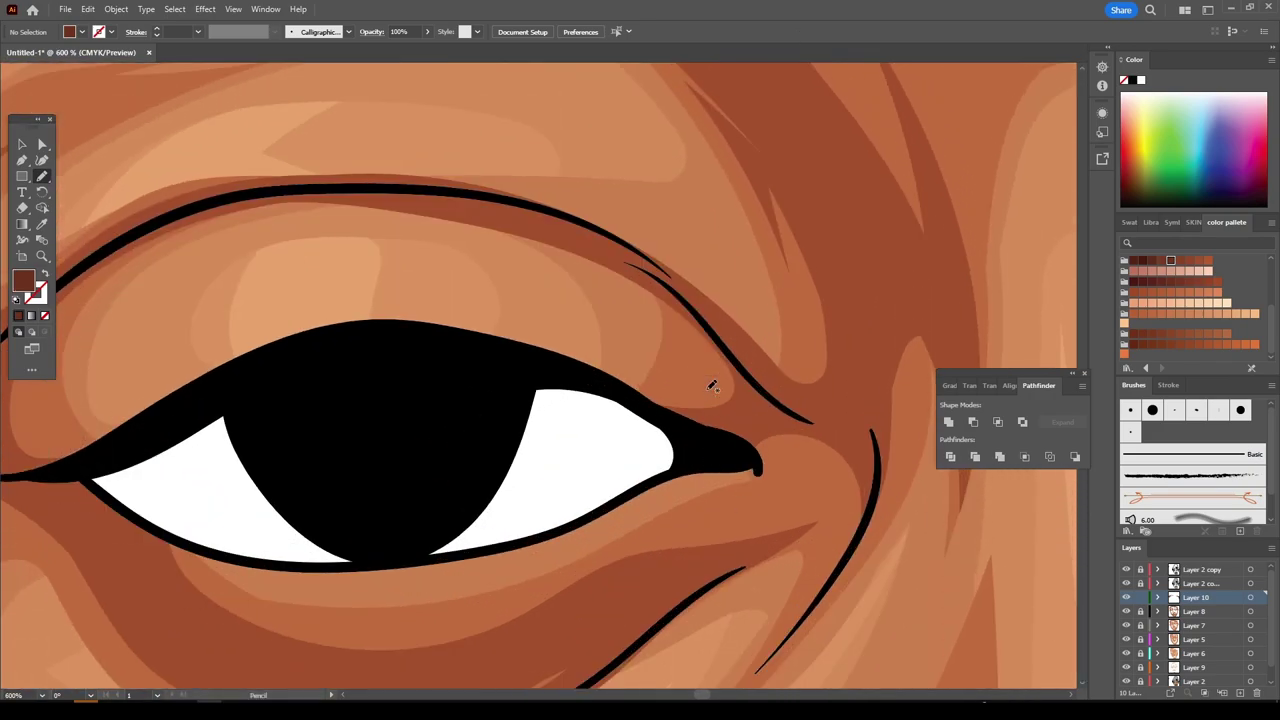
pyautogui.moveTo(598, 397)
pyautogui.mouseDown()
pyautogui.moveTo(455, 192)
pyautogui.moveTo(720, 306)
pyautogui.moveTo(853, 410)
pyautogui.moveTo(868, 525)
pyautogui.moveTo(742, 472)
pyautogui.mouseUp()
pyautogui.hotkey('ctrl', '-')
pyautogui.hotkey('ctrl', '-')
pyautogui.hotkey('ctrl', '-')
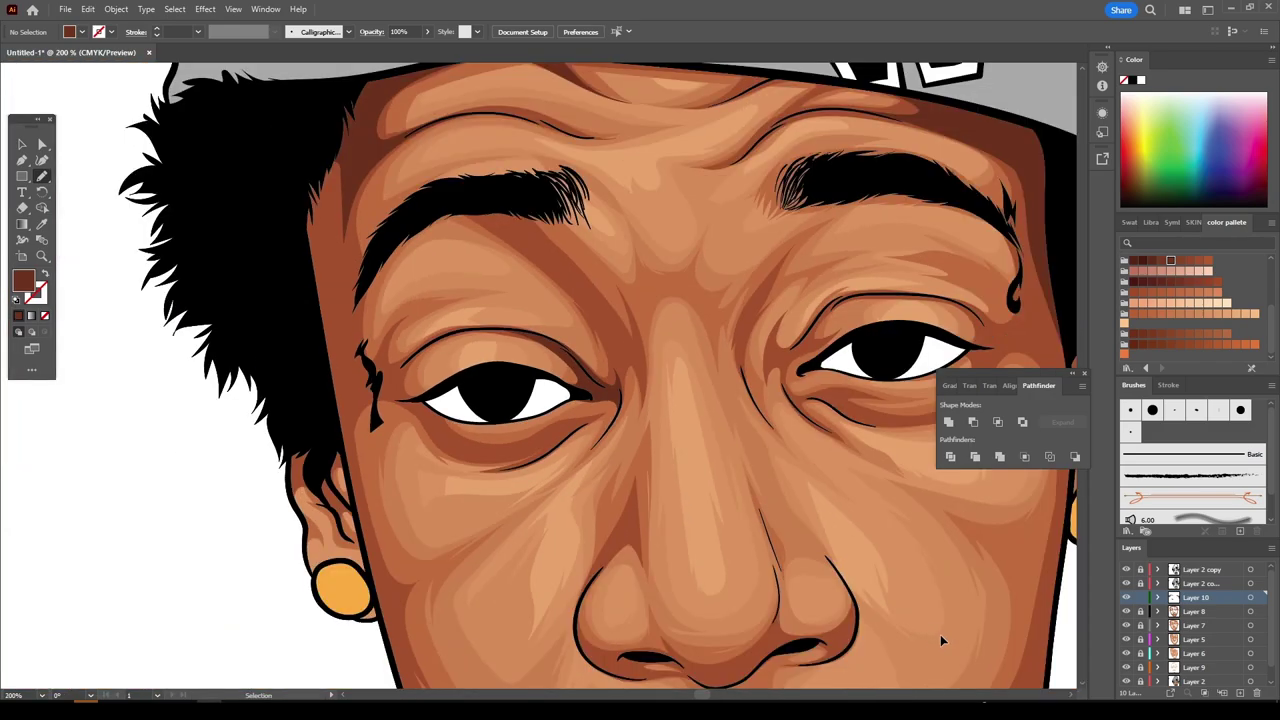
pyautogui.hotkey('ctrl', '0')
pyautogui.hotkey('ctrl', '+')
pyautogui.hotkey('ctrl', '+')
pyautogui.hotkey('ctrl', '+')
pyautogui.hotkey('ctrl', '+')
pyautogui.hotkey('ctrl', '+')
pyautogui.hotkey('ctrl', '+')
pyautogui.scroll(1, 877, 592)
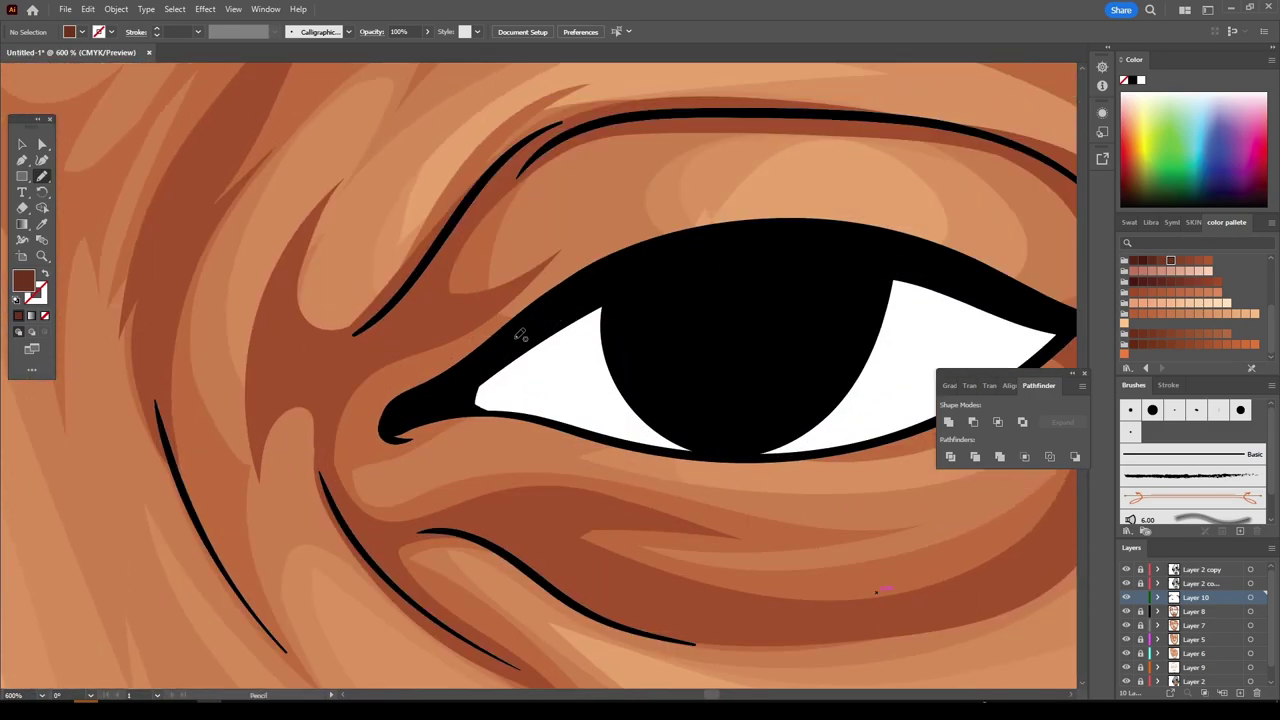
pyautogui.moveTo(520, 335)
pyautogui.mouseDown()
pyautogui.moveTo(460, 368)
pyautogui.moveTo(470, 230)
pyautogui.moveTo(560, 120)
pyautogui.moveTo(318, 347)
pyautogui.moveTo(334, 449)
pyautogui.moveTo(360, 445)
pyautogui.mouseUp()
# - Add black lower-lid and crease lines under the right eye
pyautogui.hotkey('ctrl', '-')
pyautogui.hotkey('ctrl', '-')
pyautogui.hotkey('ctrl', '-')
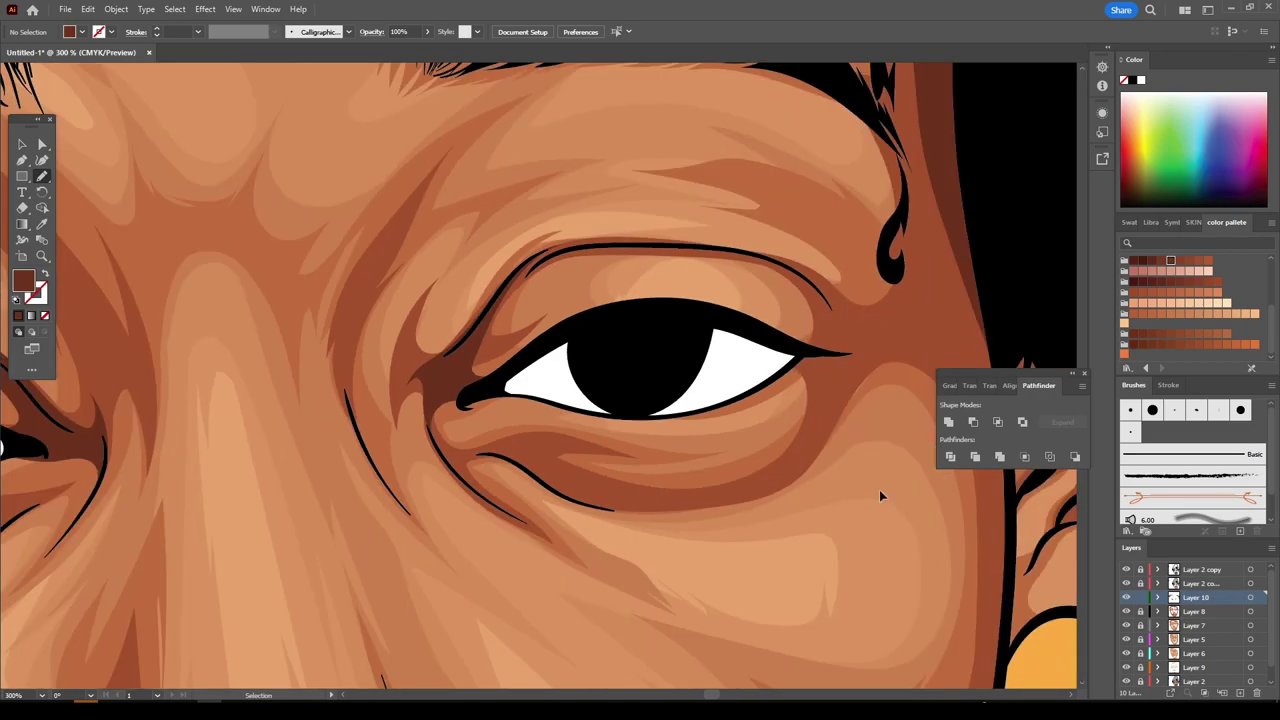
pyautogui.hotkey('ctrl', '0')
pyautogui.hotkey('ctrl', '+')
pyautogui.hotkey('ctrl', '+')
pyautogui.hotkey('ctrl', '+')
pyautogui.hotkey('ctrl', '+')
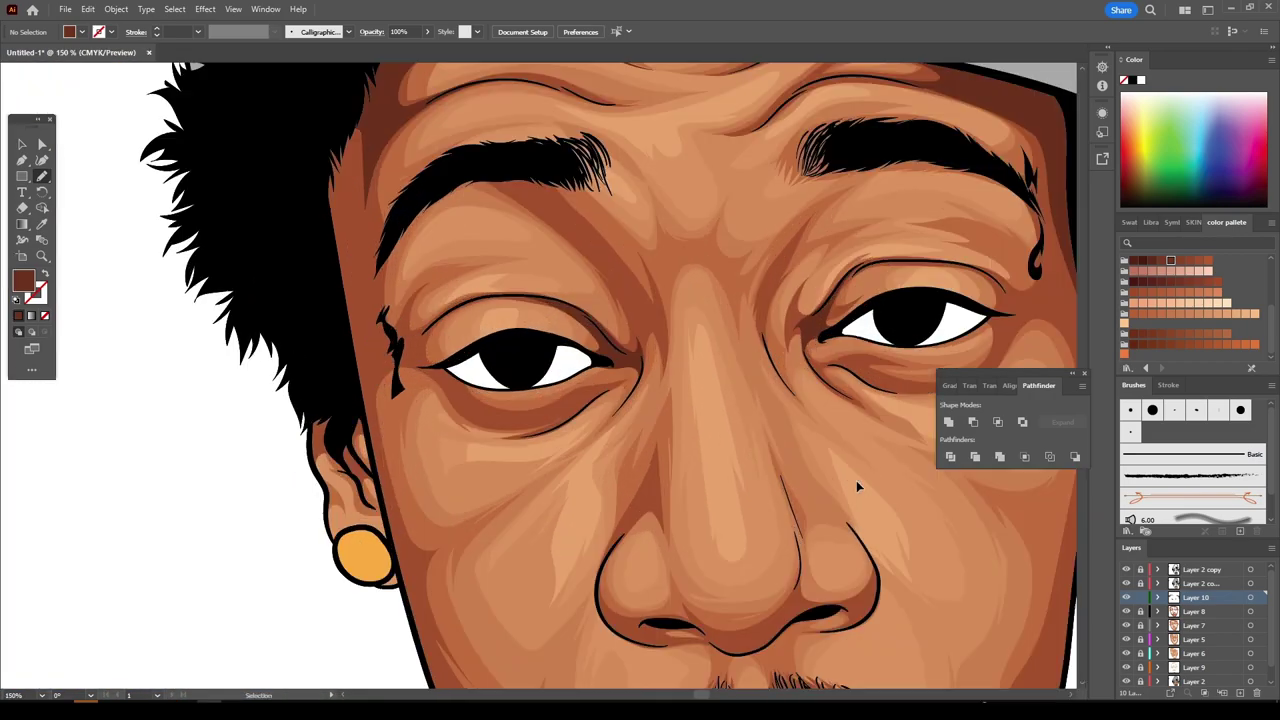
pyautogui.hotkey('ctrl', '+')
pyautogui.hotkey('ctrl', '+')
pyautogui.moveTo(355, 365)
pyautogui.mouseDown()
pyautogui.moveTo(600, 414)
pyautogui.moveTo(804, 346)
pyautogui.mouseUp()
pyautogui.hotkey('ctrl', '-')
pyautogui.hotkey('ctrl', '-')
pyautogui.hotkey('ctrl', '-')
pyautogui.hotkey('ctrl', '+')
pyautogui.hotkey('ctrl', '+')
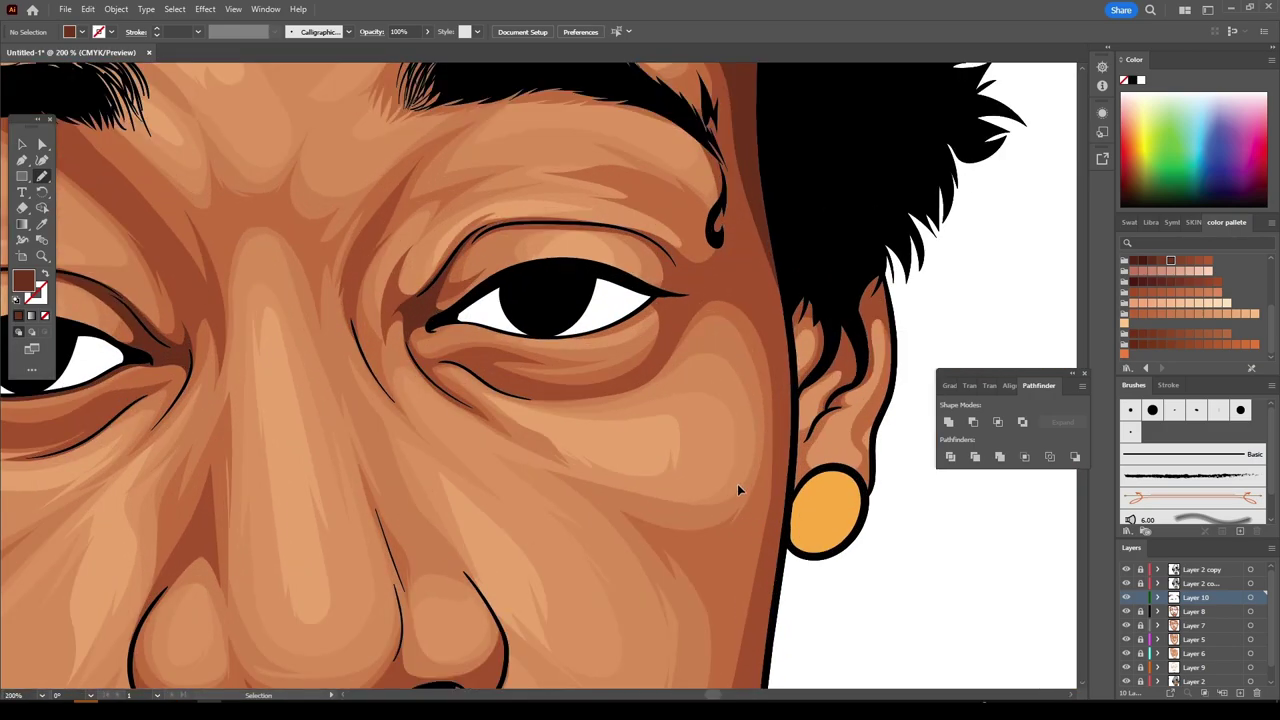
pyautogui.hotkey('ctrl', '+')
pyautogui.moveTo(400, 305)
pyautogui.mouseDown()
pyautogui.moveTo(560, 325)
pyautogui.moveTo(730, 252)
pyautogui.mouseUp()
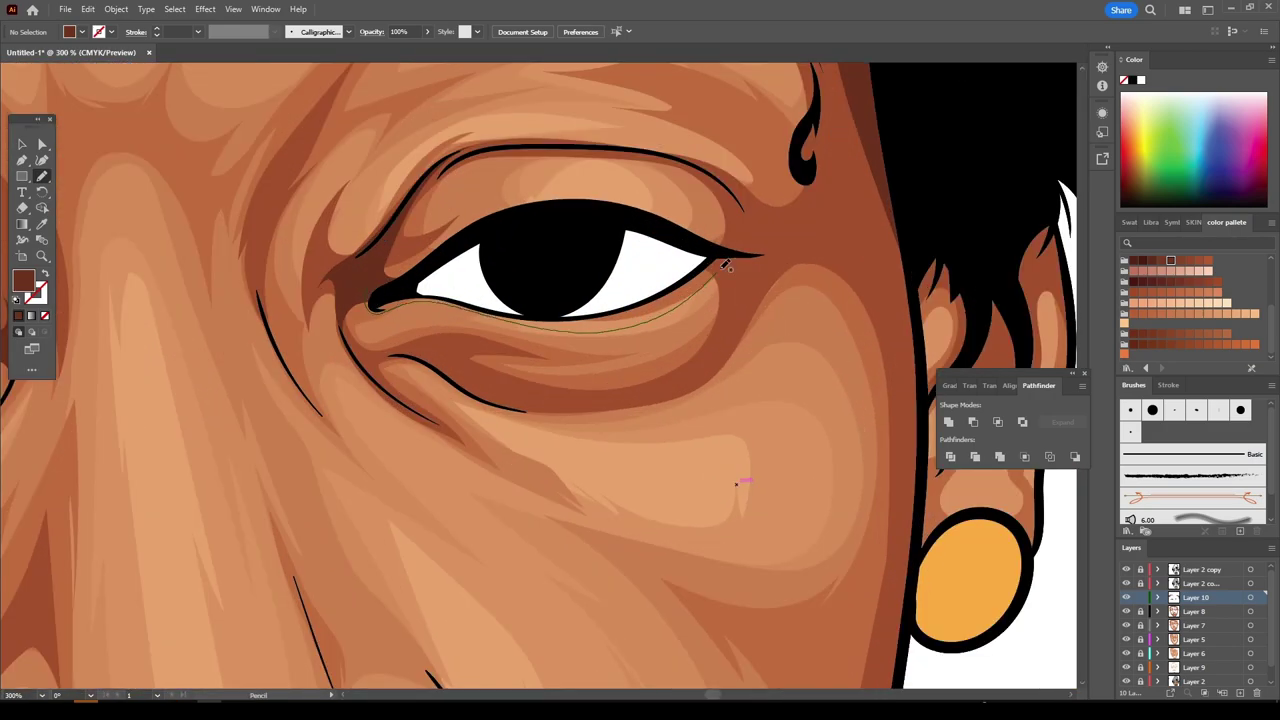
# - Outline the right nostril's edge with black strokes
pyautogui.hotkey('ctrl', '-')
pyautogui.hotkey('ctrl', '-')
pyautogui.hotkey('ctrl', '-')
pyautogui.hotkey('ctrl', '-')
pyautogui.hotkey('ctrl', '+')
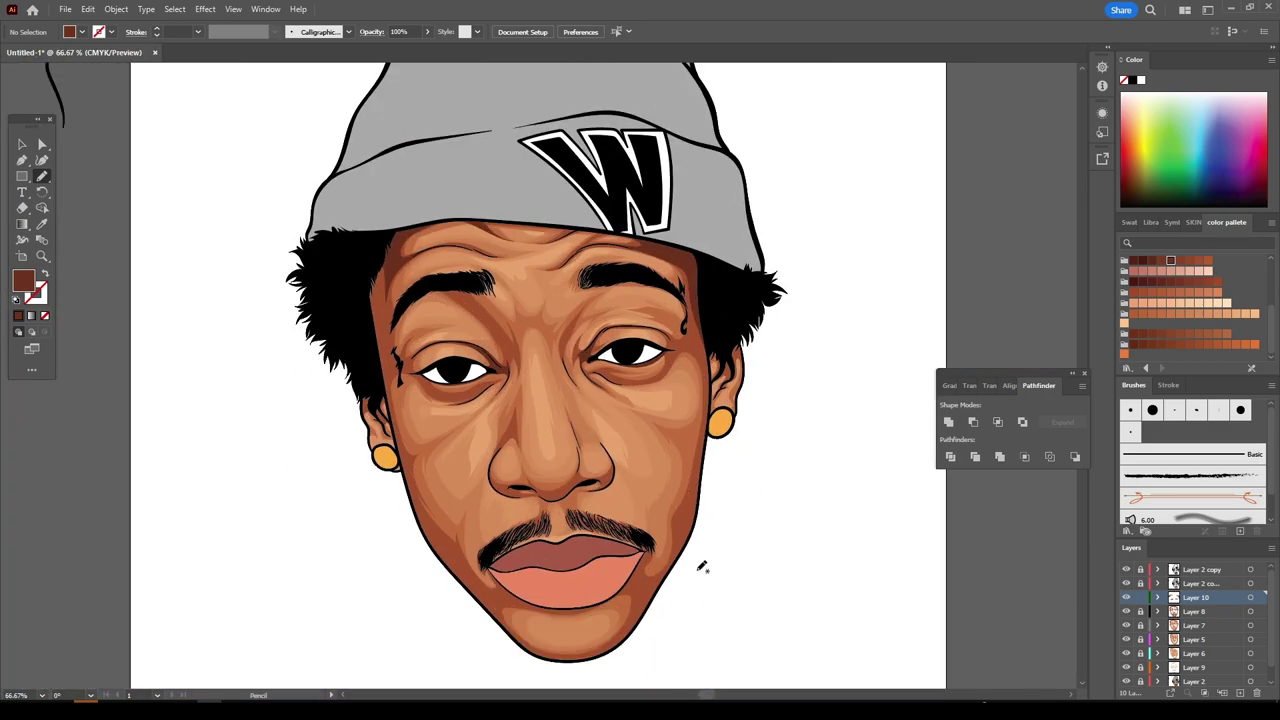
pyautogui.hotkey('ctrl', '+')
pyautogui.hotkey('ctrl', '+')
pyautogui.hotkey('ctrl', '+')
pyautogui.hotkey('ctrl', '+')
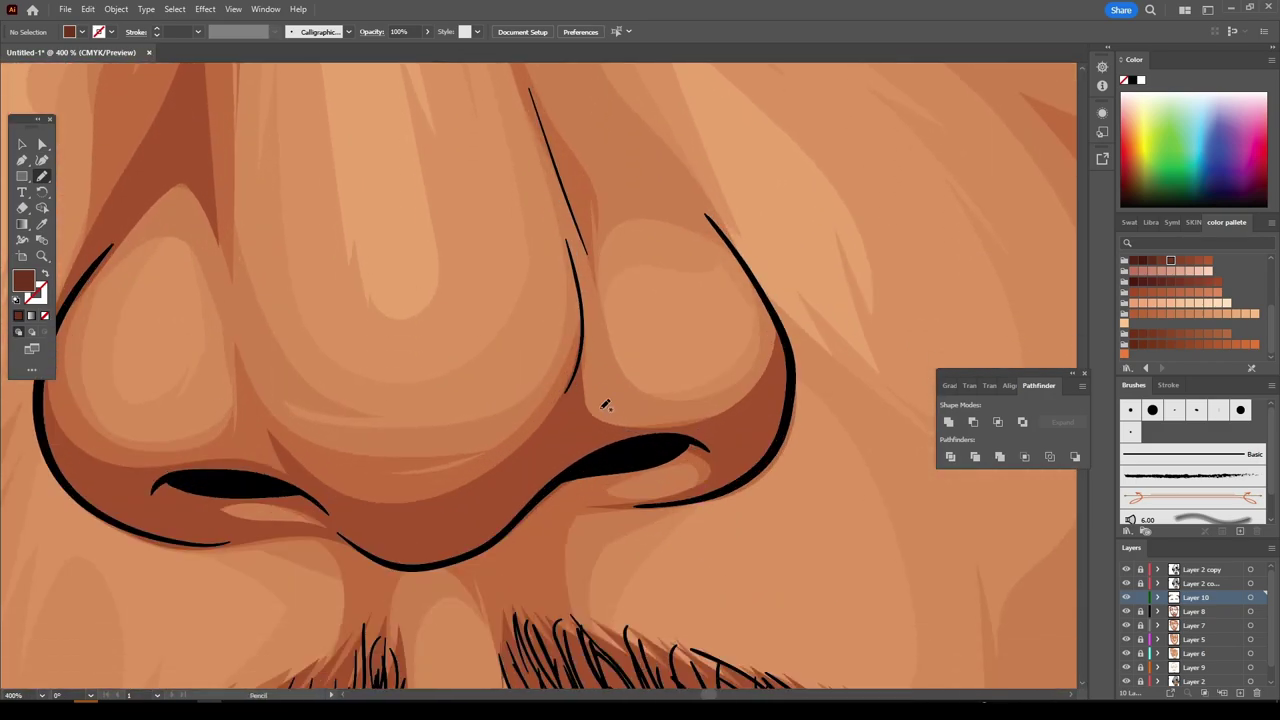
pyautogui.moveTo(563, 476); pyautogui.dragTo(655, 437)
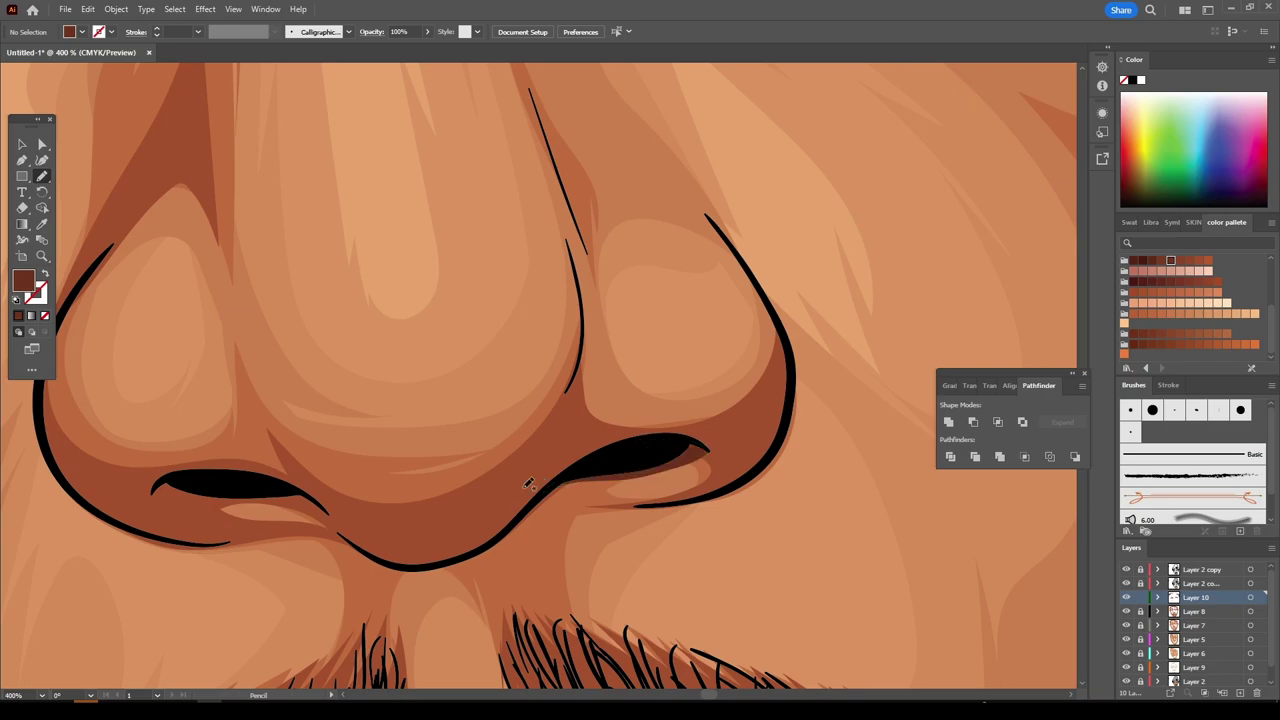
pyautogui.moveTo(160, 494)
pyautogui.mouseDown()
pyautogui.moveTo(320, 522)
pyautogui.moveTo(403, 562)
pyautogui.mouseUp()
pyautogui.moveTo(312, 487); pyautogui.dragTo(263, 591)
# - Trace a black outline along the lower lip
pyautogui.hotkey('ctrl', '-')
pyautogui.hotkey('ctrl', '-')
pyautogui.hotkey('ctrl', '-')
pyautogui.hotkey('ctrl', '-')
pyautogui.hotkey('ctrl', '-')
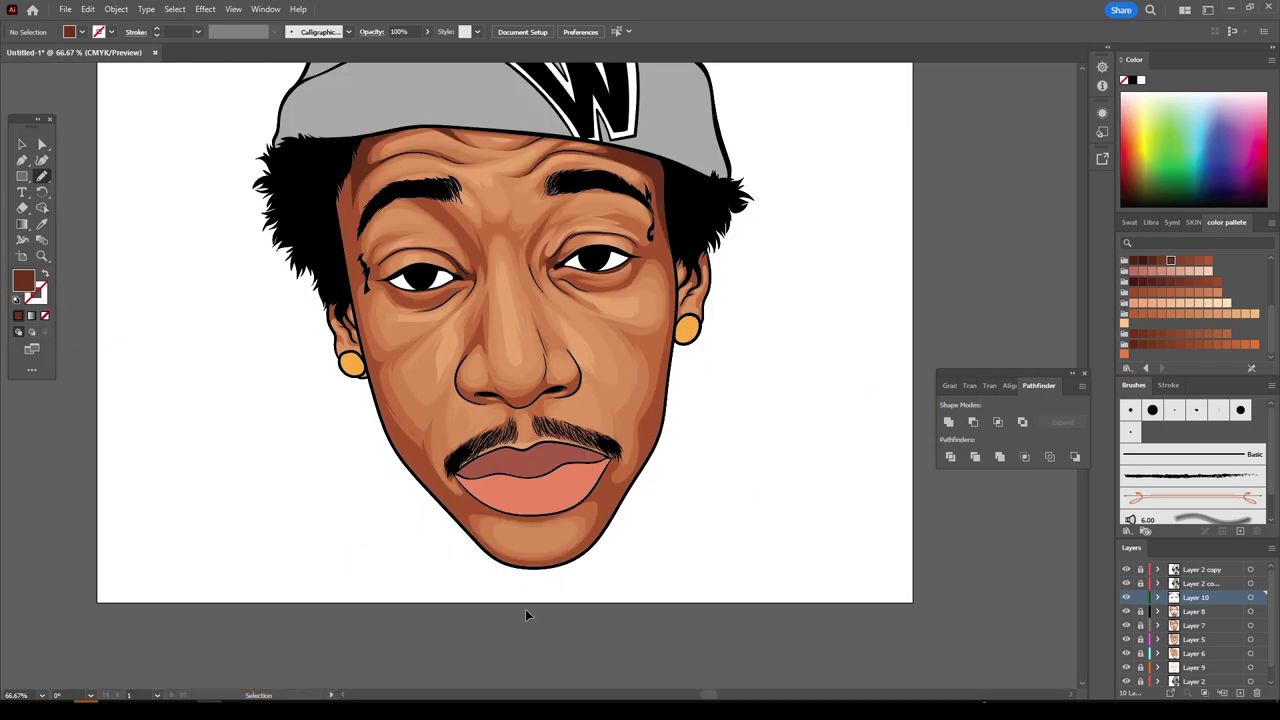
pyautogui.scroll(-1, 560, 600)
pyautogui.hotkey('ctrl', '+')
pyautogui.hotkey('ctrl', '+')
pyautogui.hotkey('ctrl', '+')
pyautogui.moveTo(307, 352)
pyautogui.mouseDown()
pyautogui.moveTo(524, 474)
pyautogui.moveTo(718, 382)
pyautogui.moveTo(756, 293)
pyautogui.mouseUp()
pyautogui.hotkey('ctrl', '-')
pyautogui.hotkey('ctrl', '-')
pyautogui.hotkey('ctrl', '-')
pyautogui.hotkey('ctrl', '-')
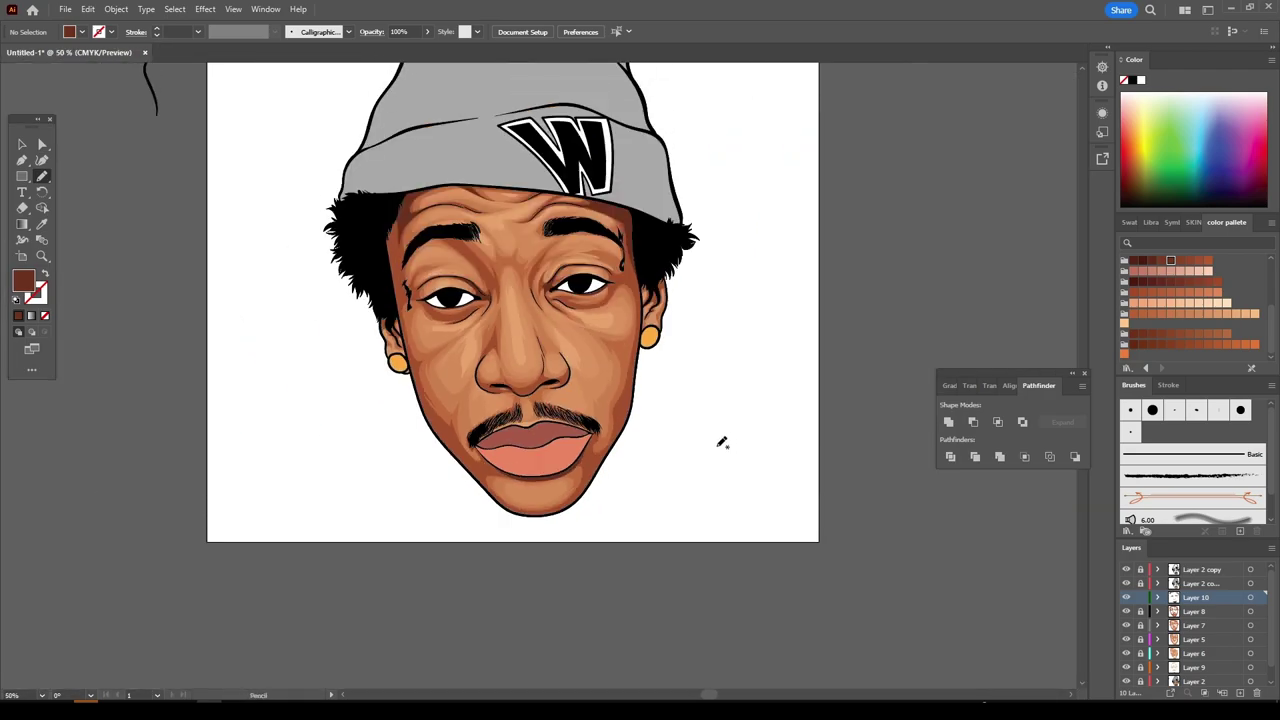
pyautogui.hotkey('ctrl', '+')
pyautogui.scroll(1, 817, 451)
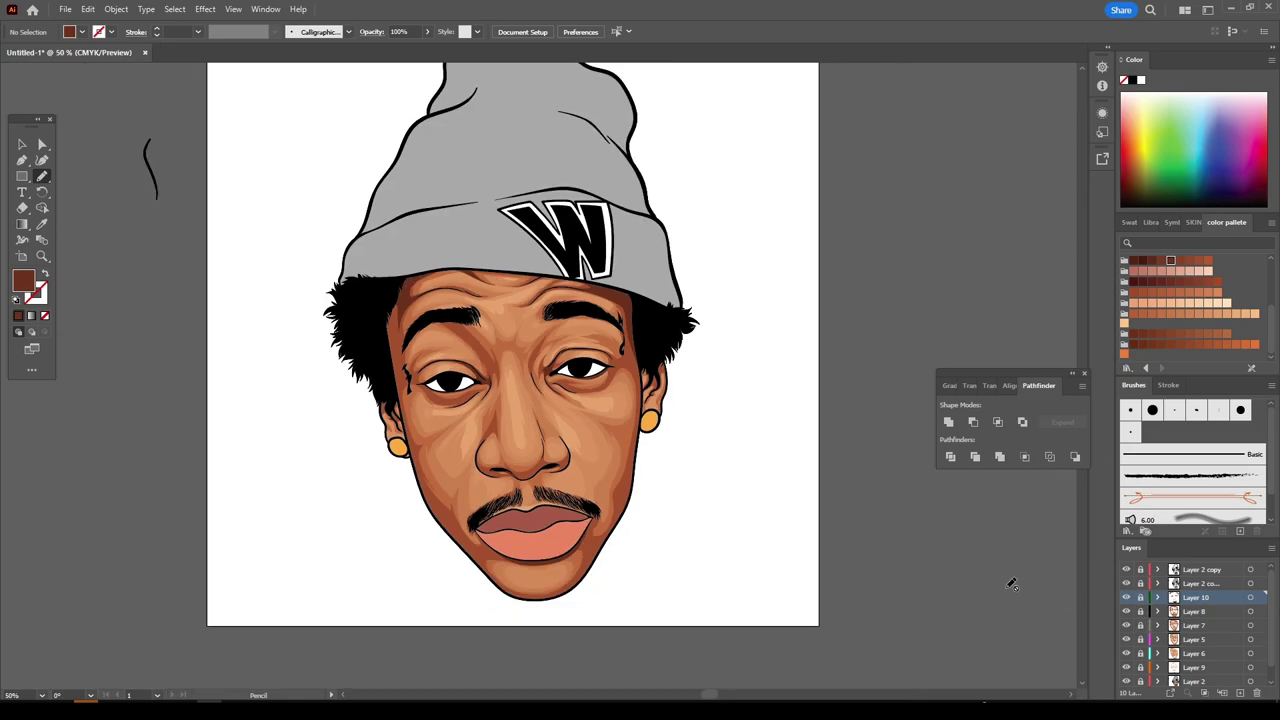
pyautogui.hotkey('ctrl', '+')
pyautogui.hotkey('ctrl', '-')
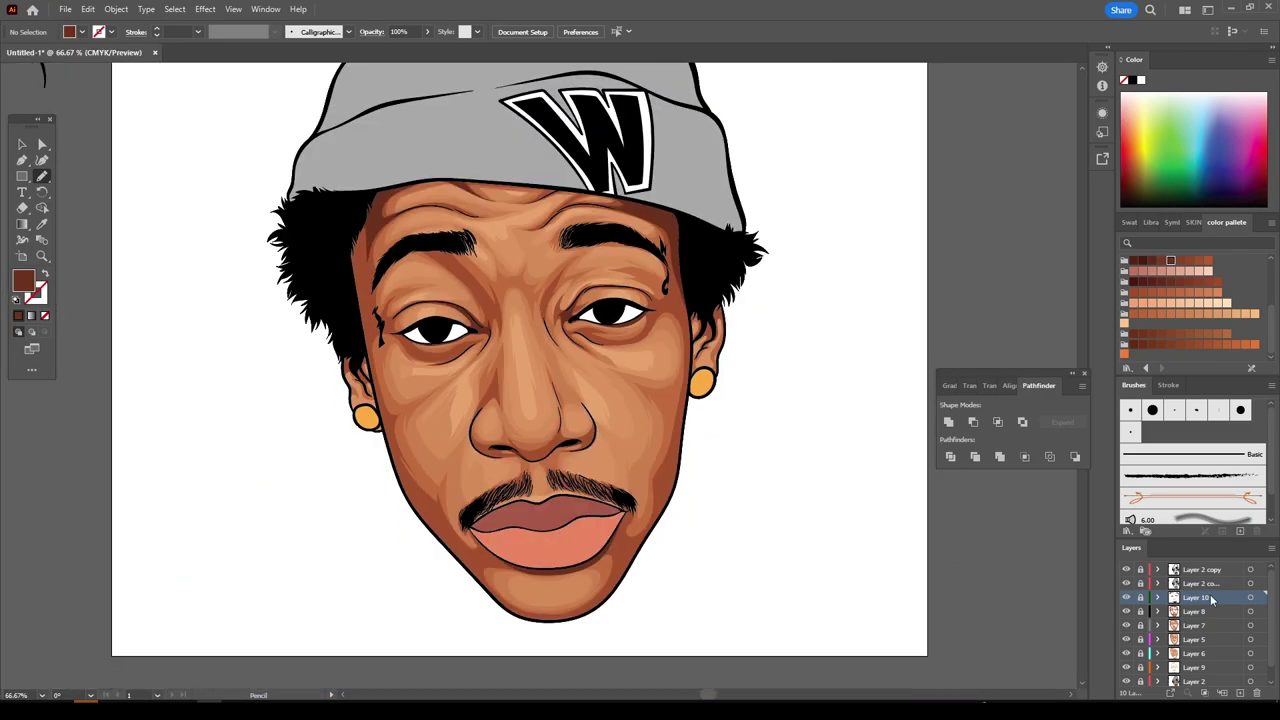
# - Add a new layer (Layer 11) for eye shading and choose a pale grey fill
pyautogui.click(1180, 585)
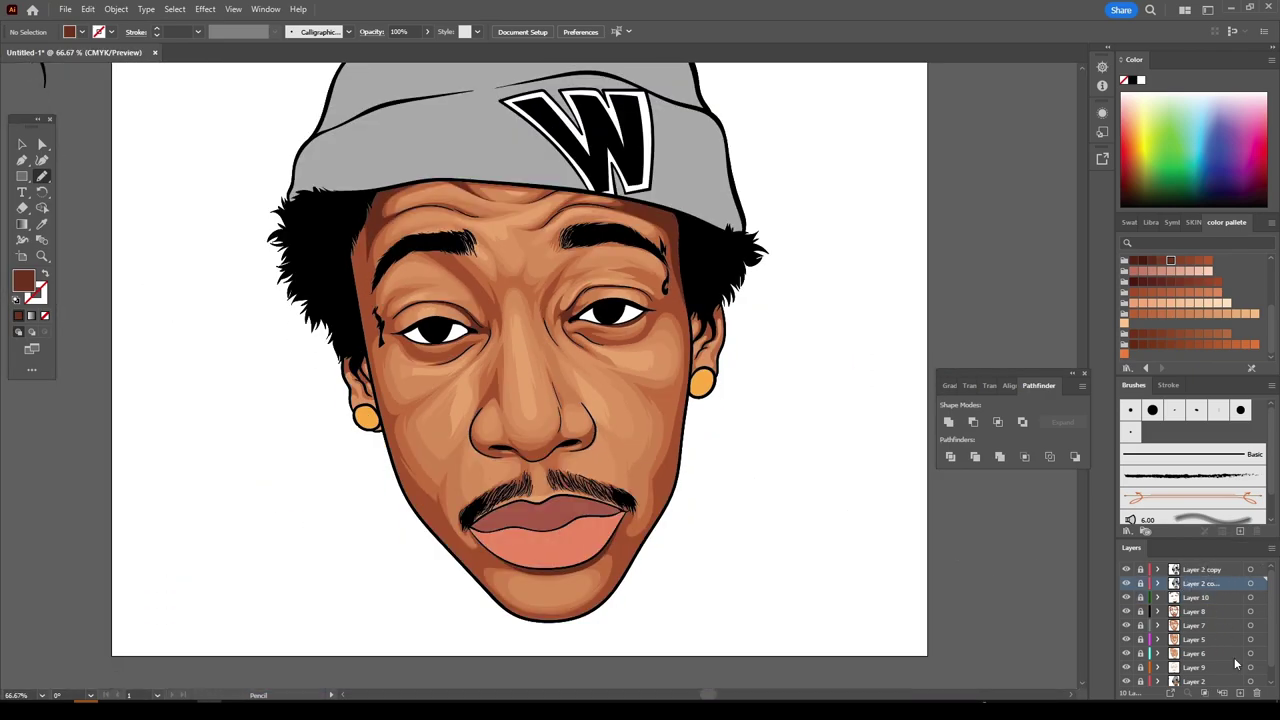
pyautogui.click(1240, 692)
pyautogui.scroll(3, 1176, 297)
pyautogui.click(1152, 302)
# - Draw a pale grey shadow shape across the top of the right eye white
pyautogui.moveTo(617, 288); pyautogui.dragTo(886, 397)
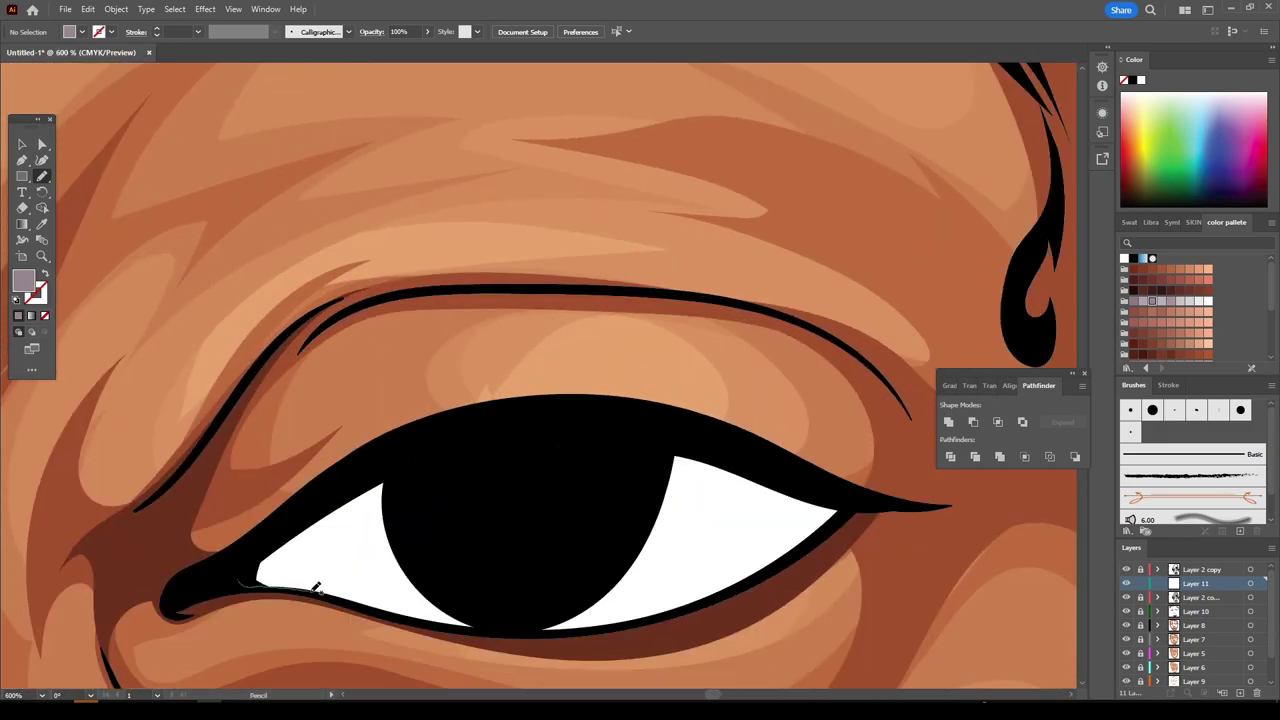
pyautogui.moveTo(295, 583)
pyautogui.mouseDown()
pyautogui.moveTo(377, 517)
pyautogui.moveTo(451, 622)
pyautogui.moveTo(564, 623)
pyautogui.moveTo(678, 525)
pyautogui.moveTo(840, 500)
pyautogui.moveTo(497, 434)
pyautogui.moveTo(357, 586)
pyautogui.mouseUp()
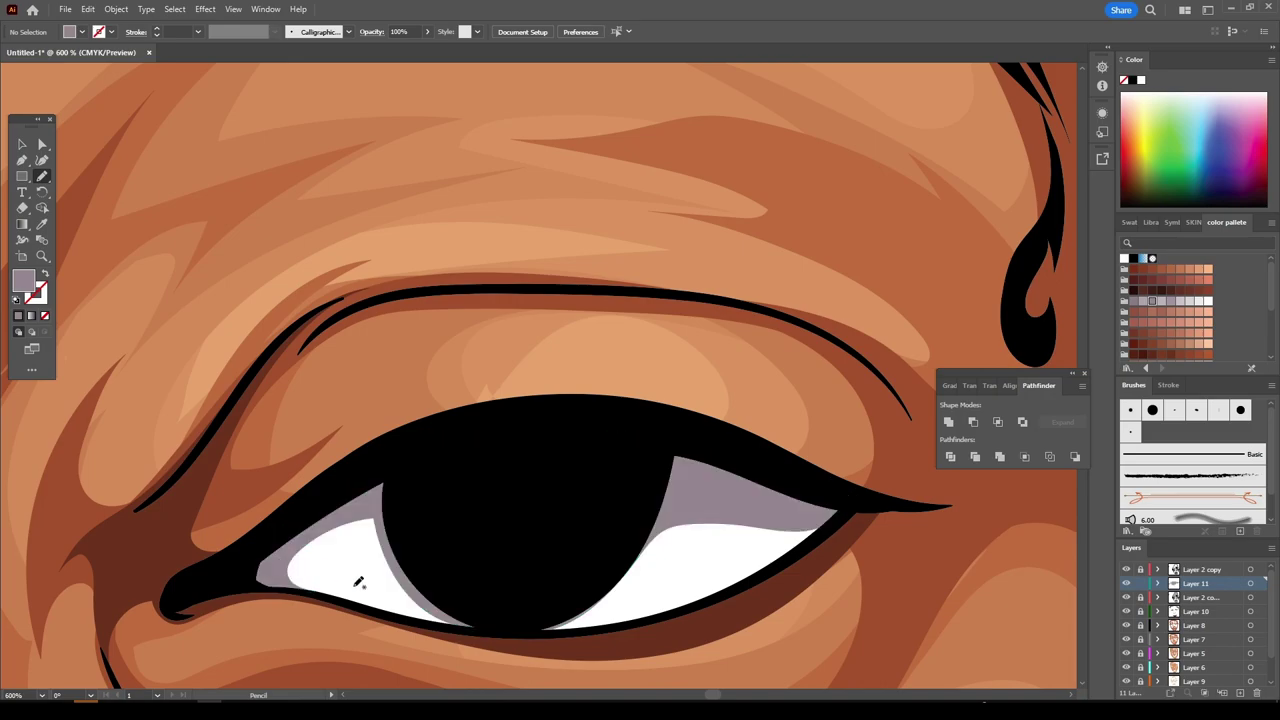
pyautogui.press('v')
pyautogui.hotkey('ctrl', '-')
pyautogui.hotkey('ctrl', '-')
pyautogui.hotkey('ctrl', '-')
pyautogui.hotkey('ctrl', '0')
# - Draw a matching grey shadow shape inside the left eye white
pyautogui.hotkey('ctrl', '+')
pyautogui.hotkey('ctrl', '+')
pyautogui.hotkey('ctrl', '+')
pyautogui.hotkey('ctrl', '+')
pyautogui.hotkey('ctrl', '+')
pyautogui.hotkey('ctrl', '+')
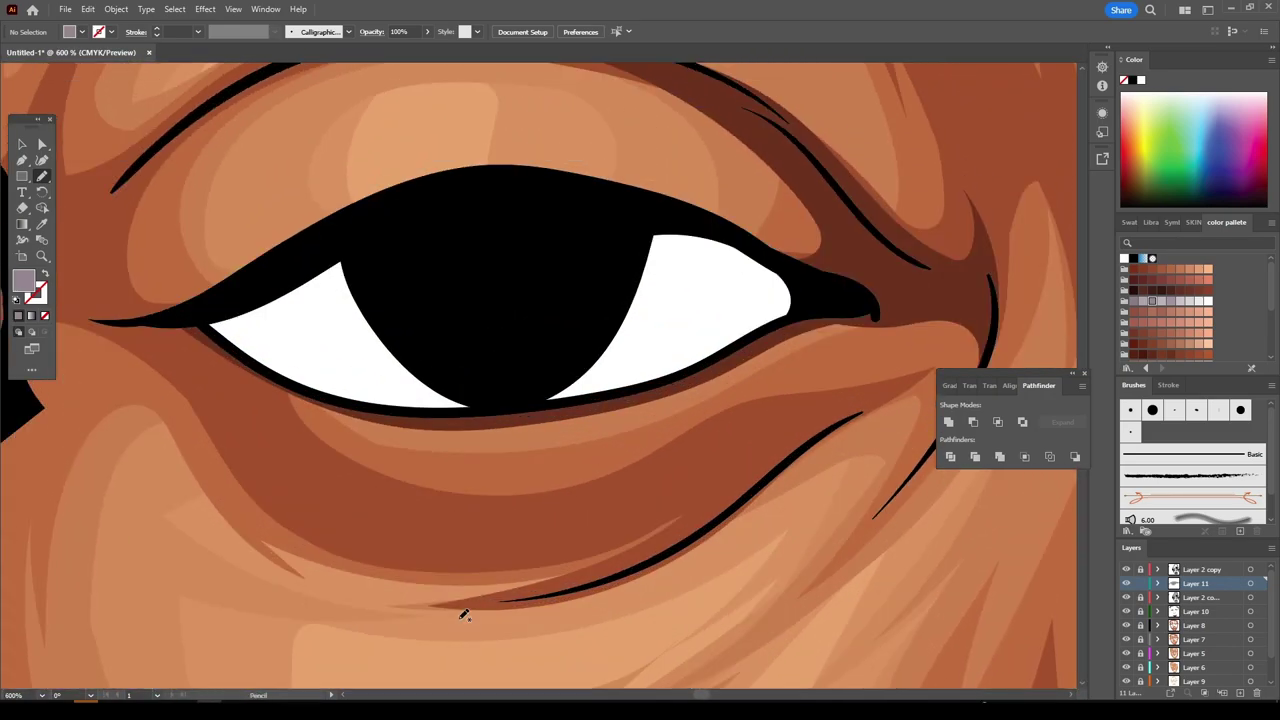
pyautogui.scroll(1, 460, 615)
pyautogui.press('n')
pyautogui.moveTo(203, 378)
pyautogui.mouseDown()
pyautogui.moveTo(306, 452)
pyautogui.moveTo(290, 440)
pyautogui.moveTo(343, 370)
pyautogui.moveTo(466, 466)
pyautogui.moveTo(623, 397)
pyautogui.moveTo(720, 331)
pyautogui.moveTo(712, 425)
pyautogui.moveTo(798, 342)
pyautogui.moveTo(790, 360)
pyautogui.mouseUp()
pyautogui.hotkey('ctrl', '0')
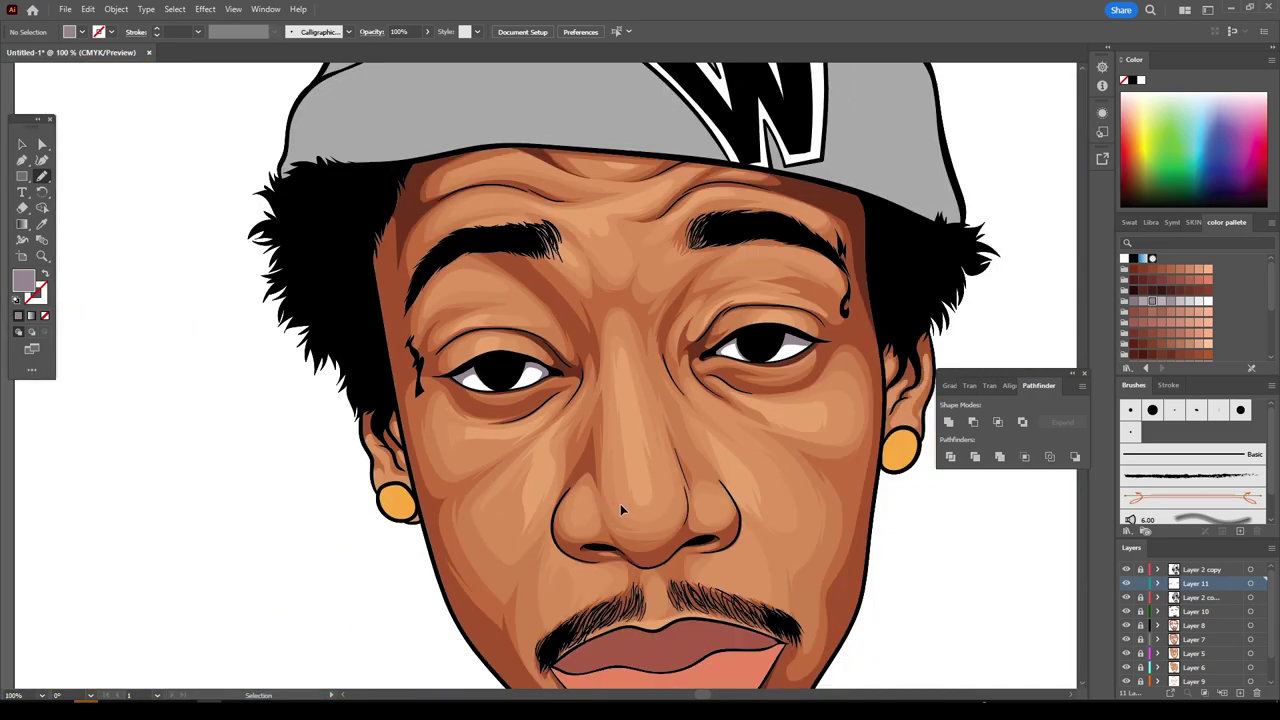
pyautogui.hotkey('ctrl', '1')
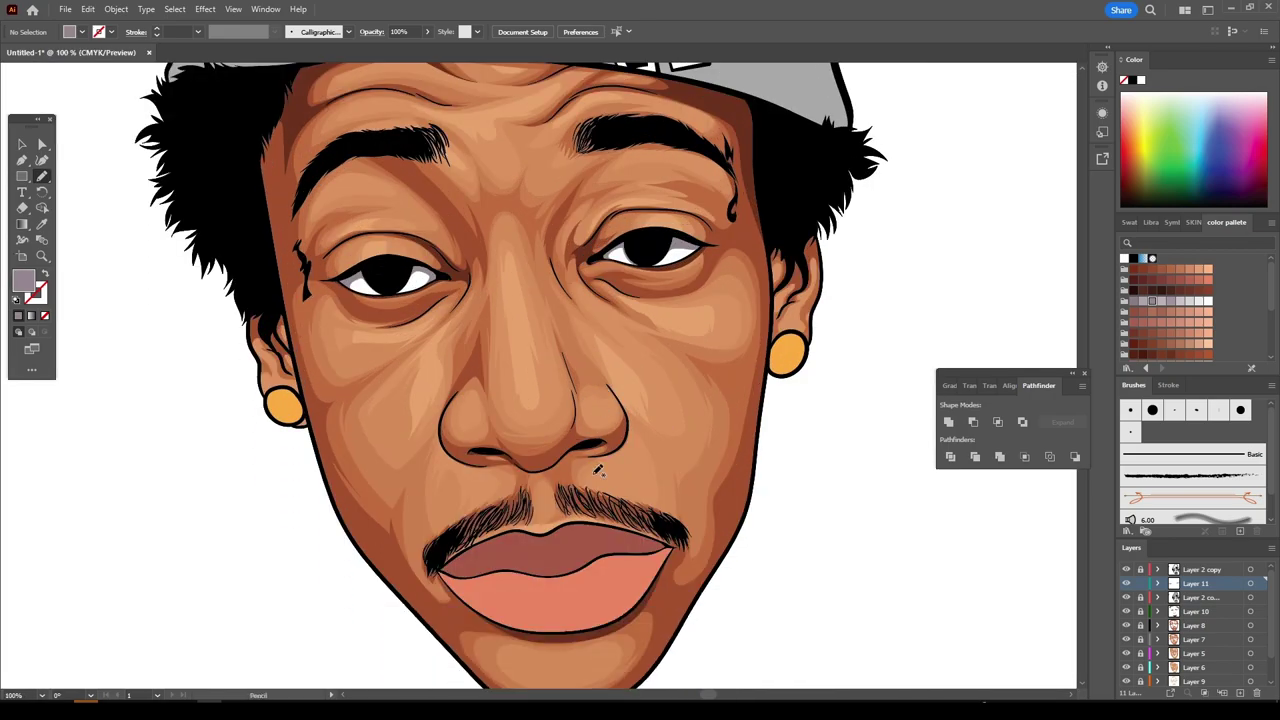
pyautogui.scroll(-2, 540, 400)
# - Choose a dark reddish fill and draw a closed shading shape along the upper lip
pyautogui.click(1153, 284)
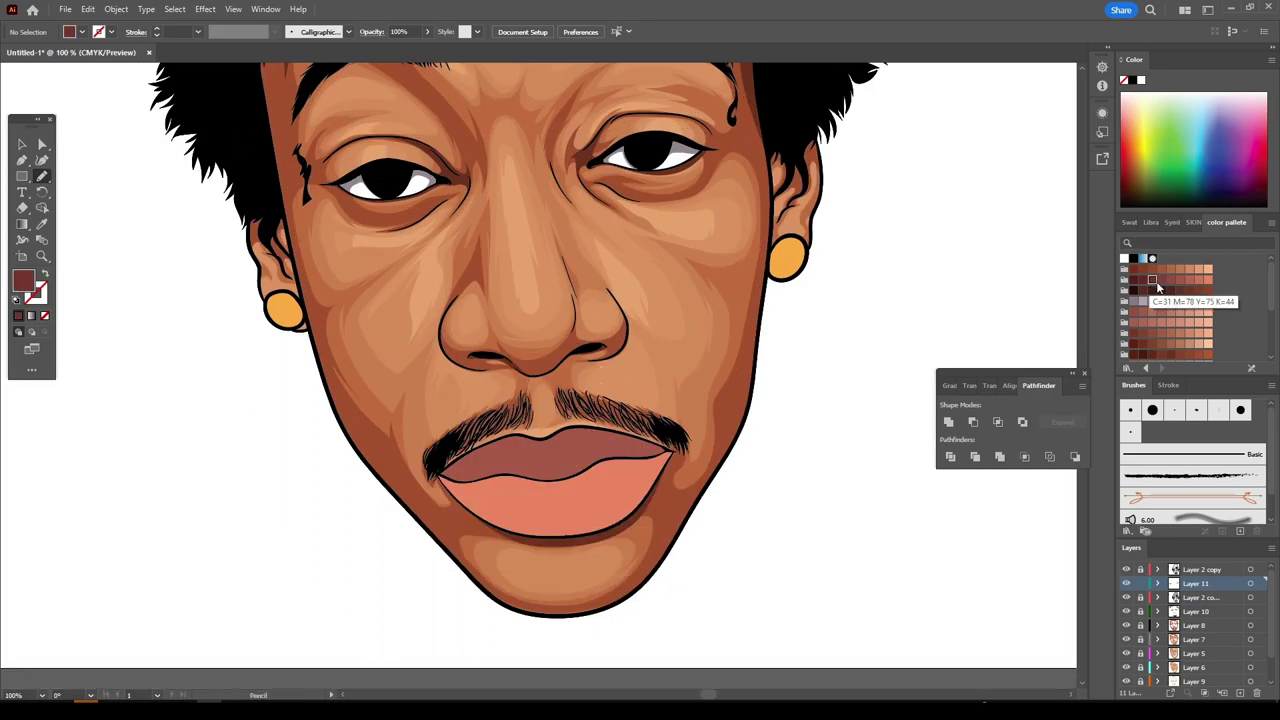
pyautogui.scroll(3, 711, 425)
pyautogui.hscroll(-1, 714, 428)
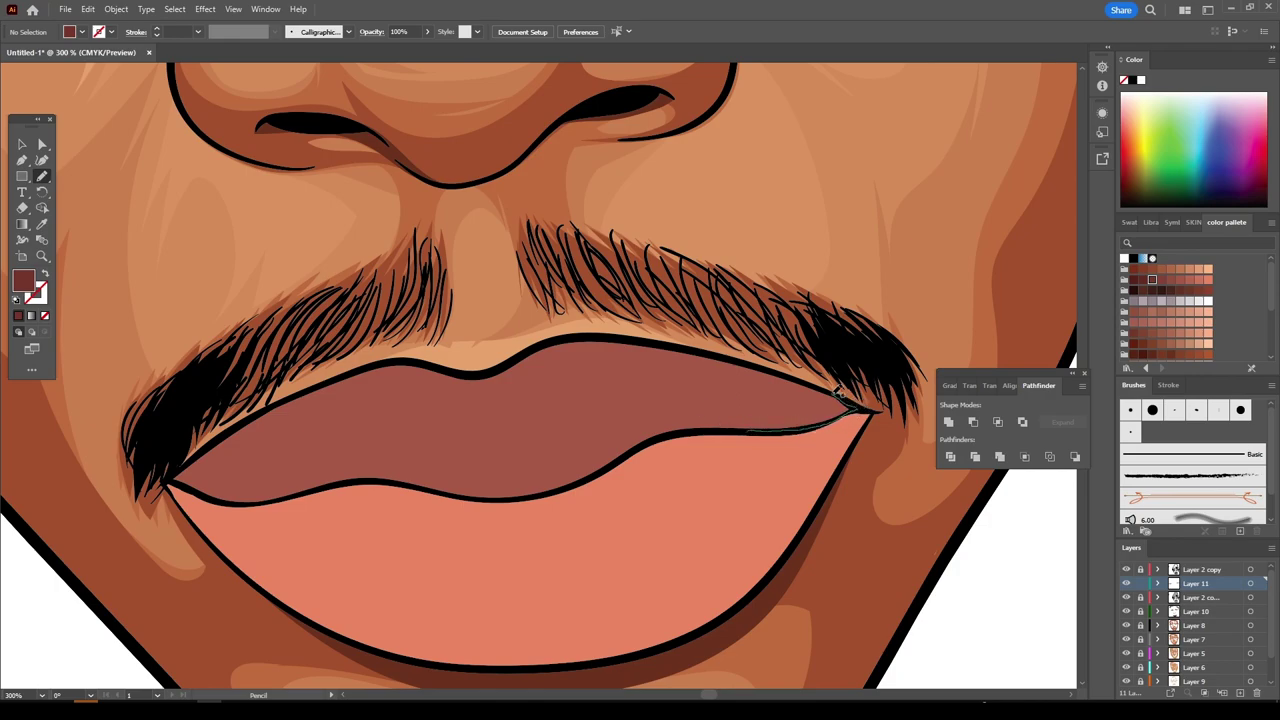
pyautogui.moveTo(838, 392); pyautogui.dragTo(660, 343)
pyautogui.moveTo(174, 478); pyautogui.dragTo(270, 492)
pyautogui.moveTo(418, 480)
pyautogui.mouseDown()
pyautogui.moveTo(582, 480)
pyautogui.moveTo(690, 432)
pyautogui.moveTo(855, 410)
pyautogui.mouseUp()
# - Add a darker shape tracing the upper lip's top edge
pyautogui.hotkey('ctrl', '1')
pyautogui.hotkey('ctrl', '-')
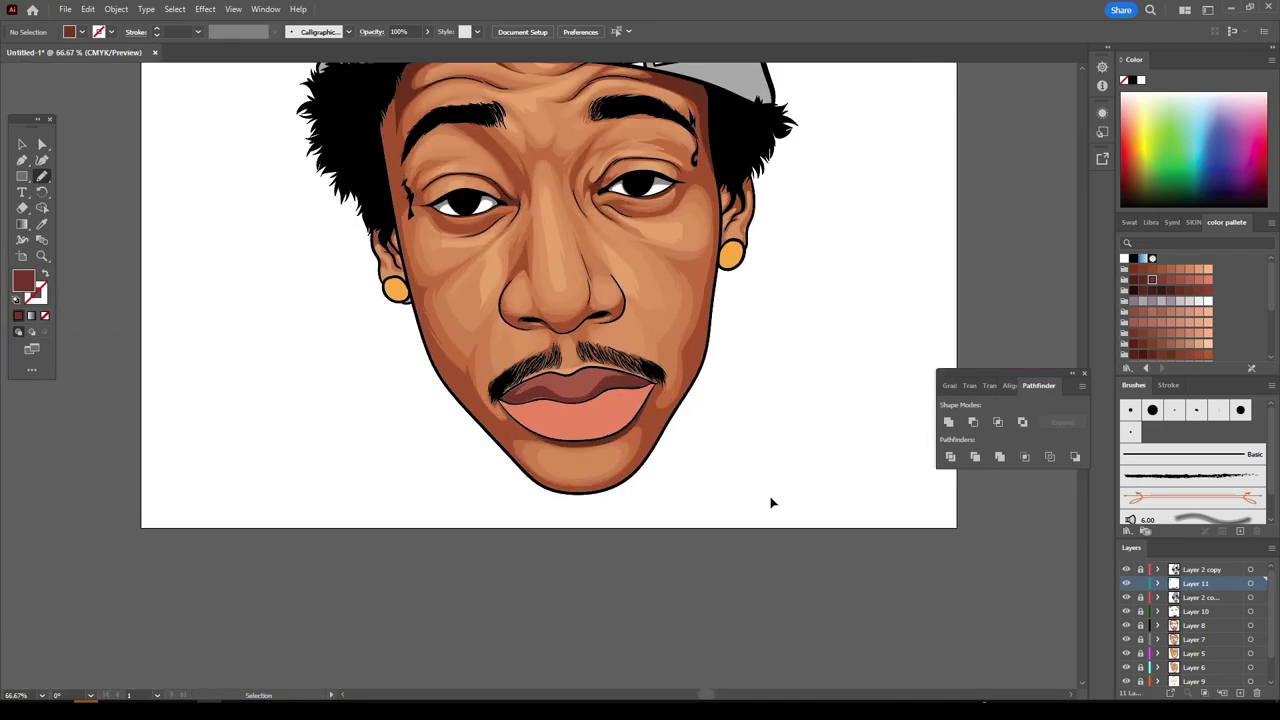
pyautogui.hotkey('ctrl', '+')
pyautogui.hotkey('ctrl', '+')
pyautogui.hotkey('ctrl', '+')
pyautogui.hotkey('ctrl', '+')
pyautogui.moveTo(262, 537)
pyautogui.mouseDown()
pyautogui.moveTo(555, 525)
pyautogui.moveTo(200, 495)
pyautogui.moveTo(341, 428)
pyautogui.mouseUp()
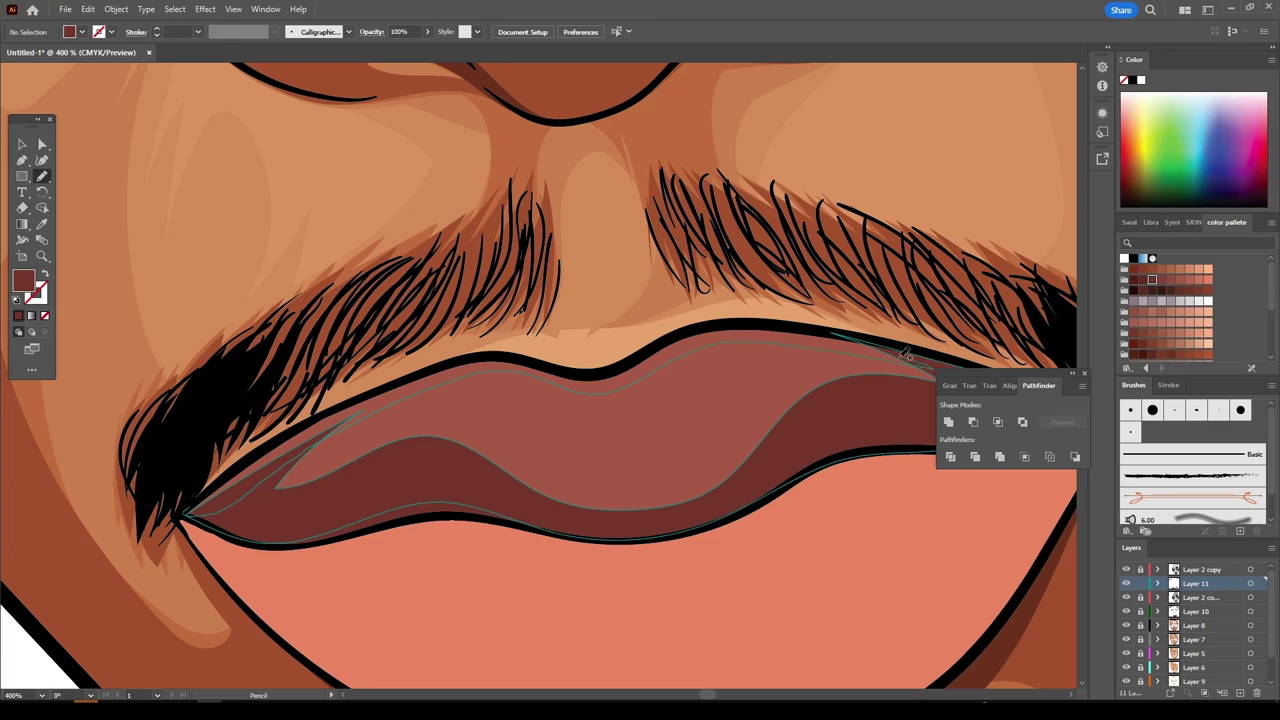
pyautogui.moveTo(905, 353)
pyautogui.mouseDown()
pyautogui.moveTo(811, 331)
pyautogui.moveTo(670, 330)
pyautogui.moveTo(565, 371)
pyautogui.moveTo(470, 357)
pyautogui.moveTo(345, 405)
pyautogui.moveTo(186, 512)
pyautogui.mouseUp()
pyautogui.hotkey('ctrl', '-')
pyautogui.hotkey('ctrl', '-')
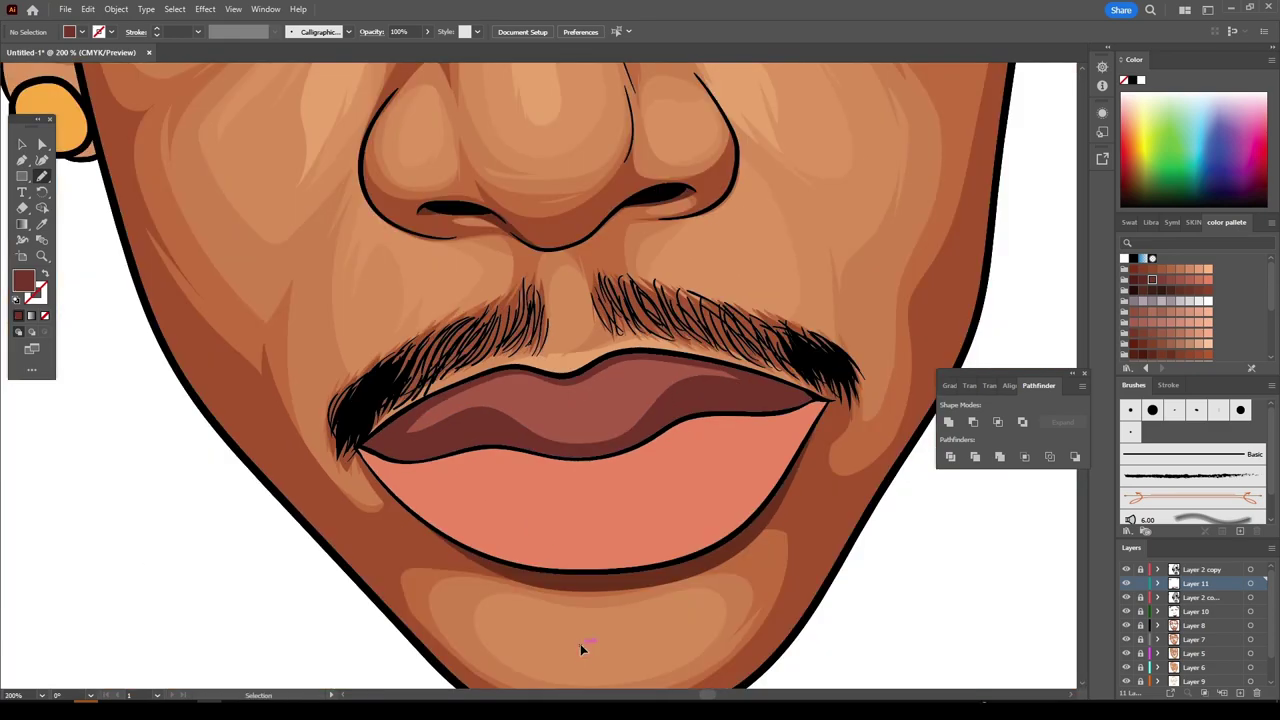
# - Add another shading shape inside the upper lip and pick a dark lip-red fill
pyautogui.hotkey('ctrl', '-')
pyautogui.hotkey('ctrl', '-')
pyautogui.hotkey('ctrl', '-')
pyautogui.hotkey('ctrl', '+')
pyautogui.hotkey('ctrl', '+')
pyautogui.hotkey('ctrl', '+')
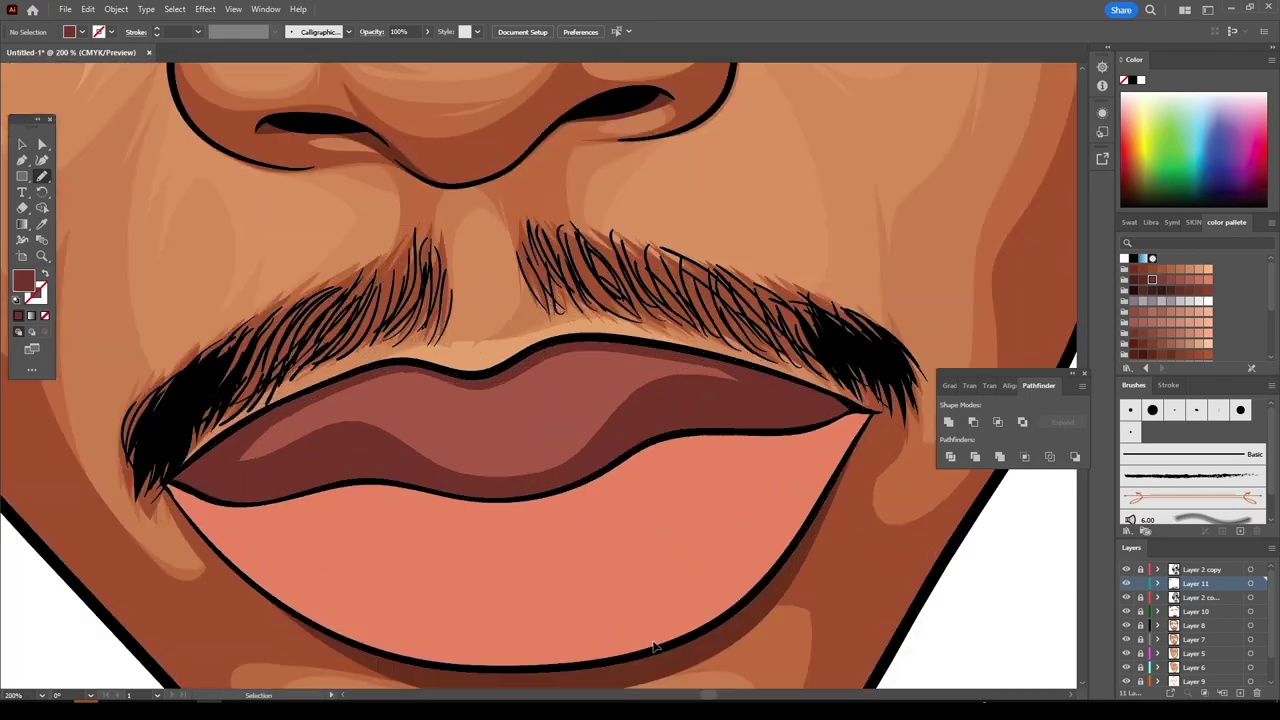
pyautogui.moveTo(418, 506)
pyautogui.mouseDown()
pyautogui.moveTo(555, 512)
pyautogui.moveTo(460, 483)
pyautogui.mouseUp()
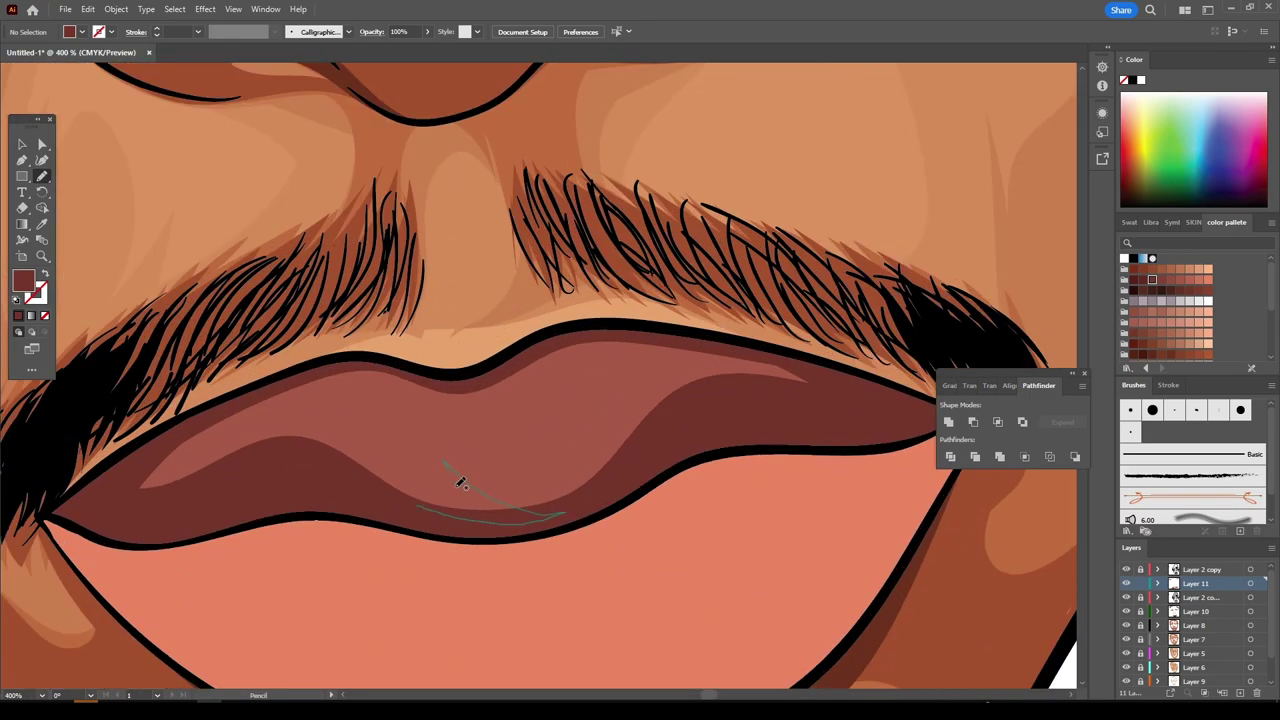
pyautogui.moveTo(372, 457); pyautogui.dragTo(326, 425)
pyautogui.hotkey('ctrl', '-')
pyautogui.hotkey('ctrl', '-')
pyautogui.hotkey('ctrl', '-')
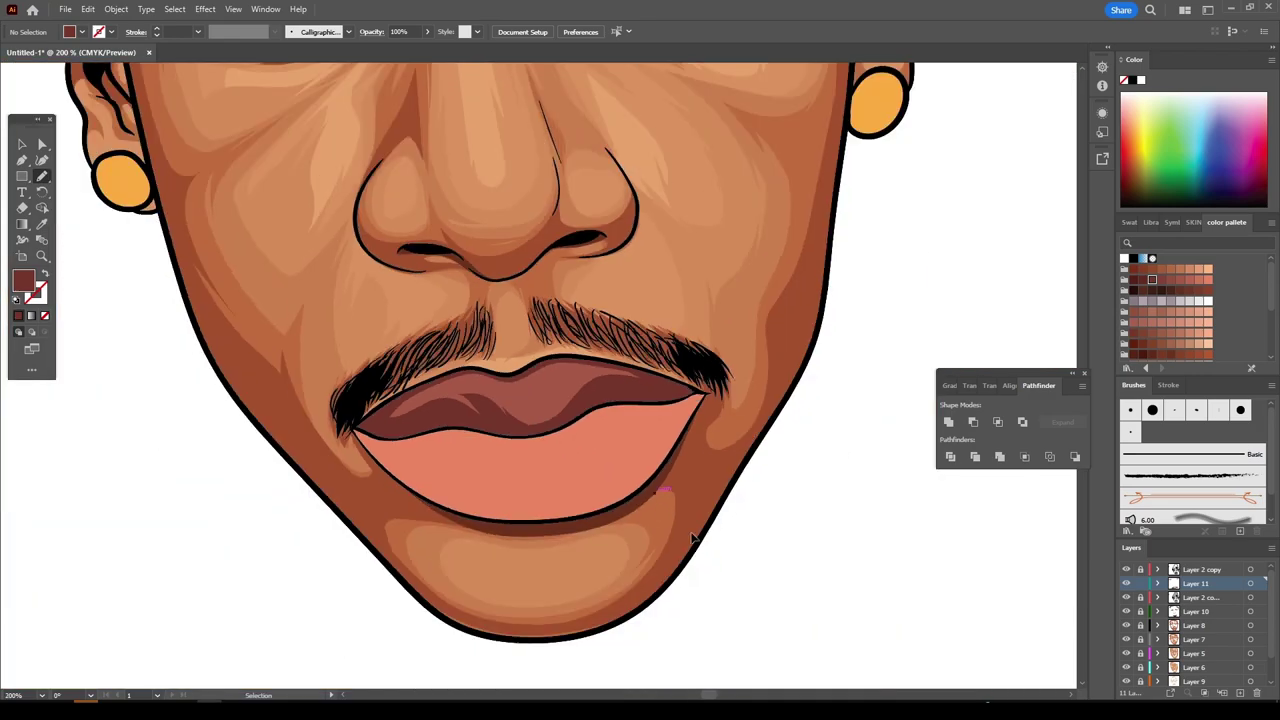
pyautogui.hotkey('ctrl', '-')
pyautogui.hotkey('ctrl', '-')
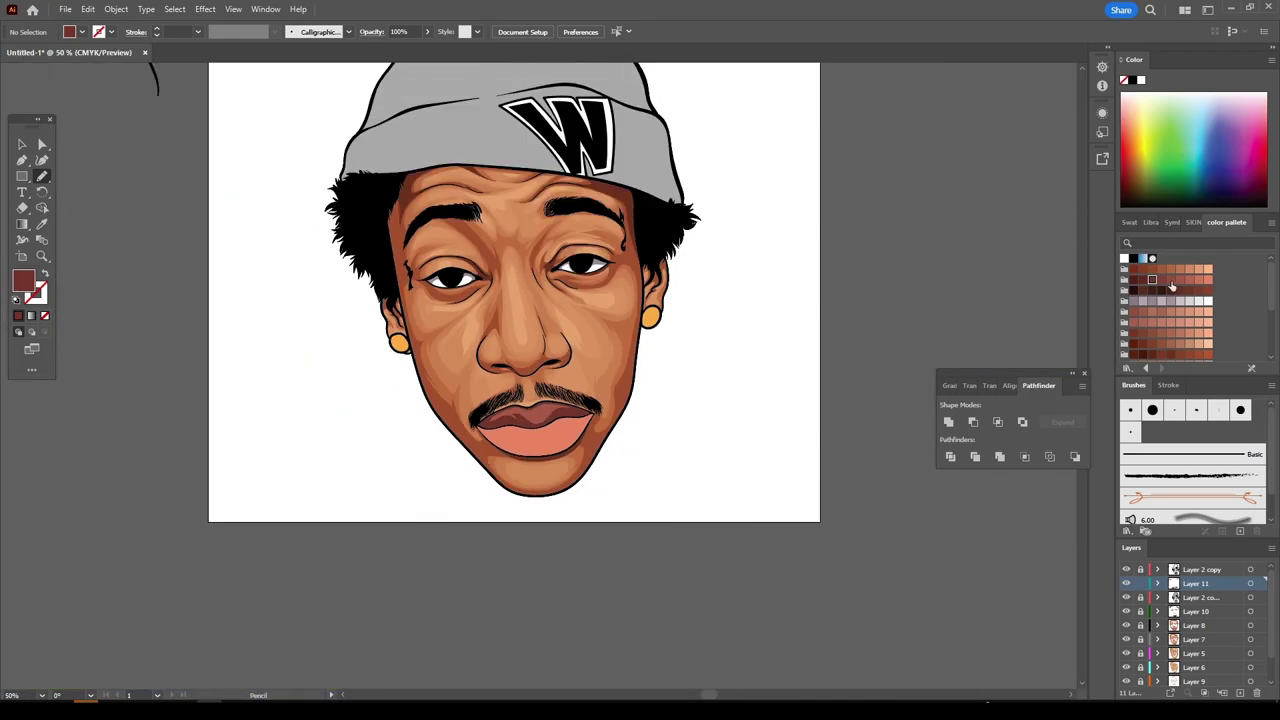
pyautogui.click(1171, 281)
pyautogui.hotkey('ctrl', '+')
pyautogui.hotkey('ctrl', '+')
pyautogui.hotkey('ctrl', '+')
pyautogui.hotkey('ctrl', '+')
pyautogui.hotkey('ctrl', '+')
pyautogui.hotkey('ctrl', '+')
pyautogui.hotkey('ctrl', '+')
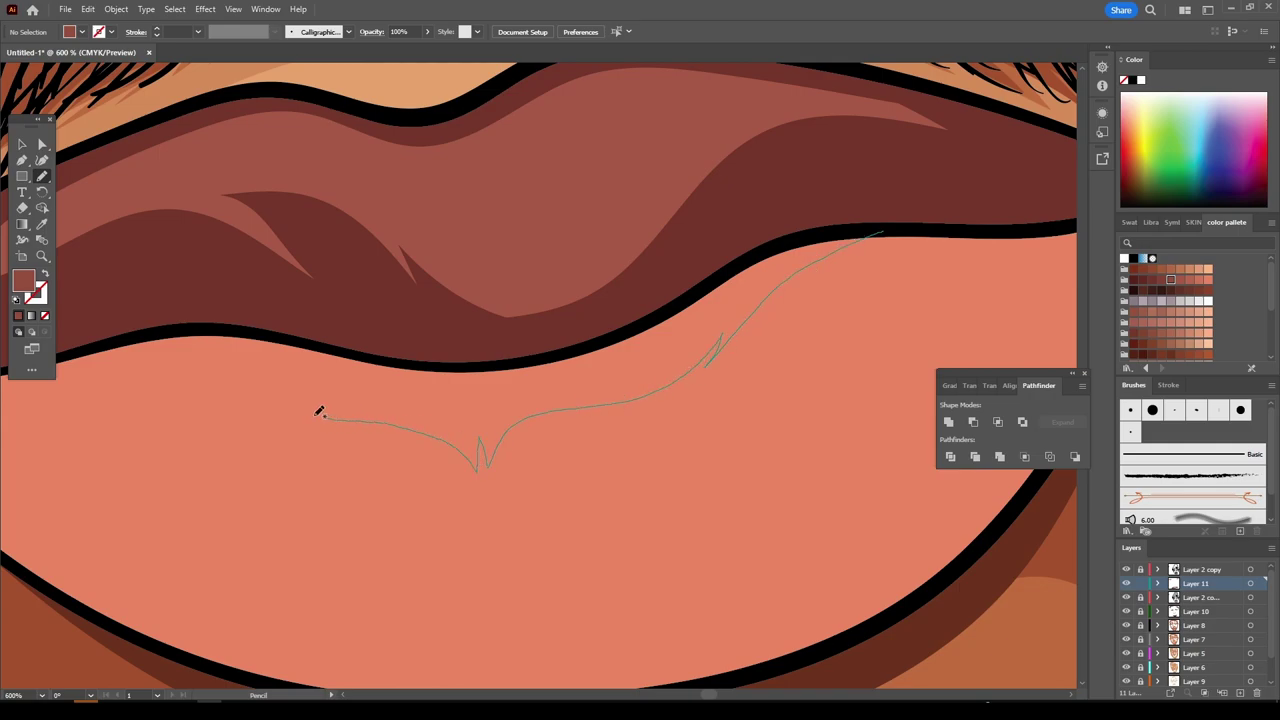
# - Draw a dark shadow shape under the upper lip and recolour it from the palette
pyautogui.moveTo(319, 412); pyautogui.dragTo(870, 237)
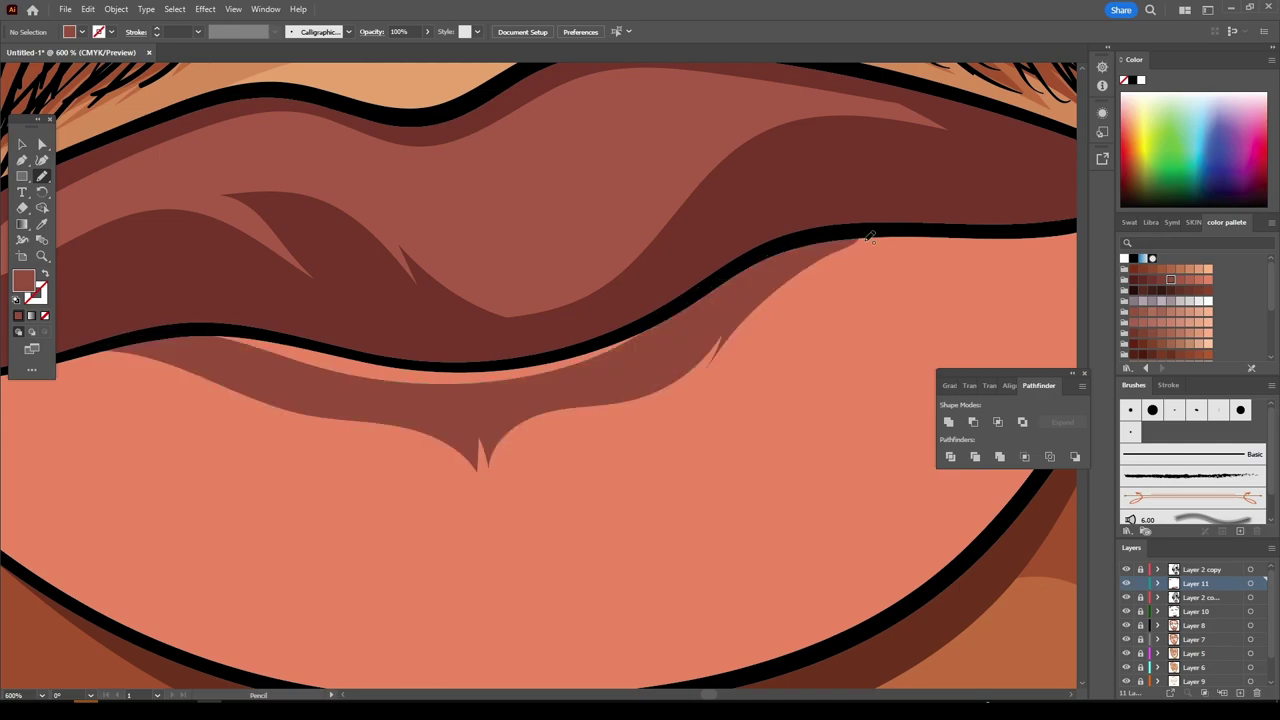
pyautogui.hotkey('ctrl', '-')
pyautogui.hotkey('ctrl', '-')
pyautogui.hotkey('ctrl', '-')
pyautogui.hotkey('ctrl', '-')
pyautogui.hotkey('ctrl', '-')
pyautogui.hotkey('ctrl', '-')
pyautogui.hotkey('ctrl', '+')
pyautogui.hotkey('ctrl', '+')
pyautogui.hotkey('ctrl', '+')
pyautogui.hotkey('ctrl', '+')
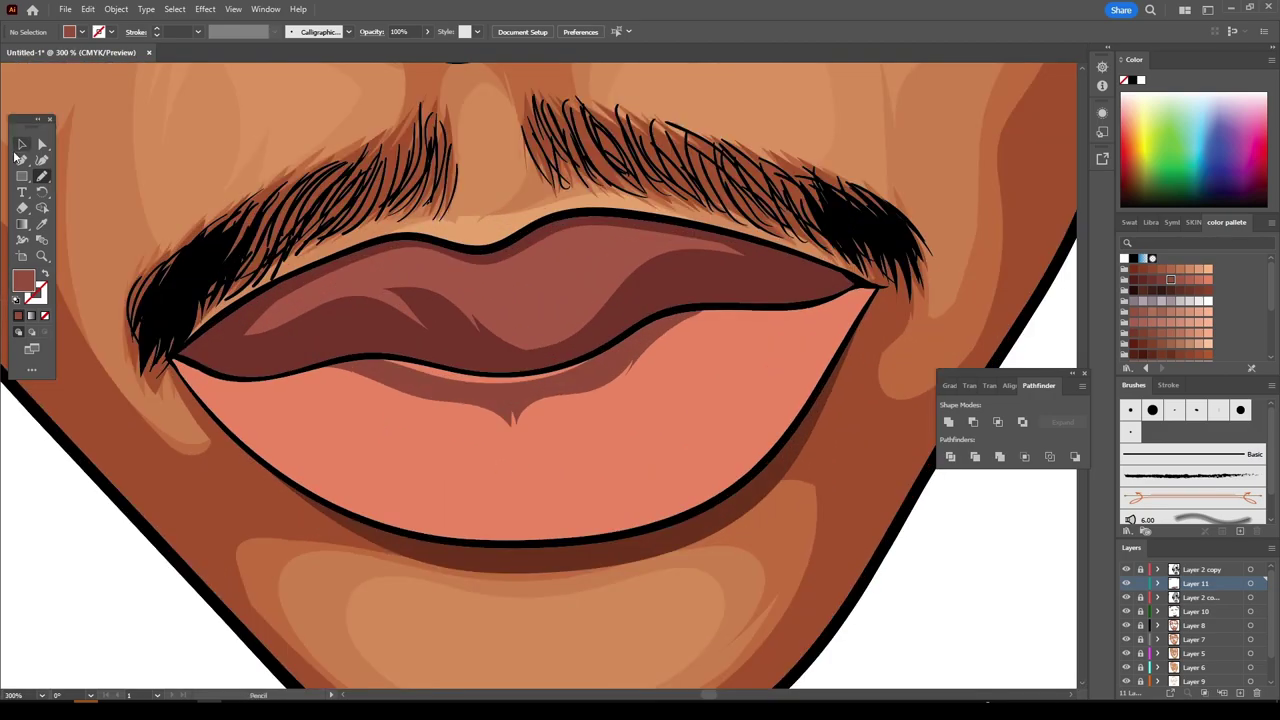
pyautogui.click(21, 145)
pyautogui.click(514, 409)
pyautogui.click(1188, 279)
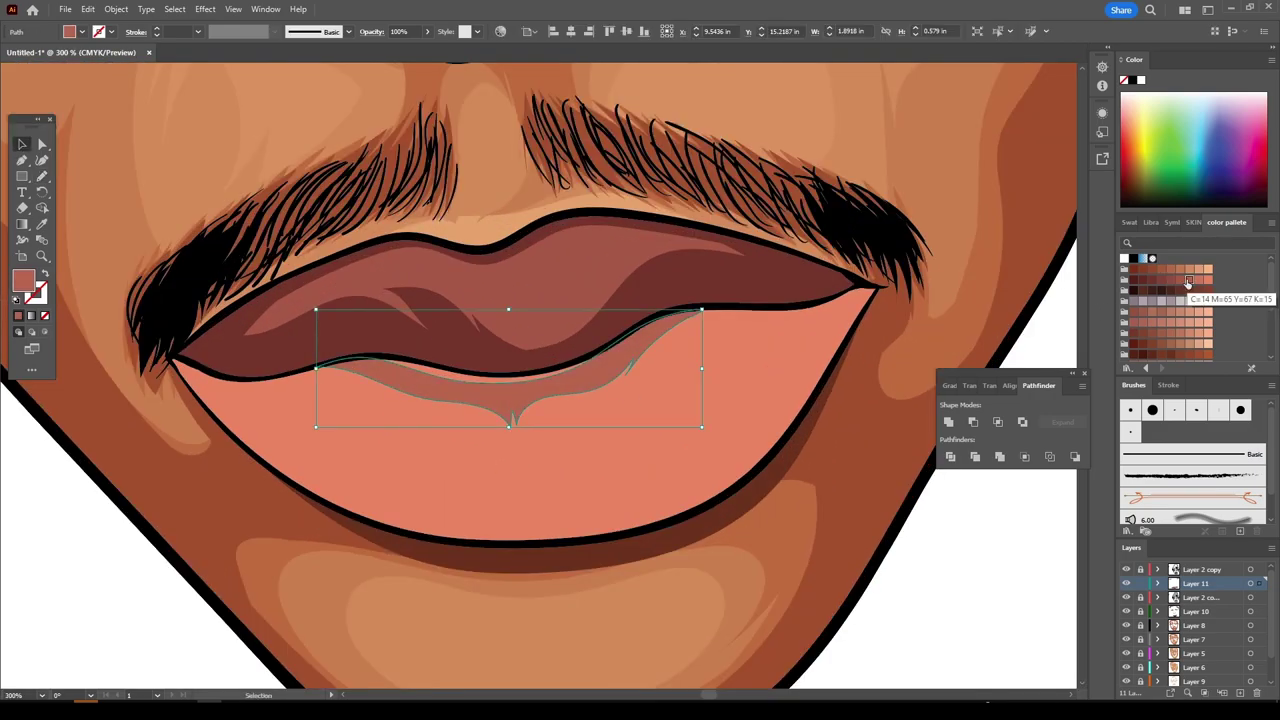
pyautogui.click(862, 539)
# - Draw a closed highlight shape along the lower lip
pyautogui.hotkey('ctrl', '-')
pyautogui.hotkey('ctrl', '-')
pyautogui.hotkey('ctrl', '-')
pyautogui.hotkey('ctrl', '+')
pyautogui.hotkey('ctrl', '+')
pyautogui.hotkey('ctrl', '+')
pyautogui.scroll(1, 789, 529)
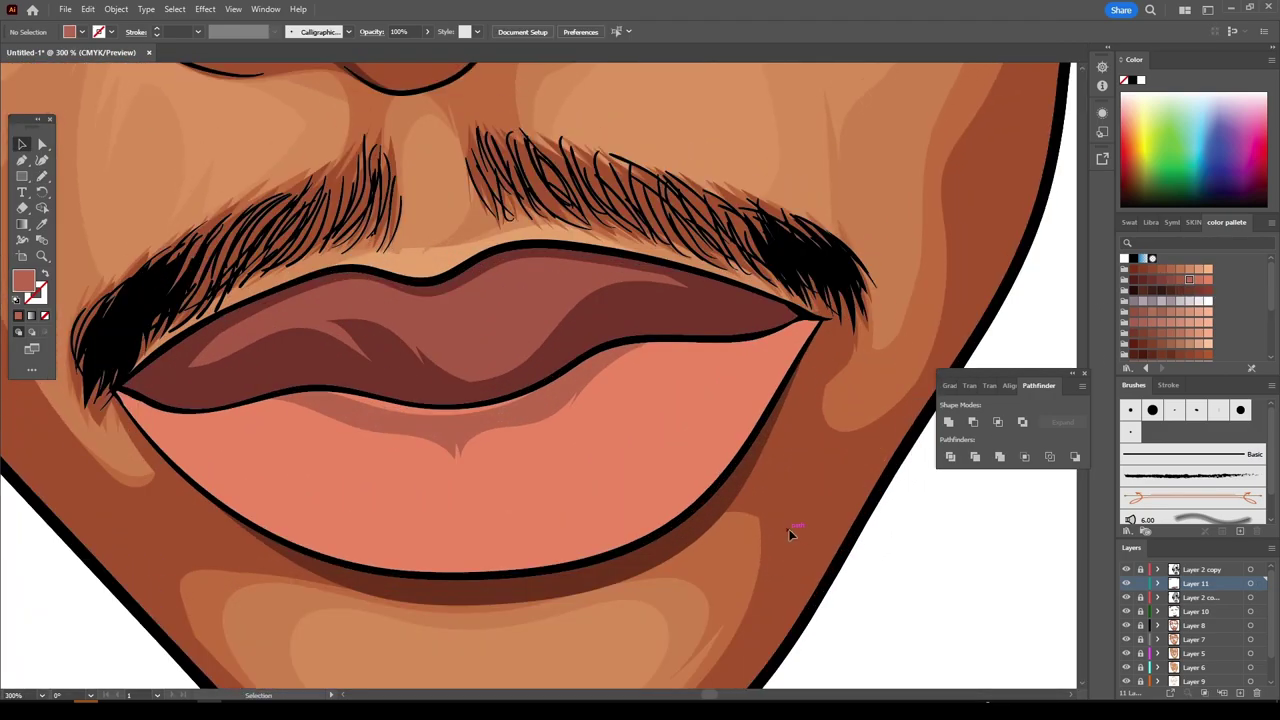
pyautogui.click(44, 178)
pyautogui.moveTo(736, 350); pyautogui.dragTo(699, 430)
pyautogui.moveTo(260, 400); pyautogui.dragTo(156, 402)
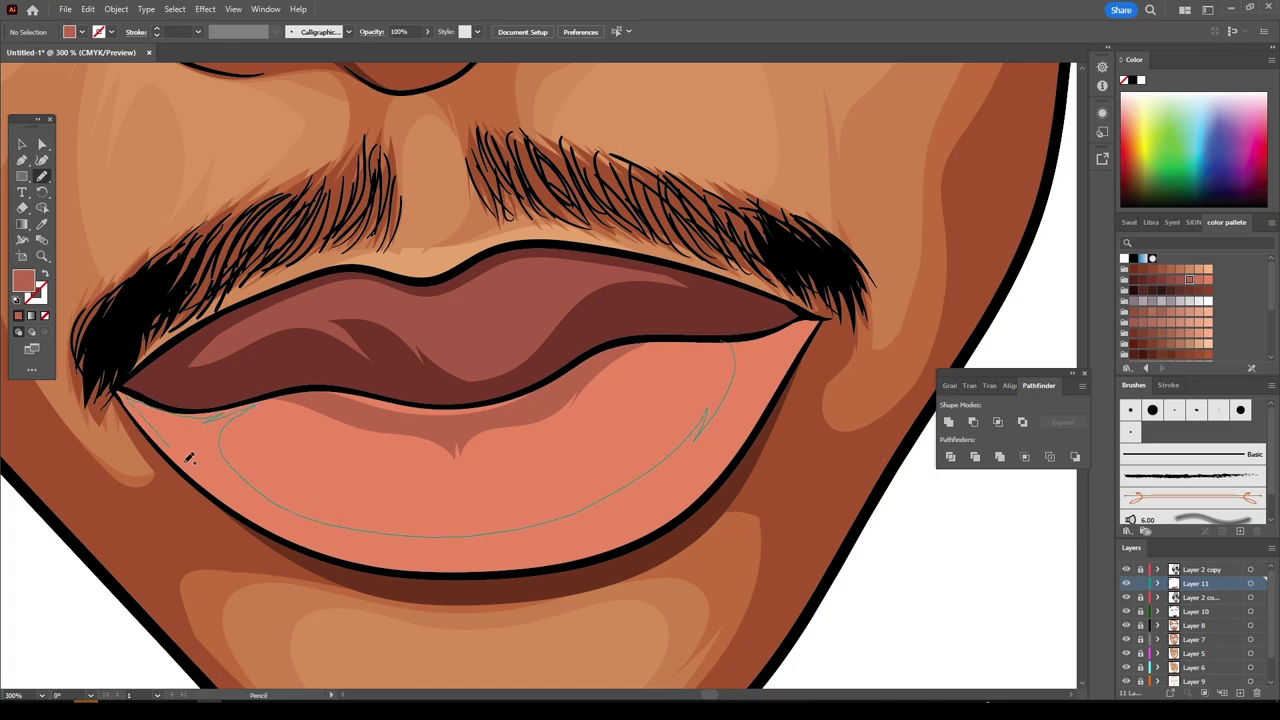
pyautogui.moveTo(700, 494)
pyautogui.mouseDown()
pyautogui.moveTo(792, 368)
pyautogui.moveTo(741, 337)
pyautogui.mouseUp()
# - Add a second highlight shape extending toward the lower lip's top
pyautogui.scroll(-2, 851, 551)
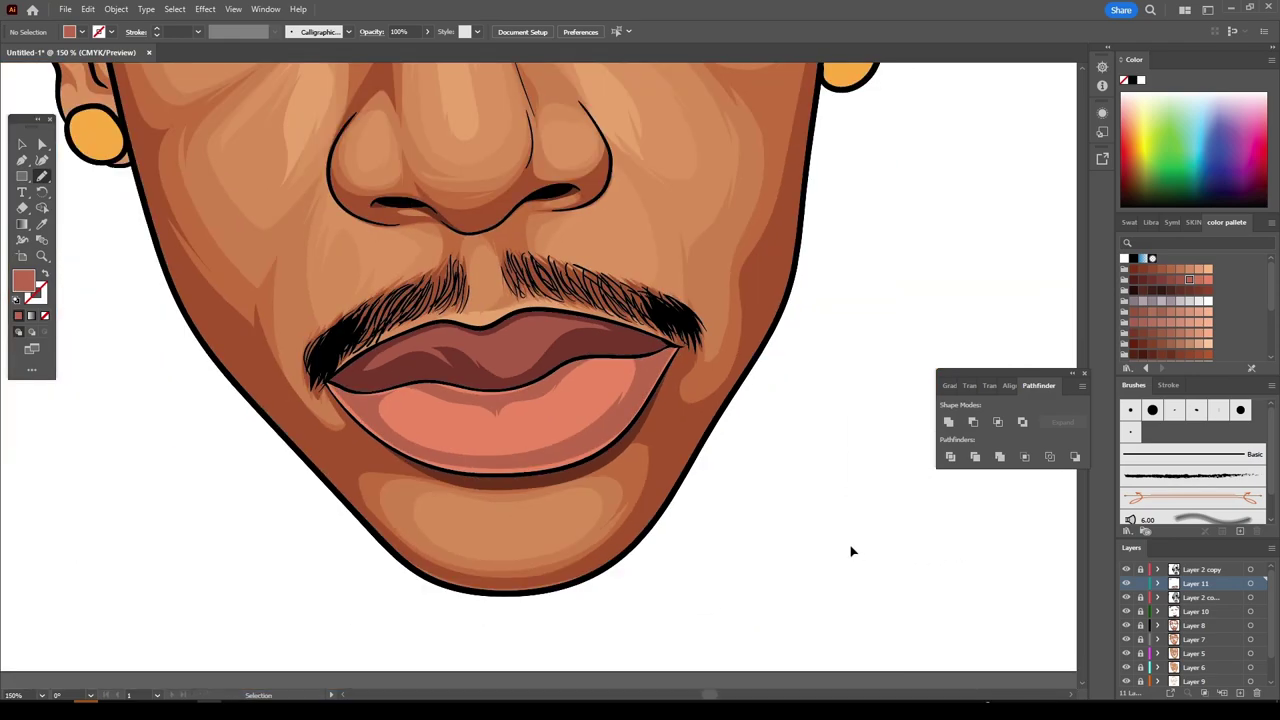
pyautogui.scroll(-3, 817, 543)
pyautogui.scroll(4, 817, 543)
pyautogui.scroll(2, 817, 543)
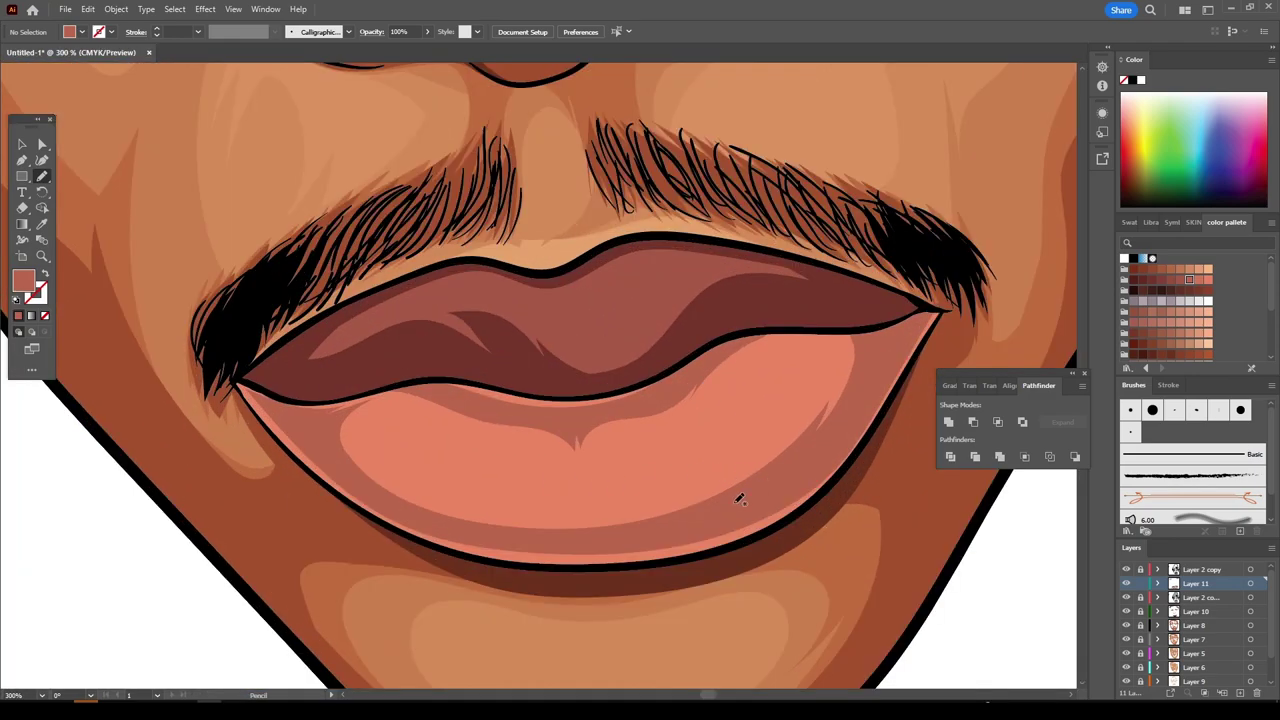
pyautogui.moveTo(588, 501)
pyautogui.mouseDown()
pyautogui.moveTo(790, 418)
pyautogui.moveTo(830, 428)
pyautogui.mouseUp()
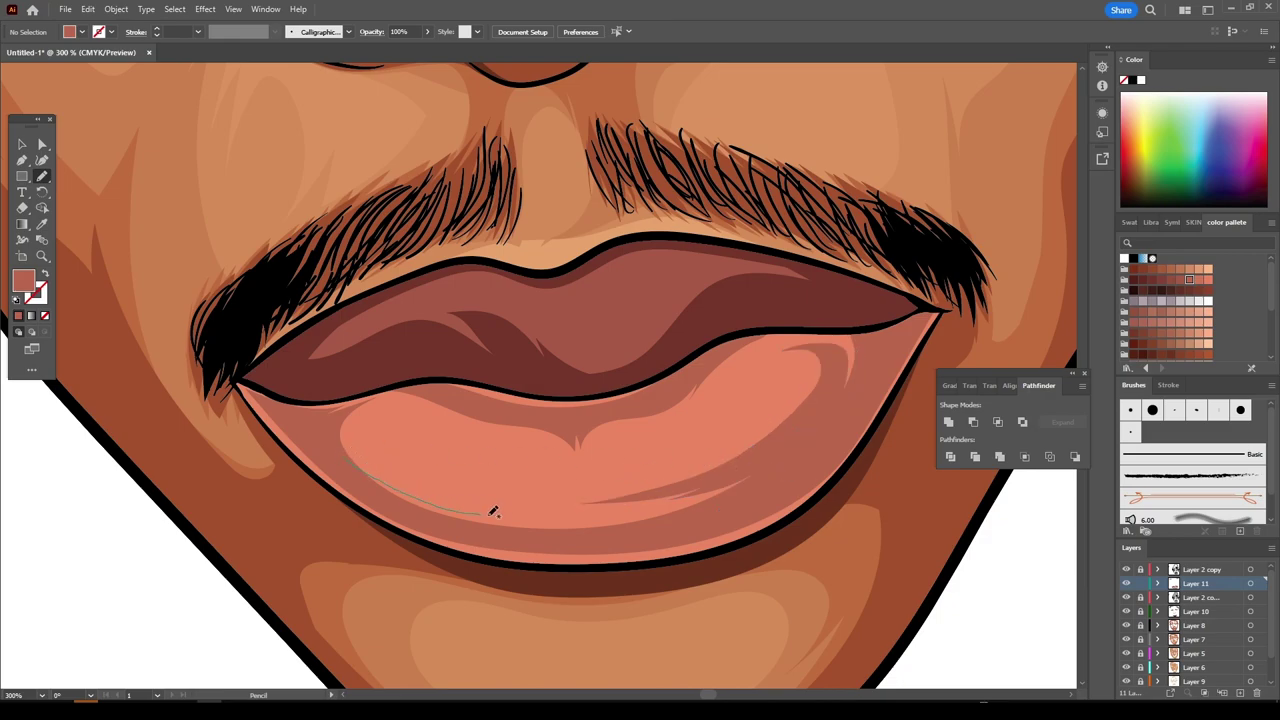
pyautogui.moveTo(471, 499)
pyautogui.mouseDown()
pyautogui.moveTo(365, 428)
pyautogui.moveTo(362, 410)
pyautogui.mouseUp()
# - Choose a lighter salmon fill and draw a smaller lower-lip highlight
pyautogui.scroll(-3, 640, 570)
pyautogui.scroll(-3, 630, 540)
pyautogui.scroll(4, 615, 535)
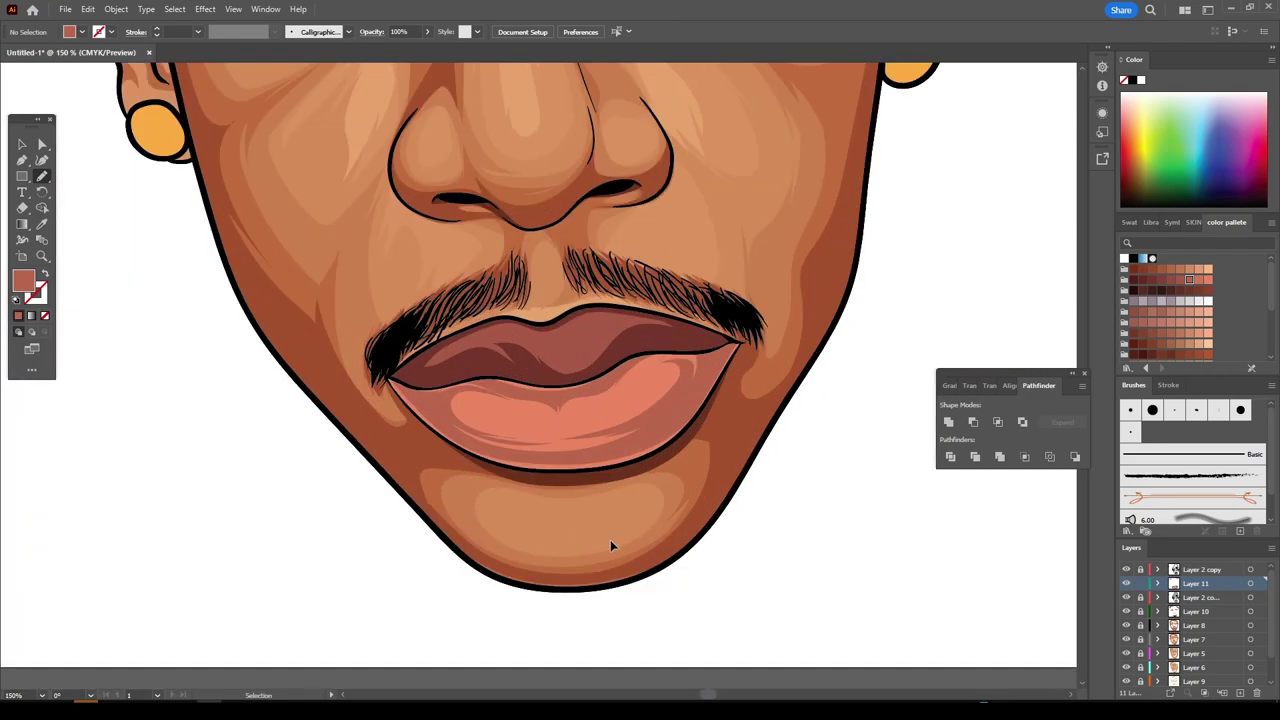
pyautogui.hotkey('ctrl', '=')
pyautogui.hotkey('ctrl', '=')
pyautogui.click(1208, 280)
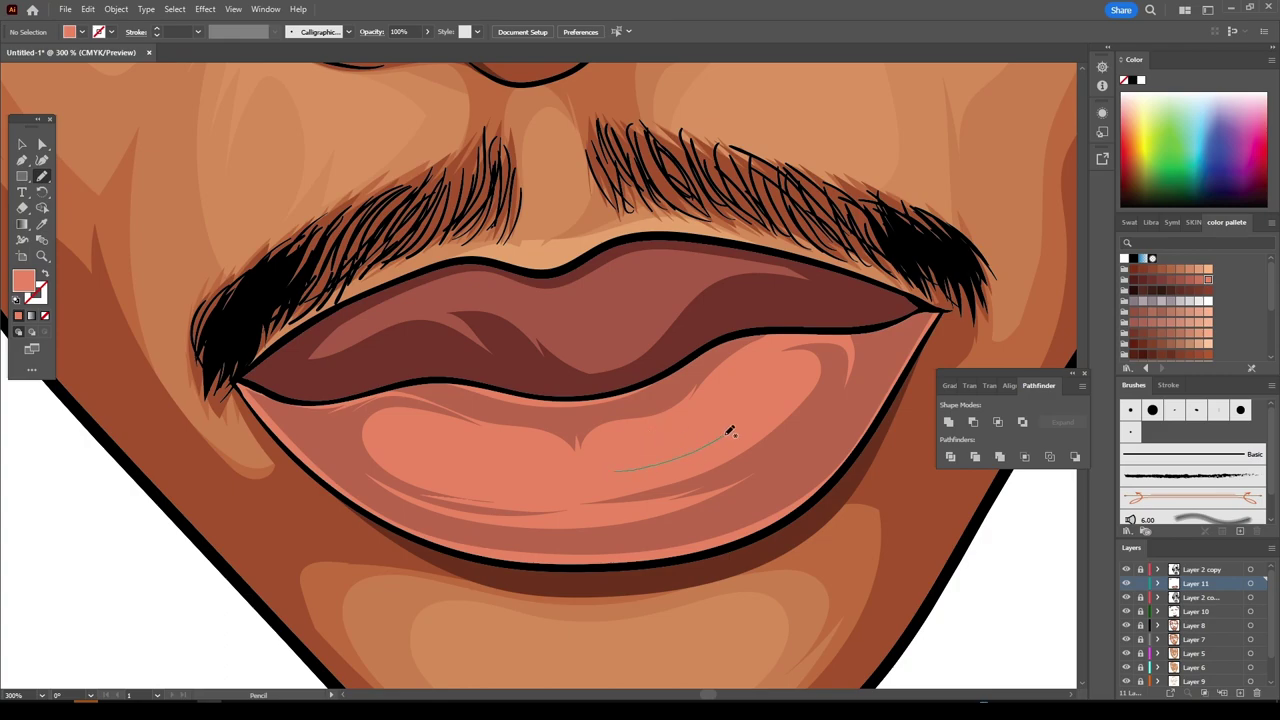
pyautogui.moveTo(735, 368); pyautogui.dragTo(720, 390)
# - Fill the small highlight with light salmon, refined in the Color Picker
pyautogui.click(21, 146)
pyautogui.click(530, 462)
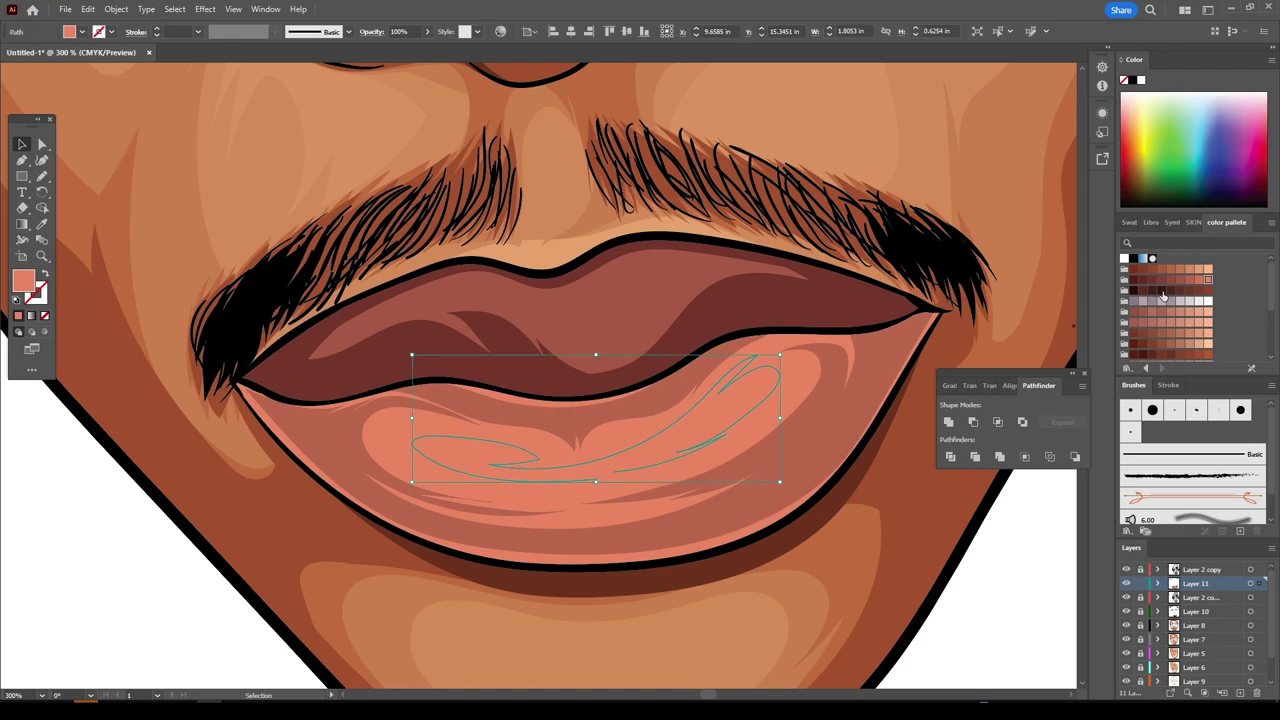
pyautogui.click(1194, 325)
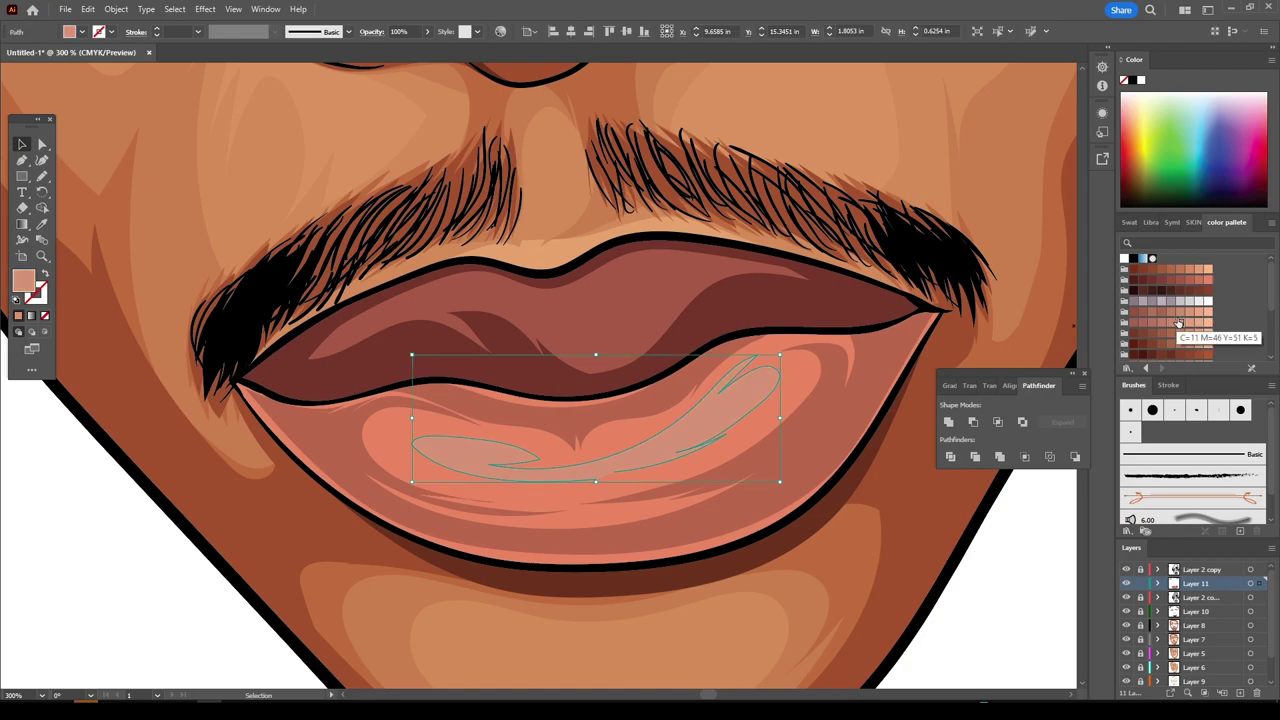
pyautogui.doubleClick(23, 283)
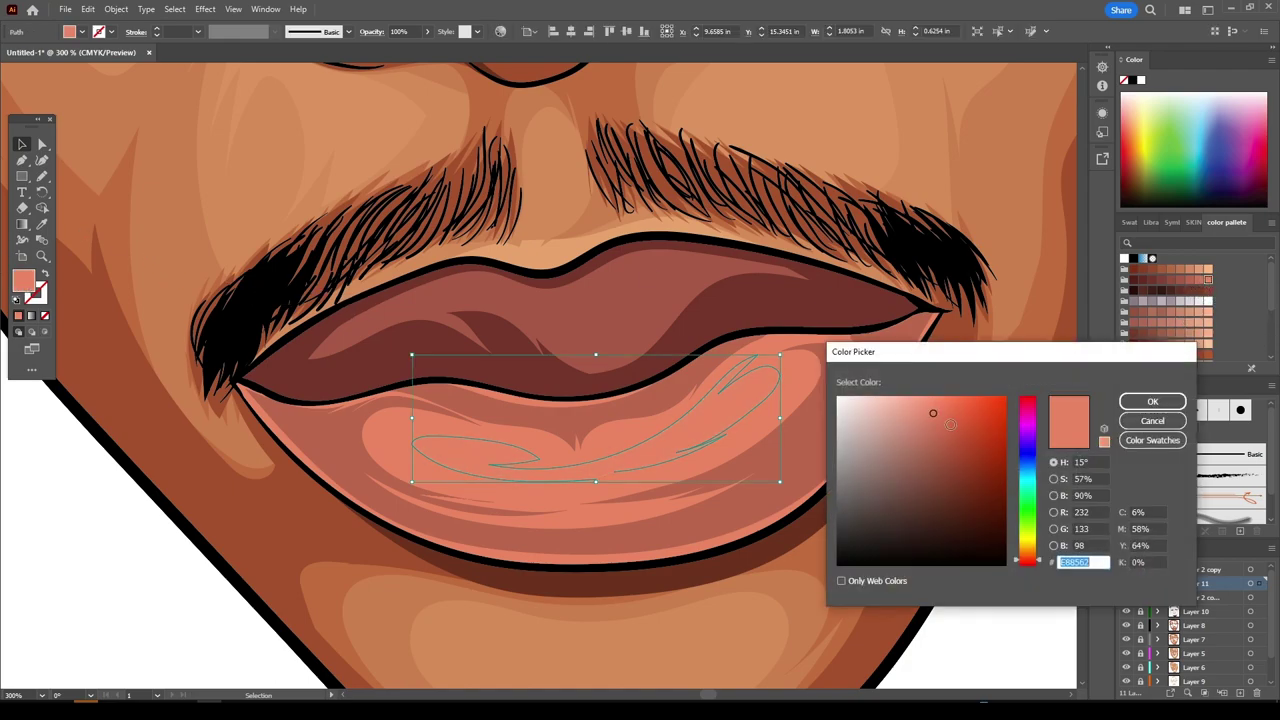
pyautogui.moveTo(922, 404); pyautogui.dragTo(930, 404)
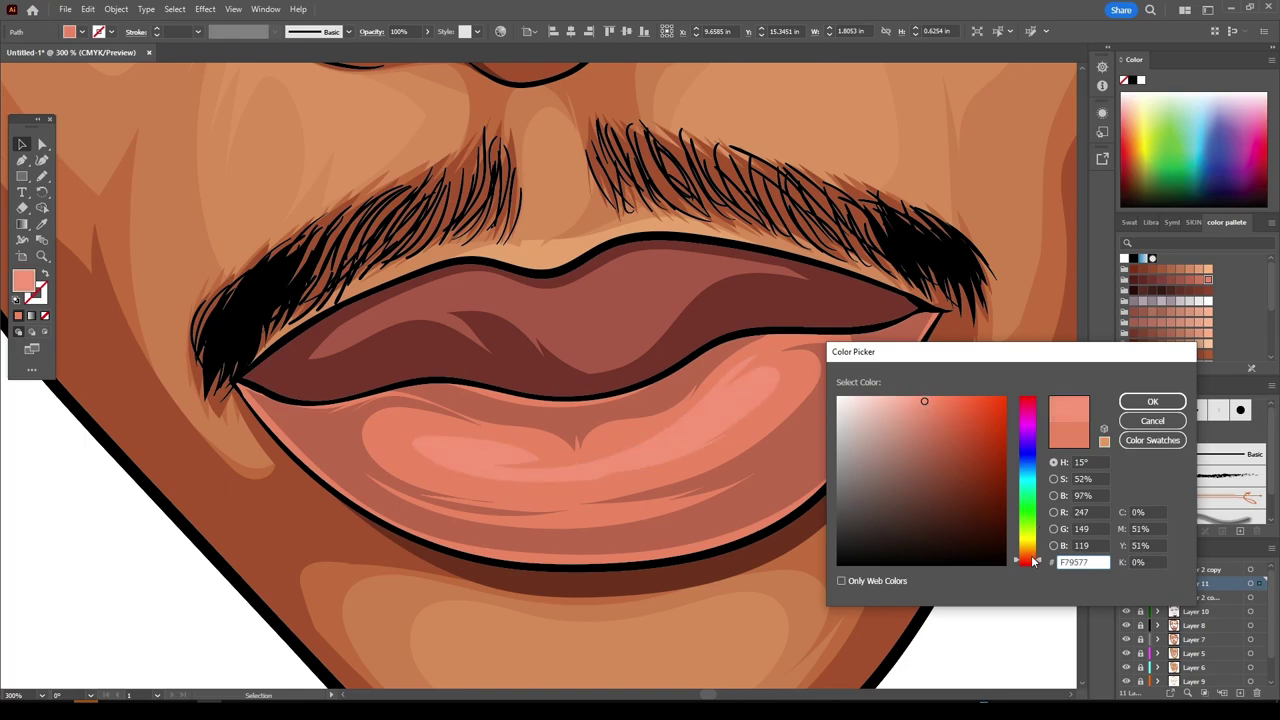
pyautogui.moveTo(1035, 562); pyautogui.dragTo(1035, 560)
pyautogui.click(933, 409)
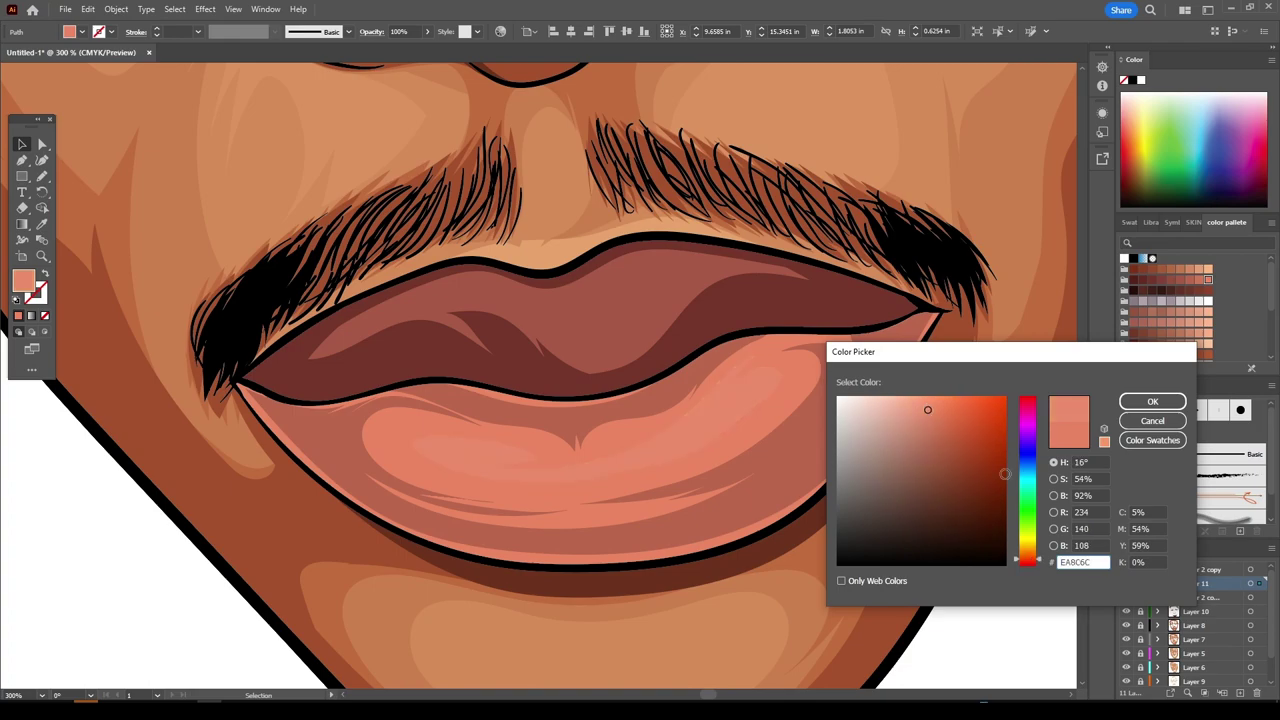
pyautogui.click(931, 401)
pyautogui.click(1152, 401)
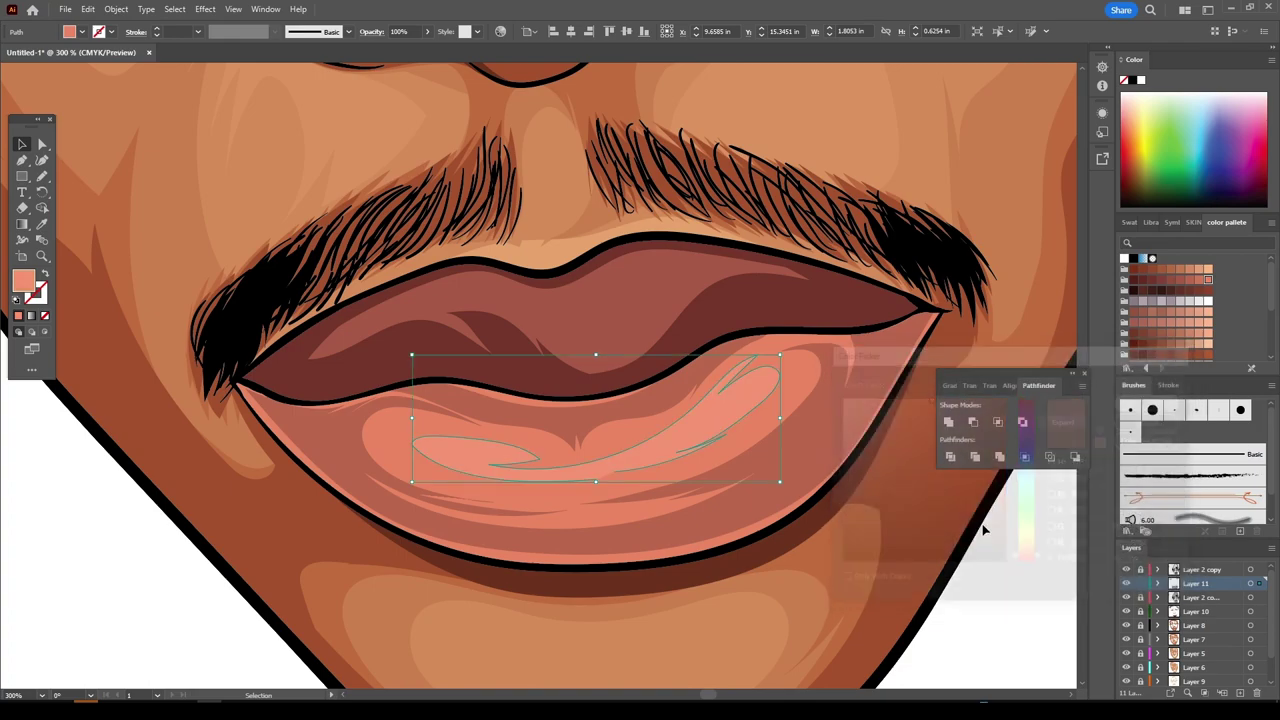
# - Eyedropper the darker lip red and draw an extra shading shape on the upper lip
pyautogui.hotkey('ctrl', '-')
pyautogui.hotkey('ctrl', '-')
pyautogui.hotkey('ctrl', '-')
pyautogui.hotkey('ctrl', '-')
pyautogui.hotkey('ctrl', '-')
pyautogui.hotkey('ctrl', '+')
pyautogui.hotkey('ctrl', '+')
pyautogui.hotkey('ctrl', '+')
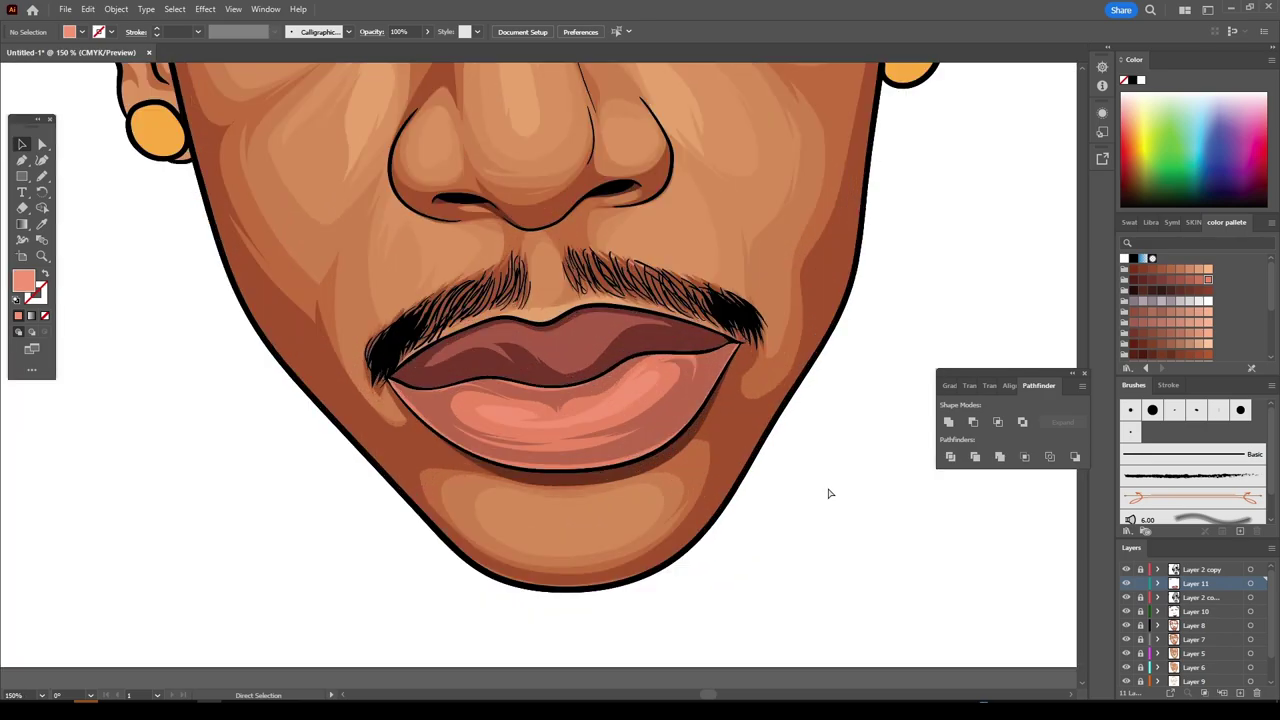
pyautogui.hotkey('ctrl', '+')
pyautogui.hotkey('ctrl', '+')
pyautogui.click(42, 224)
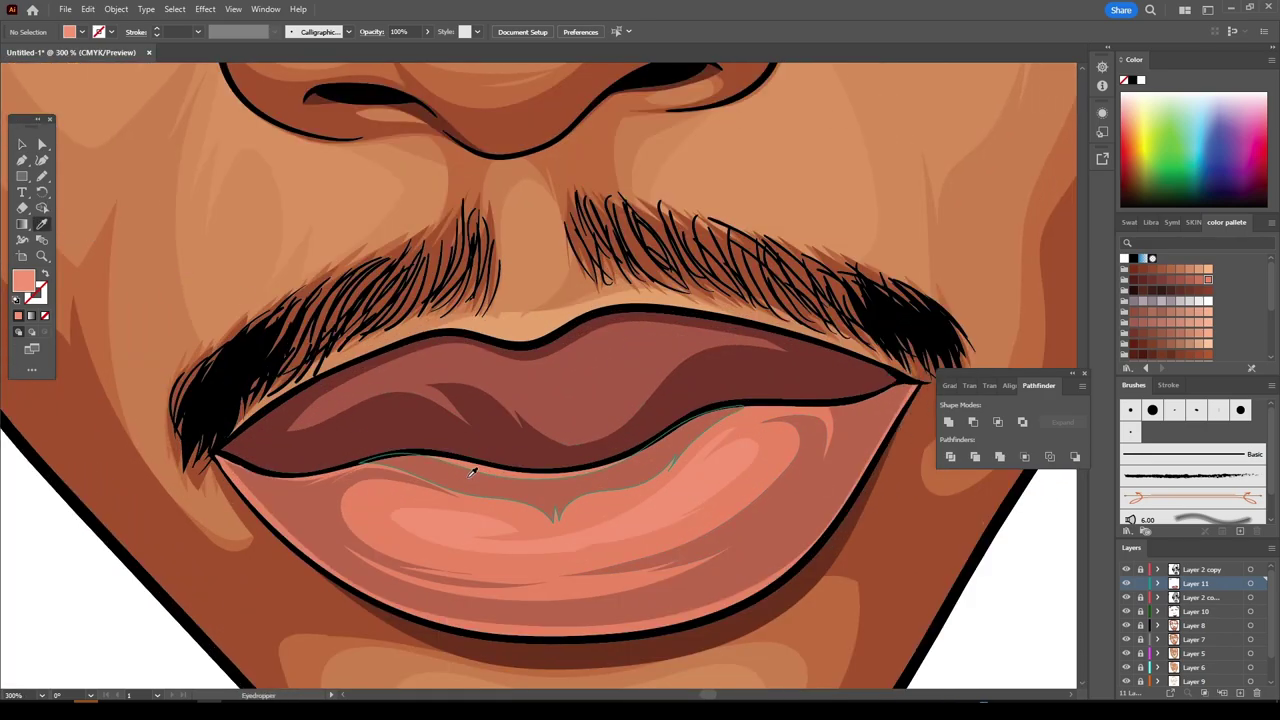
pyautogui.click(332, 478)
pyautogui.click(42, 176)
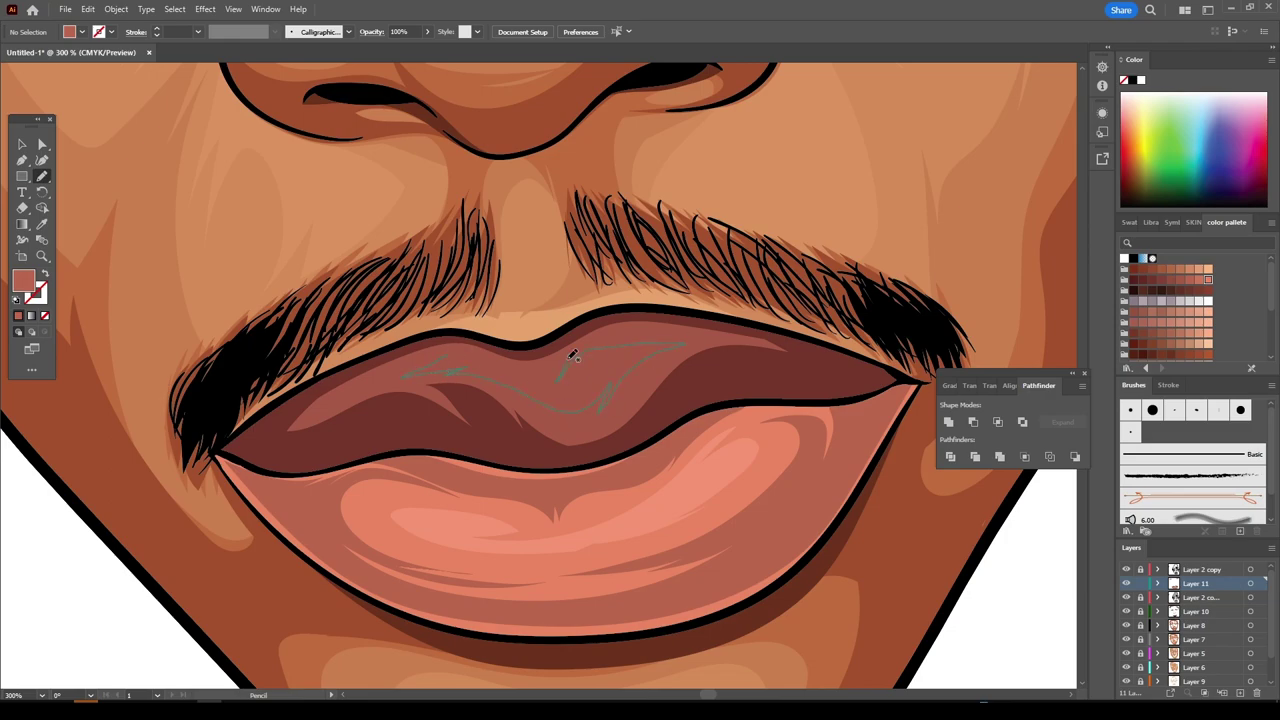
pyautogui.moveTo(573, 355); pyautogui.dragTo(565, 375)
pyautogui.hotkey('ctrl', '-')
pyautogui.hotkey('ctrl', '-')
pyautogui.hotkey('ctrl', '-')
pyautogui.hotkey('ctrl', '-')
pyautogui.hotkey('ctrl', '-')
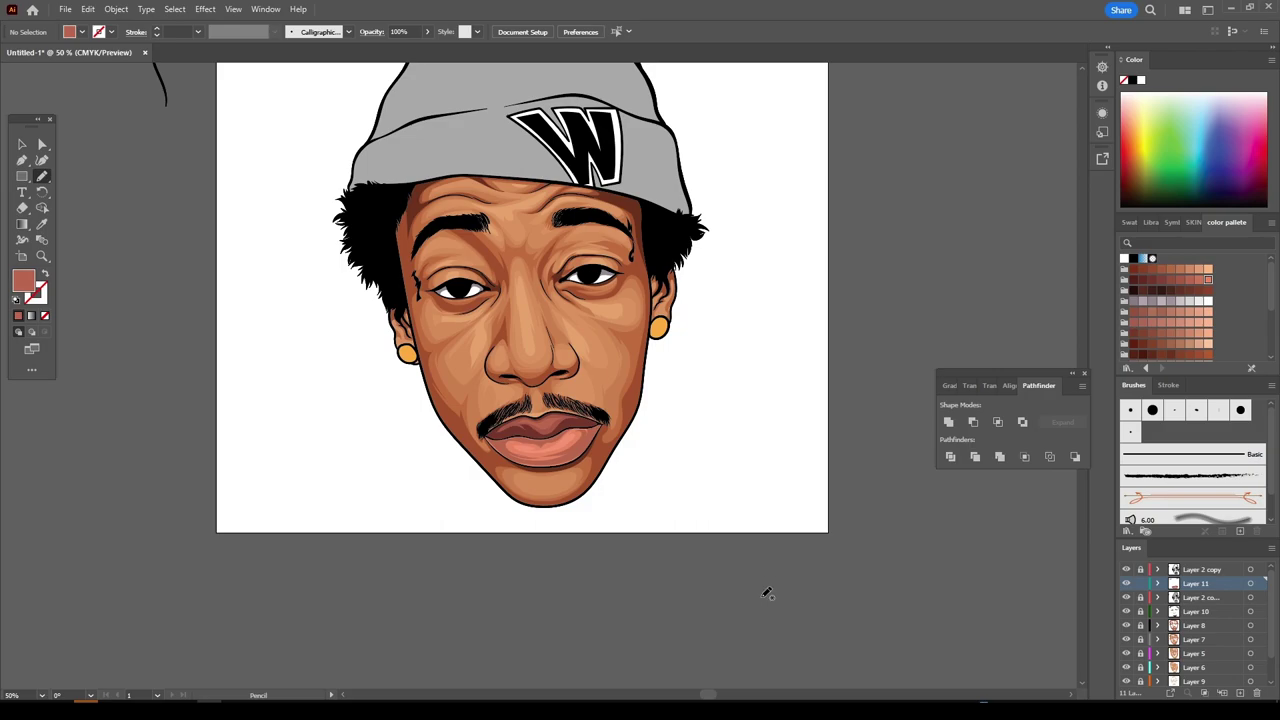
# - Add a new layer for the earring shading
pyautogui.scroll(3, 767, 593)
pyautogui.scroll(1, 797, 514)
pyautogui.scroll(-1, 843, 528)
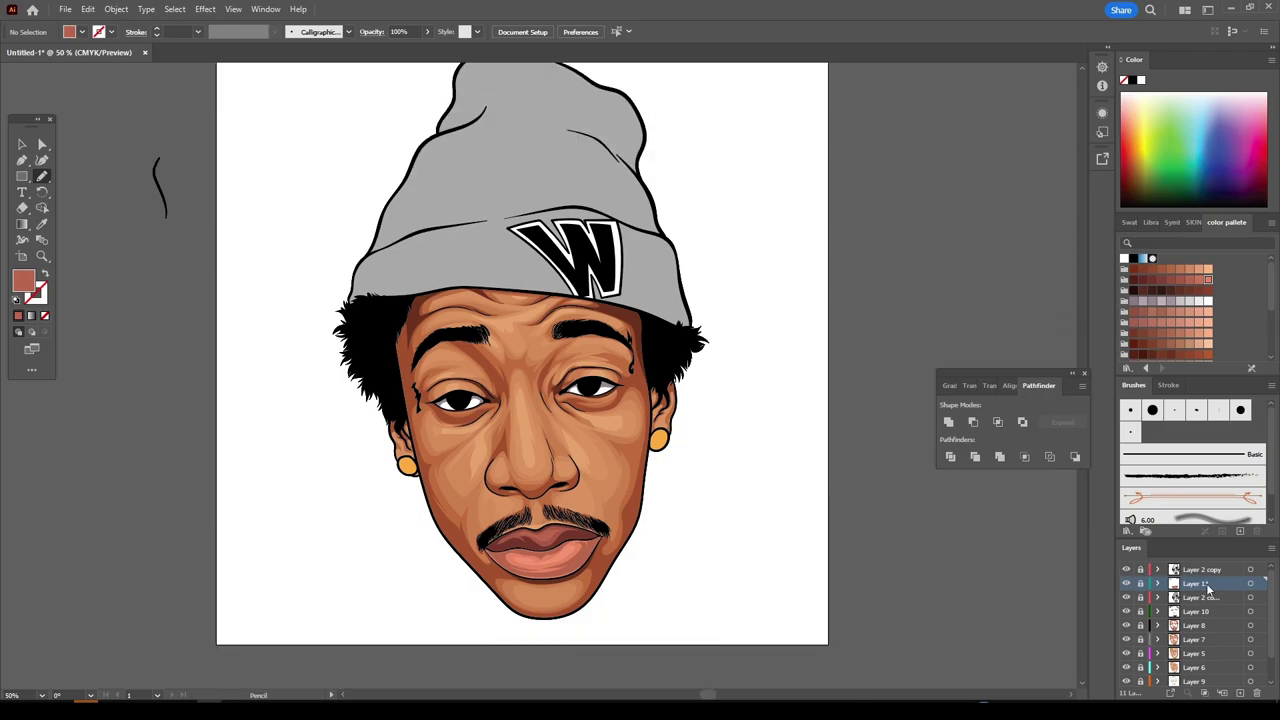
pyautogui.click(1239, 692)
pyautogui.scroll(1, 930, 605)
pyautogui.scroll(1, 808, 554)
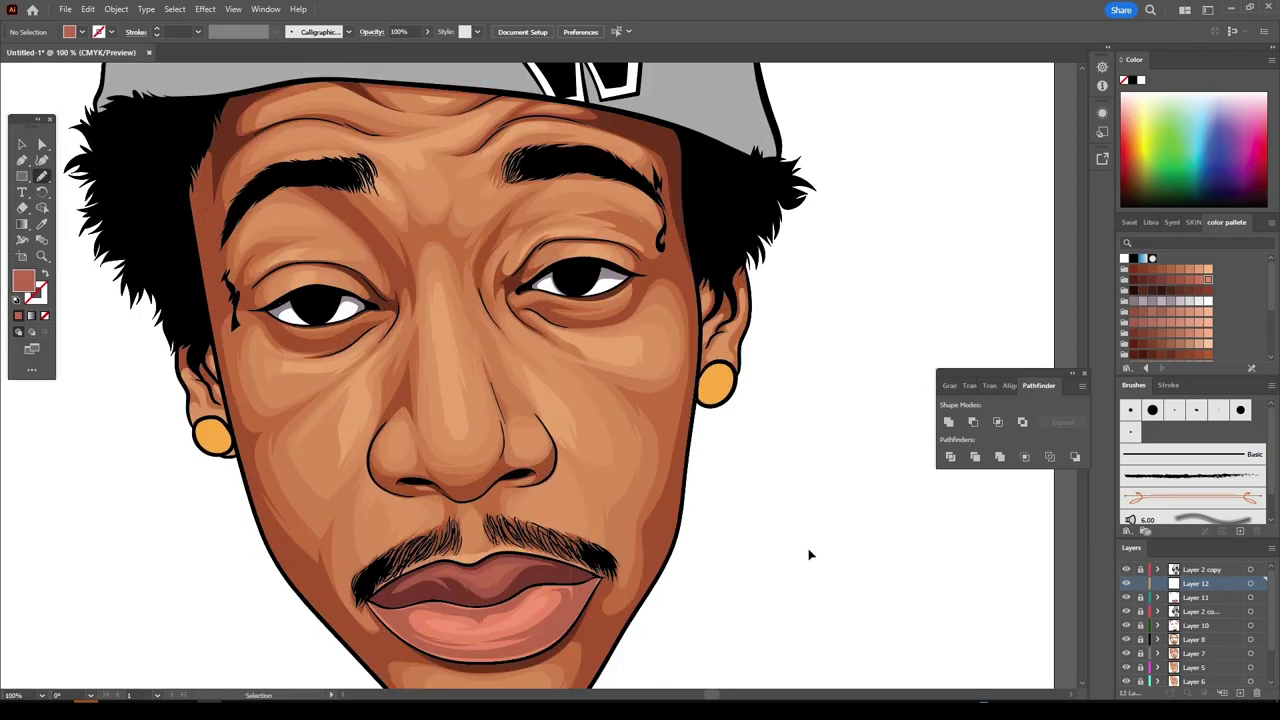
pyautogui.scroll(1, 659, 468)
# - Sample the earring's orange and darken it to a brown fill in the Color Picker
pyautogui.click(42, 224)
pyautogui.scroll(3, 790, 400)
pyautogui.click(652, 408)
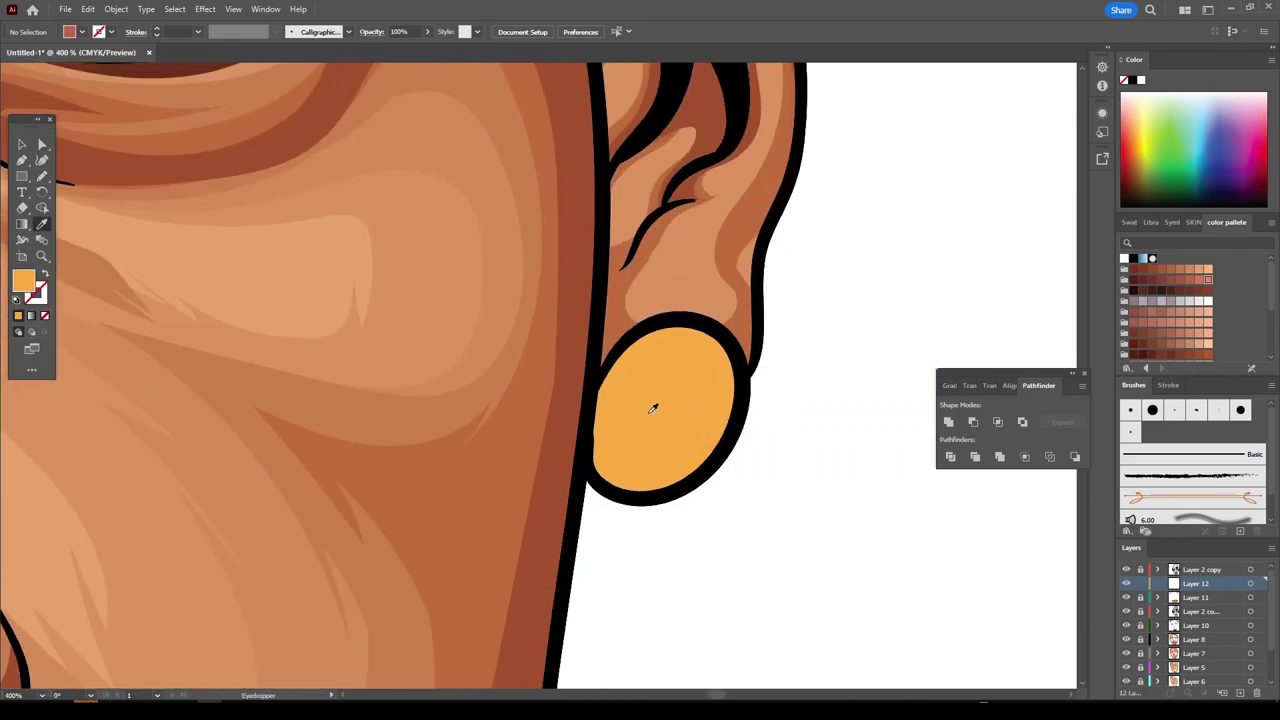
pyautogui.doubleClick(28, 283)
pyautogui.click(986, 466)
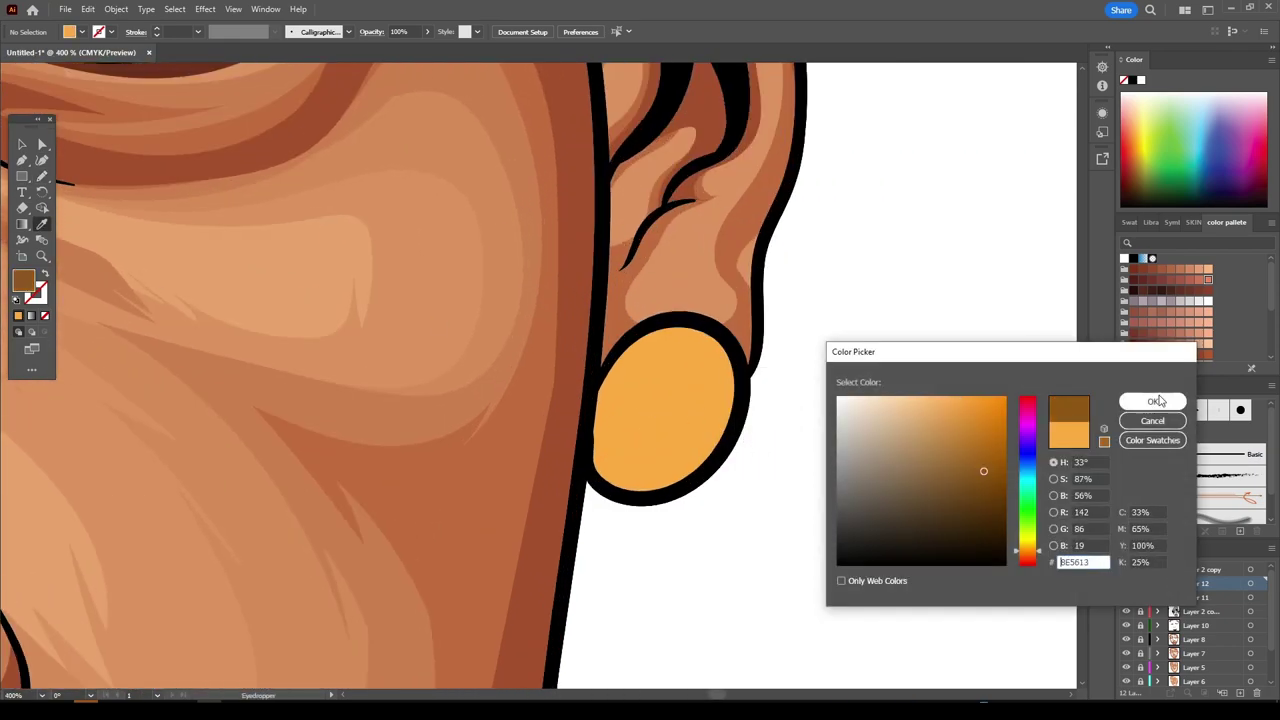
pyautogui.click(1143, 401)
# - Draw a closed brown shading shape over the left earring
pyautogui.click(42, 176)
pyautogui.scroll(2, 406, 405)
pyautogui.hscroll(1, 480, 450)
pyautogui.moveTo(536, 510); pyautogui.dragTo(757, 576)
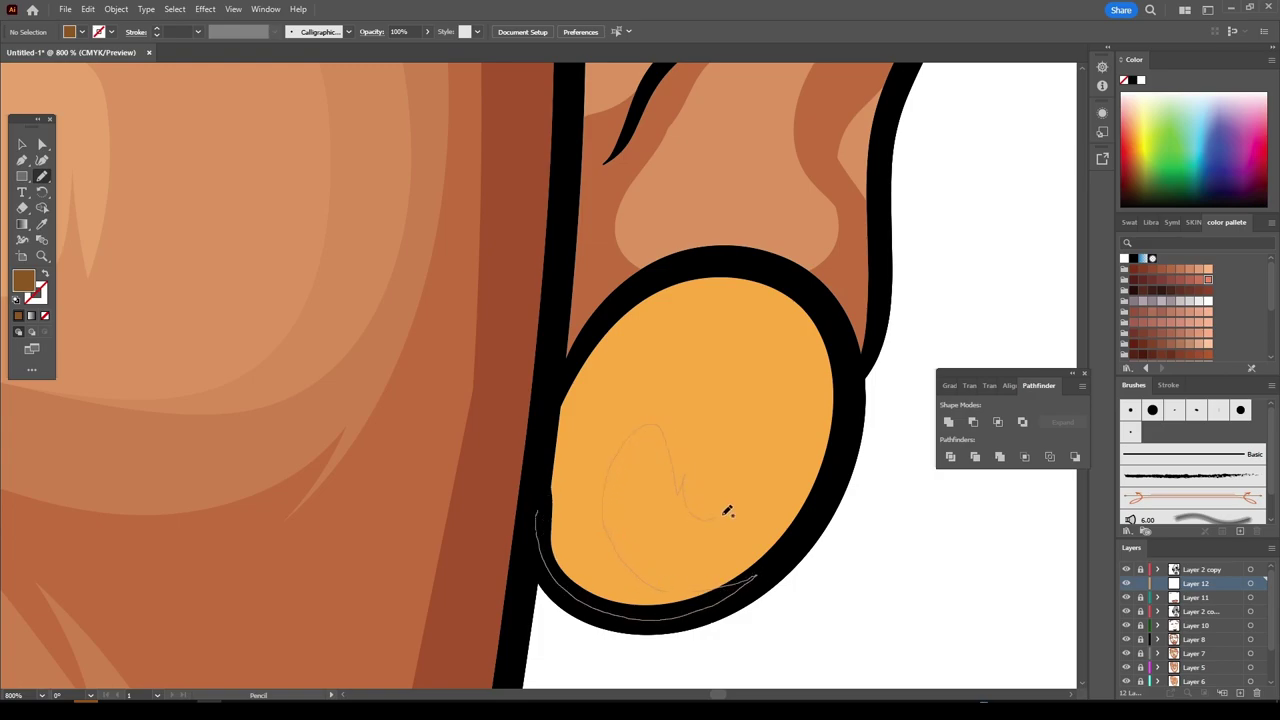
pyautogui.moveTo(810, 295); pyautogui.dragTo(540, 505)
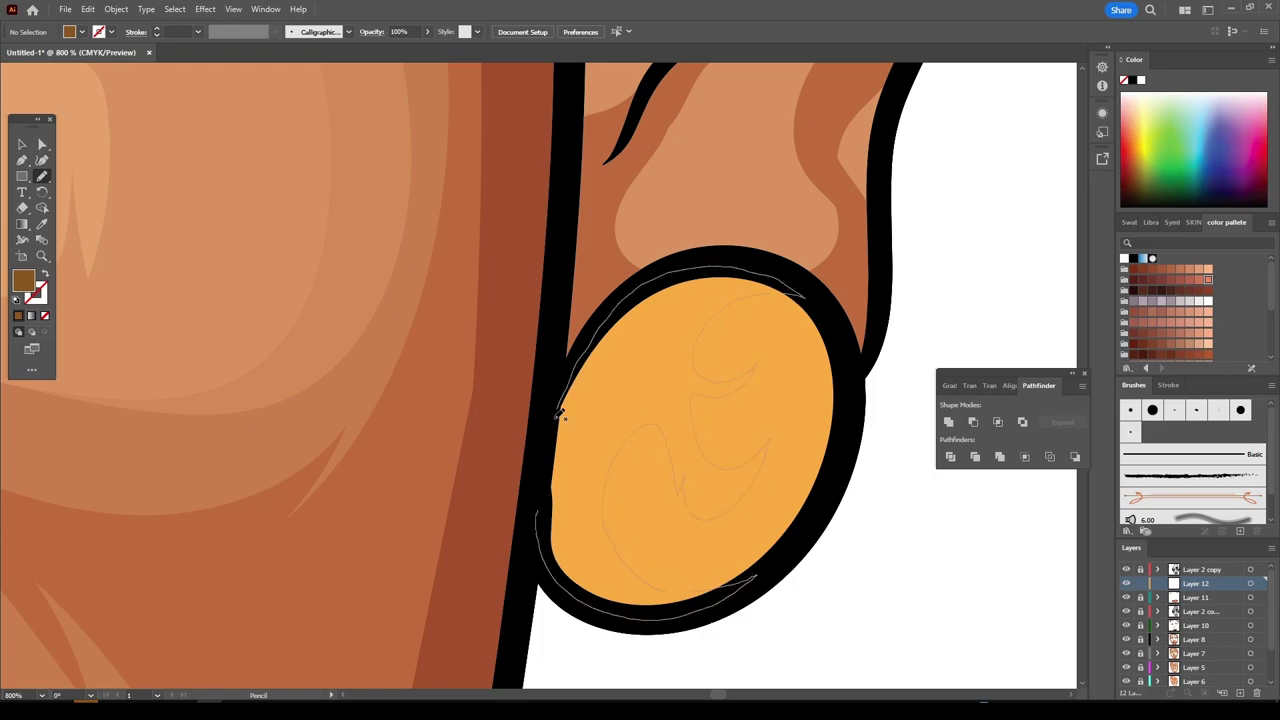
pyautogui.hotkey('ctrl', '-')
pyautogui.hotkey('ctrl', '-')
pyautogui.hotkey('ctrl', '-')
pyautogui.hotkey('ctrl', '0')
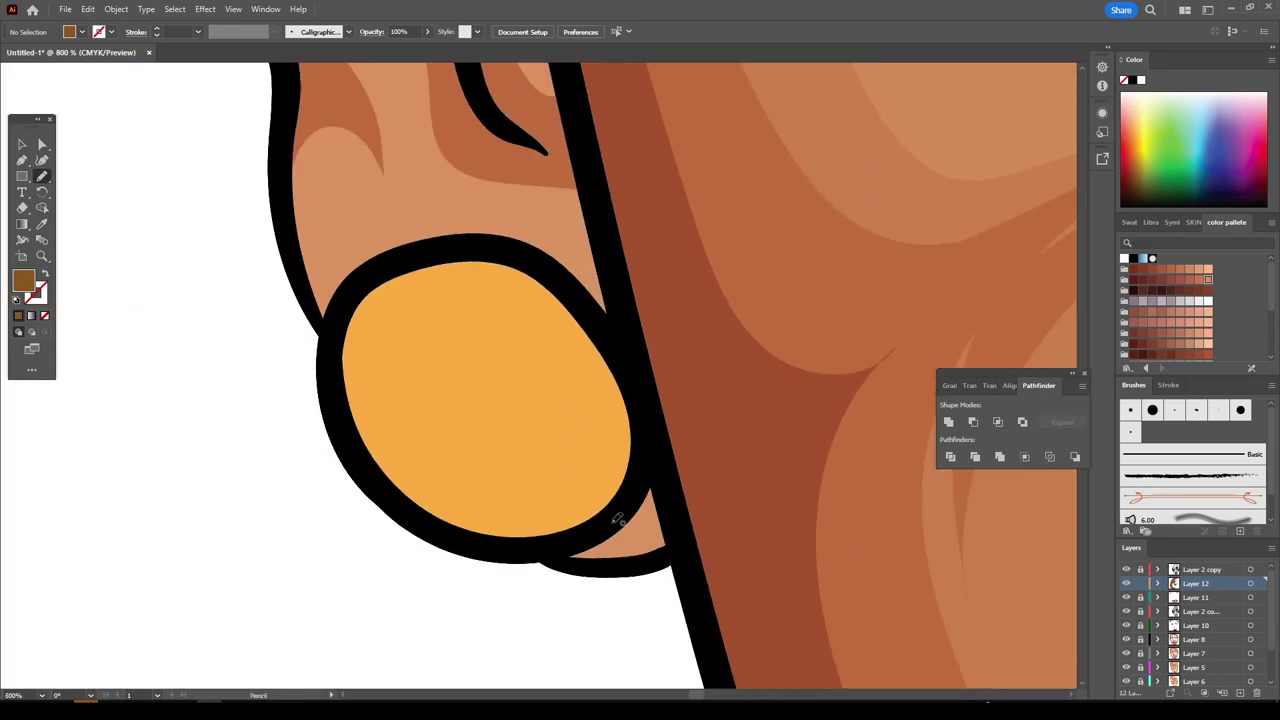
# - Shade the other earring in brown, leaving orange highlight swirls
pyautogui.moveTo(642, 462); pyautogui.dragTo(465, 548)
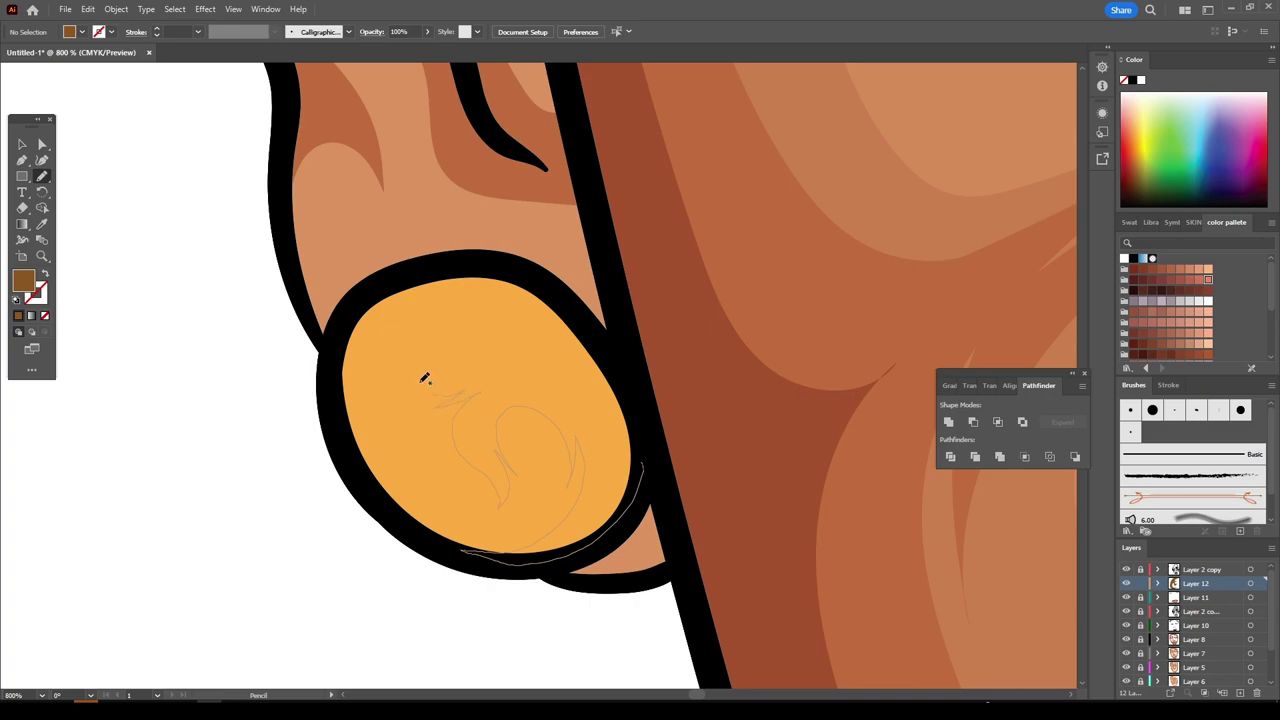
pyautogui.moveTo(352, 322); pyautogui.dragTo(640, 462)
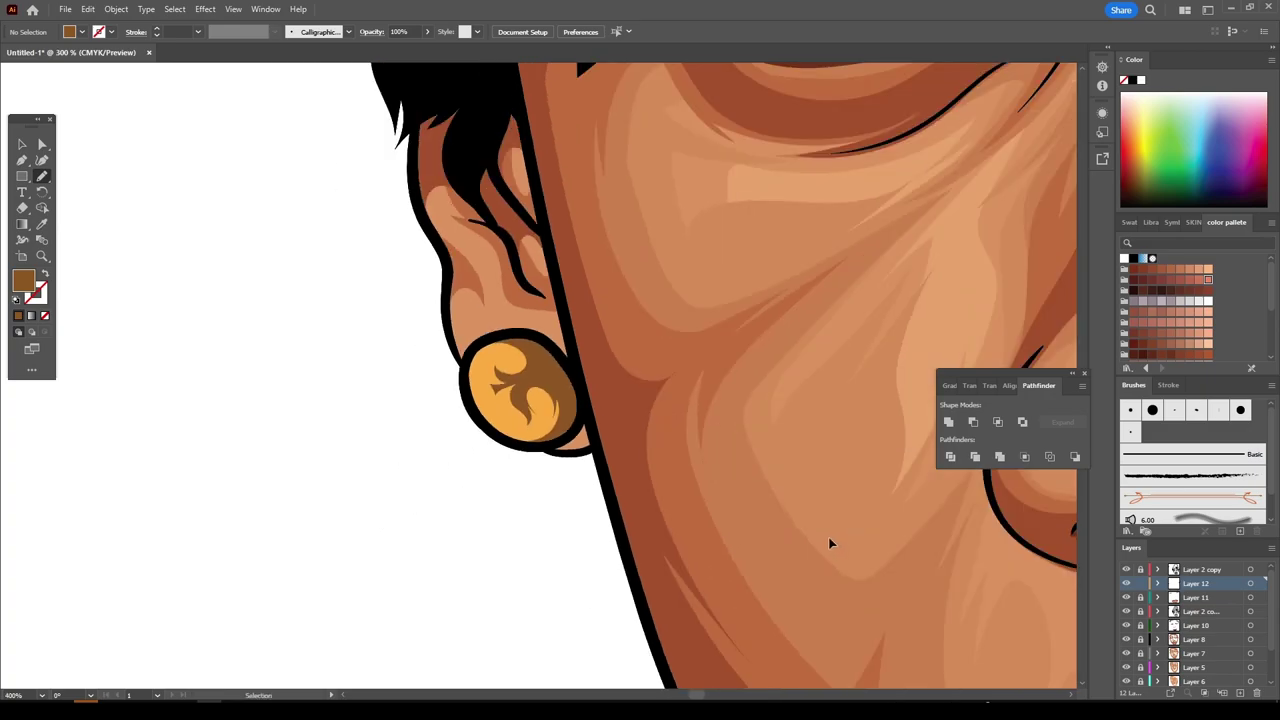
pyautogui.hotkey('ctrl', '-')
pyautogui.hotkey('ctrl', '-')
pyautogui.hotkey('ctrl', '-')
pyautogui.hotkey('ctrl', '0')
pyautogui.hotkey('ctrl', '-')
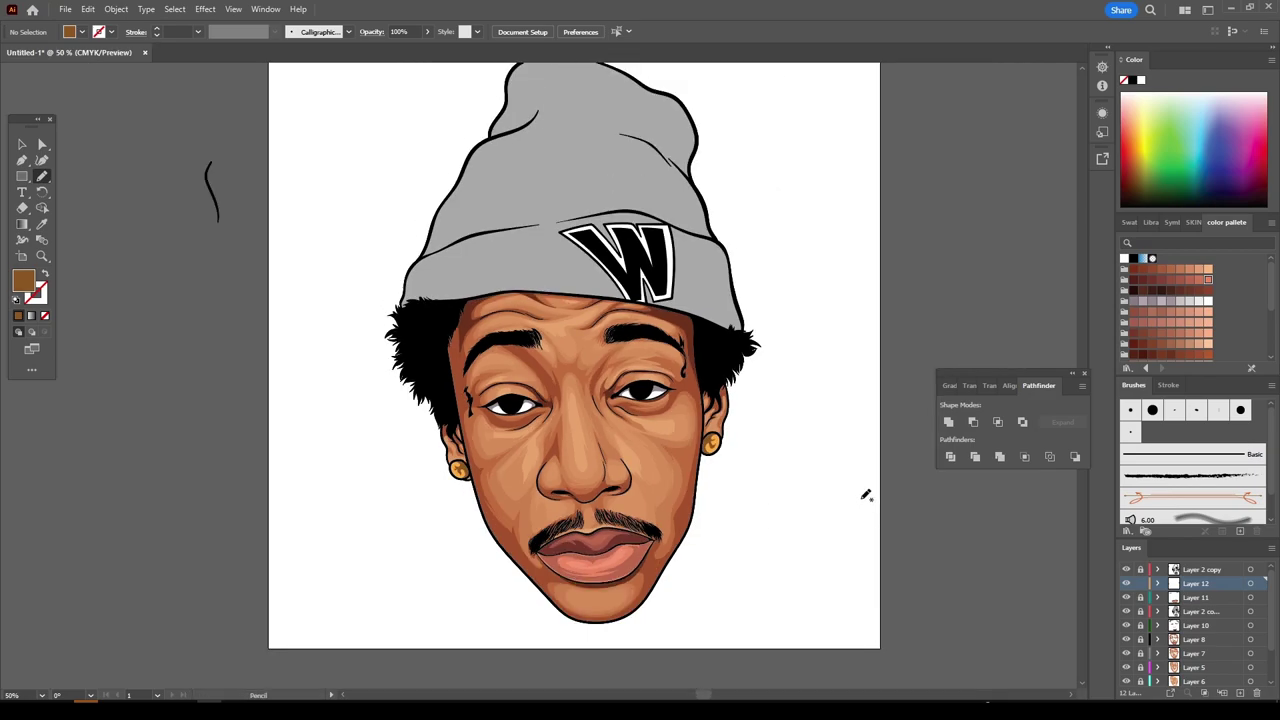
pyautogui.hotkey('ctrl', '-')
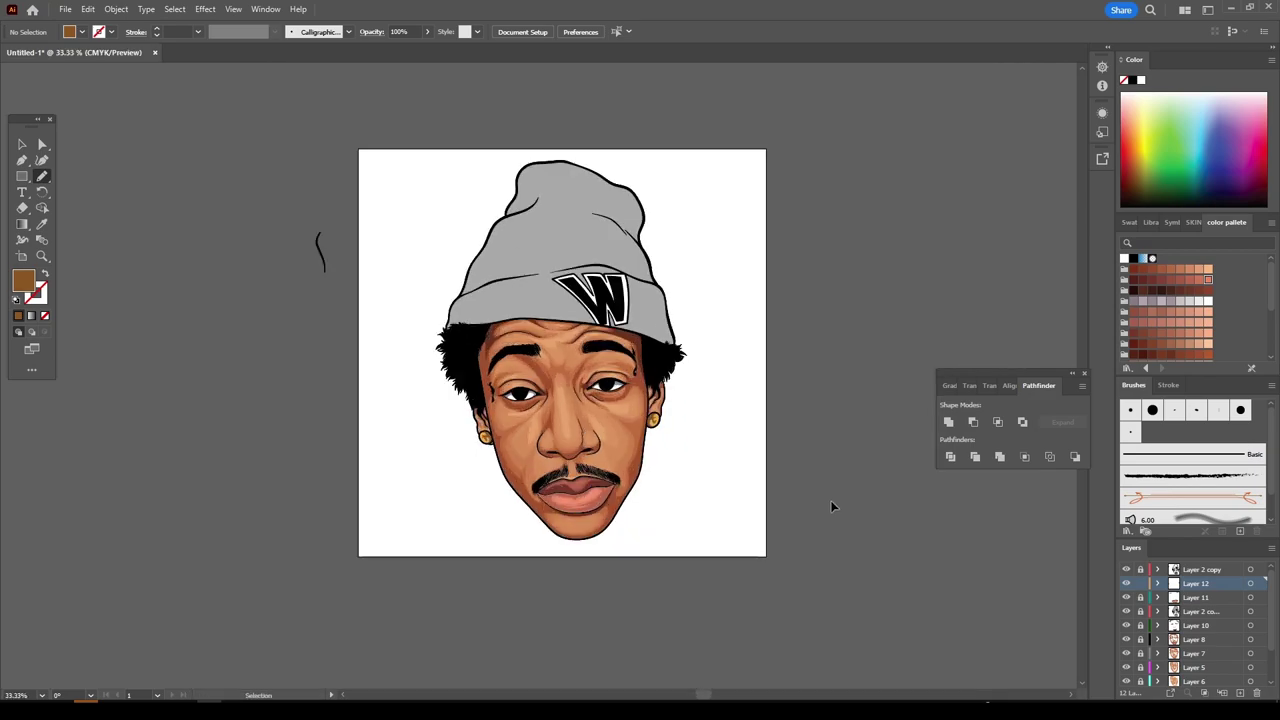
pyautogui.hotkey('ctrl', '+')
pyautogui.hotkey('ctrl', '+')
pyautogui.hotkey('ctrl', '+')
pyautogui.hotkey('ctrl', '+')
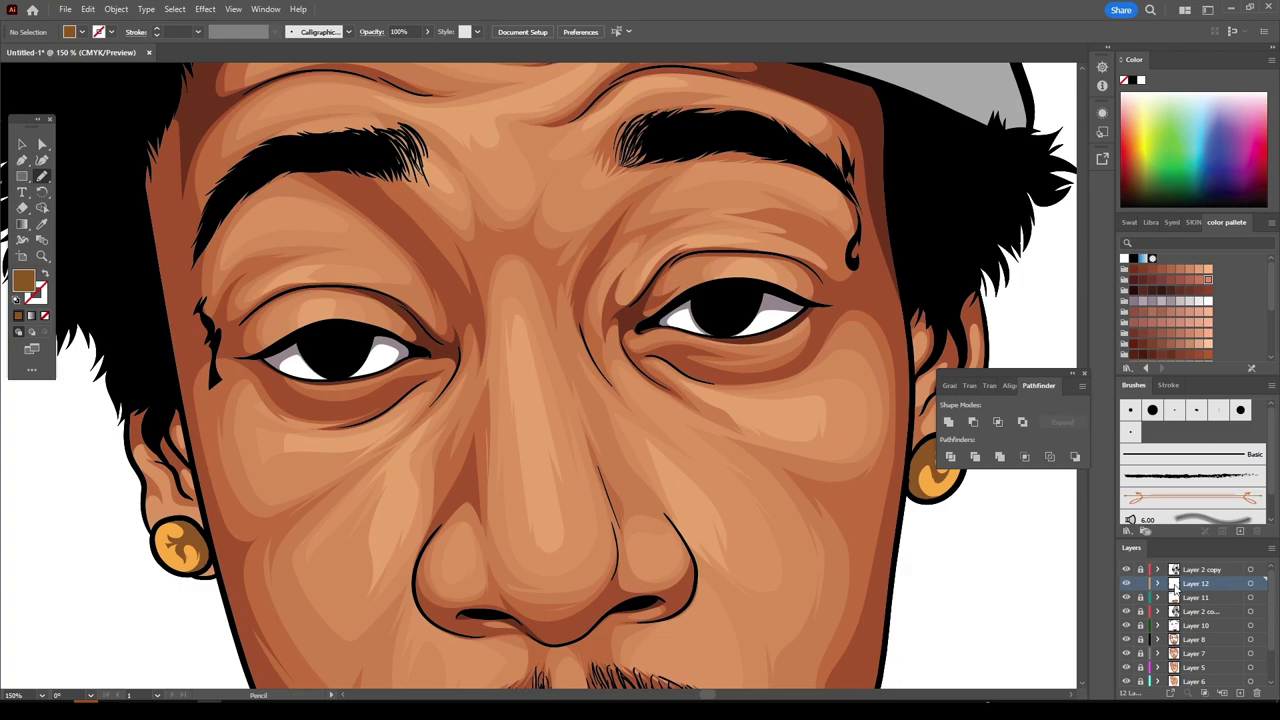
# - Add Layer 13 below Layer 11 and pencil a light grey shadow on the left eye white
pyautogui.click(1243, 690)
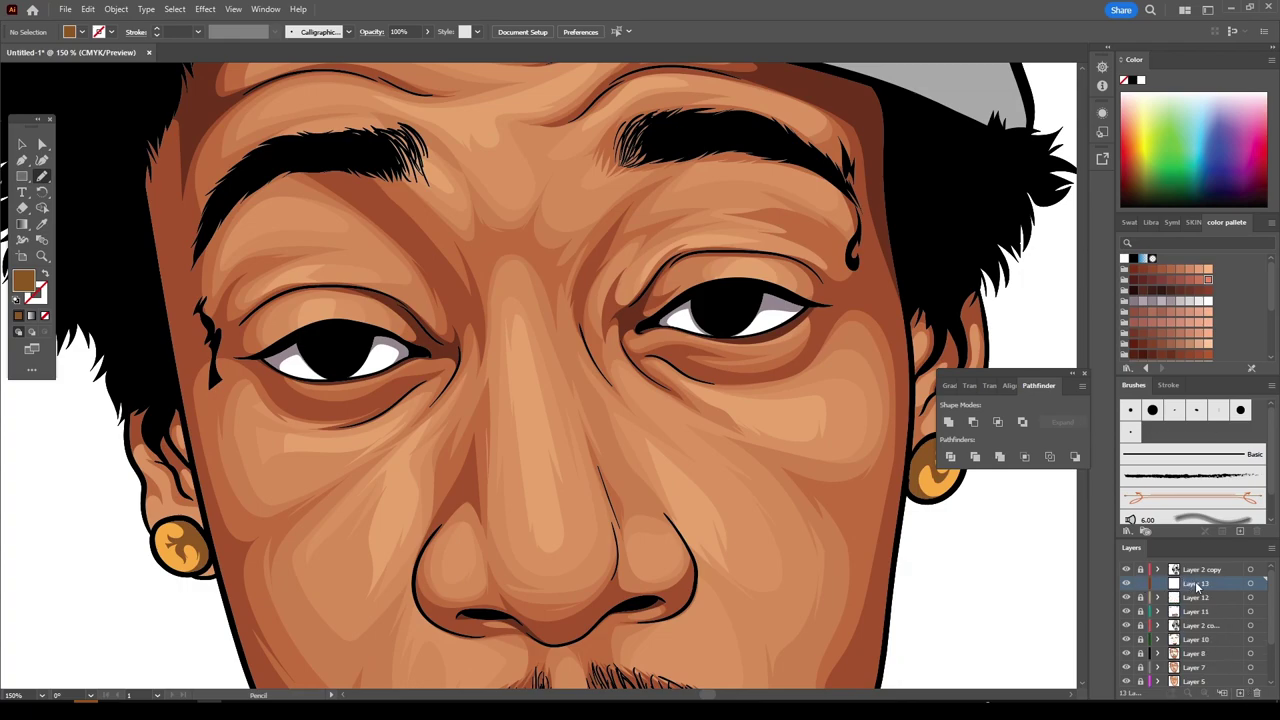
pyautogui.moveTo(1197, 587); pyautogui.dragTo(1200, 618)
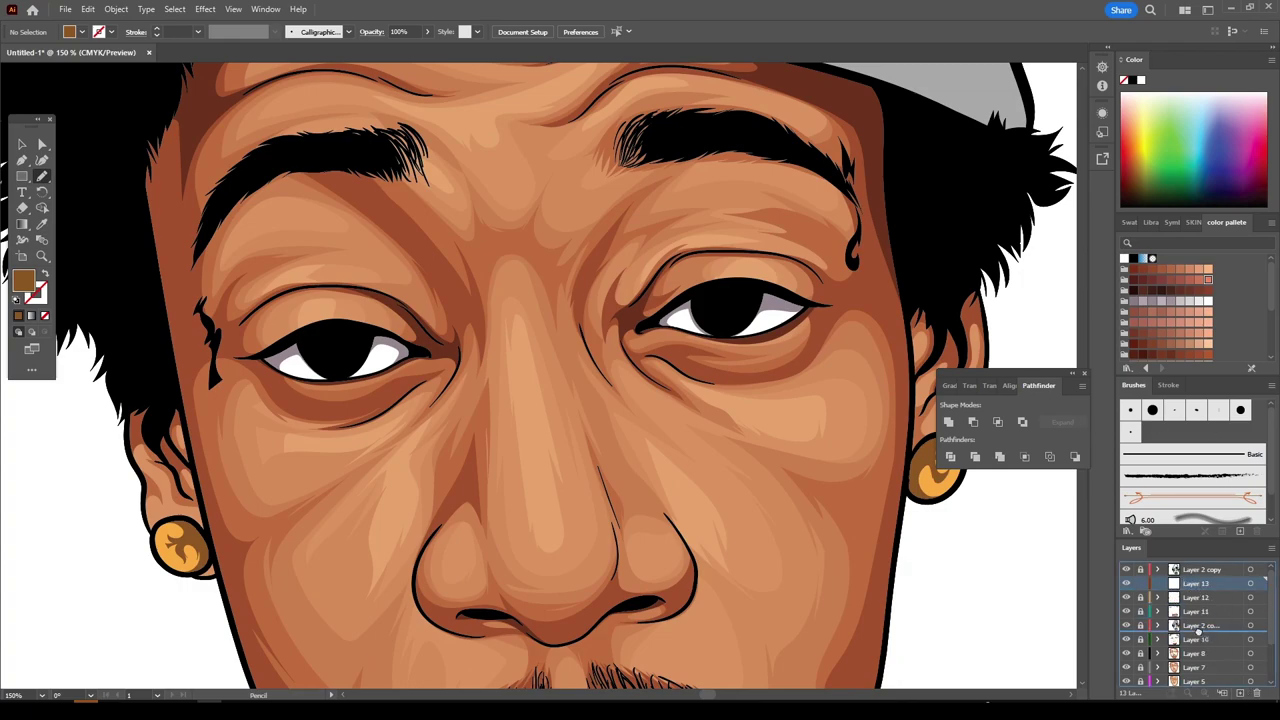
pyautogui.click(1189, 301)
pyautogui.scroll(1, 248, 346)
pyautogui.scroll(1, 248, 346)
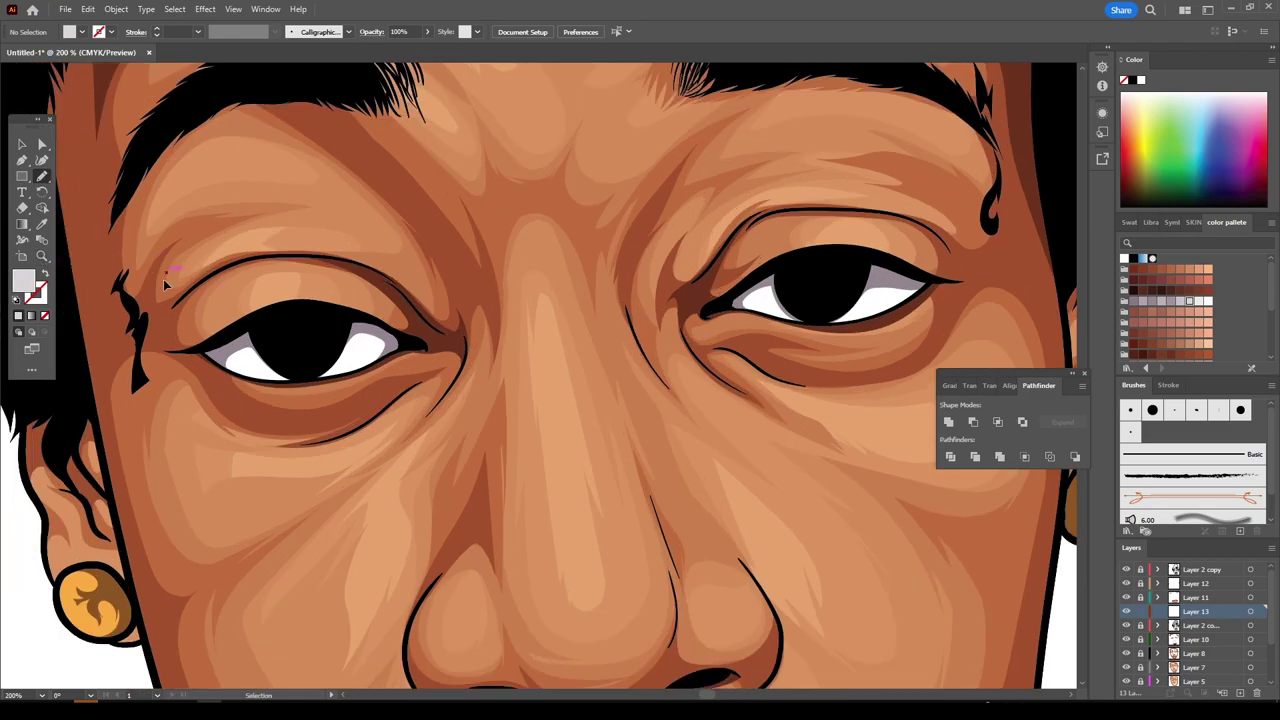
pyautogui.scroll(2, 248, 346)
pyautogui.scroll(1, 248, 346)
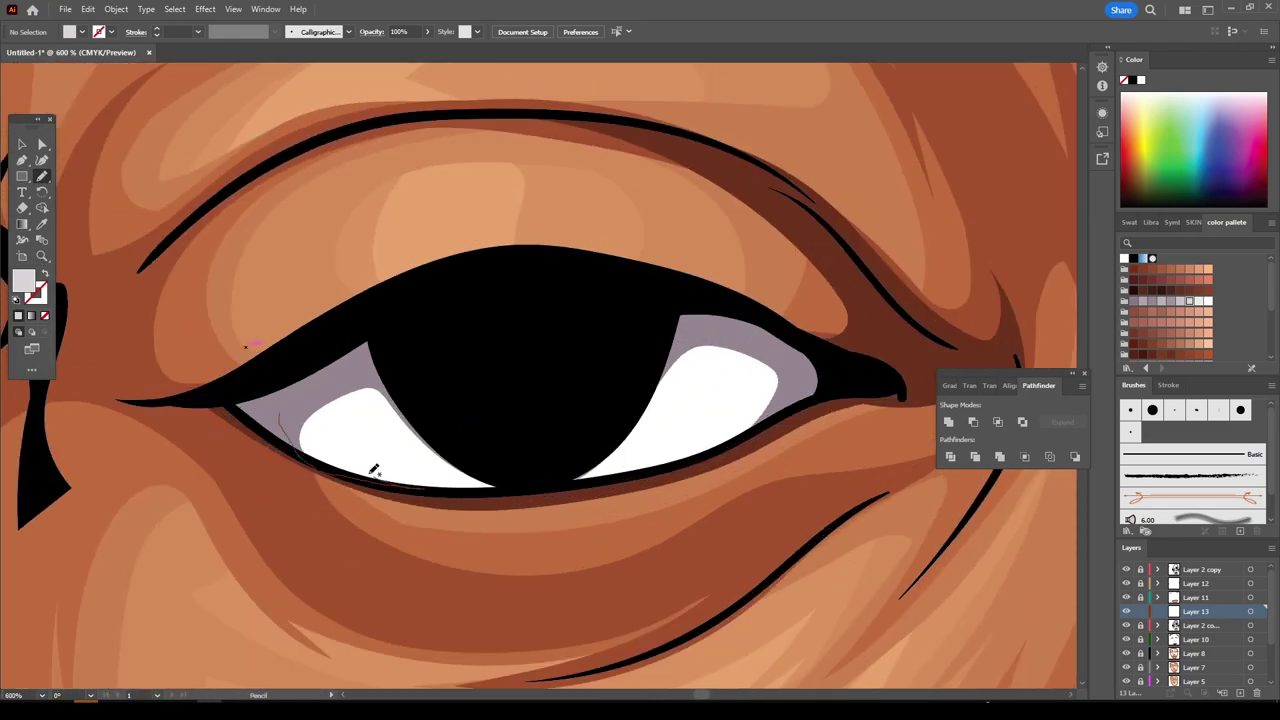
pyautogui.moveTo(340, 472); pyautogui.dragTo(345, 368)
pyautogui.moveTo(590, 405)
pyautogui.mouseDown()
pyautogui.moveTo(592, 474)
pyautogui.moveTo(592, 410)
pyautogui.mouseUp()
# - Pencil a matching grey shadow over the other eye white
pyautogui.hotkey('ctrl', '-')
pyautogui.hotkey('ctrl', '-')
pyautogui.hotkey('ctrl', '-')
pyautogui.hotkey('ctrl', '0')
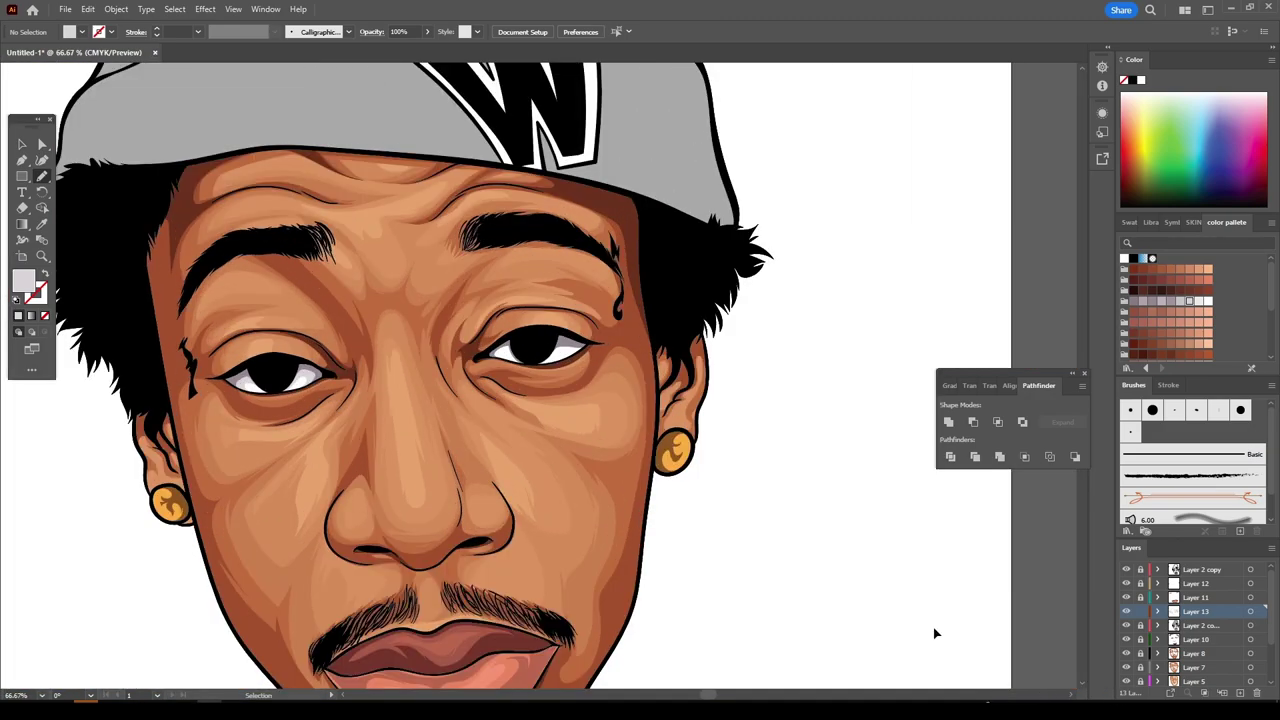
pyautogui.hotkey('ctrl', '+')
pyautogui.hotkey('ctrl', '+')
pyautogui.hotkey('ctrl', '+')
pyautogui.moveTo(915, 287)
pyautogui.mouseDown()
pyautogui.moveTo(850, 357)
pyautogui.moveTo(754, 386)
pyautogui.moveTo(571, 394)
pyautogui.moveTo(429, 349)
pyautogui.moveTo(368, 362)
pyautogui.moveTo(355, 352)
pyautogui.mouseUp()
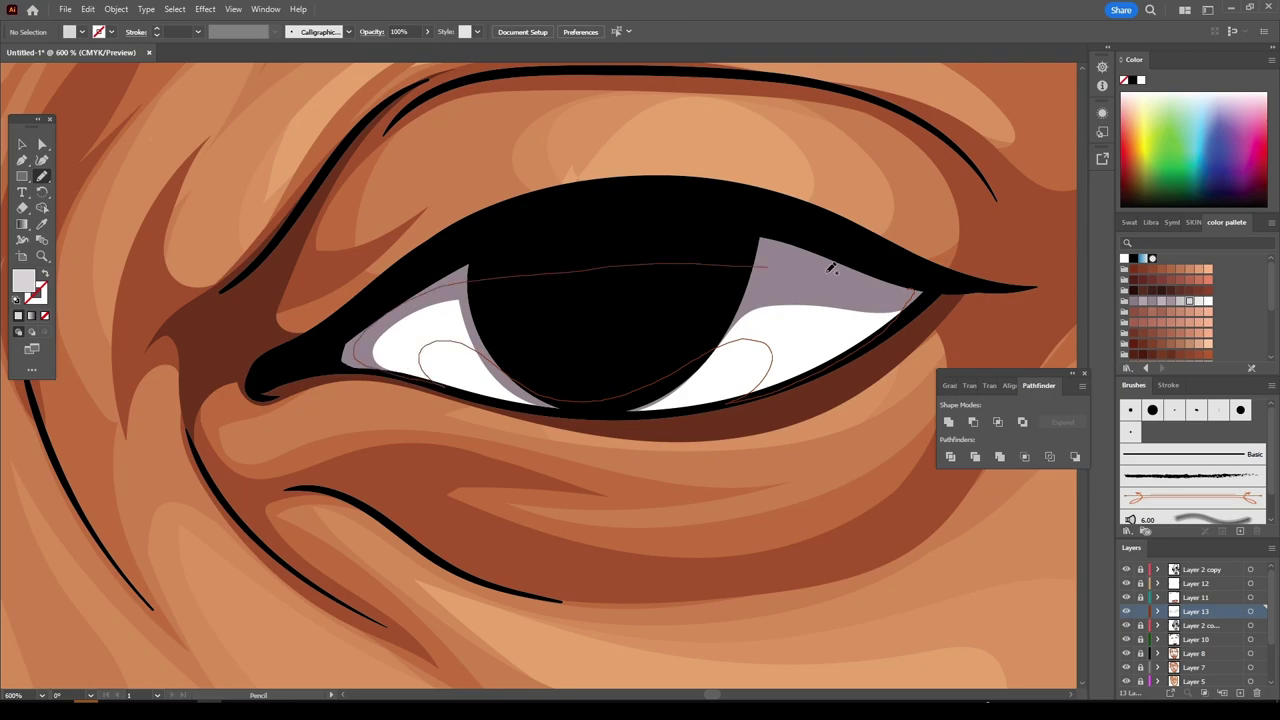
pyautogui.hotkey('ctrl', '-')
pyautogui.hotkey('ctrl', '-')
pyautogui.hotkey('ctrl', '-')
pyautogui.hotkey('ctrl', '-')
pyautogui.hotkey('ctrl', '-')
pyautogui.hotkey('ctrl', '+')
pyautogui.hotkey('ctrl', '+')
pyautogui.hotkey('ctrl', '+')
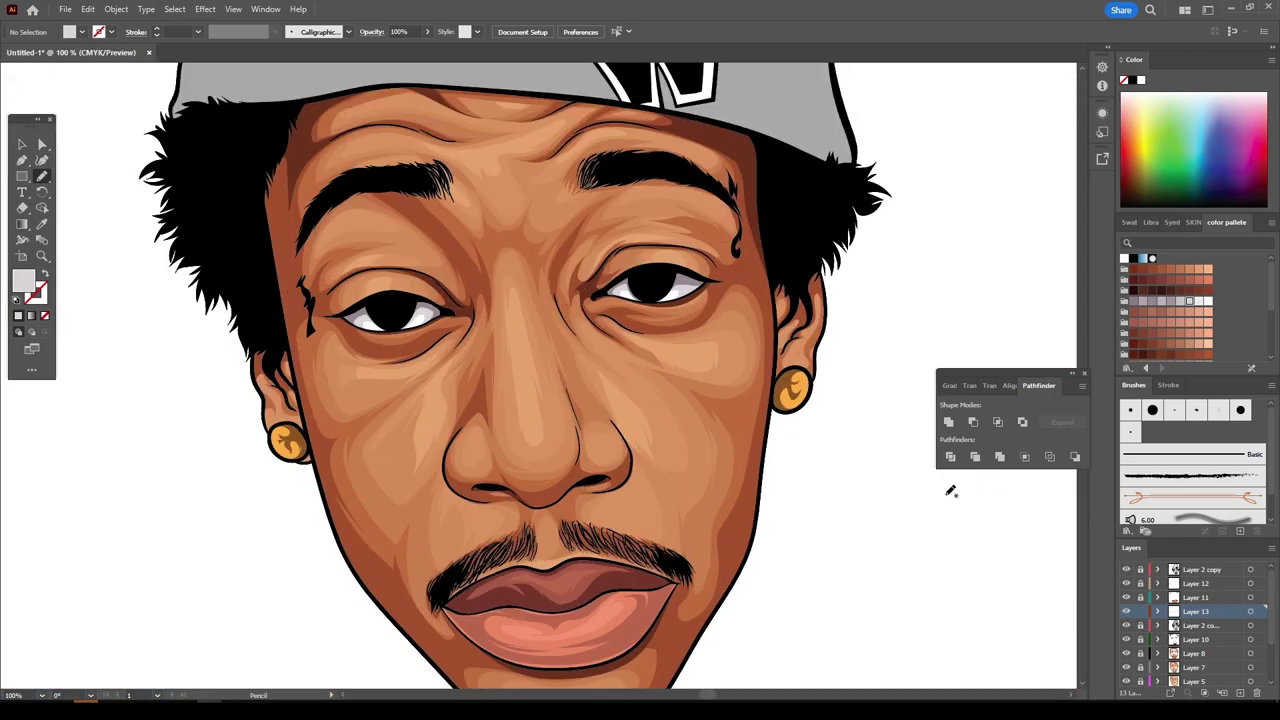
# - Add Layer 14 and draw a dark brownish iris shape inside the pupil
pyautogui.click(1190, 570)
pyautogui.click(1240, 693)
pyautogui.hotkey('ctrl', '+')
pyautogui.hotkey('ctrl', '+')
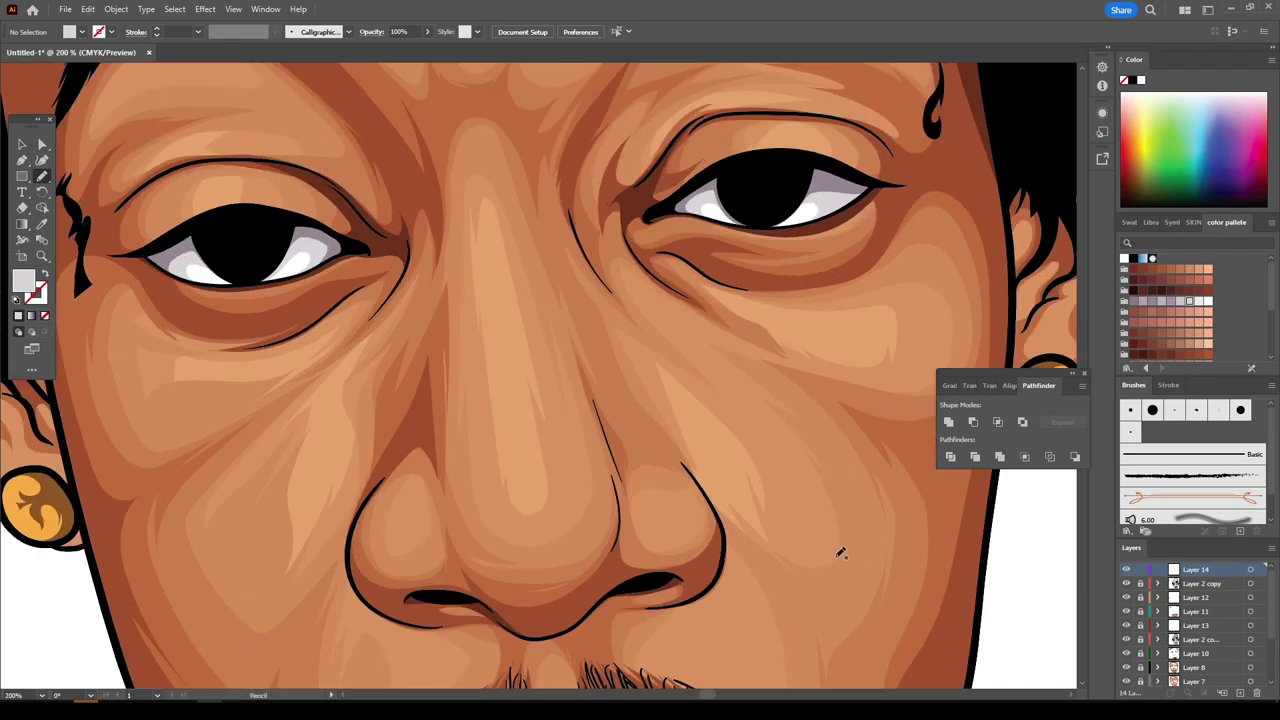
pyautogui.scroll(3, 835, 550)
pyautogui.doubleClick(28, 285)
pyautogui.moveTo(857, 517); pyautogui.dragTo(863, 523)
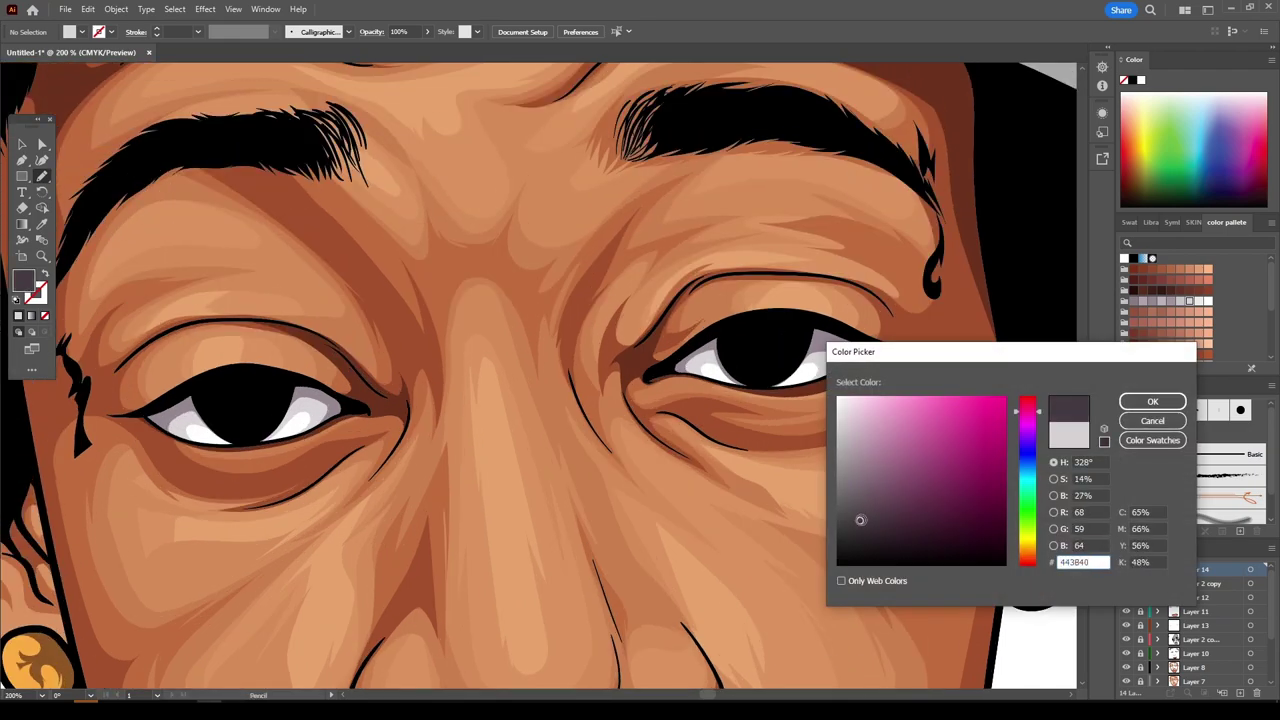
pyautogui.click(1146, 402)
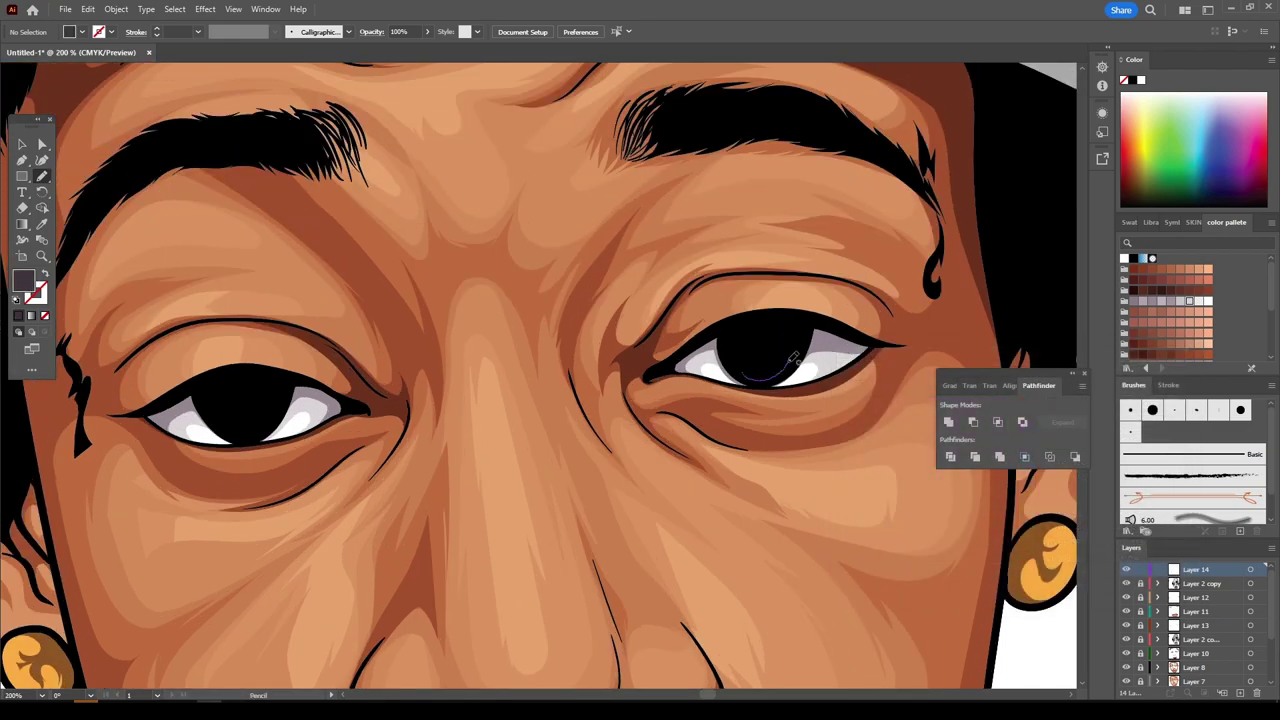
pyautogui.moveTo(757, 362); pyautogui.dragTo(762, 360)
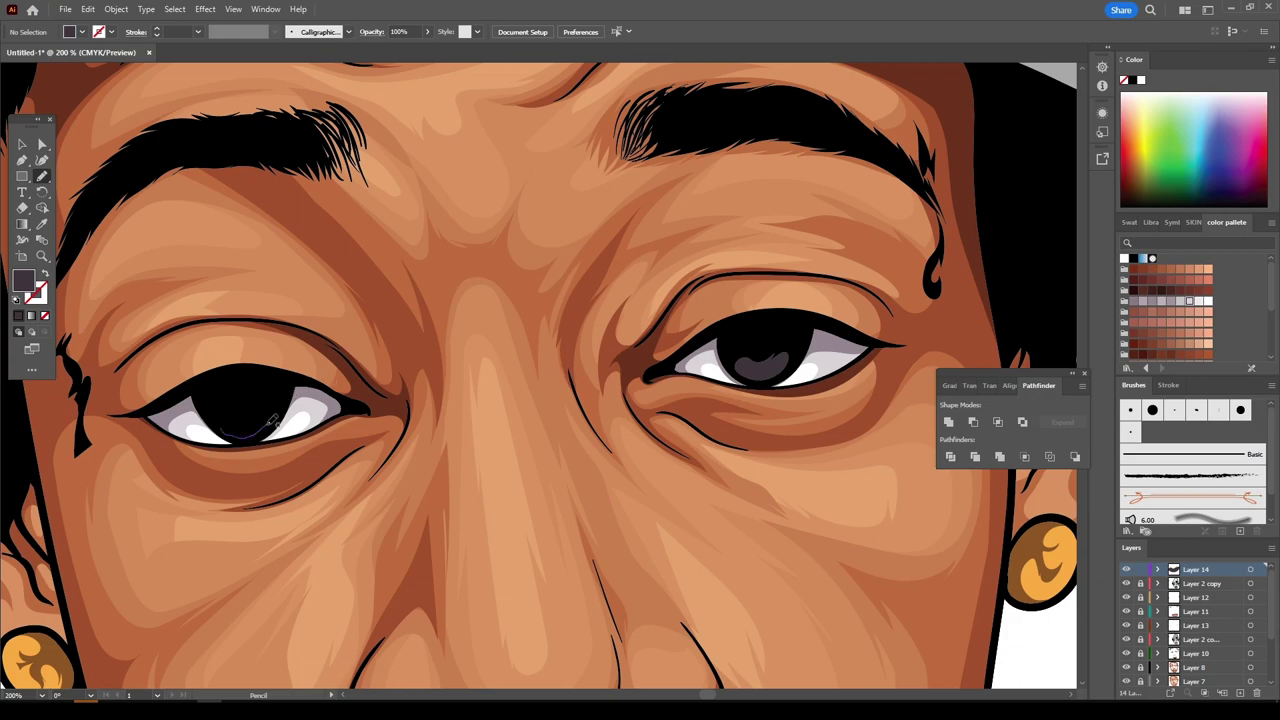
# - Set a lighter greyish-purple fill (75656F) for the iris's inner tone
pyautogui.scroll(-5, 218, 416)
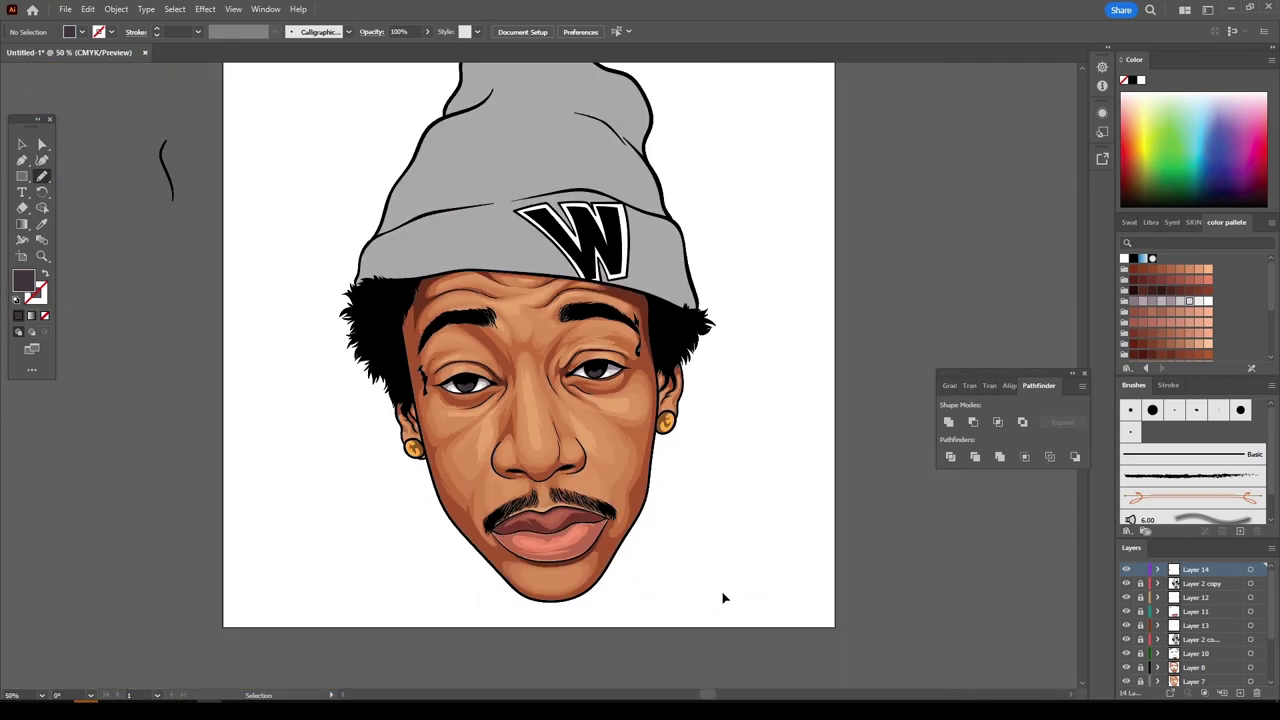
pyautogui.scroll(4, 723, 597)
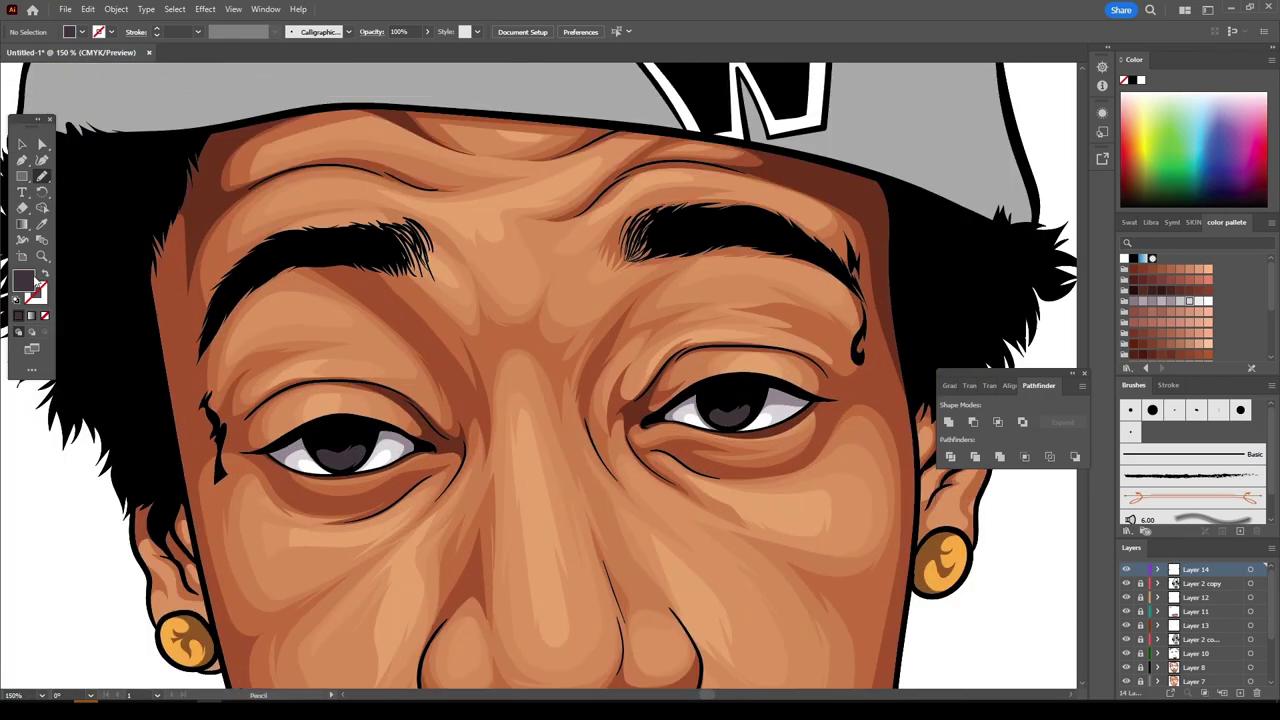
pyautogui.hotkey('ctrl', '-')
pyautogui.hotkey('ctrl', '-')
pyautogui.hotkey('ctrl', '-')
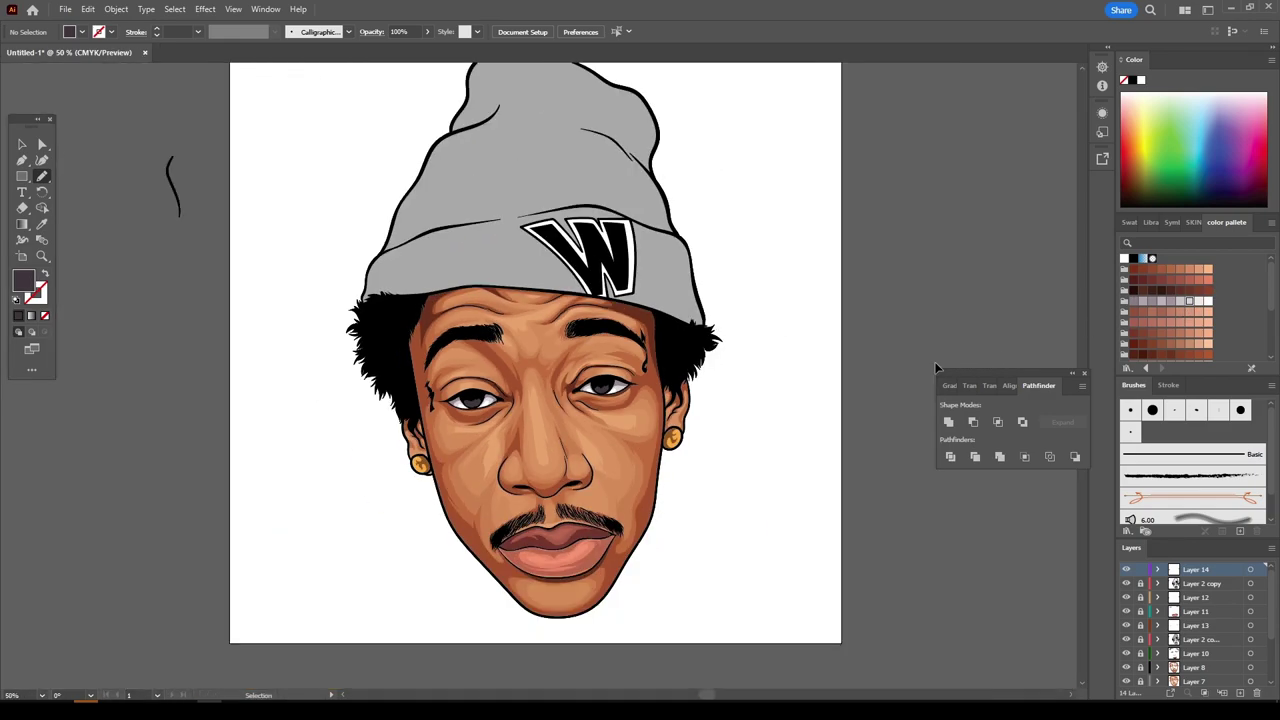
pyautogui.hotkey('ctrl', '-')
pyautogui.hotkey('ctrl', '+')
pyautogui.hotkey('ctrl', '+')
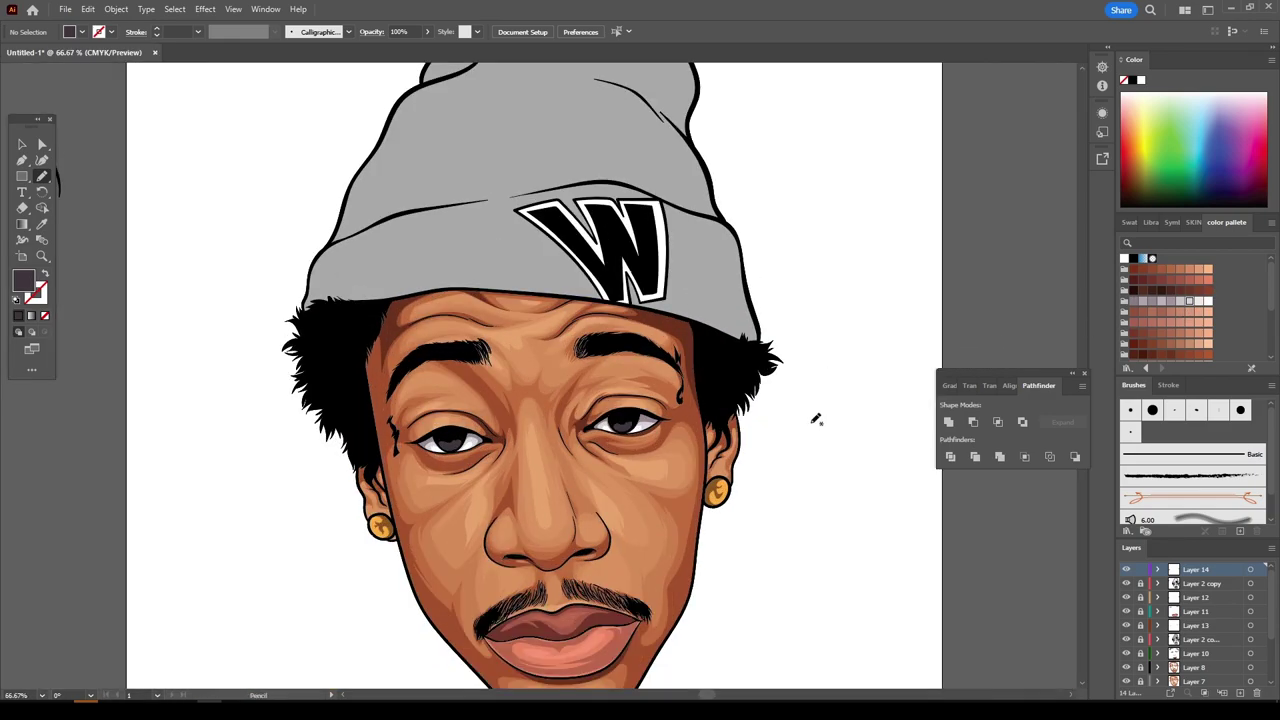
pyautogui.hotkey('ctrl', '-')
pyautogui.hotkey('ctrl', '+')
pyautogui.hotkey('ctrl', '+')
pyautogui.hotkey('ctrl', '+')
pyautogui.scroll(-1, 805, 411)
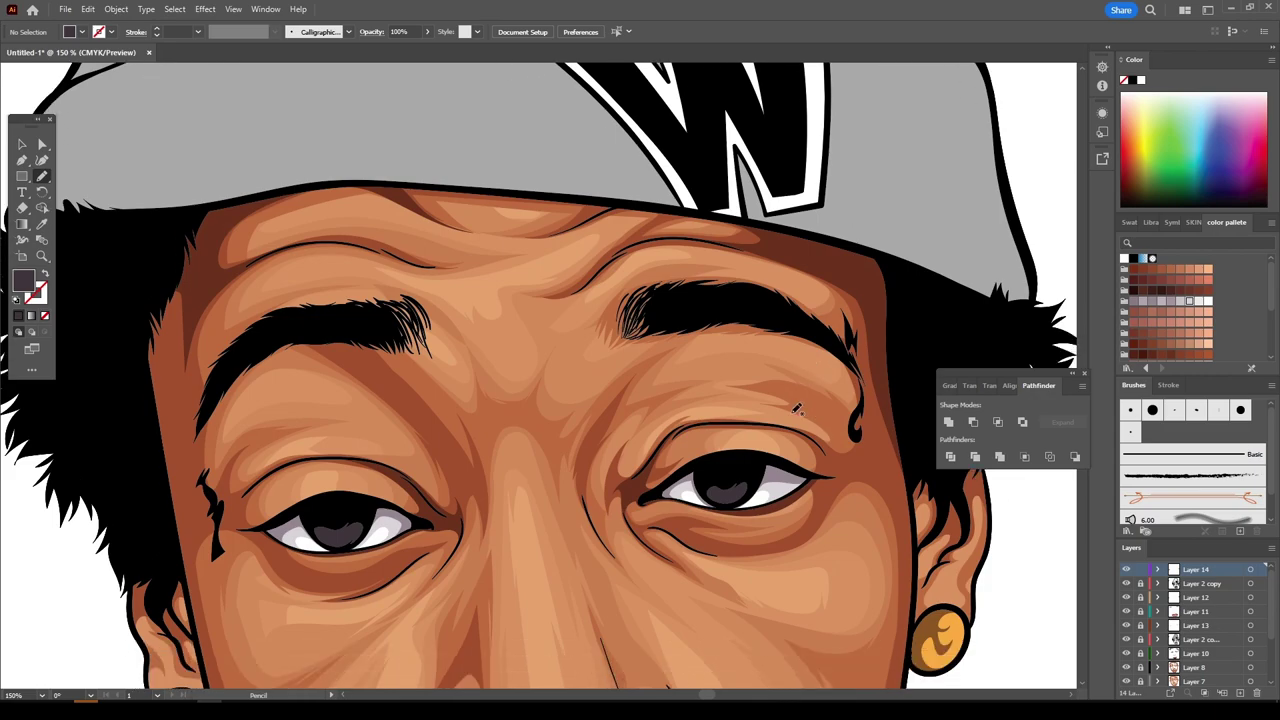
pyautogui.hotkey('ctrl', '+')
pyautogui.scroll(-1, 540, 400)
pyautogui.doubleClick(23, 280)
pyautogui.click(865, 503)
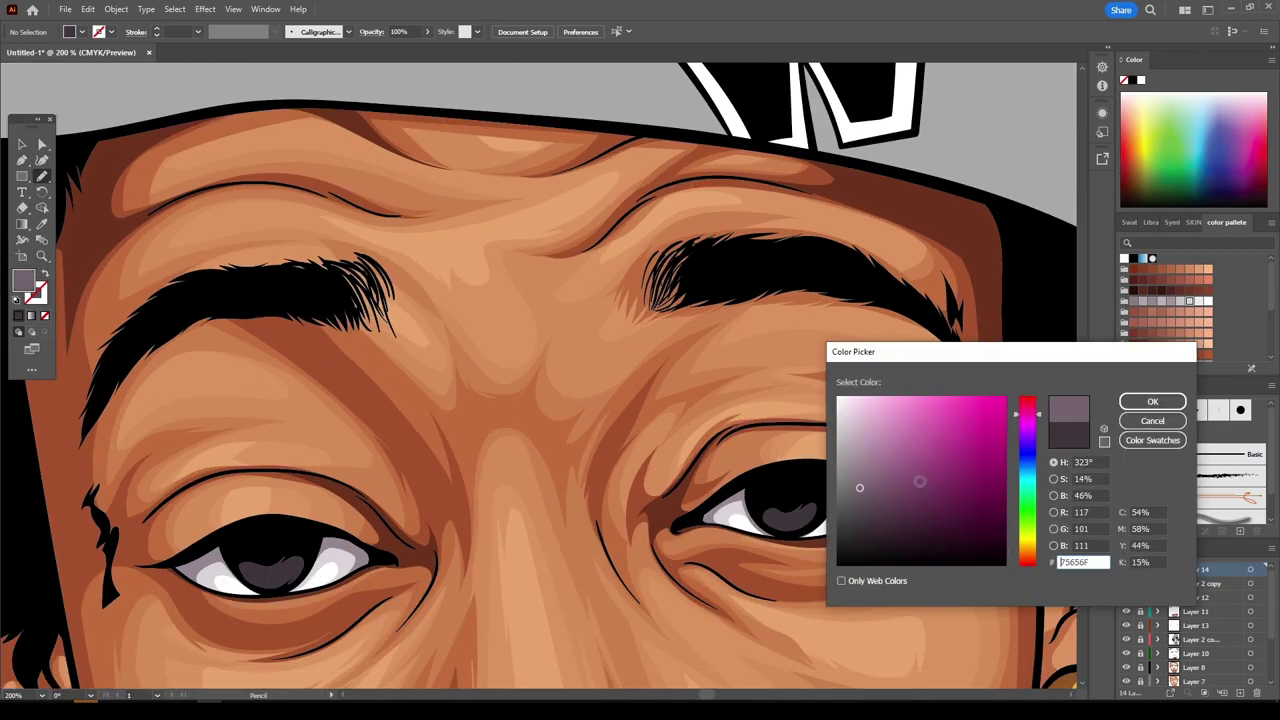
pyautogui.press('Return')
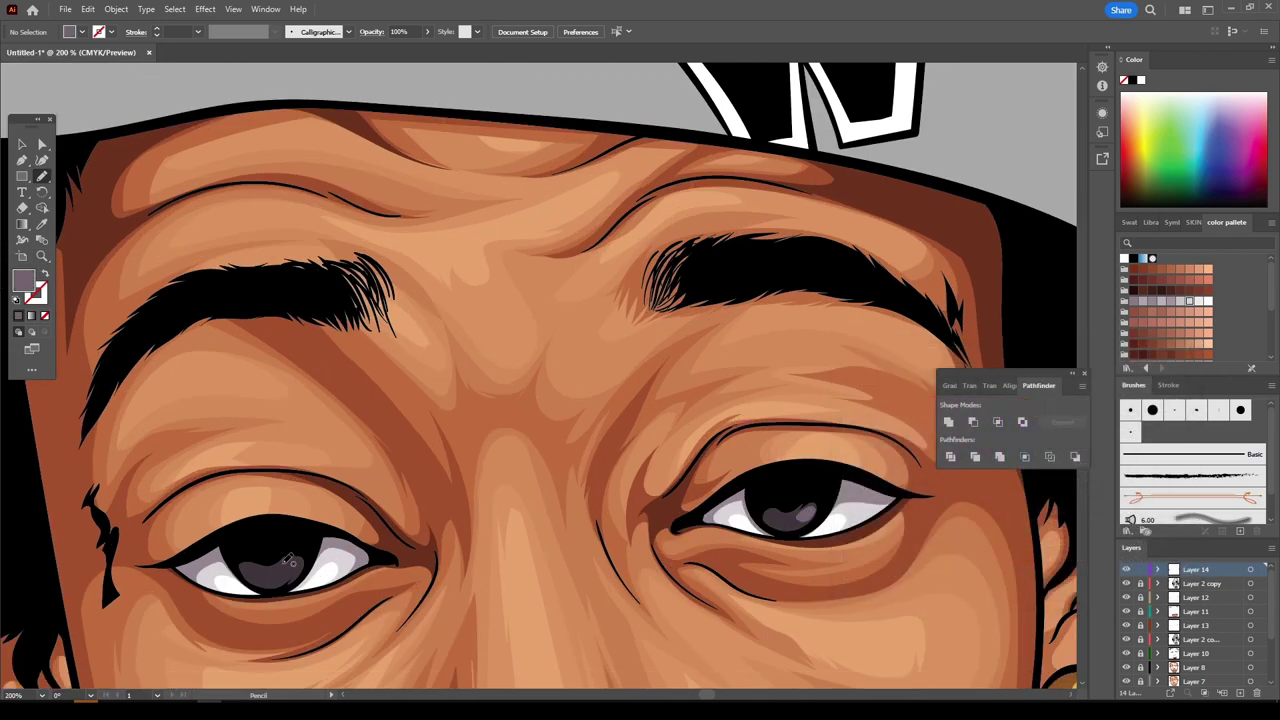
pyautogui.hotkey('ctrl', '-')
pyautogui.hotkey('ctrl', '-')
pyautogui.hotkey('ctrl', '0')
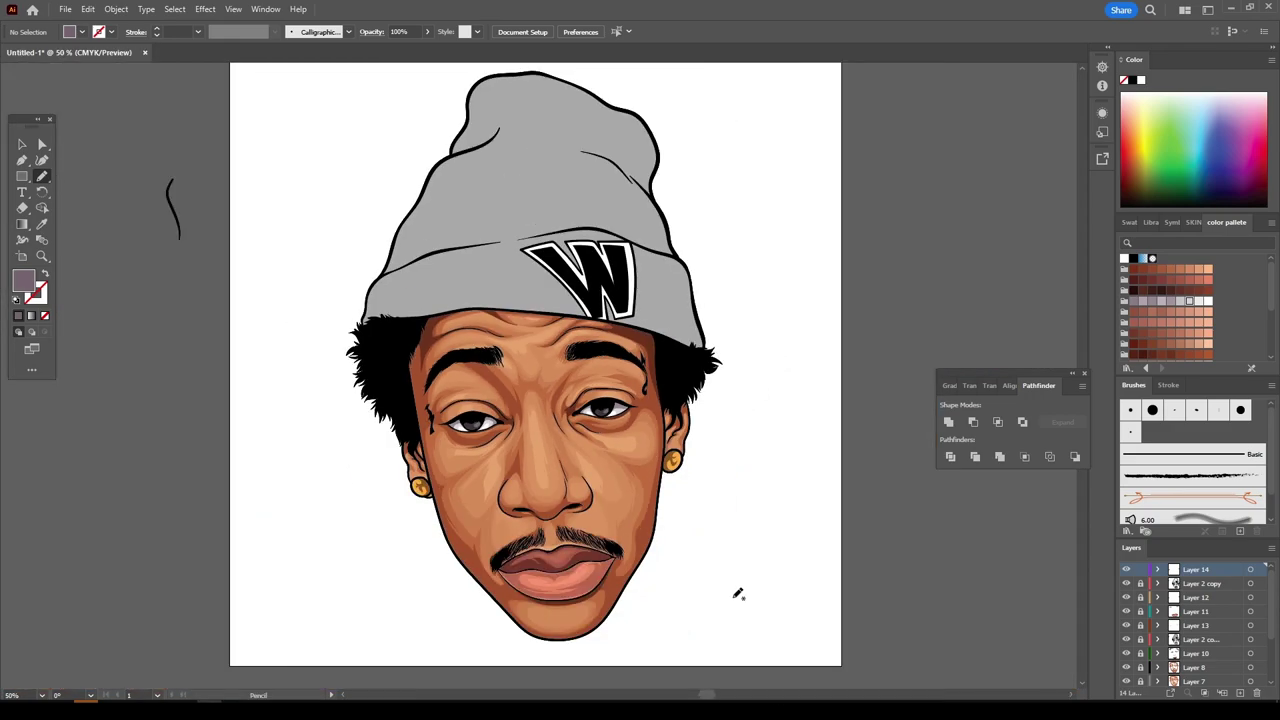
pyautogui.hotkey('ctrl', '1')
# - Select, then deselect, the hat shape and set the fill to darker grey 969696
pyautogui.scroll(3, 741, 605)
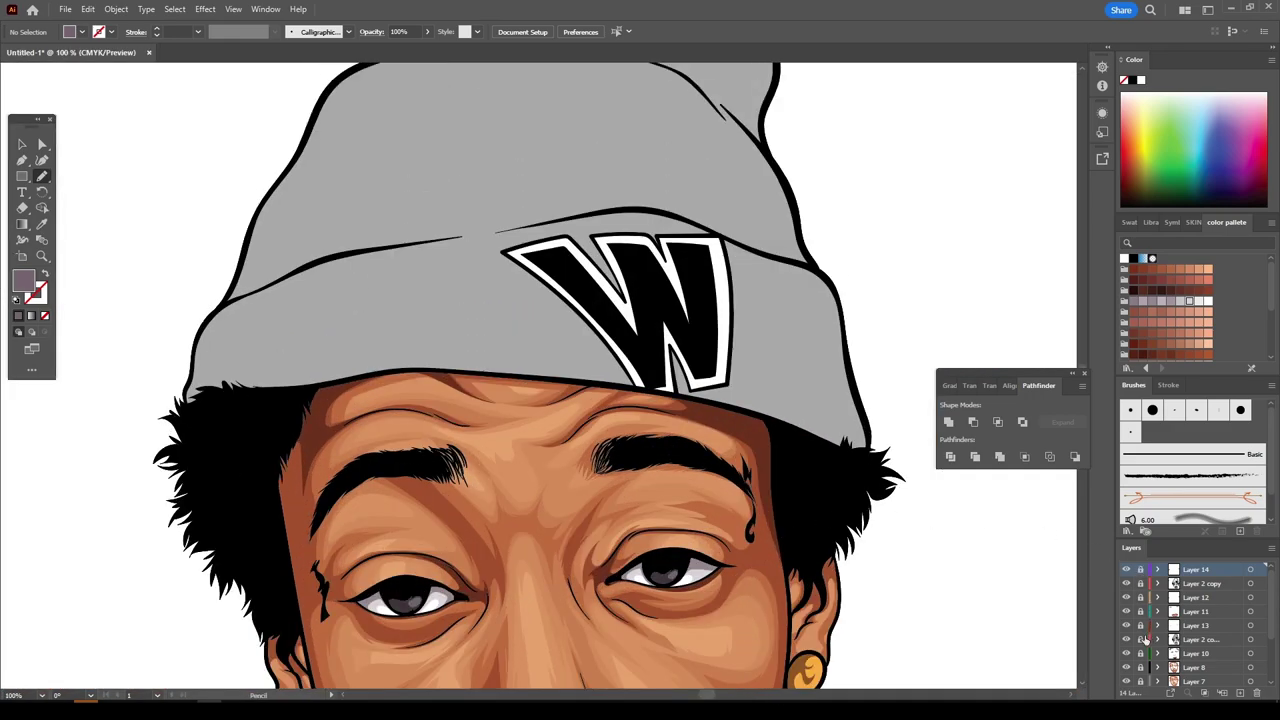
pyautogui.click(42, 143)
pyautogui.click(392, 264)
pyautogui.scroll(5, 392, 264)
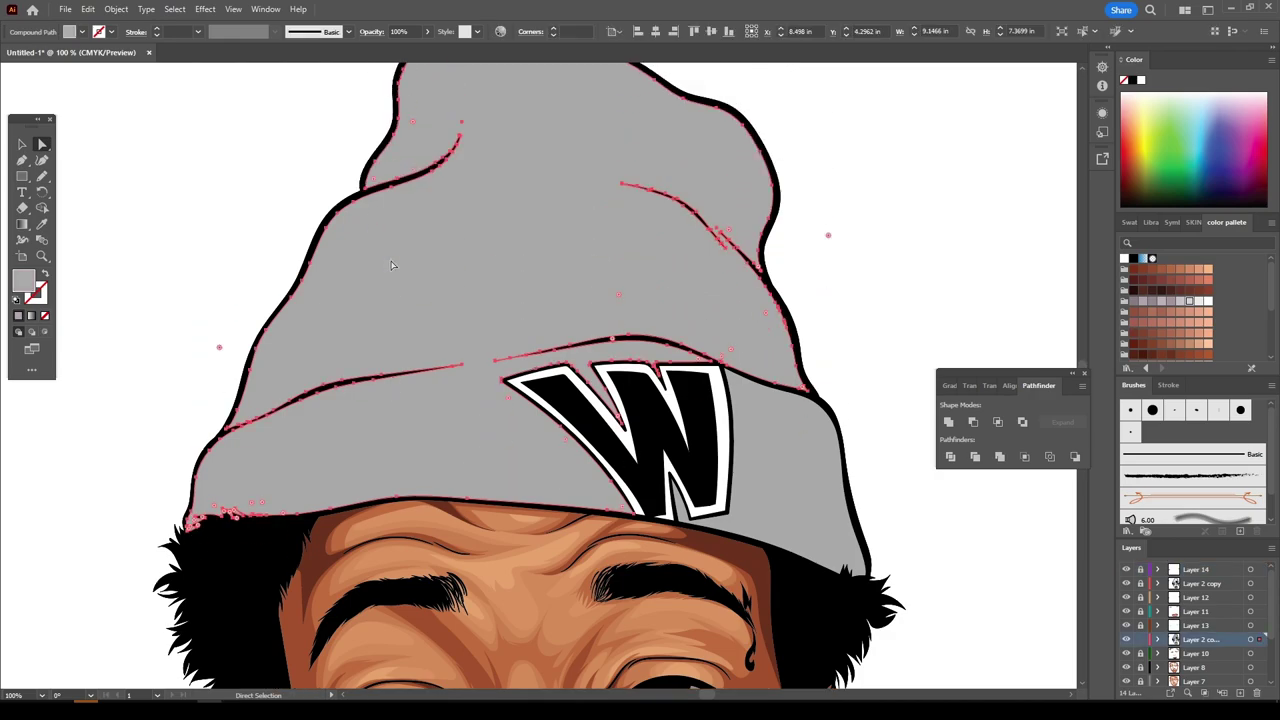
pyautogui.hotkey('ctrl', 'shift', 'a')
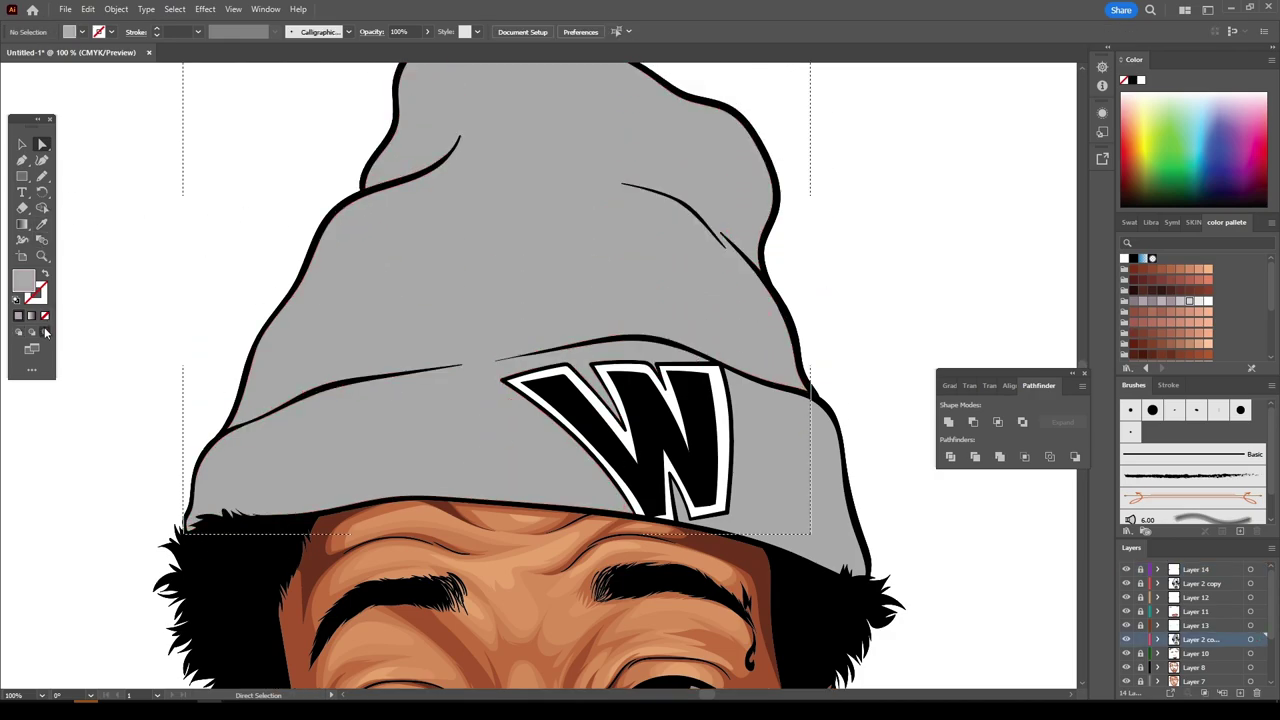
pyautogui.doubleClick(23, 283)
pyautogui.moveTo(838, 456); pyautogui.dragTo(836, 465)
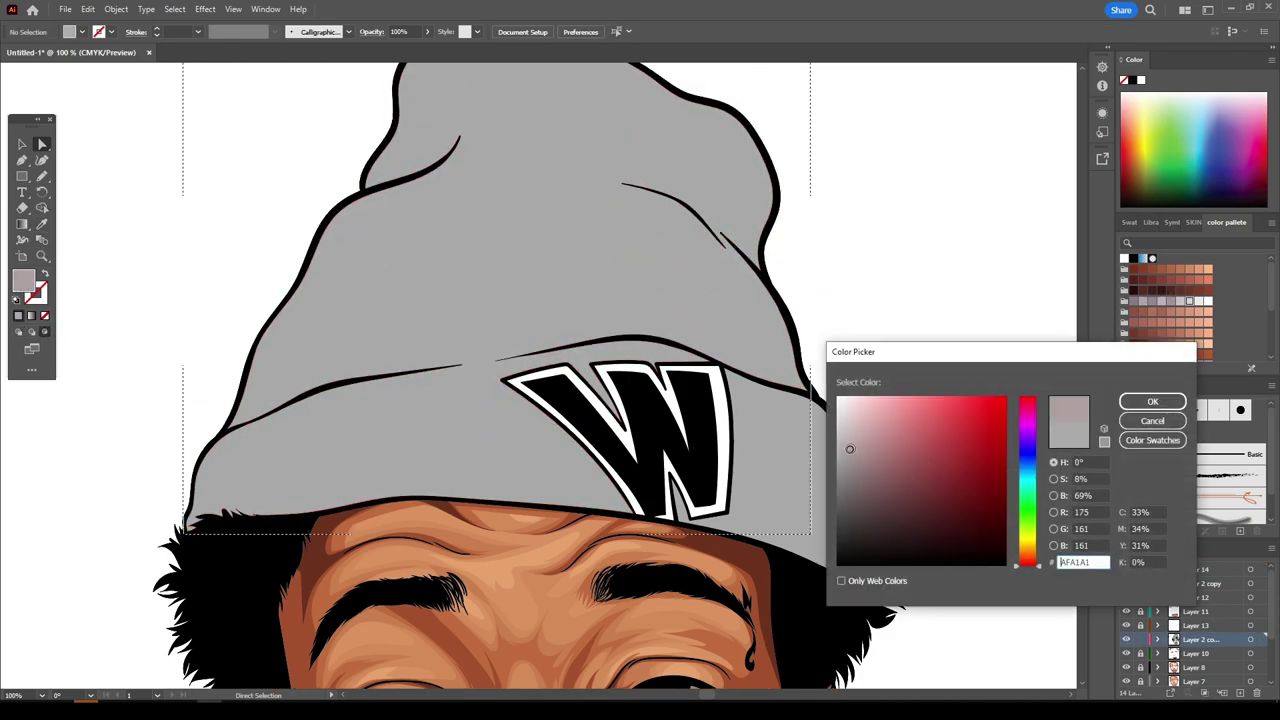
pyautogui.click(1152, 401)
# - Draw a Pencil shadow along the hat brim and a light highlight across it
pyautogui.press('n')
pyautogui.moveTo(886, 598); pyautogui.dragTo(306, 496)
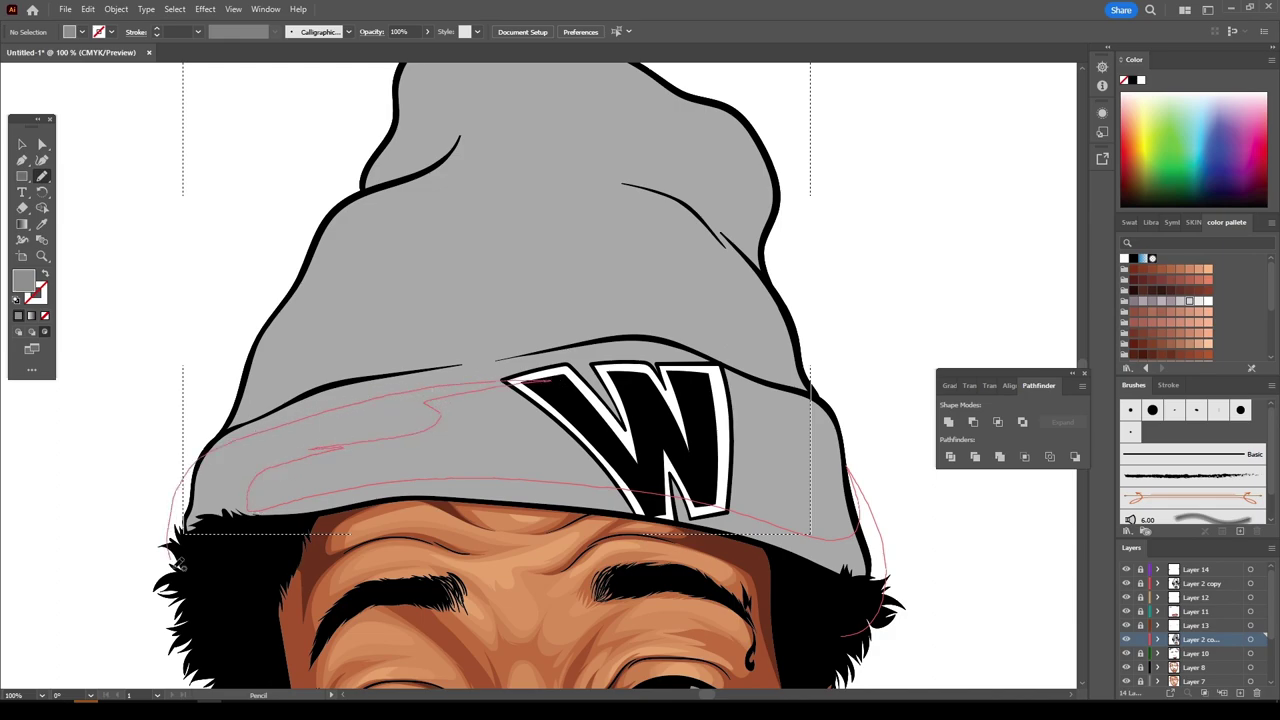
pyautogui.moveTo(483, 386); pyautogui.dragTo(460, 580)
pyautogui.hotkey('ctrl', '-')
pyautogui.hotkey('ctrl', '-')
pyautogui.hotkey('ctrl', '-')
pyautogui.hotkey('ctrl', '+')
pyautogui.hotkey('ctrl', '+')
pyautogui.hotkey('ctrl', '+')
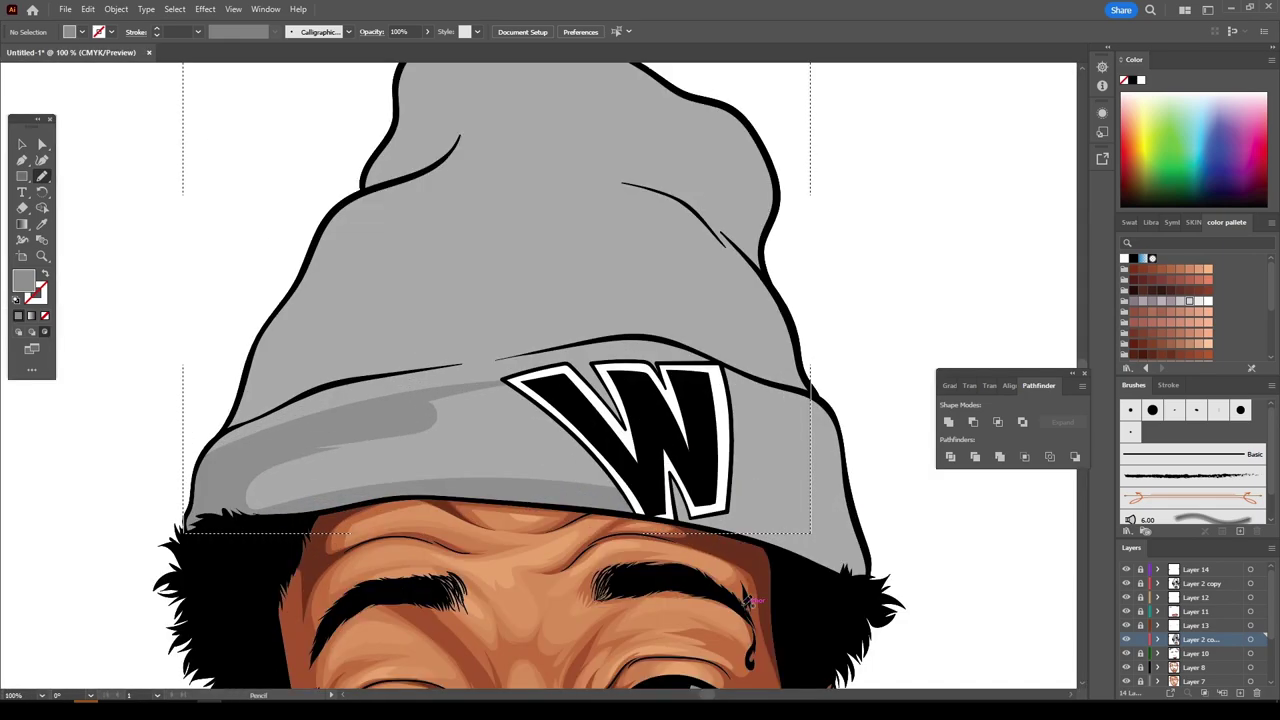
pyautogui.moveTo(585, 400)
pyautogui.mouseDown()
pyautogui.moveTo(737, 415)
pyautogui.moveTo(368, 417)
pyautogui.moveTo(629, 400)
pyautogui.mouseUp()
# - Trace dark grey shadows past the W toward the brim's left and along the beanie top
pyautogui.scroll(3, 225, 478)
pyautogui.moveTo(666, 439)
pyautogui.mouseDown()
pyautogui.moveTo(698, 358)
pyautogui.moveTo(502, 316)
pyautogui.mouseUp()
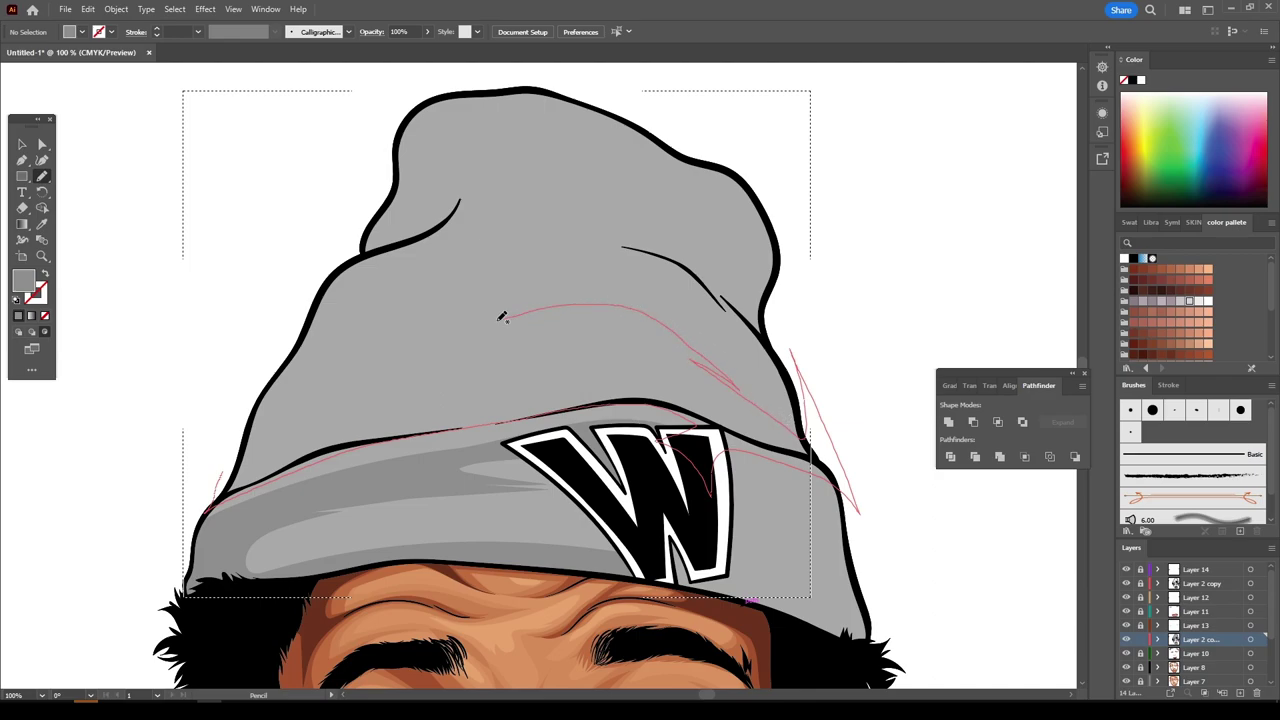
pyautogui.moveTo(566, 340); pyautogui.dragTo(348, 417)
pyautogui.moveTo(290, 385)
pyautogui.mouseDown()
pyautogui.moveTo(327, 340)
pyautogui.moveTo(457, 269)
pyautogui.moveTo(300, 305)
pyautogui.moveTo(334, 258)
pyautogui.mouseUp()
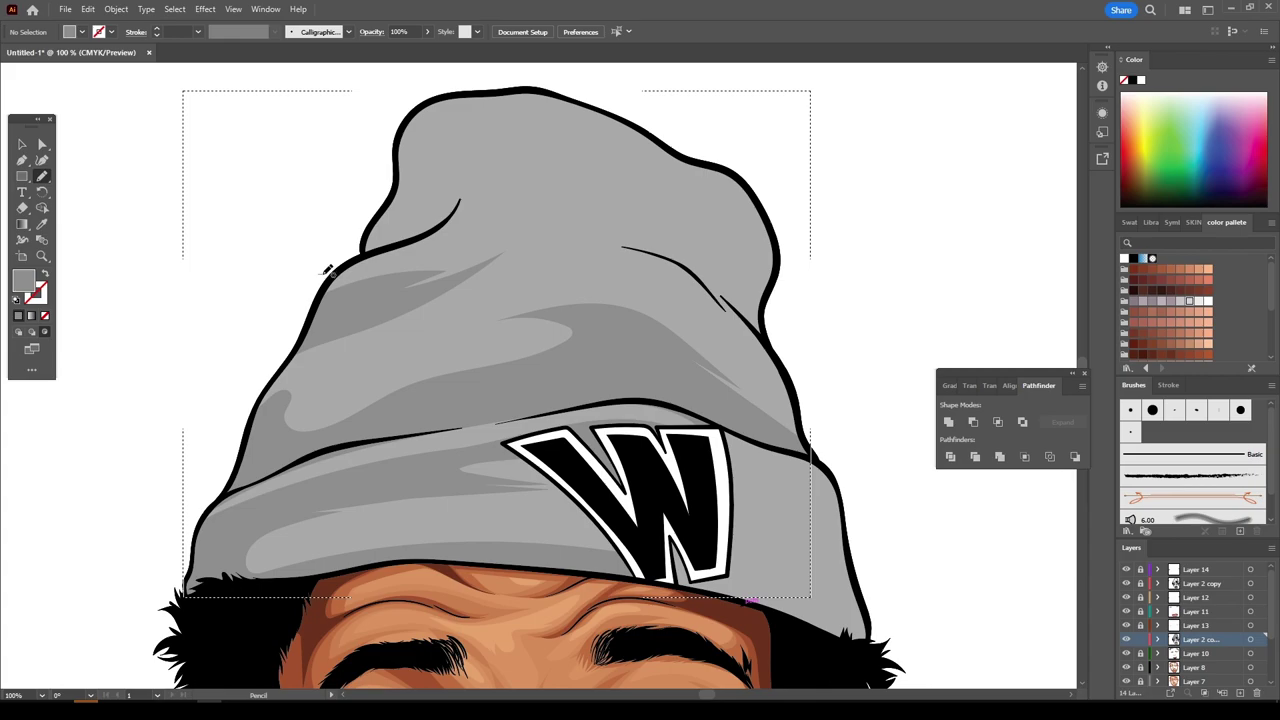
pyautogui.moveTo(491, 147)
pyautogui.mouseDown()
pyautogui.moveTo(428, 175)
pyautogui.moveTo(400, 95)
pyautogui.mouseUp()
# - Add a crease shadow closing near the crown and a shadow from the W to the right edge
pyautogui.moveTo(804, 394); pyautogui.dragTo(646, 258)
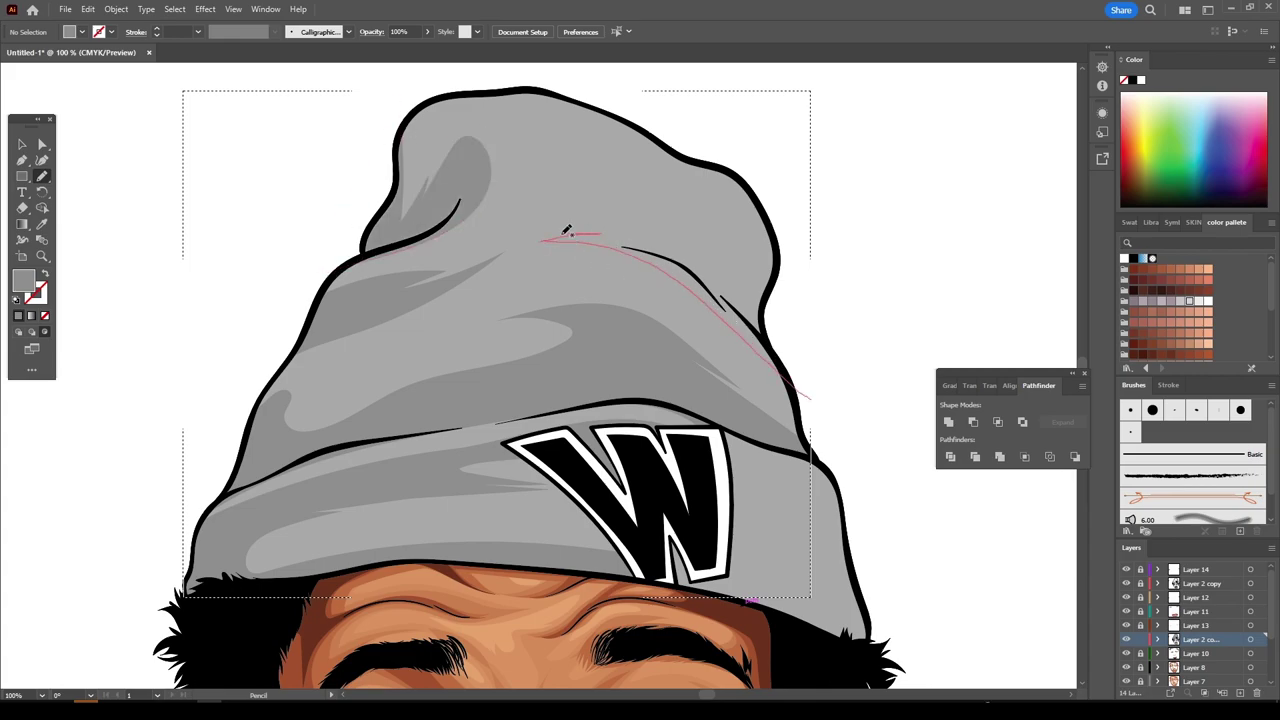
pyautogui.moveTo(566, 231)
pyautogui.mouseDown()
pyautogui.moveTo(705, 222)
pyautogui.moveTo(593, 152)
pyautogui.mouseUp()
pyautogui.moveTo(518, 119); pyautogui.dragTo(814, 200)
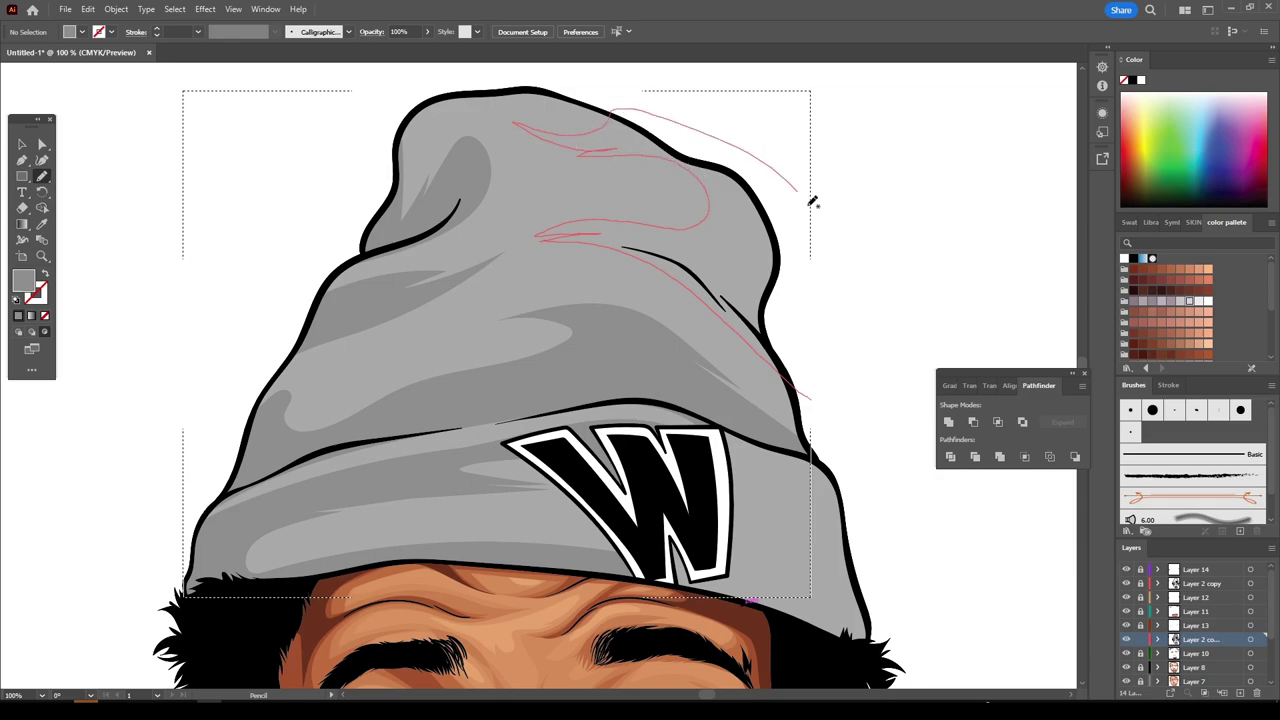
pyautogui.hotkey('ctrl', '0')
pyautogui.hotkey('ctrl', '1')
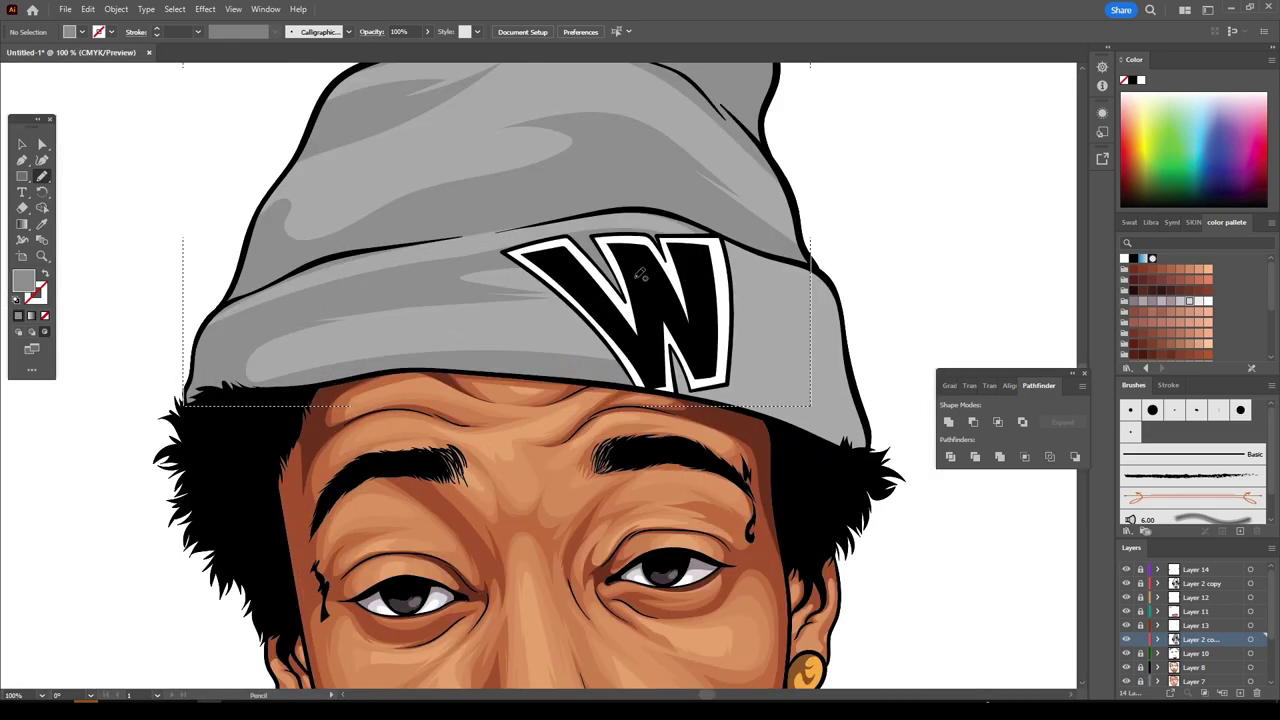
pyautogui.moveTo(640, 273)
pyautogui.mouseDown()
pyautogui.moveTo(737, 257)
pyautogui.moveTo(704, 341)
pyautogui.mouseUp()
# - Zoomed to 200%, pencil a closed dark grey shadow down the cuff's right side beside the W
pyautogui.hotkey('ctrl', '-')
pyautogui.hotkey('ctrl', '-')
pyautogui.hotkey('ctrl', '-')
pyautogui.hotkey('ctrl', '+')
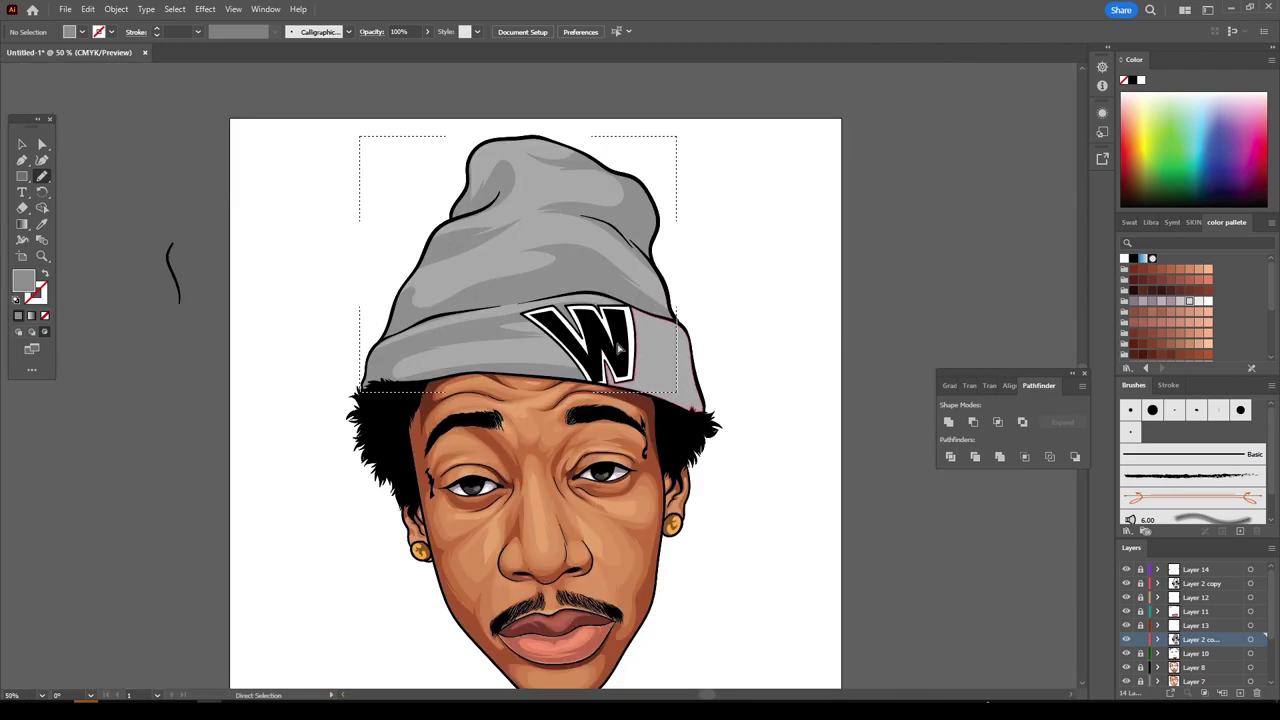
pyautogui.hotkey('ctrl', '-')
pyautogui.hotkey('ctrl', '+')
pyautogui.hotkey('ctrl', '+')
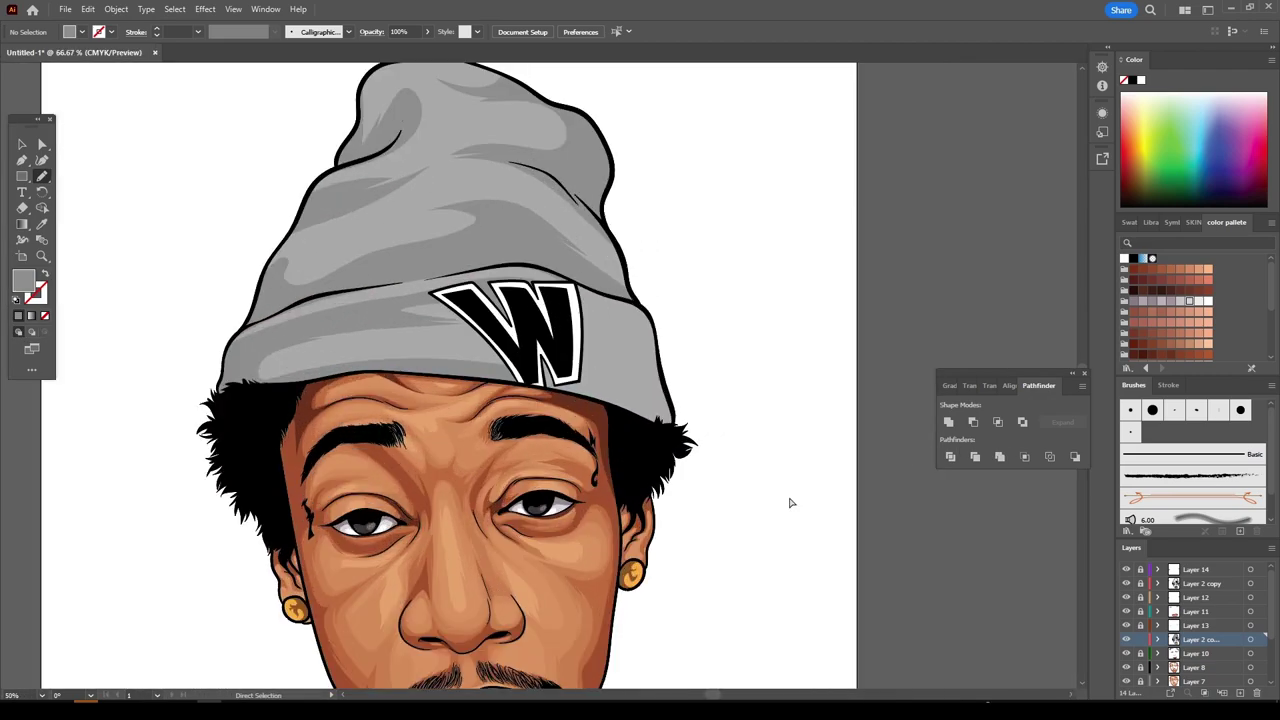
pyautogui.hotkey('ctrl', '+')
pyautogui.hotkey('ctrl', '+')
pyautogui.hotkey('ctrl', '+')
pyautogui.moveTo(459, 314)
pyautogui.mouseDown()
pyautogui.moveTo(589, 329)
pyautogui.moveTo(686, 371)
pyautogui.moveTo(523, 209)
pyautogui.moveTo(455, 225)
pyautogui.moveTo(458, 310)
pyautogui.mouseUp()
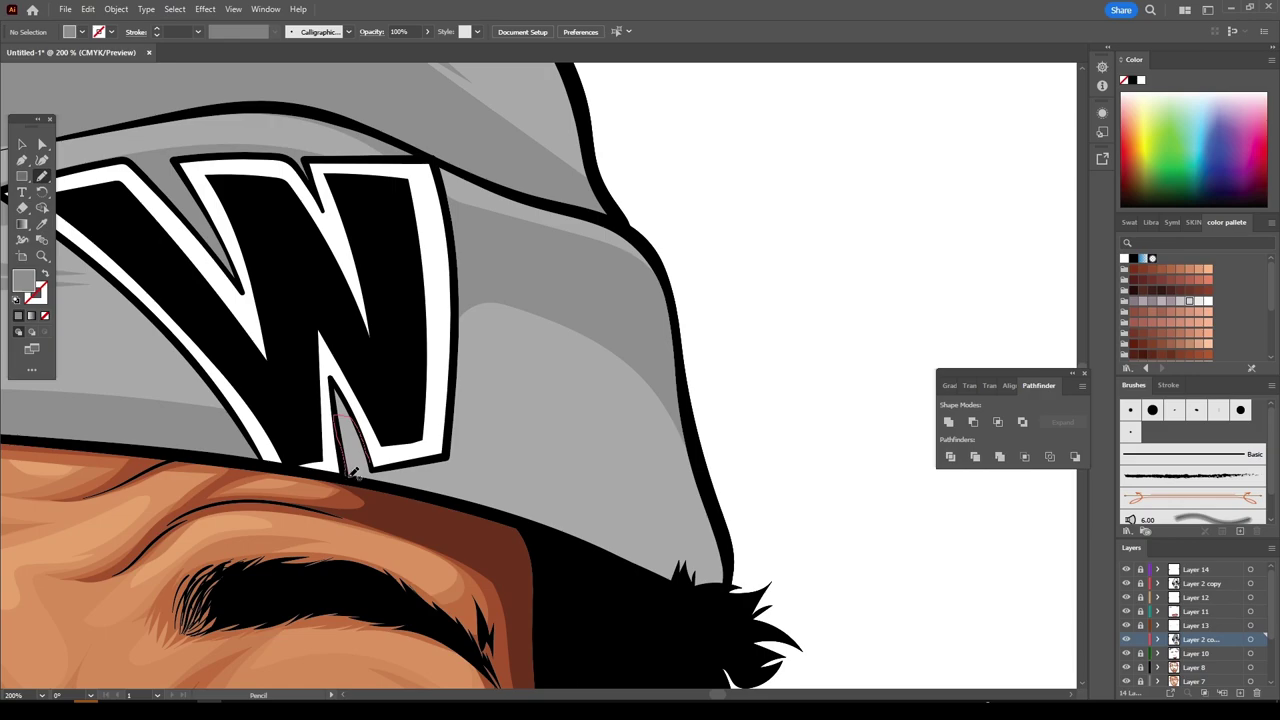
pyautogui.moveTo(352, 473)
pyautogui.mouseDown()
pyautogui.moveTo(718, 595)
pyautogui.moveTo(712, 490)
pyautogui.moveTo(455, 424)
pyautogui.moveTo(376, 462)
pyautogui.mouseUp()
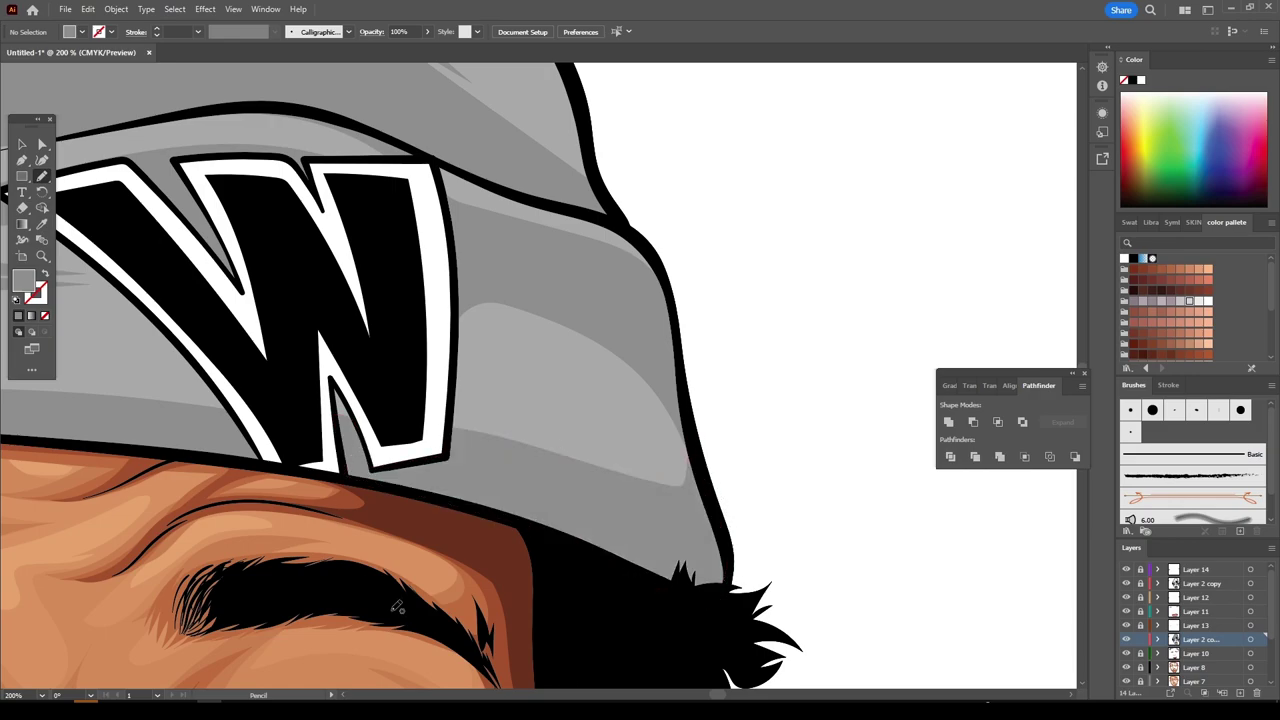
pyautogui.hotkey('ctrl', '-')
pyautogui.hotkey('ctrl', '-')
pyautogui.hotkey('ctrl', '-')
pyautogui.hotkey('ctrl', '-')
pyautogui.hotkey('ctrl', '-')
pyautogui.hotkey('ctrl', '+')
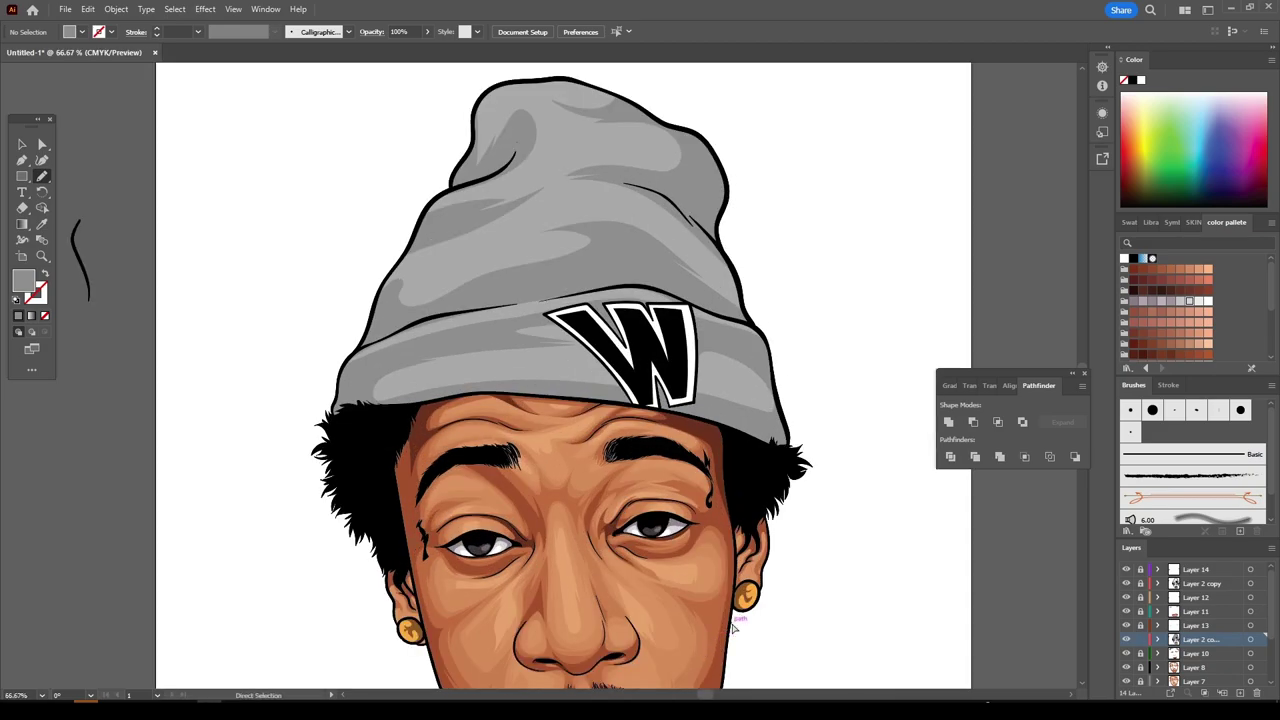
pyautogui.hotkey('ctrl', '-')
pyautogui.hotkey('ctrl', '+')
pyautogui.hotkey('ctrl', '+')
pyautogui.hotkey('ctrl', '+')
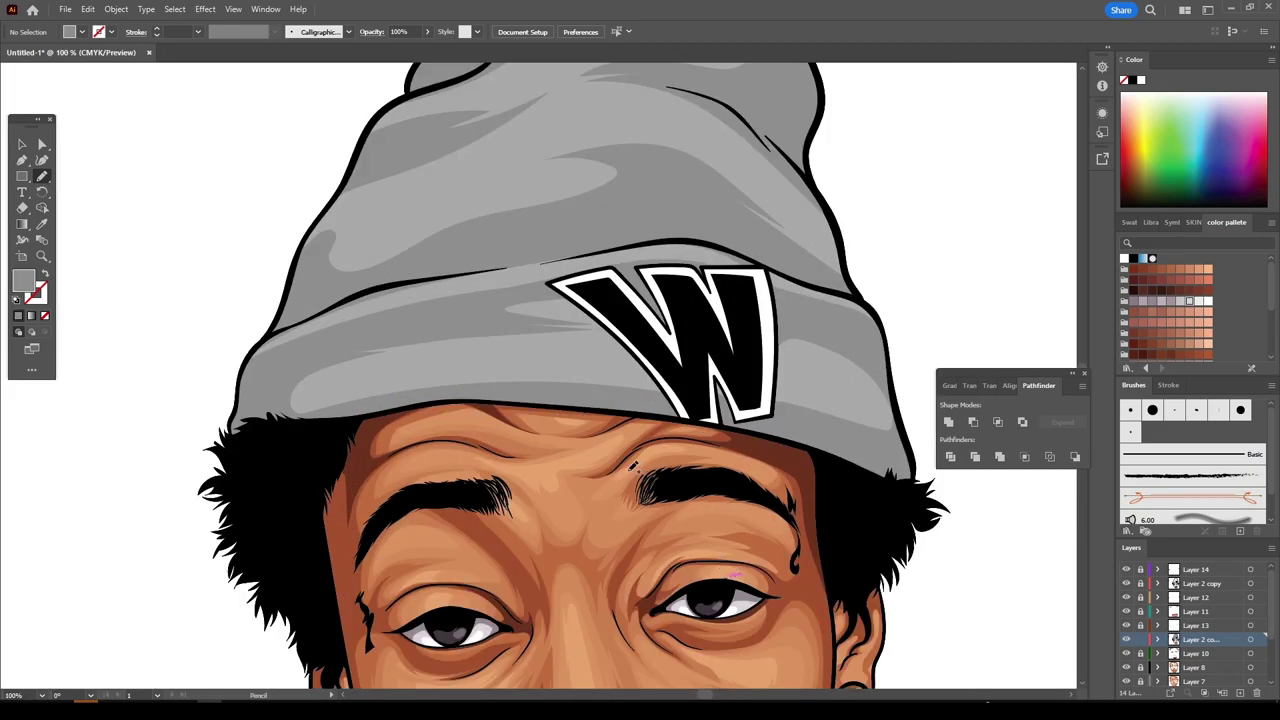
# - Pick a darker grey fill and trace a shadow along the beanie brim
pyautogui.doubleClick(24, 283)
pyautogui.moveTo(846, 486); pyautogui.dragTo(841, 499)
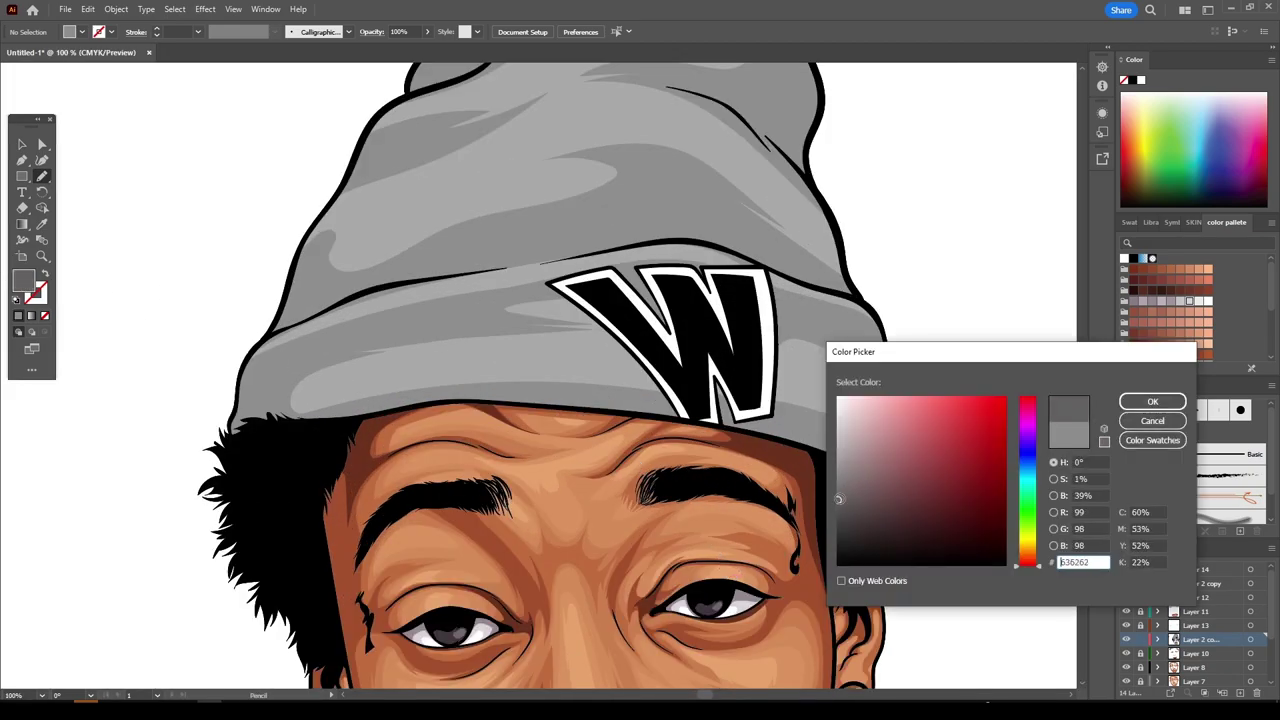
pyautogui.click(1152, 401)
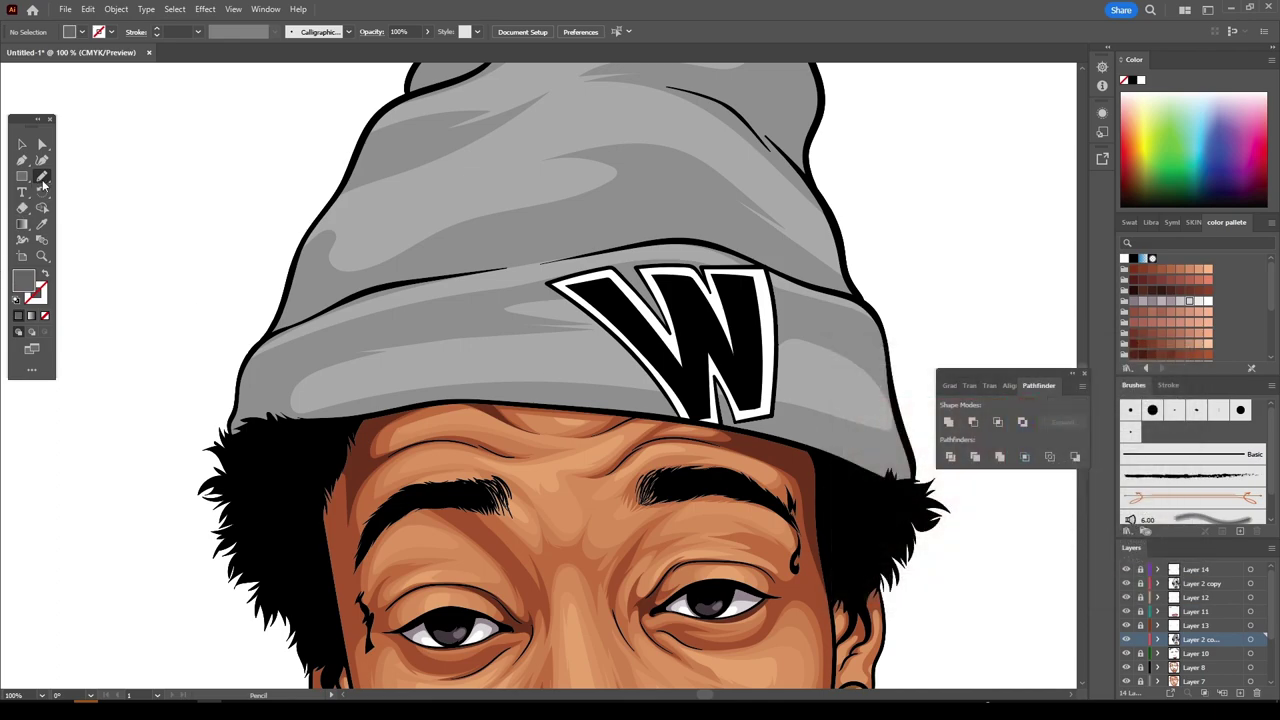
pyautogui.hotkey('ctrl', '+')
pyautogui.scroll(3, 364, 467)
pyautogui.moveTo(150, 503)
pyautogui.mouseDown()
pyautogui.moveTo(576, 424)
pyautogui.moveTo(915, 505)
pyautogui.mouseUp()
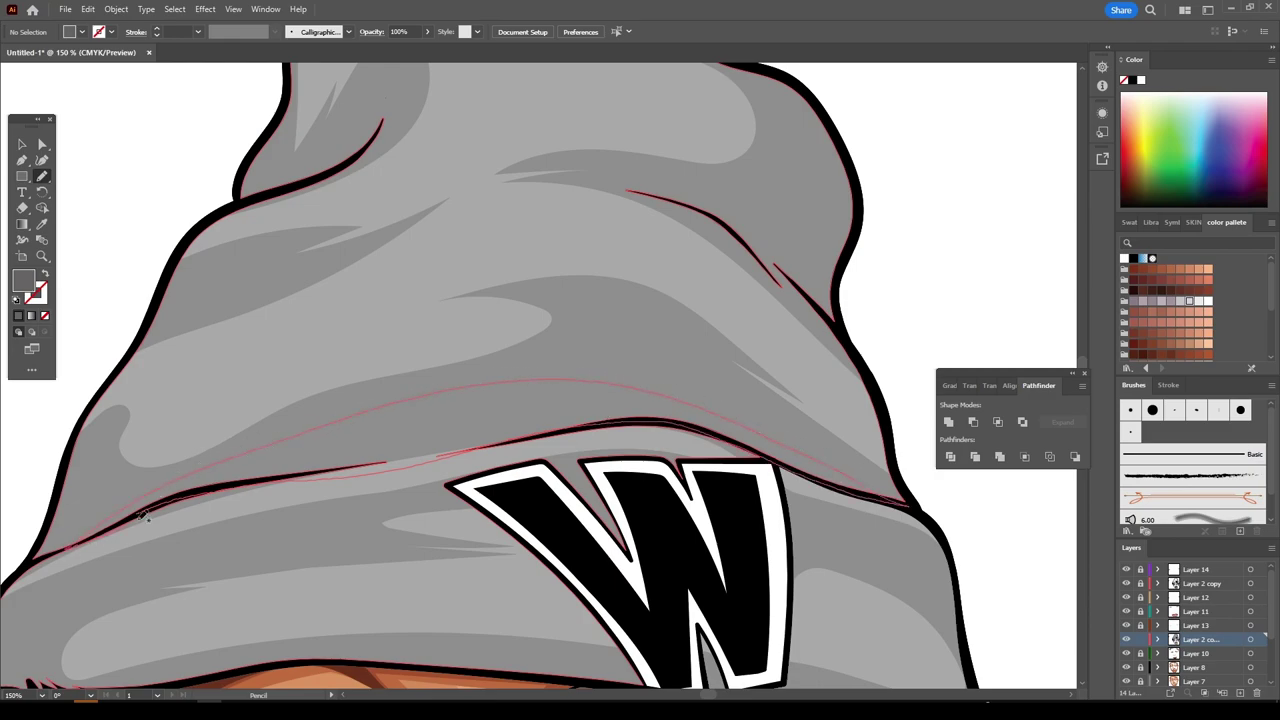
# - Draw a darker grey shadow band along the beanie's bottom edge above the hair
pyautogui.hotkey('ctrl', '-')
pyautogui.hotkey('ctrl', '-')
pyautogui.hotkey('ctrl', '-')
pyautogui.hotkey('ctrl', '+')
pyautogui.hotkey('ctrl', '+')
pyautogui.hotkey('ctrl', '+')
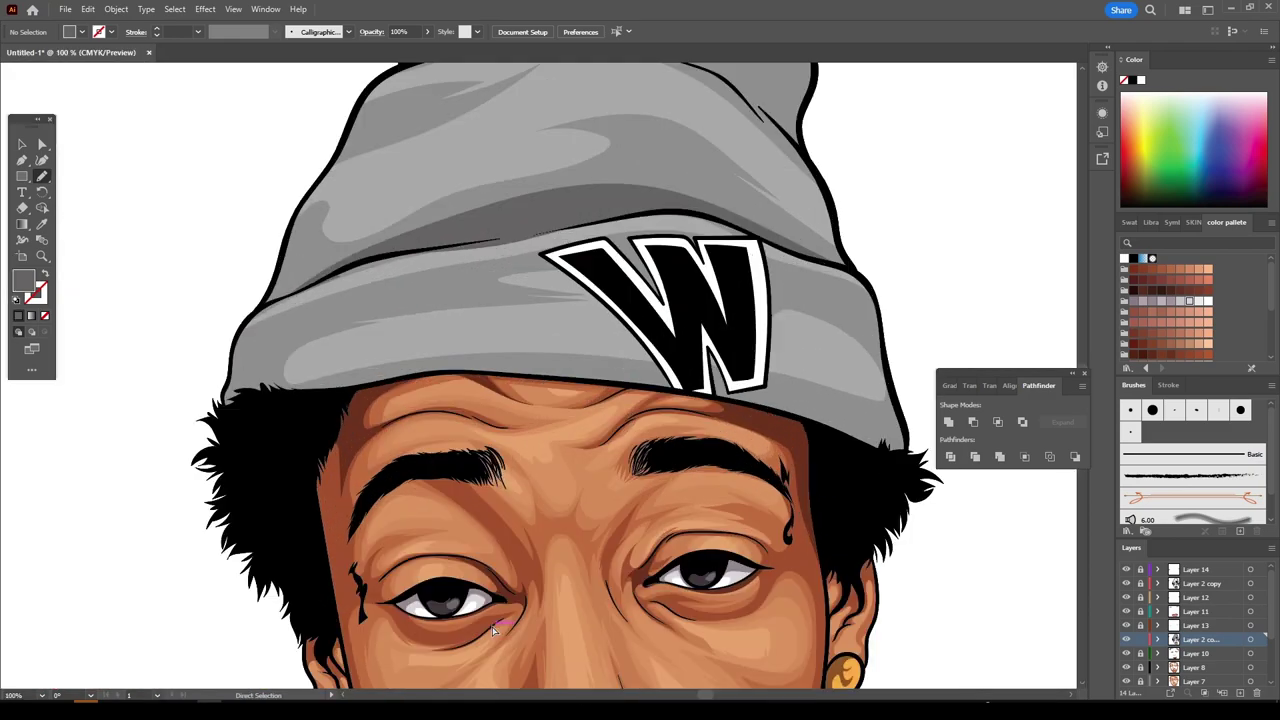
pyautogui.scroll(2, 493, 630)
pyautogui.hotkey('ctrl', '+')
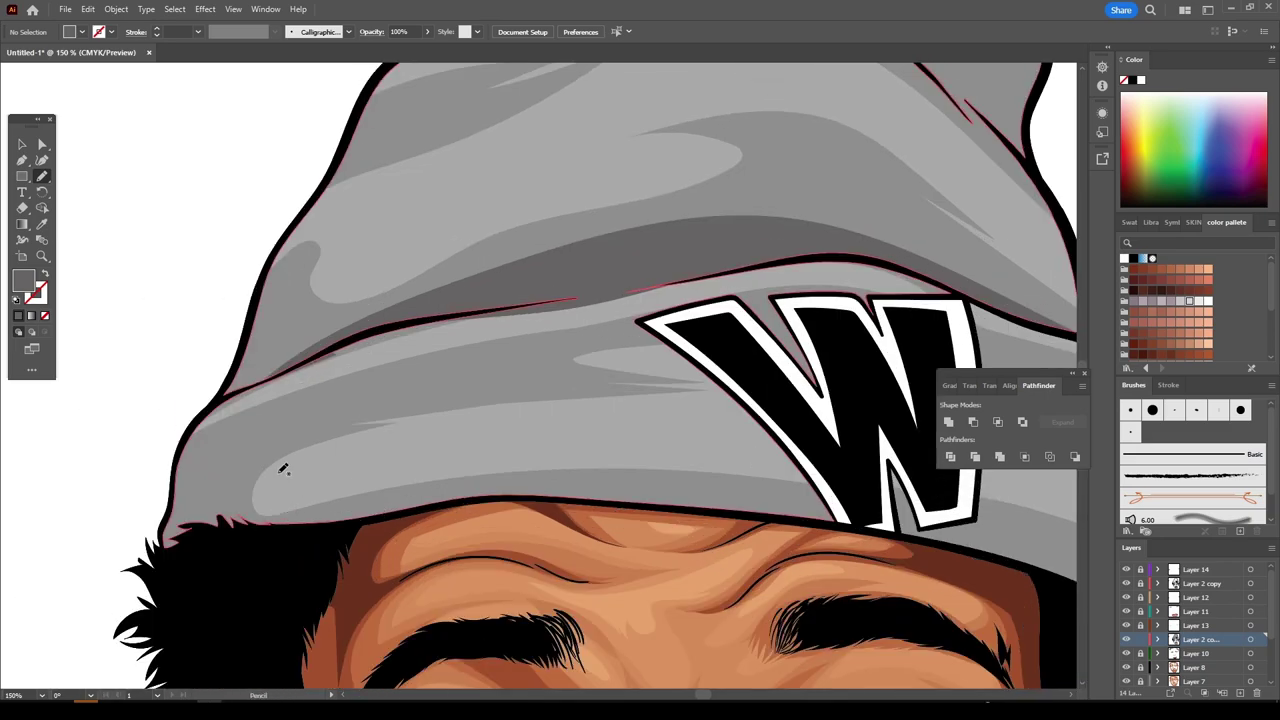
pyautogui.moveTo(323, 531)
pyautogui.mouseDown()
pyautogui.moveTo(568, 496)
pyautogui.moveTo(828, 519)
pyautogui.mouseUp()
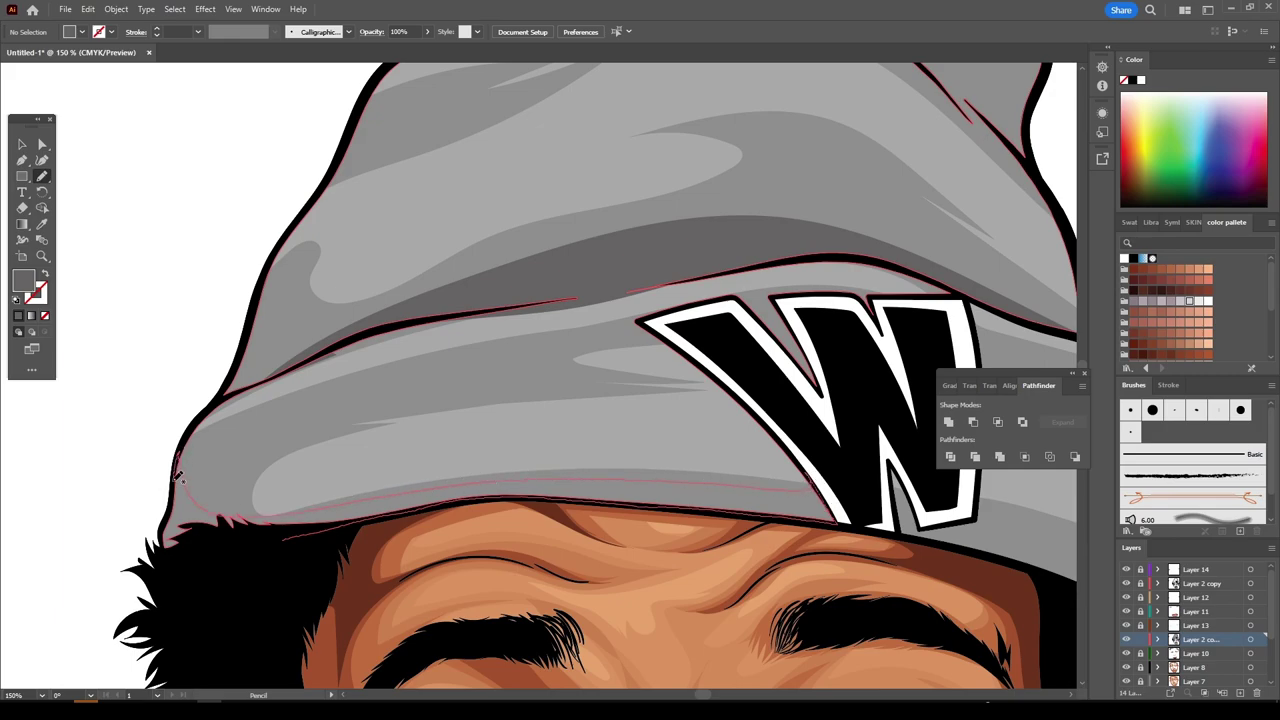
pyautogui.moveTo(168, 528); pyautogui.dragTo(170, 530)
pyautogui.scroll(-3, 781, 631)
# - Draw a closed dark grey shadow under the W logo
pyautogui.scroll(-3, 781, 631)
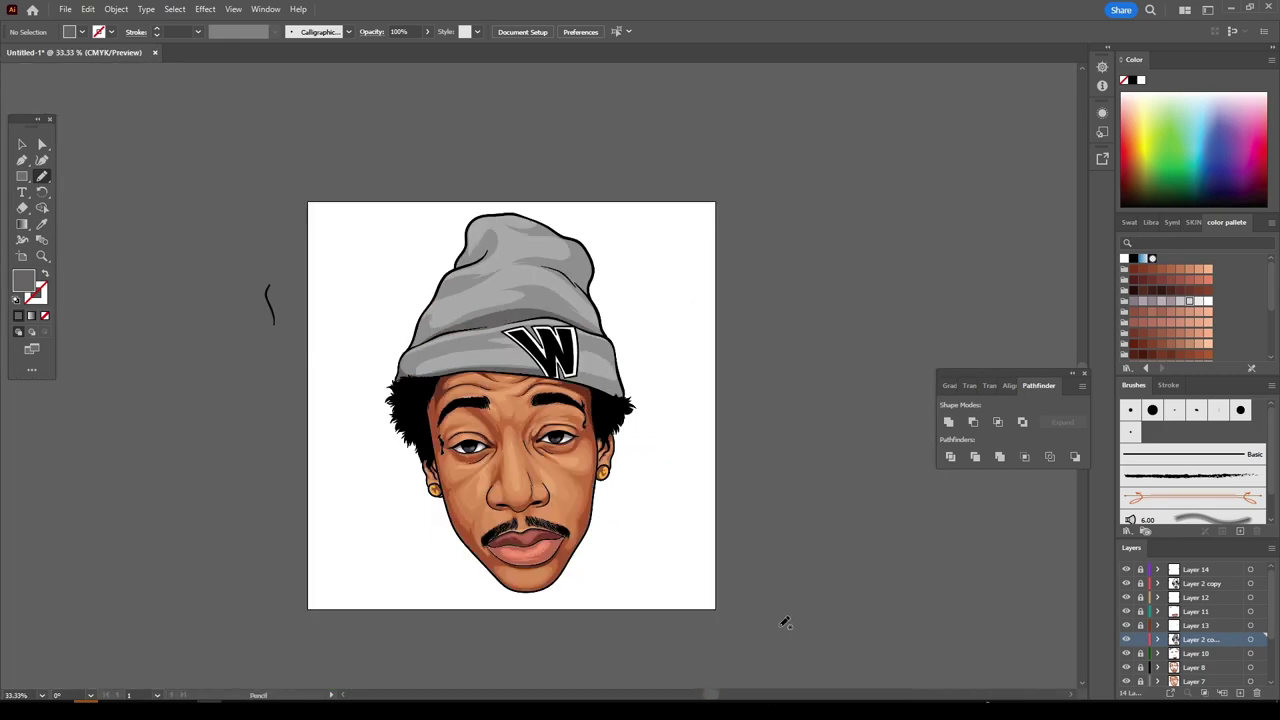
pyautogui.scroll(6, 781, 631)
pyautogui.scroll(3, 781, 631)
pyautogui.scroll(3, 777, 620)
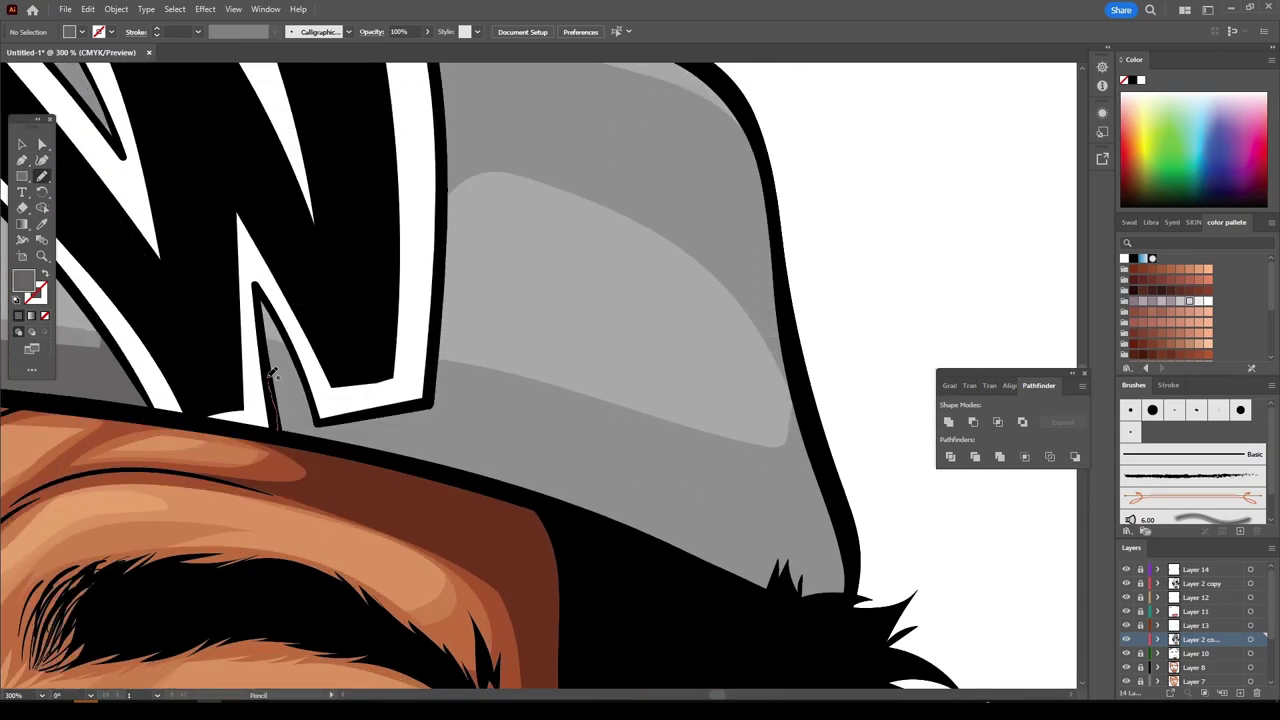
pyautogui.moveTo(321, 421); pyautogui.dragTo(432, 400)
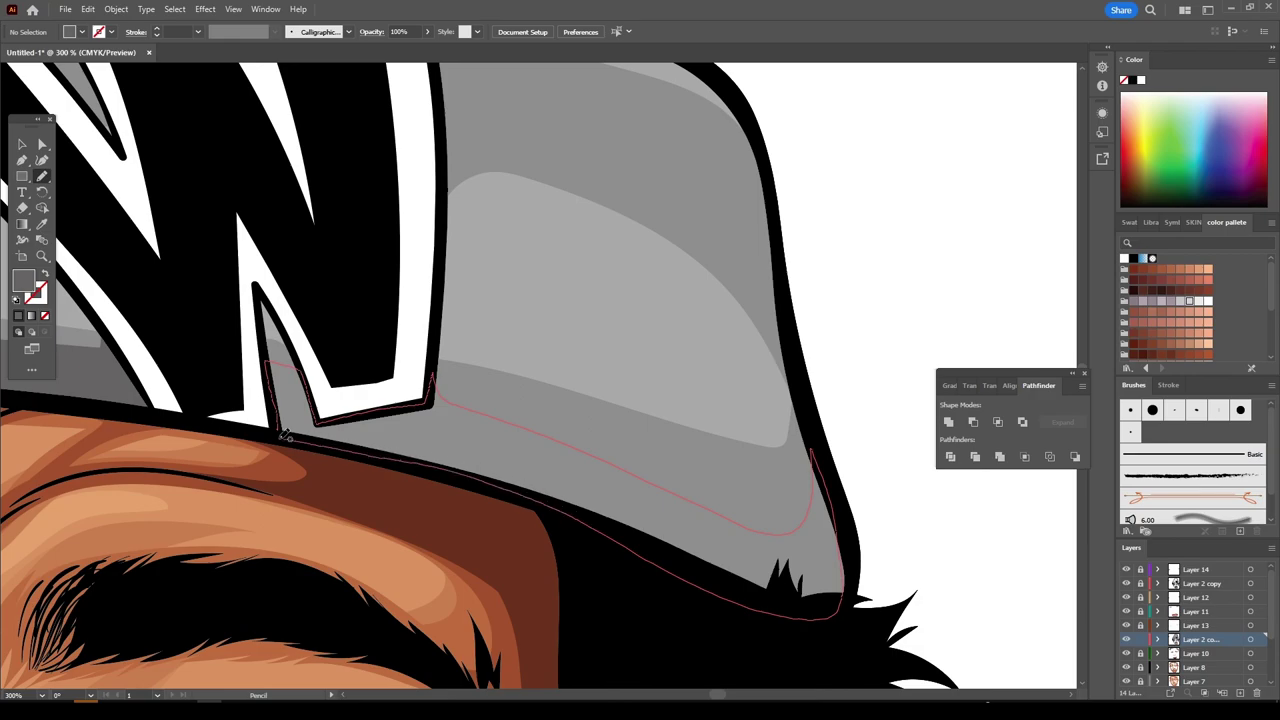
pyautogui.moveTo(816, 446); pyautogui.dragTo(280, 432)
# - Draw a long black crease arc near the beanie's right side
pyautogui.scroll(-2, 825, 610)
pyautogui.scroll(-2, 851, 620)
pyautogui.scroll(-3, 820, 580)
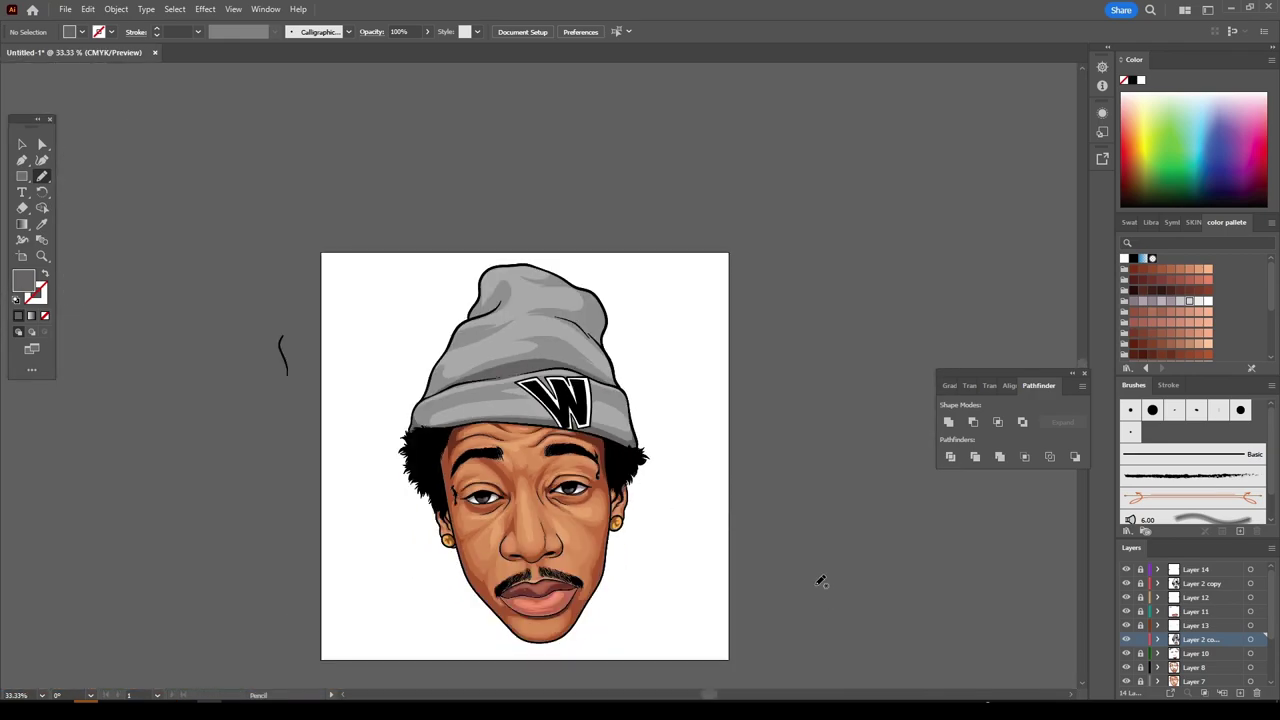
pyautogui.scroll(3, 820, 582)
pyautogui.scroll(3, 820, 580)
pyautogui.scroll(2, 880, 530)
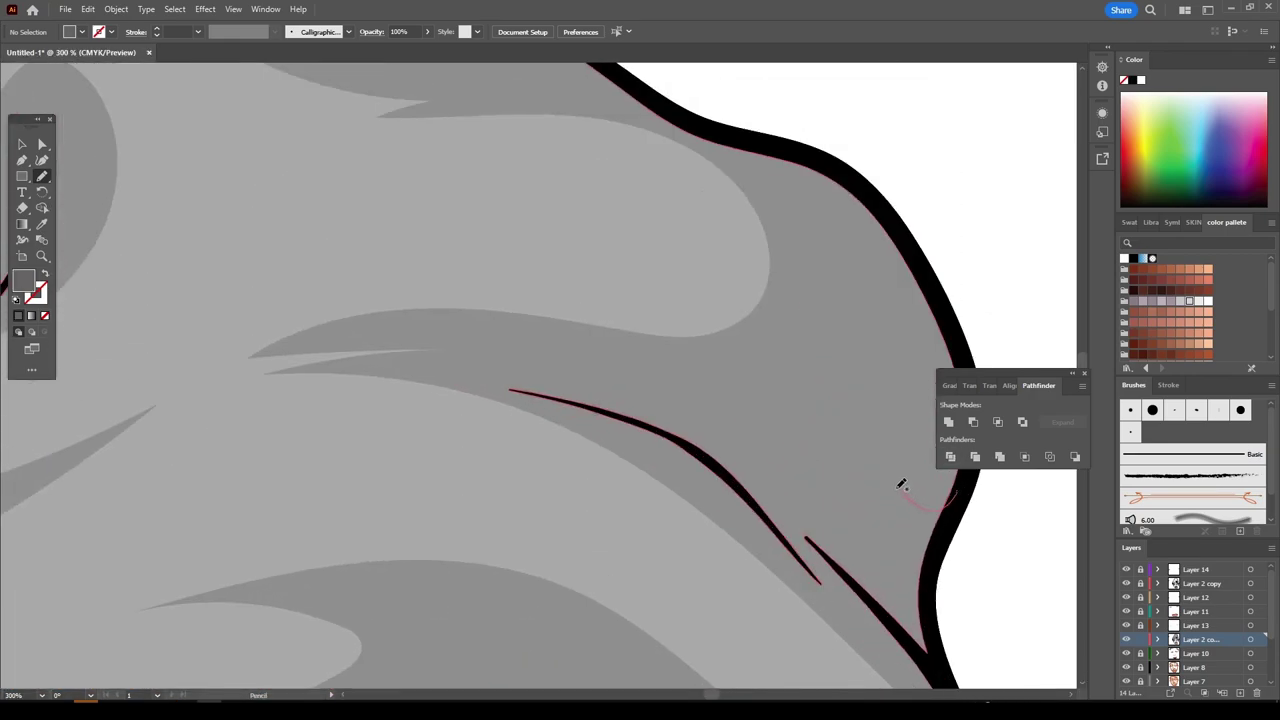
pyautogui.moveTo(900, 489); pyautogui.dragTo(470, 378)
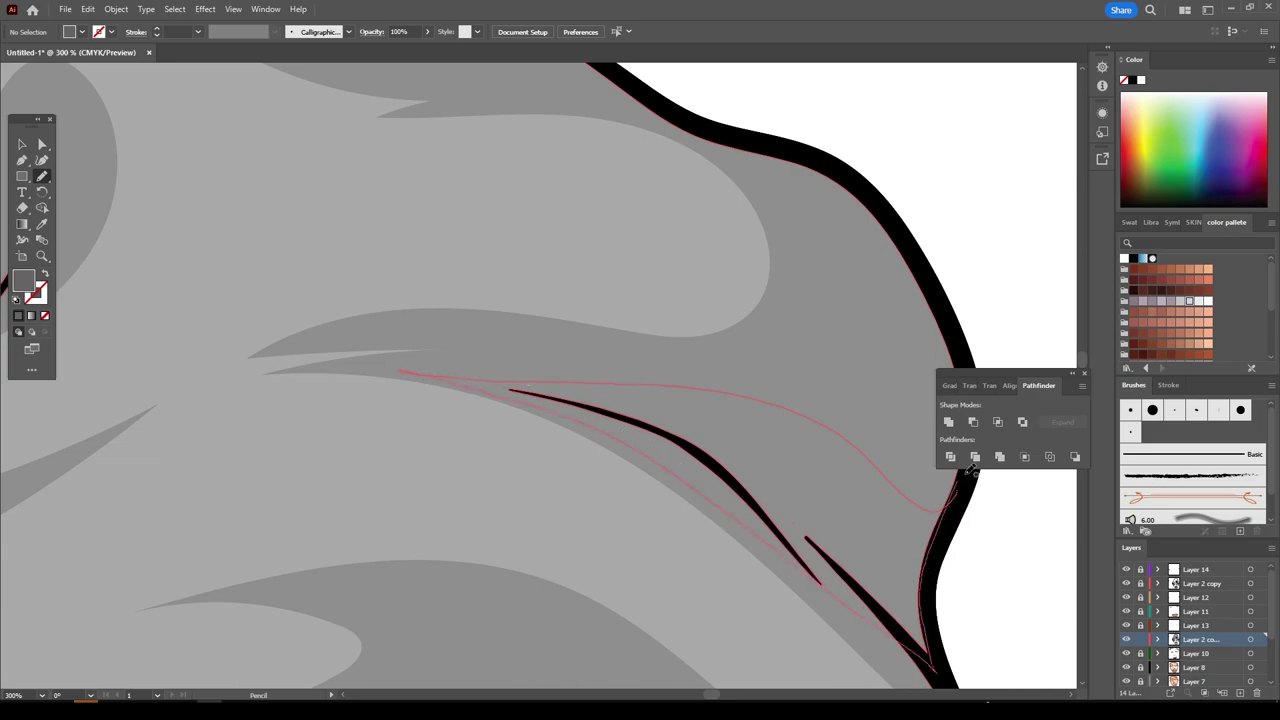
# - Add a black crease line near the beanie's crown
pyautogui.scroll(-3, 920, 600)
pyautogui.scroll(-3, 900, 575)
pyautogui.scroll(2, 893, 569)
pyautogui.scroll(1, 797, 526)
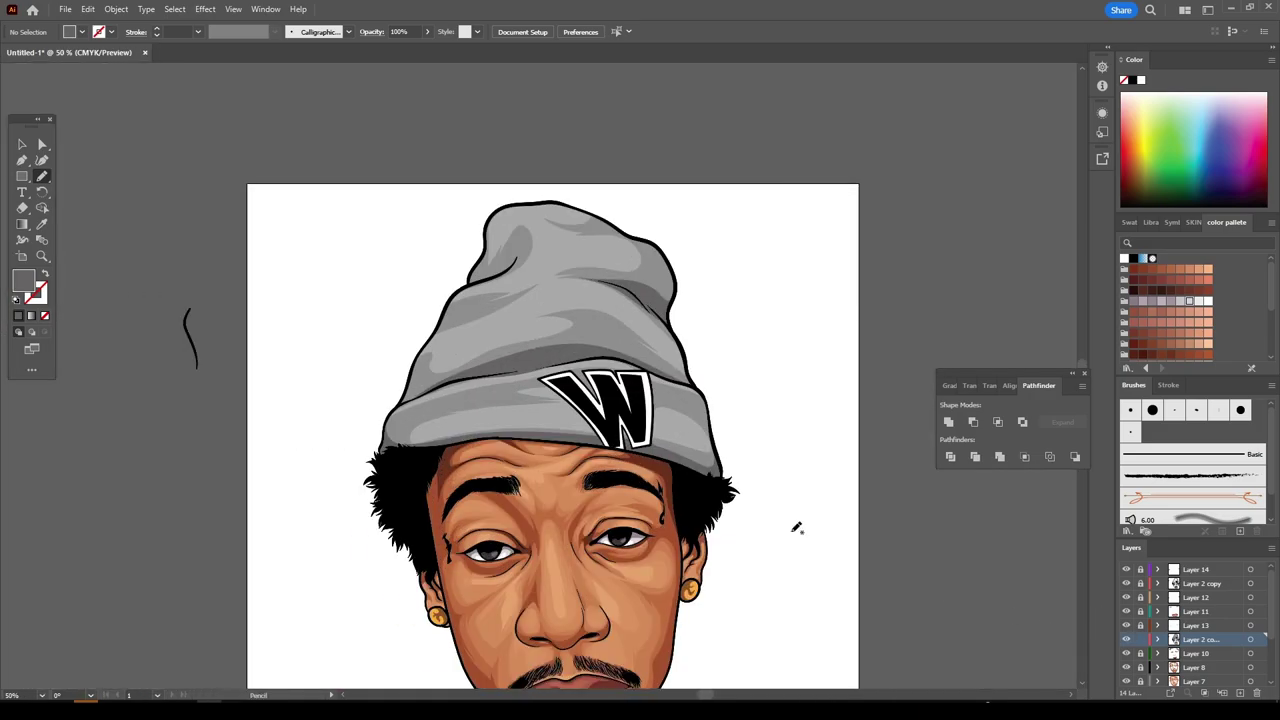
pyautogui.scroll(3, 797, 526)
pyautogui.scroll(3, 797, 526)
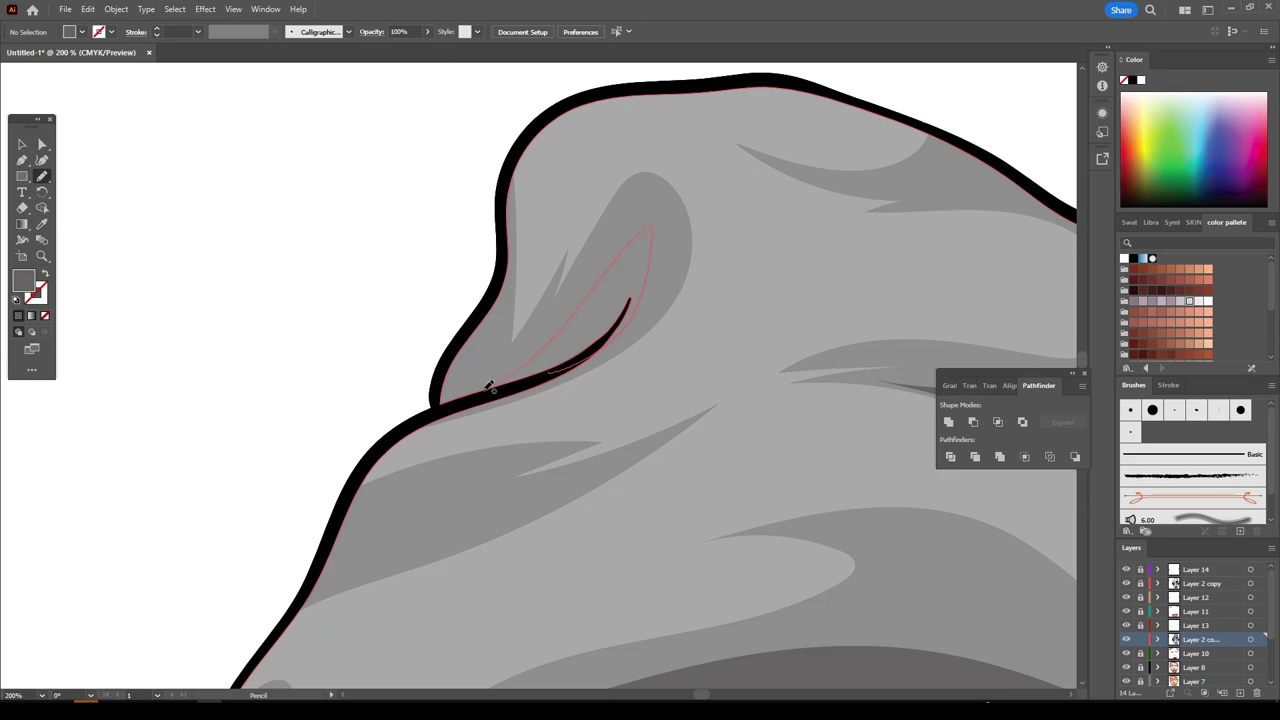
pyautogui.moveTo(490, 387); pyautogui.dragTo(489, 388)
pyautogui.scroll(-3, 914, 634)
pyautogui.scroll(-2, 900, 620)
pyautogui.scroll(1, 829, 571)
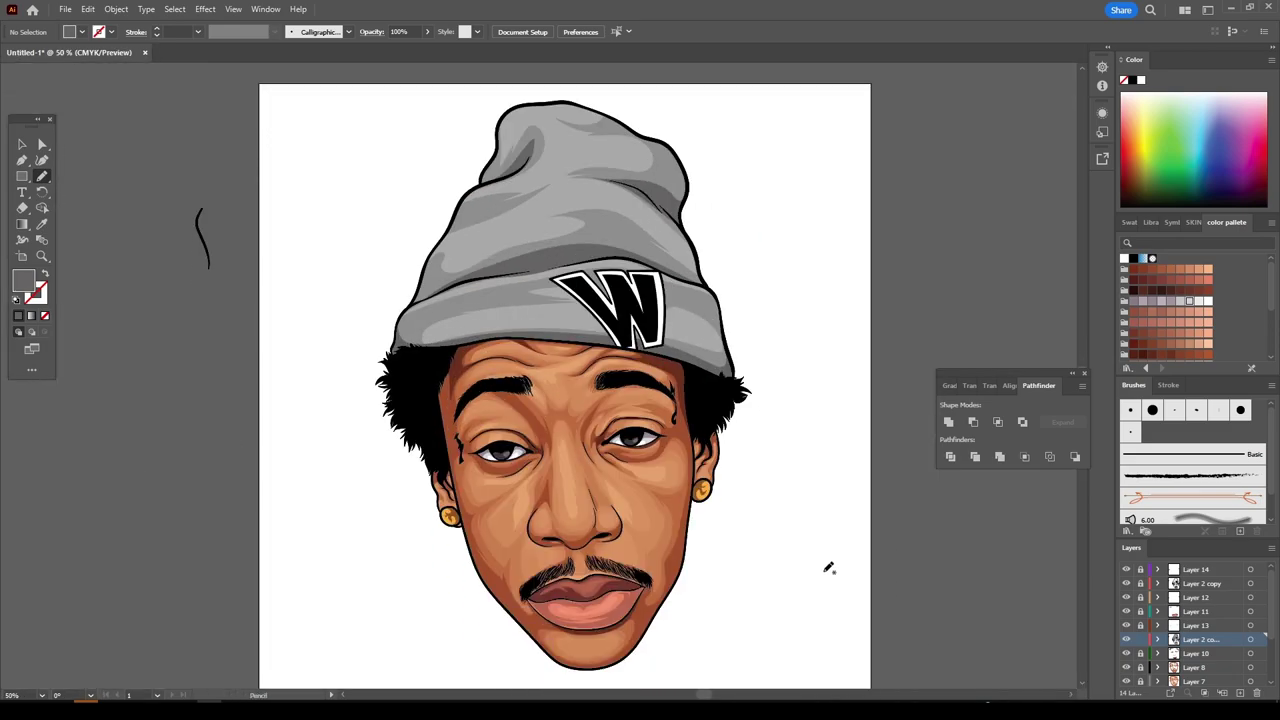
pyautogui.scroll(-1, 845, 563)
pyautogui.scroll(-1, 863, 560)
pyautogui.scroll(1, 870, 560)
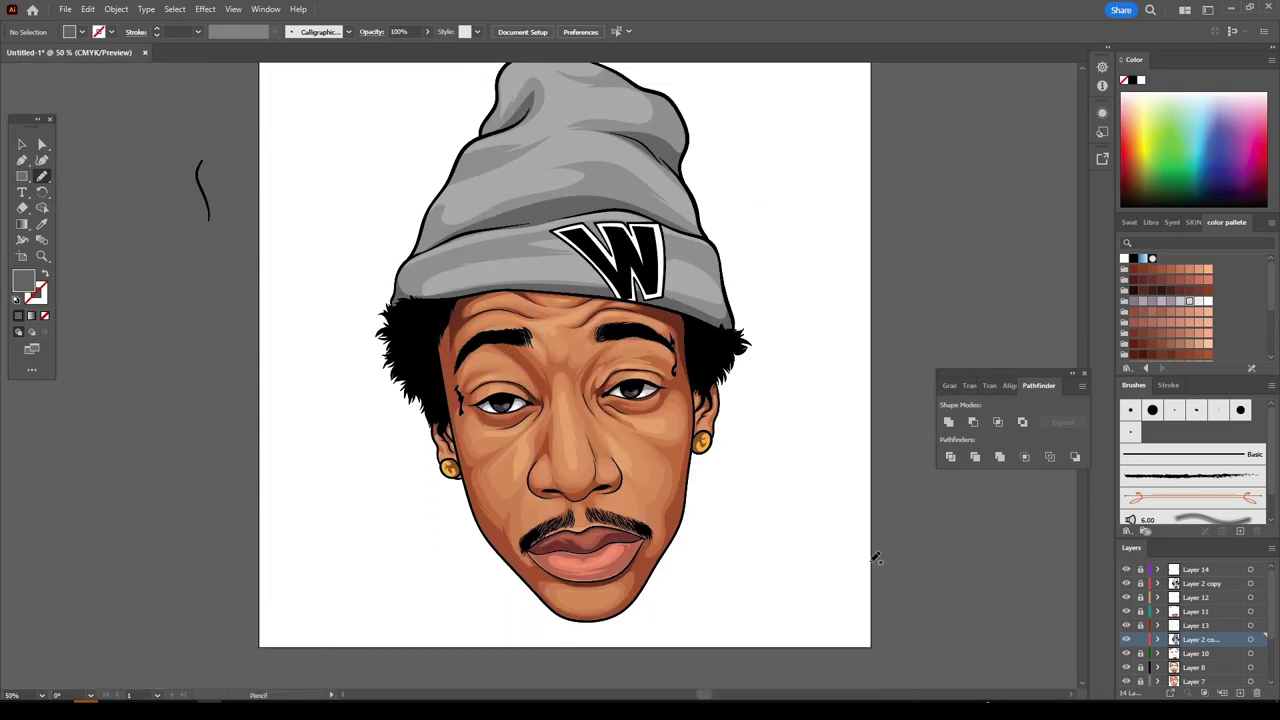
pyautogui.scroll(1, 825, 580)
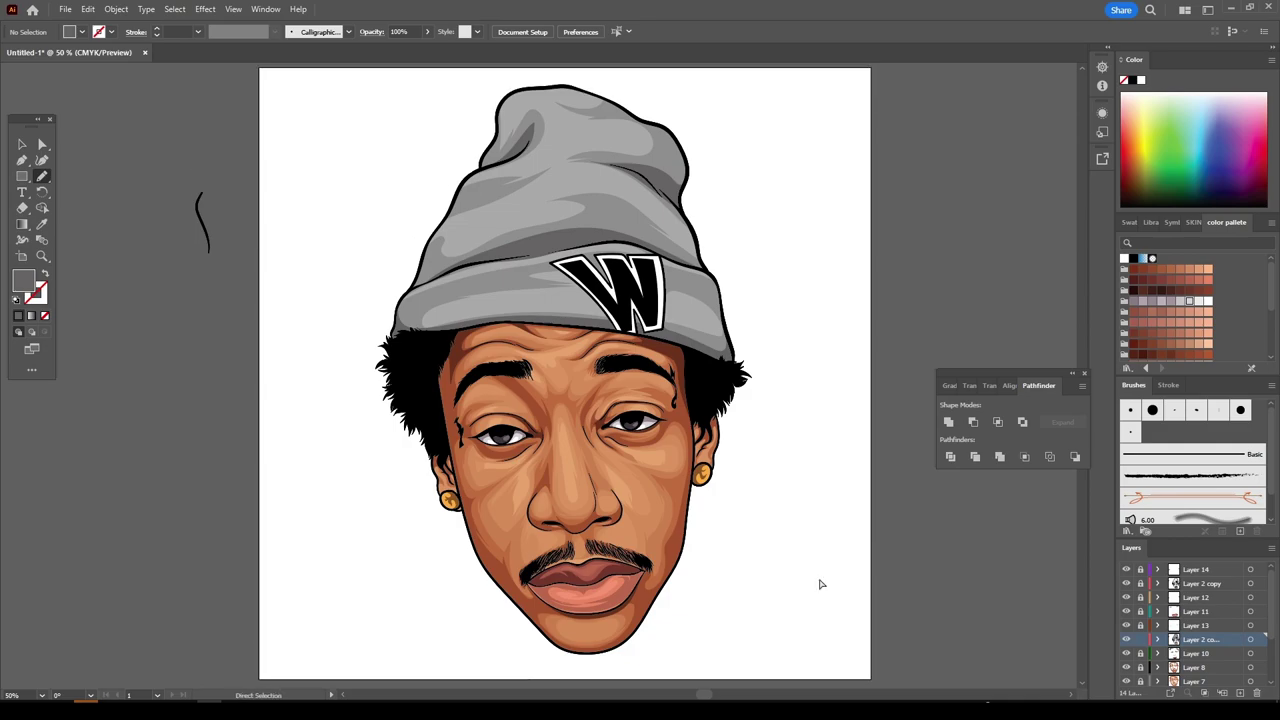